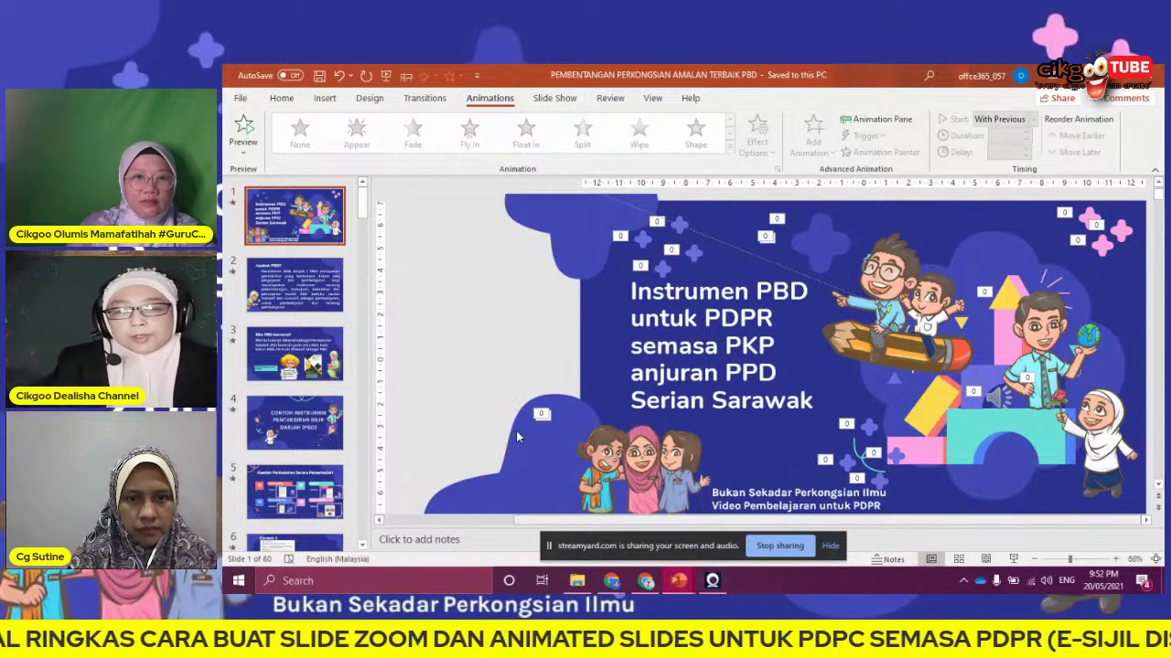
# Start the full-screen slide show on the 'Instrumen PBD untuk PDPR semasa PKP' title slide
pyautogui.click(1015, 563)
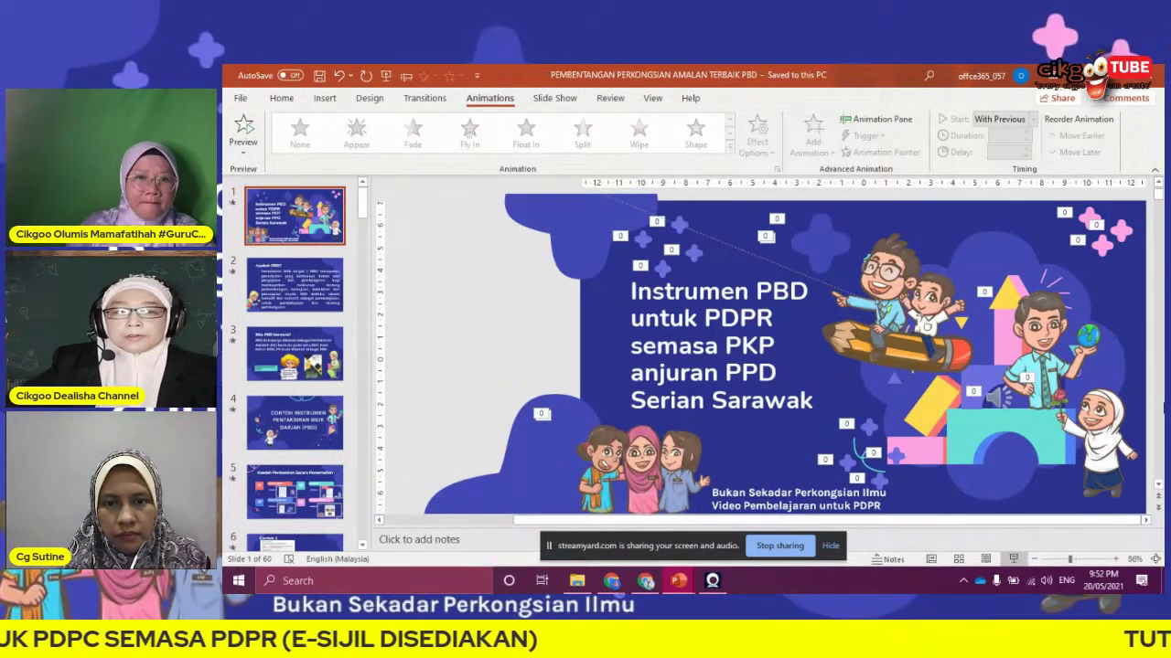
pyautogui.click(1014, 559)
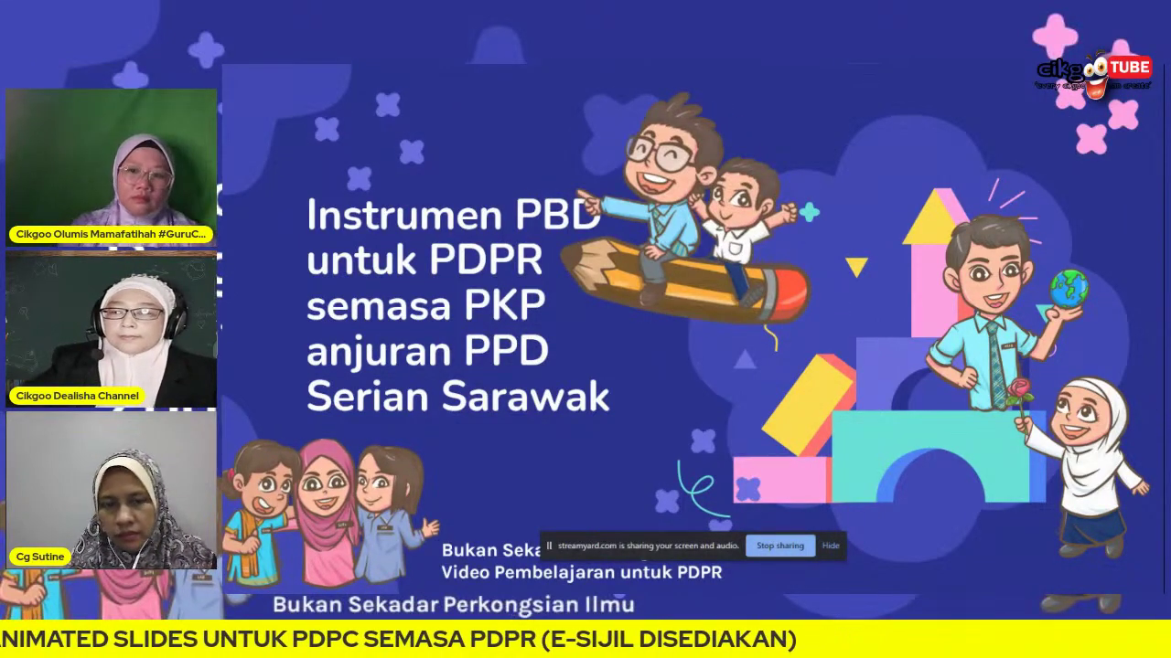
# Present the intro slides, then the observation examples Contoh 1, Contoh 3 and Contoh 4
pyautogui.click(854, 378)
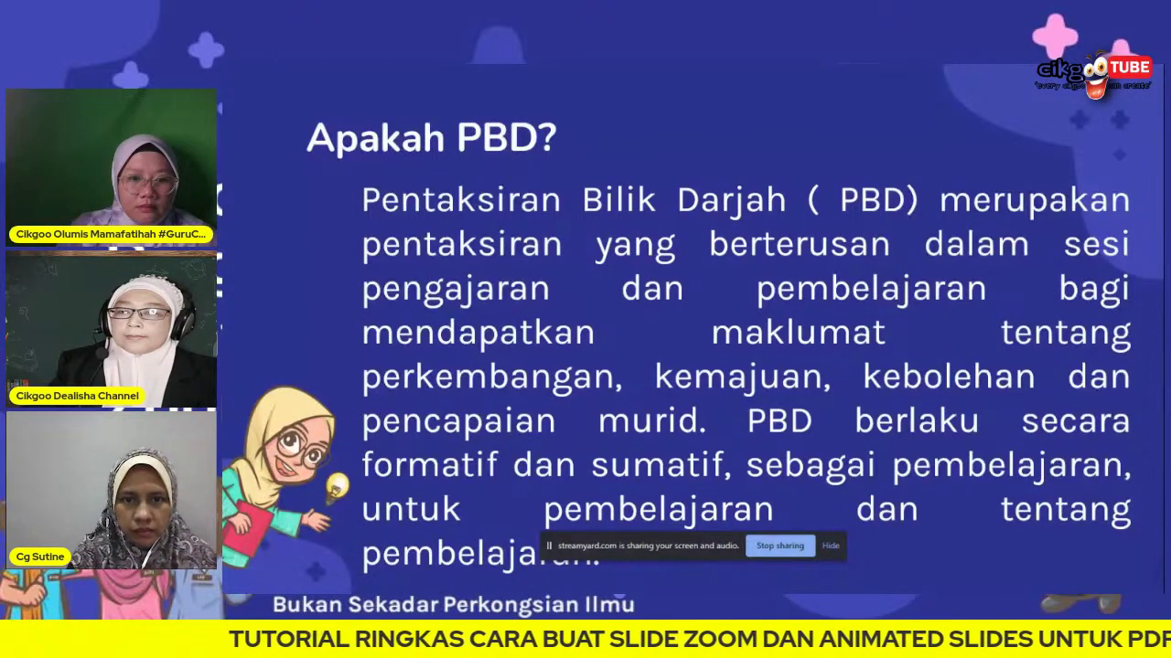
pyautogui.click(1106, 425)
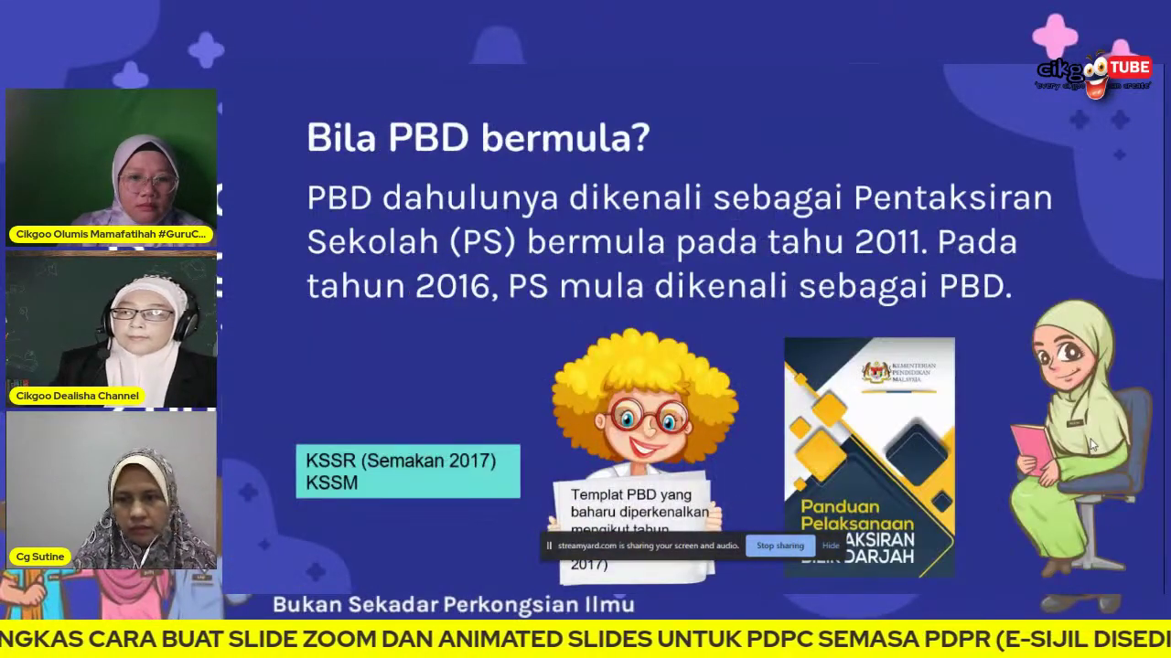
pyautogui.click(1091, 445)
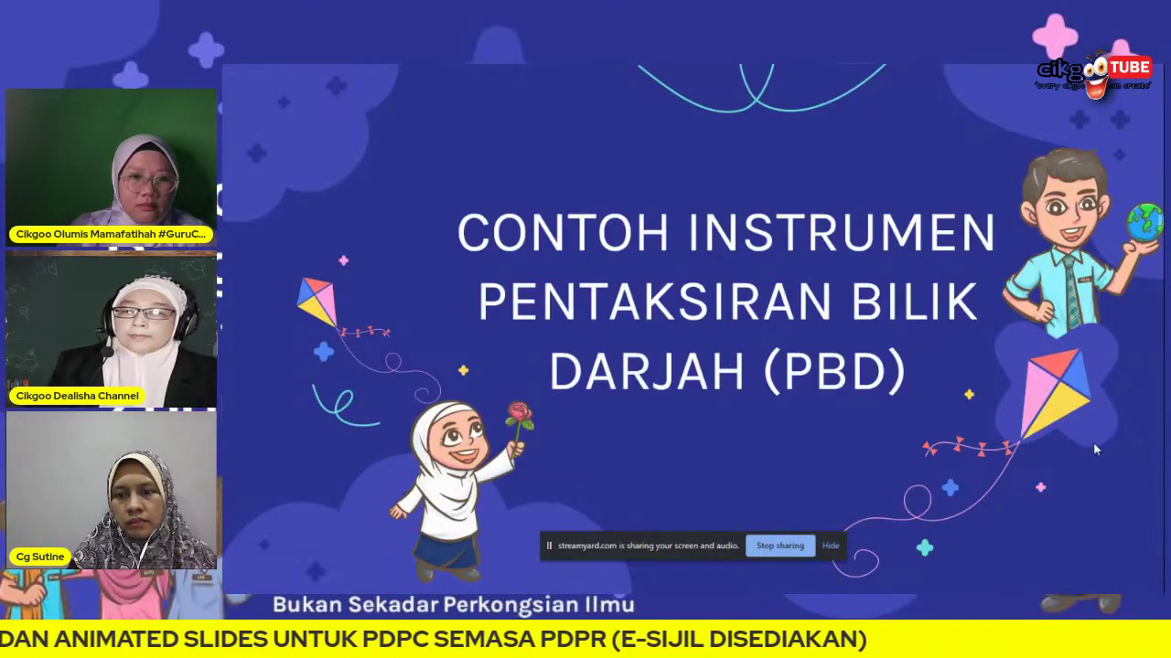
pyautogui.click(1055, 461)
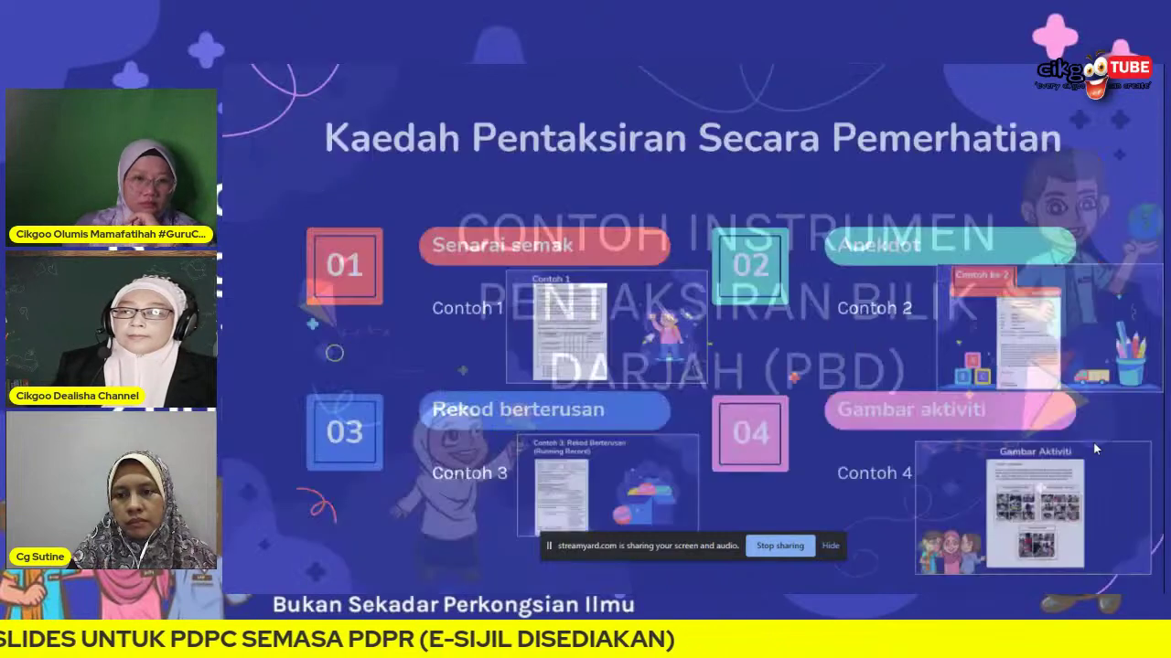
pyautogui.click(571, 323)
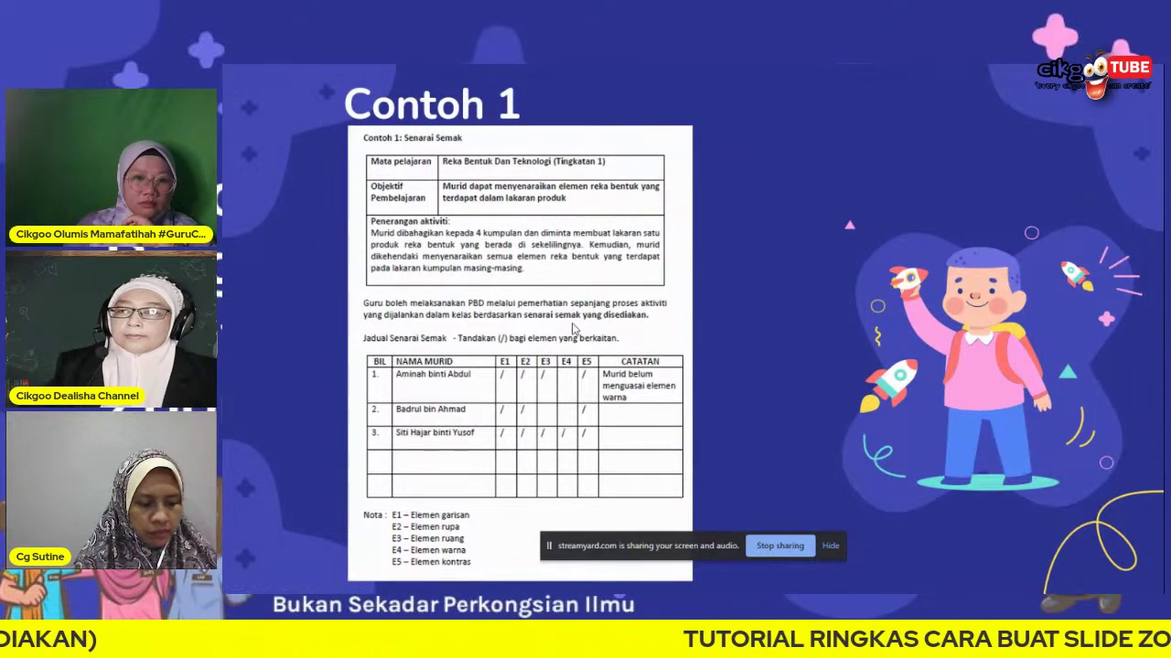
pyautogui.click(573, 328)
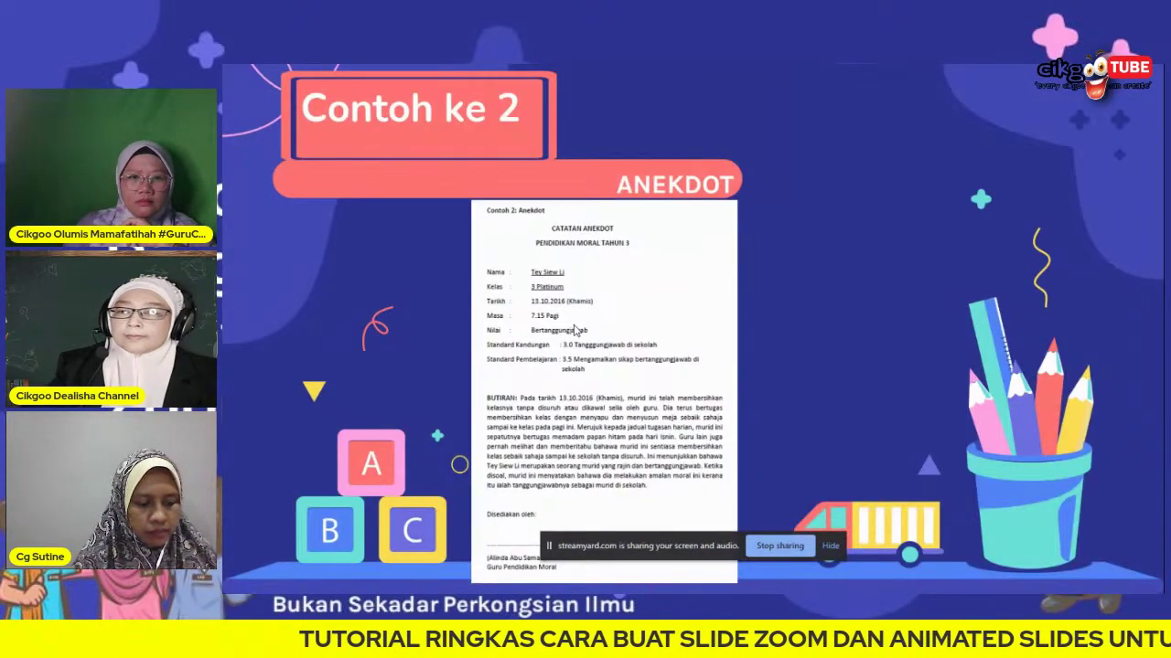
pyautogui.click(574, 327)
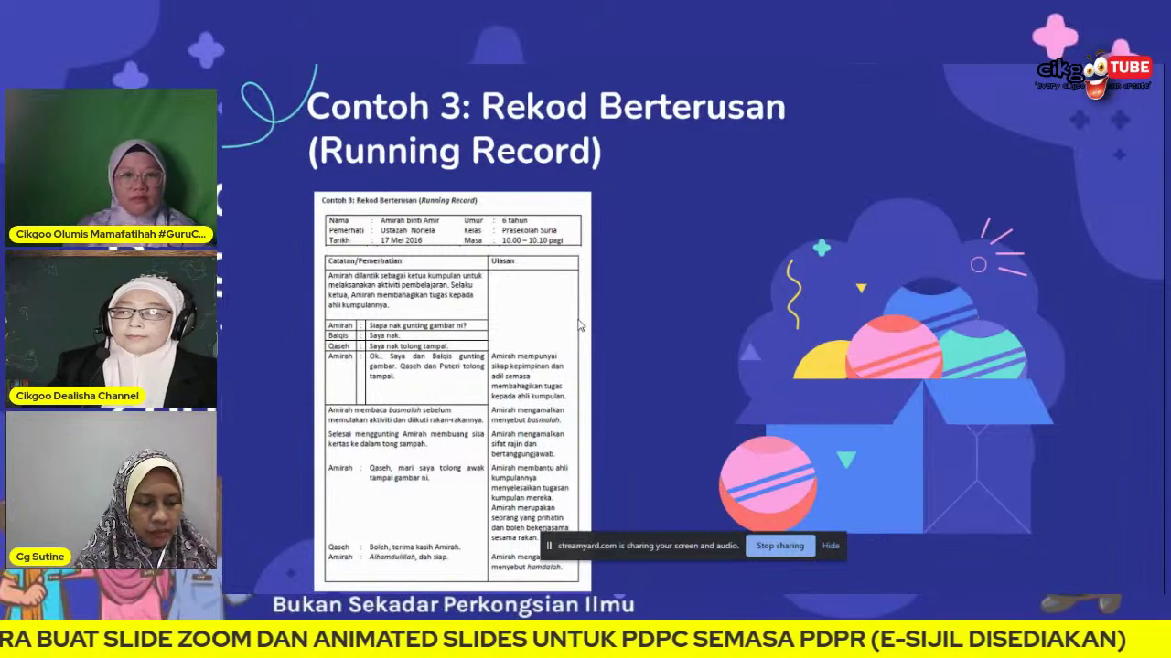
pyautogui.click(700, 264)
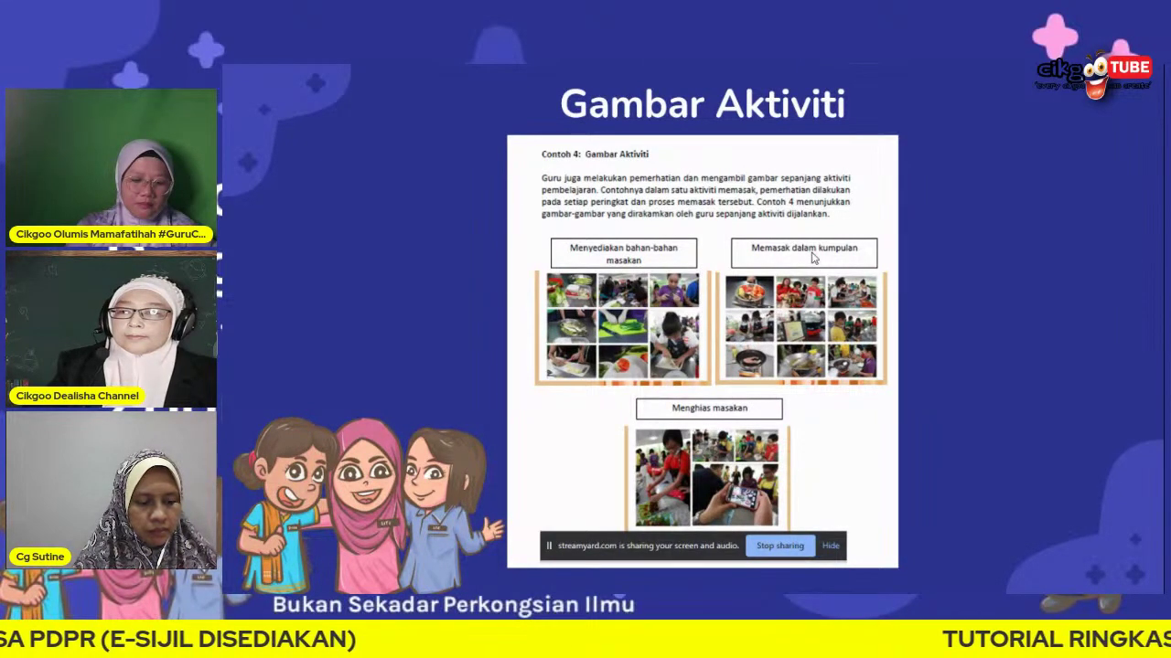
# Present the oral assessment slide and its examples Contoh 6, 7 and 8
pyautogui.press('Right')
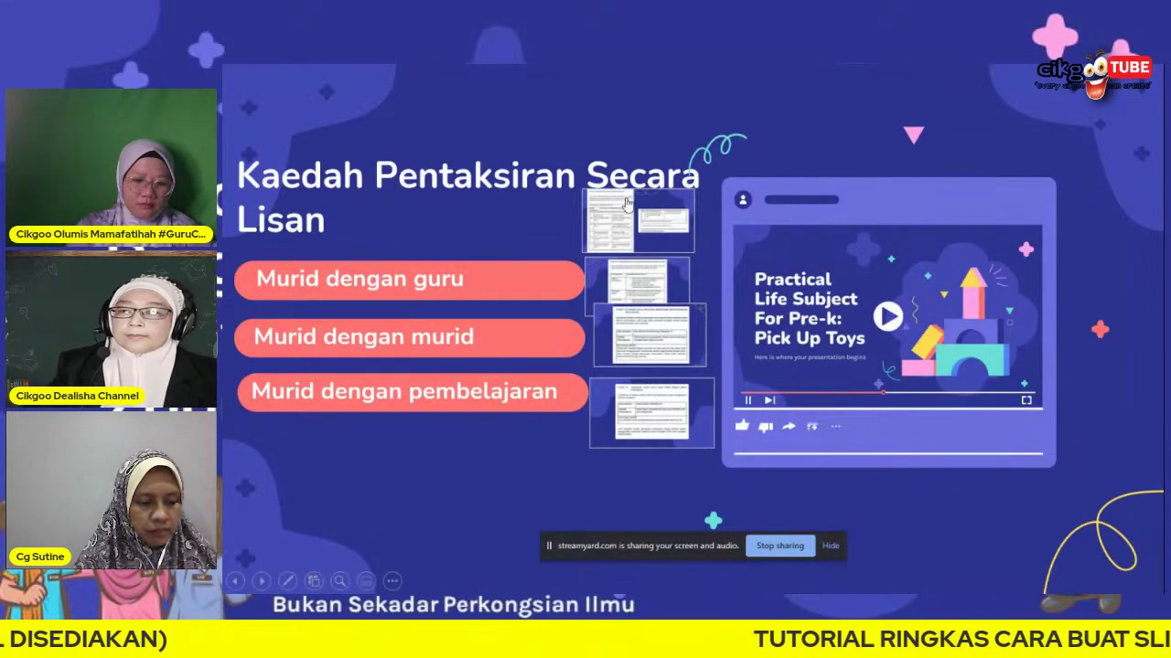
pyautogui.click(640, 208)
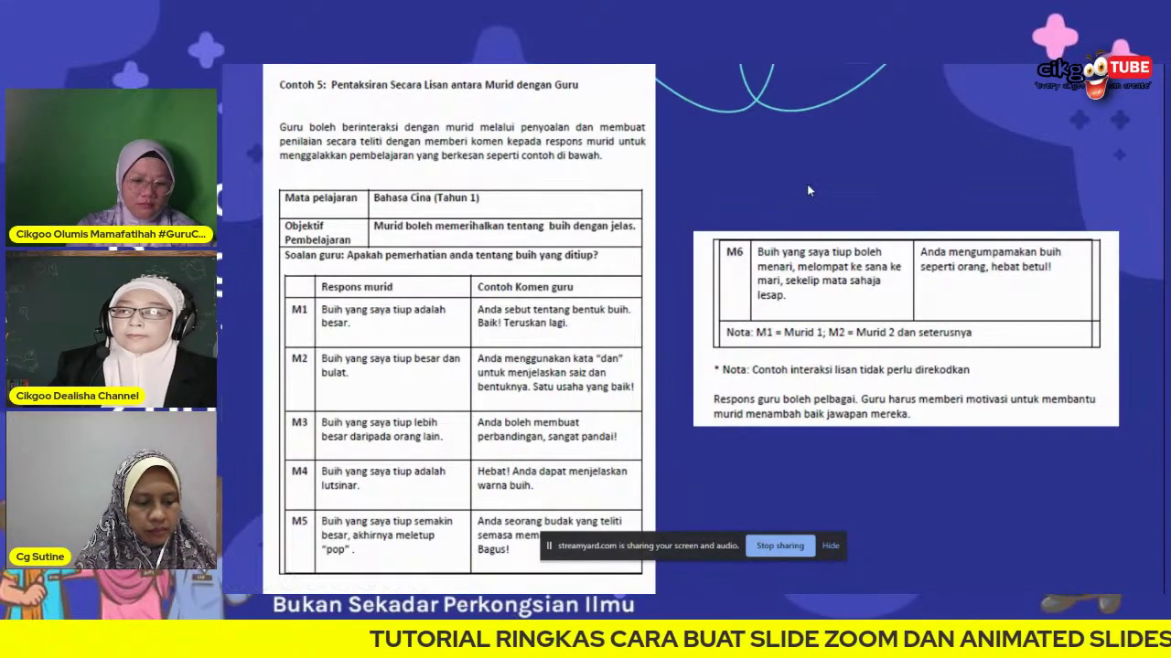
pyautogui.press('Right')
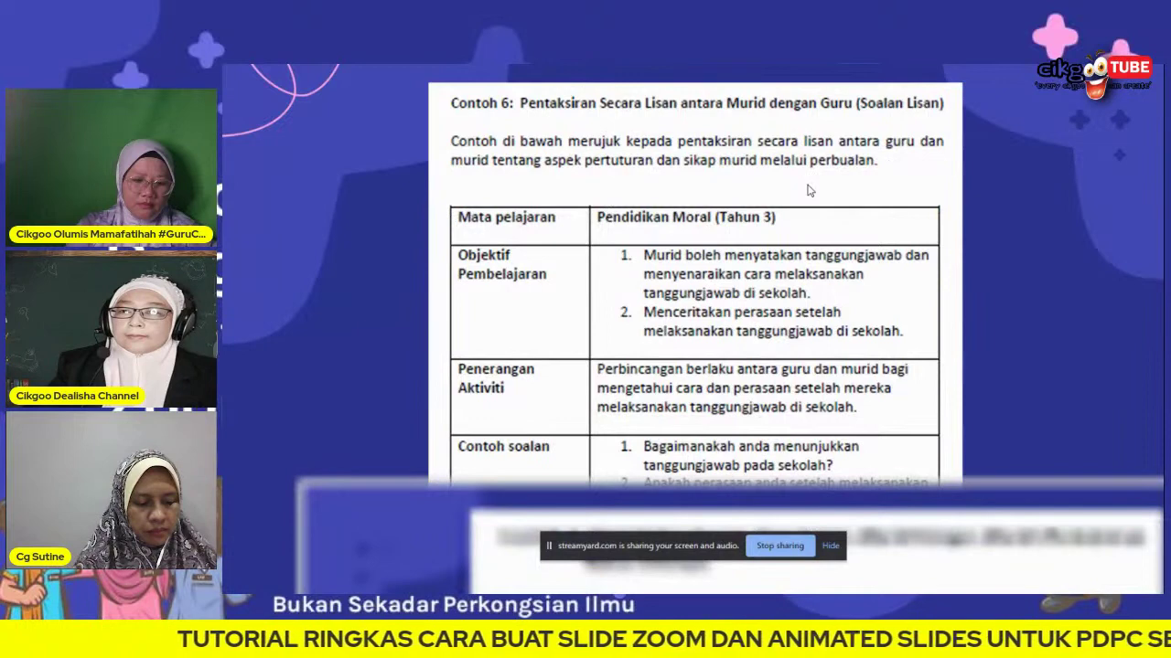
pyautogui.press('Right')
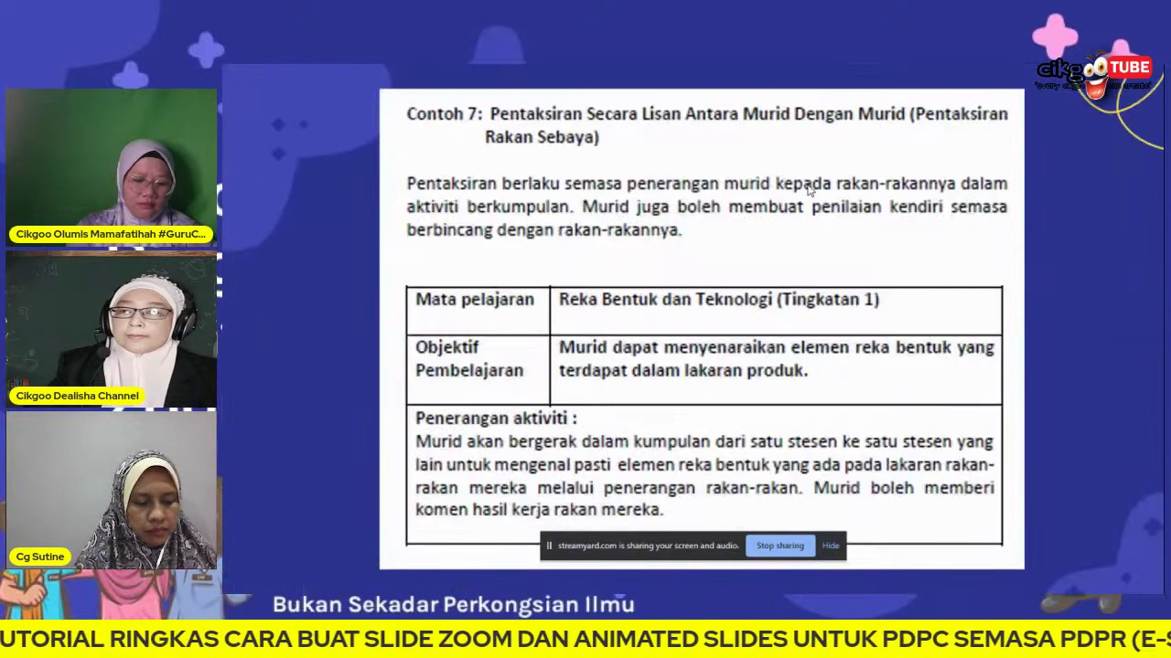
pyautogui.press('Right')
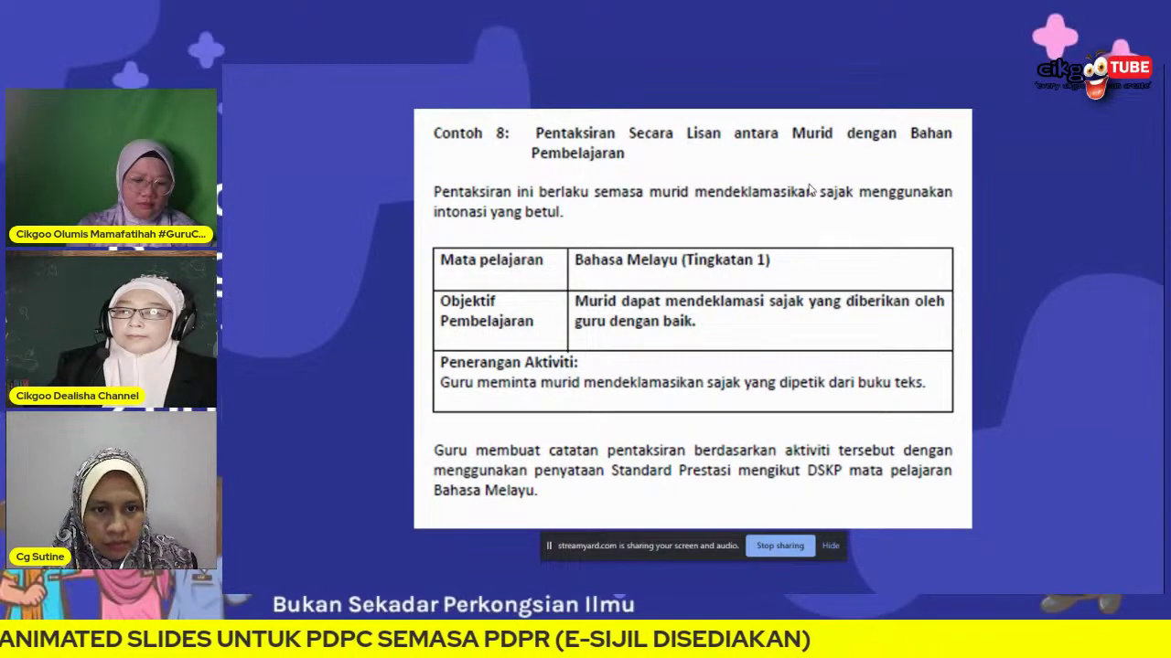
pyautogui.press('Right')
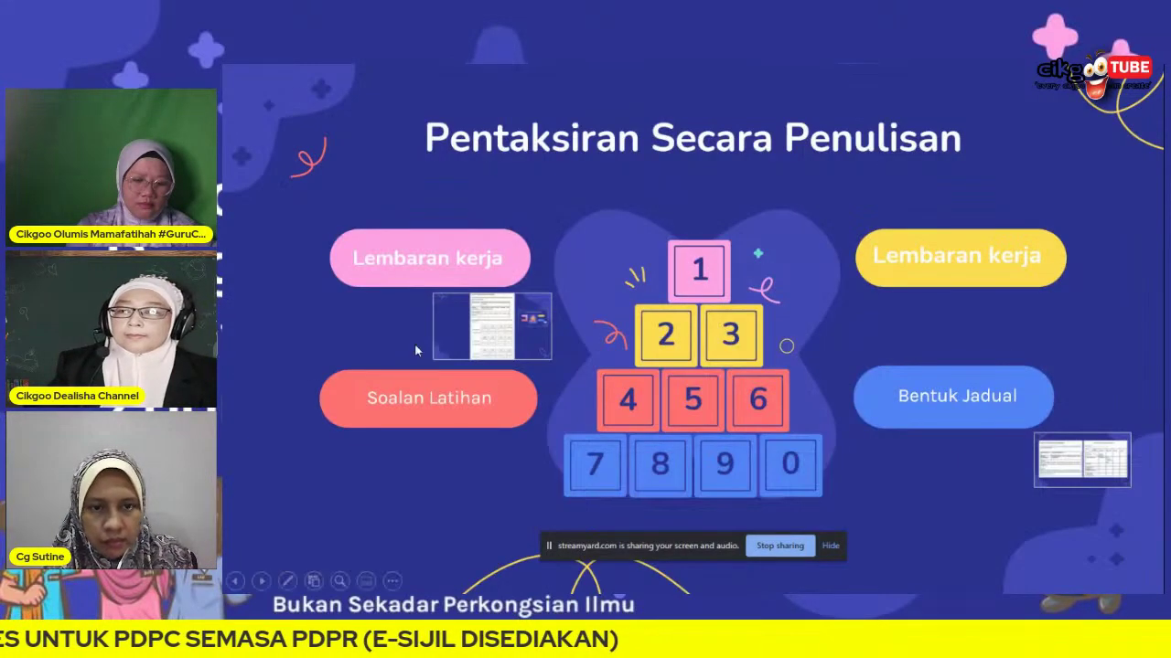
# Show the written assessment worksheet examples, including Bentuk Jadual and Skala Radar
pyautogui.click(509, 326)
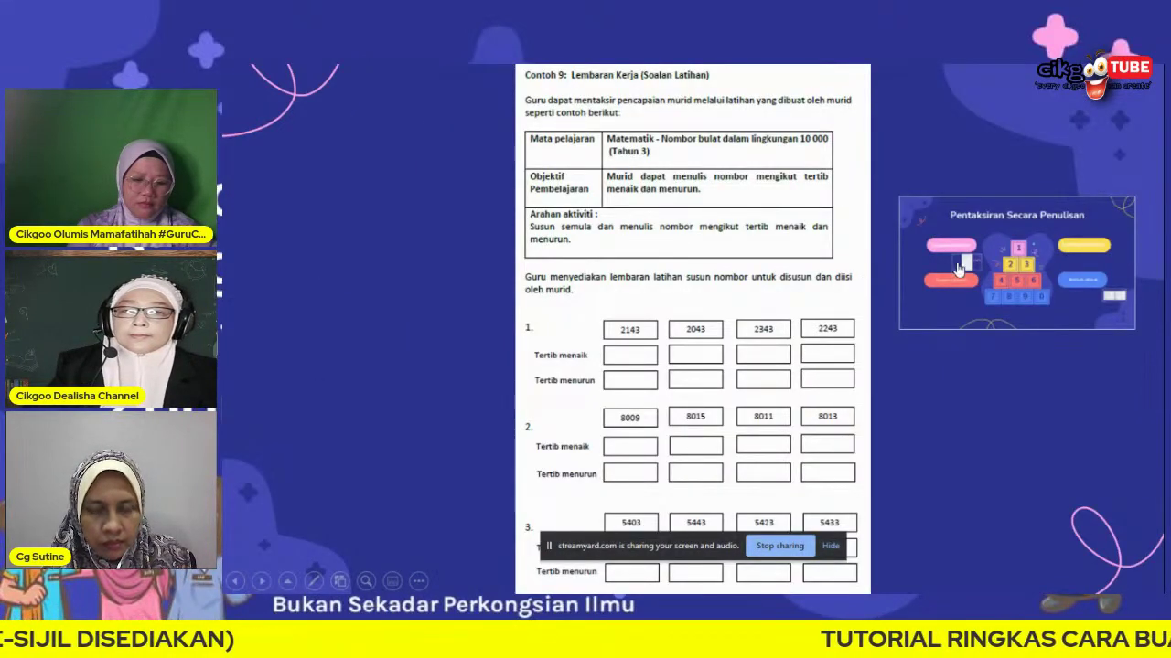
pyautogui.click(958, 268)
pyautogui.click(1059, 454)
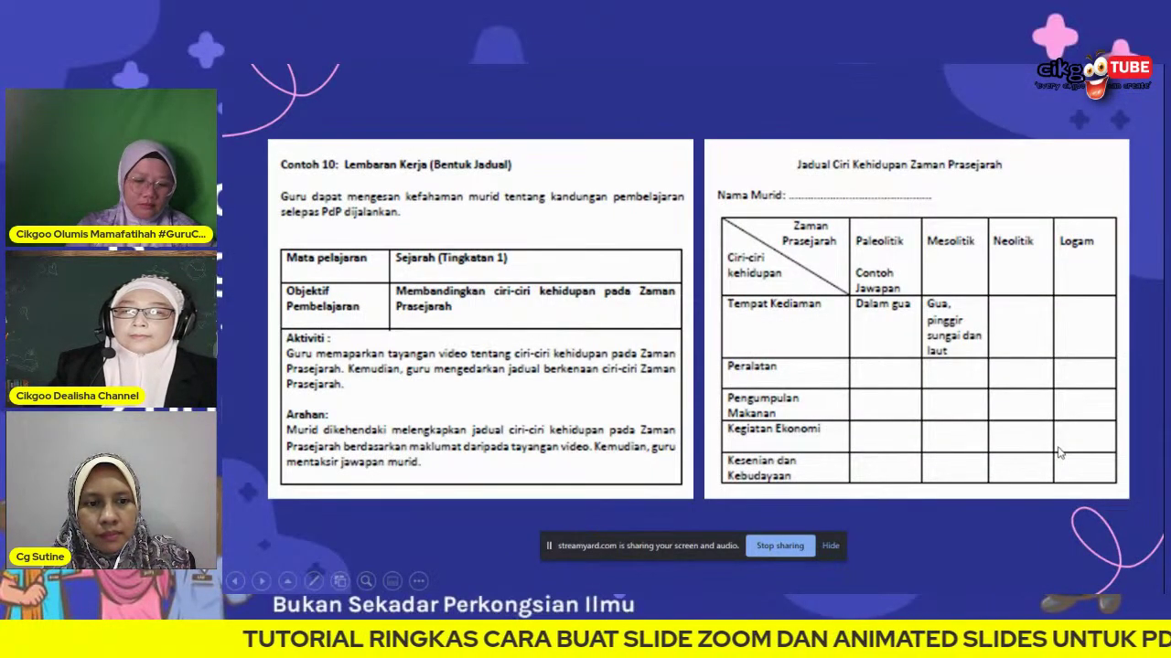
pyautogui.click(1058, 452)
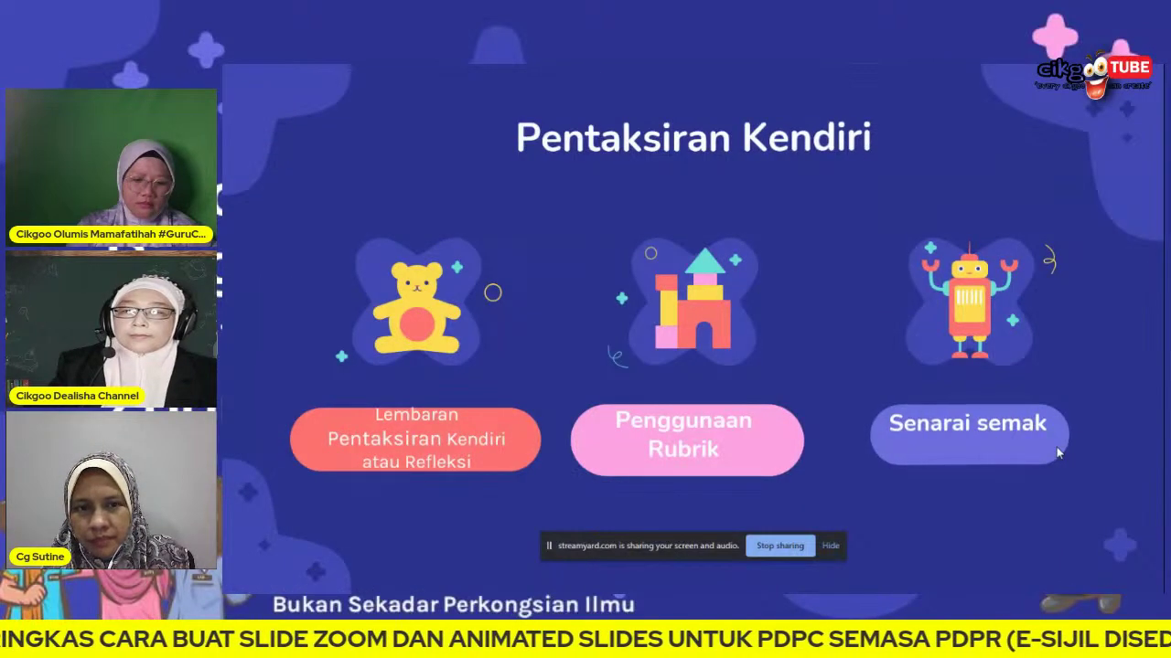
pyautogui.click(1058, 452)
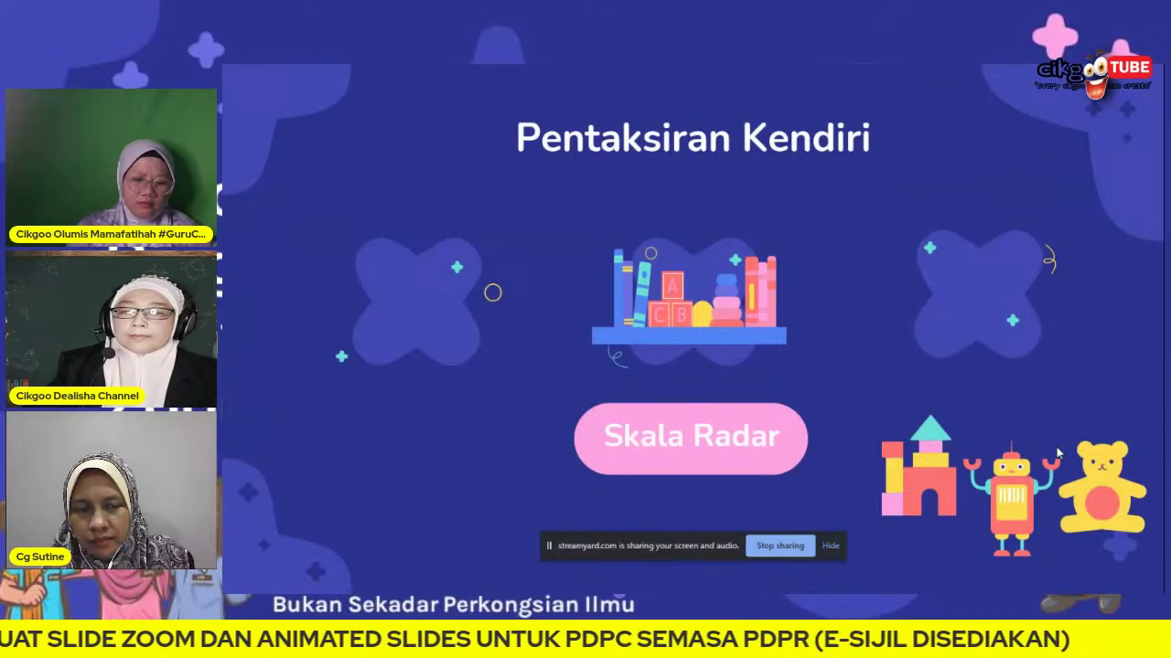
# Go through the Penutup closing slides and end the show at slide 21
pyautogui.click(1056, 450)
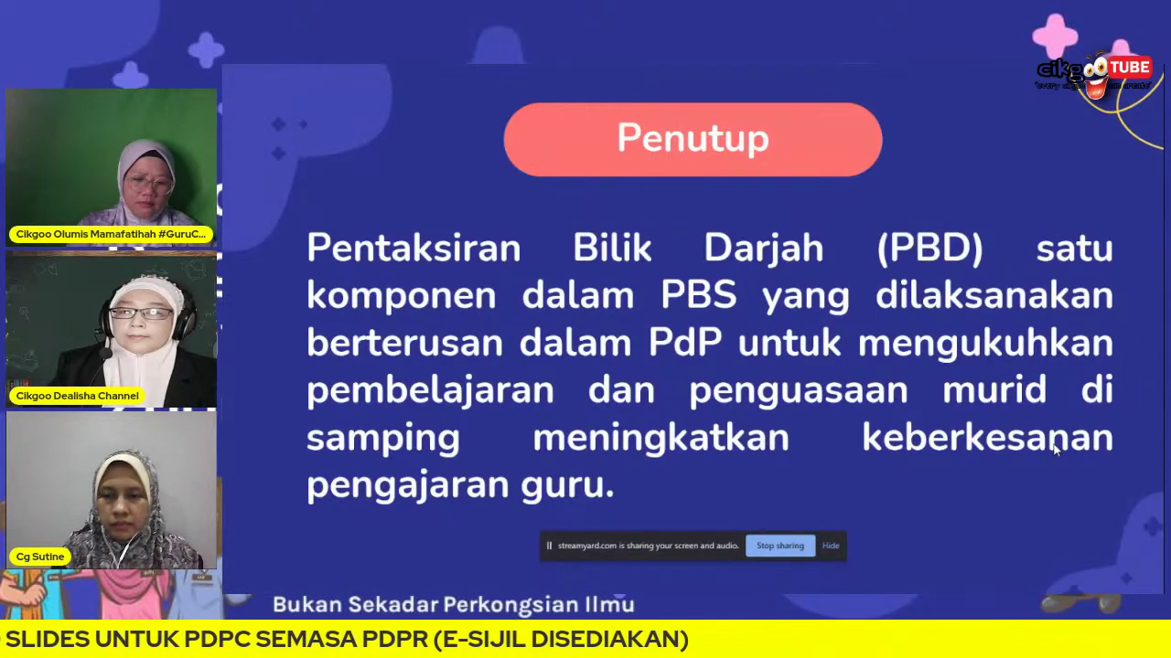
pyautogui.click(1052, 445)
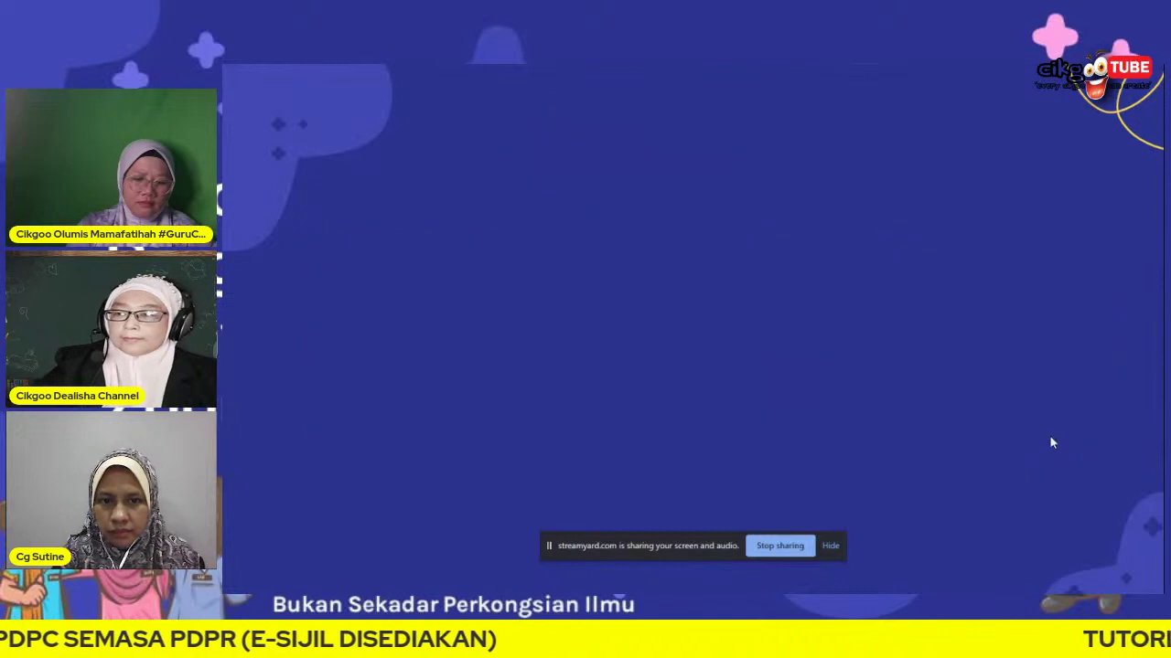
pyautogui.click(1050, 443)
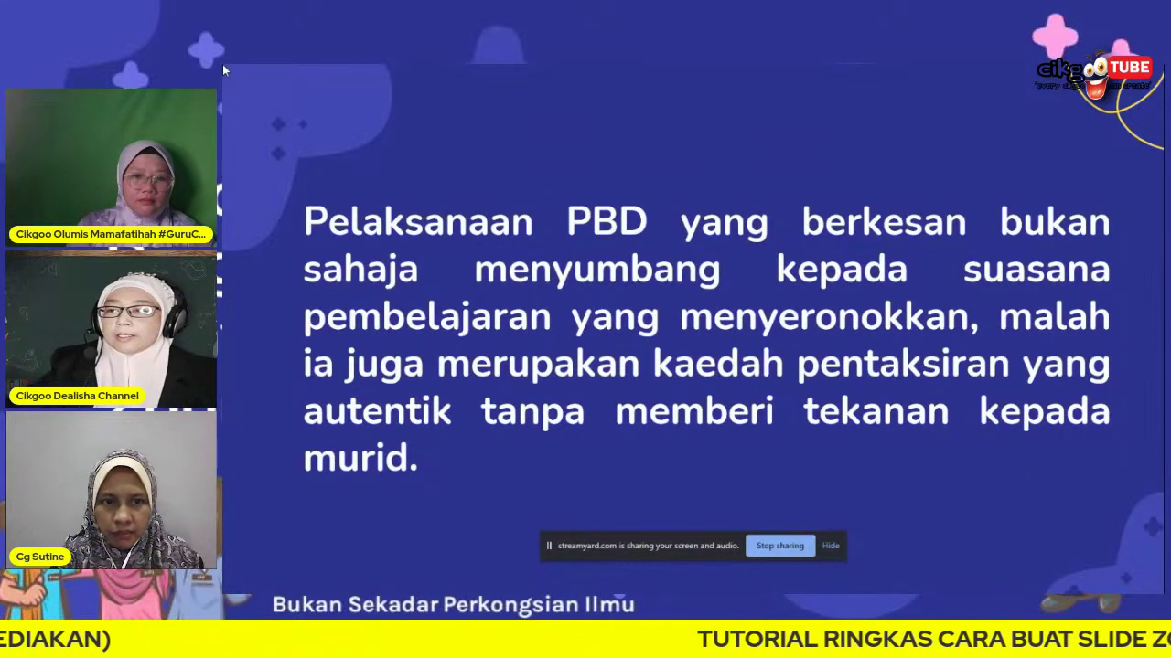
pyautogui.press('Escape')
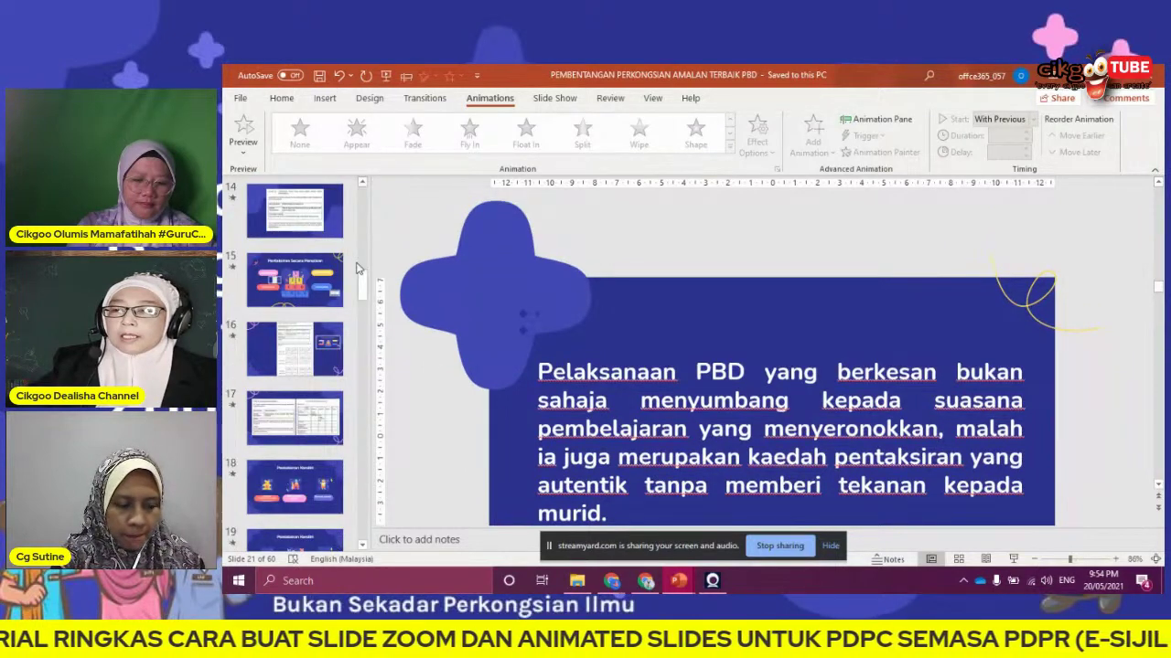
# Return to slide 1 and zoom the view out to 51%
pyautogui.scroll(10, 320, 247)
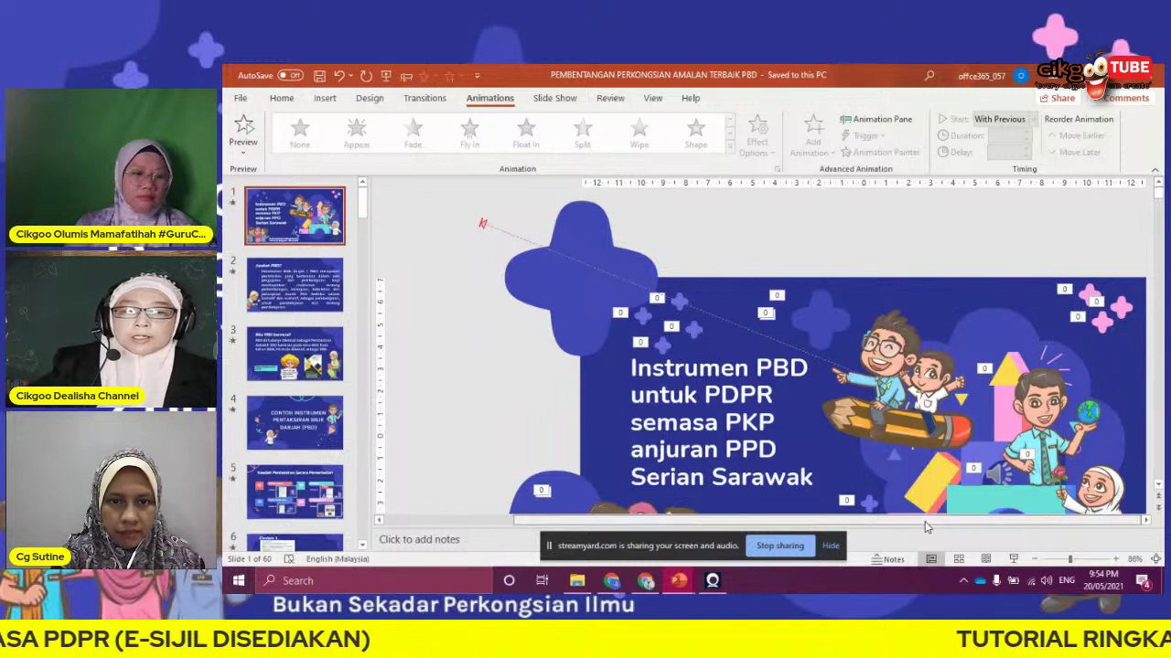
pyautogui.click(1058, 562)
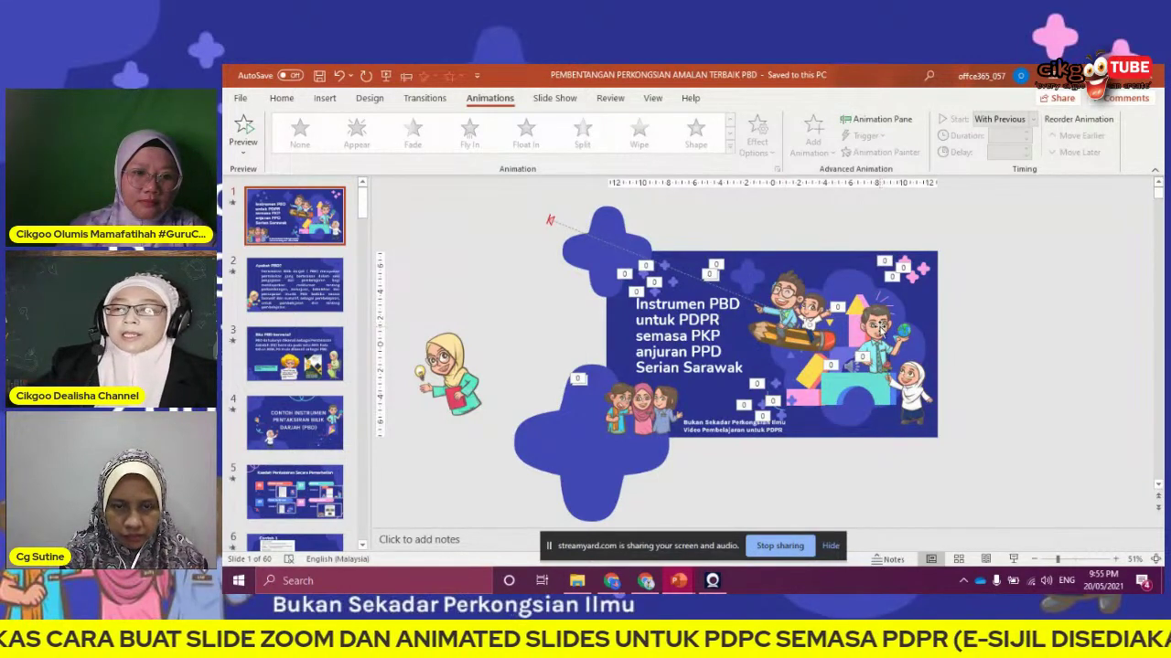
pyautogui.click(447, 361)
pyautogui.moveTo(449, 305); pyautogui.dragTo(451, 348)
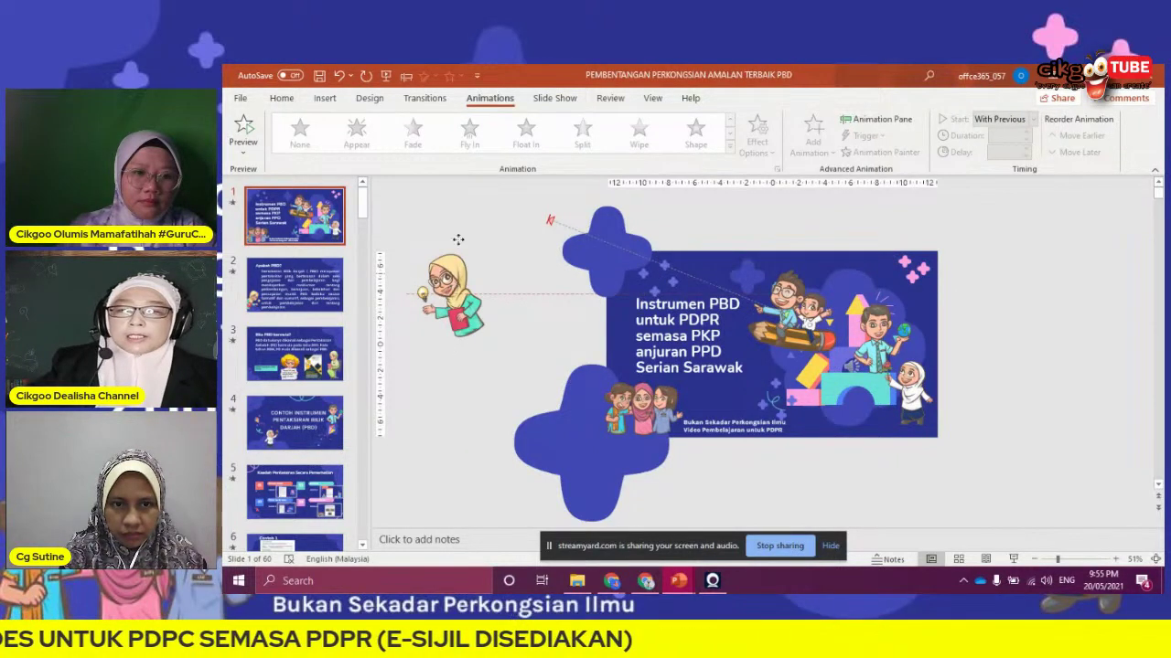
pyautogui.moveTo(442, 292); pyautogui.dragTo(443, 291)
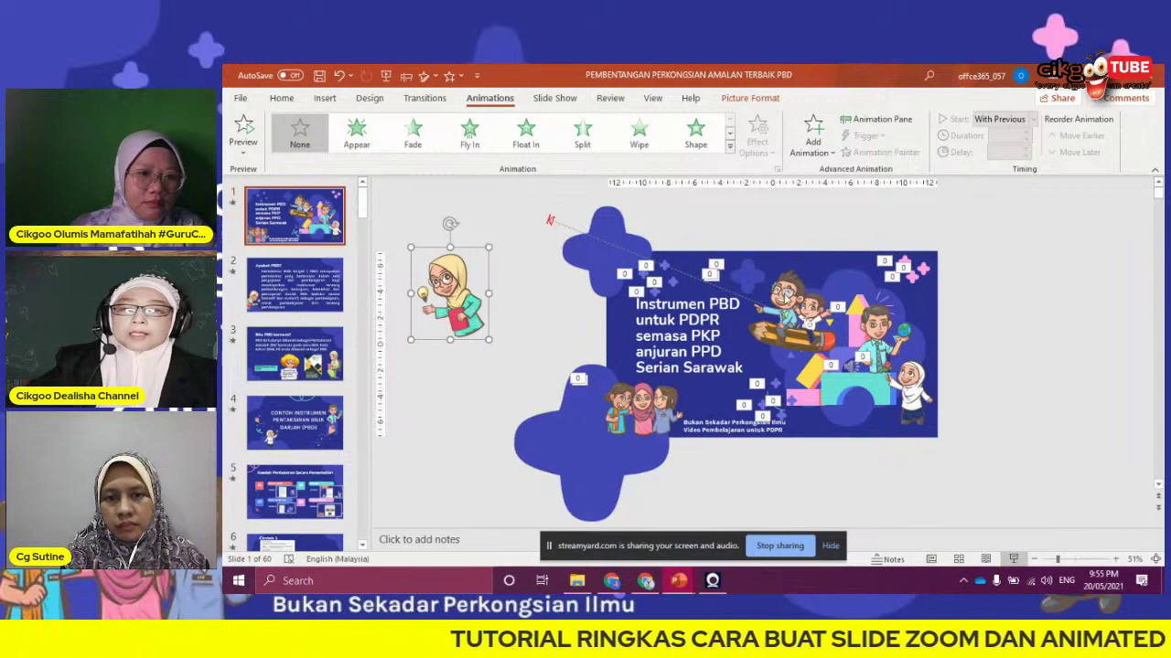
pyautogui.click(1012, 560)
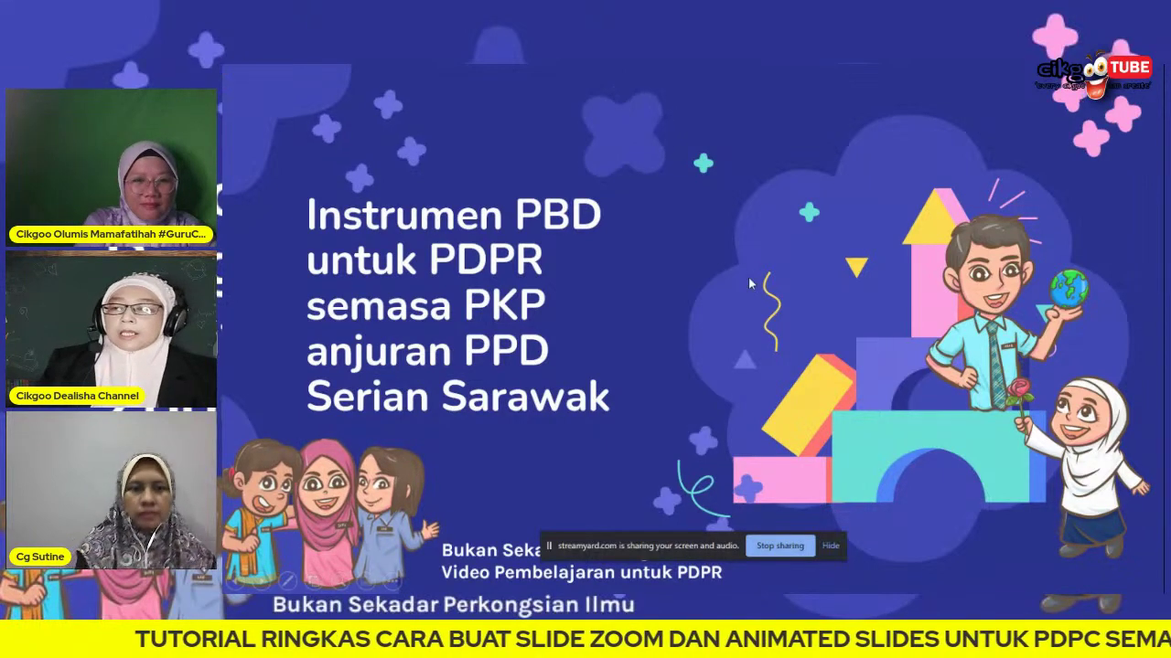
pyautogui.press('Escape')
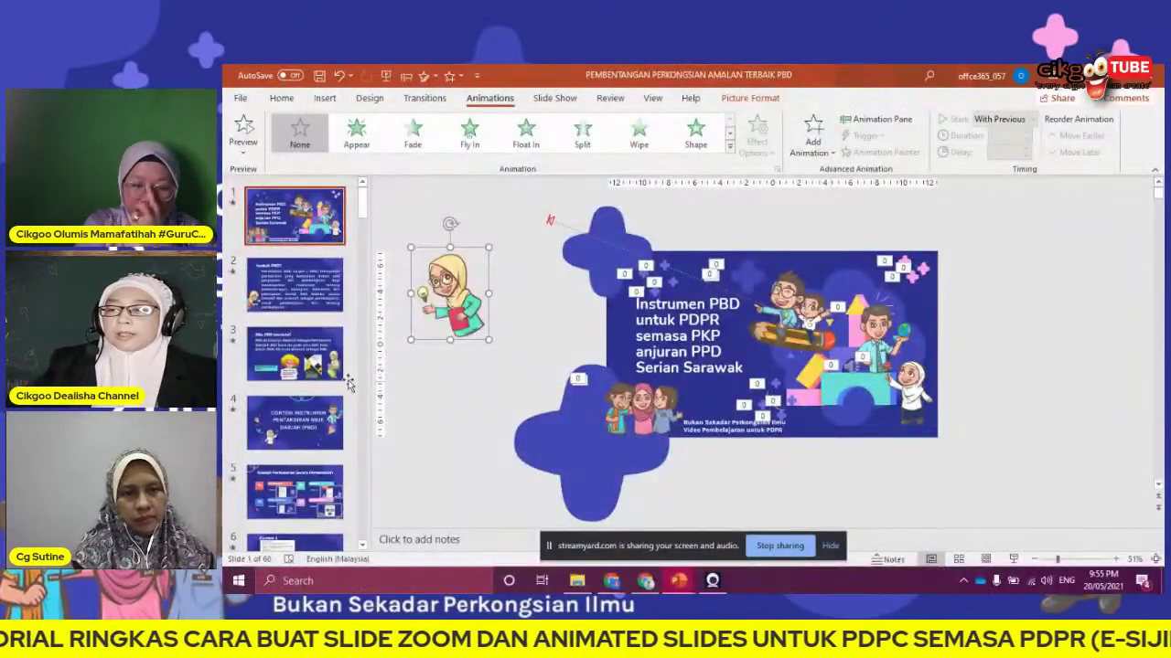
pyautogui.scroll(-3, 297, 402)
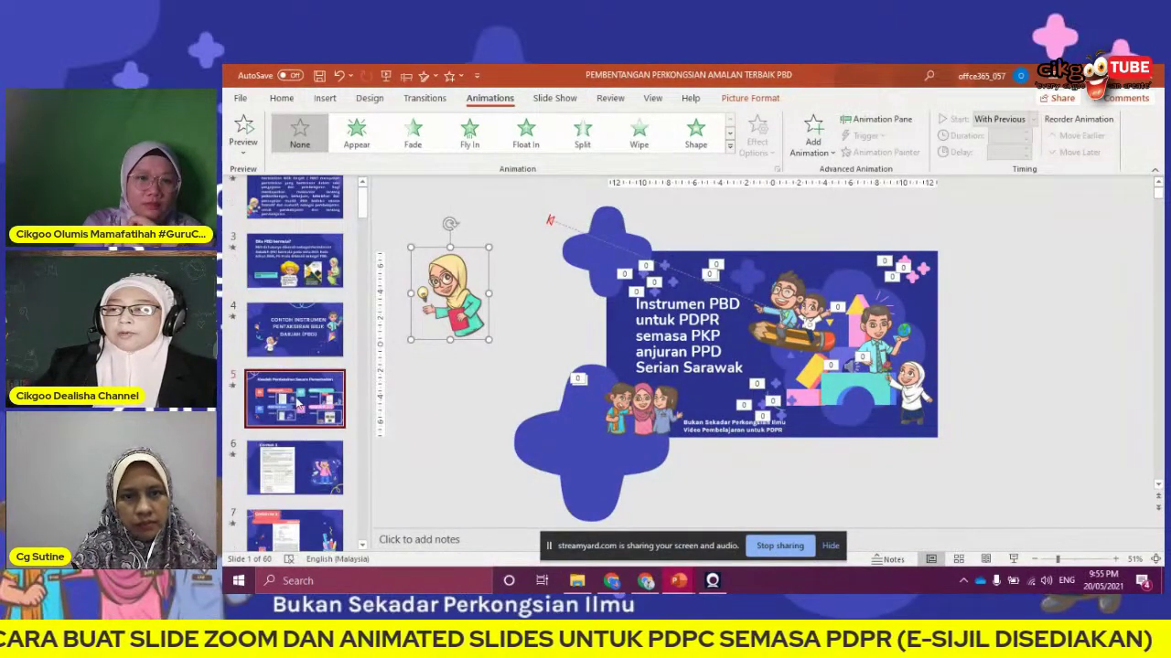
pyautogui.click(297, 403)
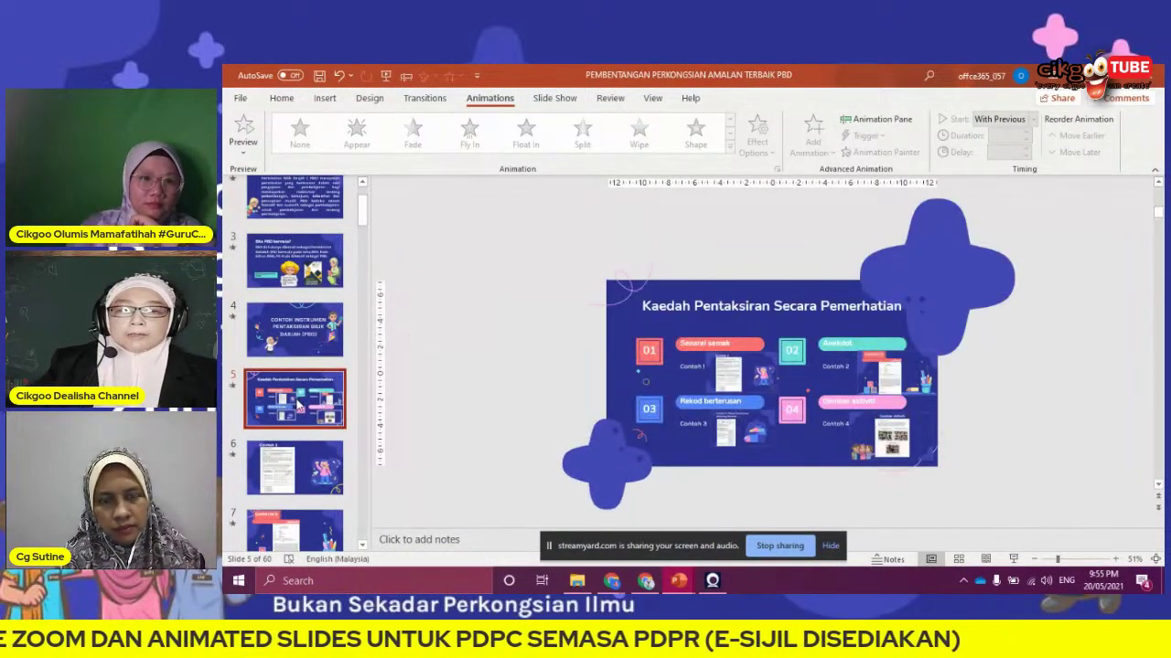
# Zoom in on slide 5 and scroll through its four observation panels
pyautogui.moveTo(1057, 559); pyautogui.dragTo(1097, 563)
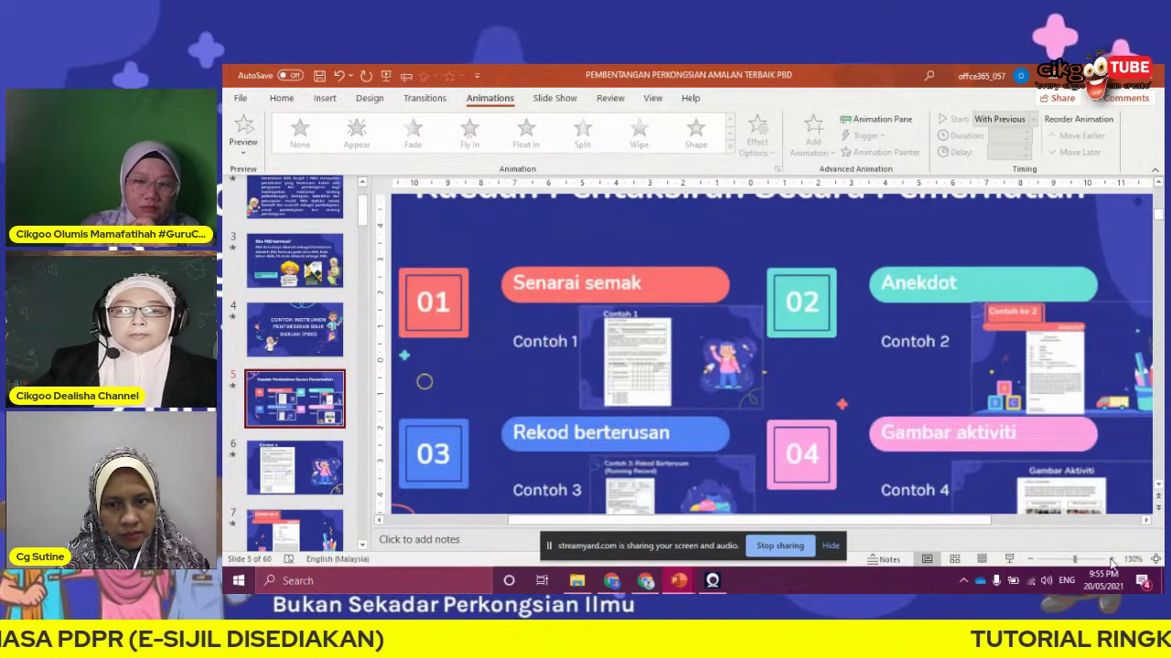
pyautogui.scroll(-1, 797, 341)
pyautogui.scroll(-2, 797, 343)
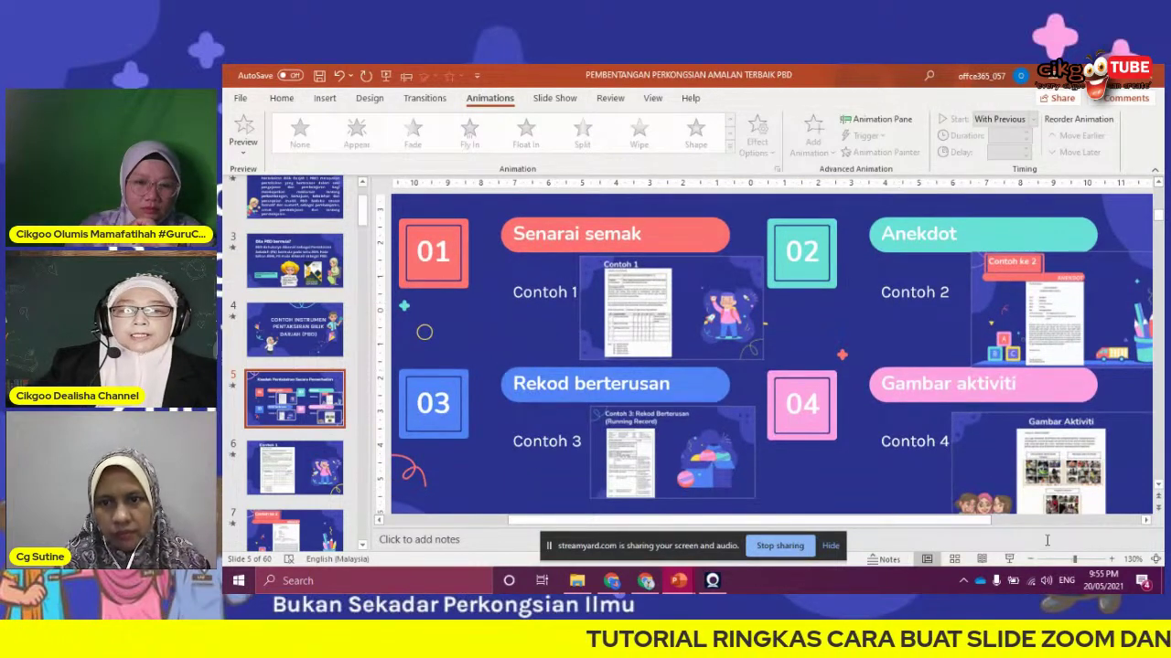
pyautogui.keyDown('ctrl'); pyautogui.scroll(-1, 885, 427); pyautogui.keyUp('ctrl')
pyautogui.keyDown('ctrl'); pyautogui.scroll(-1, 884, 426); pyautogui.keyUp('ctrl')
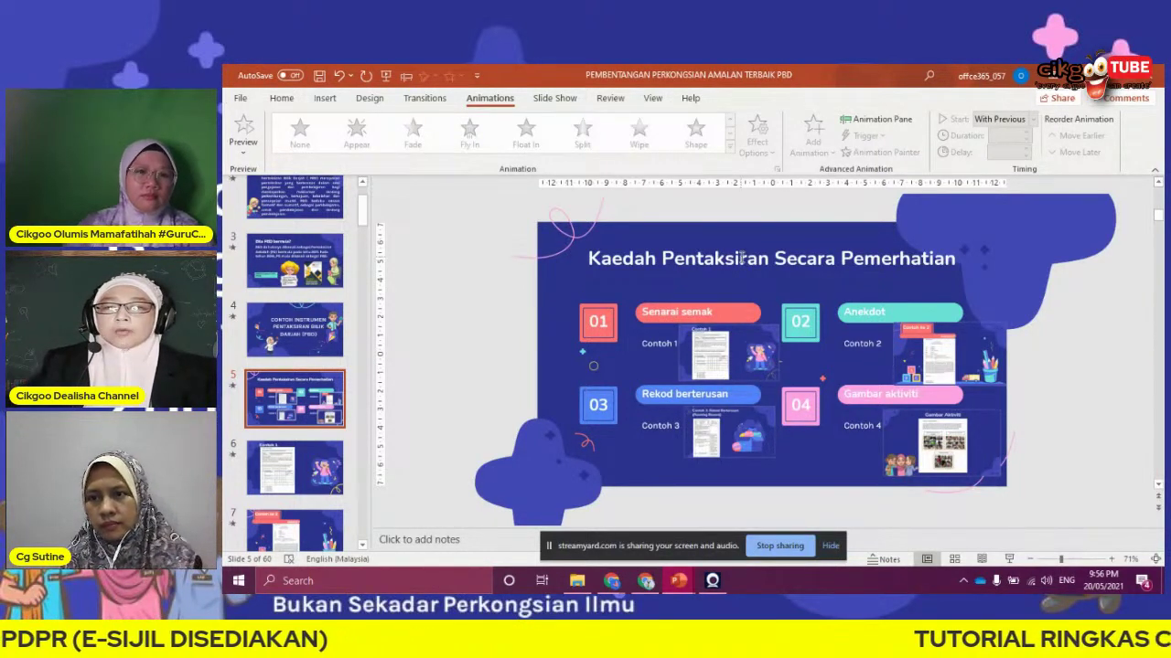
# Select and deselect slide 5's title, then create new blank presentation Presentation1 with Ctrl+N
pyautogui.click(740, 259)
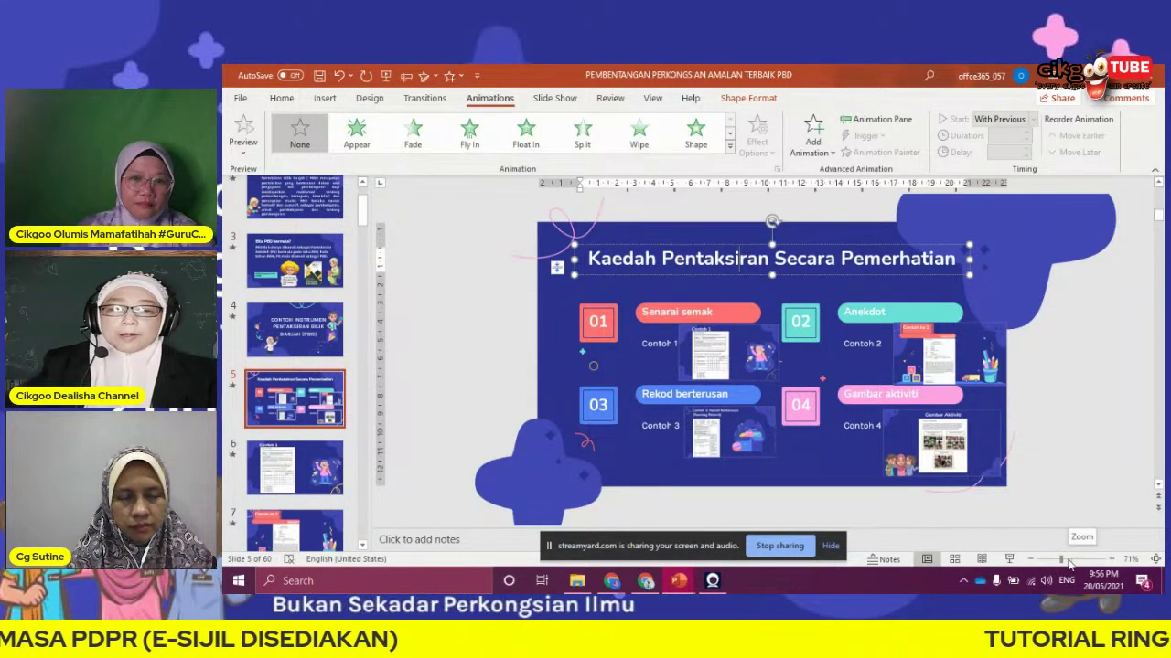
pyautogui.click(1122, 401)
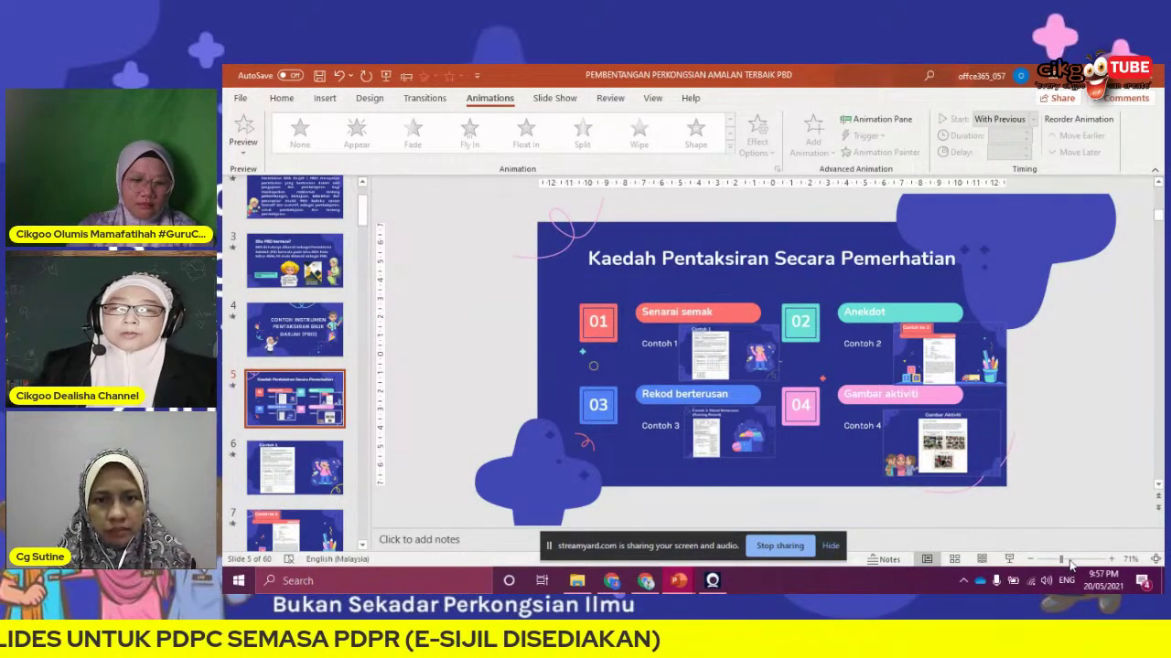
pyautogui.keyDown('ctrl'); pyautogui.scroll(3, 712, 369); pyautogui.keyUp('ctrl')
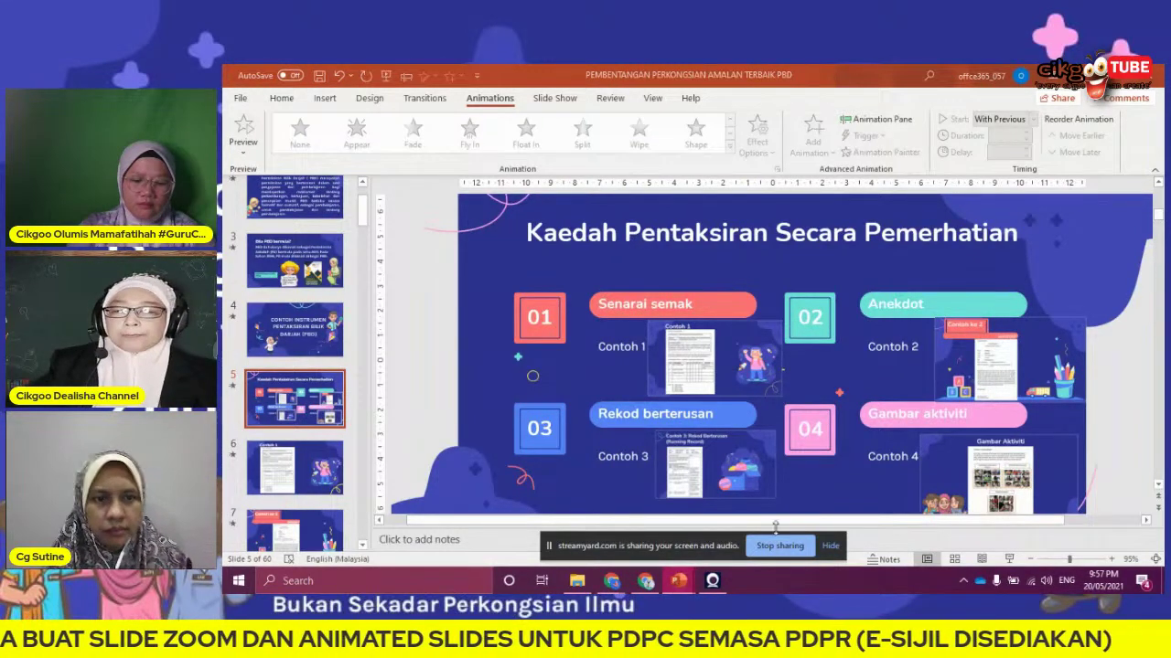
pyautogui.hotkey('ctrl', 'n')
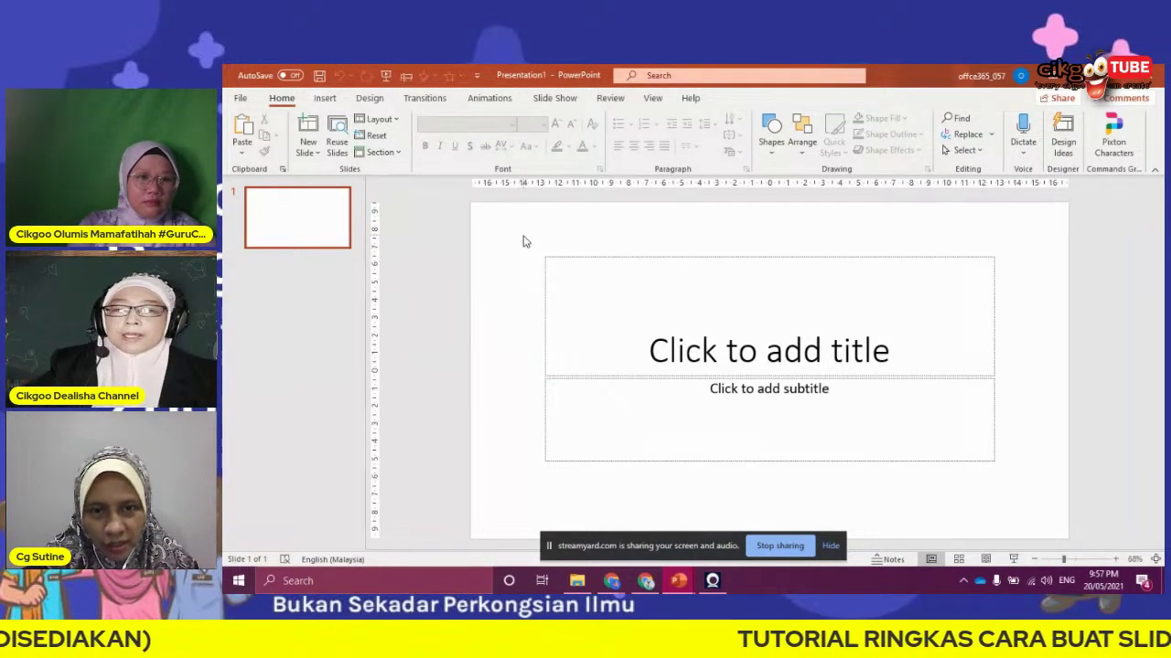
# Delete both the title and subtitle placeholders from Presentation1's slide
pyautogui.click(830, 547)
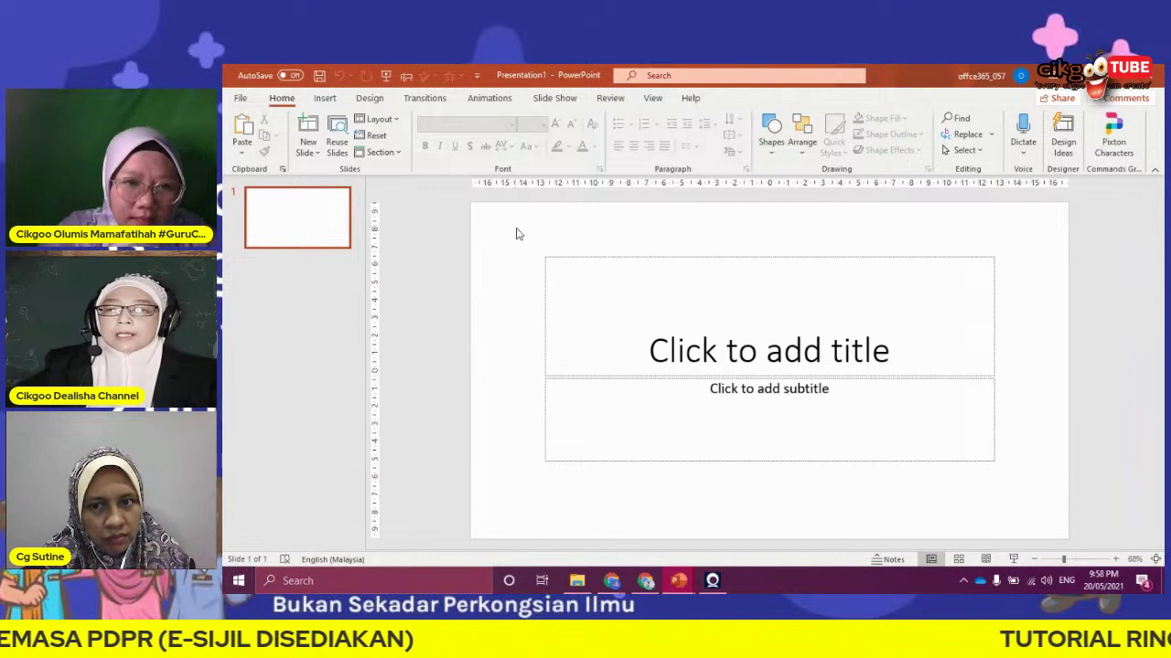
pyautogui.moveTo(510, 235); pyautogui.dragTo(1061, 504)
pyautogui.press('Delete')
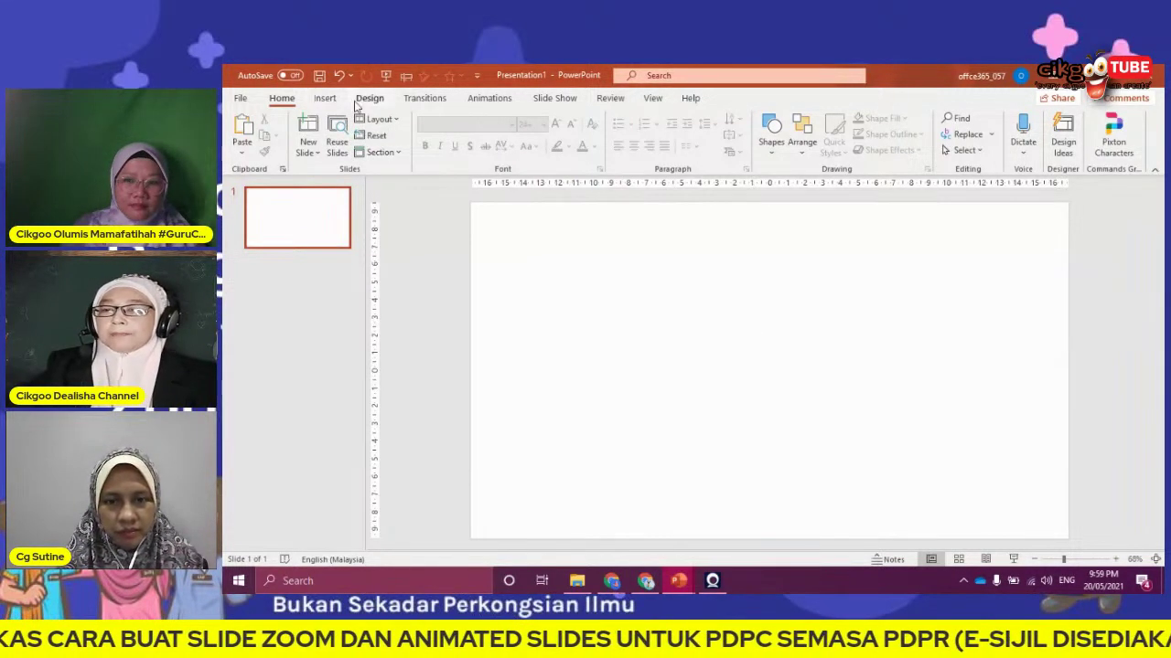
pyautogui.click(361, 102)
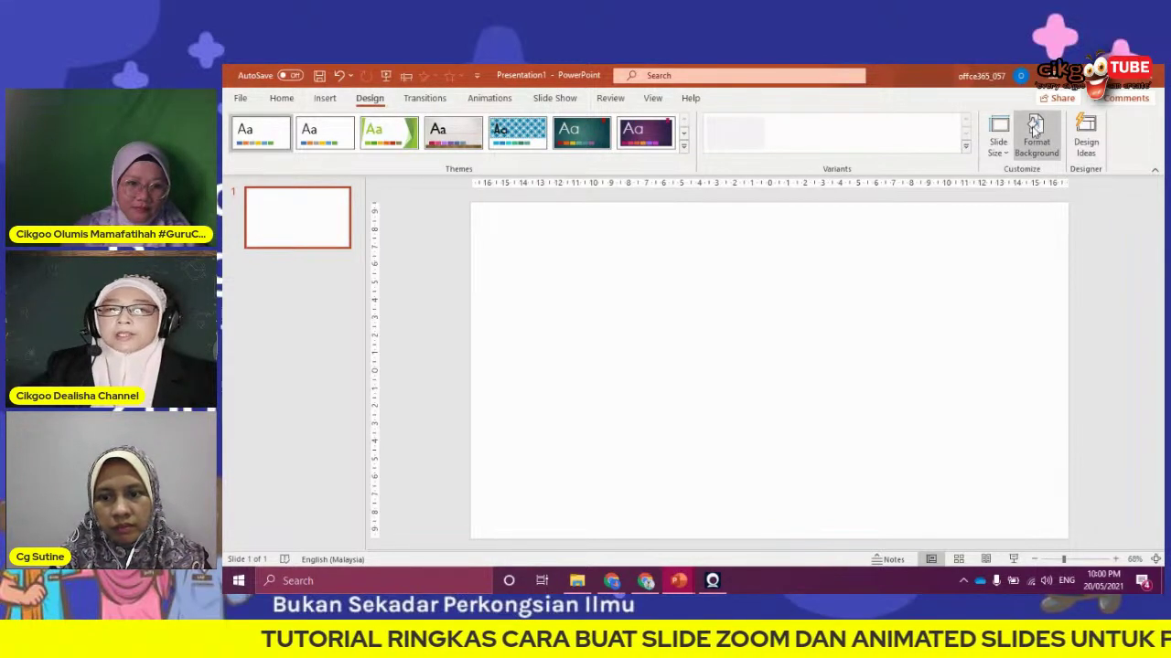
# Open Format Background and switch the slide fill to picture or texture
pyautogui.click(1034, 131)
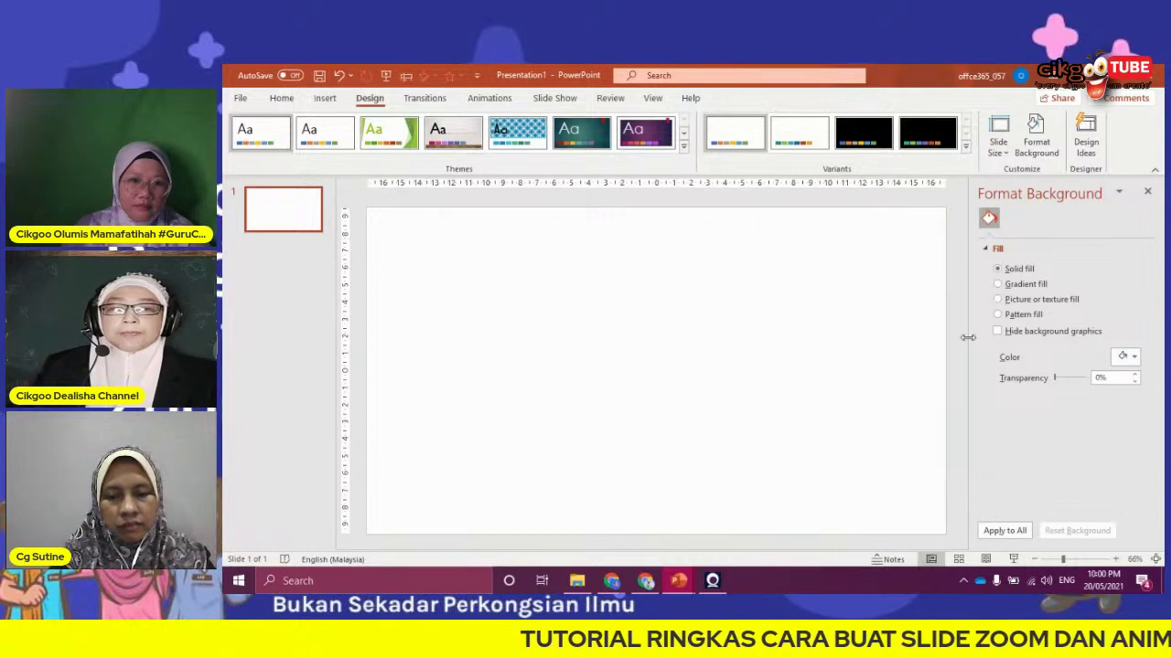
pyautogui.click(998, 300)
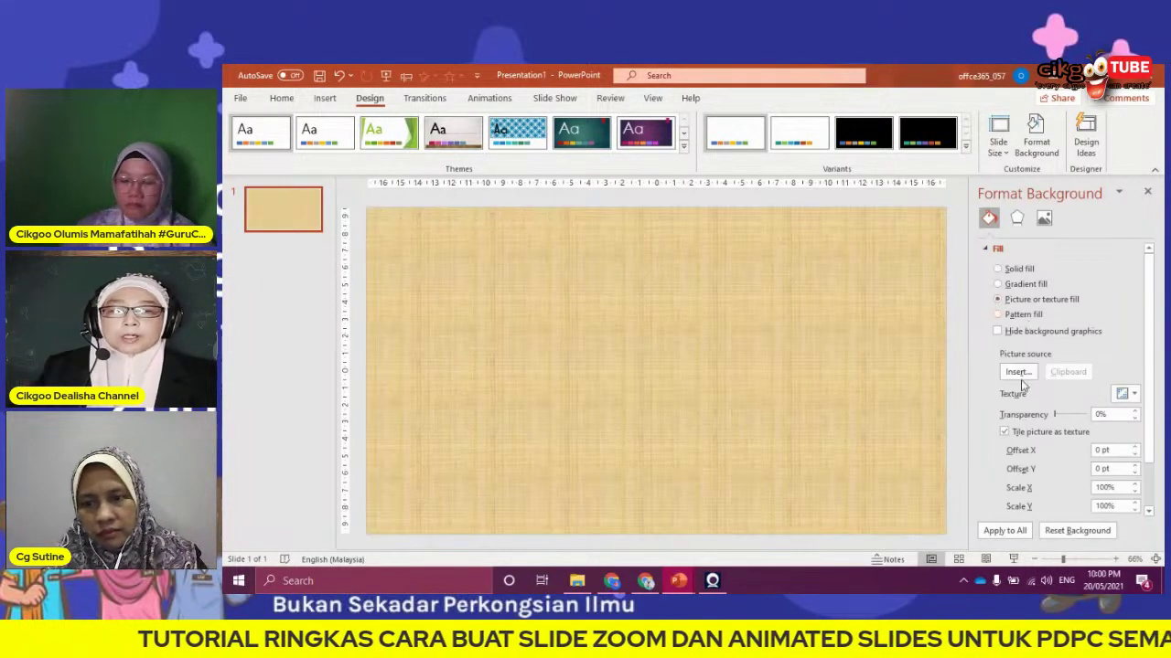
# Search the stock image library for 'background'
pyautogui.click(1020, 375)
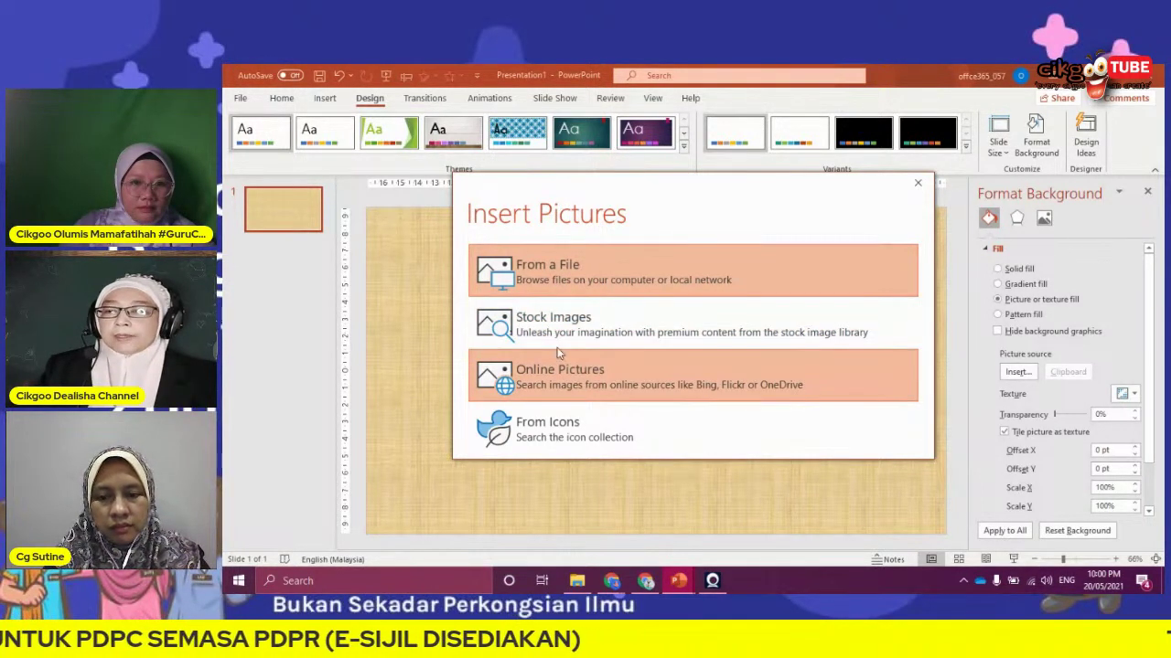
pyautogui.click(559, 328)
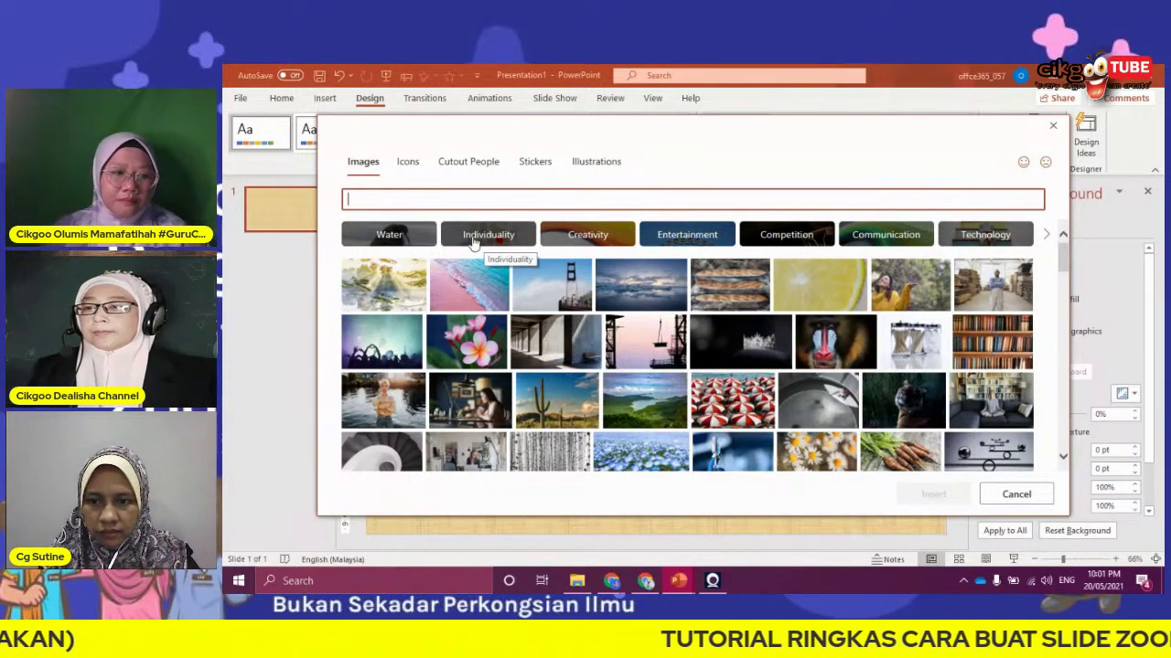
pyautogui.write('backg')
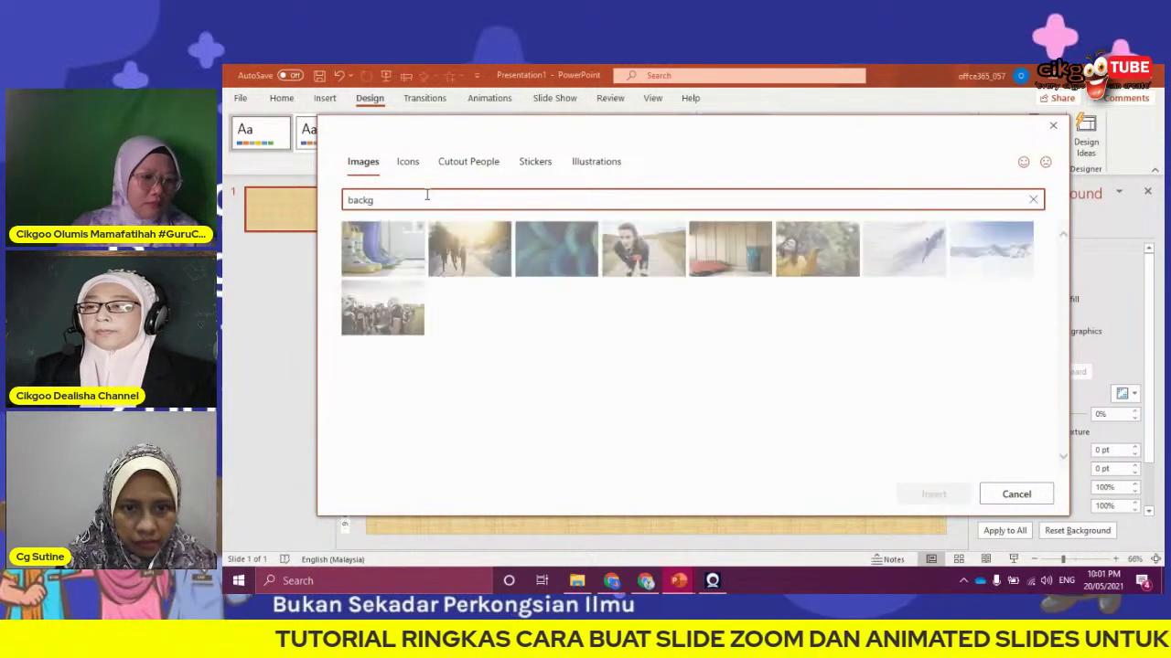
pyautogui.write('round')
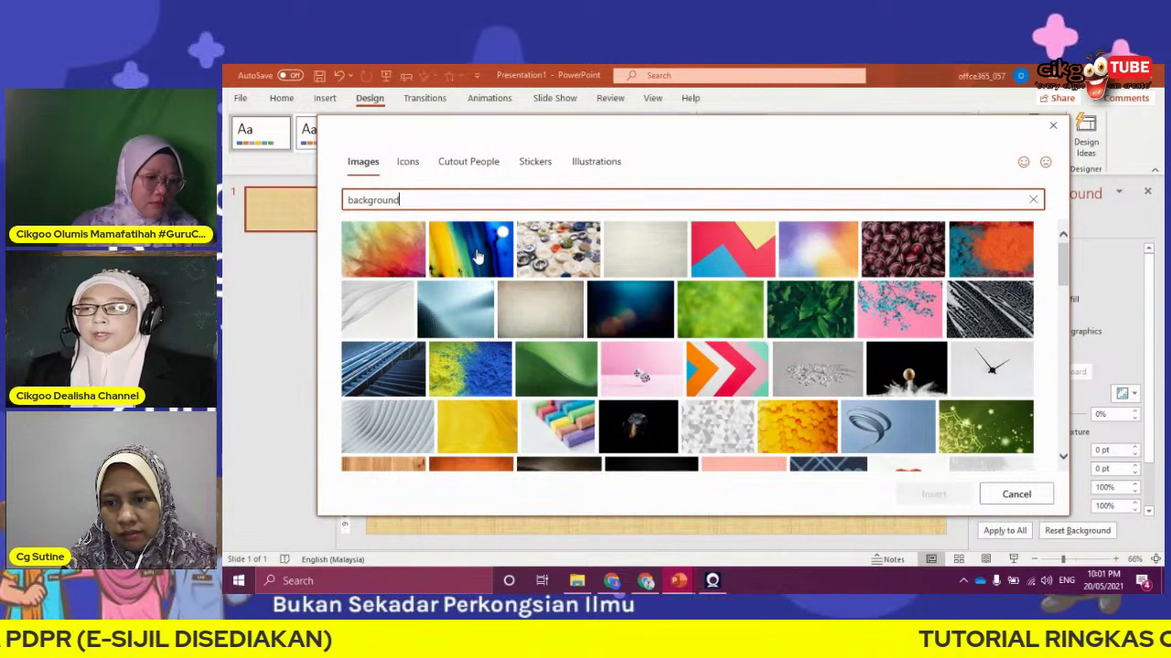
# Insert the red, yellow and blue geometric paper image as the slide background
pyautogui.scroll(-1, 839, 282)
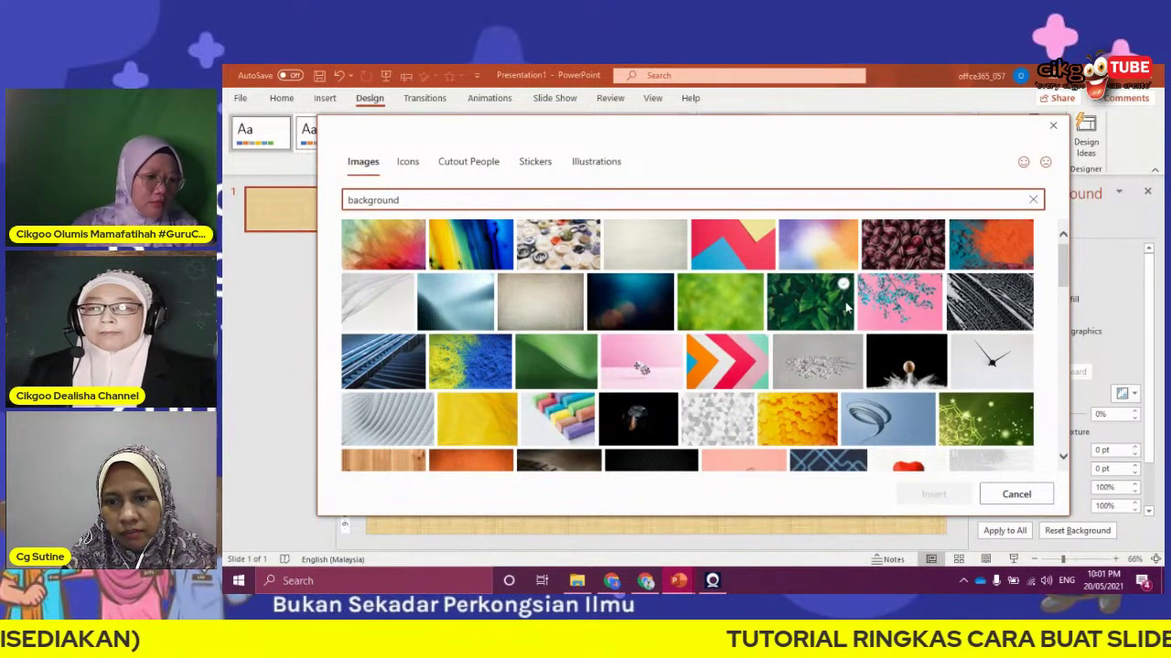
pyautogui.scroll(-1, 844, 312)
pyautogui.scroll(-1, 828, 311)
pyautogui.scroll(-1, 777, 310)
pyautogui.scroll(-1, 731, 308)
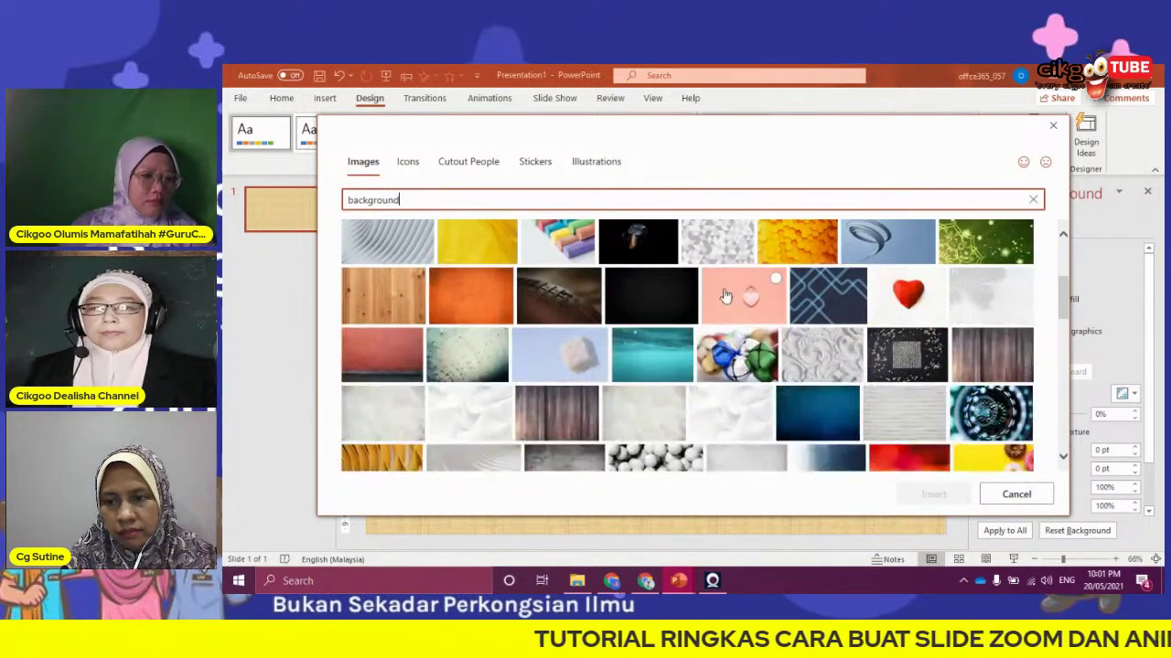
pyautogui.scroll(-1, 691, 307)
pyautogui.scroll(-1, 690, 308)
pyautogui.scroll(-1, 695, 309)
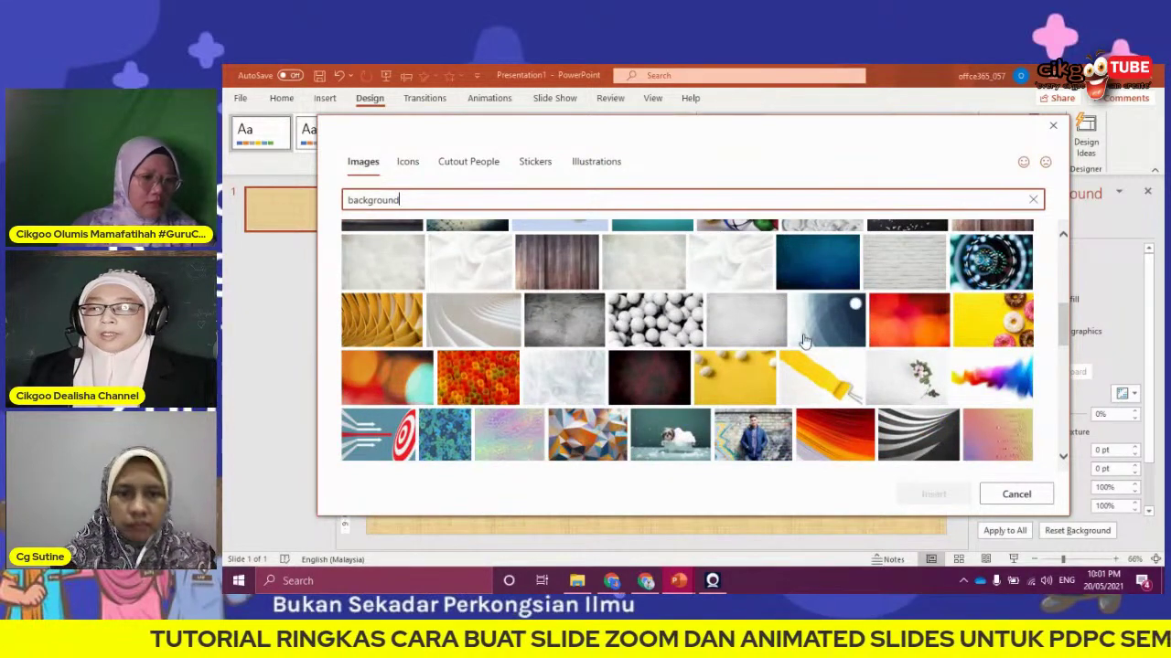
pyautogui.scroll(-1, 805, 340)
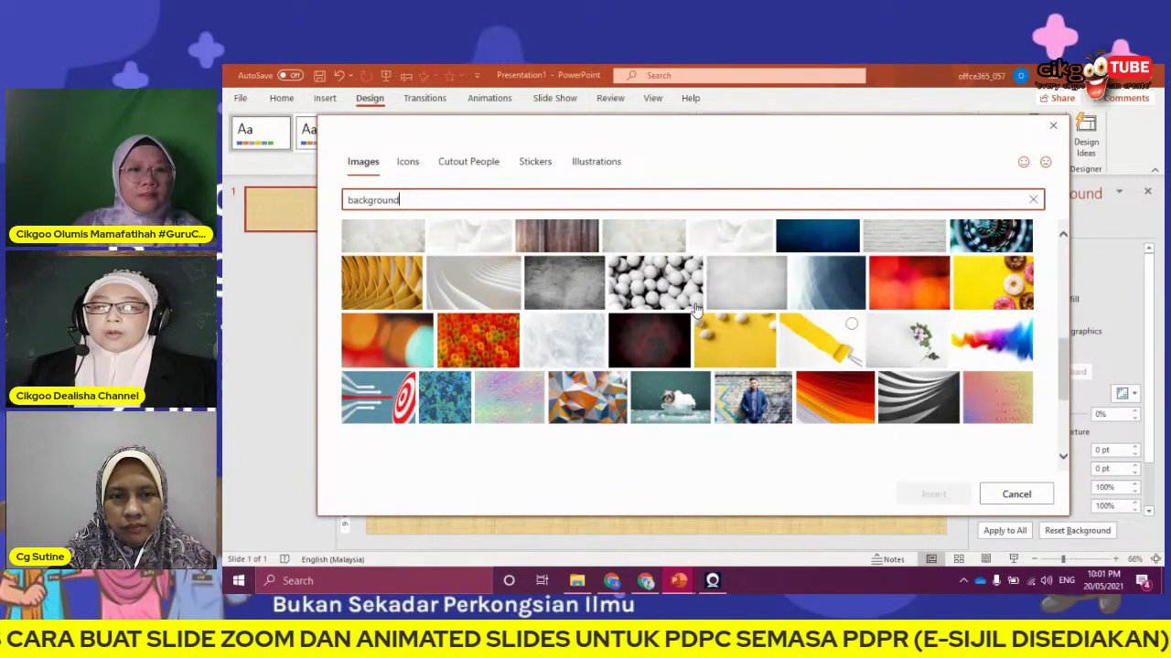
pyautogui.scroll(-5, 737, 291)
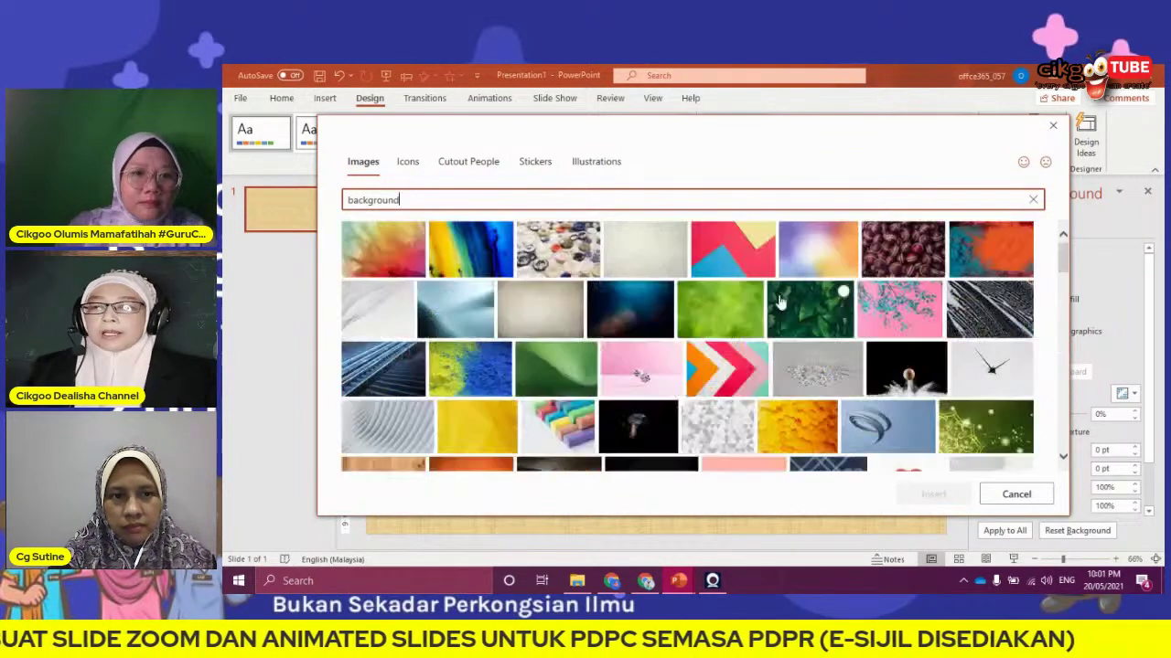
pyautogui.click(740, 263)
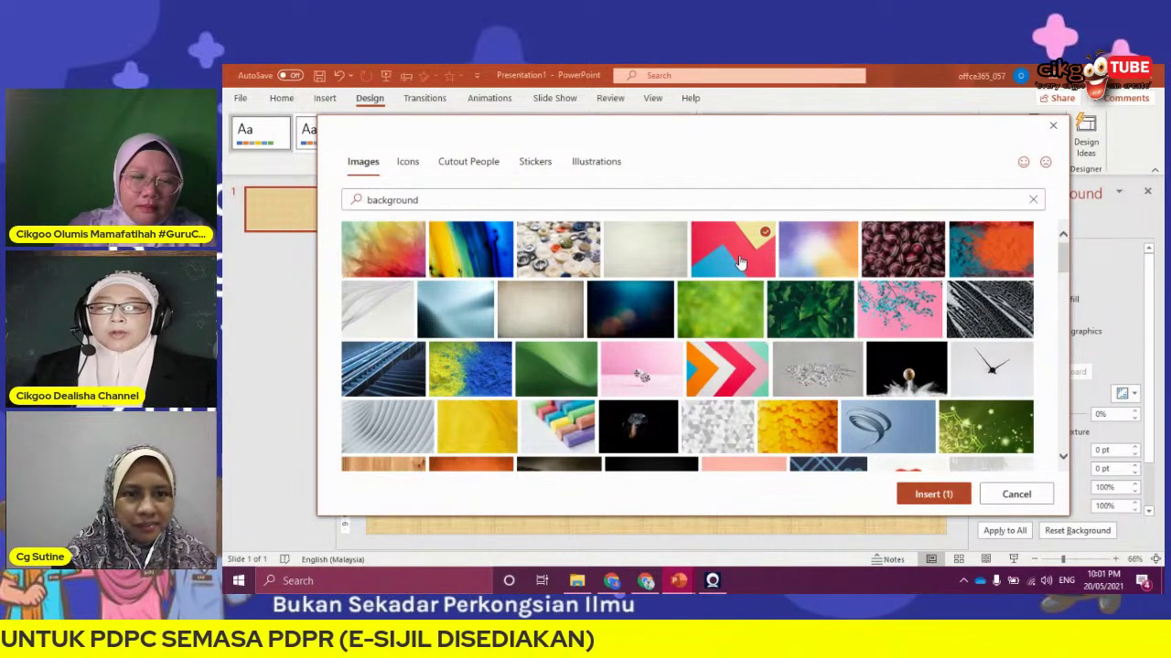
pyautogui.click(933, 494)
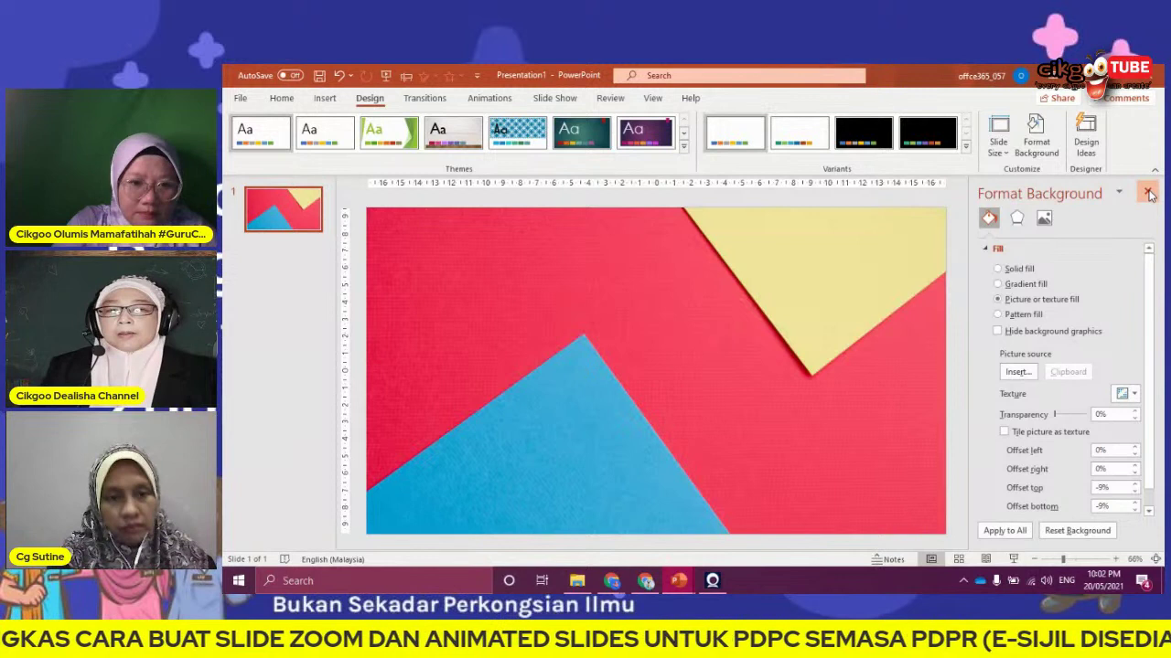
# Close the Format Background pane and zoom out of the slide
pyautogui.click(1148, 192)
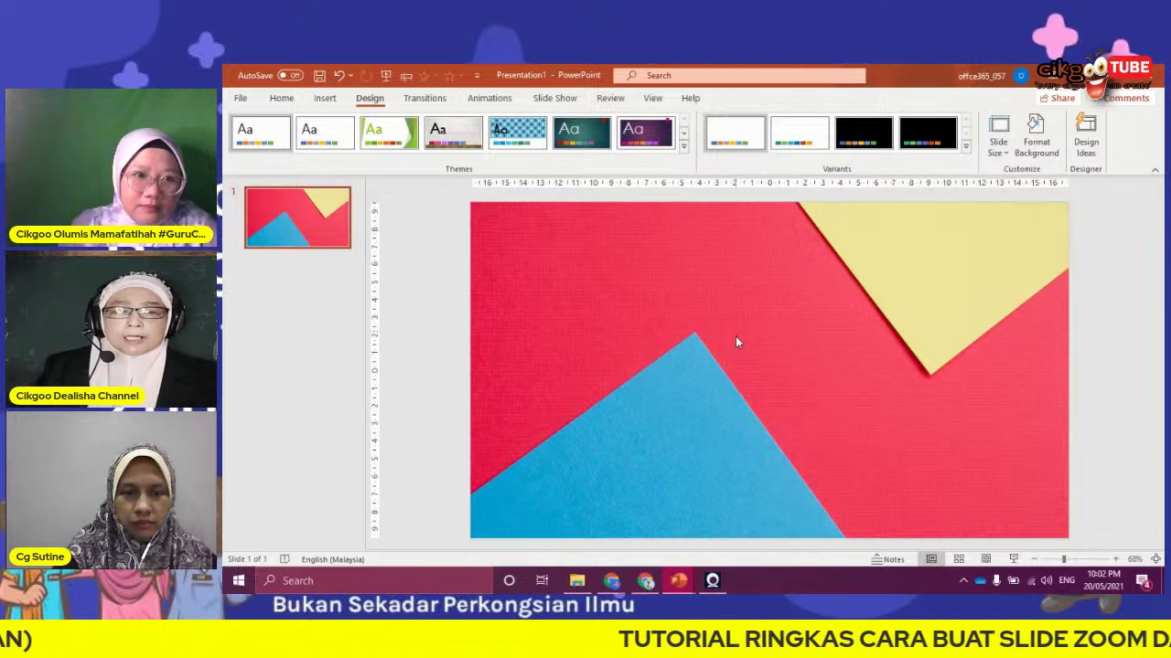
pyautogui.keyDown('ctrl'); pyautogui.scroll(-4, 1008, 486); pyautogui.keyUp('ctrl')
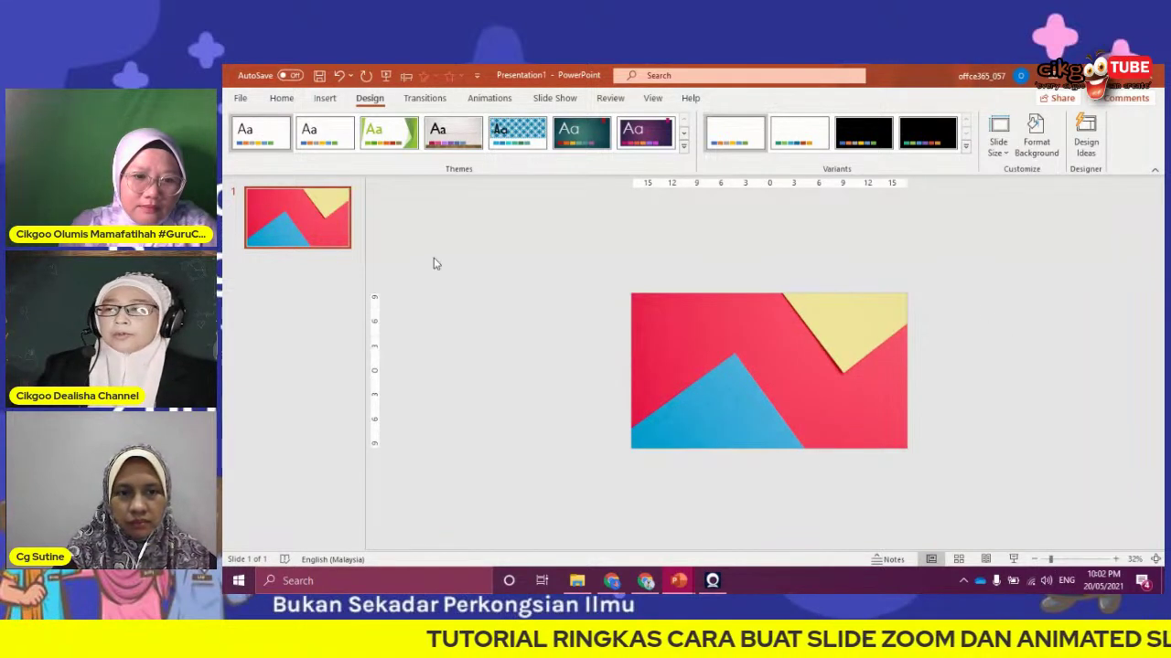
# Insert a picture from this device, browsing Downloads > Telegram Desktop > STICKERs_A_B
pyautogui.click(325, 100)
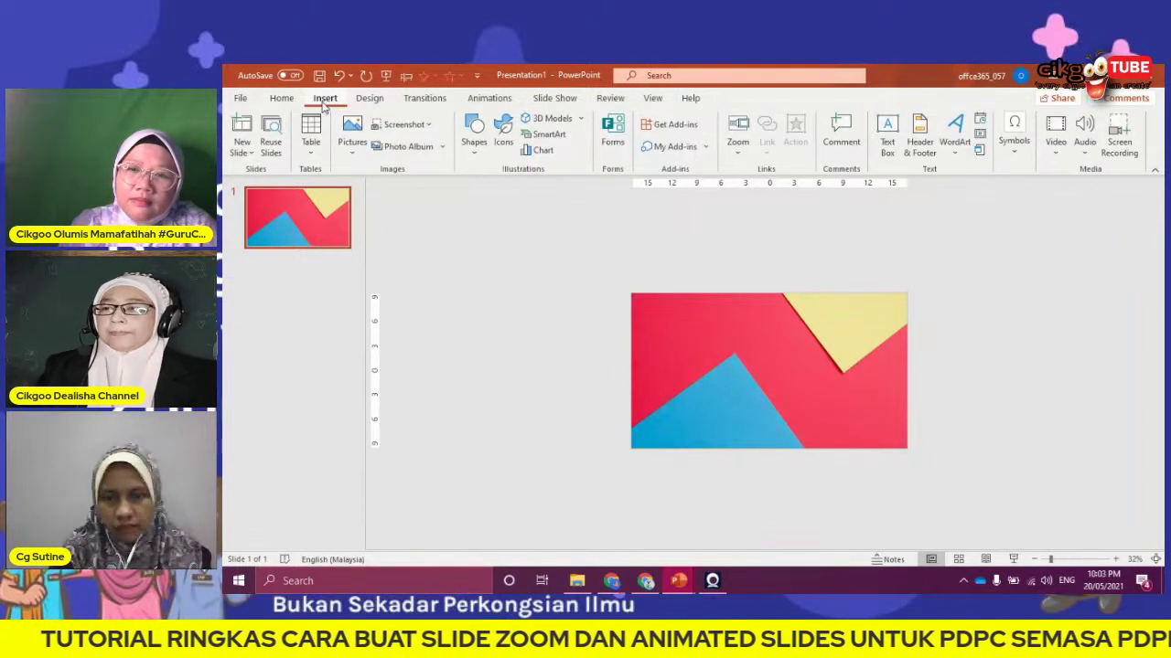
pyautogui.click(349, 152)
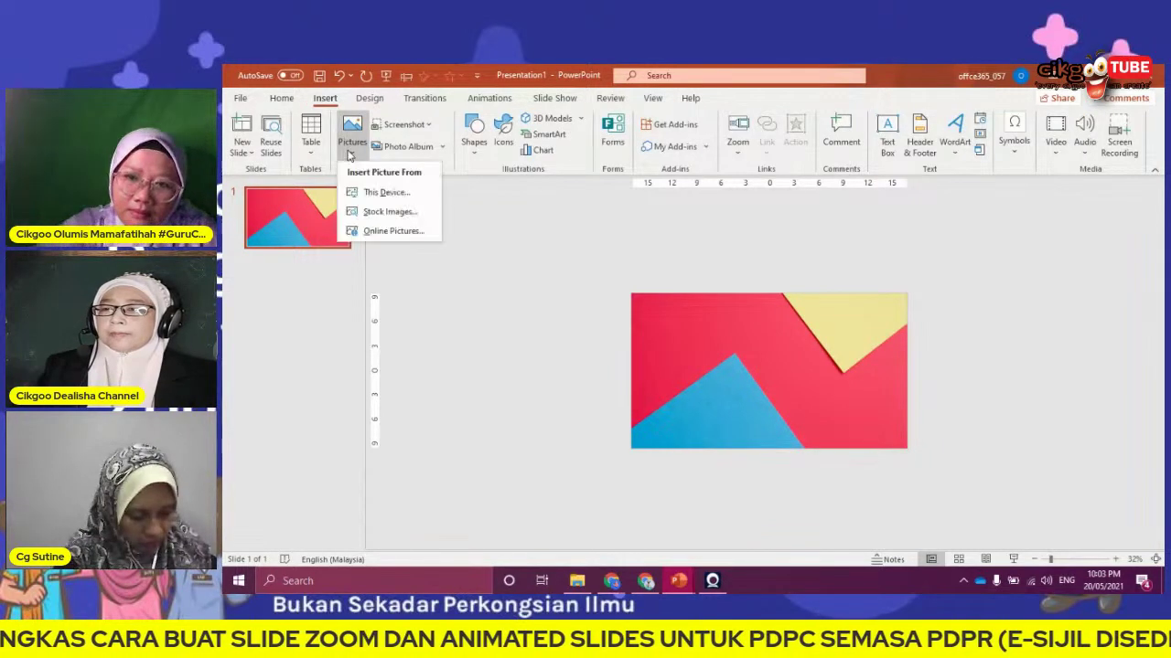
pyautogui.click(386, 193)
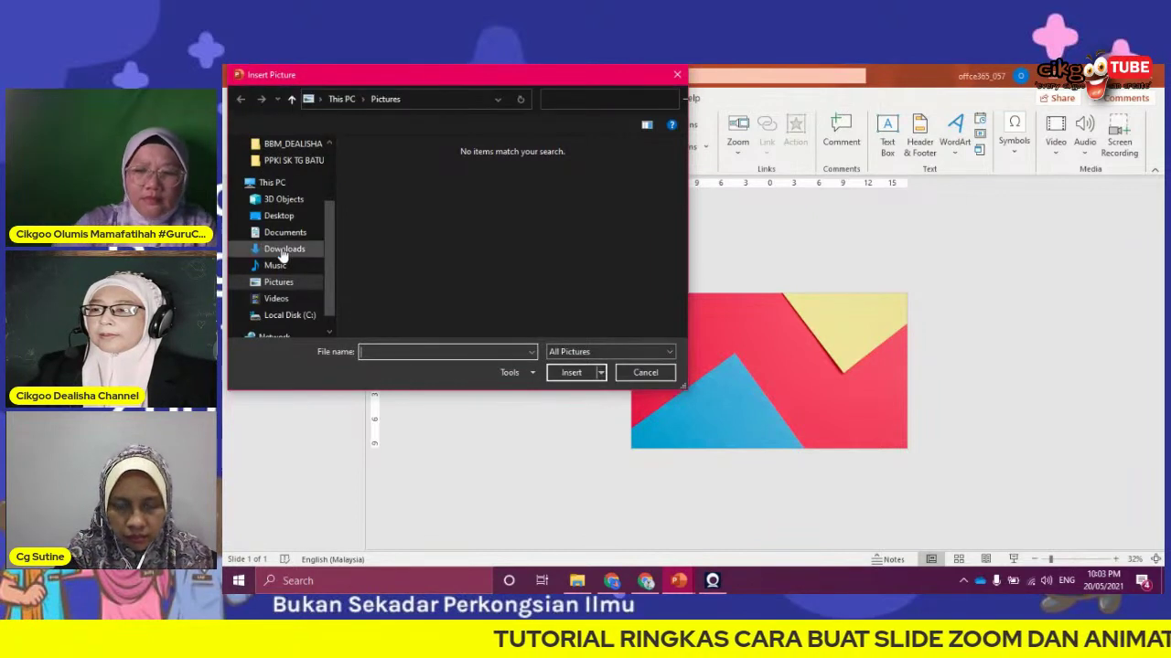
pyautogui.click(282, 256)
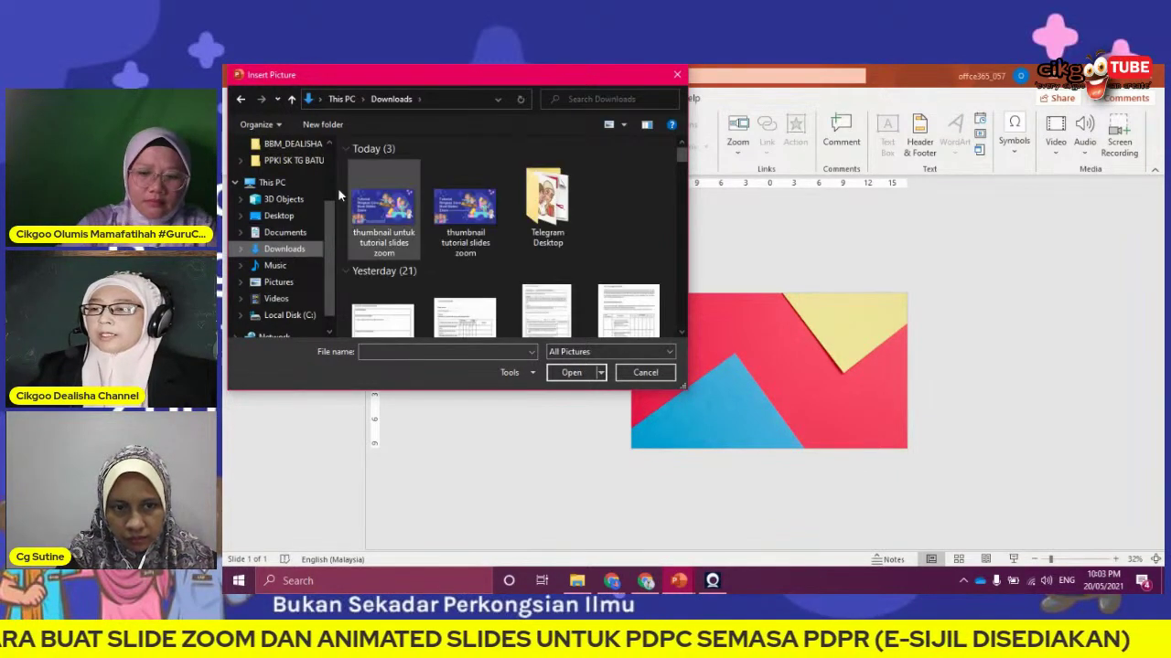
pyautogui.click(554, 194)
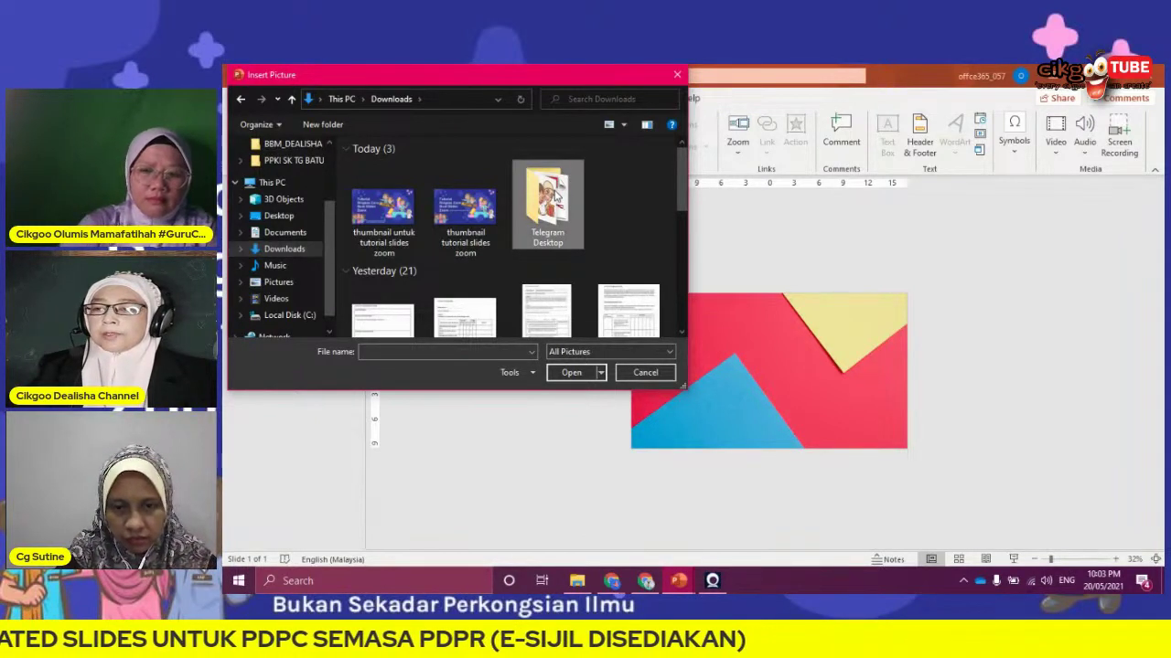
pyautogui.doubleClick(554, 190)
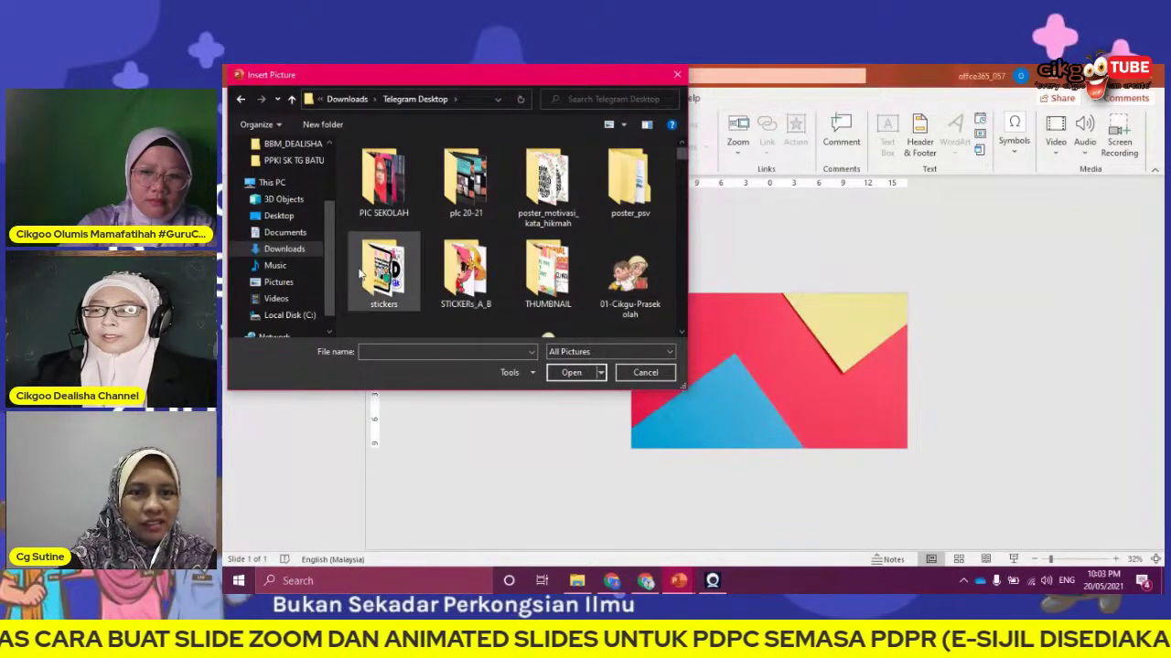
pyautogui.doubleClick(466, 272)
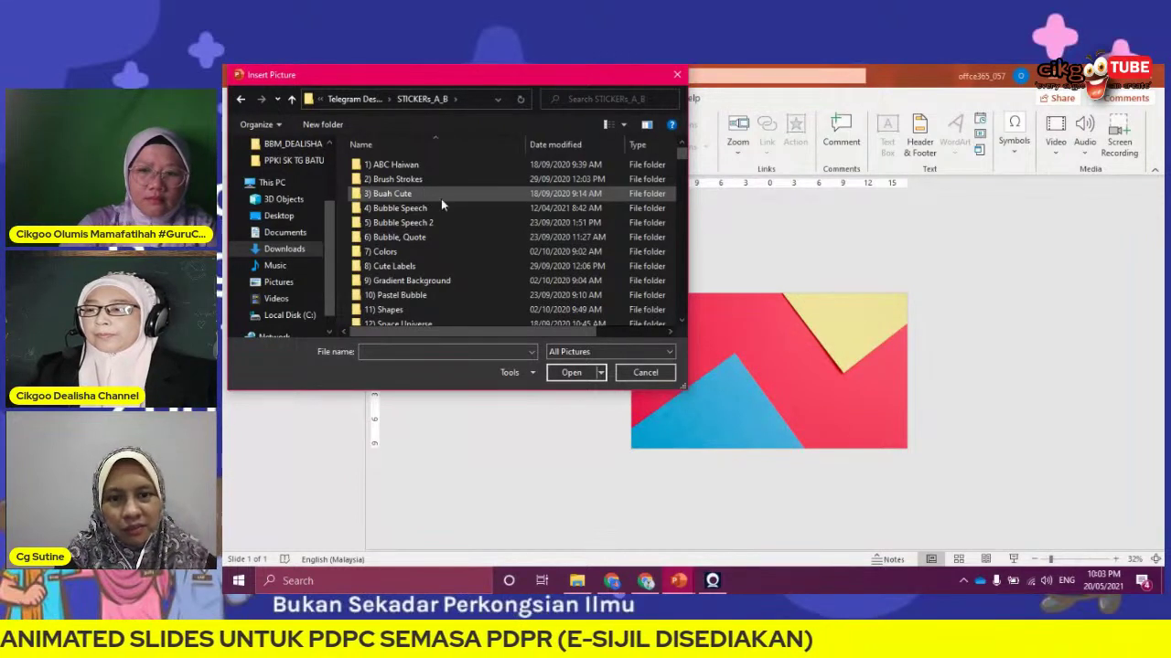
# Insert the green Star picture from the 11) Shapes folder
pyautogui.scroll(-2, 421, 260)
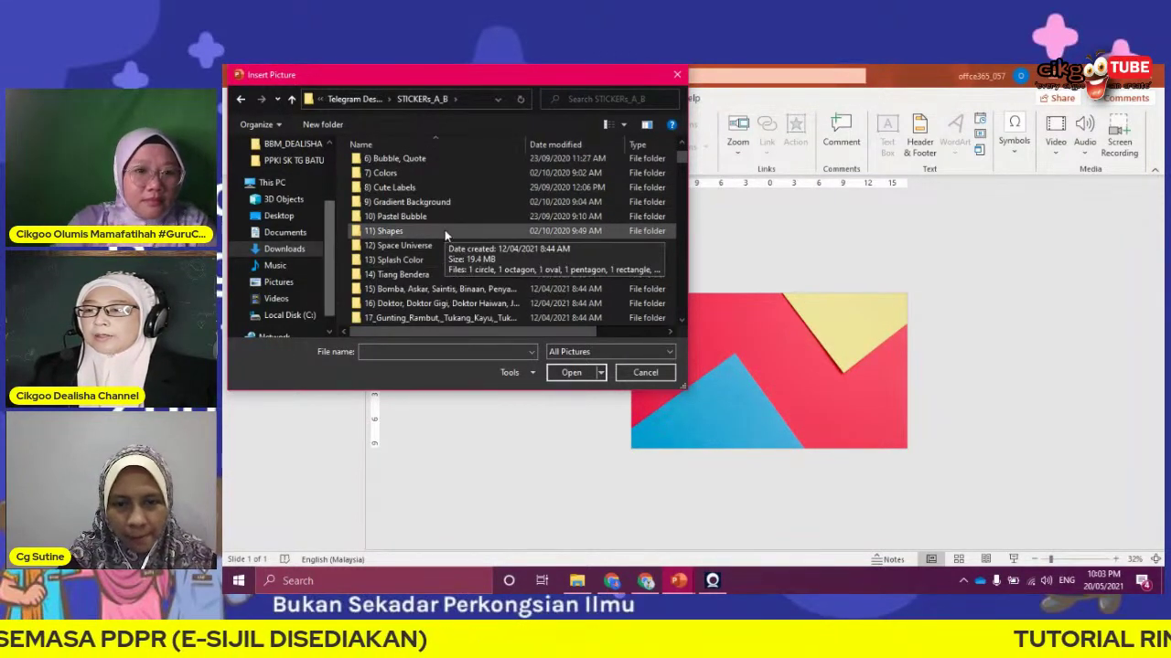
pyautogui.click(390, 233)
pyautogui.doubleClick(390, 233)
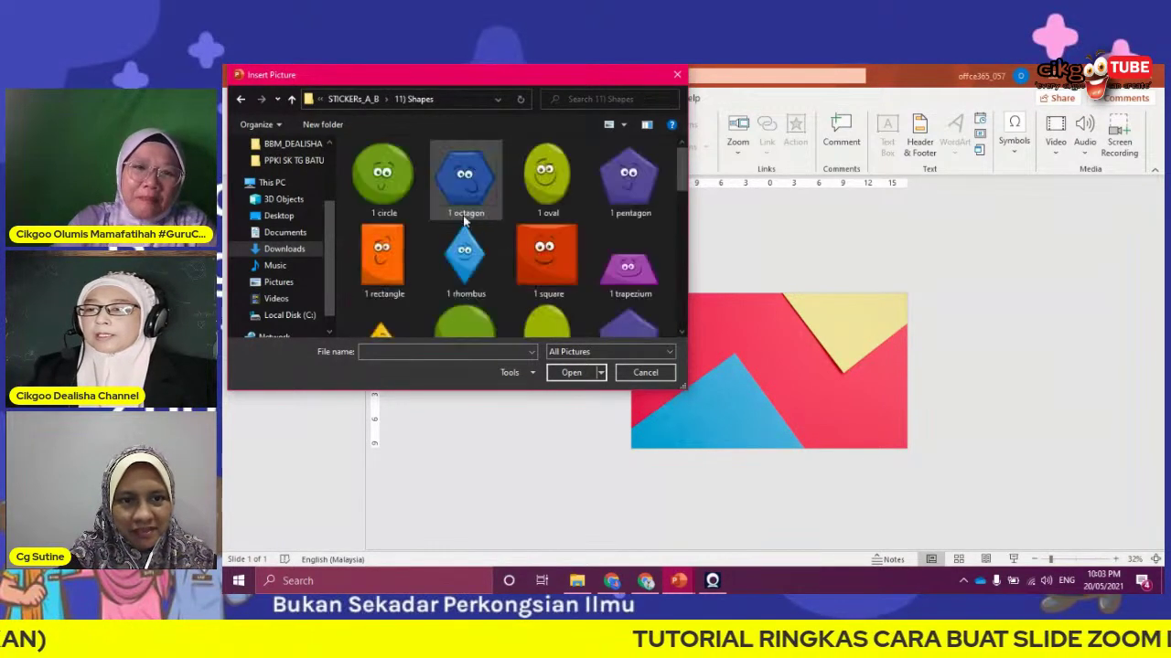
pyautogui.scroll(-3, 464, 219)
pyautogui.scroll(-3, 506, 235)
pyautogui.scroll(-3, 505, 235)
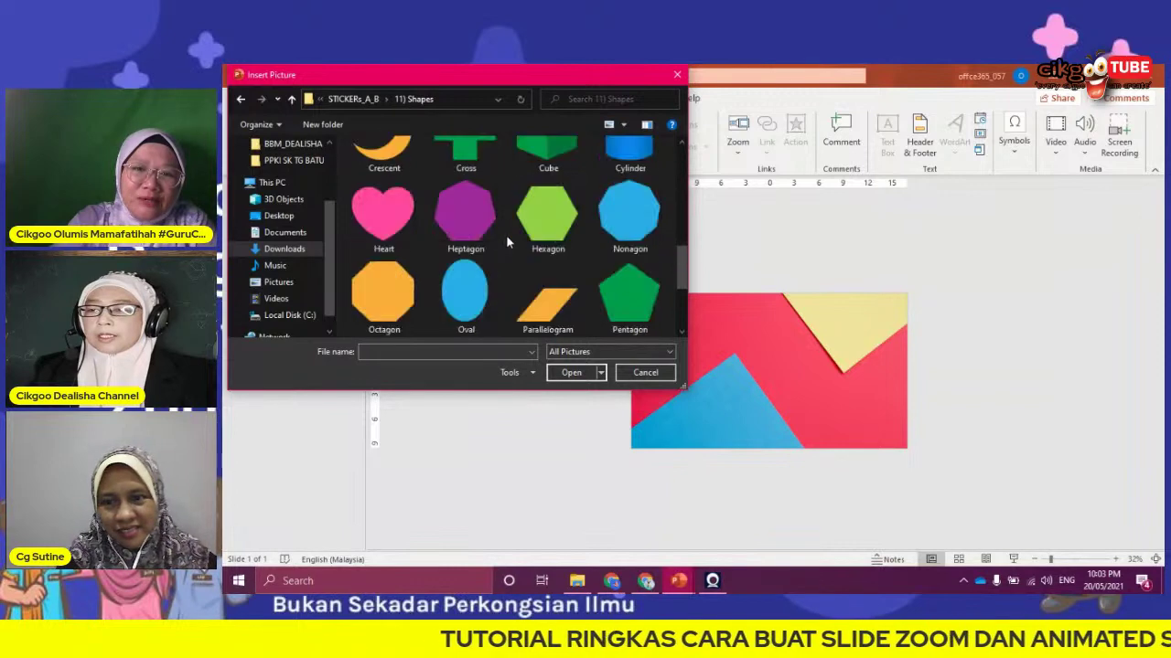
pyautogui.scroll(-3, 506, 235)
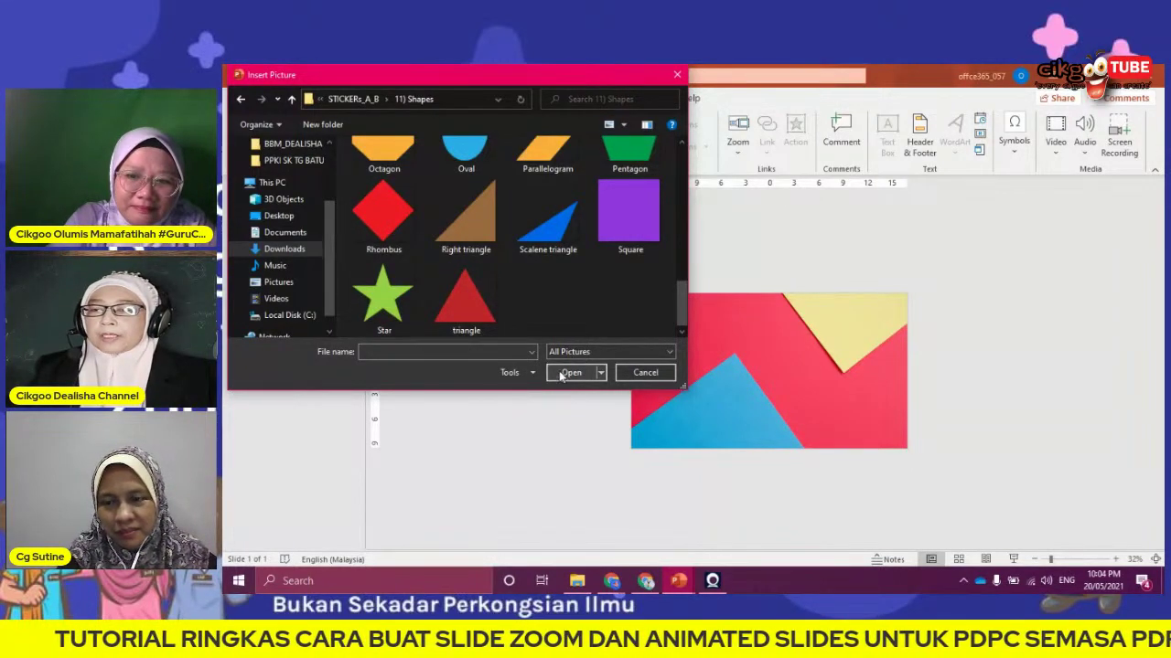
pyautogui.click(387, 303)
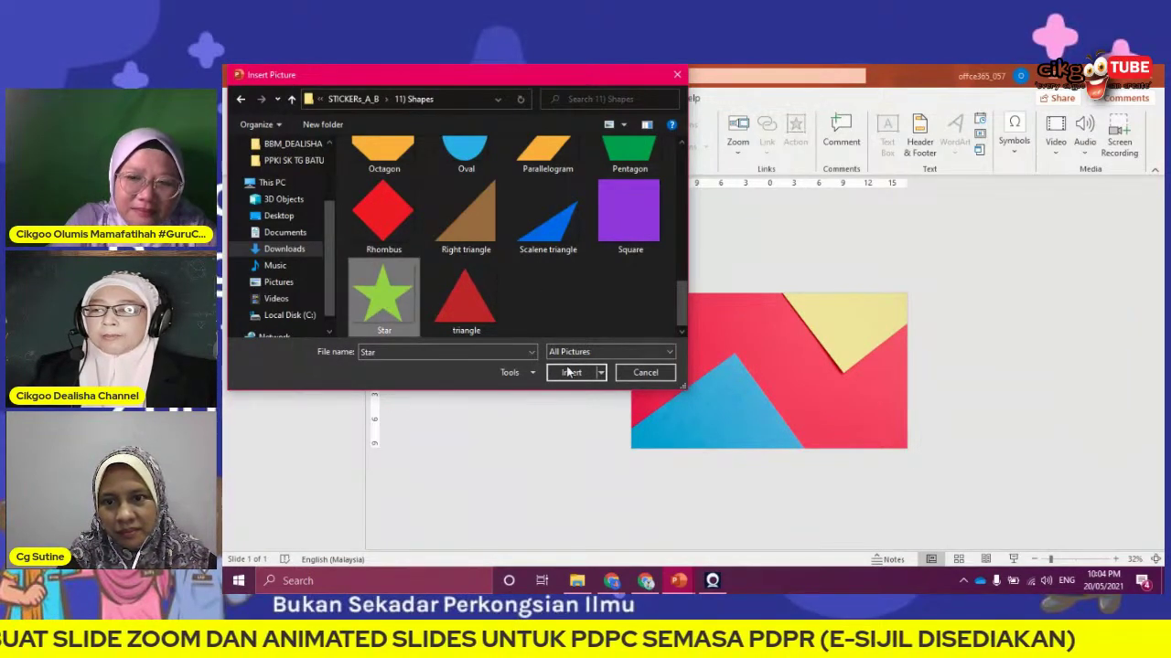
pyautogui.click(569, 372)
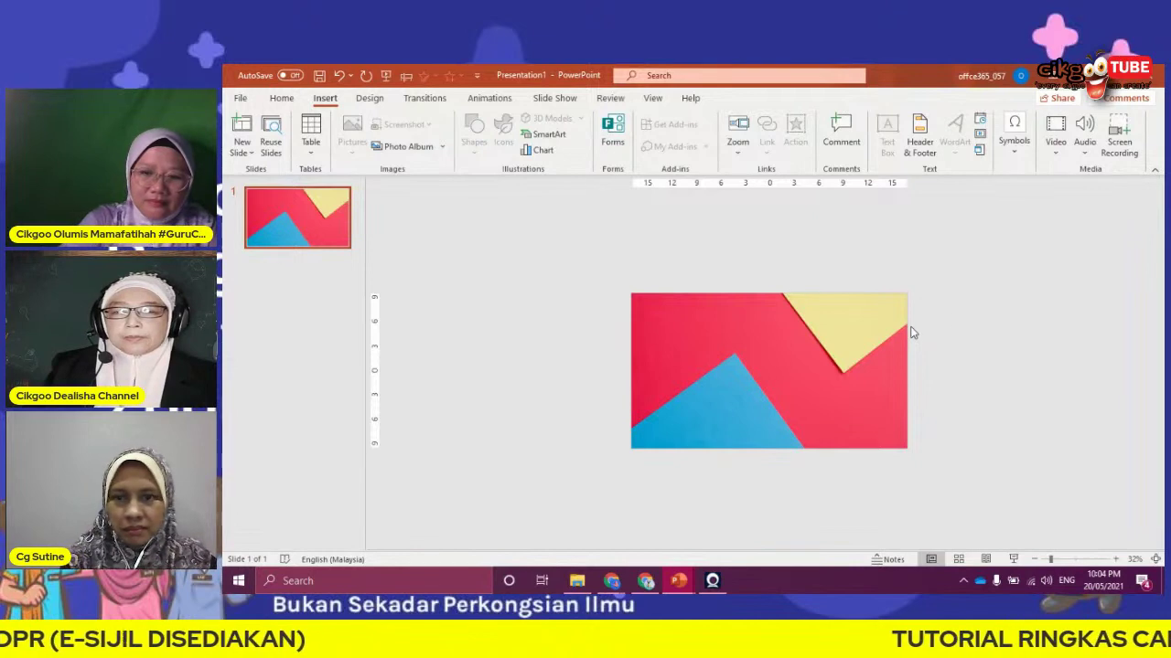
# Paste the green star, undo its enlargement, and drag it onto the yellow paper at top right
pyautogui.press('Tab')
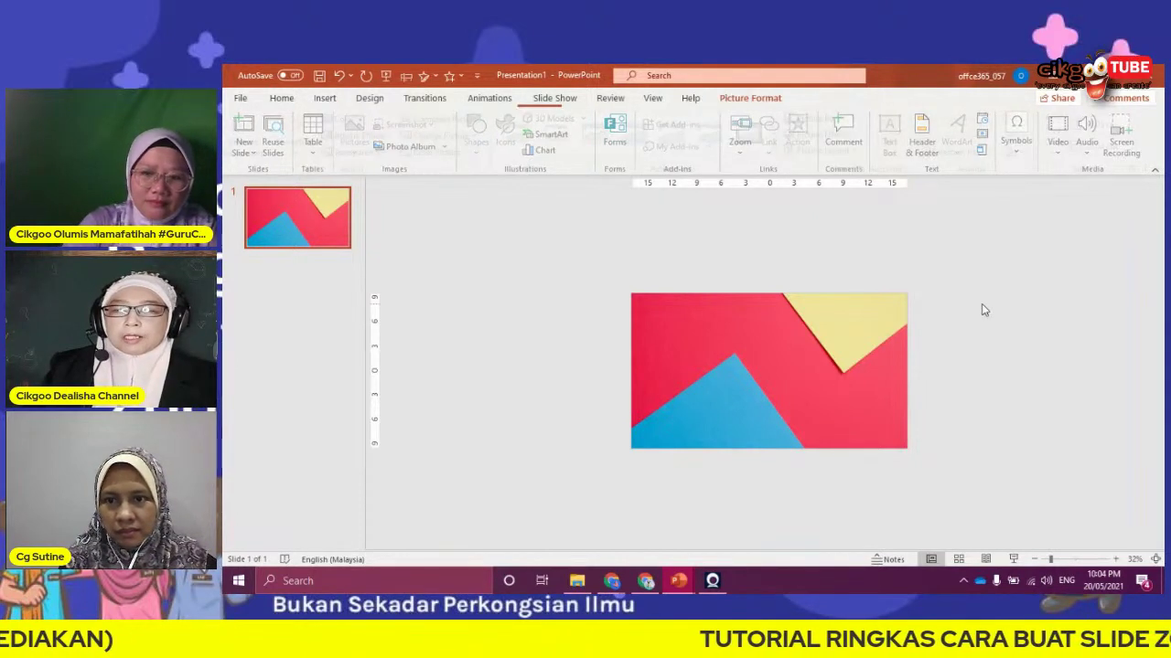
pyautogui.hotkey('ctrl', 'v')
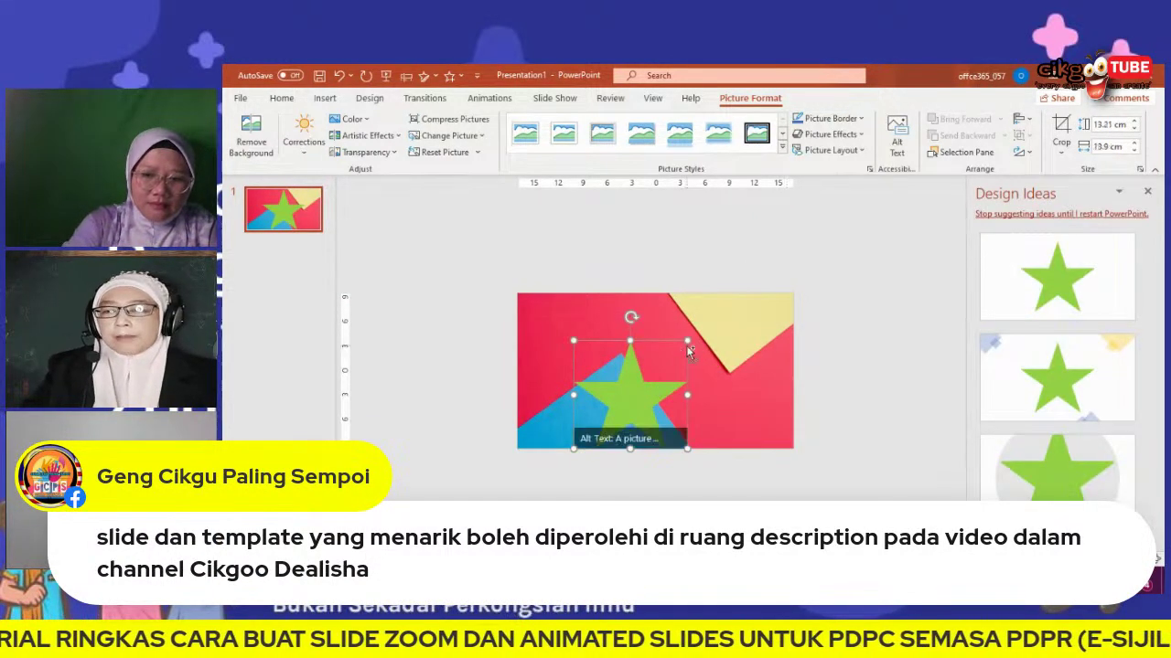
pyautogui.press('Escape')
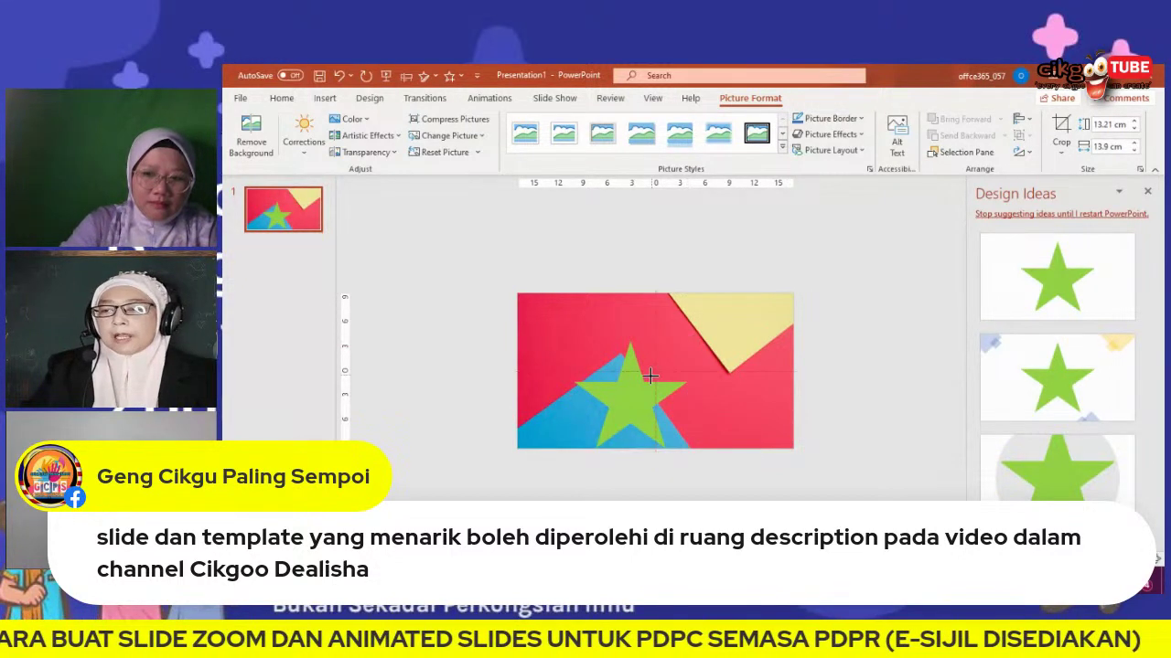
pyautogui.hotkey('ctrl', 'z')
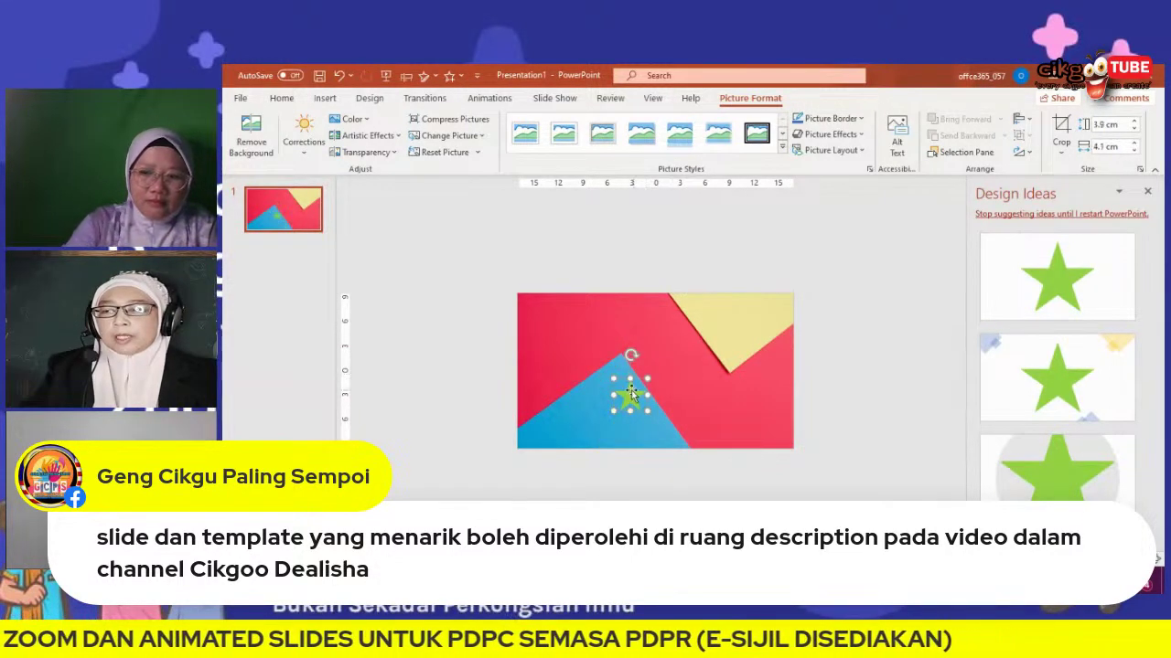
pyautogui.moveTo(629, 391); pyautogui.dragTo(753, 311)
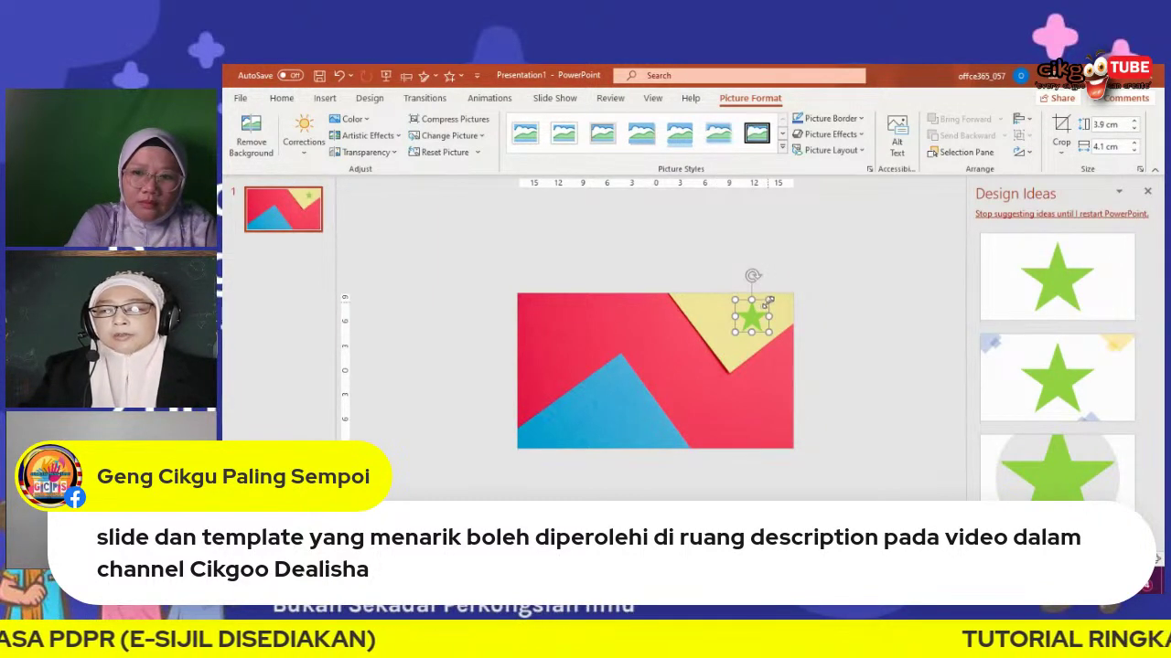
pyautogui.moveTo(768, 300); pyautogui.dragTo(758, 311)
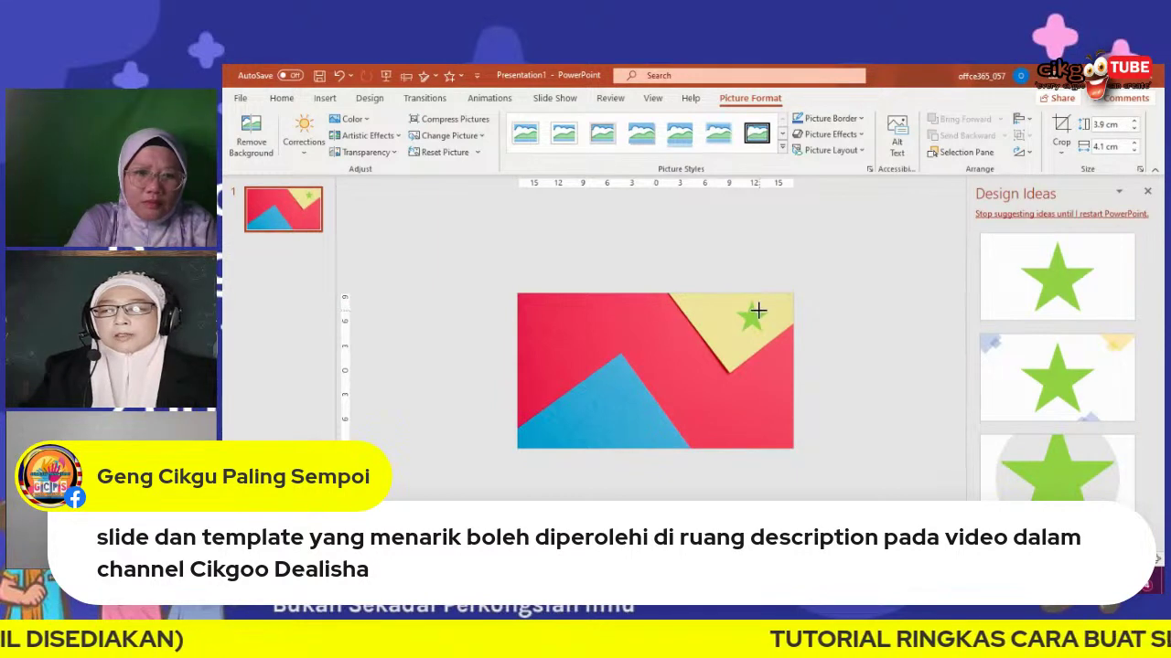
pyautogui.click(758, 311)
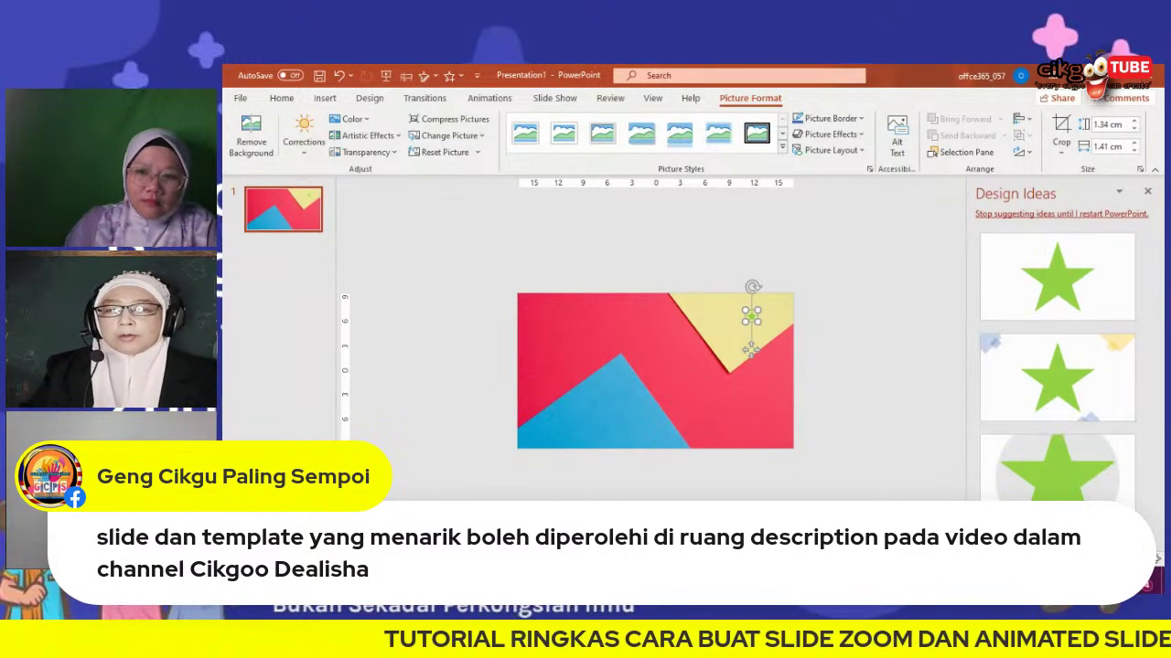
# Nudge the star slightly up and right on the yellow paper and enlarge it a little
pyautogui.scroll(5, 800, 285)
pyautogui.click(781, 275)
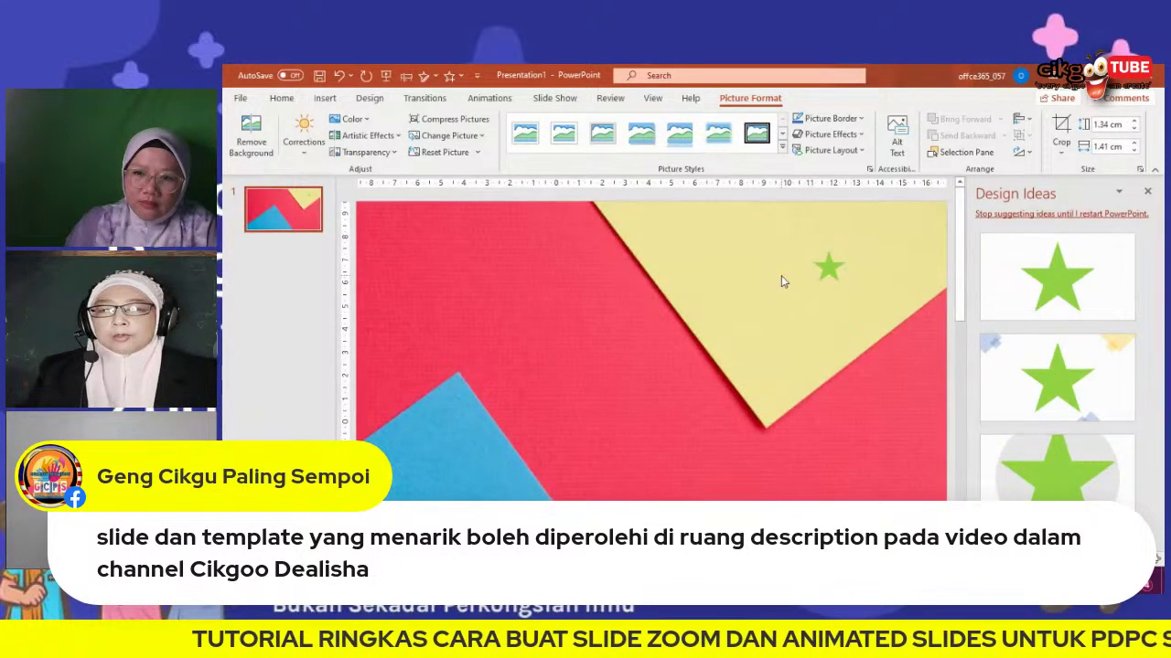
pyautogui.click(829, 267)
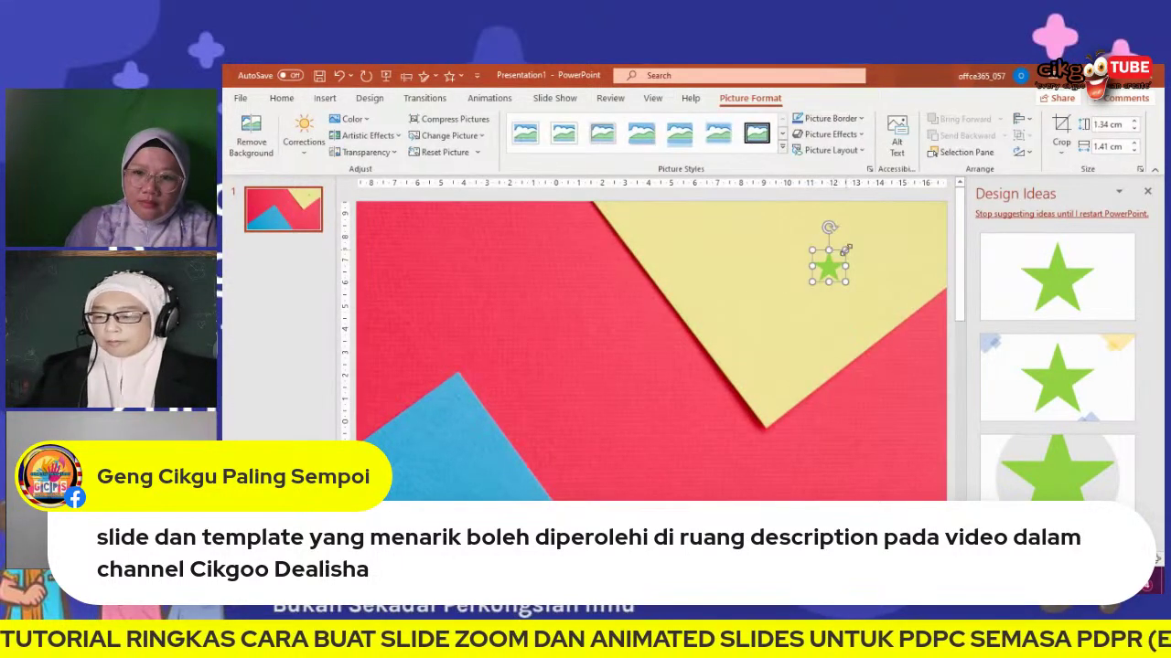
pyautogui.moveTo(845, 250); pyautogui.dragTo(850, 245)
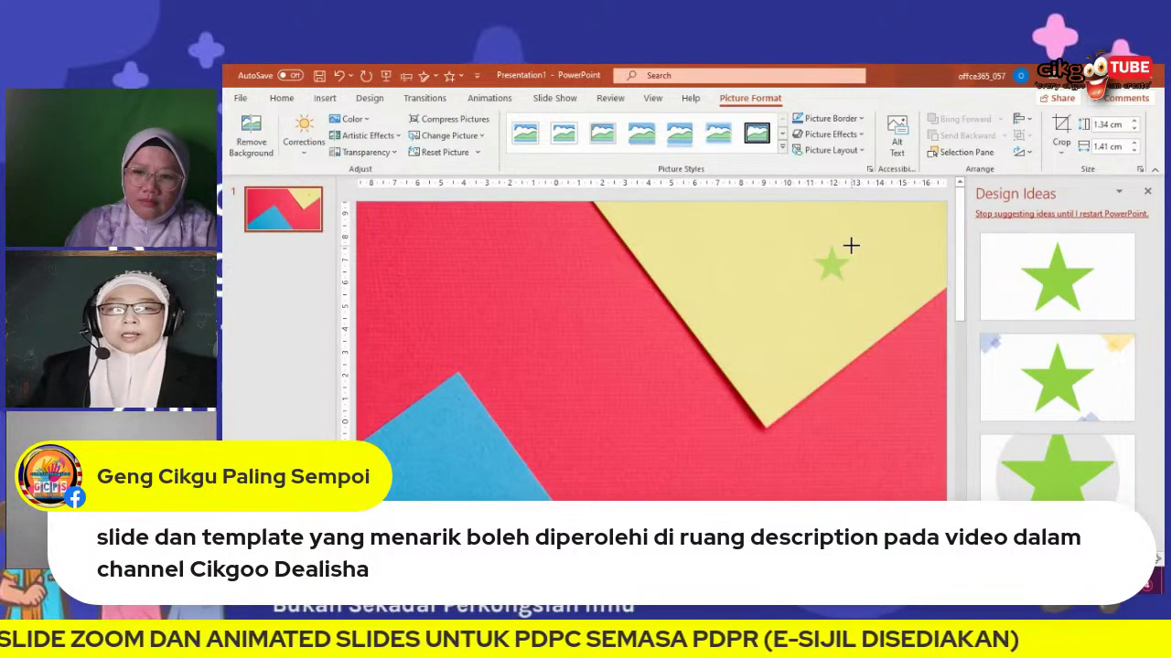
pyautogui.moveTo(851, 245); pyautogui.dragTo(851, 245)
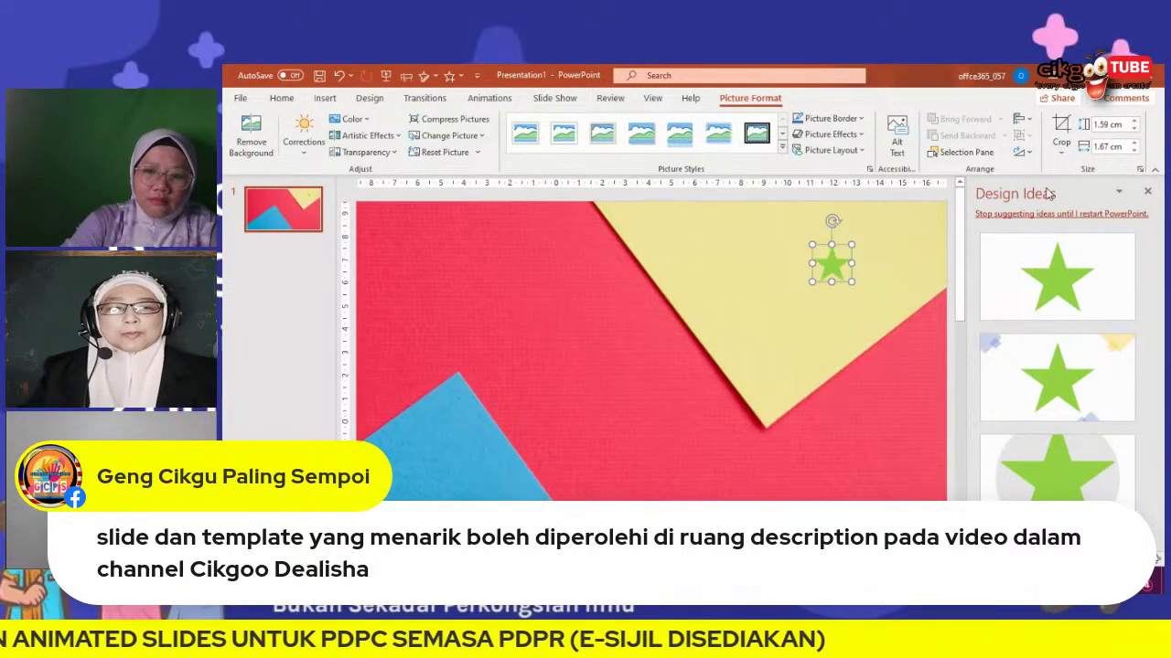
# Close the Design Ideas pane and enlarge the star to about 3.56 × 3.75 cm
pyautogui.click(1149, 193)
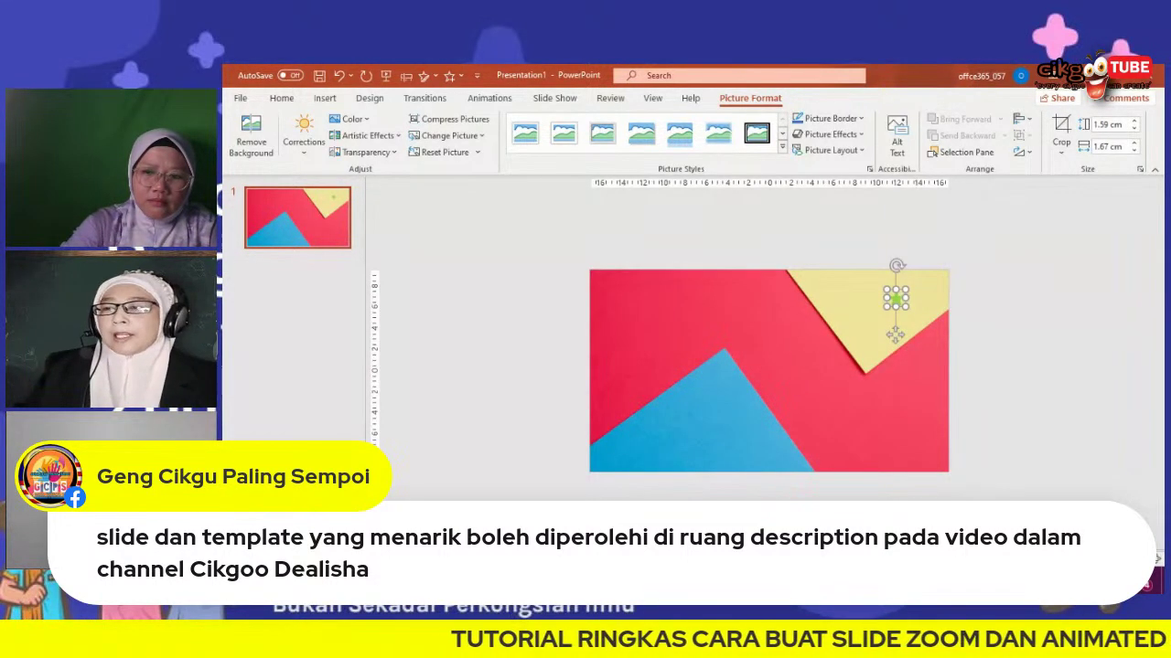
pyautogui.scroll(3, 769, 352)
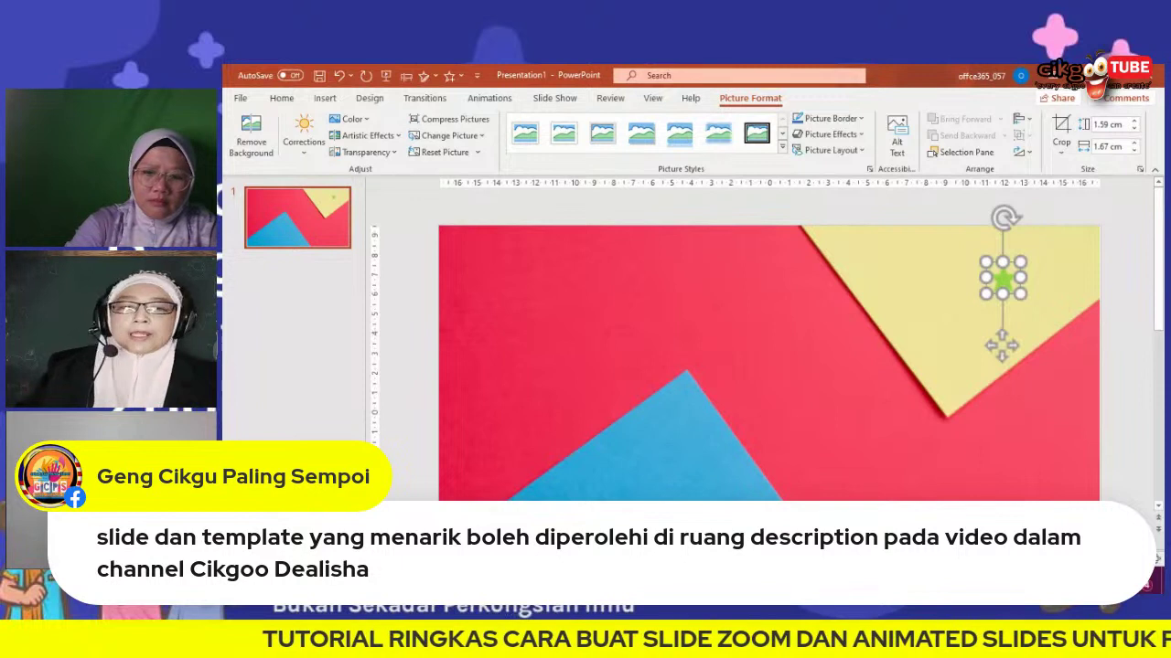
pyautogui.scroll(1, 1001, 346)
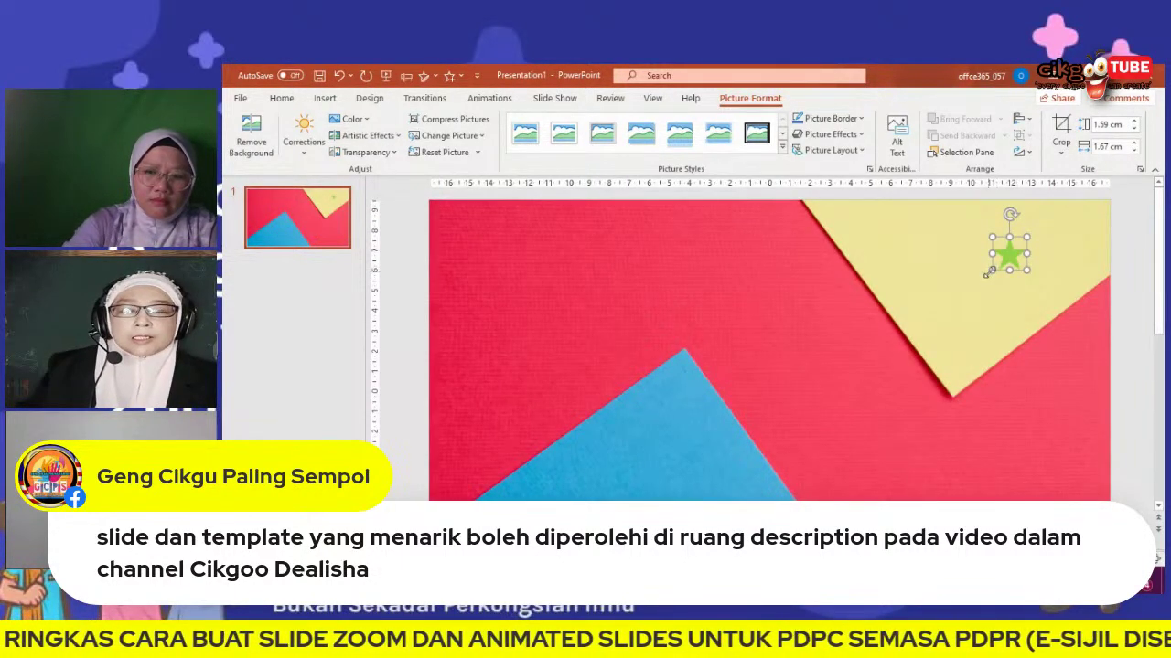
pyautogui.moveTo(986, 274); pyautogui.dragTo(996, 302)
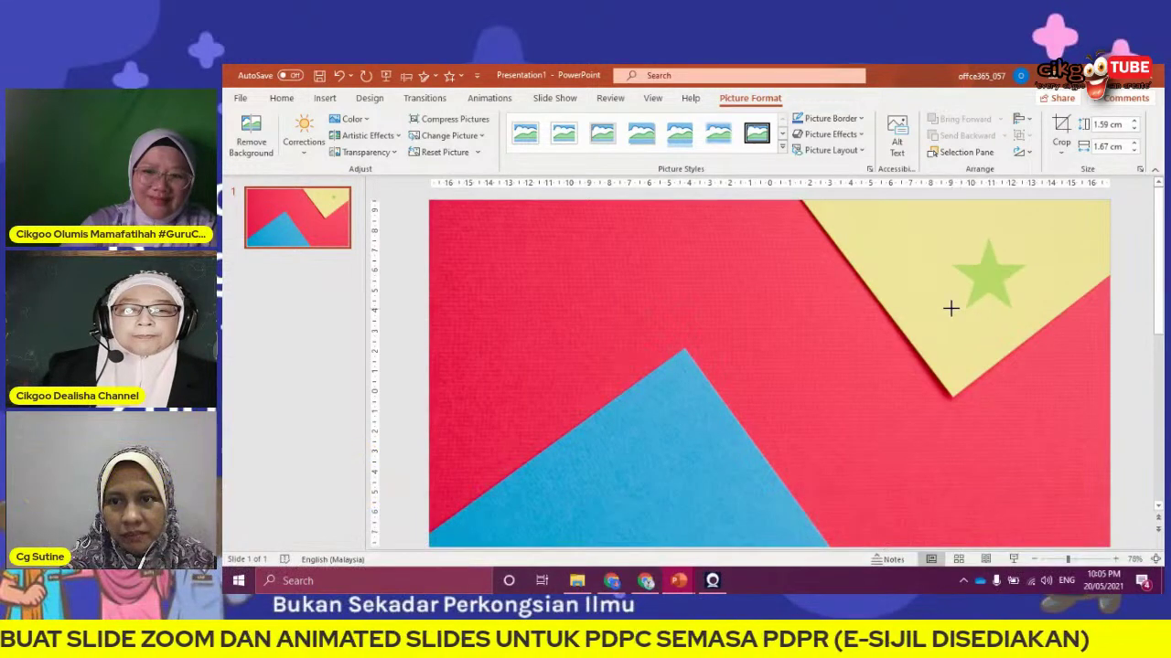
pyautogui.moveTo(997, 302); pyautogui.dragTo(998, 301)
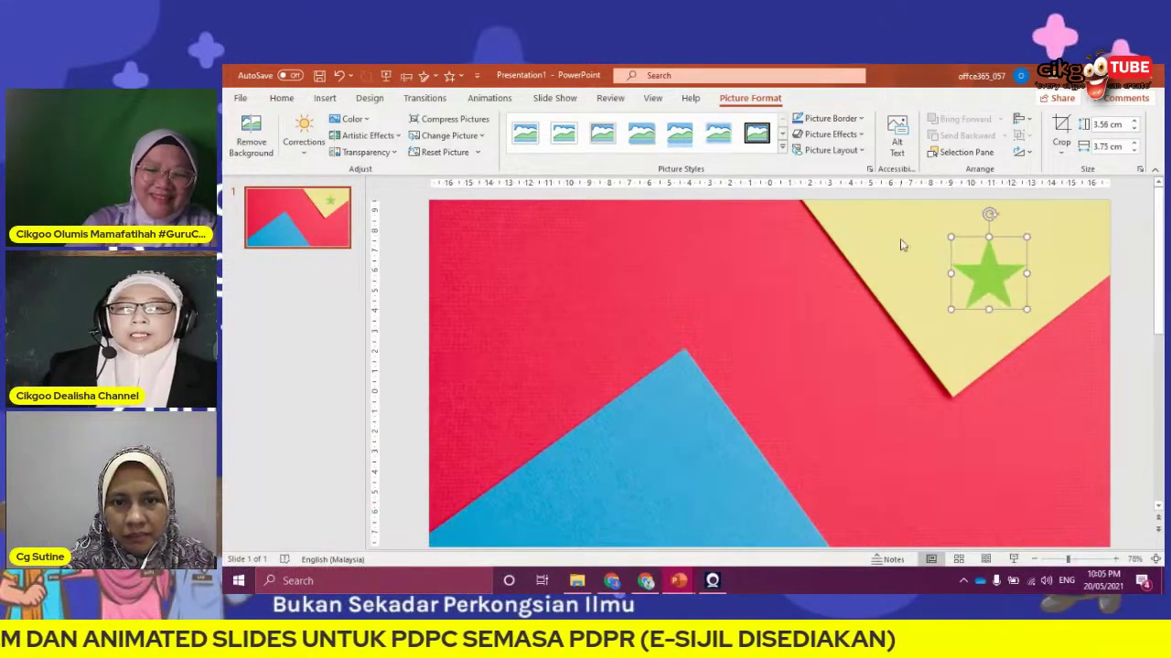
pyautogui.click(769, 192)
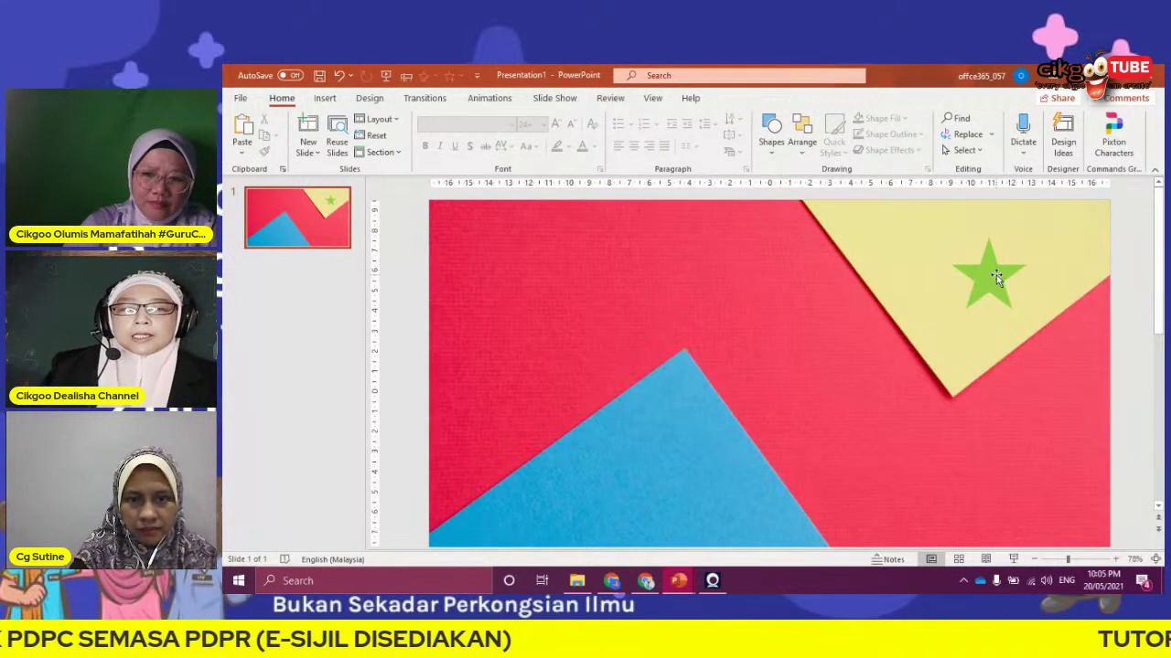
pyautogui.click(996, 274)
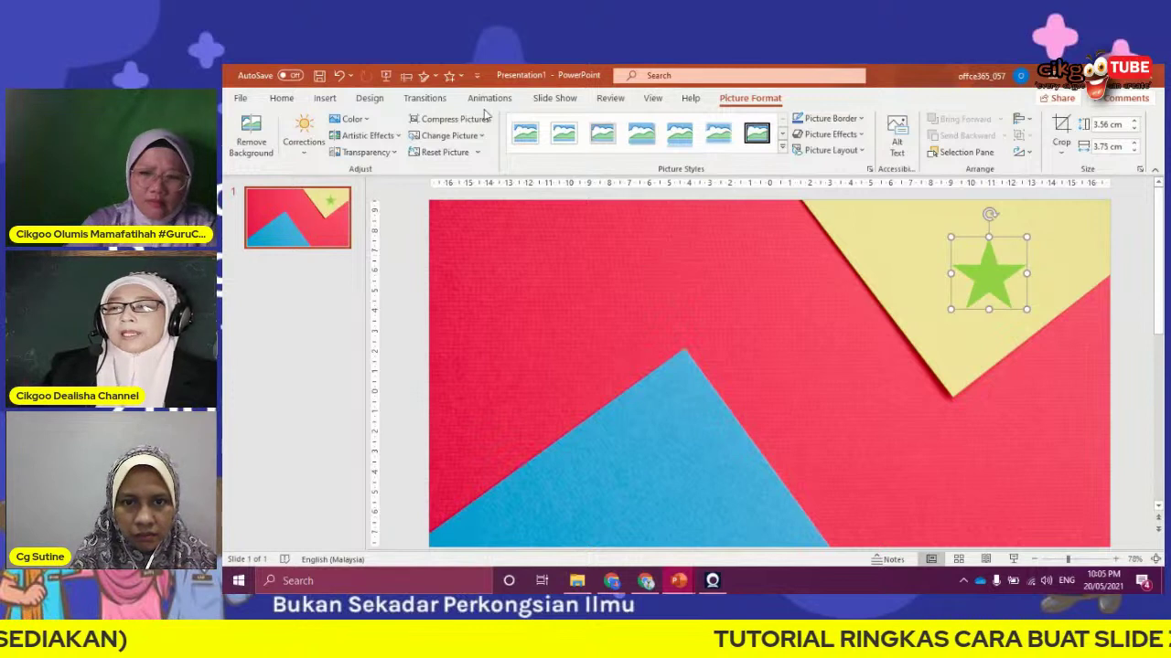
# Give the green star a Fly In entrance animation coming From Top-Right
pyautogui.click(490, 99)
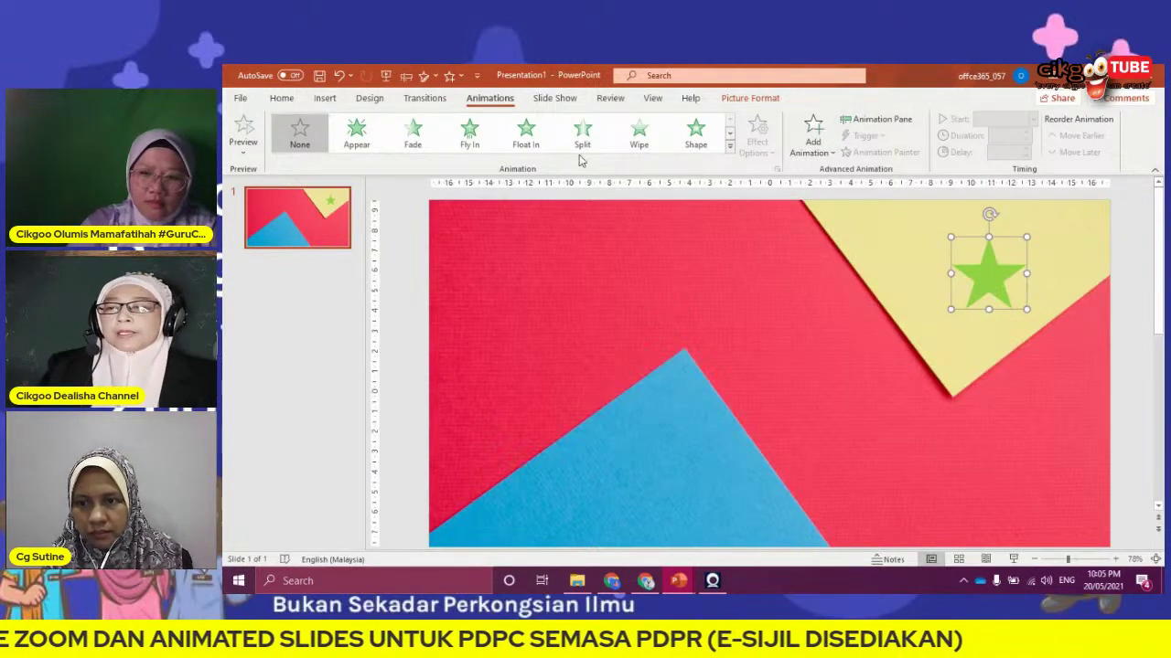
pyautogui.click(469, 134)
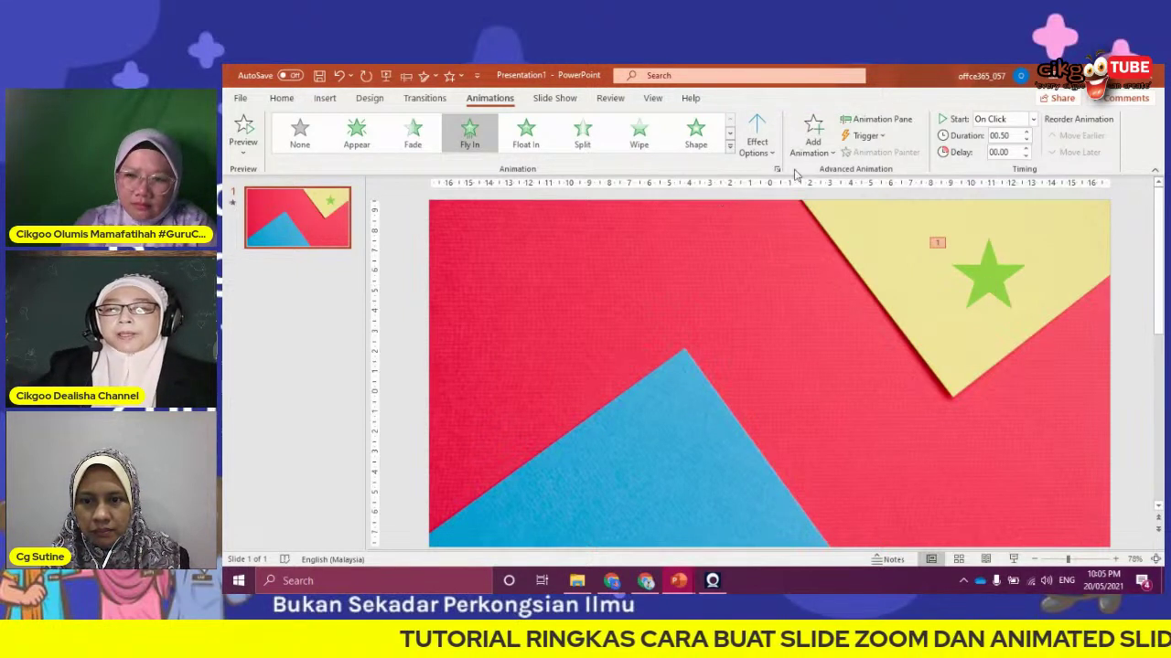
pyautogui.click(754, 132)
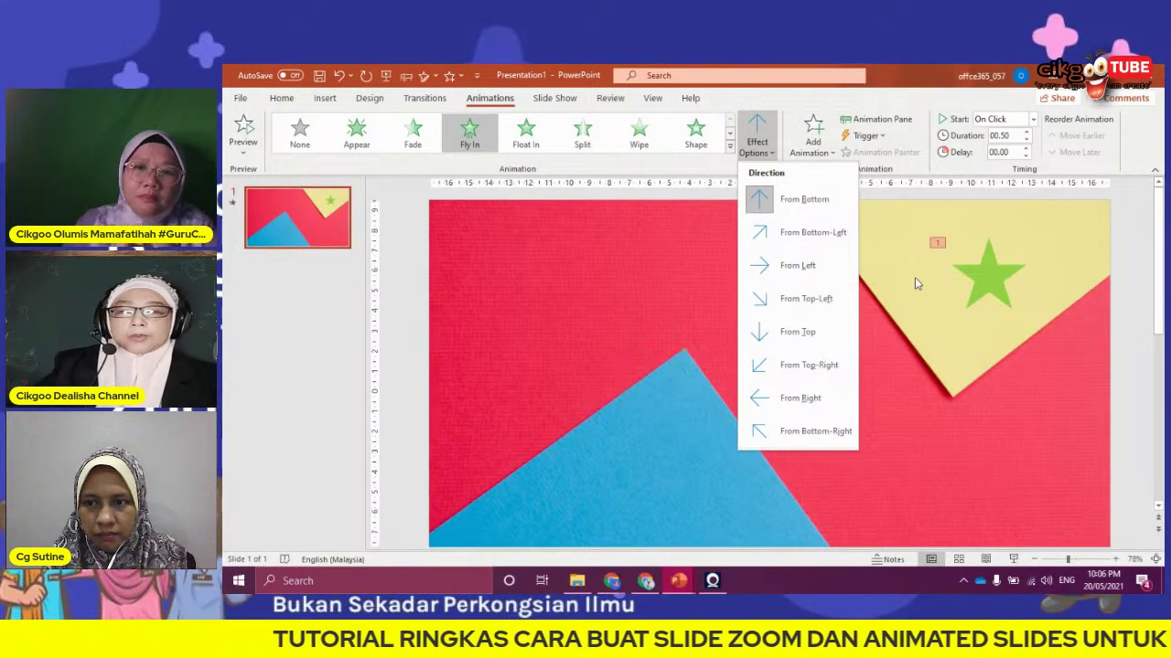
pyautogui.click(792, 367)
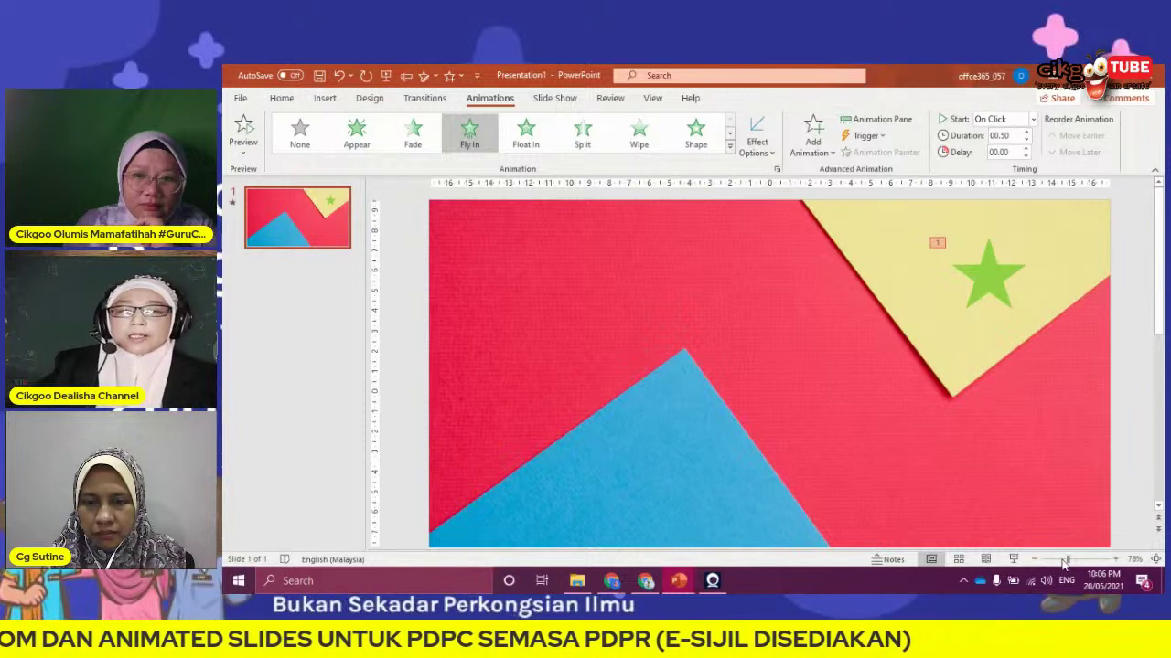
# Set the star's Fly In to start With Previous and drag a corner to shrink the star
pyautogui.moveTo(1066, 560); pyautogui.dragTo(1062, 560)
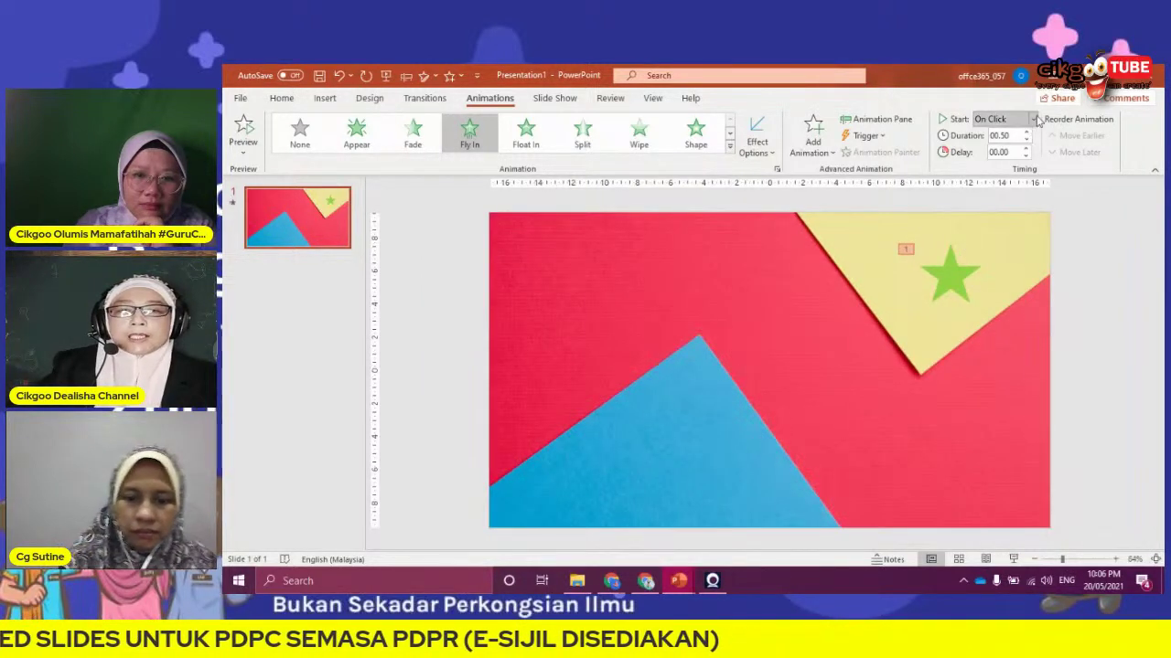
pyautogui.click(1034, 119)
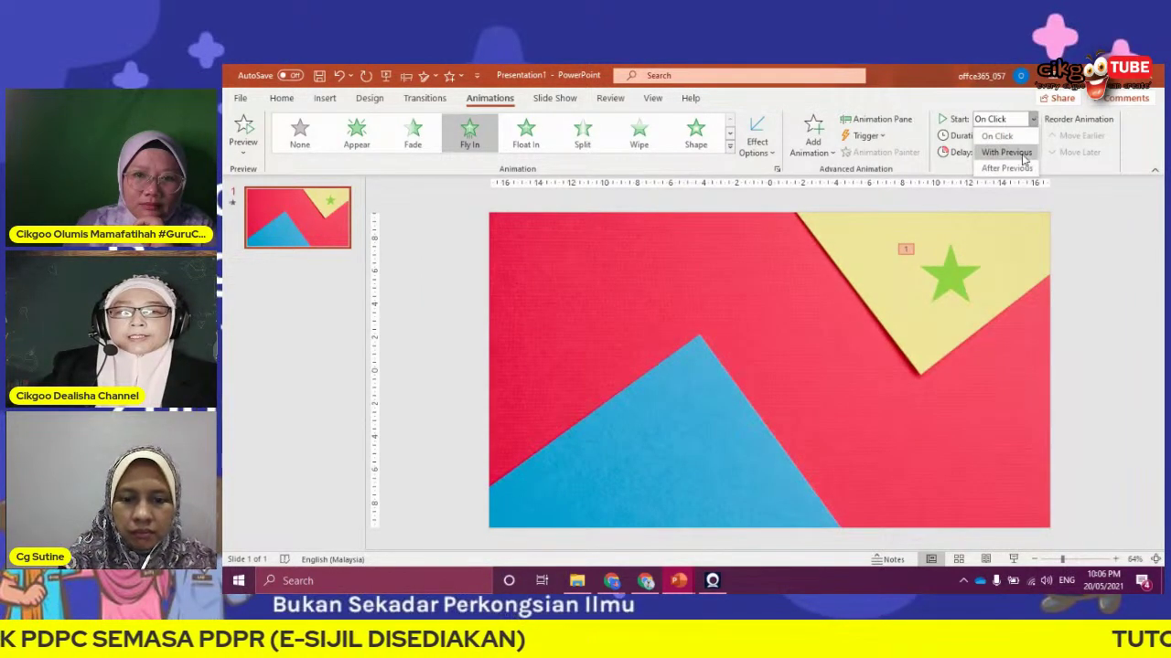
pyautogui.click(1006, 153)
pyautogui.click(930, 274)
pyautogui.moveTo(980, 245); pyautogui.dragTo(953, 283)
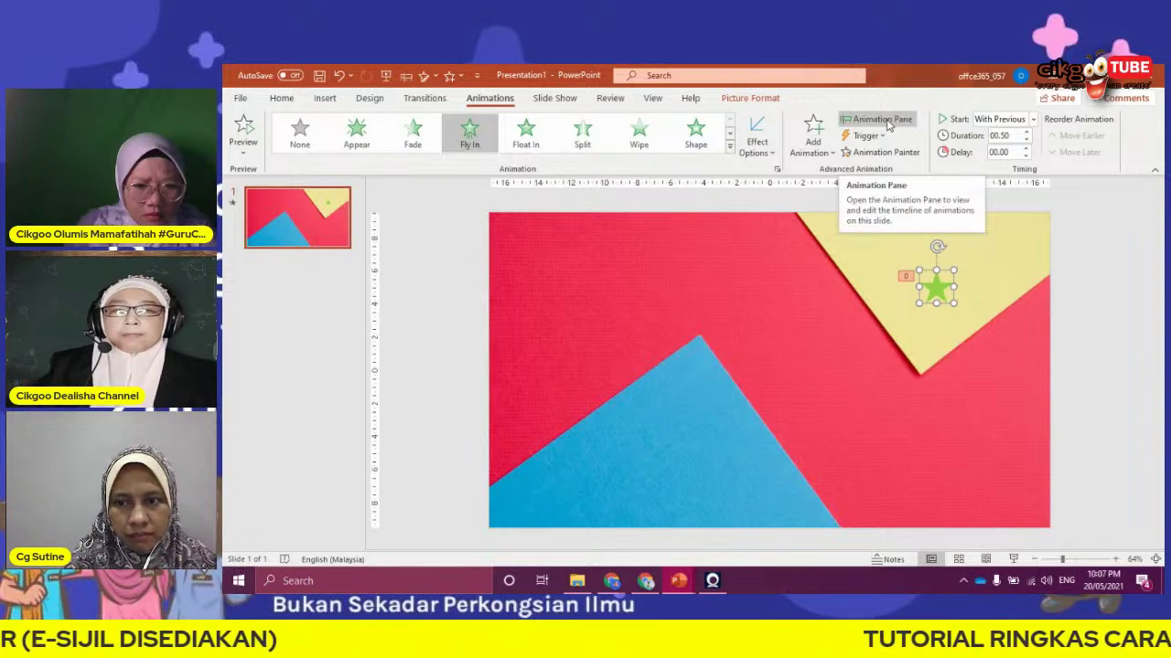
# Open the Animation Pane and check Picture 4's Fly In effect settings, From Top-Right
pyautogui.click(882, 120)
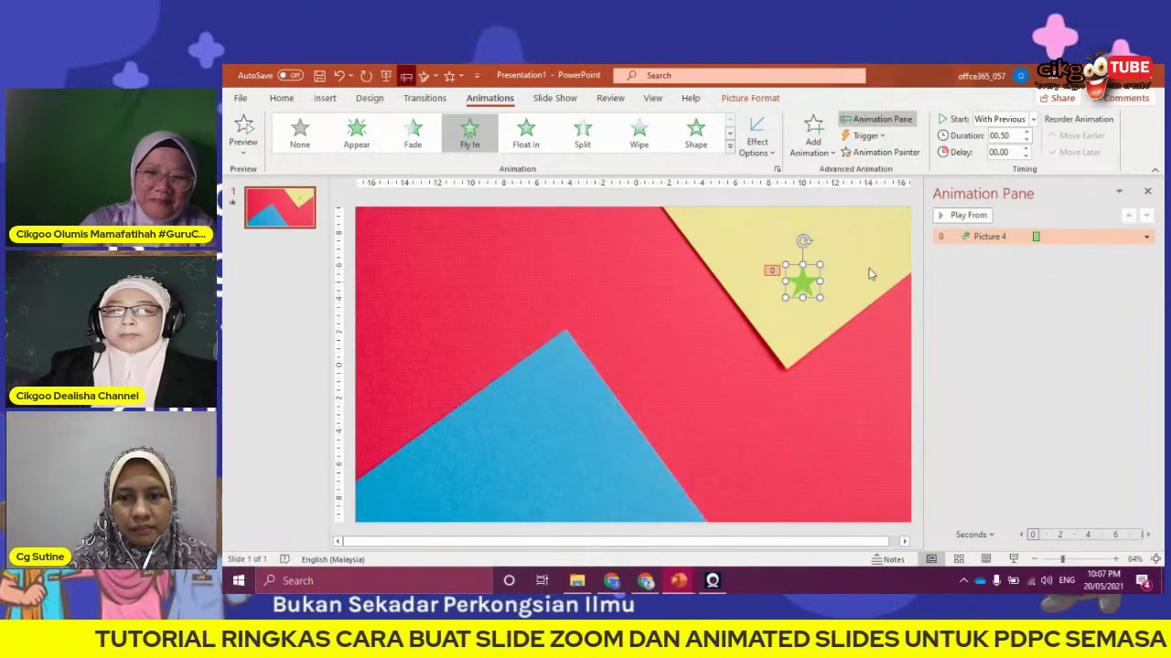
pyautogui.click(1146, 237)
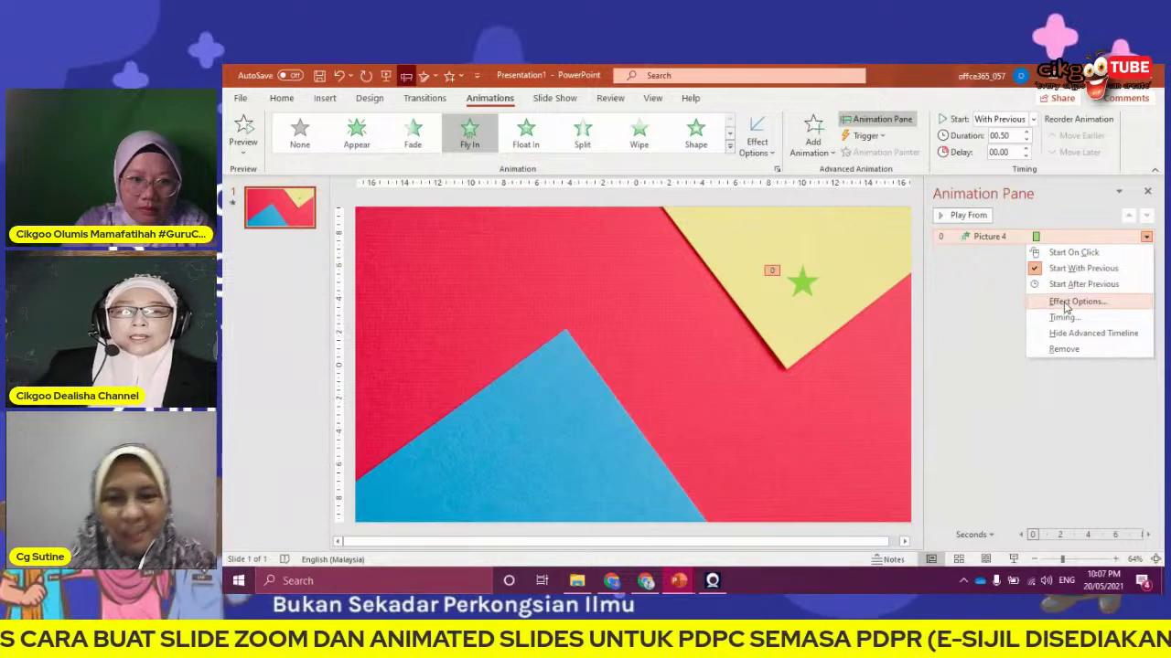
pyautogui.click(1065, 305)
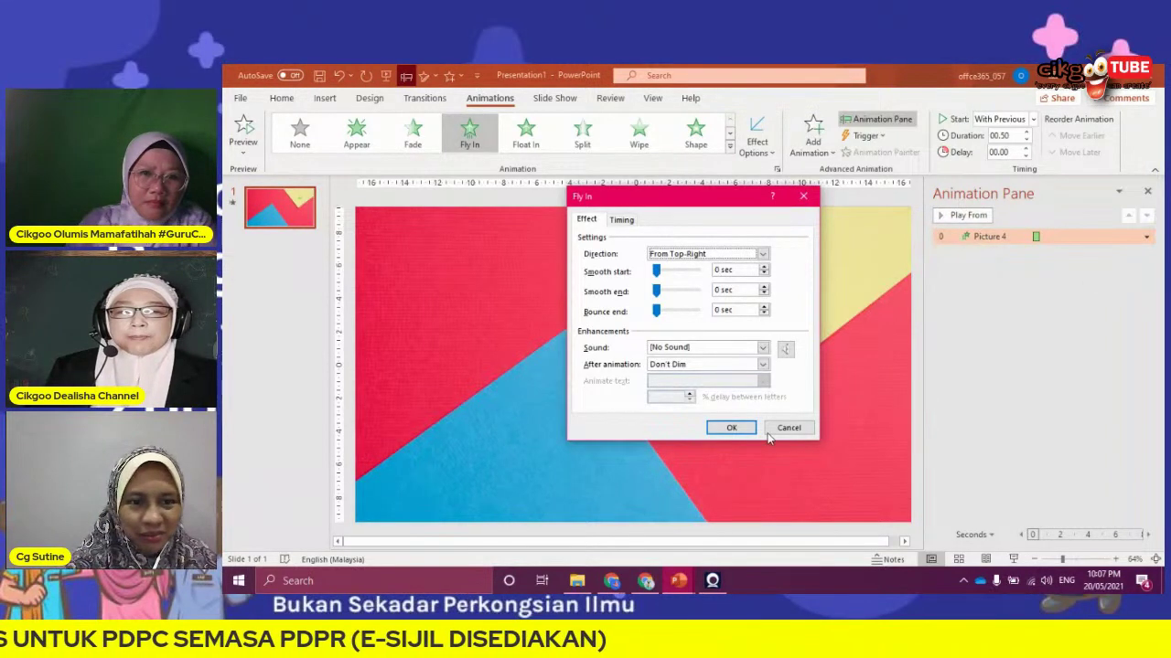
pyautogui.click(768, 430)
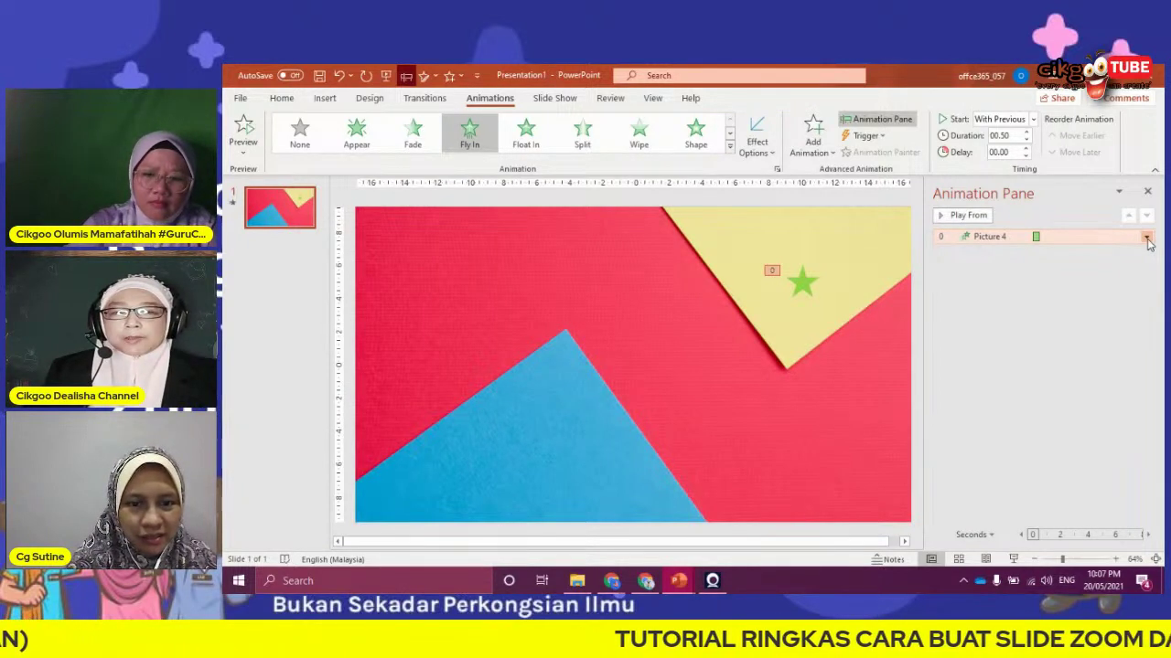
pyautogui.click(468, 135)
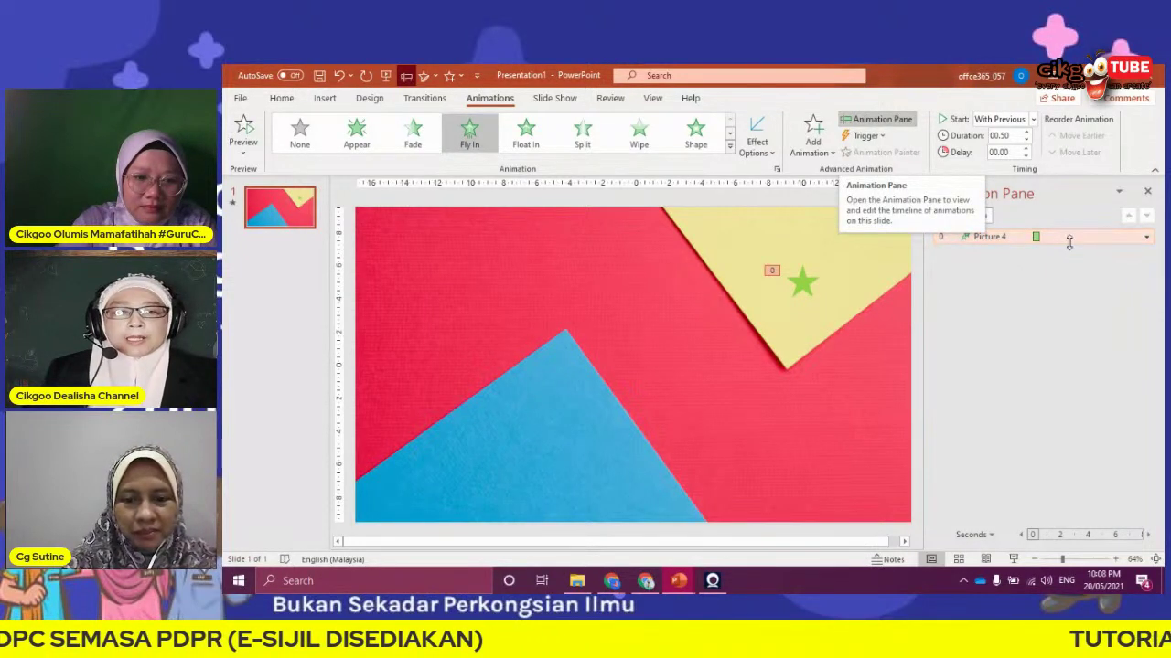
pyautogui.click(1146, 238)
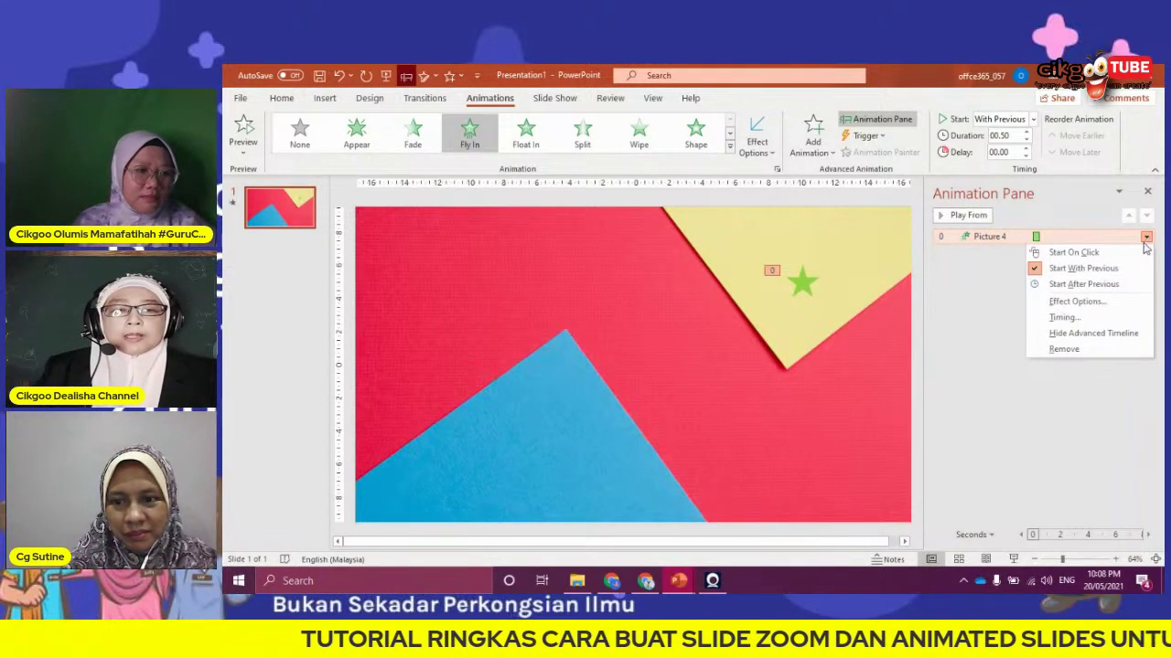
pyautogui.click(1091, 304)
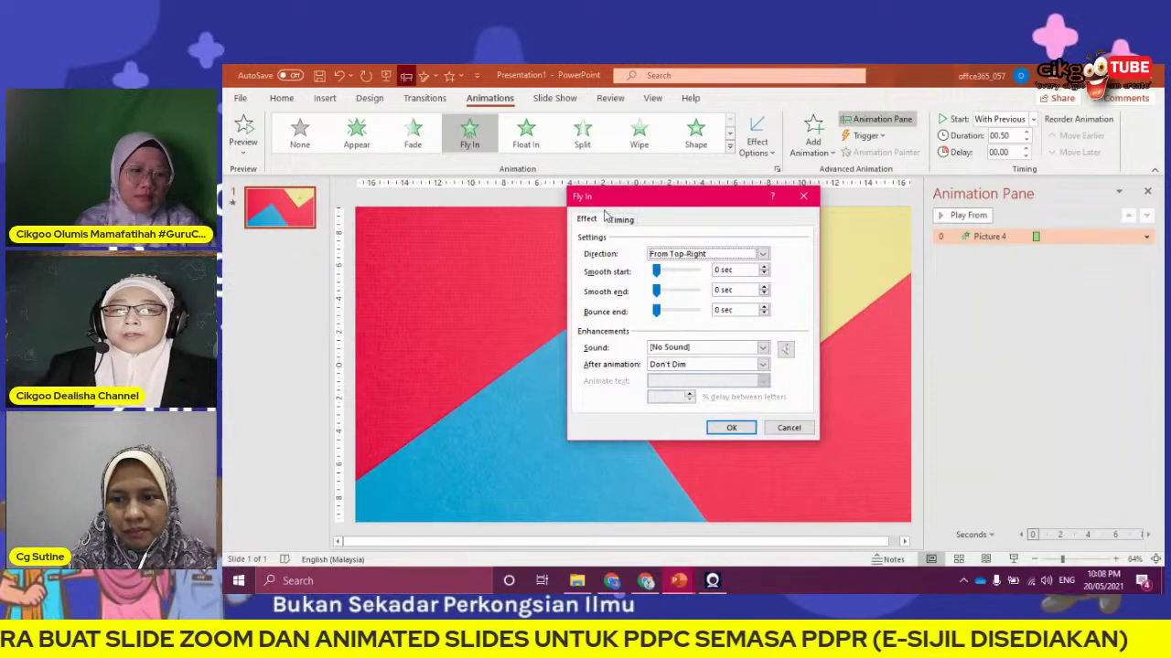
pyautogui.click(788, 427)
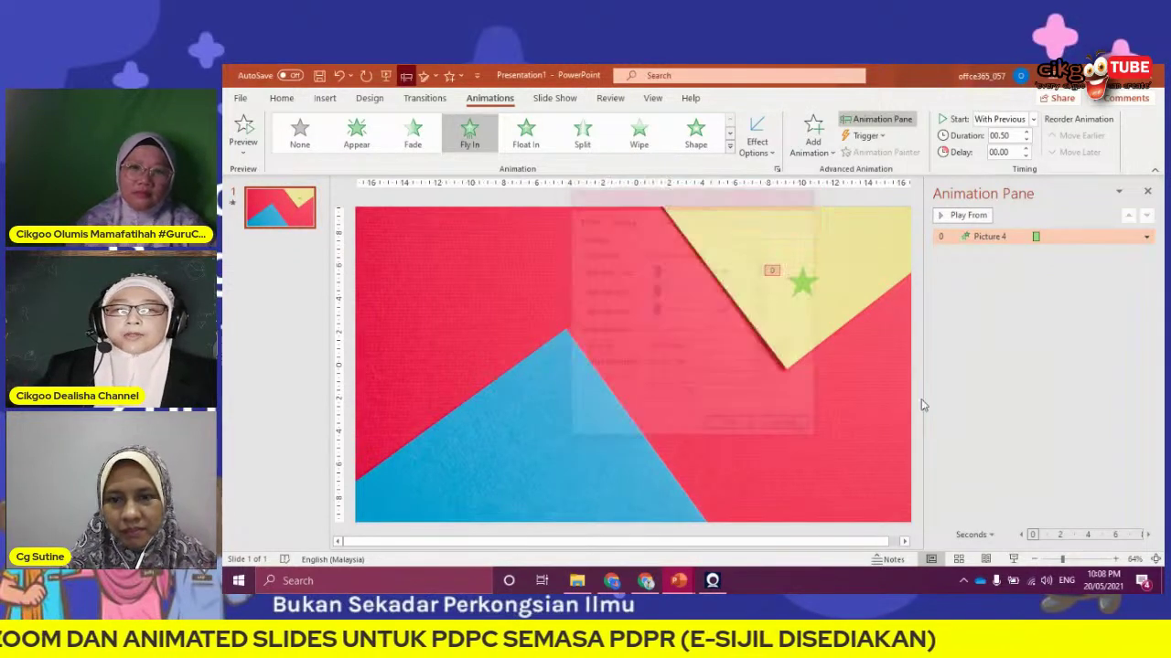
pyautogui.click(1039, 385)
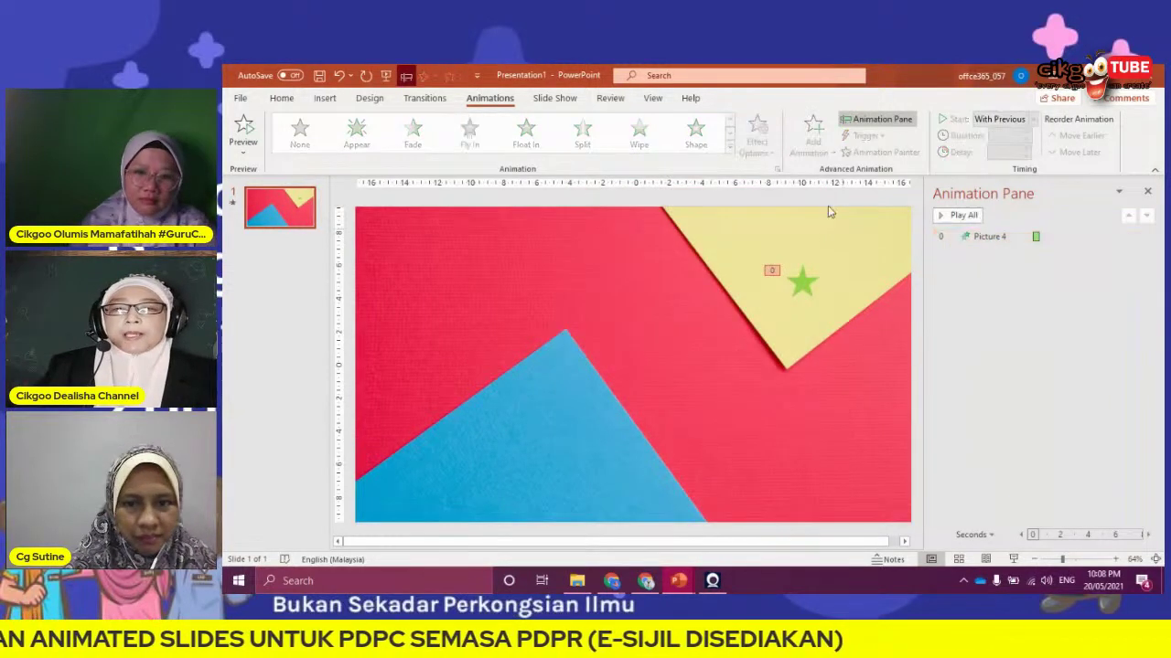
pyautogui.click(808, 290)
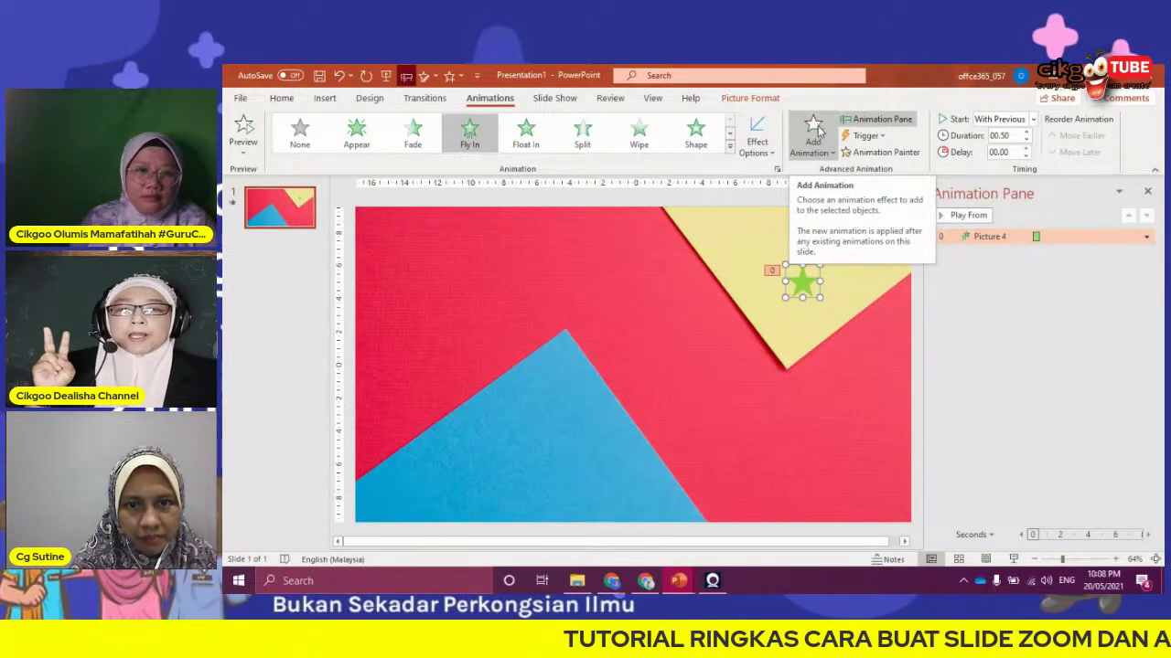
# Add a Spin emphasis to the star starting With Previous, then open its effect settings
pyautogui.click(819, 130)
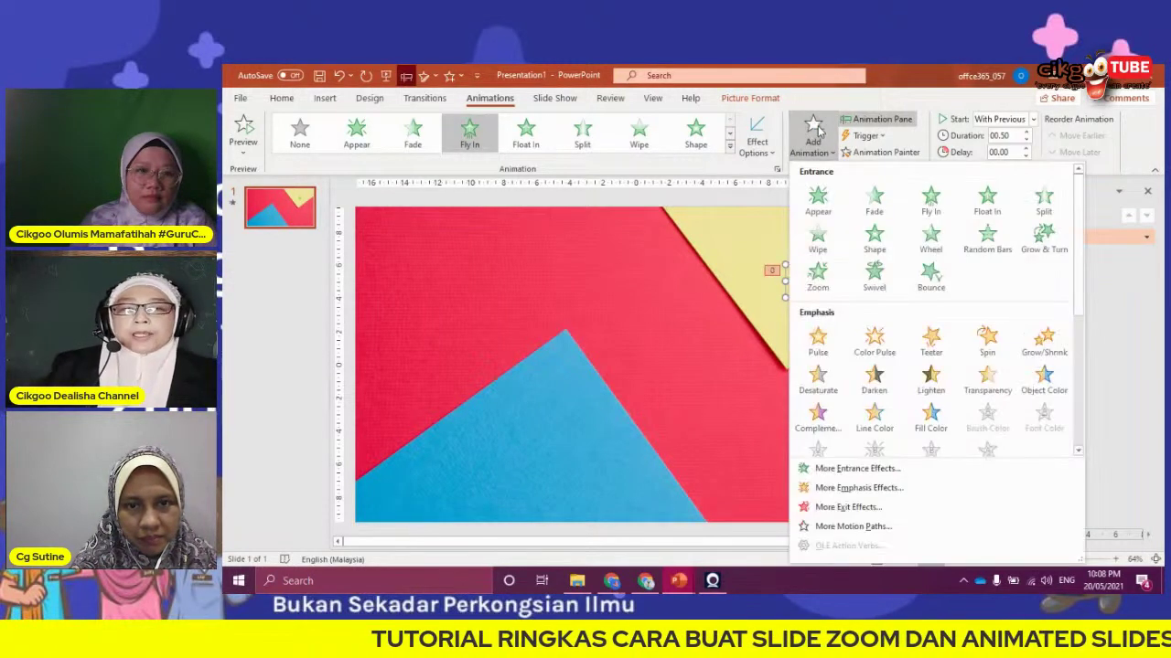
pyautogui.click(990, 343)
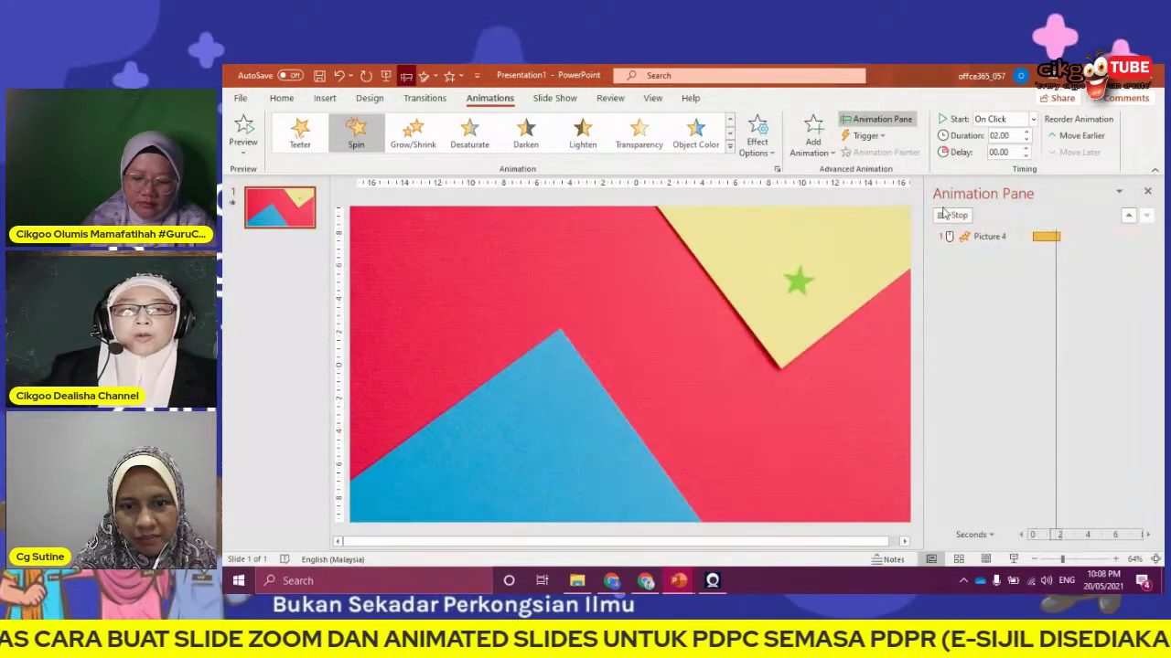
pyautogui.click(1033, 120)
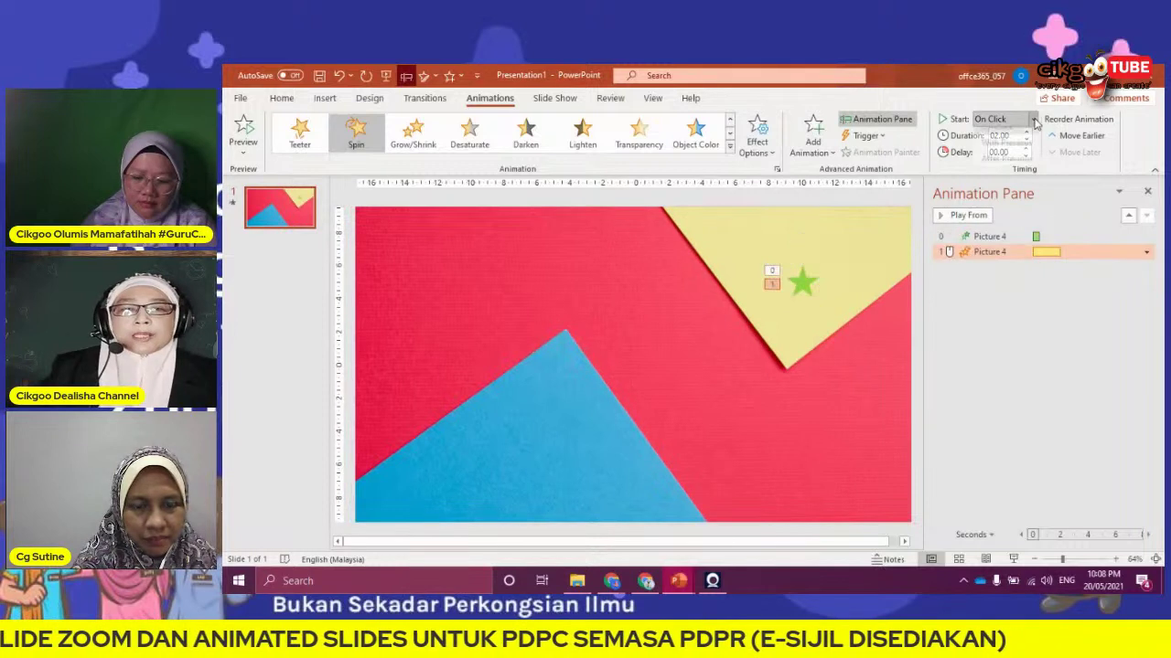
pyautogui.click(1006, 153)
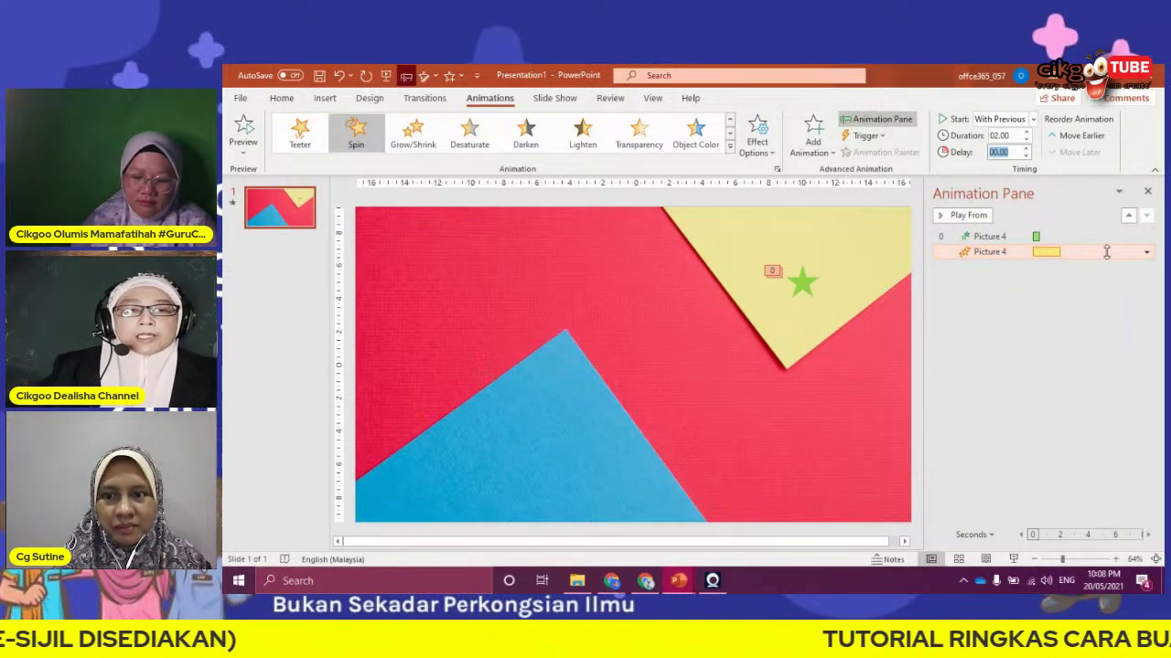
pyautogui.click(1146, 251)
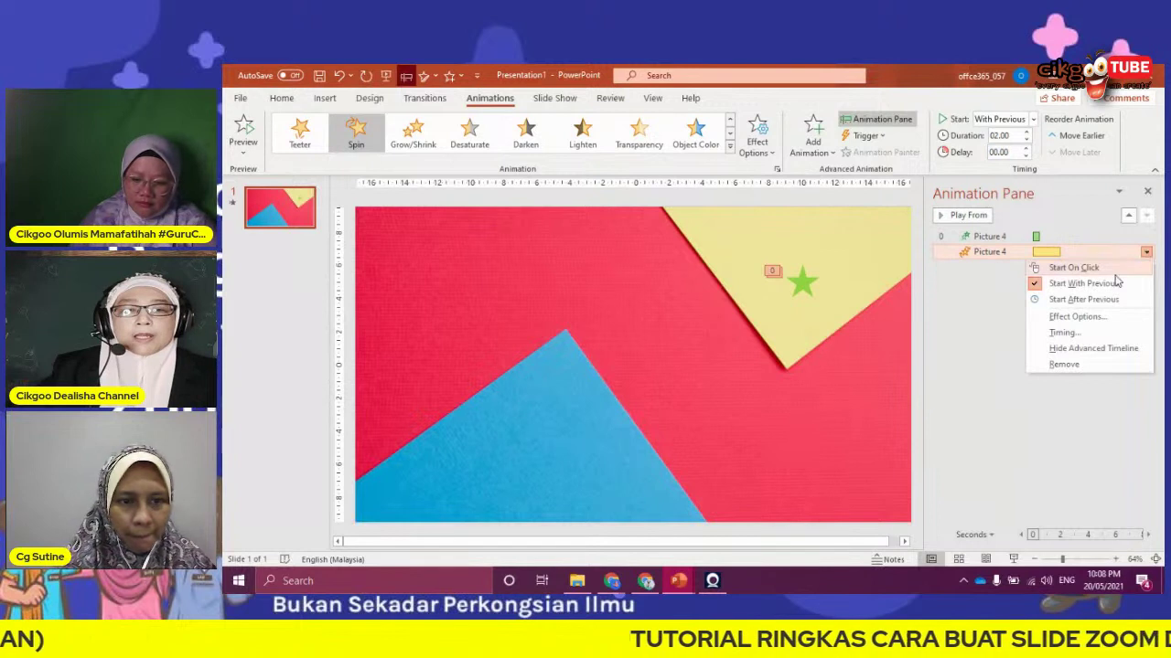
pyautogui.click(1087, 317)
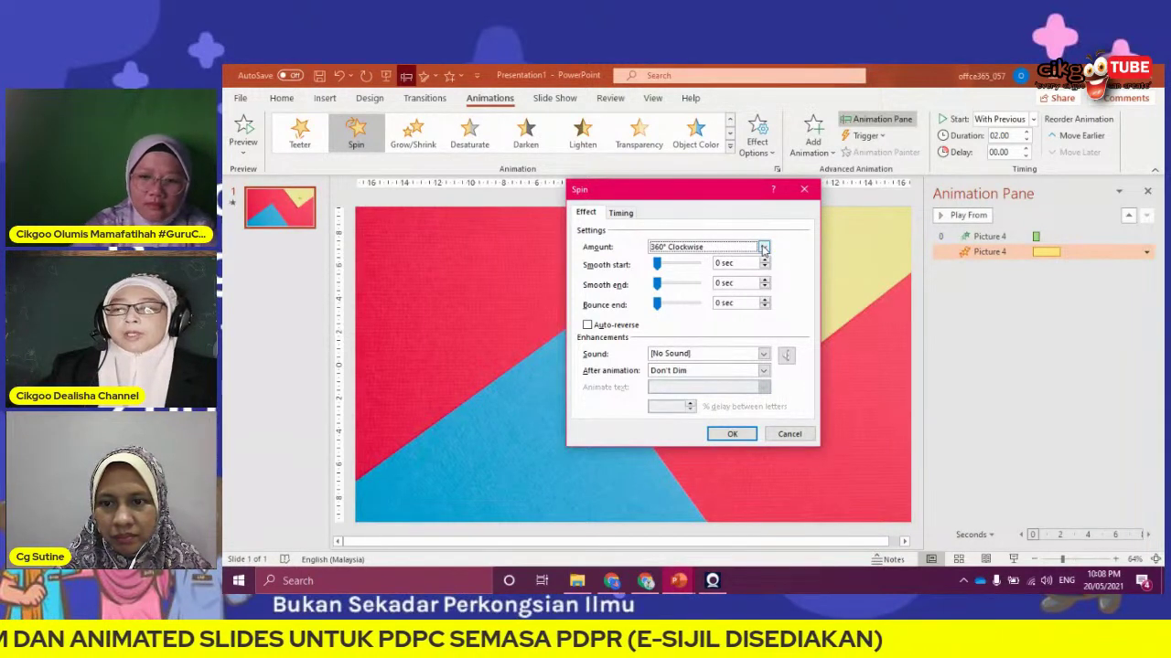
# Set the Spin timing: delay 0.5 s, duration 5 s (Very Slow), repeat Until End of Slide
pyautogui.click(620, 213)
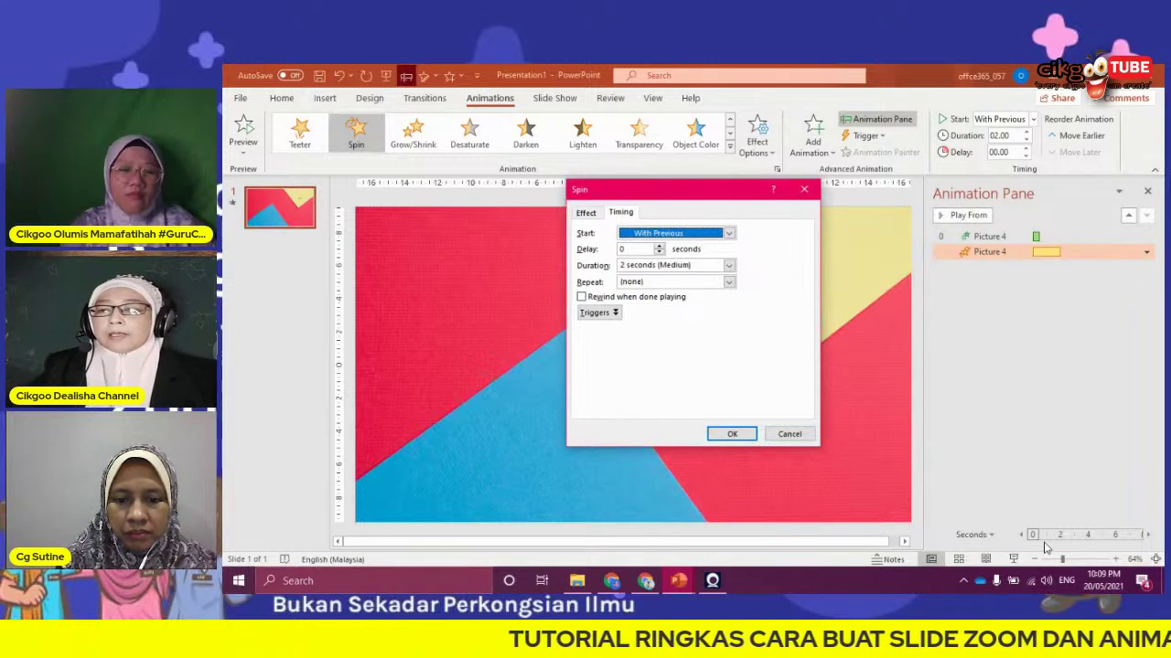
pyautogui.click(659, 247)
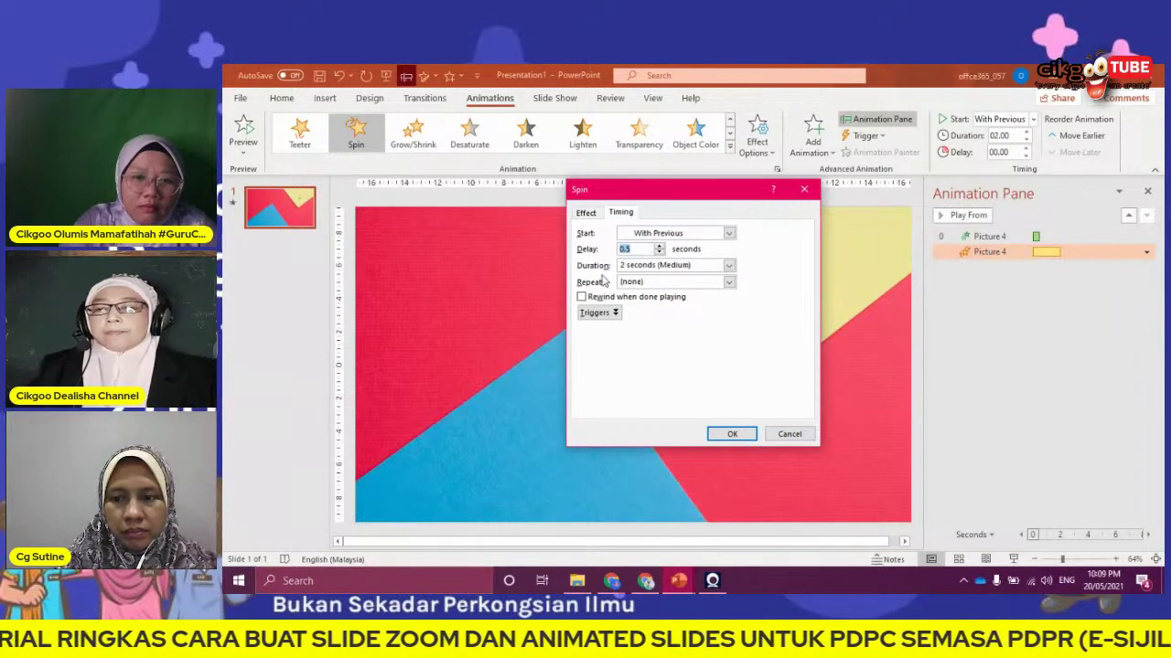
pyautogui.click(729, 267)
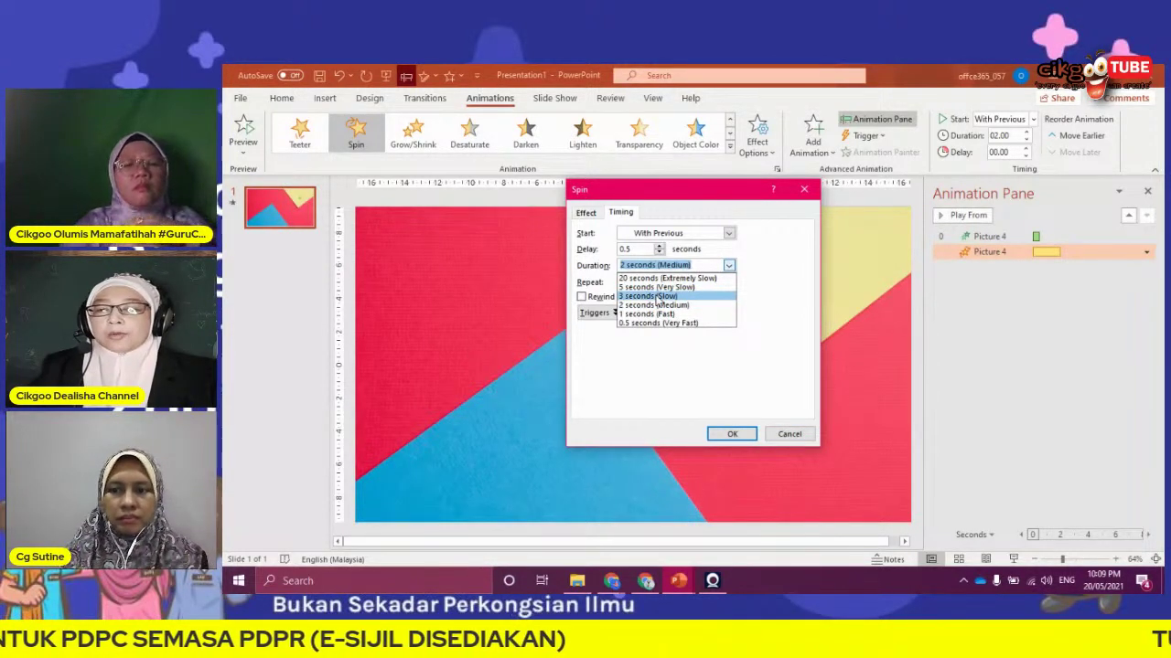
pyautogui.click(669, 288)
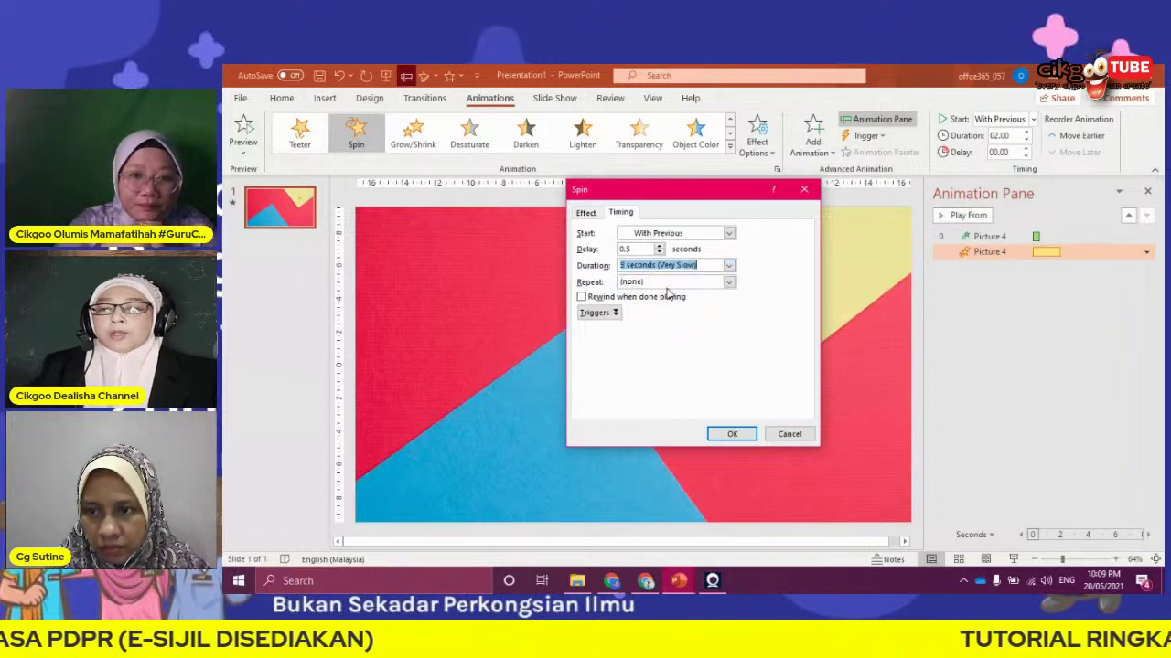
pyautogui.click(728, 282)
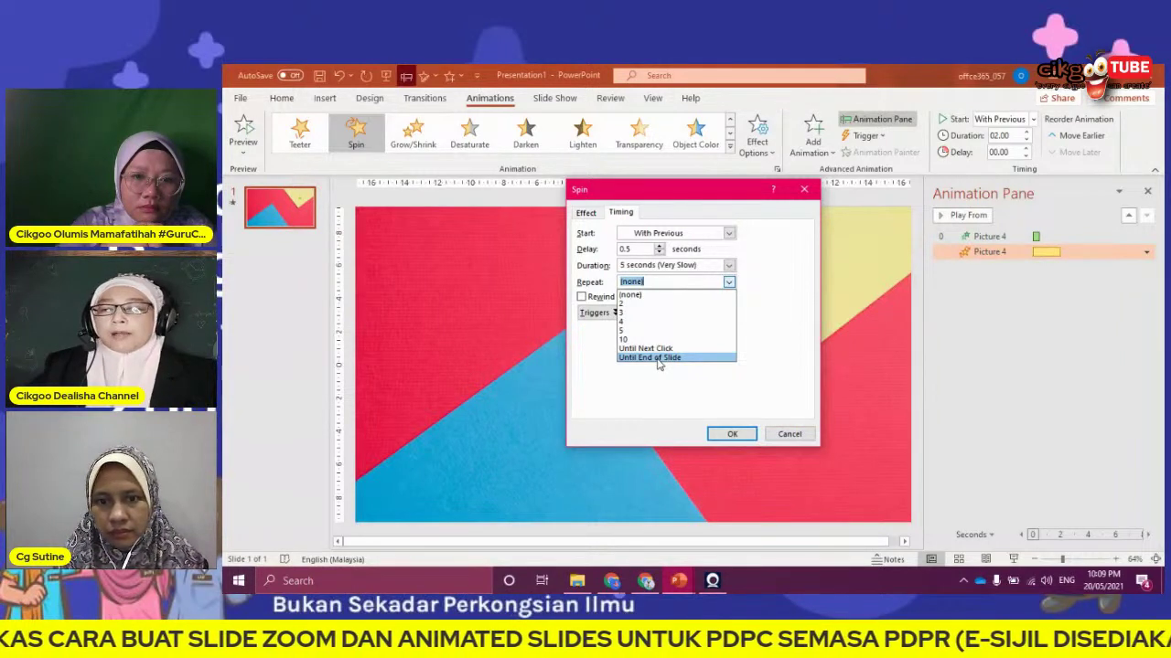
pyautogui.click(657, 359)
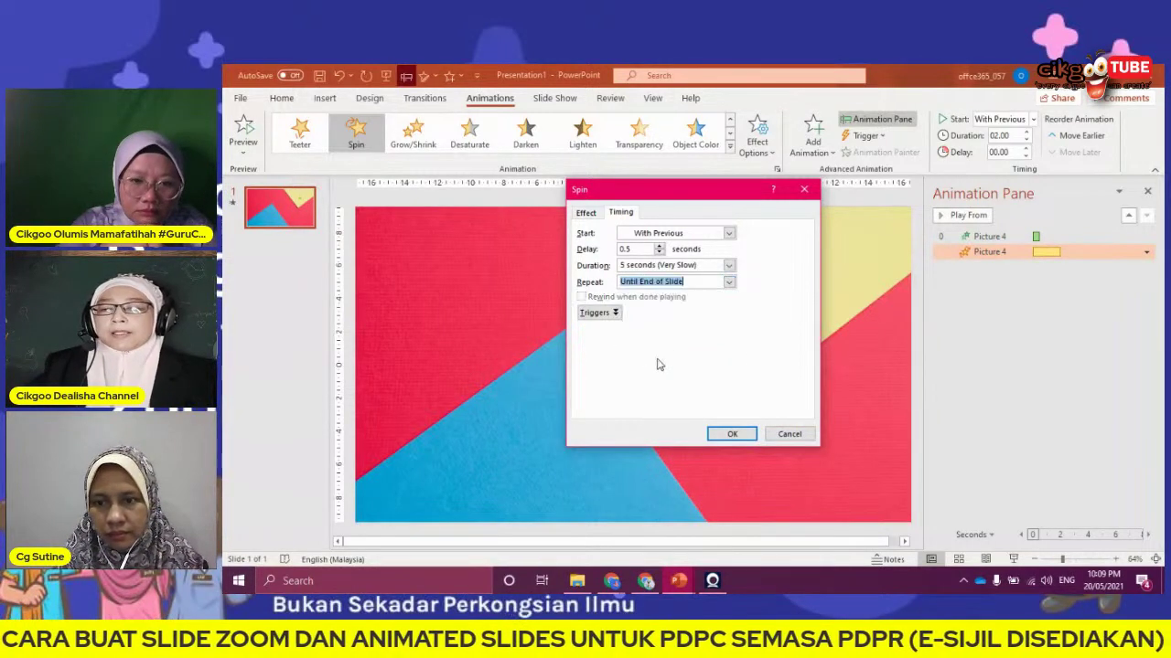
pyautogui.click(731, 434)
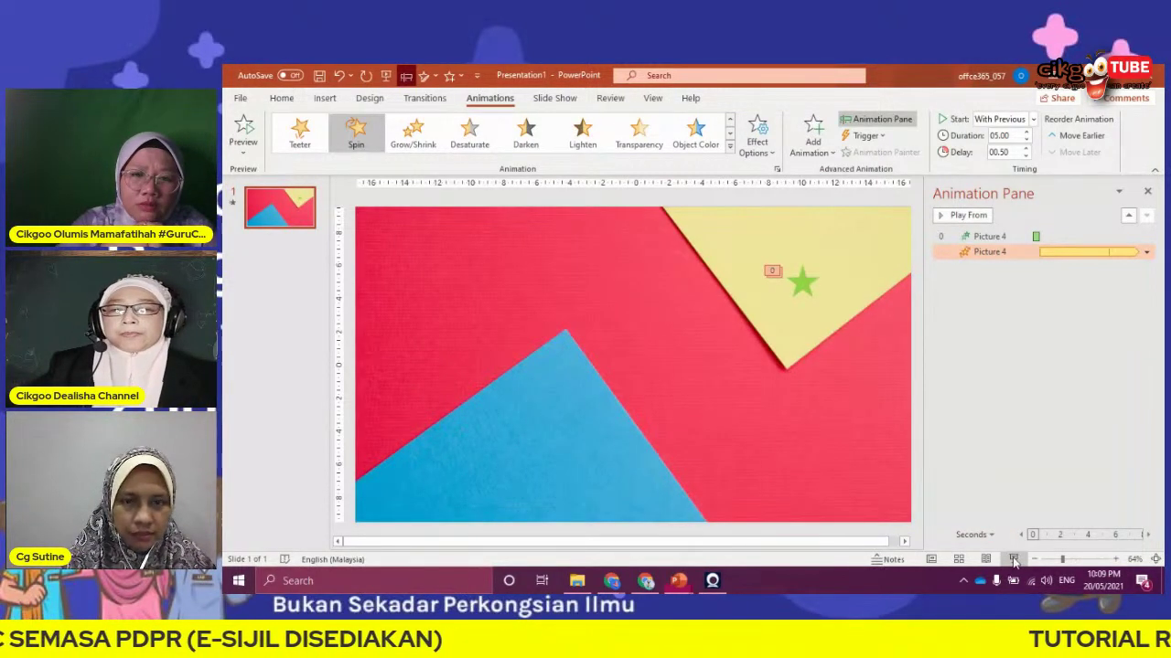
pyautogui.click(1014, 560)
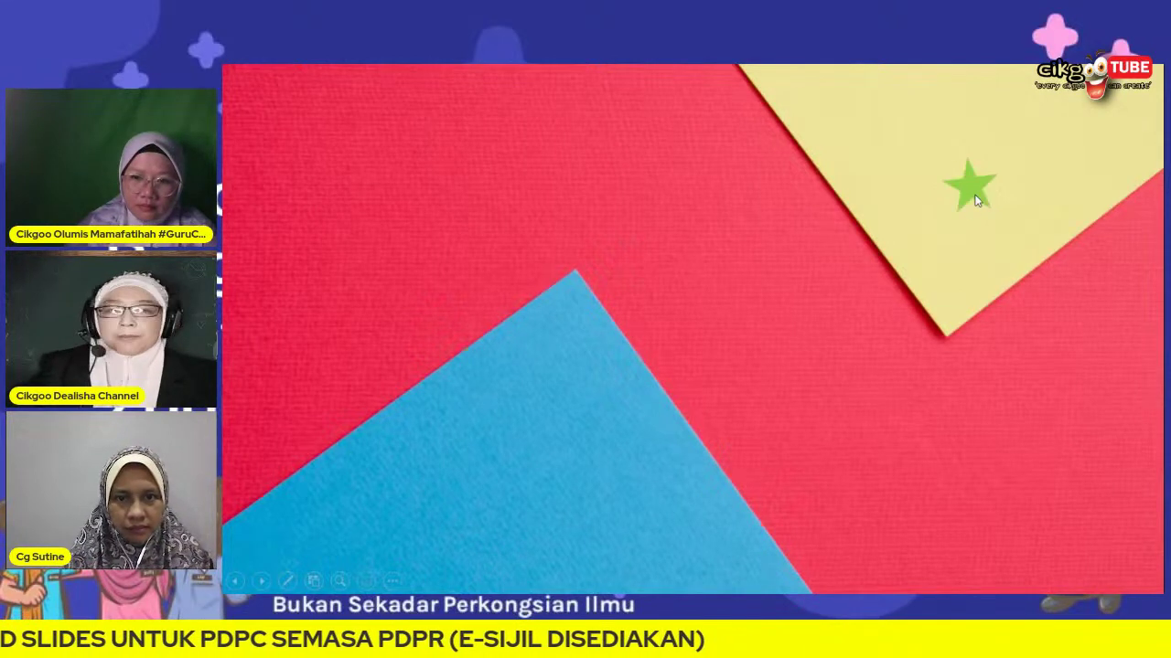
pyautogui.press('Escape')
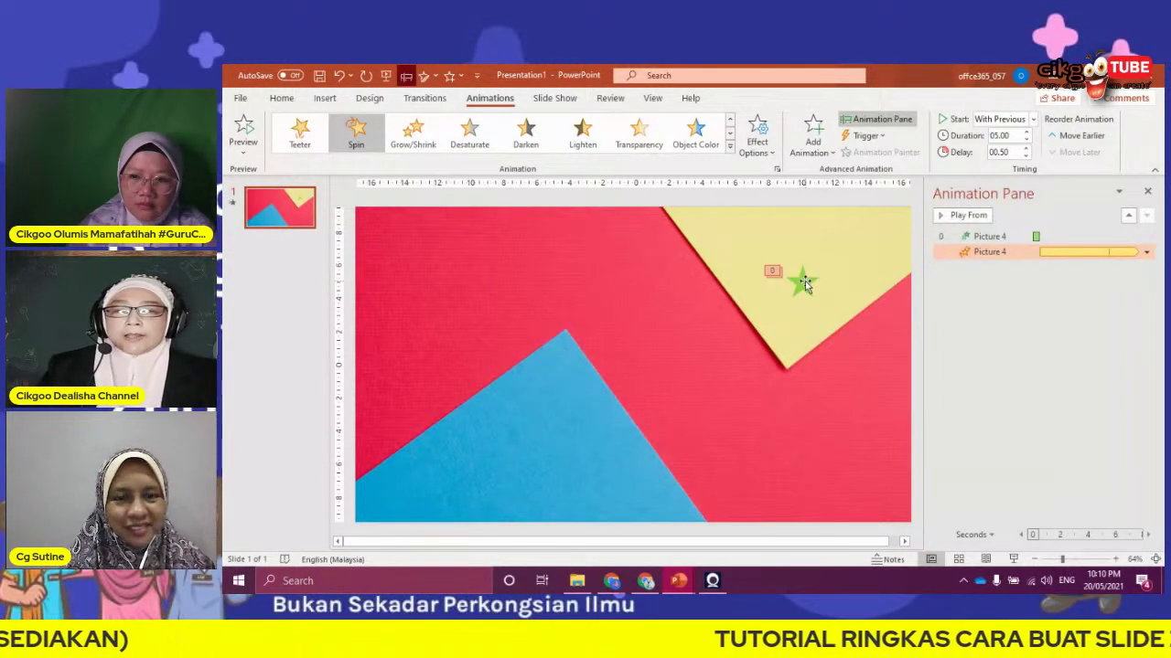
pyautogui.click(804, 284)
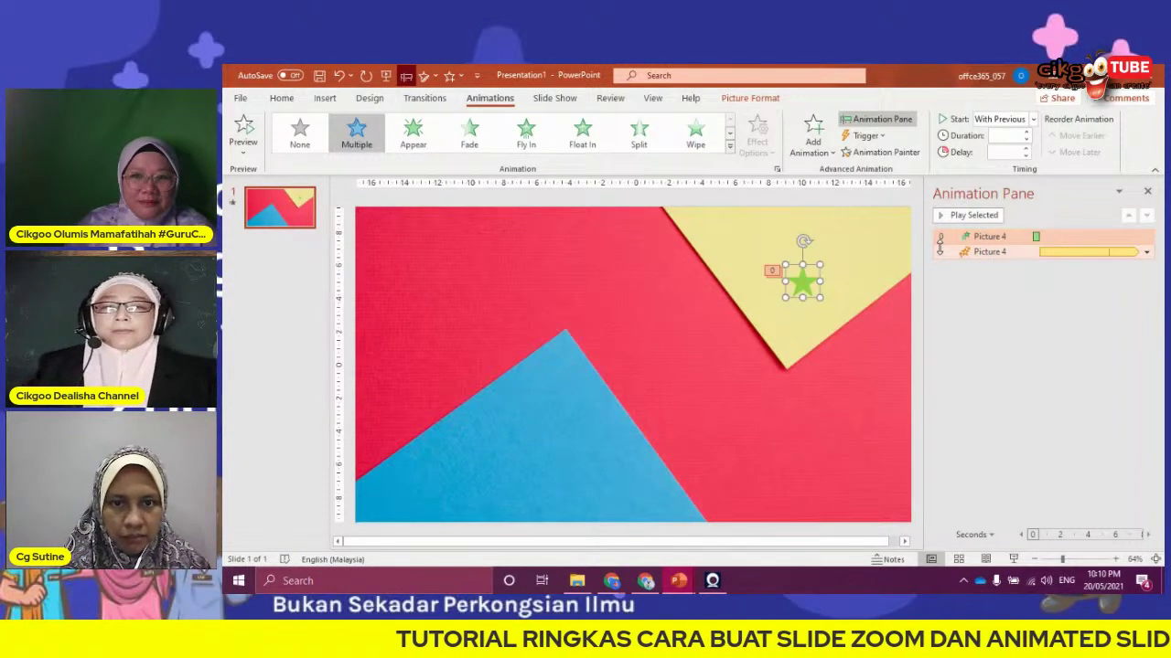
# Duplicate the star and move the copy up and right on the yellow paper
pyautogui.hotkey('ctrl', 'd')
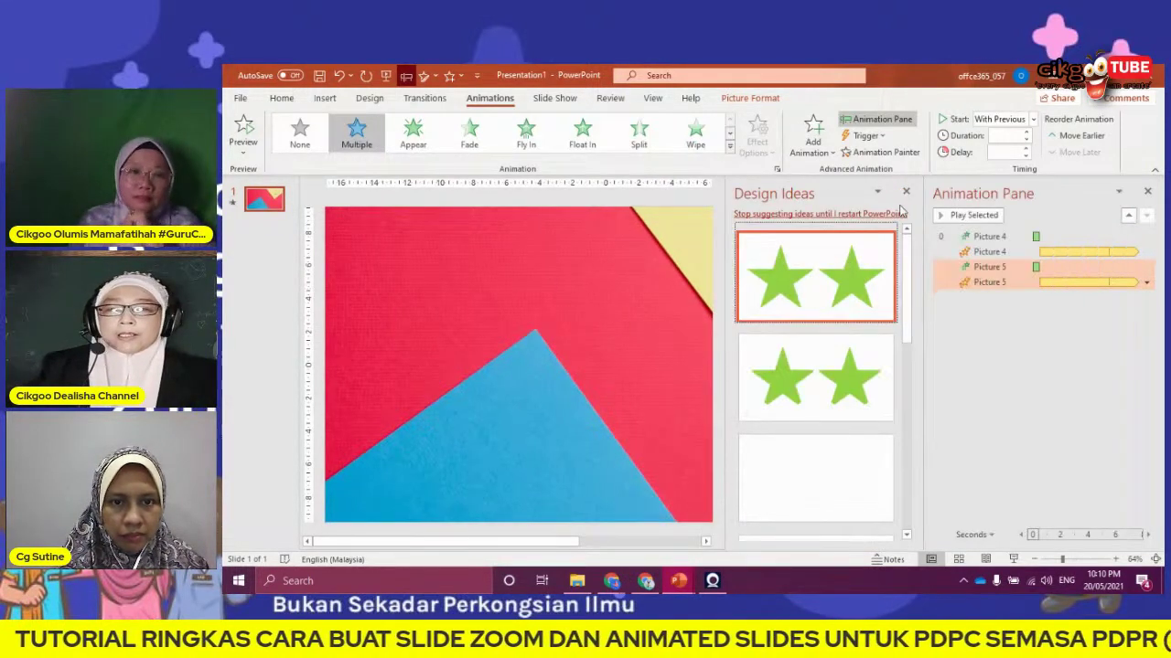
pyautogui.click(905, 191)
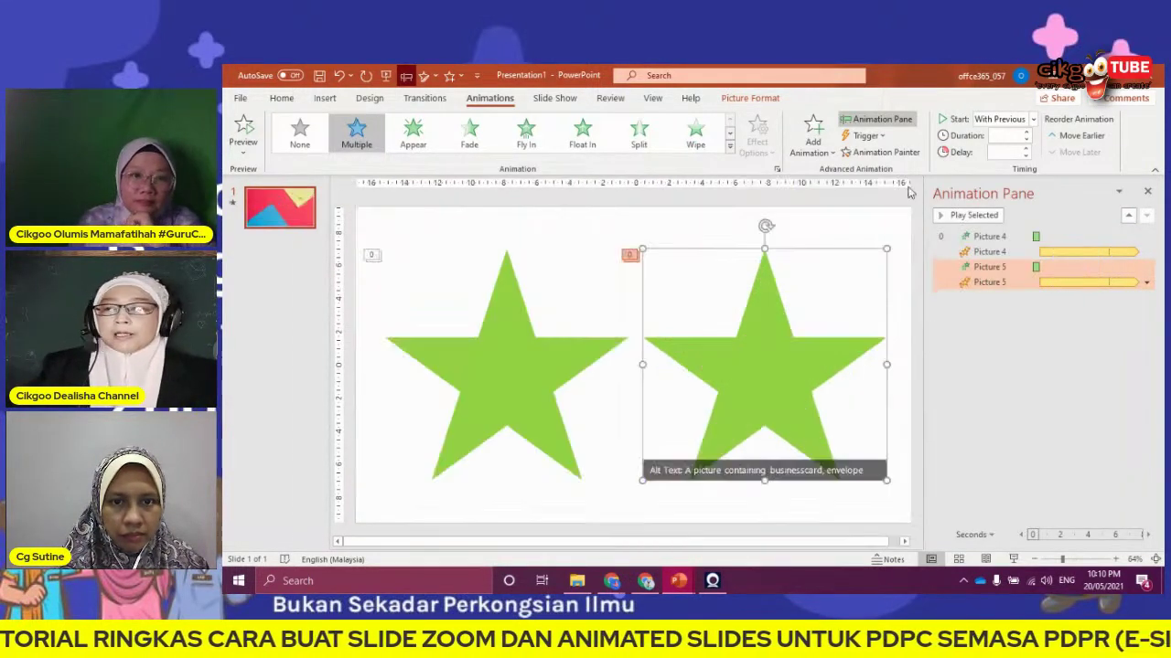
pyautogui.click(338, 77)
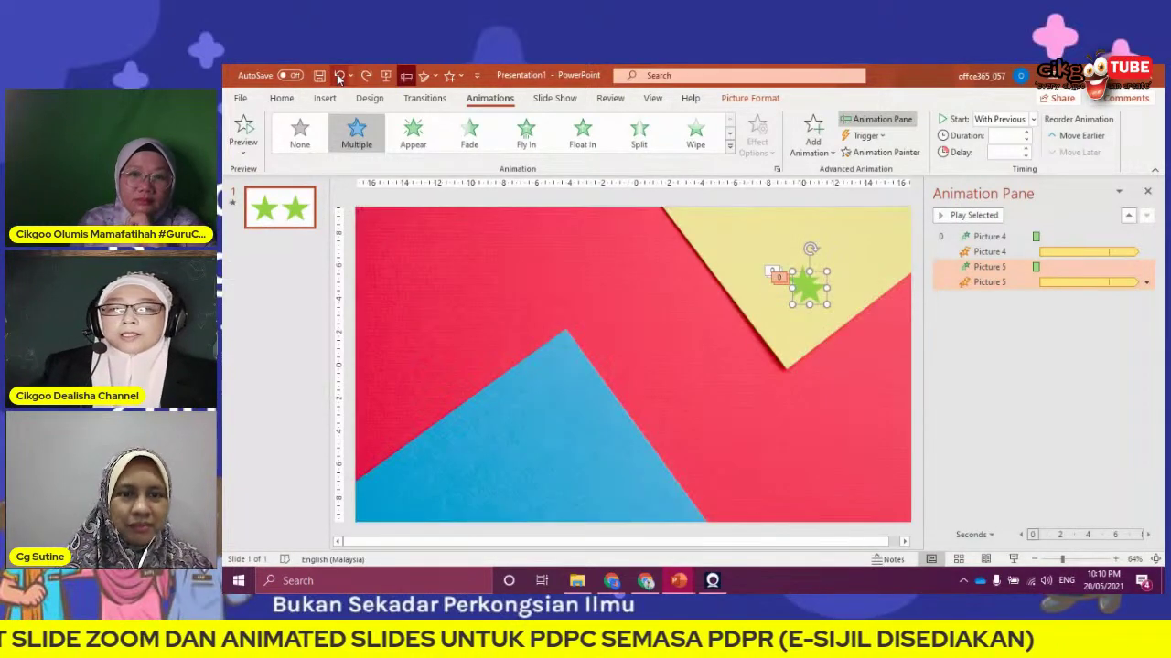
pyautogui.moveTo(821, 291); pyautogui.dragTo(849, 273)
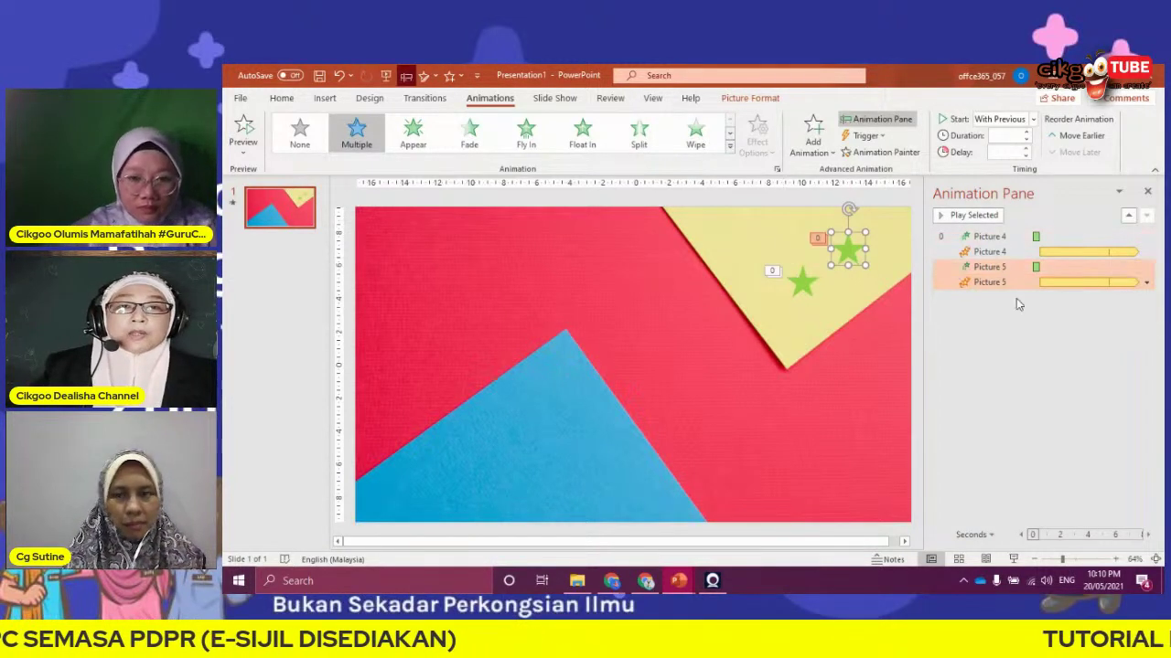
# Inspect the second star's Spin effect and Timing settings, then cancel without changes
pyautogui.click(1042, 265)
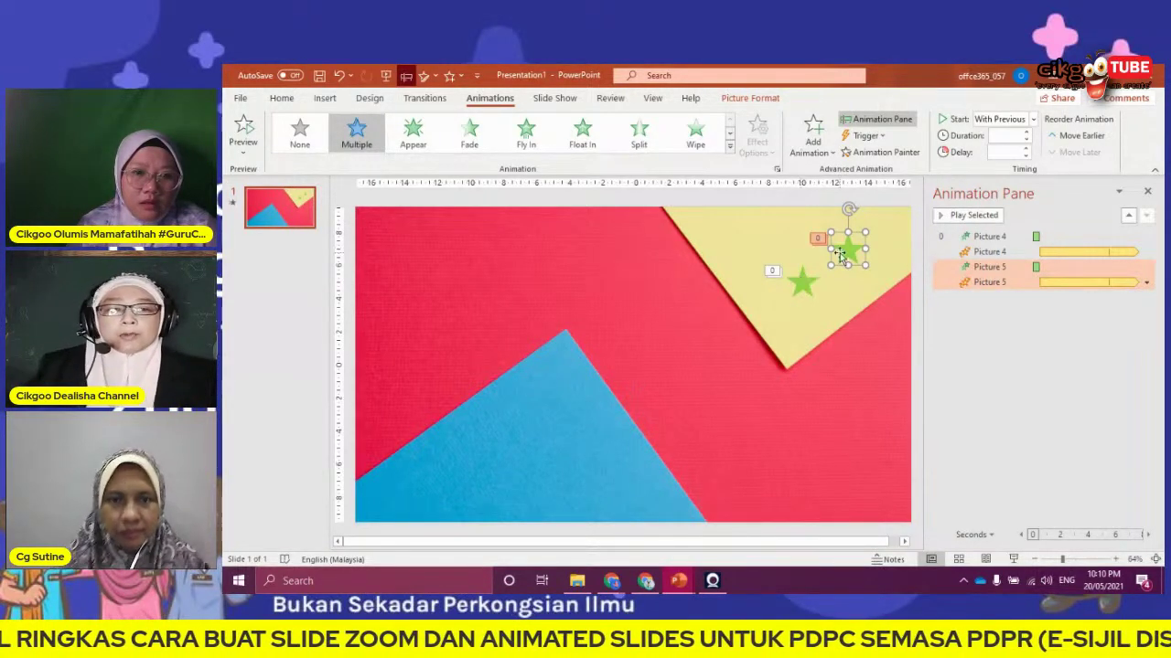
pyautogui.click(1147, 282)
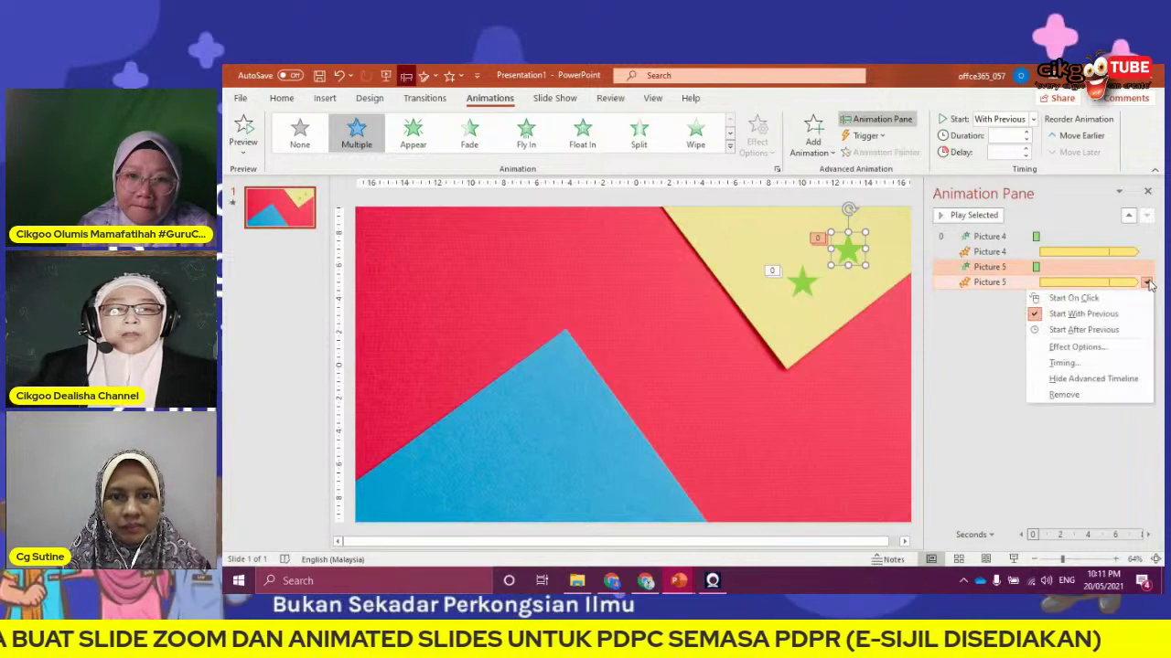
pyautogui.click(1077, 347)
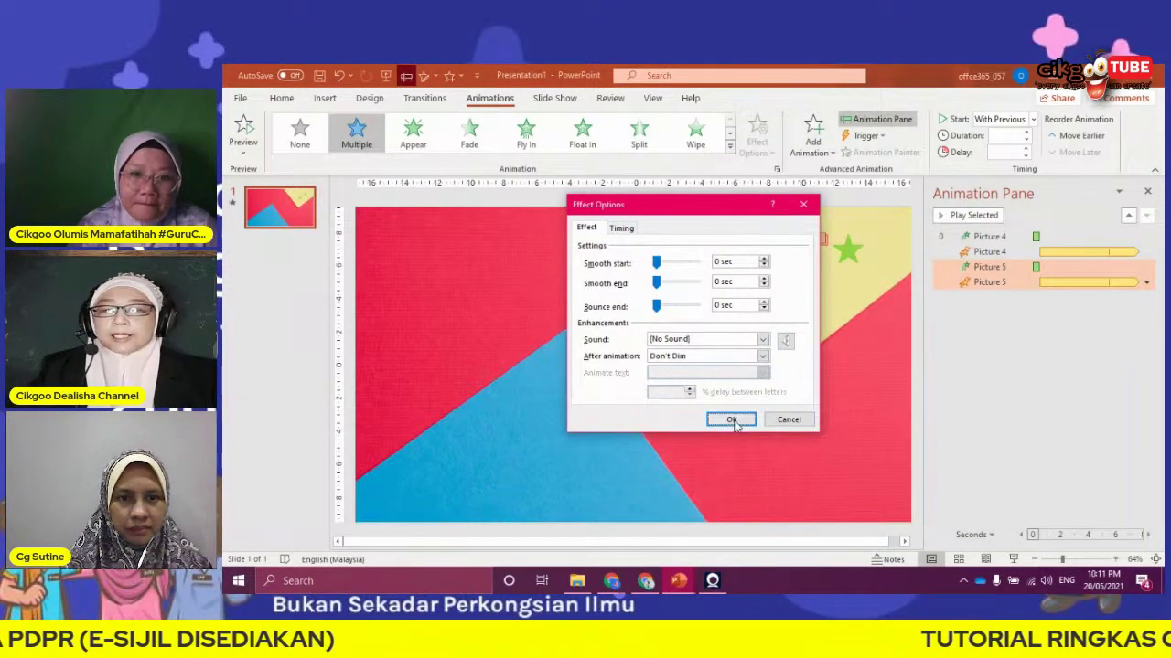
pyautogui.click(624, 229)
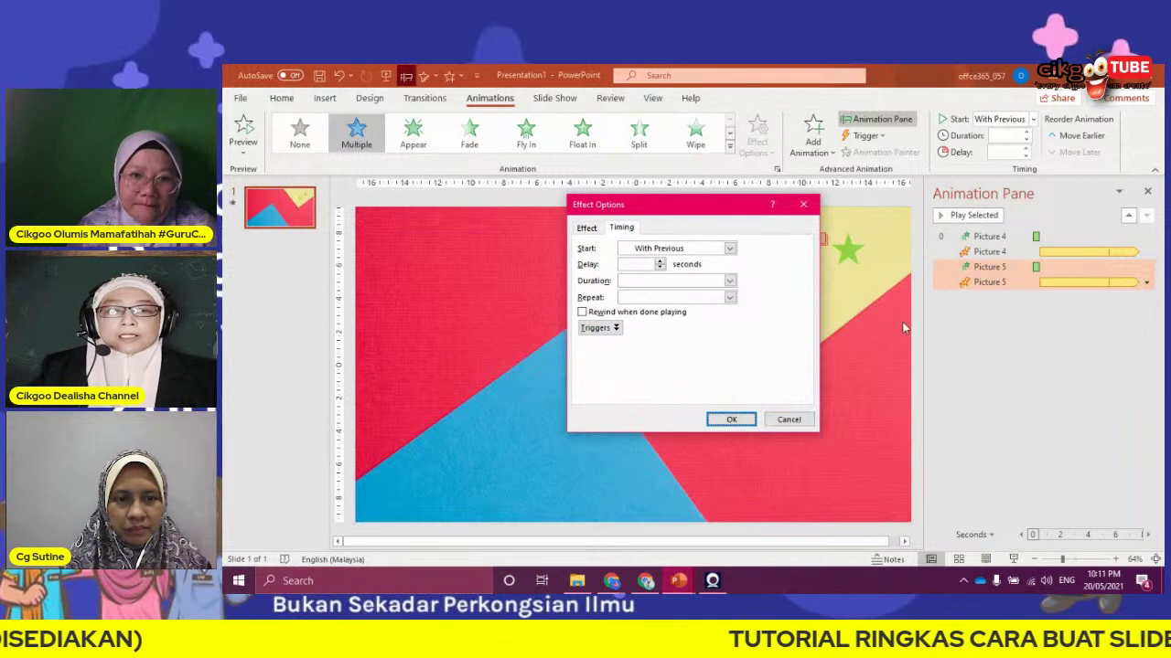
pyautogui.click(788, 420)
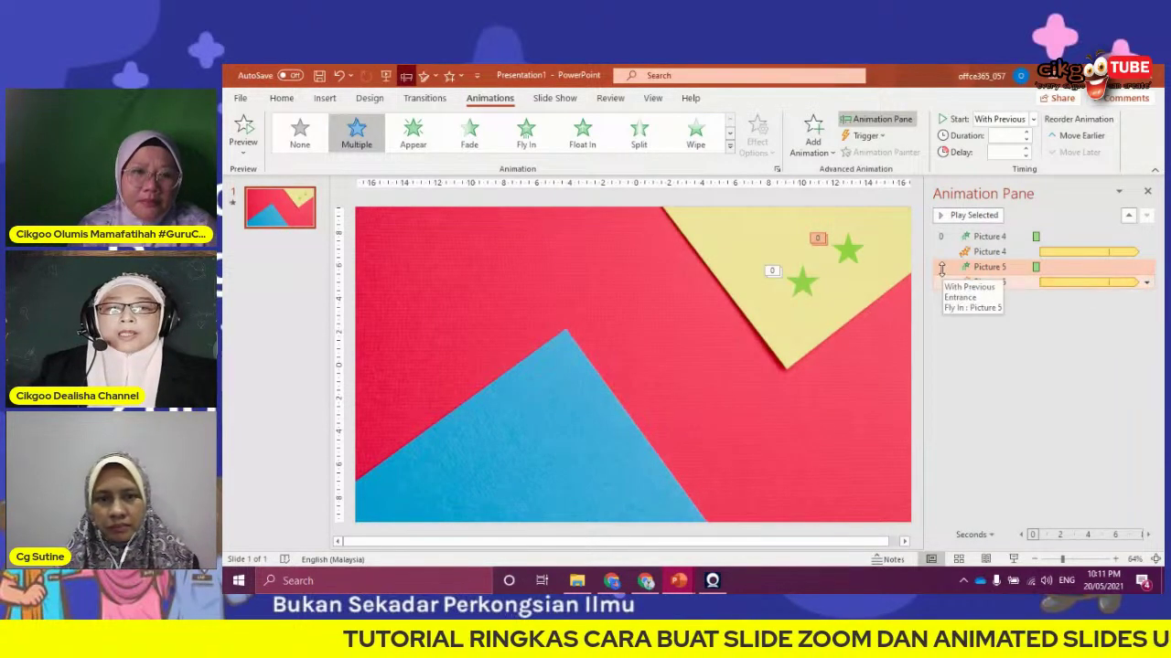
pyautogui.click(1013, 282)
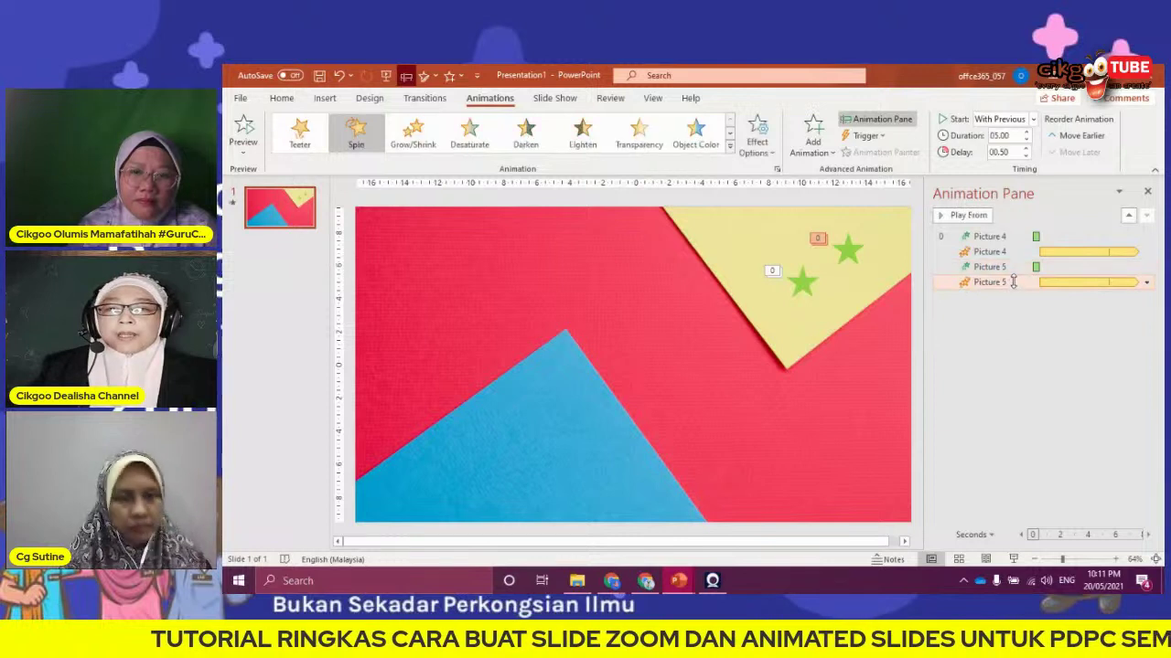
# Make Picture 5's spin Counterclockwise and preview the slide show to check both stars
pyautogui.click(757, 134)
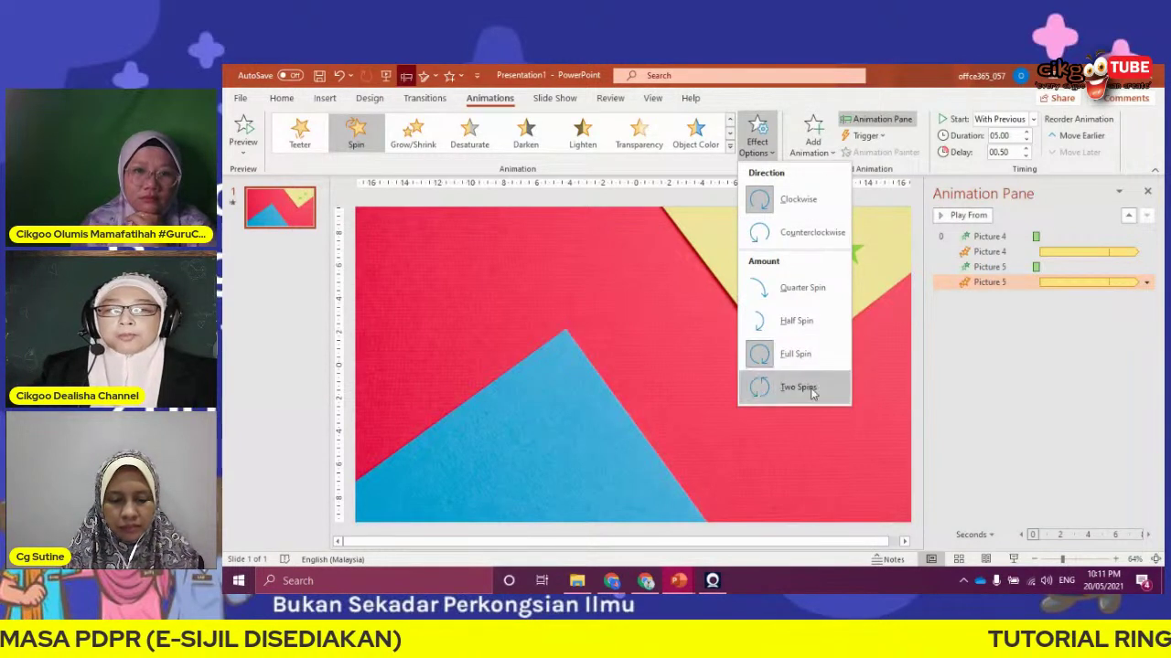
pyautogui.click(805, 232)
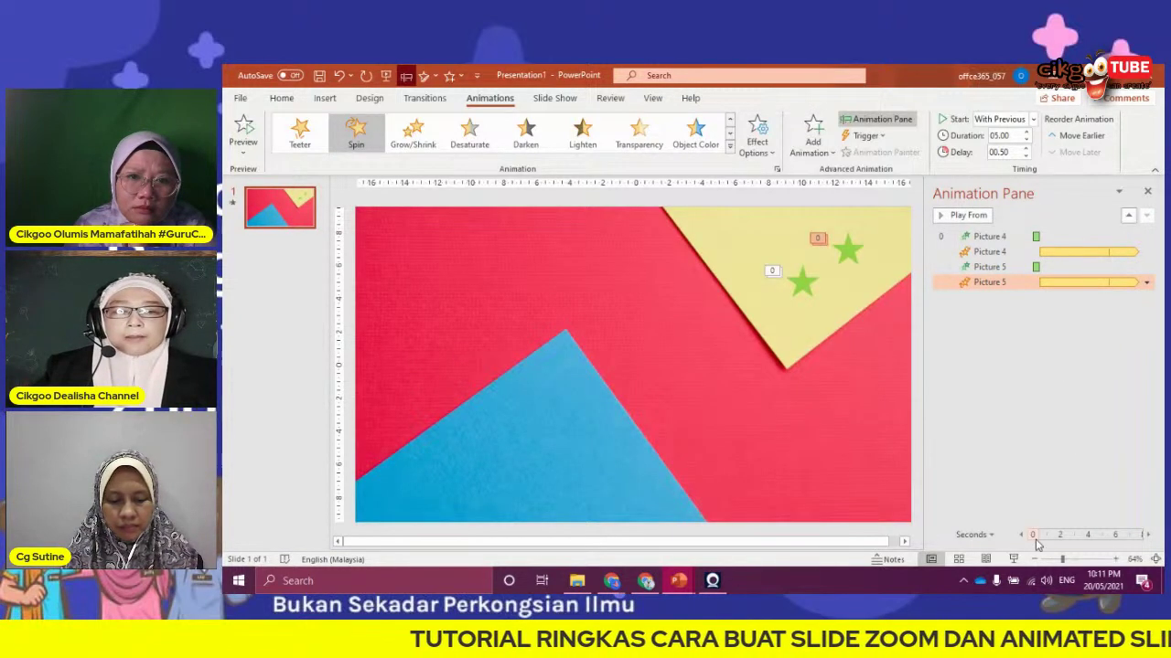
pyautogui.press('F5')
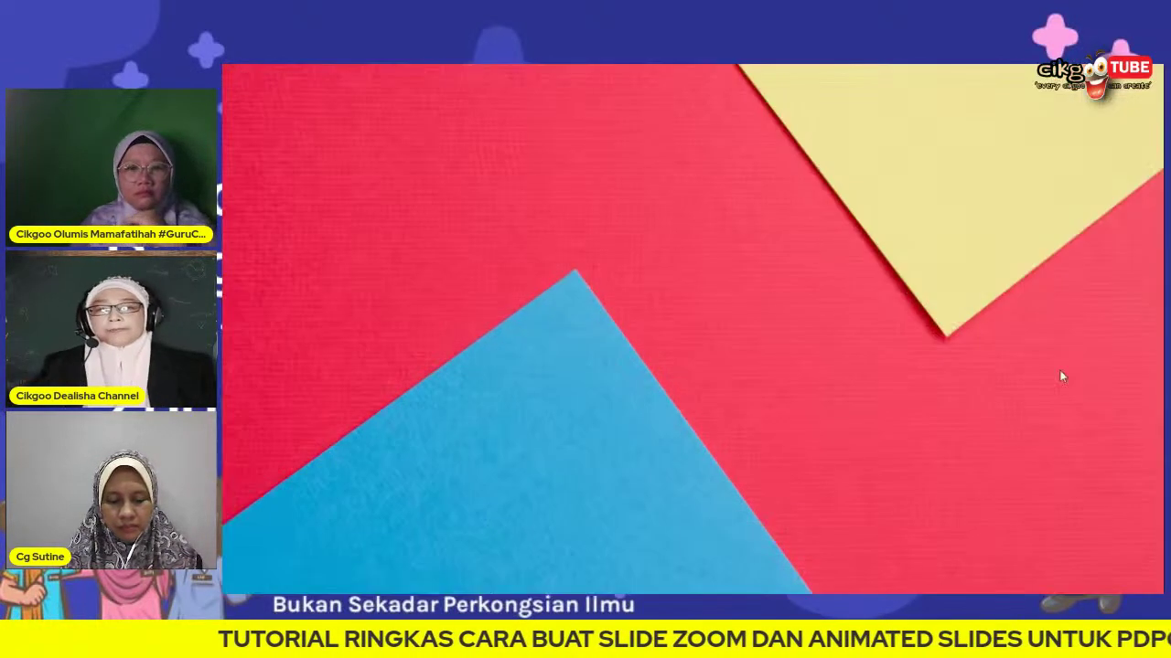
pyautogui.click(1059, 370)
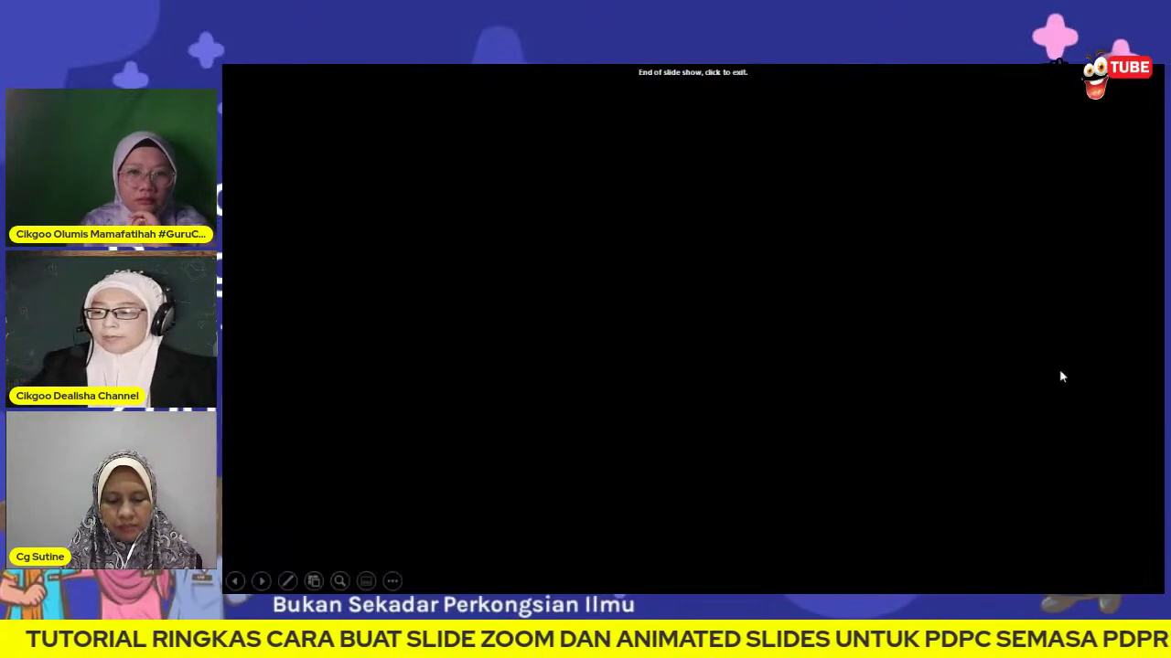
pyautogui.click(1060, 376)
pyautogui.click(995, 385)
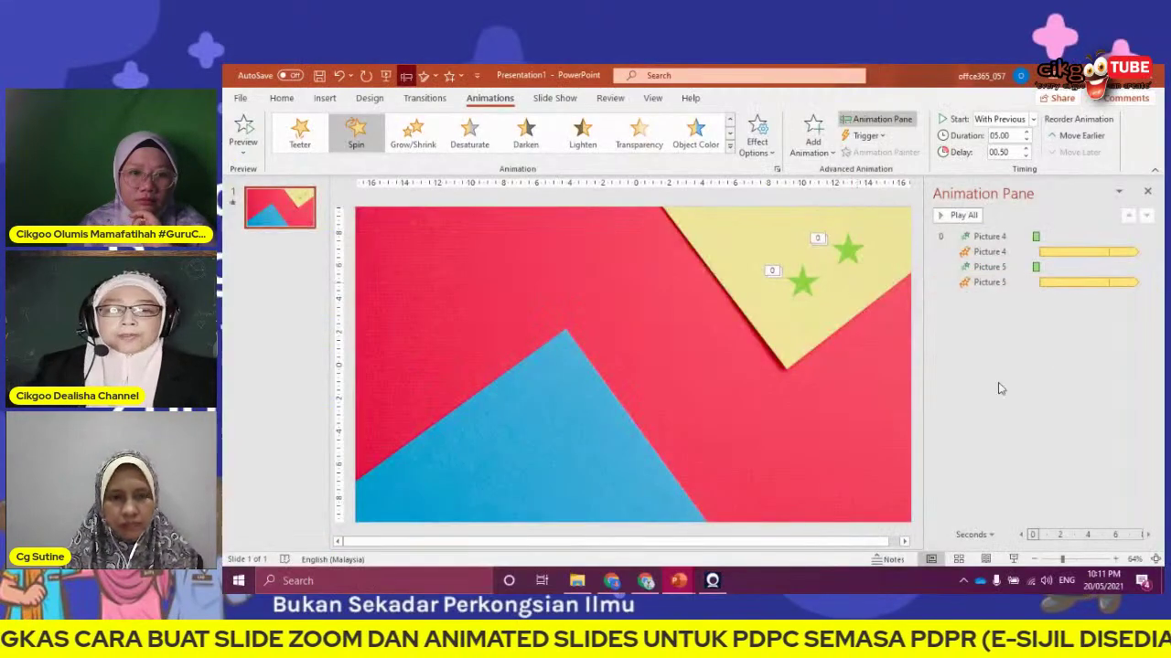
pyautogui.click(1015, 559)
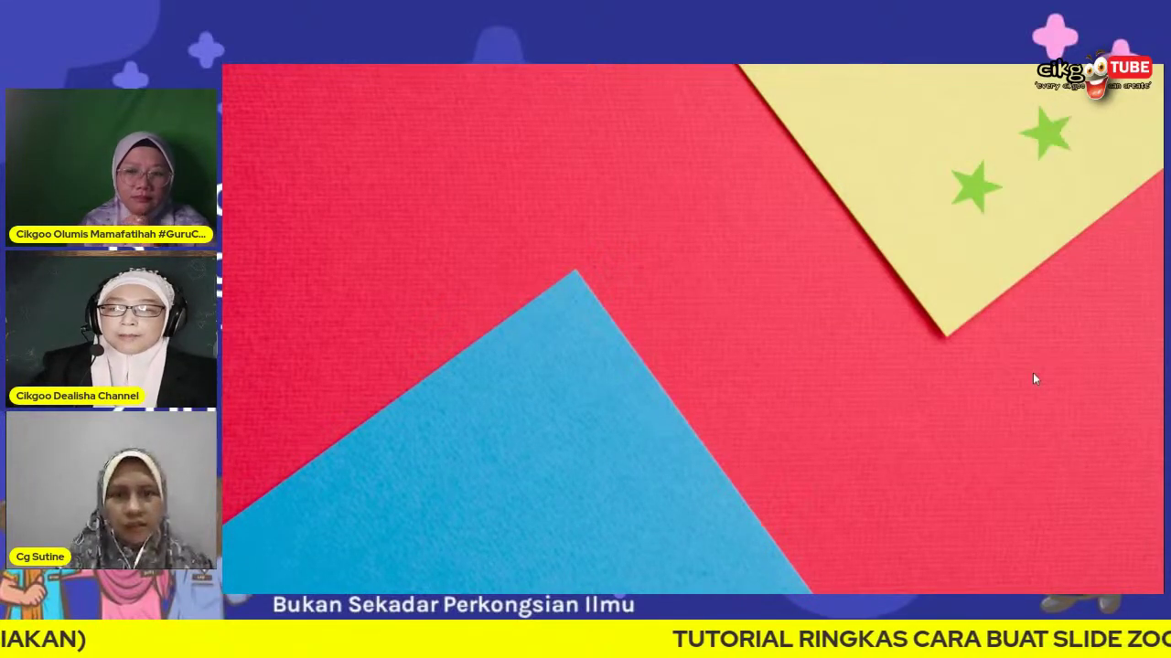
pyautogui.press('Escape')
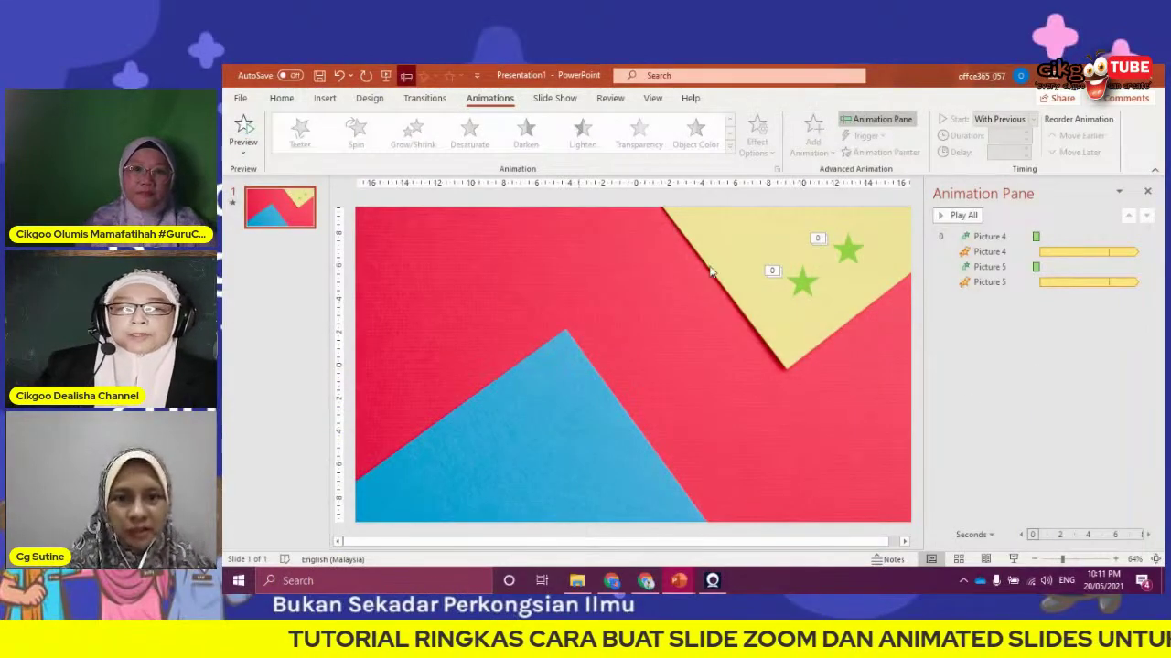
# Duplicate the small star with Ctrl+D and move the copy up and left
pyautogui.click(847, 249)
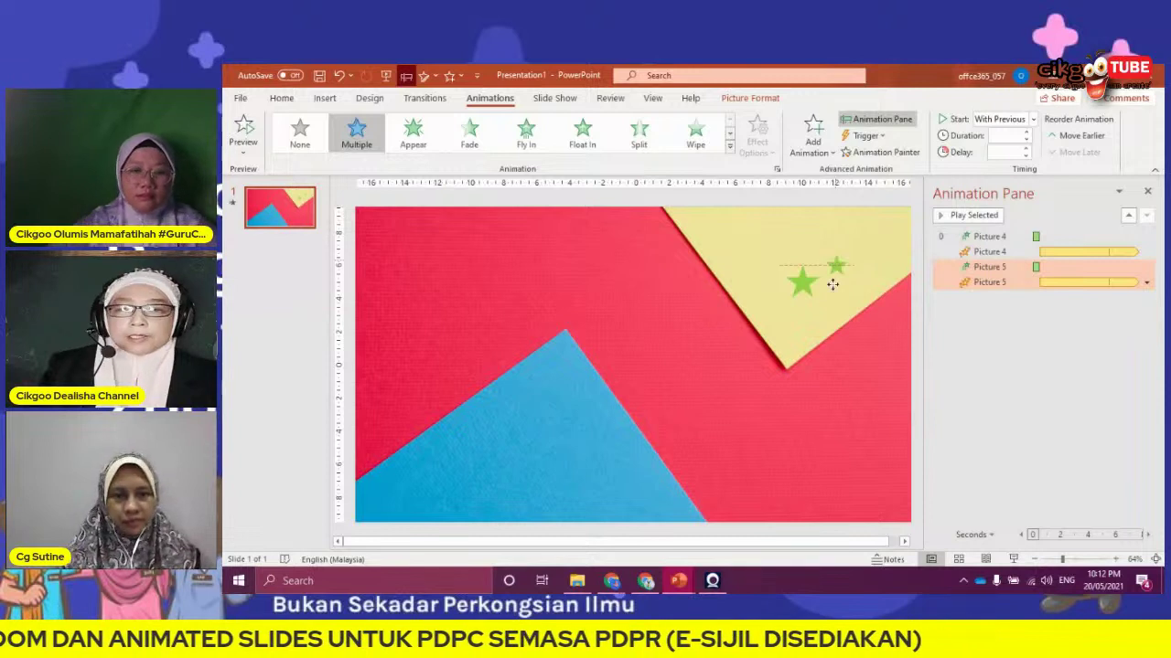
pyautogui.click(840, 265)
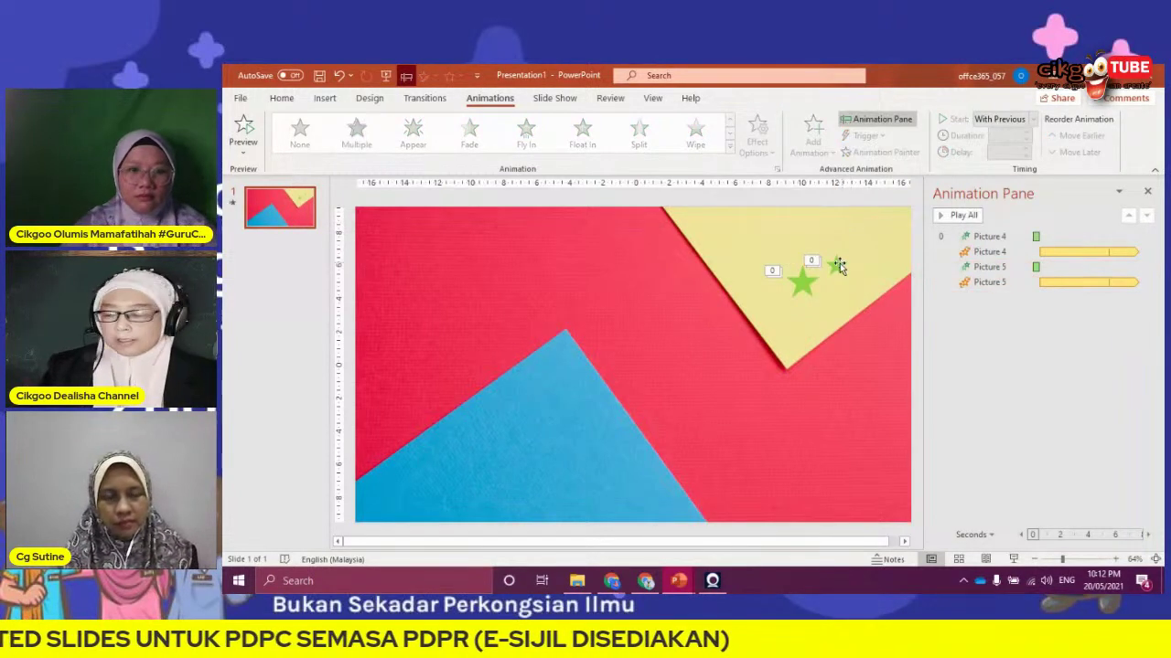
pyautogui.click(839, 265)
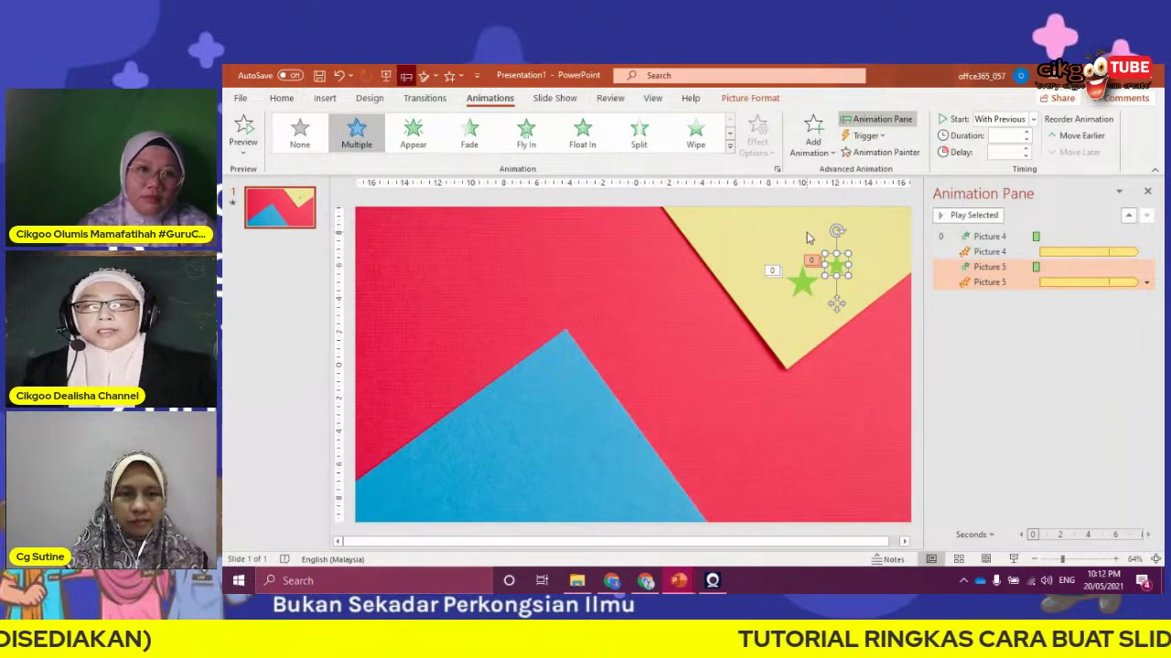
pyautogui.hotkey('ctrl', 'd')
pyautogui.moveTo(843, 275); pyautogui.dragTo(812, 248)
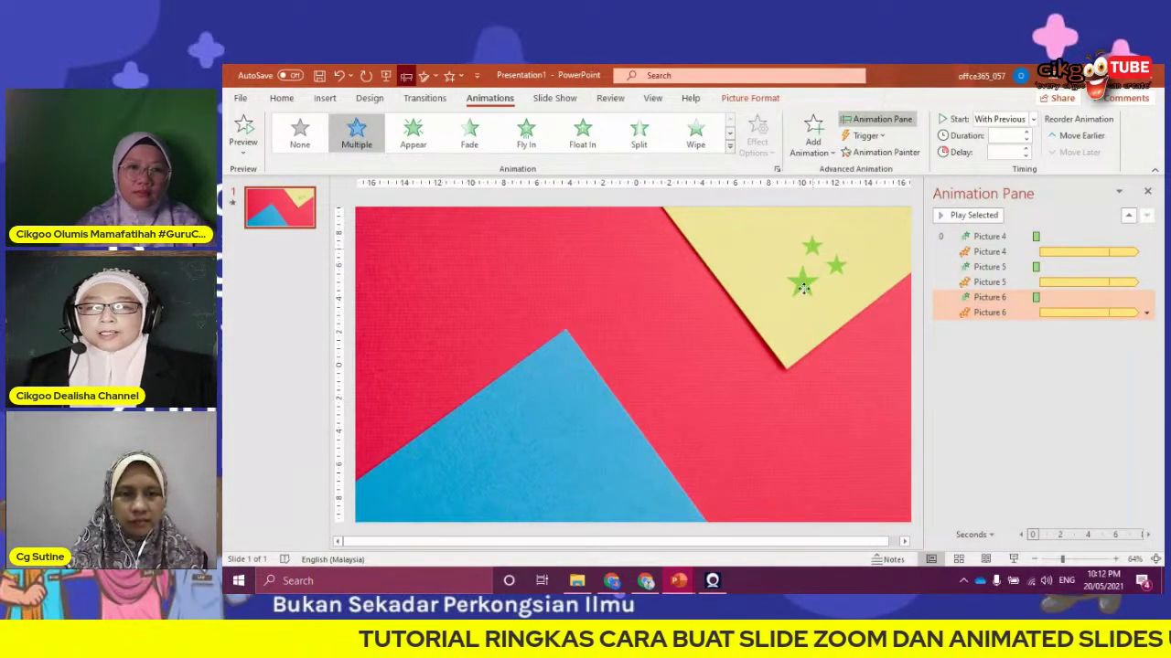
pyautogui.click(812, 247)
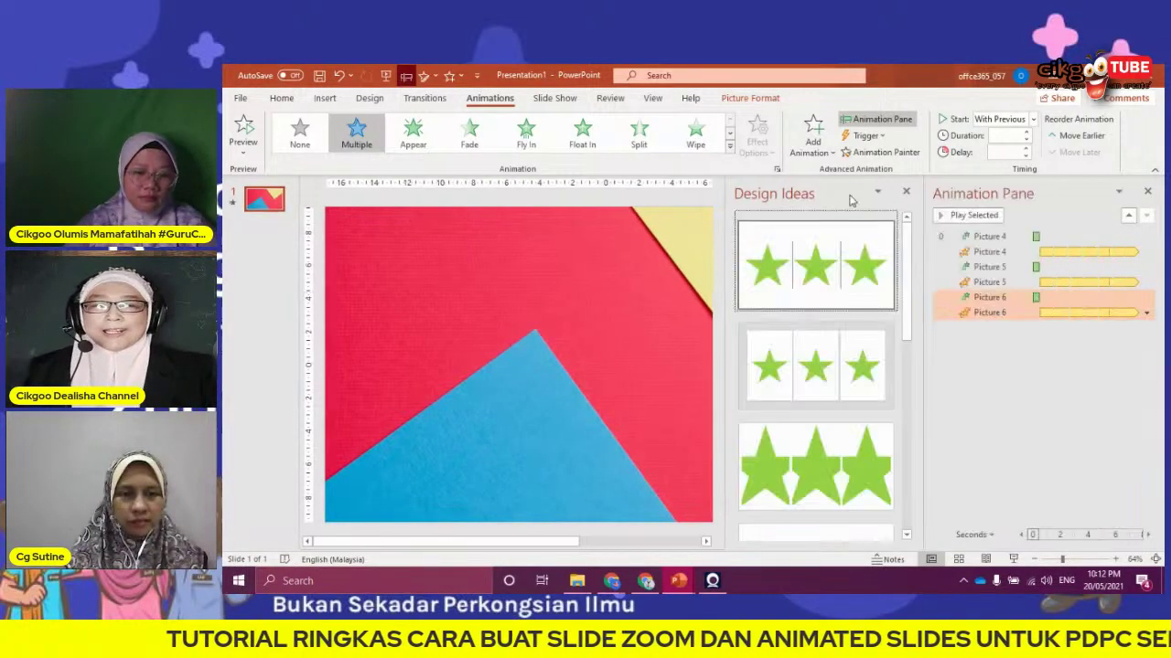
# Dismiss Design Ideas, duplicate the big star, and place the copy at the cluster's top right
pyautogui.click(906, 194)
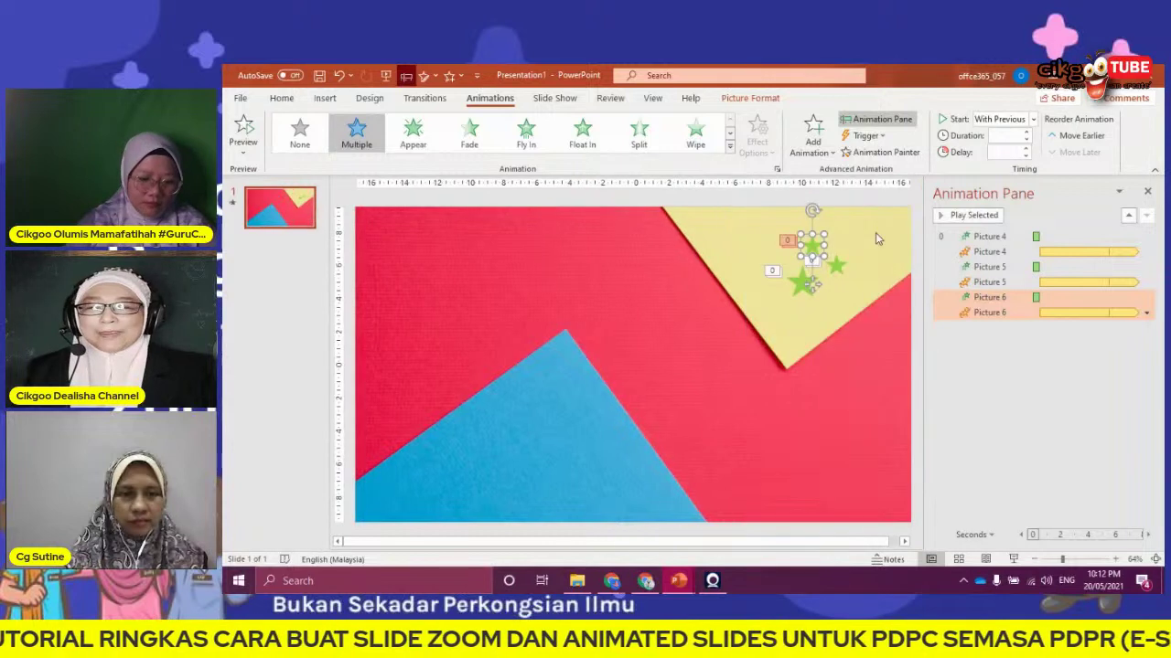
pyautogui.click(799, 274)
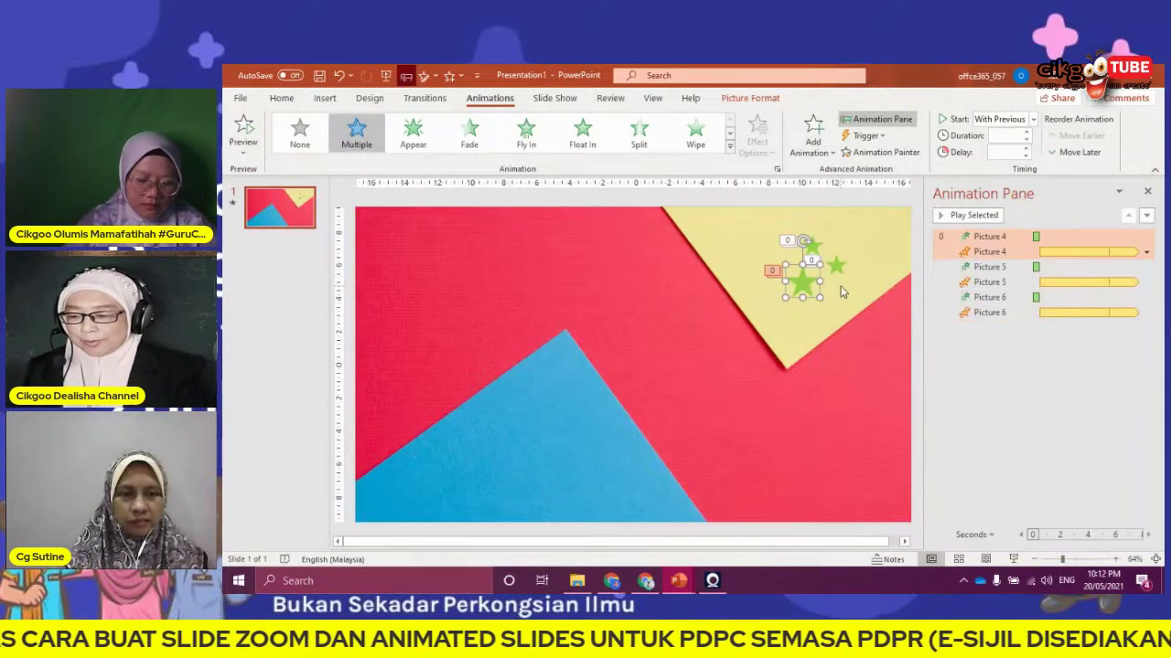
pyautogui.hotkey('ctrl', 'd')
pyautogui.moveTo(808, 271); pyautogui.dragTo(855, 281)
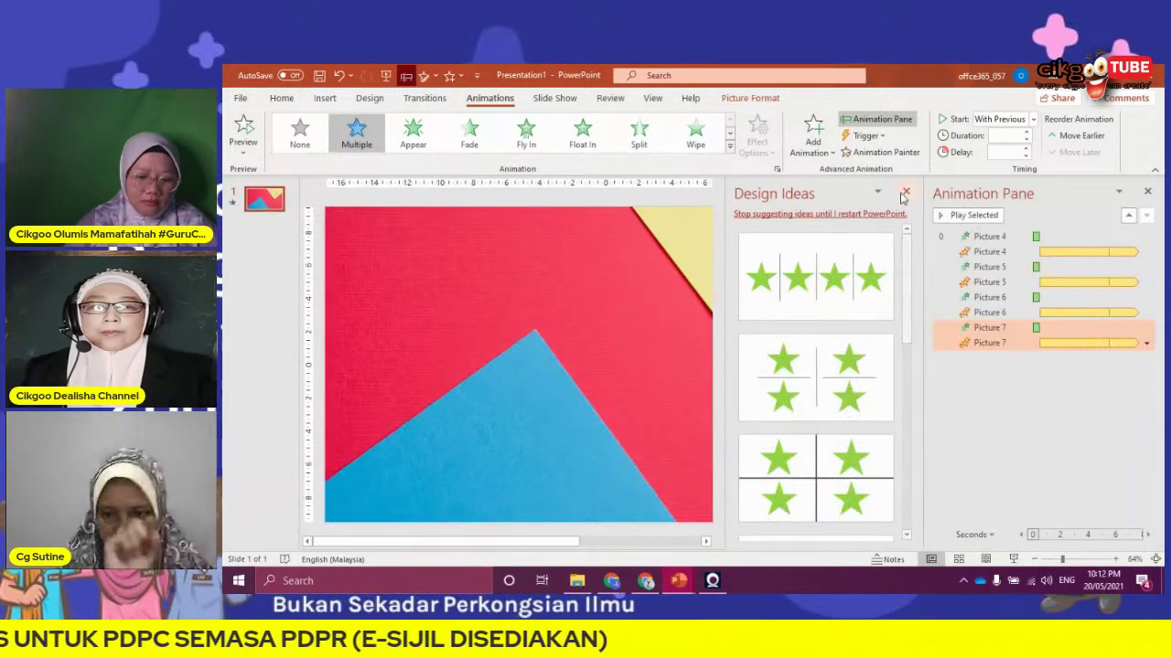
pyautogui.moveTo(847, 302)
pyautogui.mouseDown()
pyautogui.moveTo(860, 240)
pyautogui.moveTo(836, 270)
pyautogui.mouseUp()
pyautogui.doubleClick(836, 272)
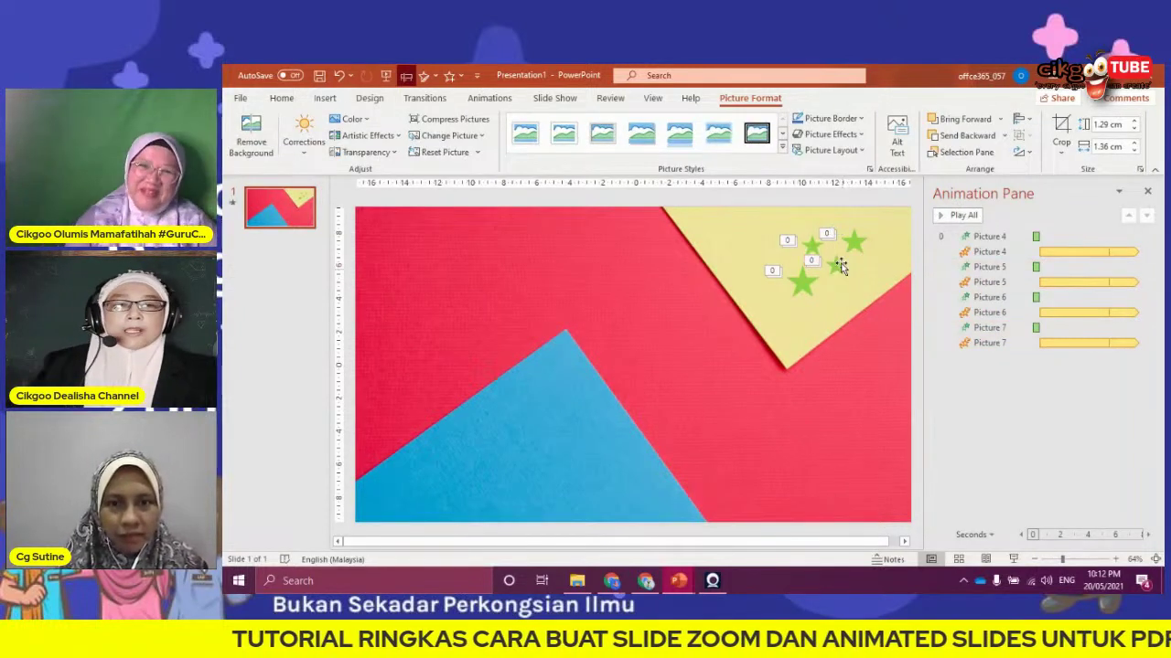
pyautogui.click(639, 258)
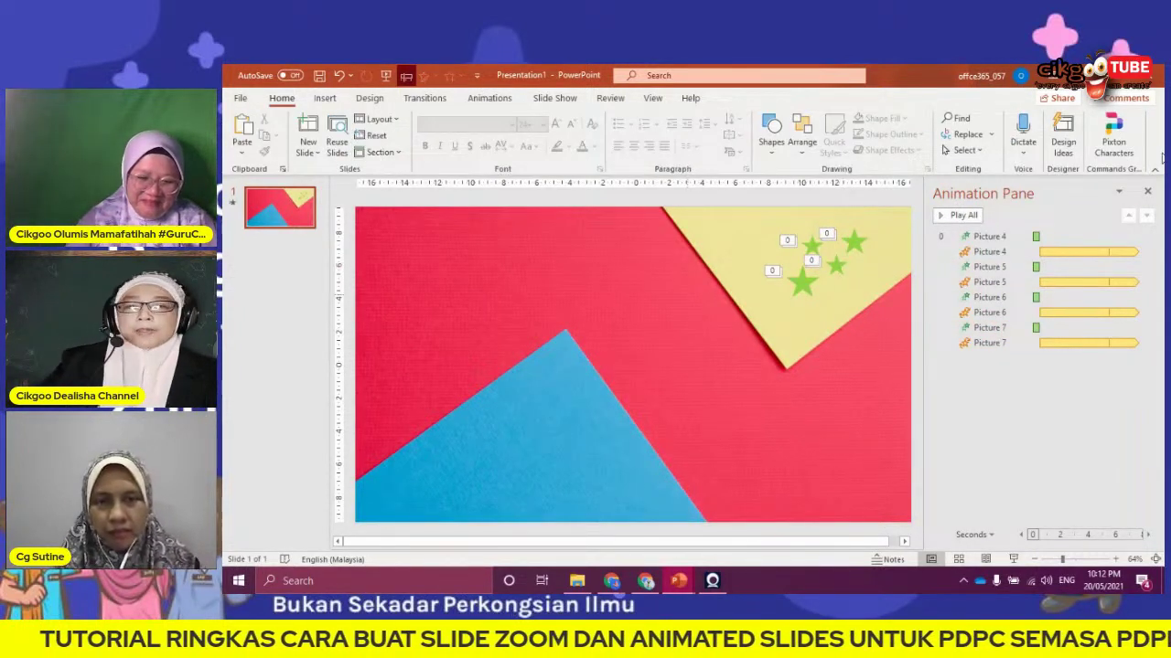
# Close the Animation Pane so the four-star slide fills the editing area
pyautogui.click(1147, 190)
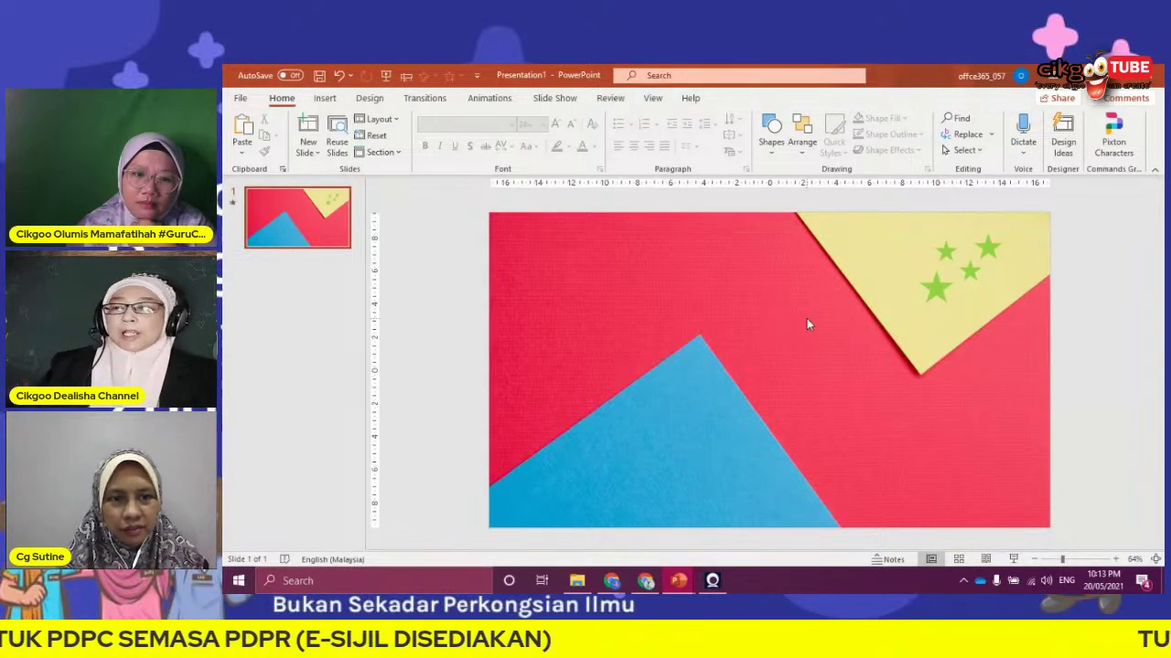
pyautogui.click(325, 98)
# Start inserting a picture from this device and browse to the OneDrive files
pyautogui.click(349, 146)
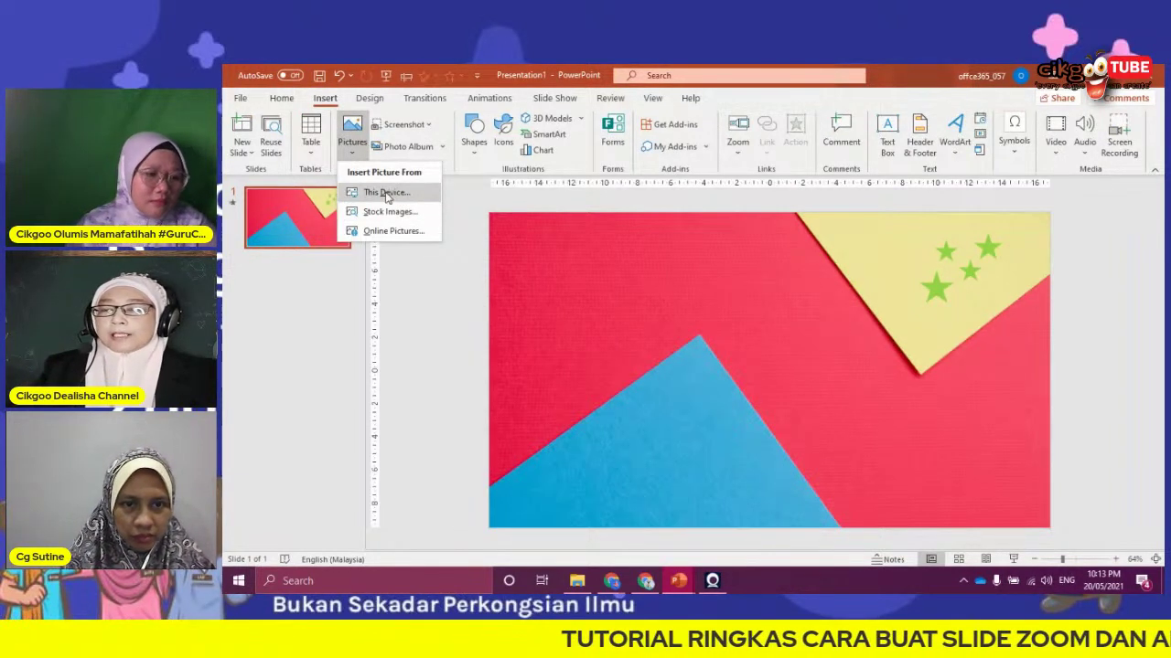
pyautogui.click(557, 252)
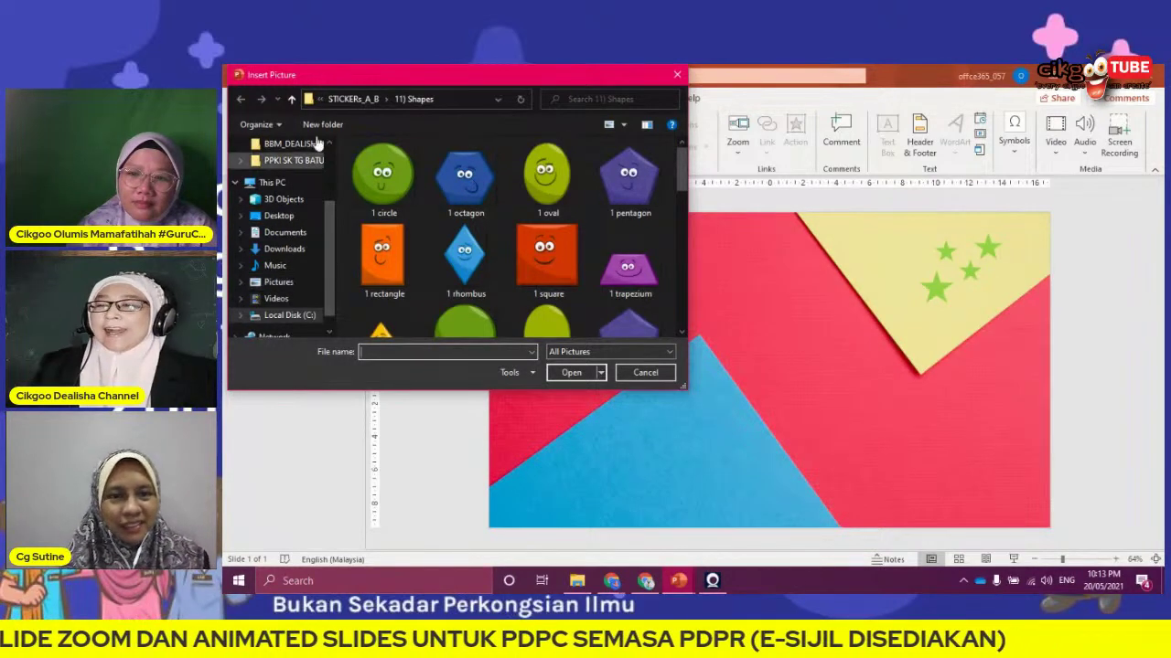
pyautogui.scroll(1, 320, 151)
pyautogui.scroll(1, 326, 157)
pyautogui.scroll(1, 326, 156)
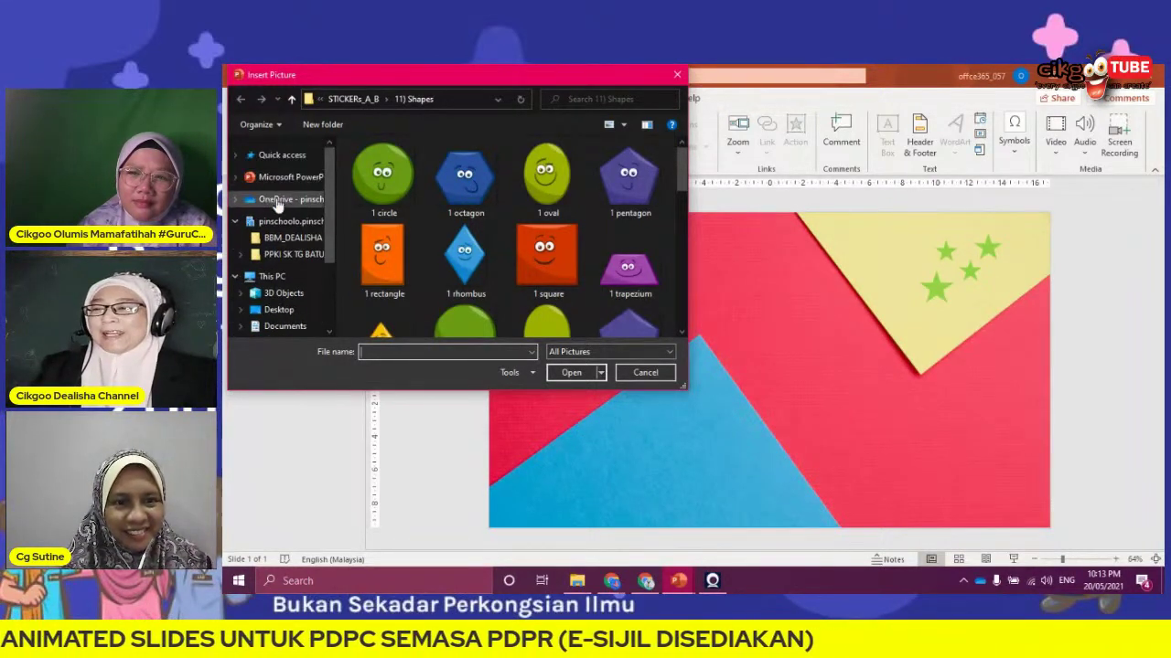
pyautogui.click(278, 202)
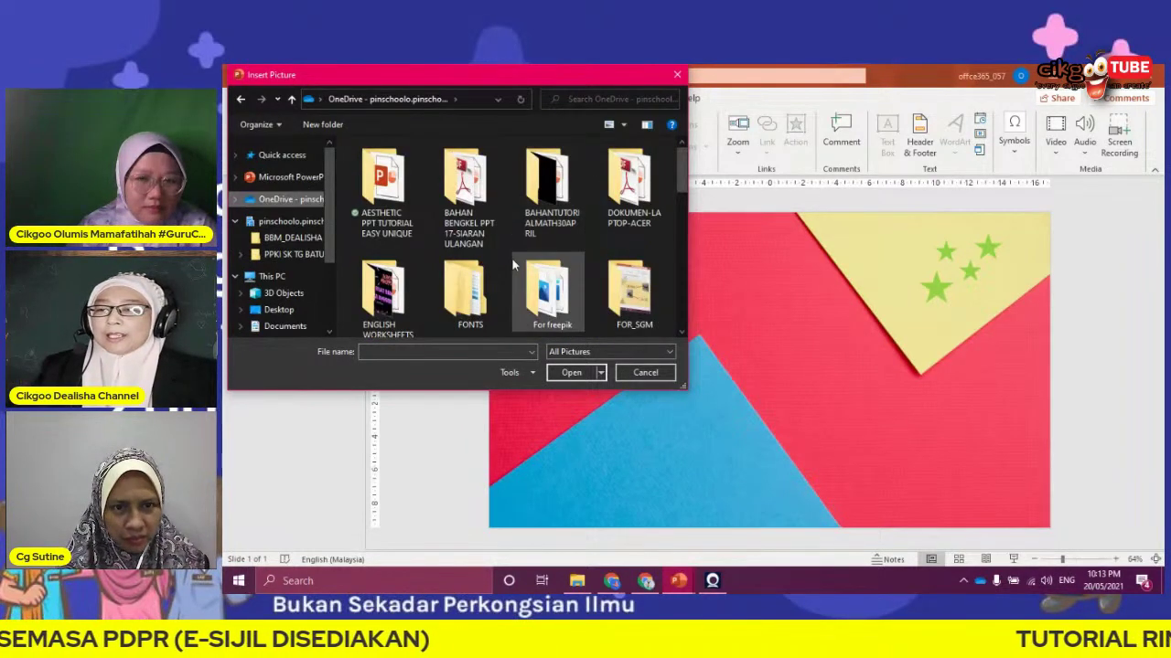
# Open the NEW STICKERS folder
pyautogui.scroll(-1, 512, 258)
pyautogui.scroll(-1, 513, 258)
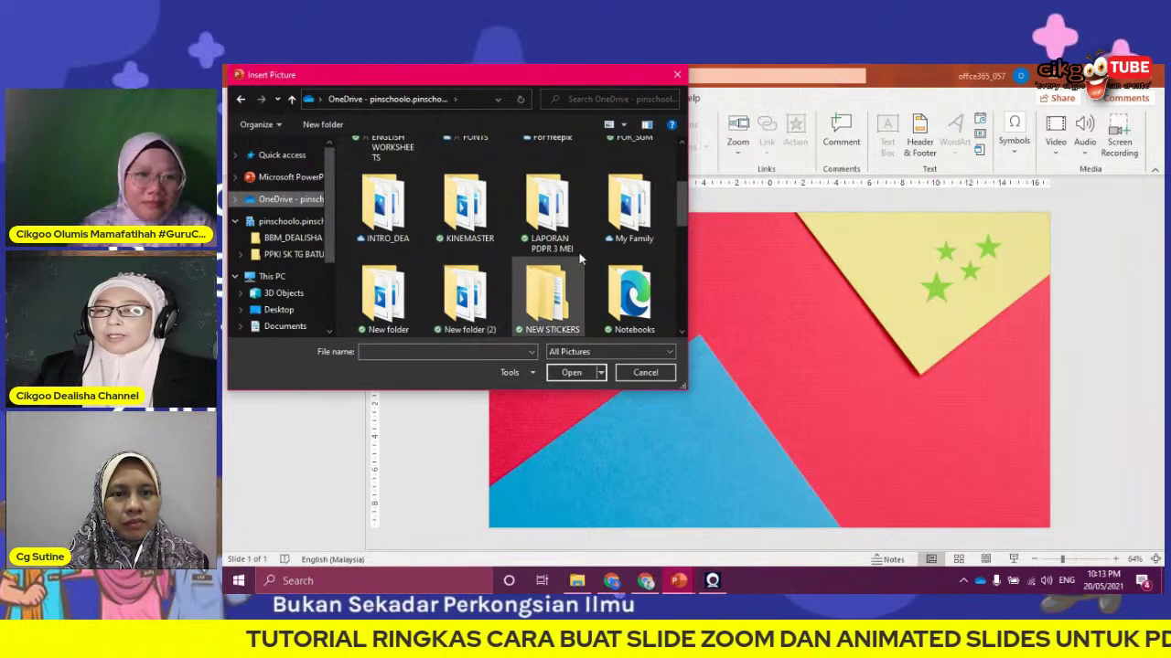
pyautogui.scroll(-2, 548, 270)
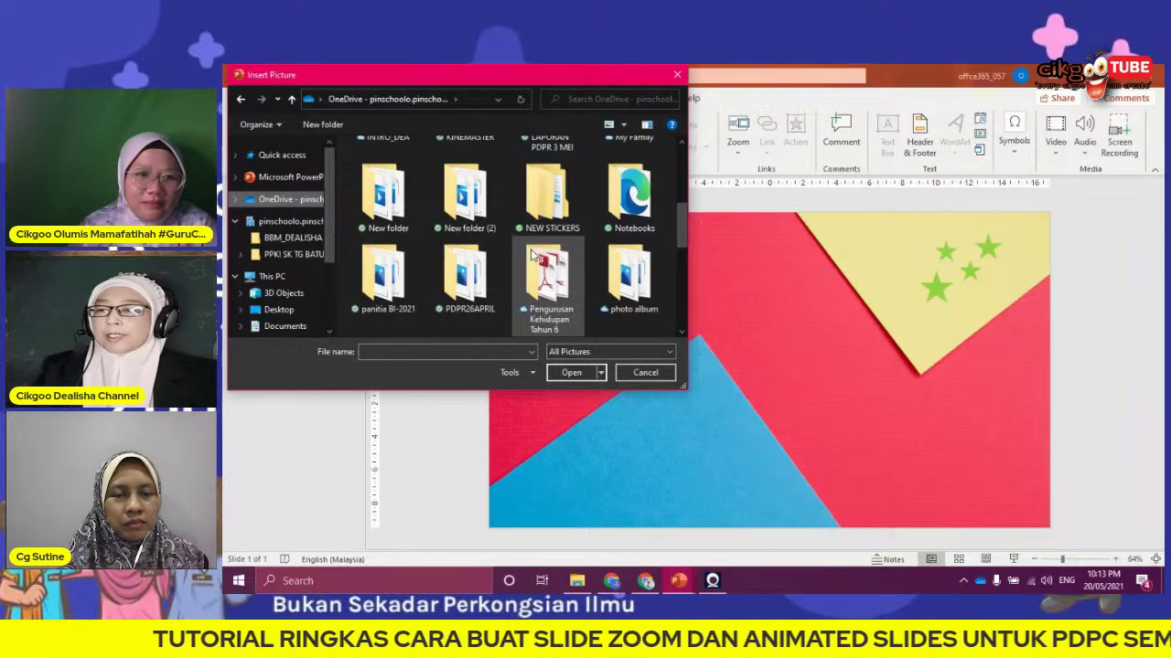
pyautogui.click(555, 189)
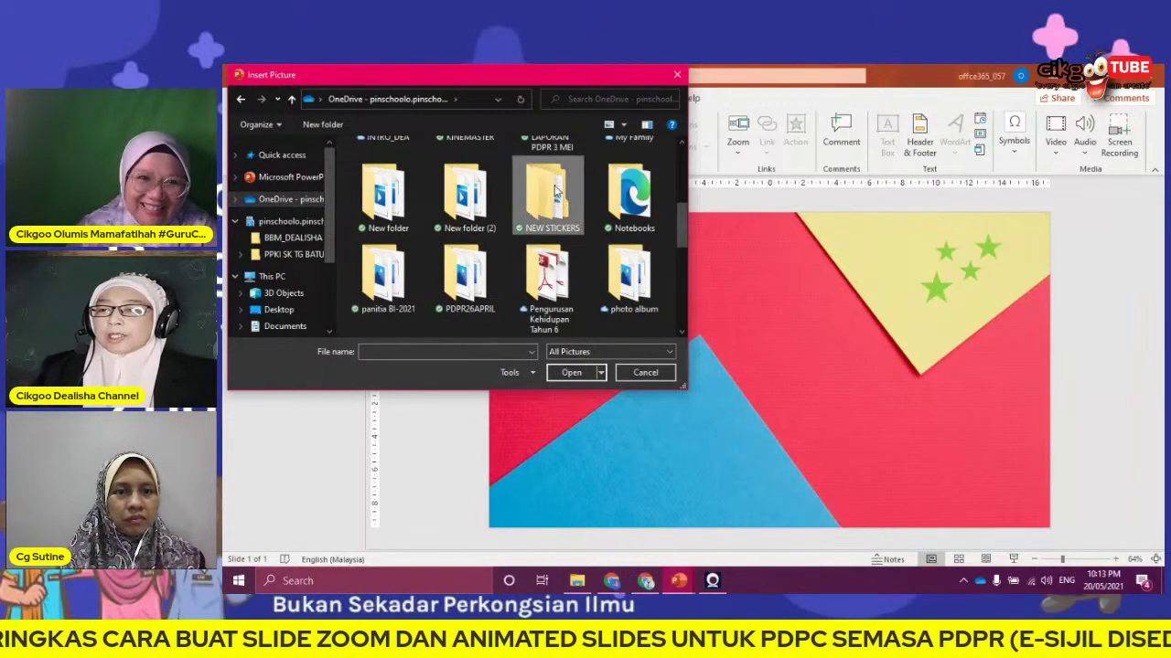
pyautogui.doubleClick(555, 189)
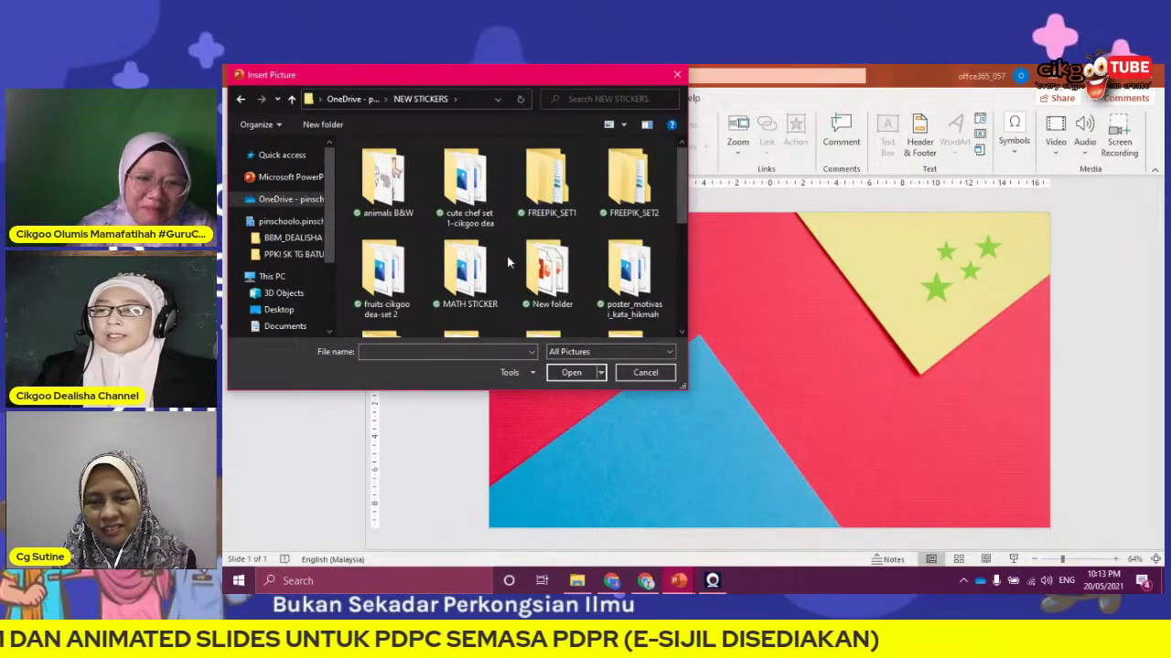
# Open the STICKERs_A_B collection, look through its subfolders, then cancel the dialog
pyautogui.scroll(-1, 508, 259)
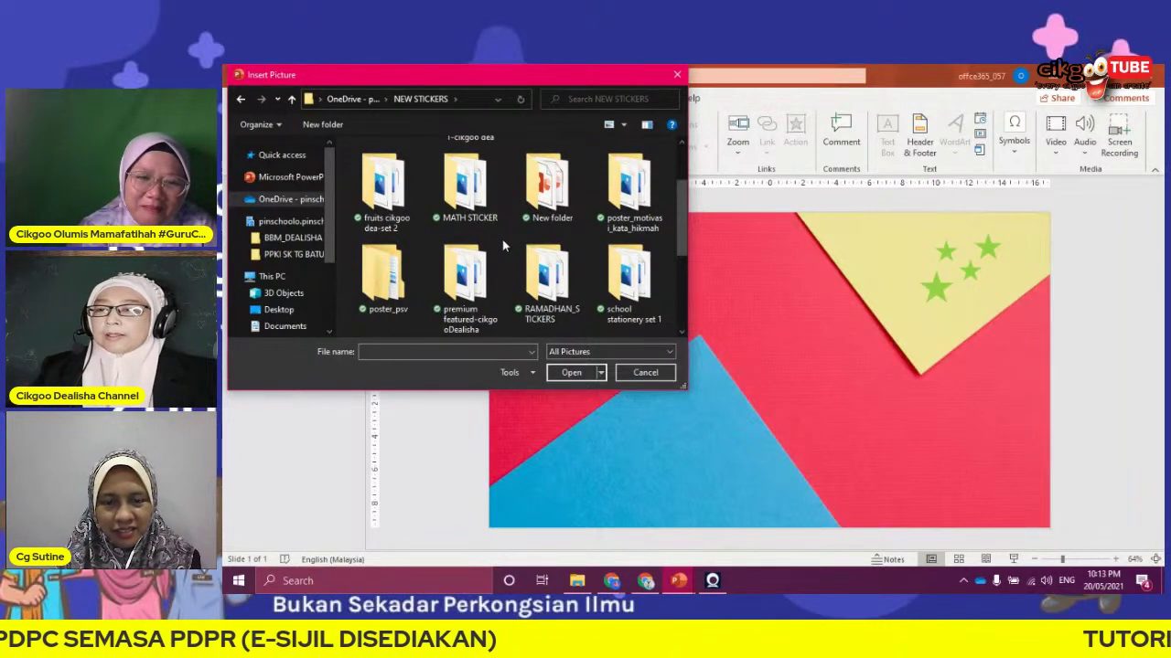
pyautogui.scroll(1, 502, 245)
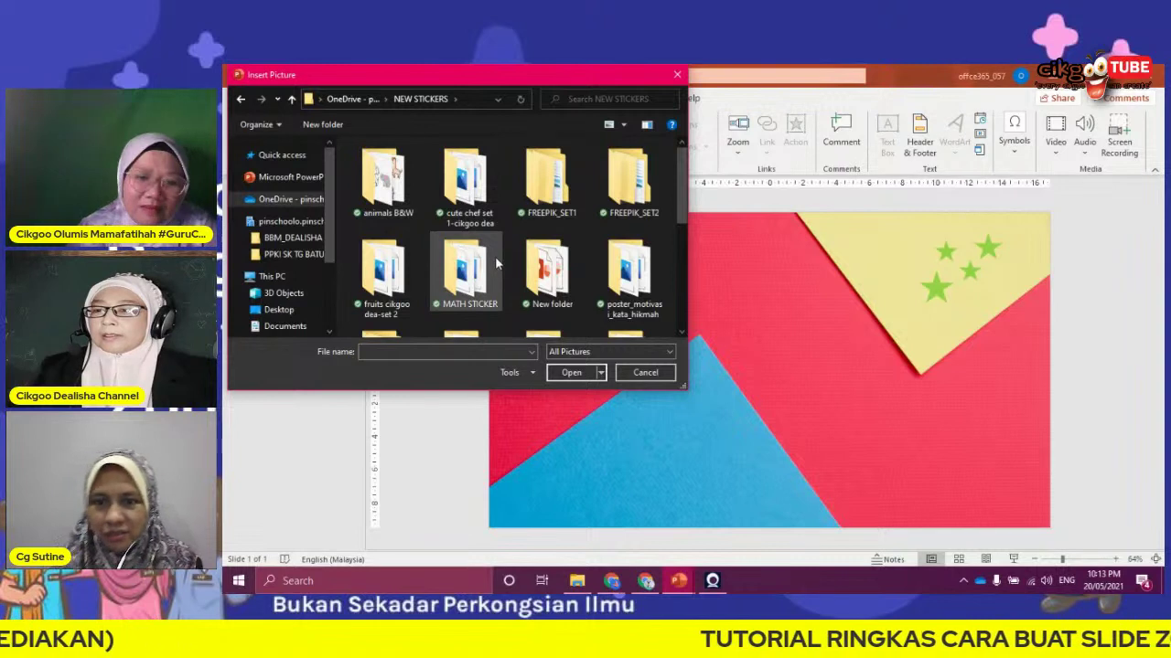
pyautogui.scroll(-1, 504, 262)
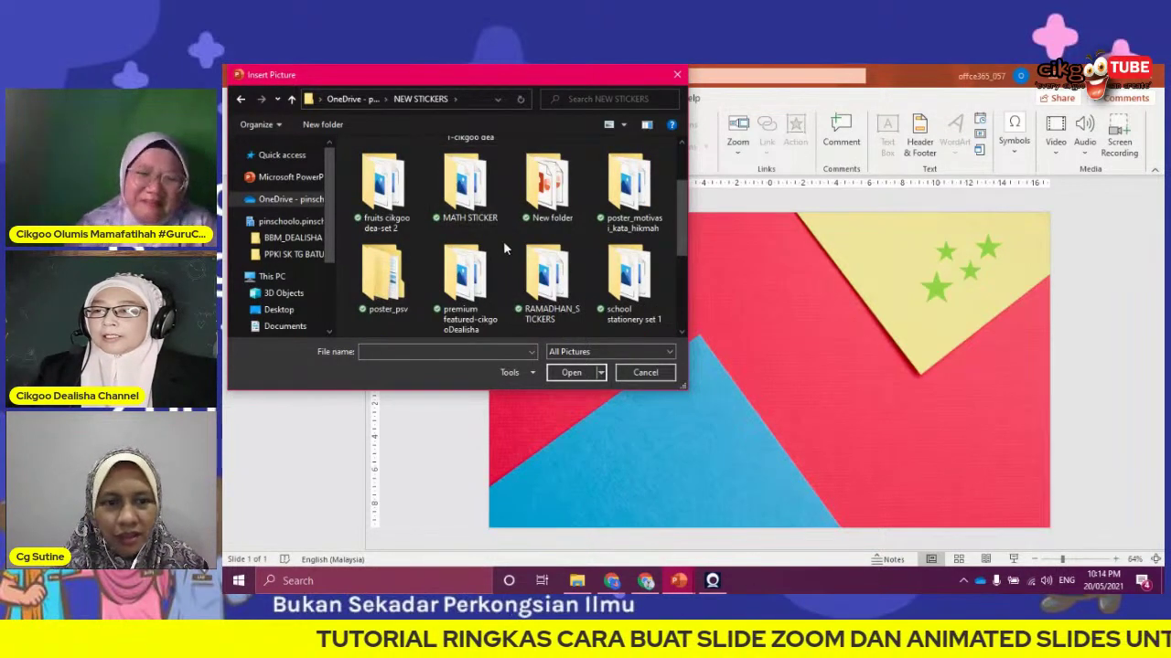
pyautogui.scroll(-1, 503, 245)
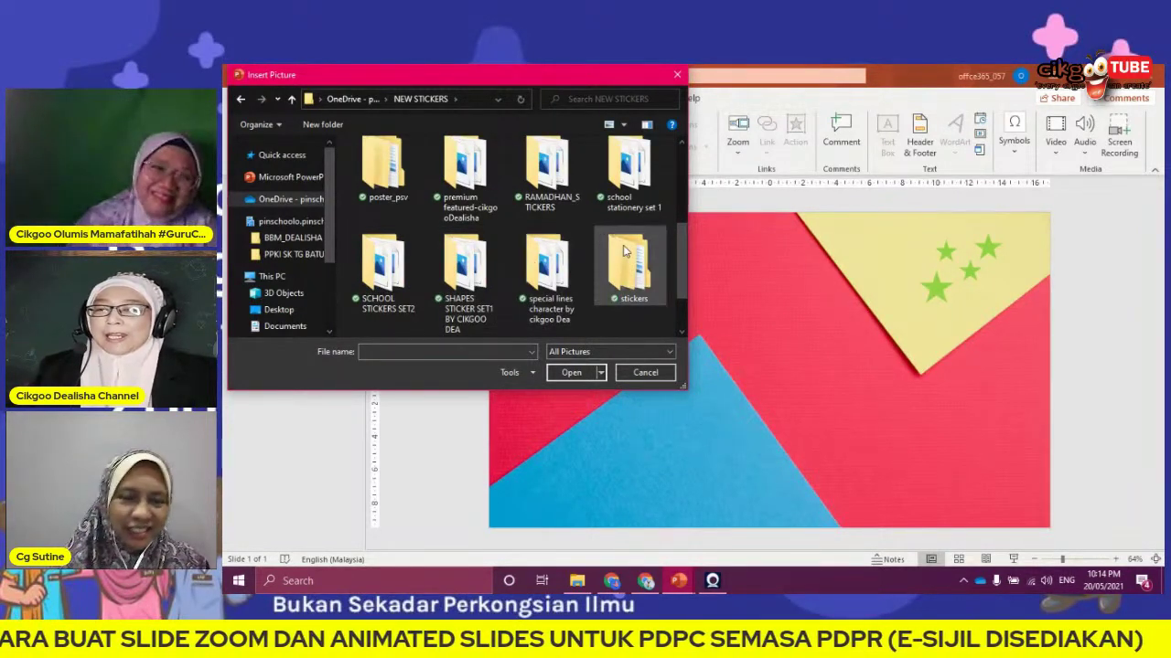
pyautogui.scroll(-1, 585, 244)
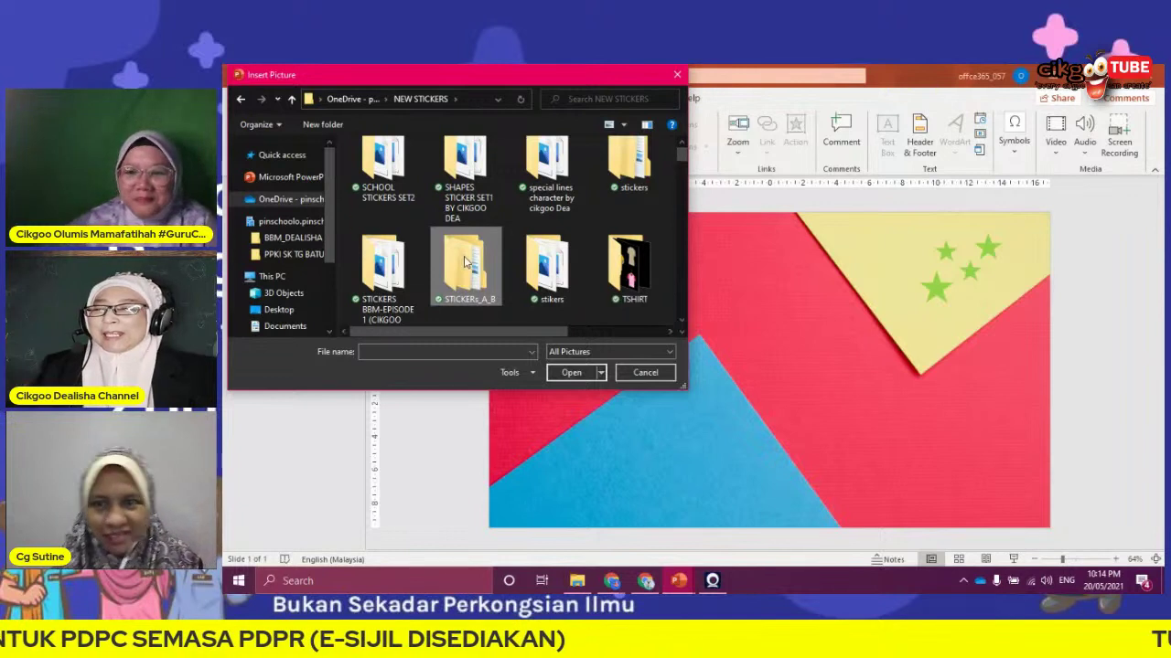
pyautogui.doubleClick(466, 261)
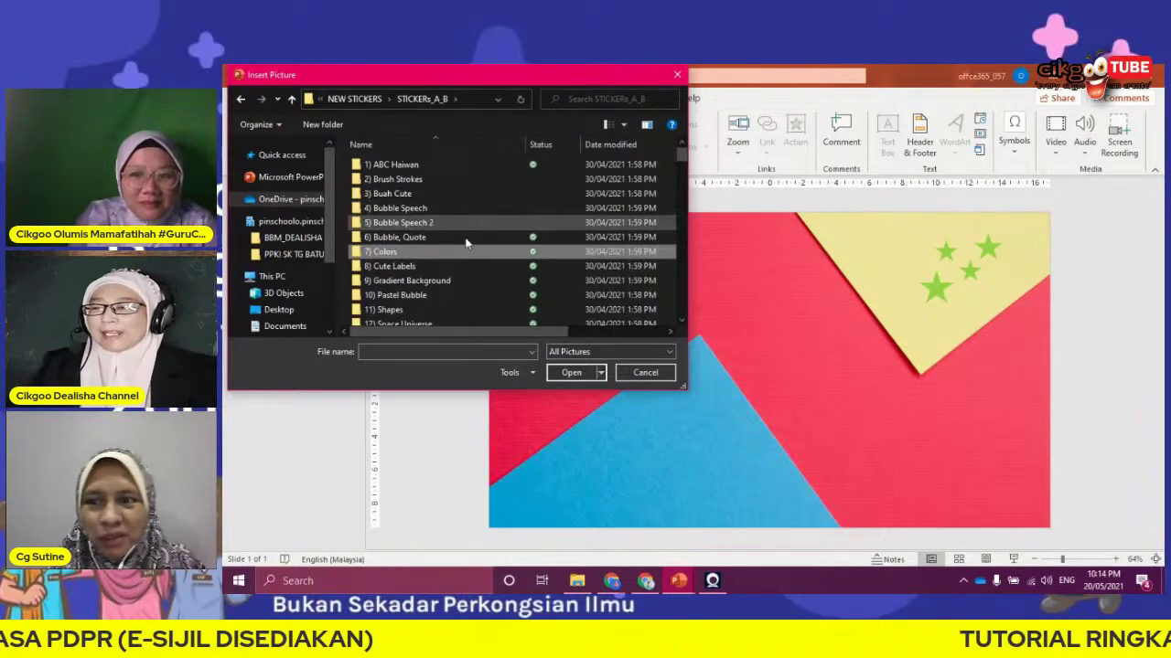
pyautogui.scroll(-1, 457, 245)
pyautogui.scroll(-2, 448, 242)
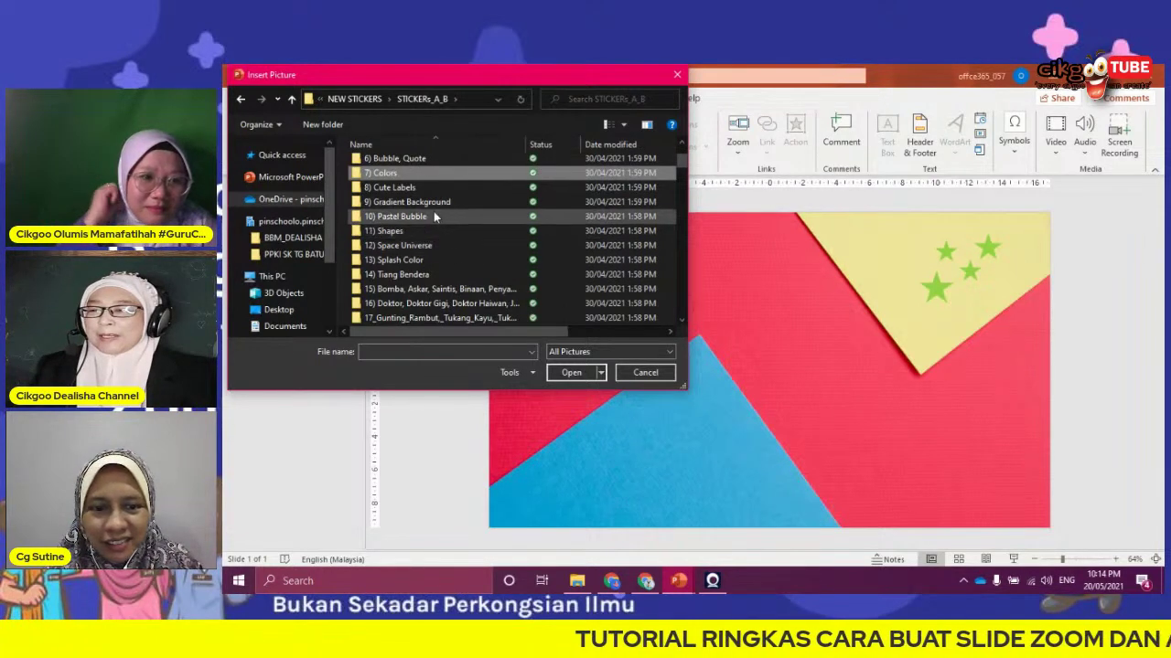
pyautogui.scroll(-2, 431, 233)
pyautogui.scroll(-1, 430, 236)
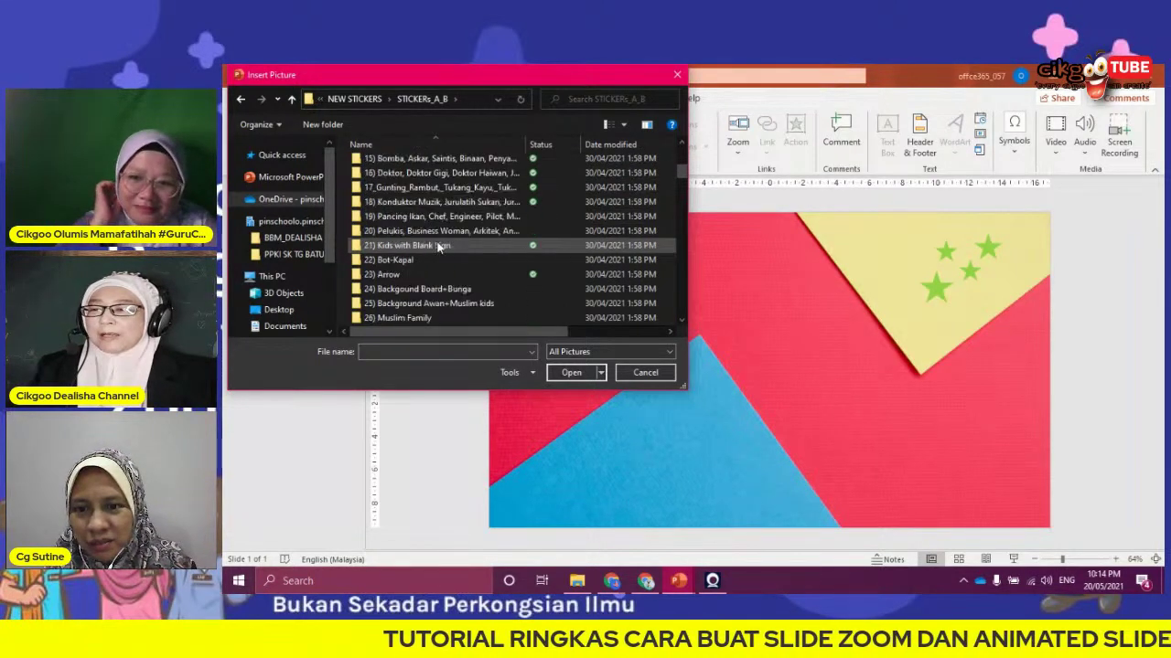
pyautogui.scroll(-1, 428, 238)
pyautogui.scroll(-1, 430, 243)
pyautogui.scroll(-1, 431, 249)
pyautogui.scroll(-2, 428, 247)
pyautogui.scroll(-1, 428, 244)
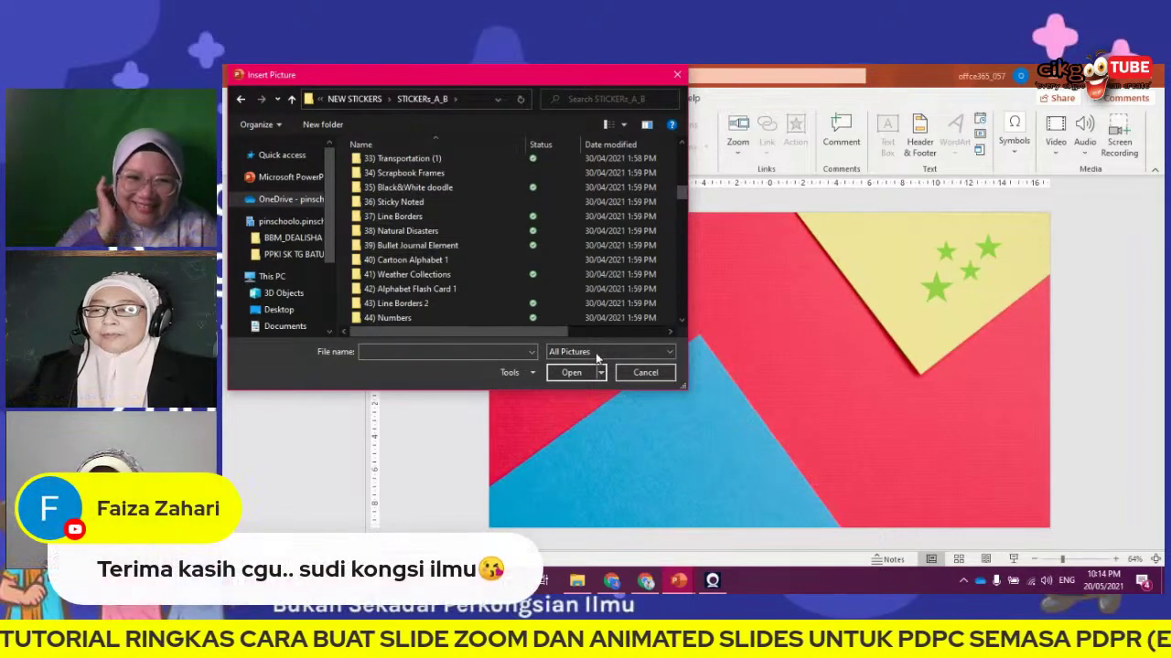
pyautogui.click(637, 377)
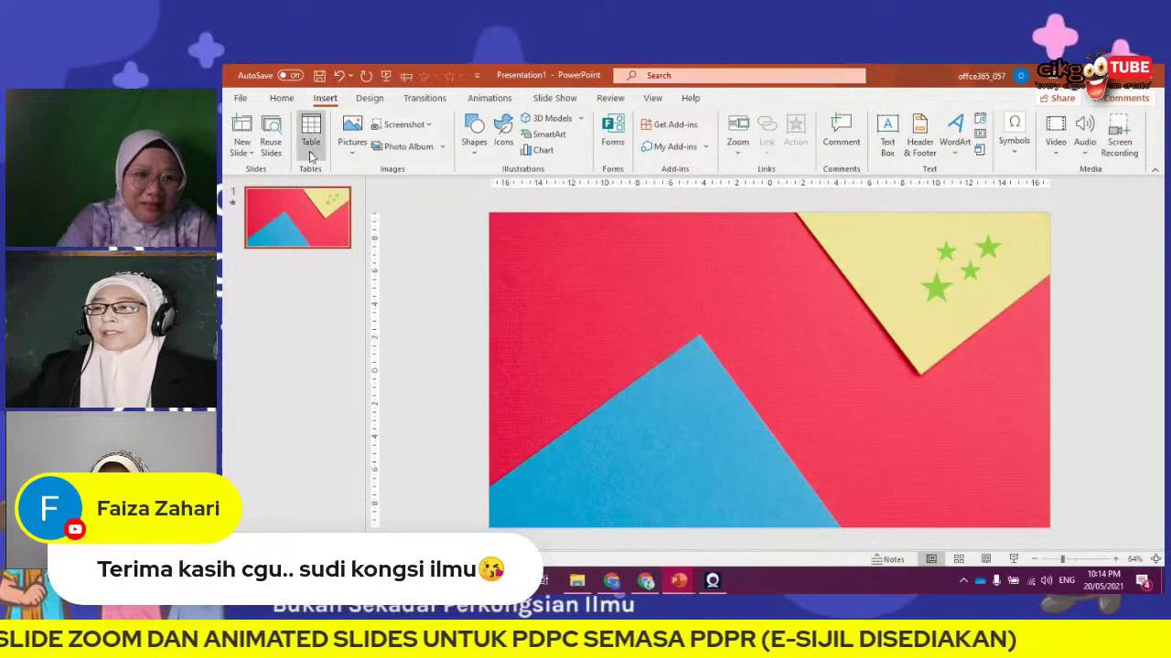
# Restart picture insertion from this device and open Downloads > Telegram Desktop
pyautogui.click(352, 147)
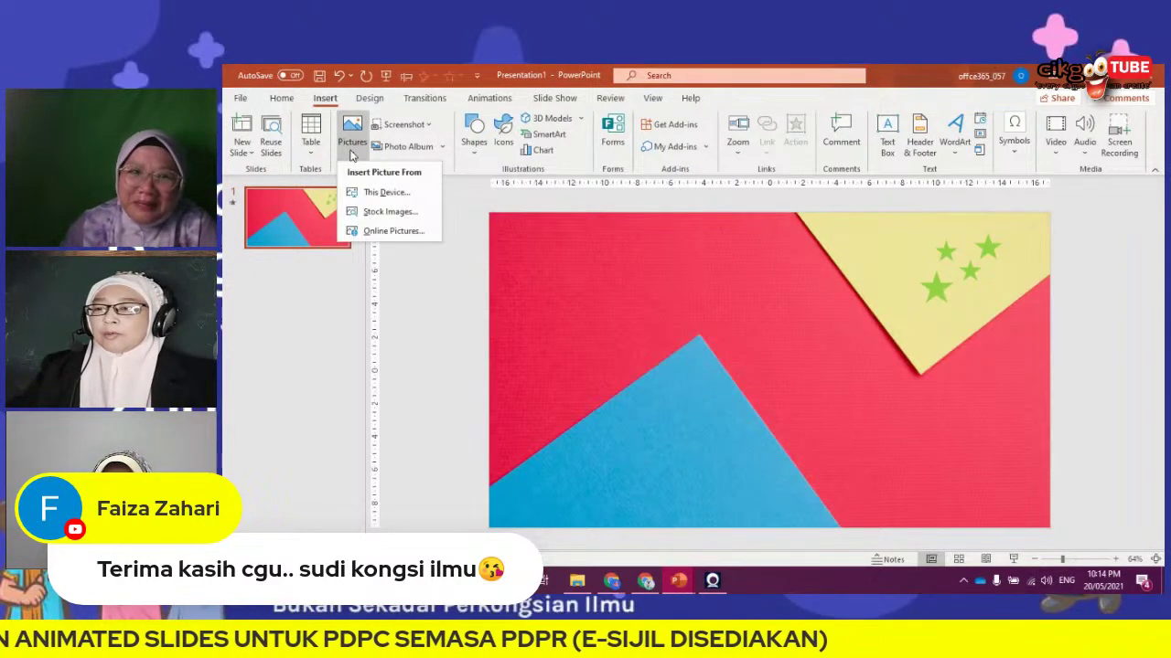
pyautogui.click(384, 192)
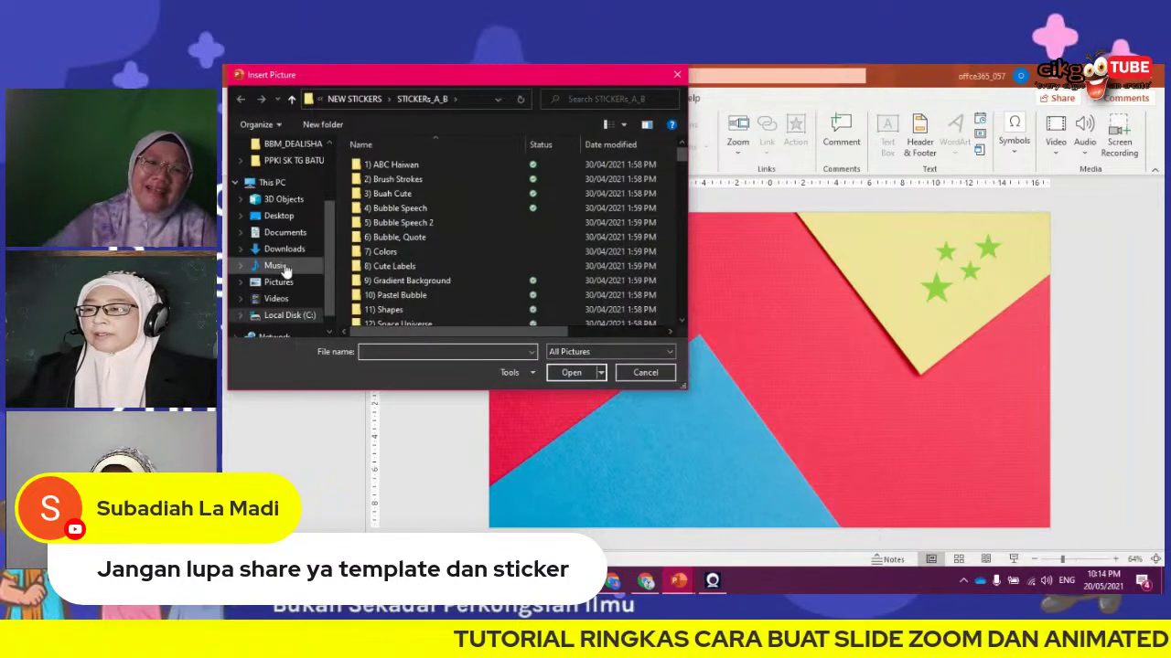
pyautogui.click(284, 248)
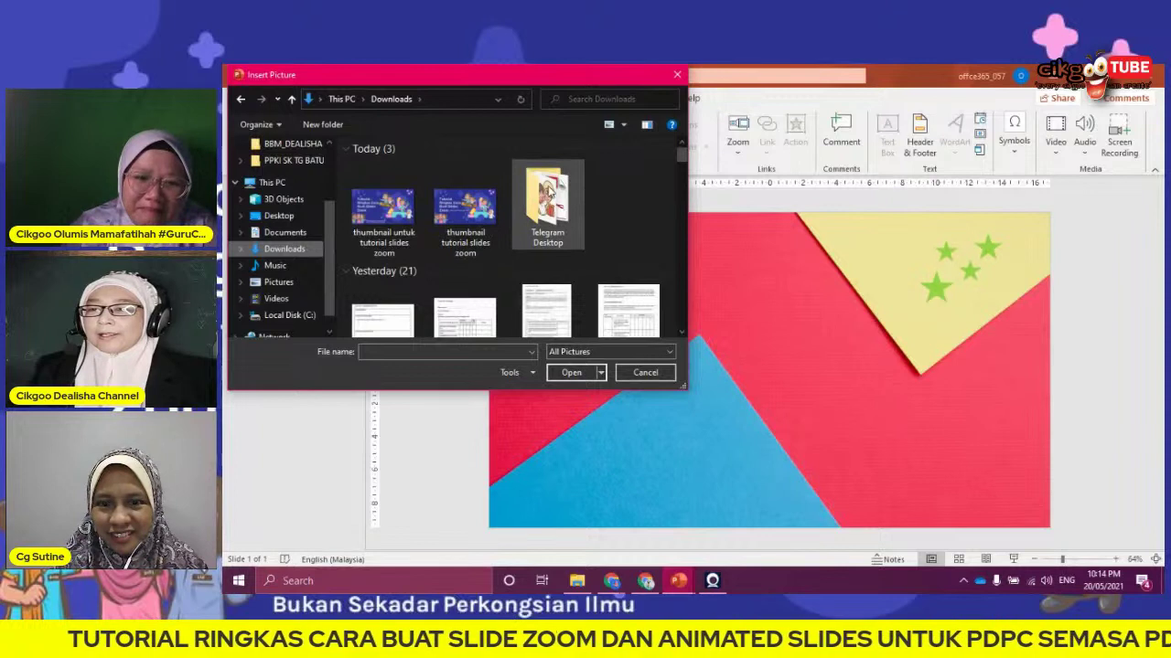
pyautogui.doubleClick(549, 192)
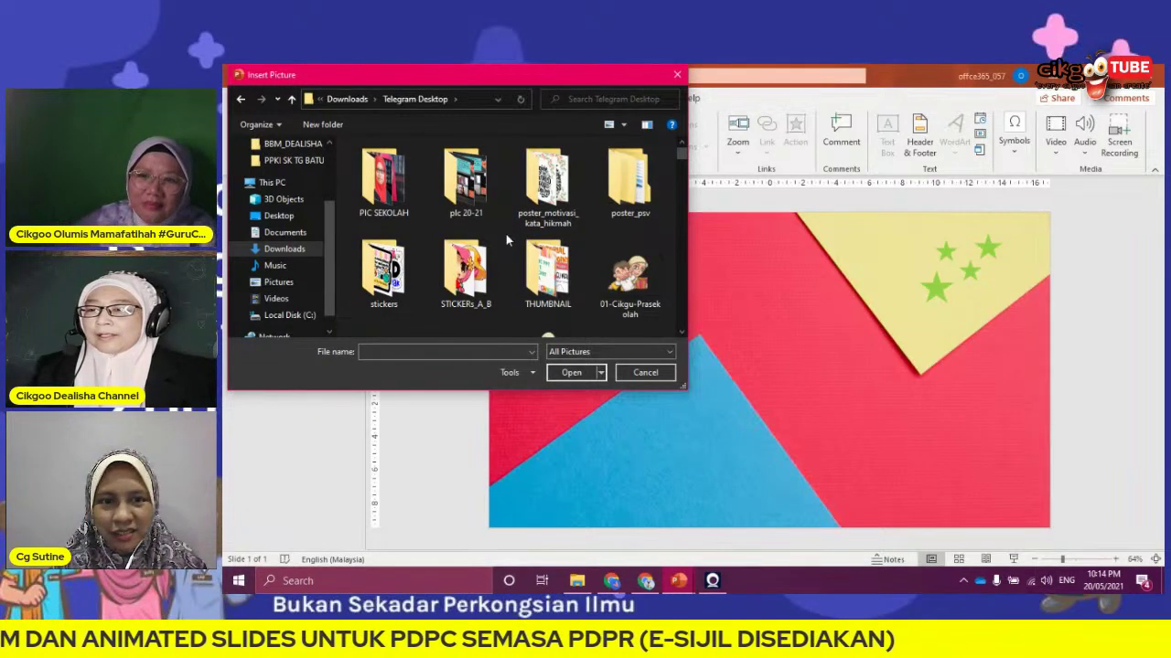
pyautogui.scroll(-1, 506, 234)
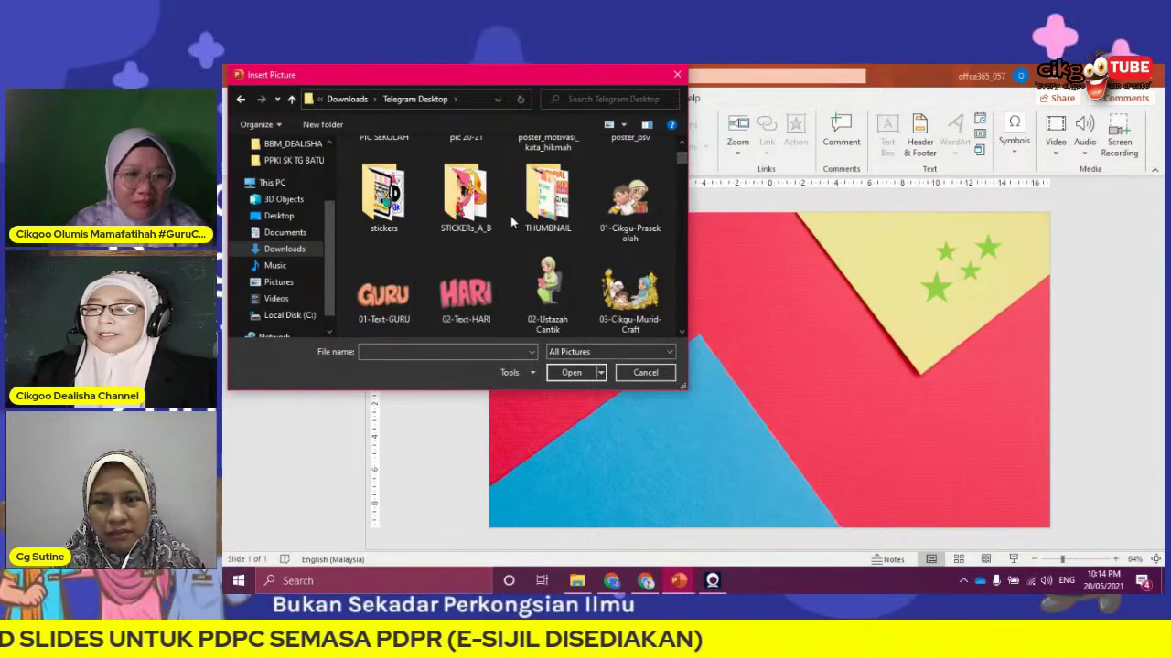
pyautogui.scroll(1, 511, 192)
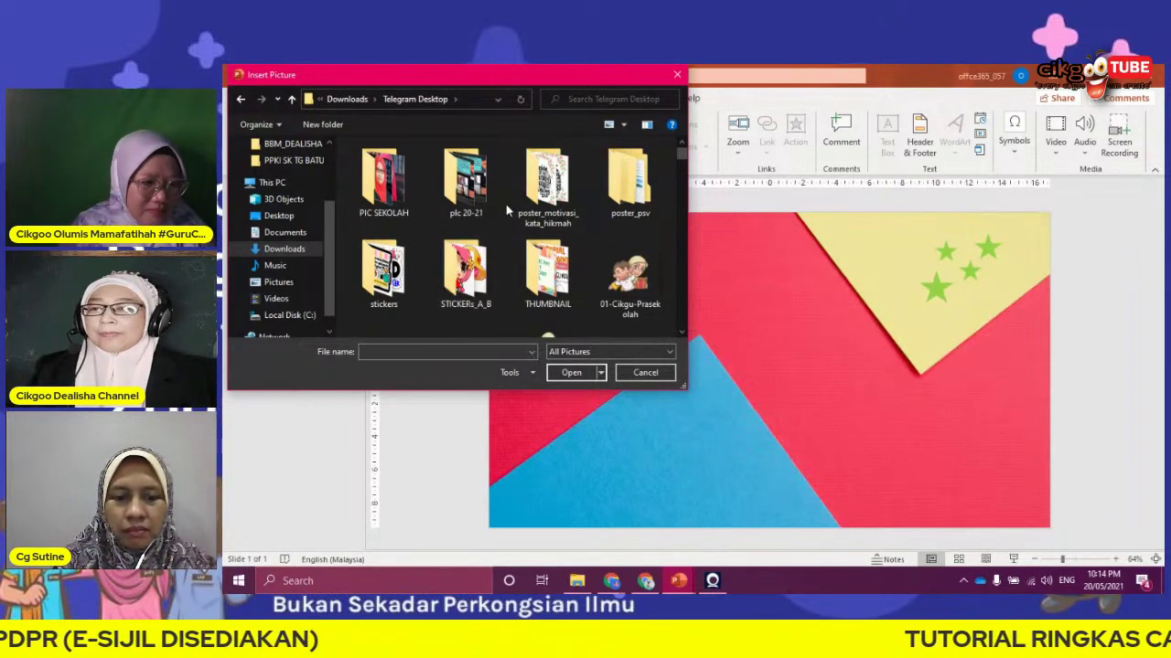
# Drill into STICKERs_A_B > 64) Vintage Flower > 64) Vintage Flower to show the flower images
pyautogui.doubleClick(465, 274)
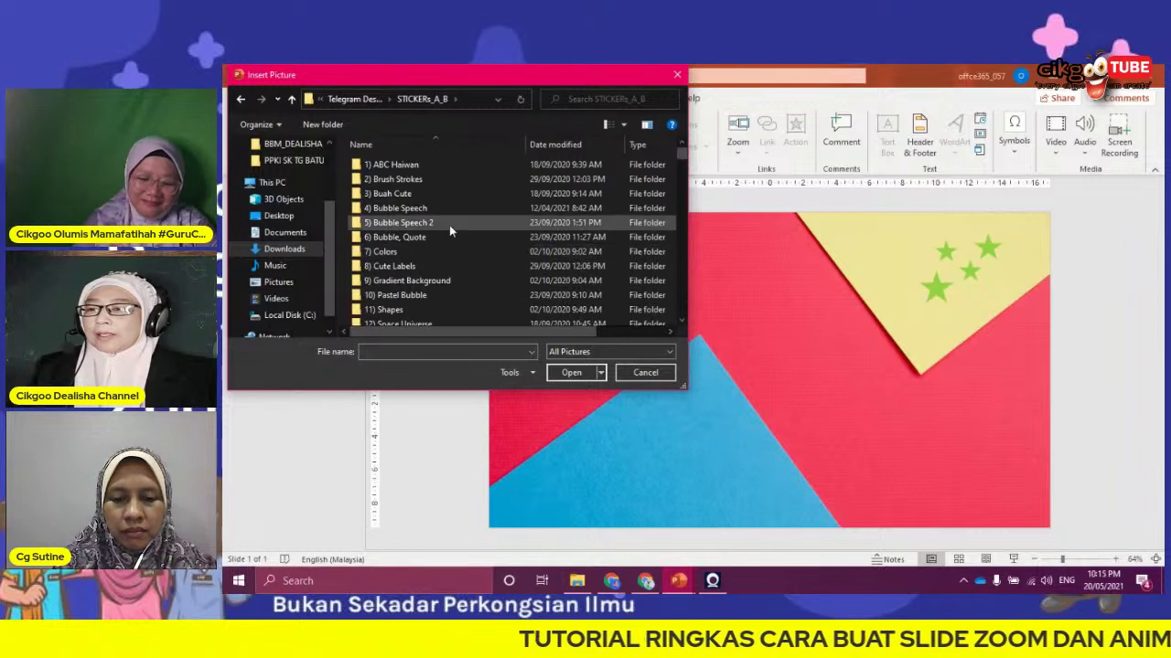
pyautogui.scroll(-1, 449, 225)
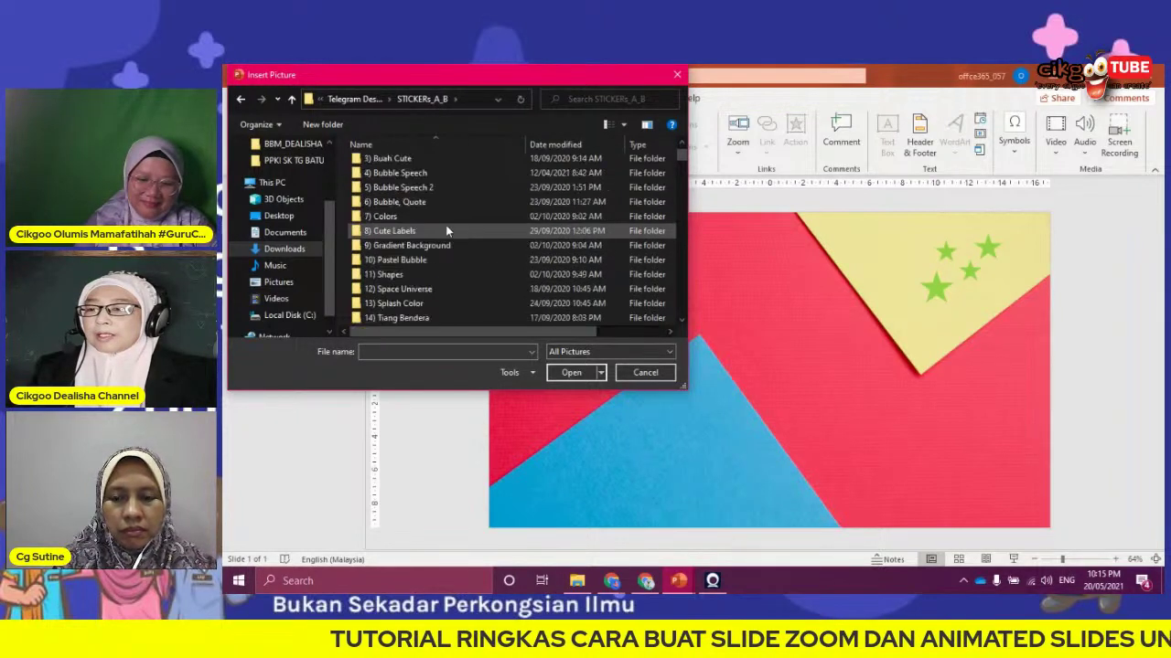
pyautogui.scroll(-3, 447, 231)
pyautogui.scroll(-2, 446, 232)
pyautogui.scroll(-1, 446, 231)
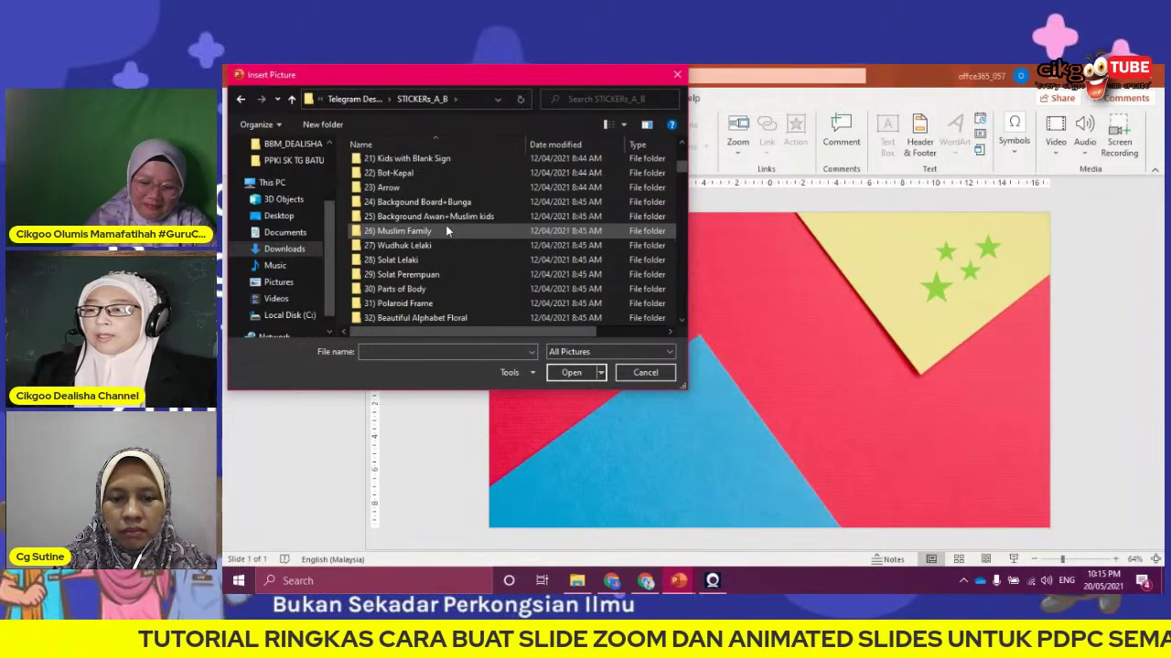
pyautogui.scroll(-2, 446, 232)
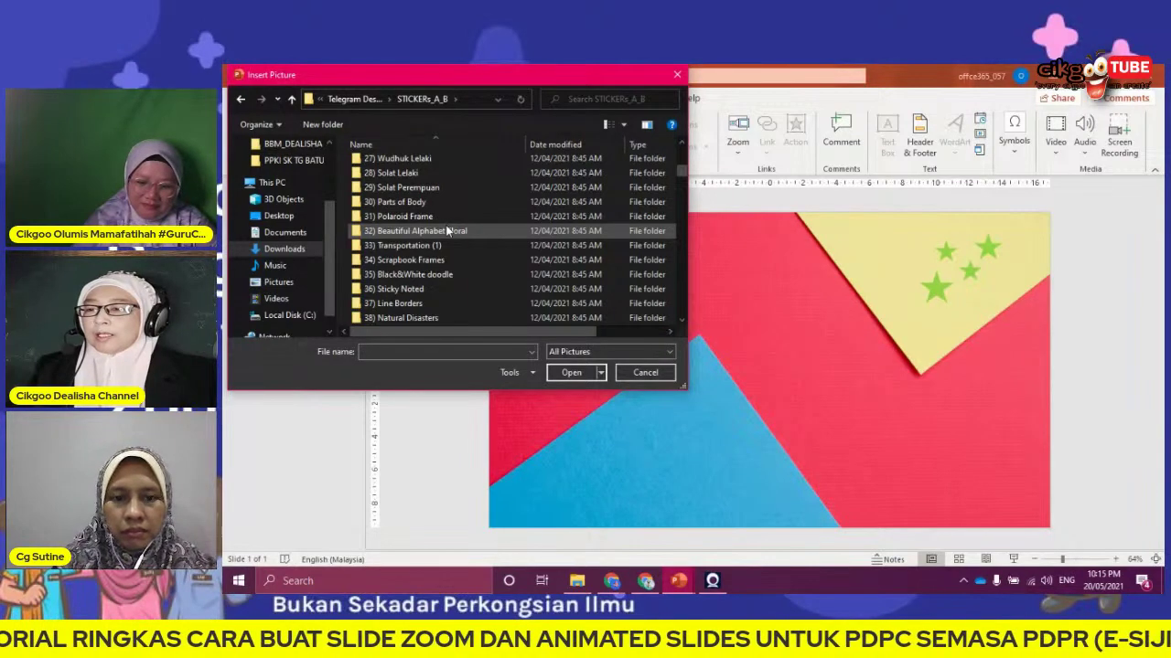
pyautogui.scroll(-1, 447, 235)
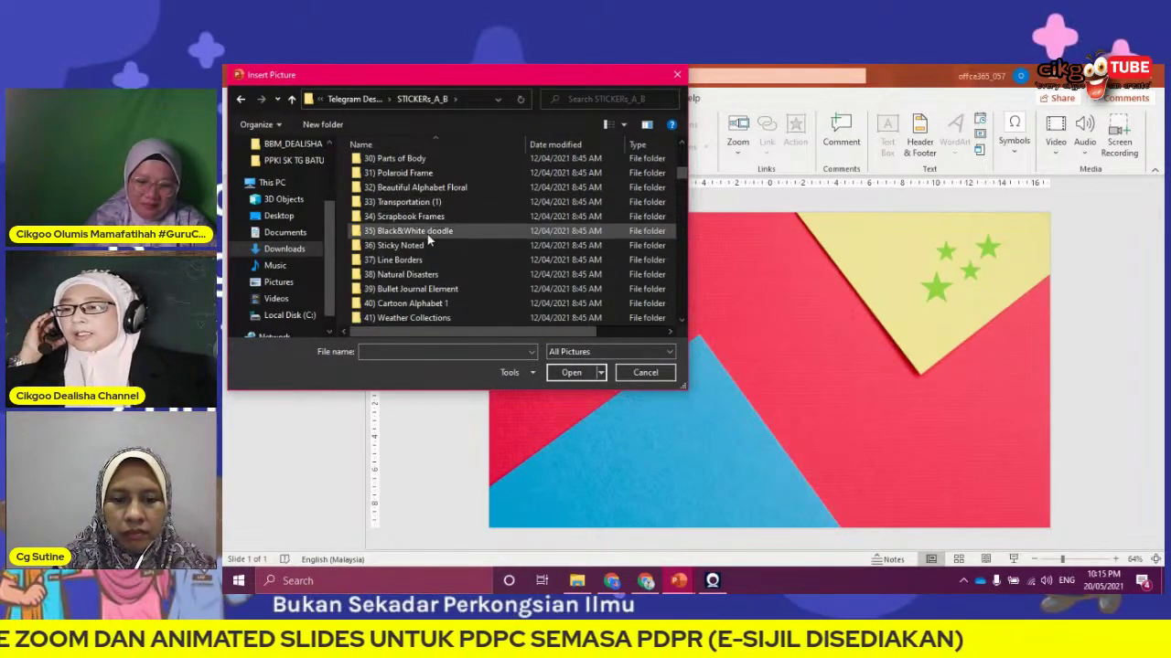
pyautogui.scroll(-1, 432, 233)
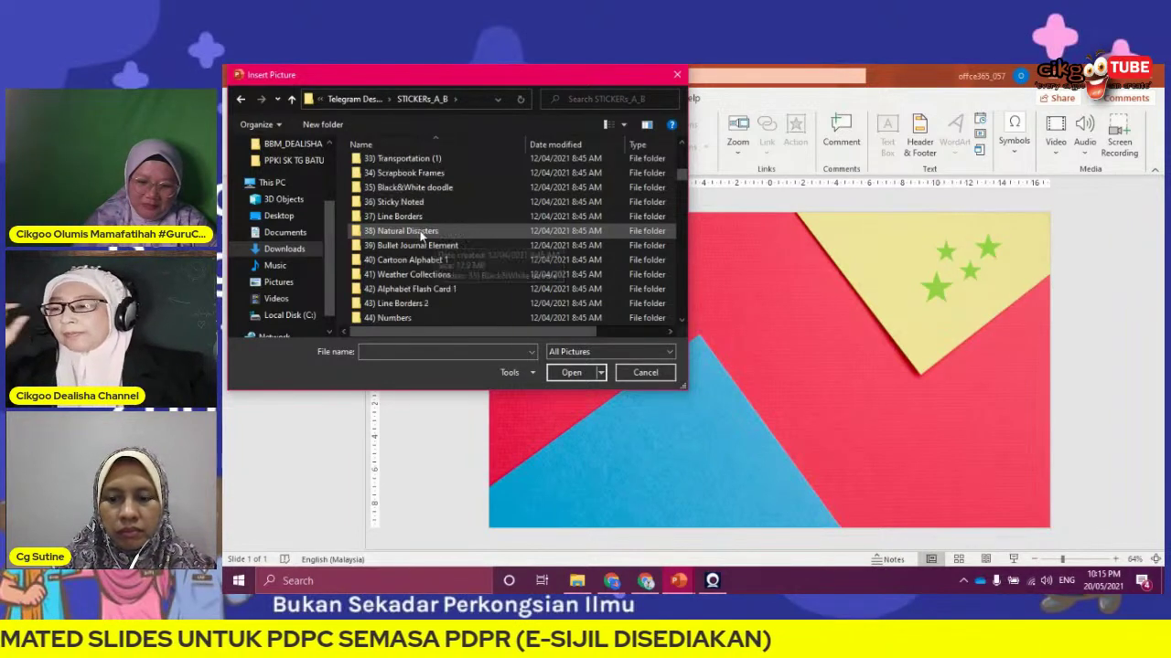
pyautogui.scroll(-1, 442, 260)
pyautogui.scroll(-1, 424, 236)
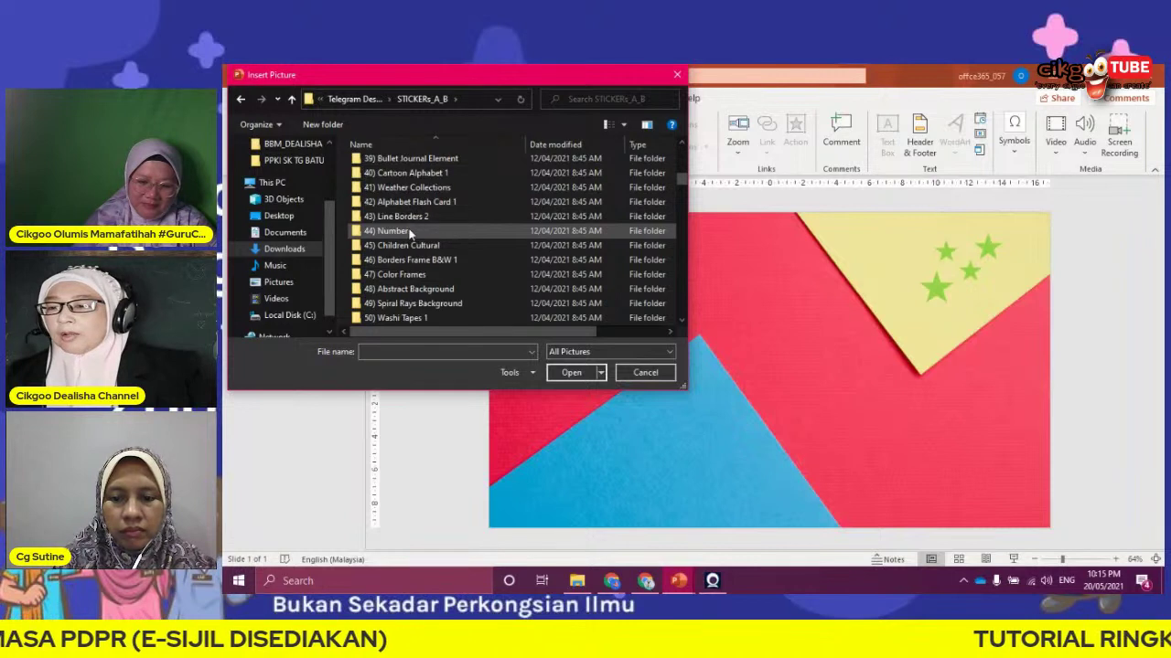
pyautogui.scroll(-1, 406, 262)
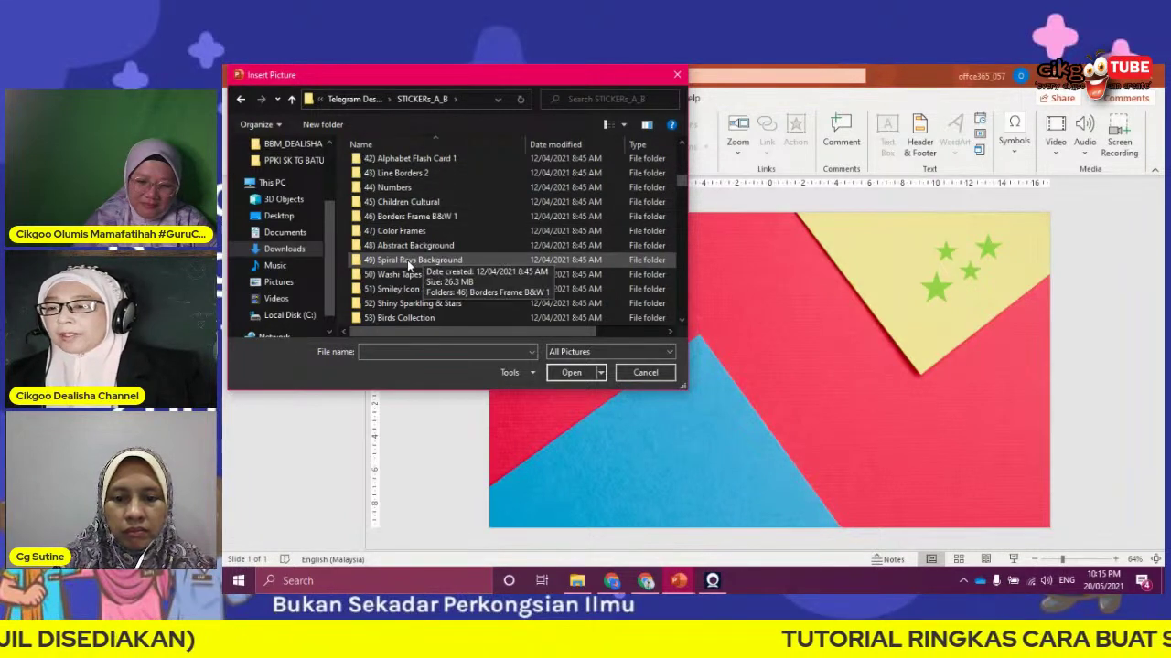
pyautogui.scroll(-1, 416, 242)
pyautogui.scroll(-1, 416, 239)
pyautogui.scroll(-1, 416, 241)
pyautogui.scroll(-2, 417, 240)
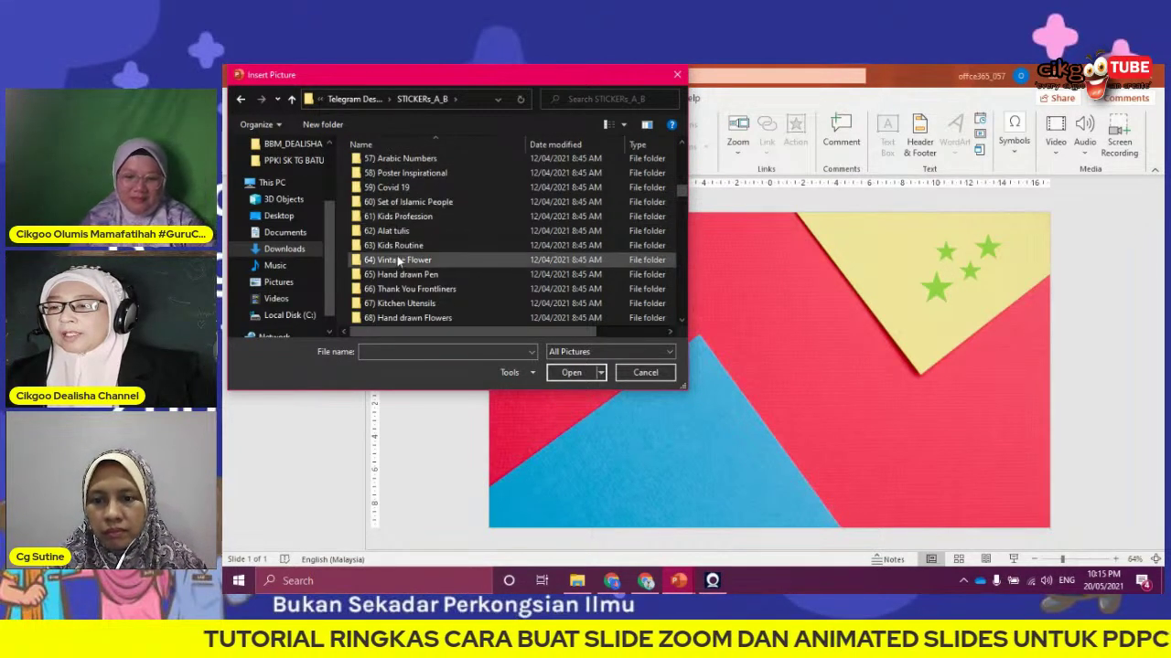
pyautogui.doubleClick(395, 262)
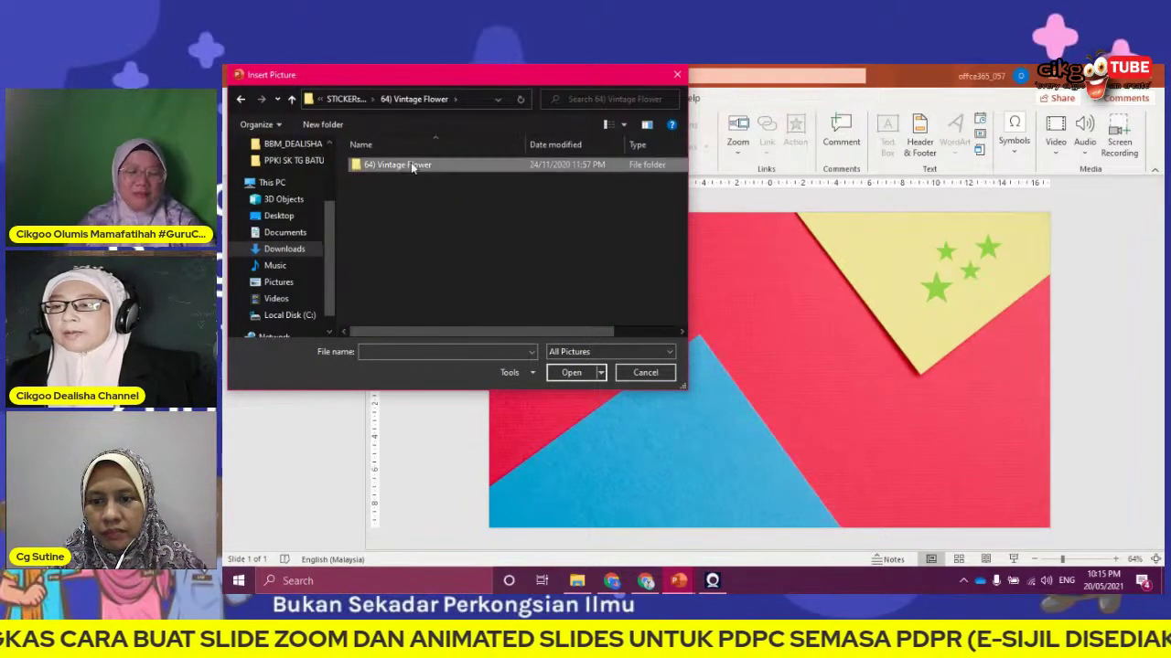
pyautogui.doubleClick(437, 166)
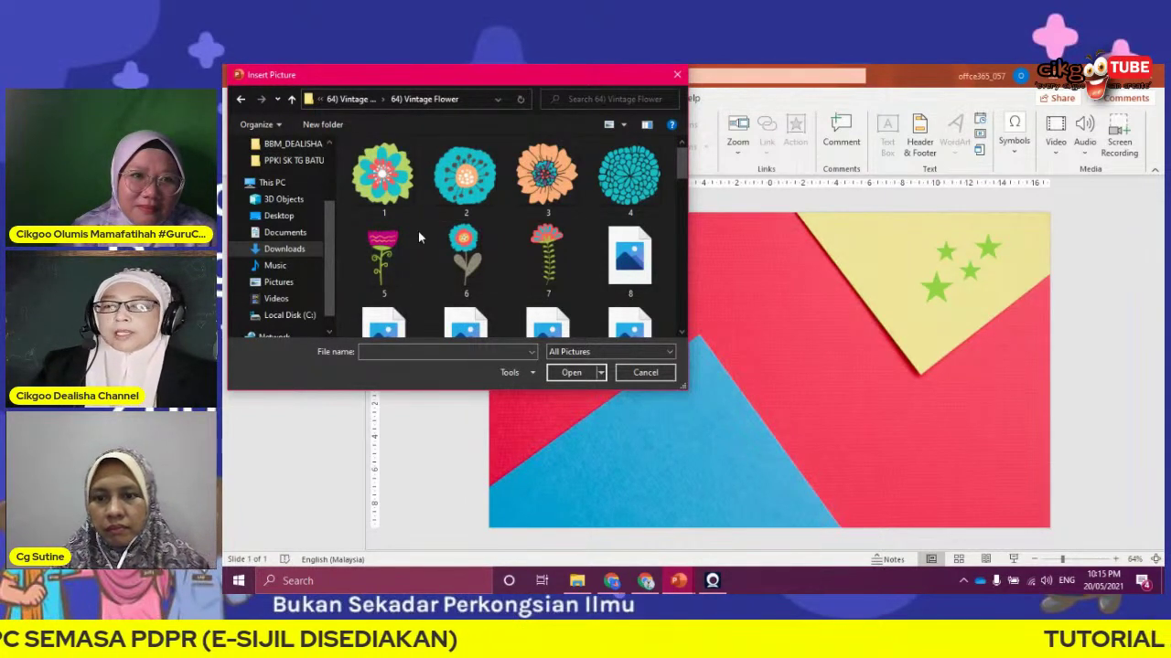
# Insert Vintage Flower image 1 onto the slide and close the Design Ideas pane
pyautogui.doubleClick(384, 178)
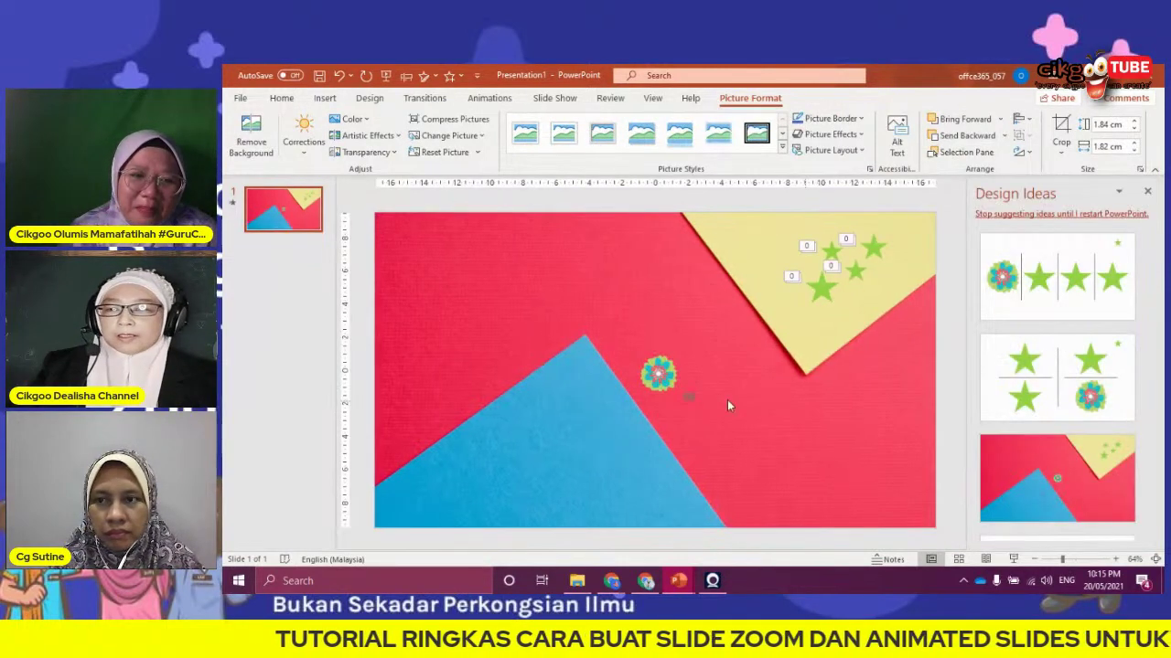
pyautogui.click(677, 378)
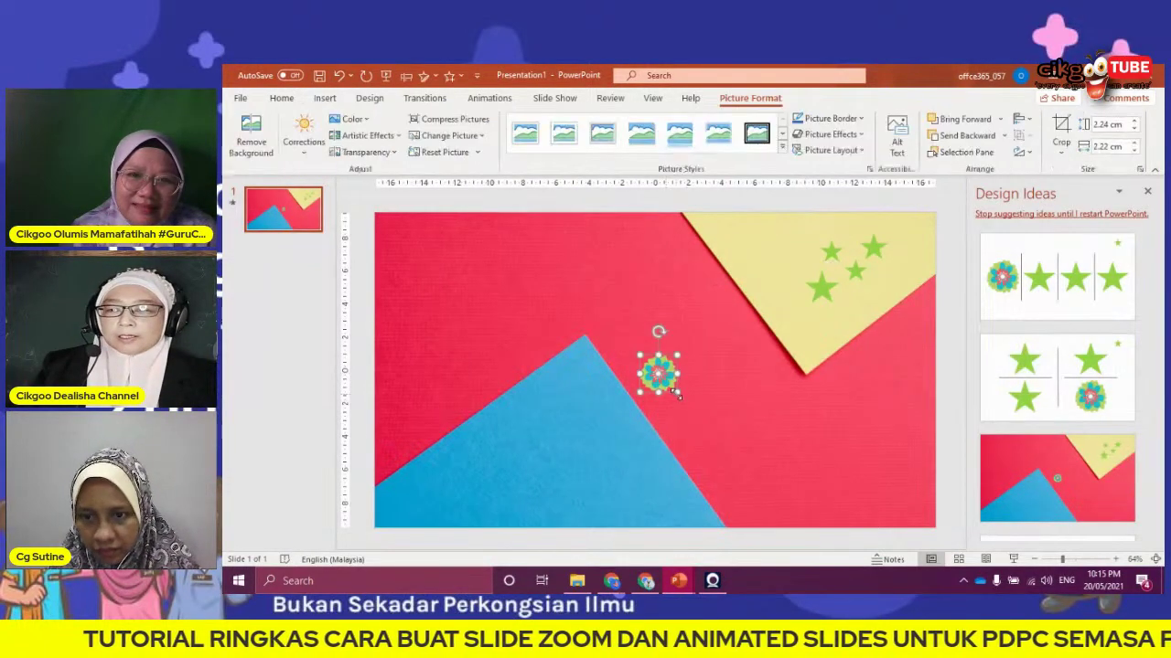
pyautogui.click(695, 411)
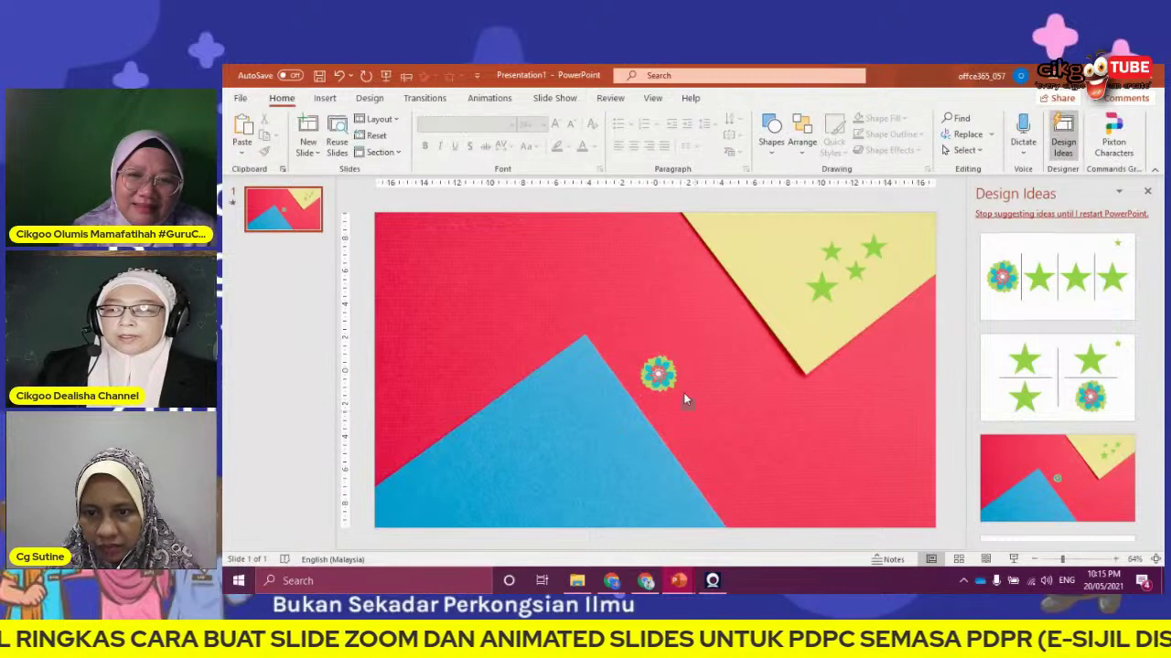
pyautogui.click(660, 375)
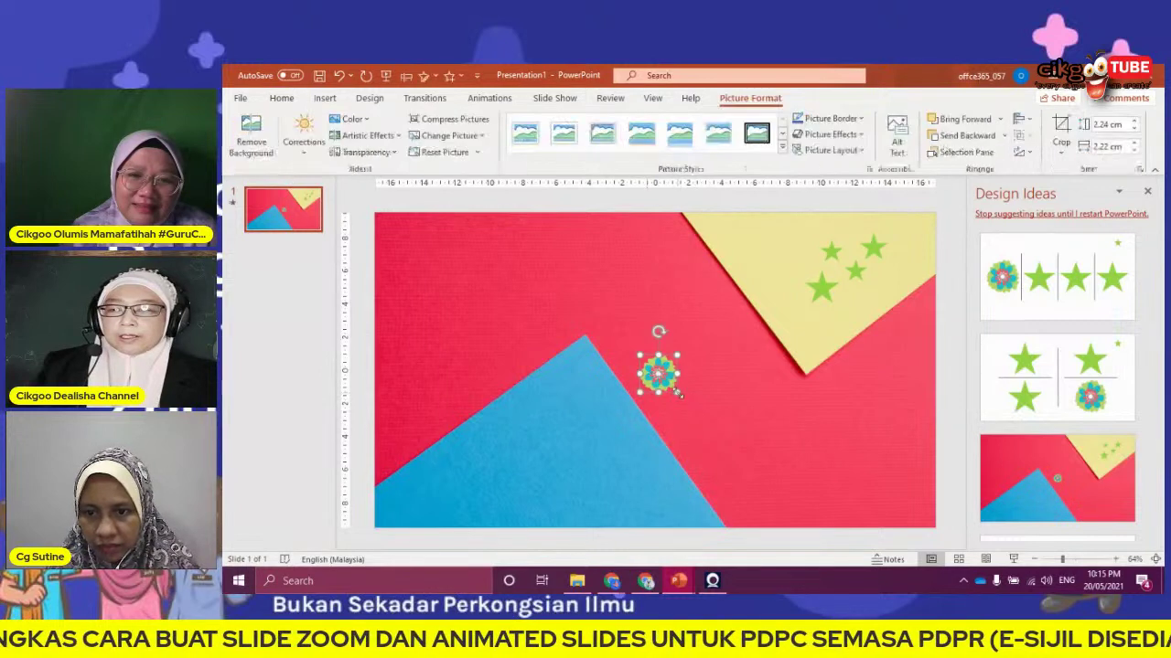
pyautogui.click(818, 360)
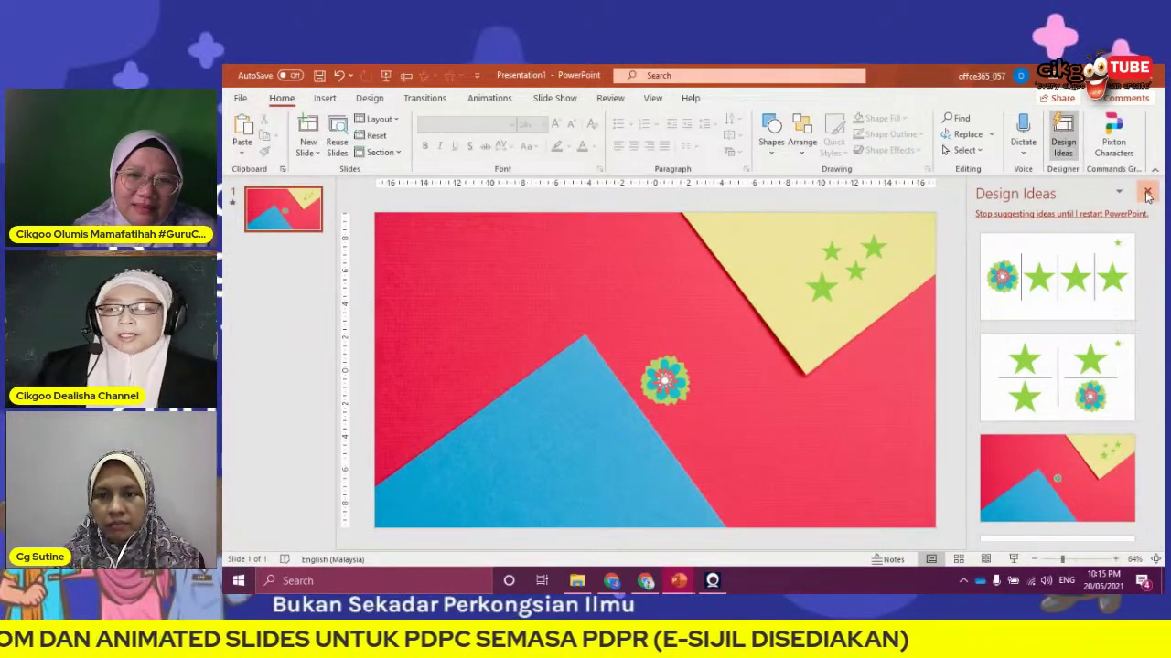
pyautogui.click(1148, 194)
# Move the flower to the blue paper's bottom-left corner and shrink it slightly
pyautogui.click(777, 380)
pyautogui.moveTo(777, 381)
pyautogui.mouseDown()
pyautogui.moveTo(546, 472)
pyautogui.moveTo(533, 494)
pyautogui.mouseUp()
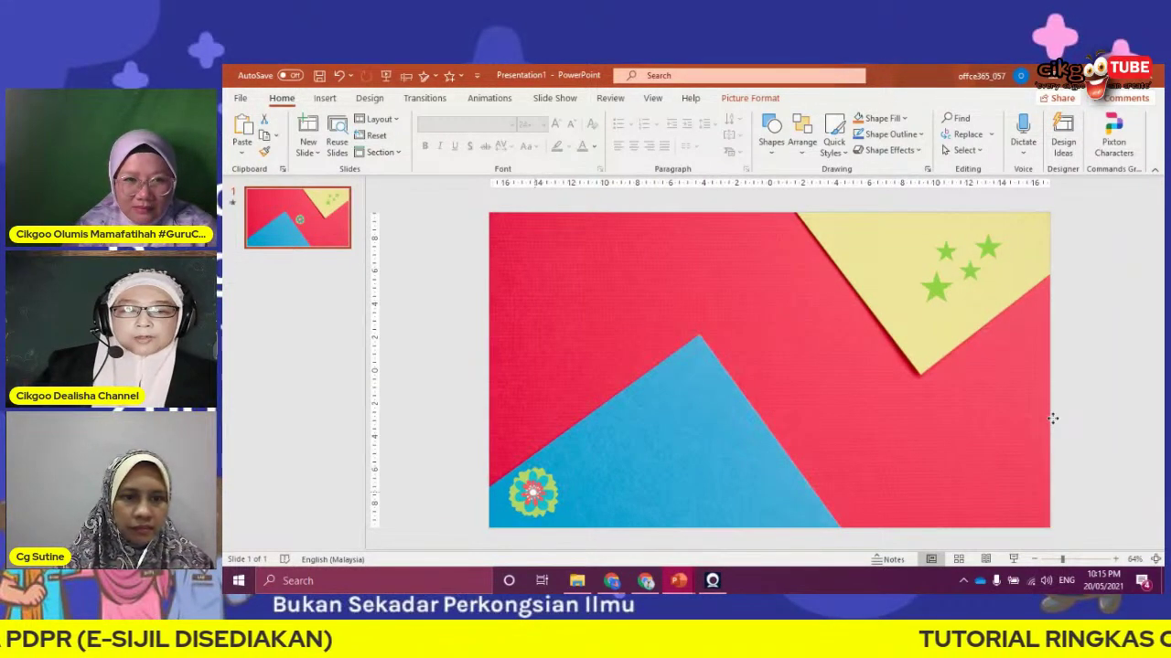
pyautogui.click(1052, 559)
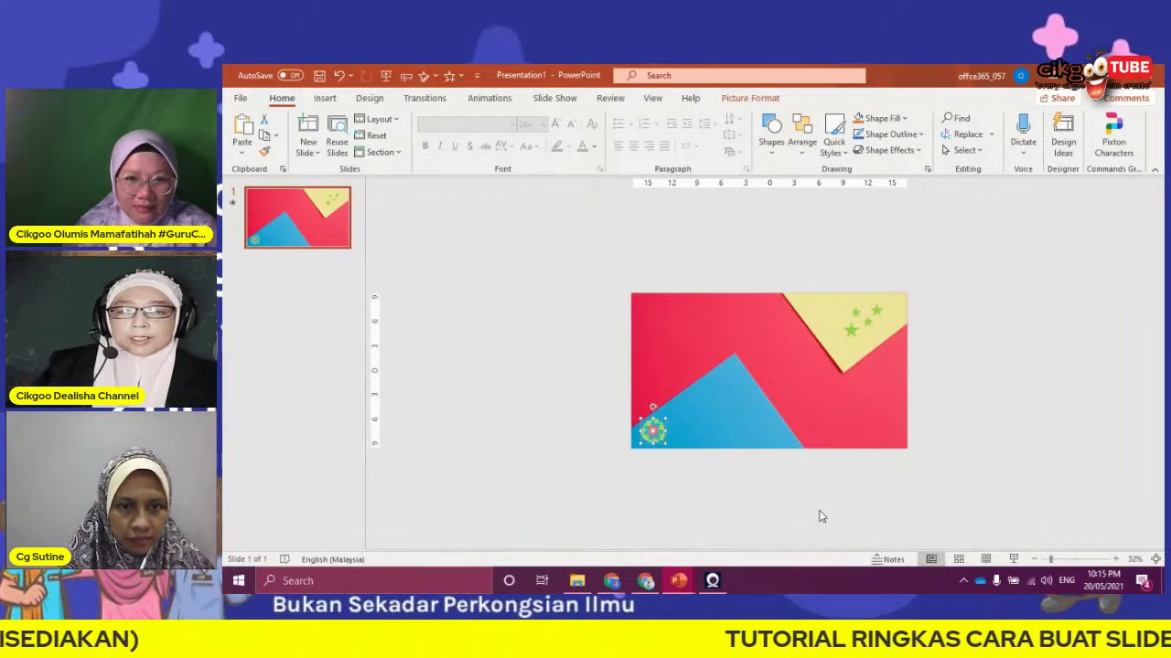
pyautogui.keyDown('ctrl'); pyautogui.scroll(3, 650, 470); pyautogui.keyUp('ctrl')
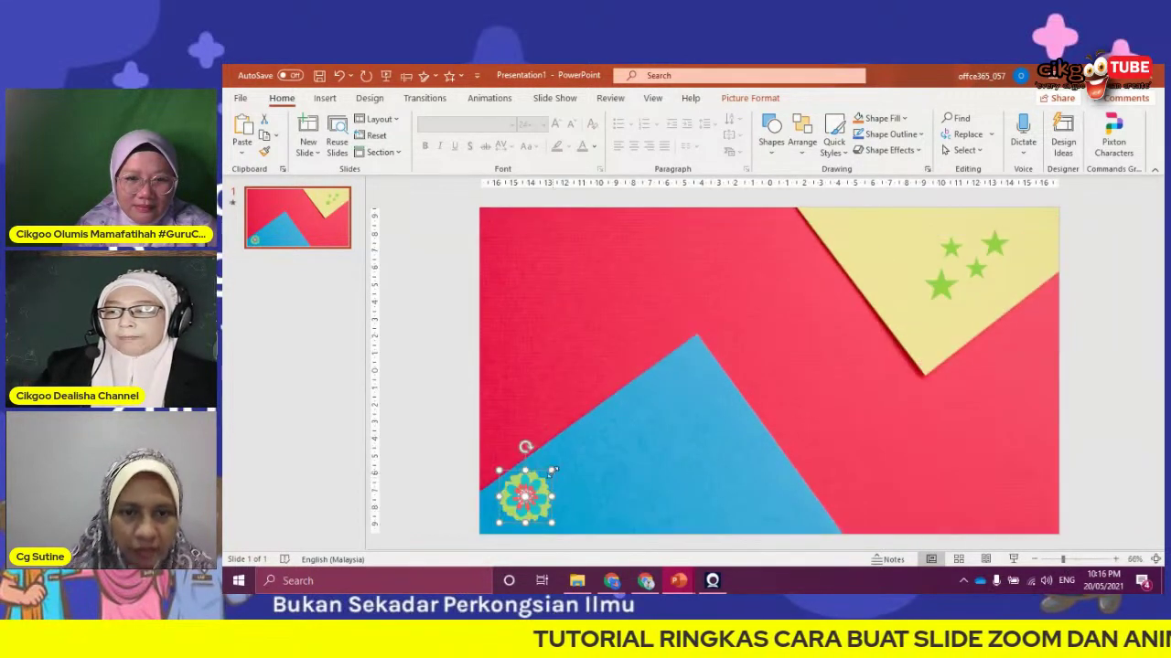
pyautogui.moveTo(550, 472); pyautogui.dragTo(545, 478)
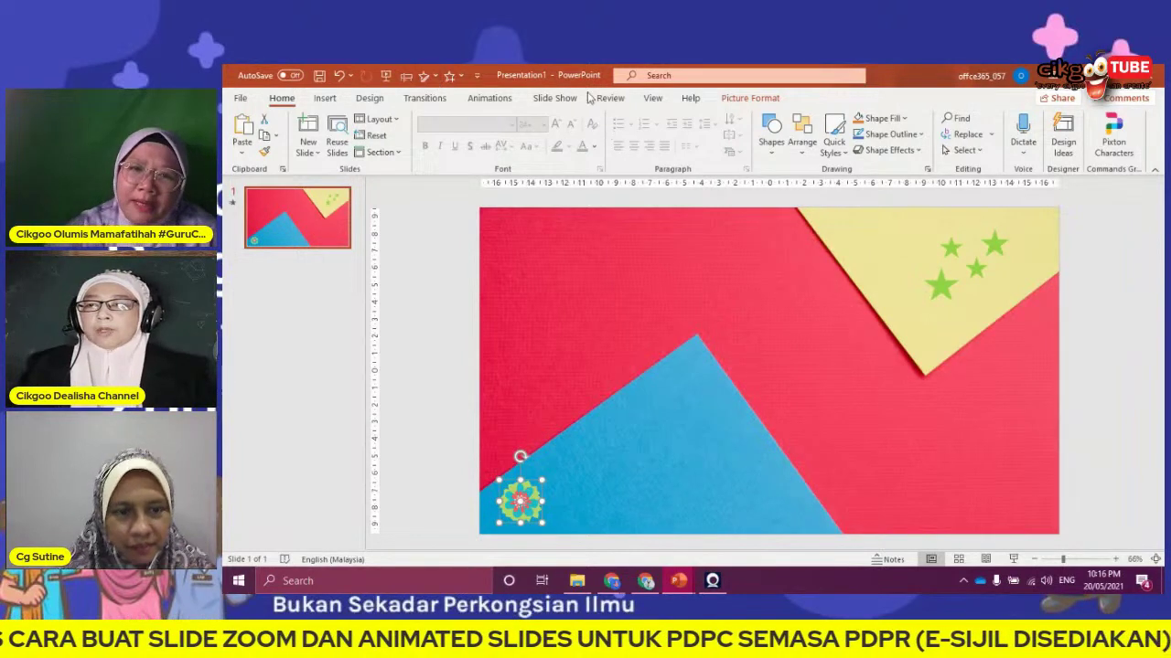
pyautogui.click(481, 100)
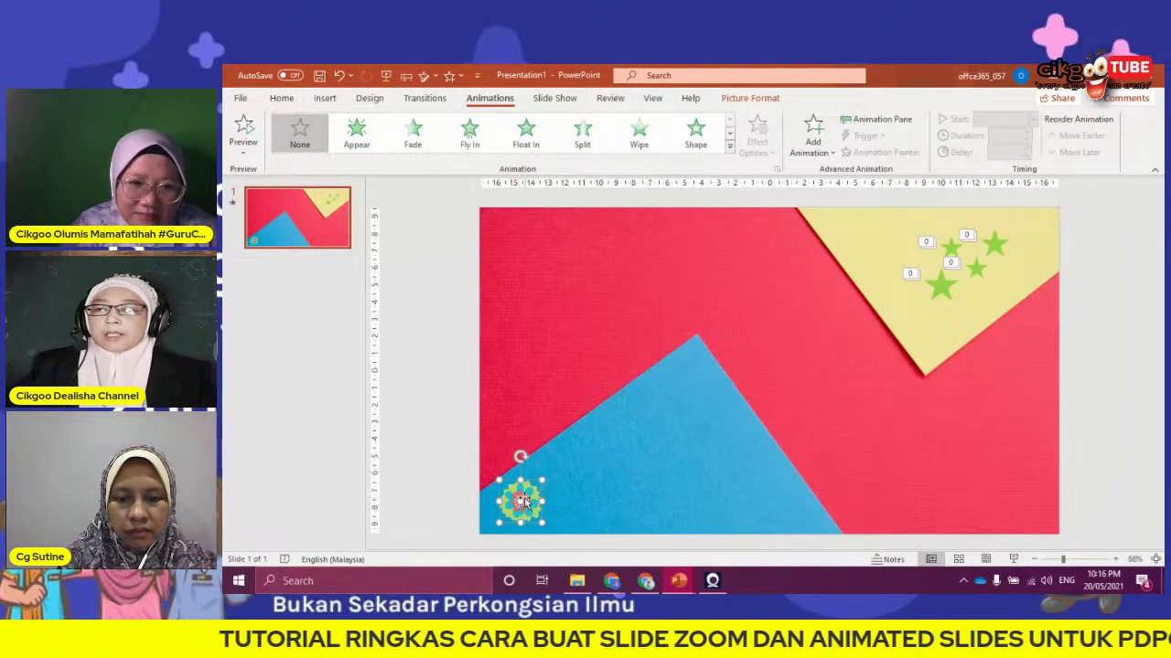
# Add a Spin emphasis animation to the flower, starting With Previous
pyautogui.click(822, 136)
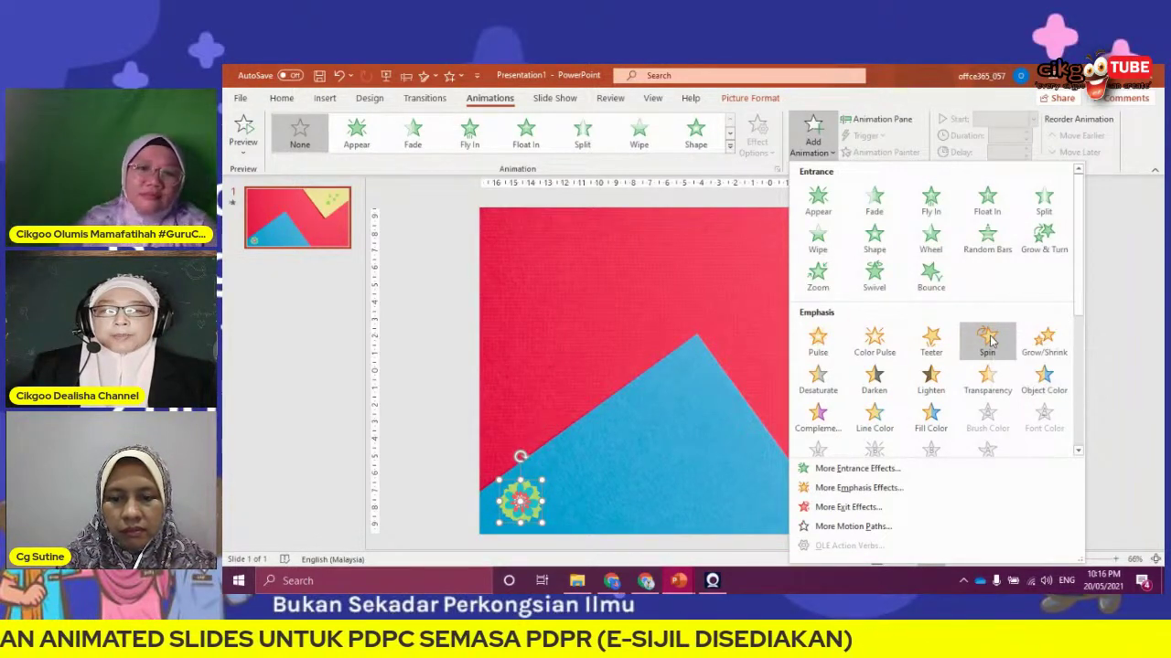
pyautogui.click(987, 340)
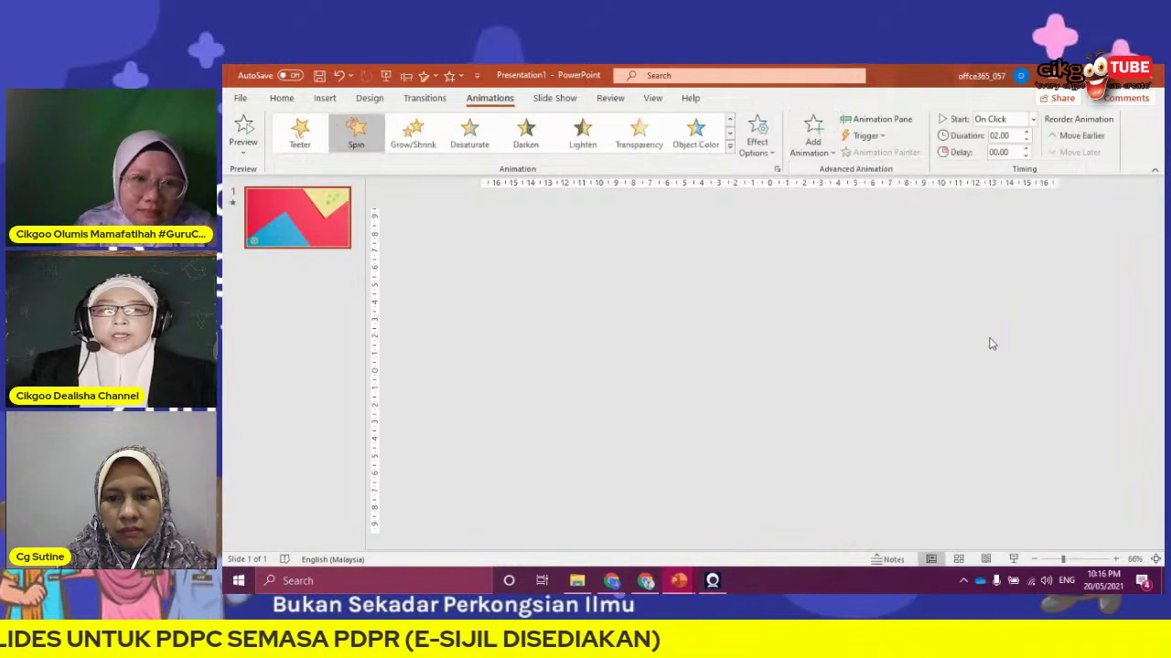
pyautogui.click(1026, 120)
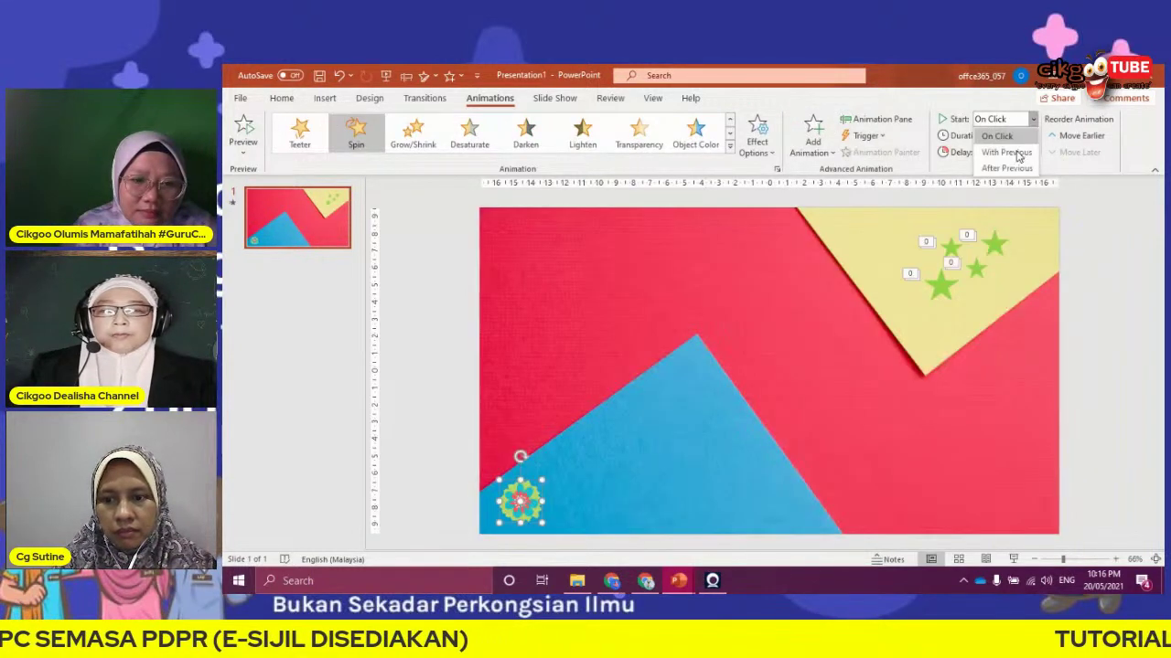
pyautogui.click(1017, 152)
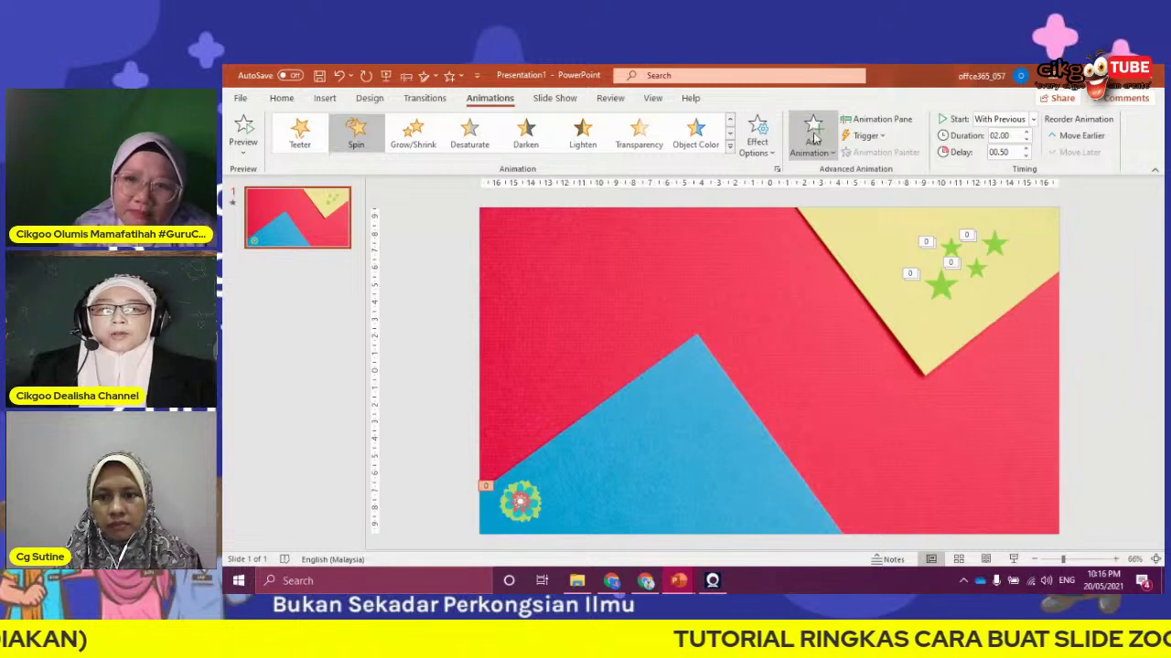
# Set the Picture 9 spin duration to 3 seconds in its Timing options
pyautogui.click(887, 120)
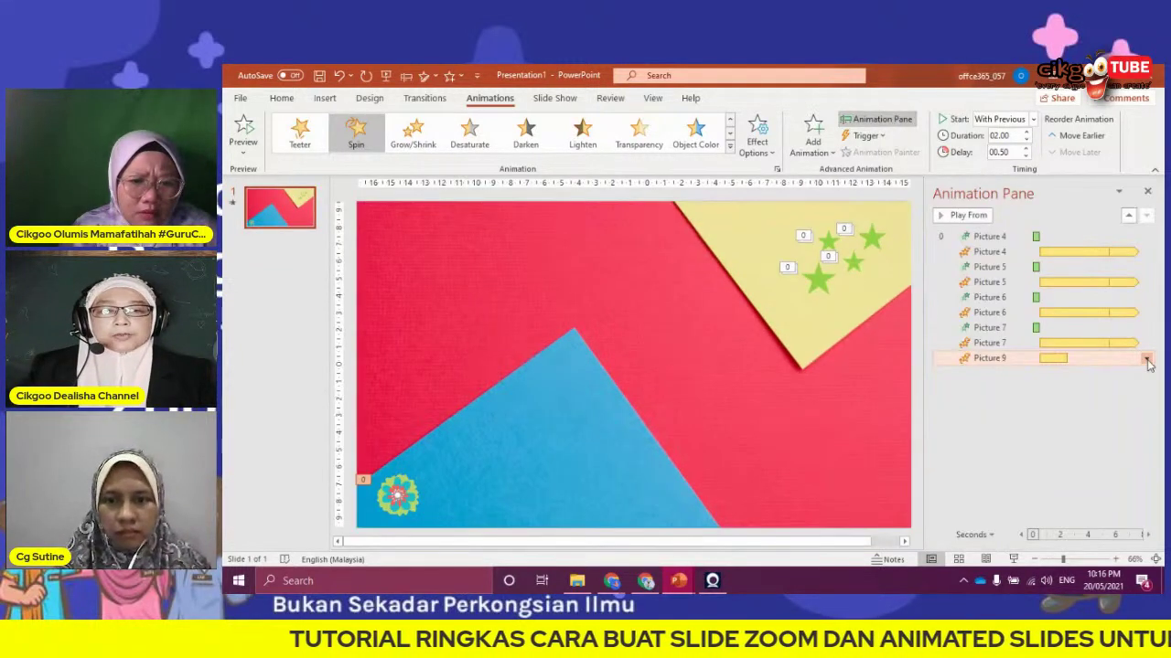
pyautogui.click(1146, 358)
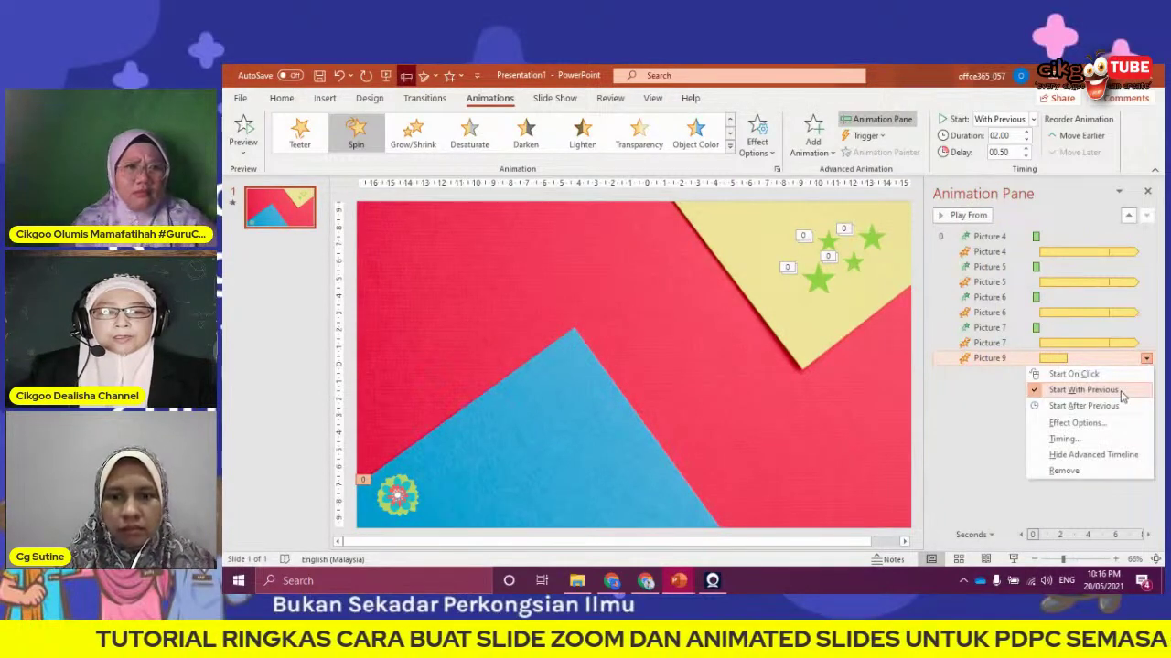
pyautogui.click(1120, 391)
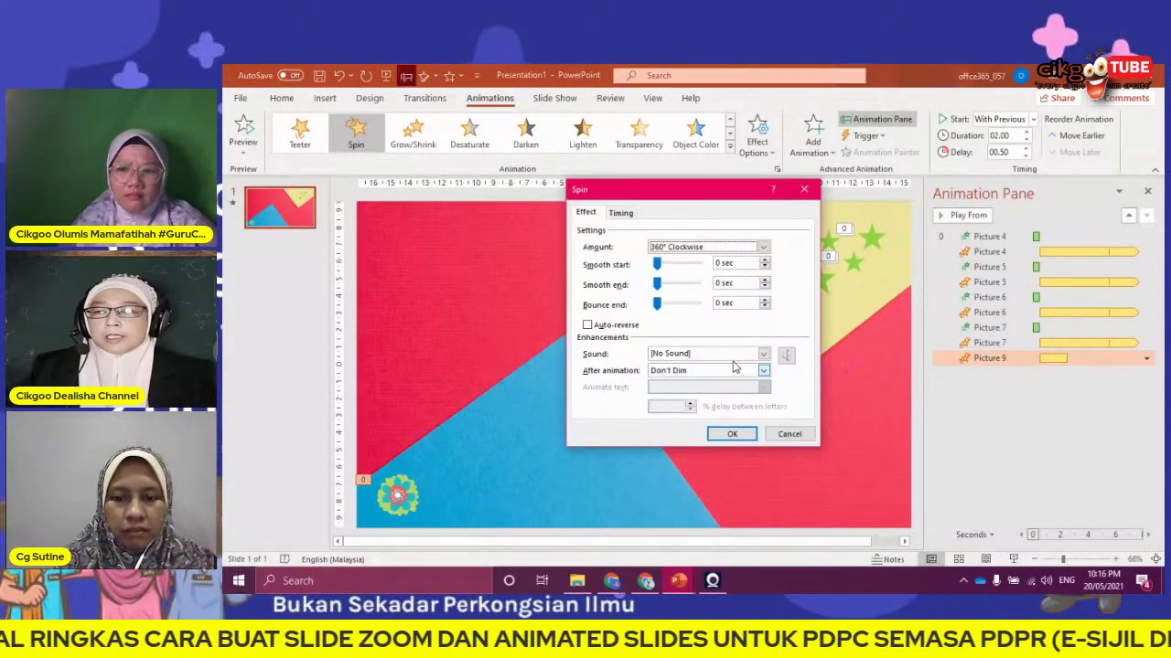
pyautogui.click(620, 212)
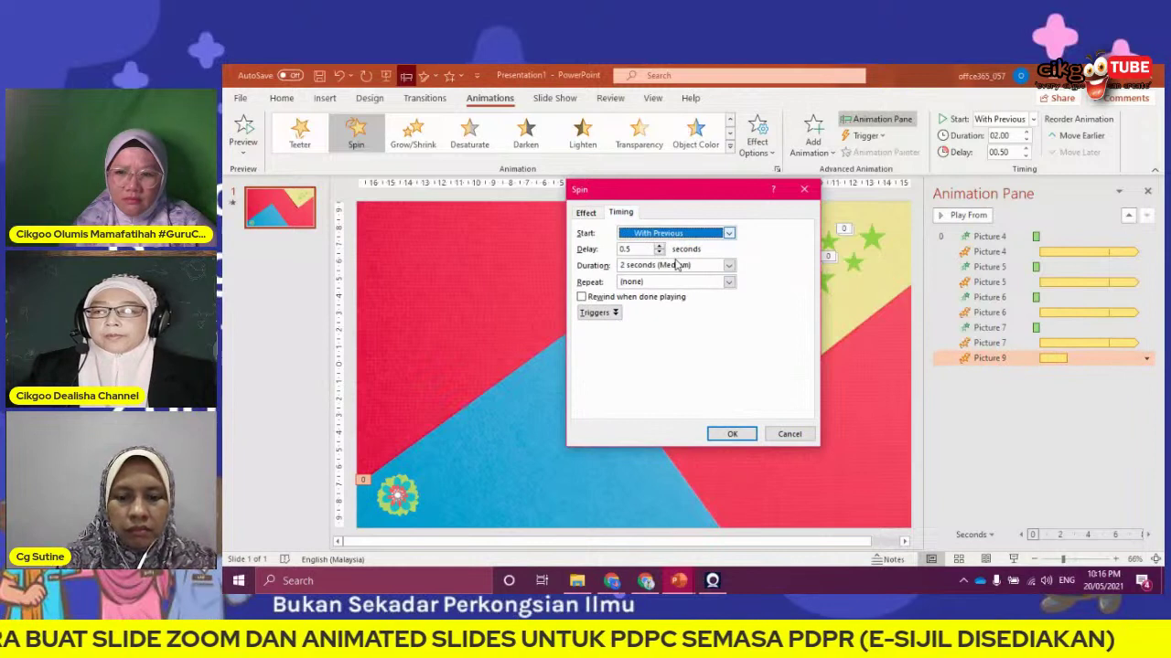
pyautogui.click(729, 265)
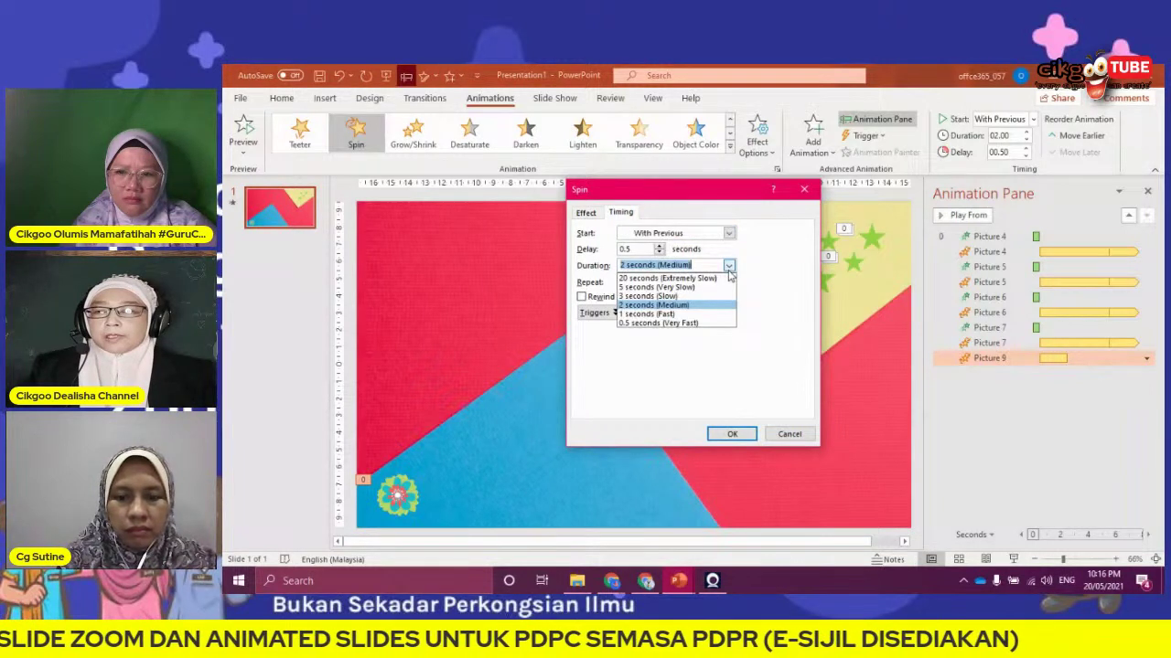
pyautogui.click(650, 295)
pyautogui.click(735, 435)
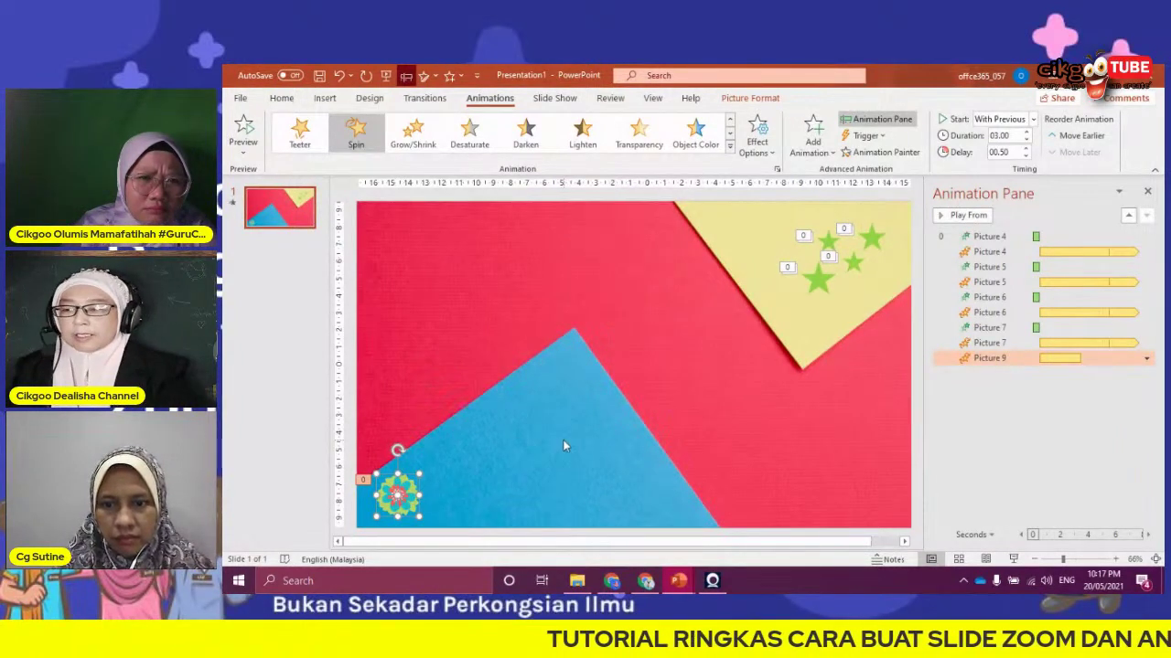
# Duplicate the flower with Ctrl+D, shift the copy up-right, and duplicate it again
pyautogui.hotkey('ctrl', 'd')
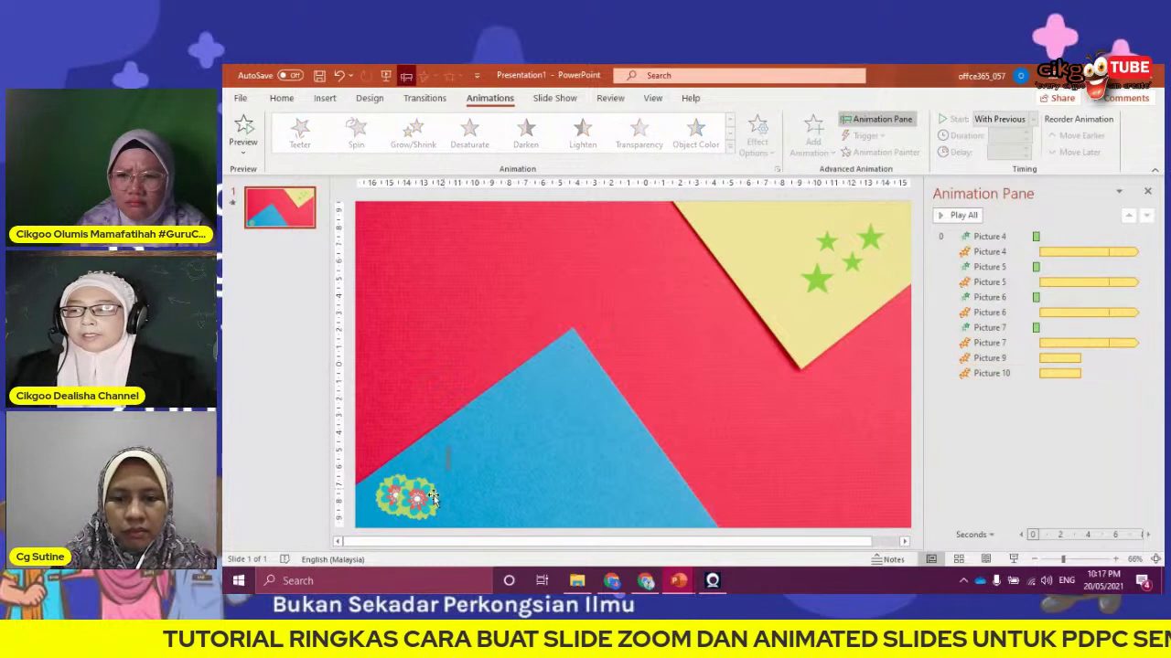
pyautogui.moveTo(434, 497); pyautogui.dragTo(448, 455)
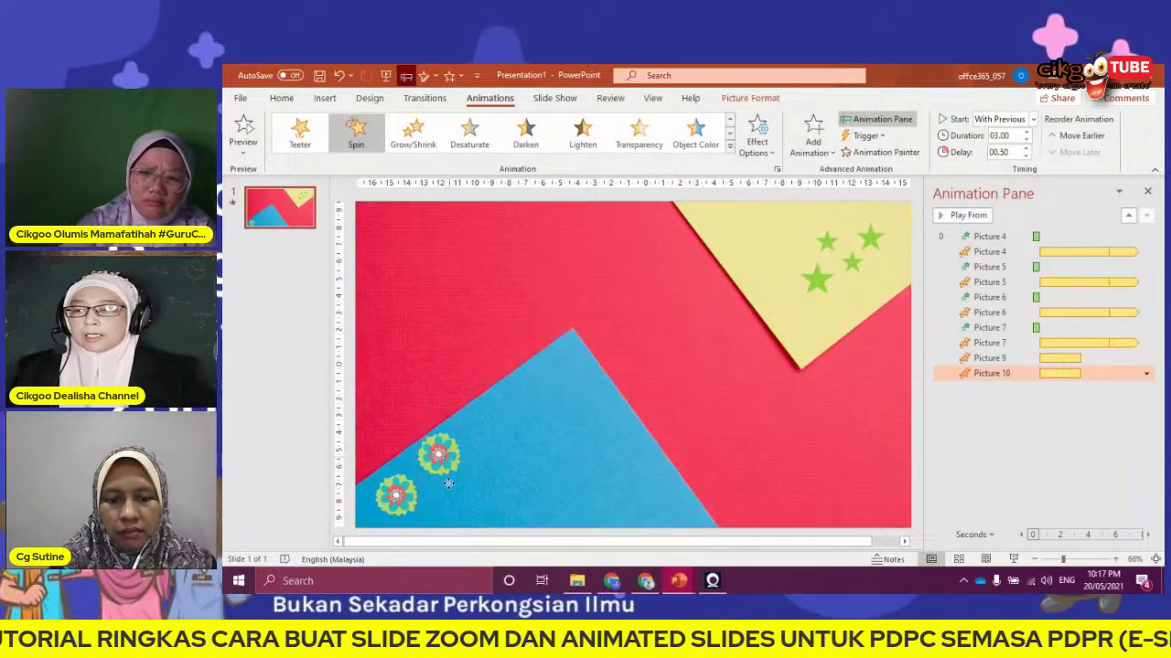
pyautogui.click(485, 450)
pyautogui.click(453, 454)
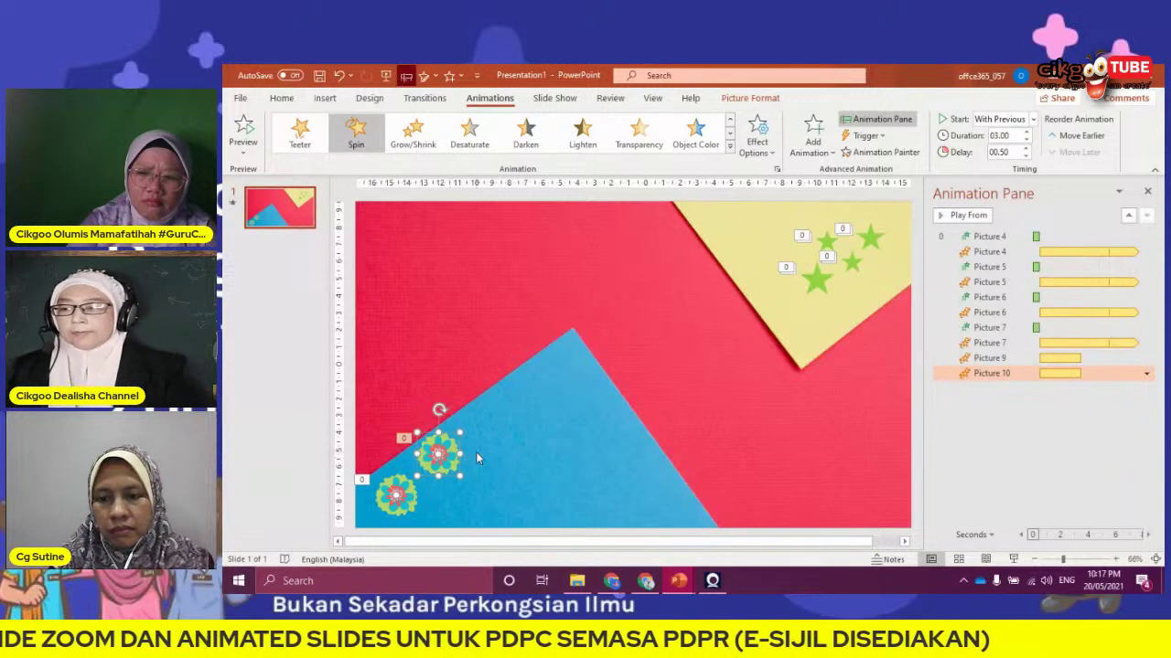
pyautogui.hotkey('ctrl', 'd')
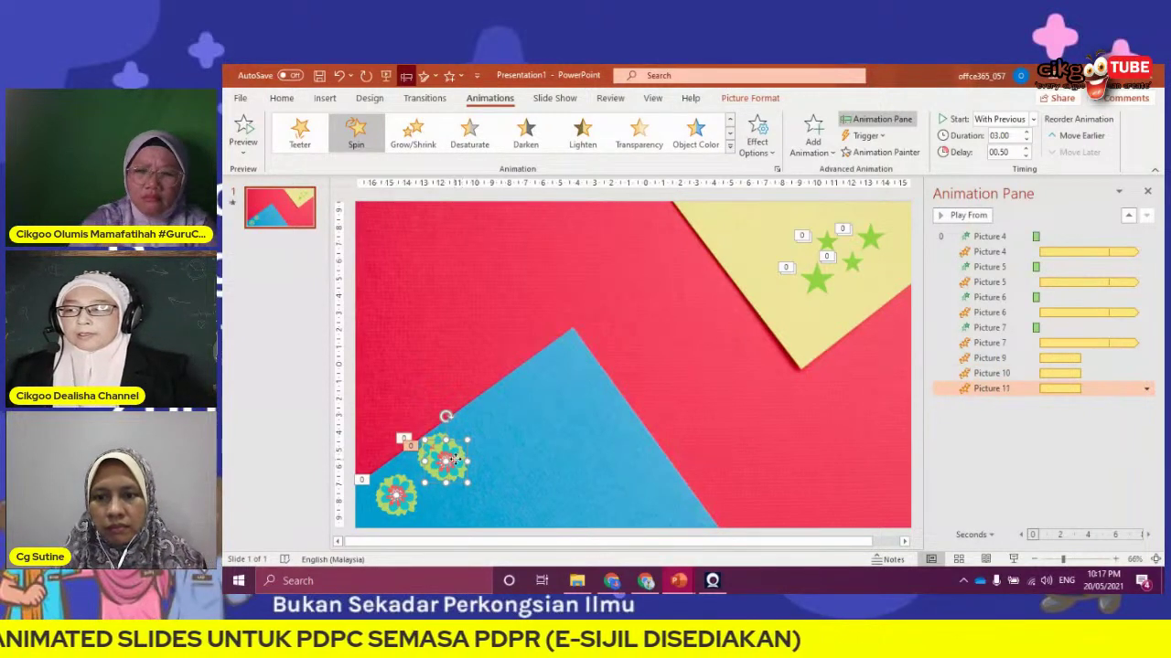
# Place the third flower beside the first, nudge the top one left, and close the side panes
pyautogui.doubleClick(455, 460)
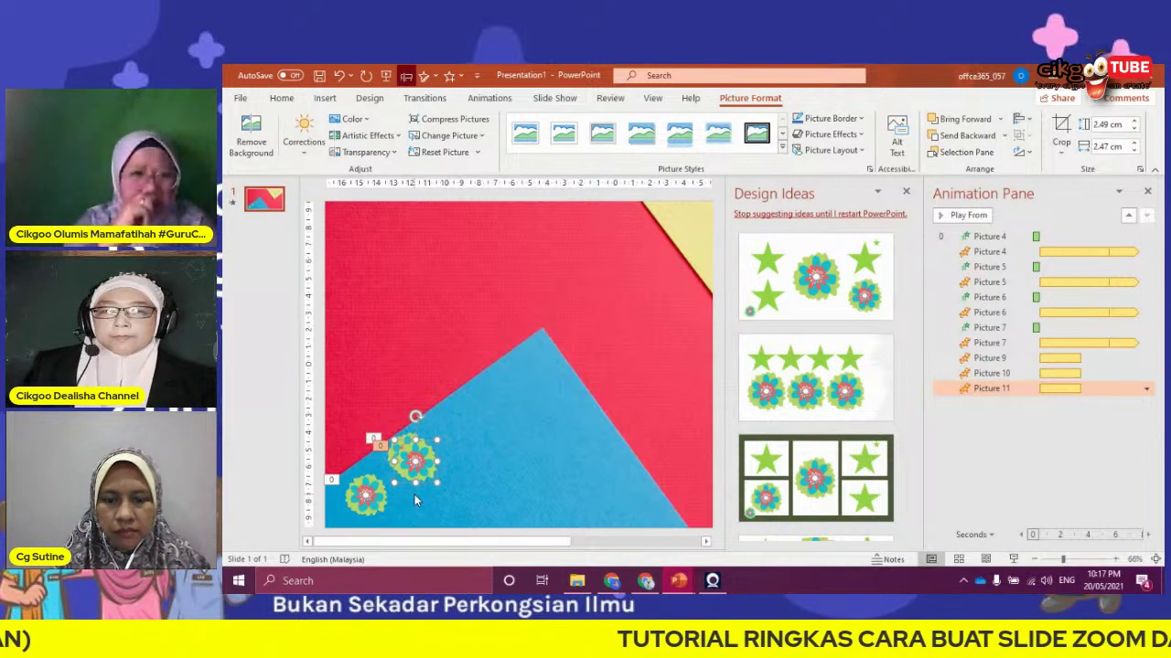
pyautogui.click(907, 194)
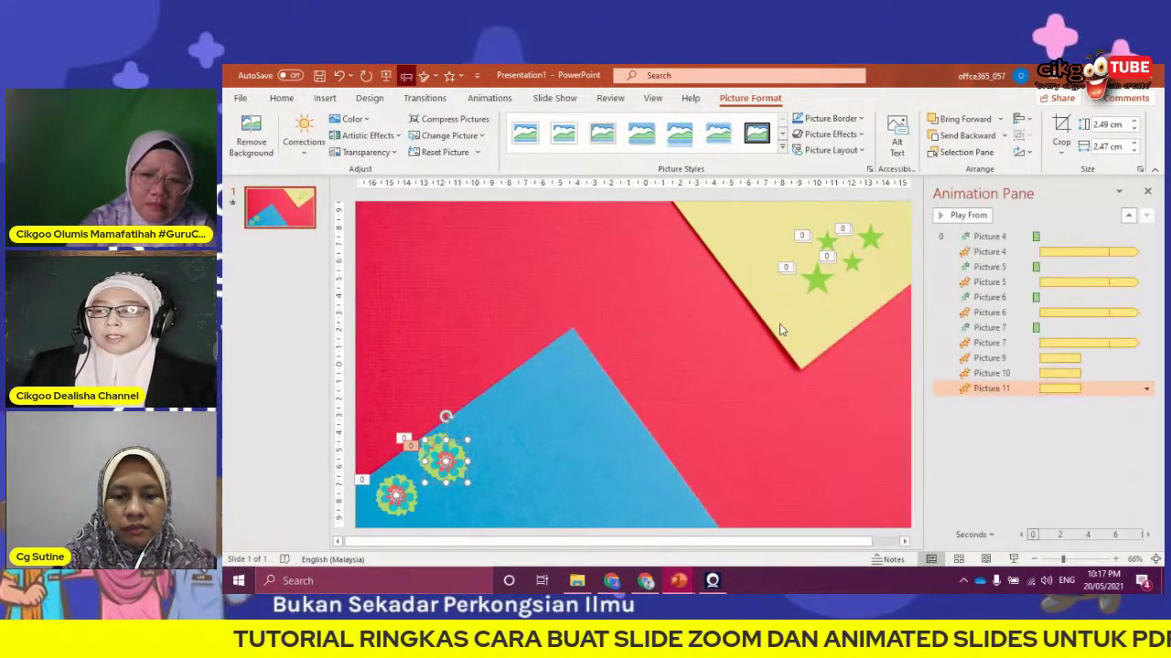
pyautogui.moveTo(446, 484); pyautogui.dragTo(444, 502)
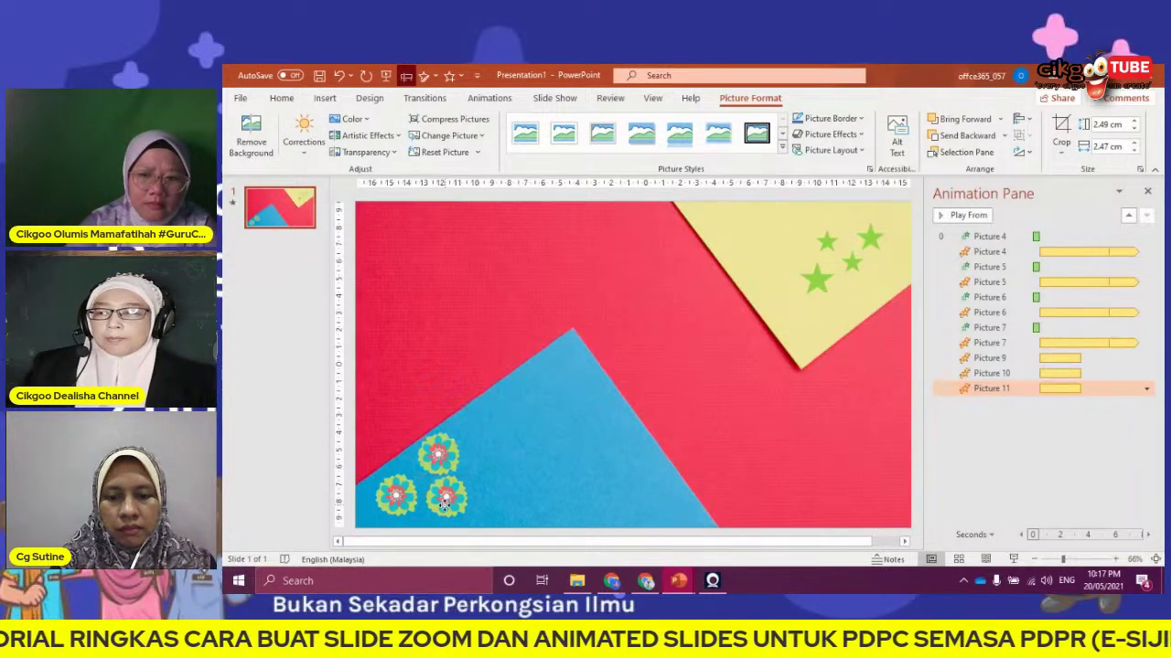
pyautogui.click(442, 457)
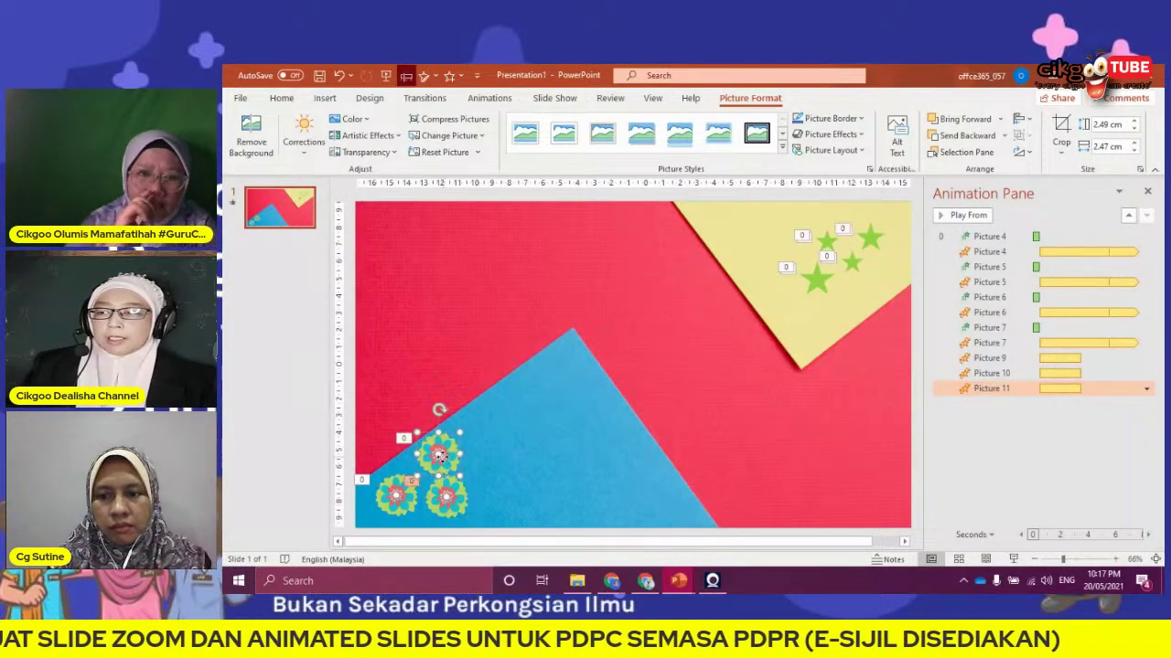
pyautogui.moveTo(441, 457); pyautogui.dragTo(436, 455)
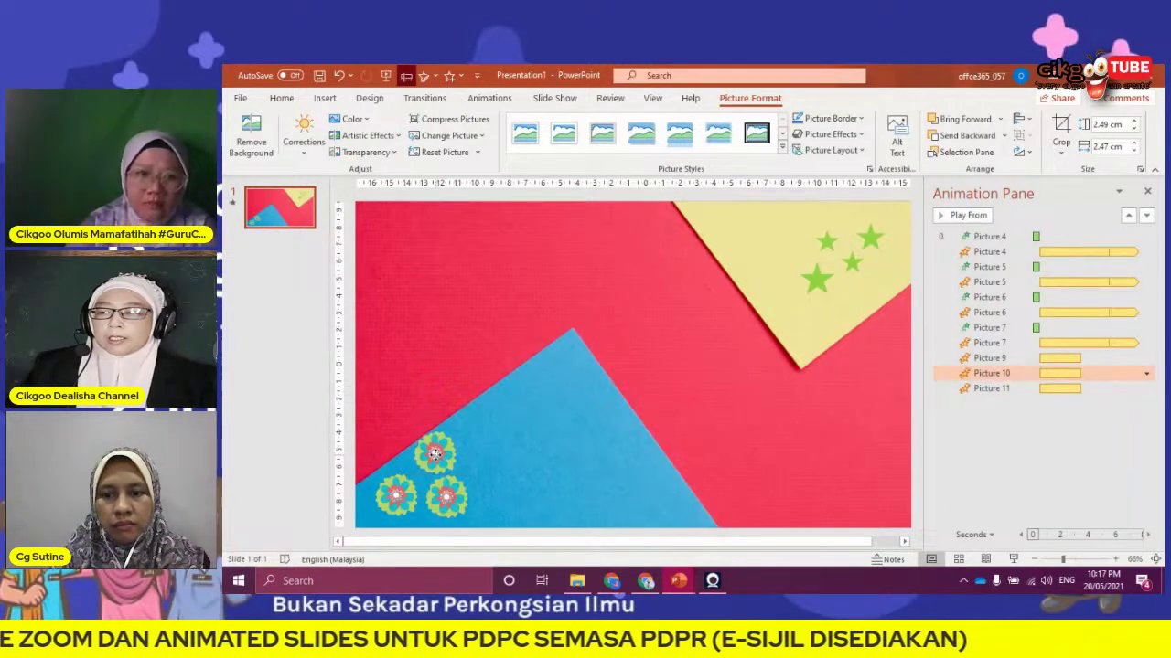
pyautogui.click(511, 421)
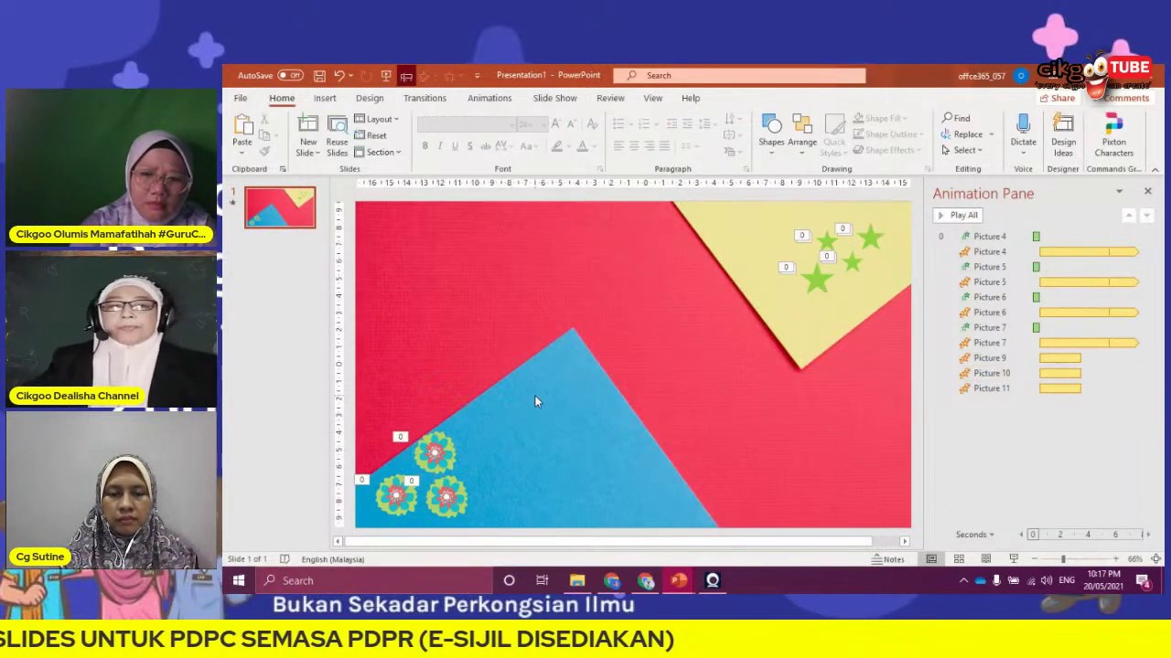
pyautogui.click(1145, 193)
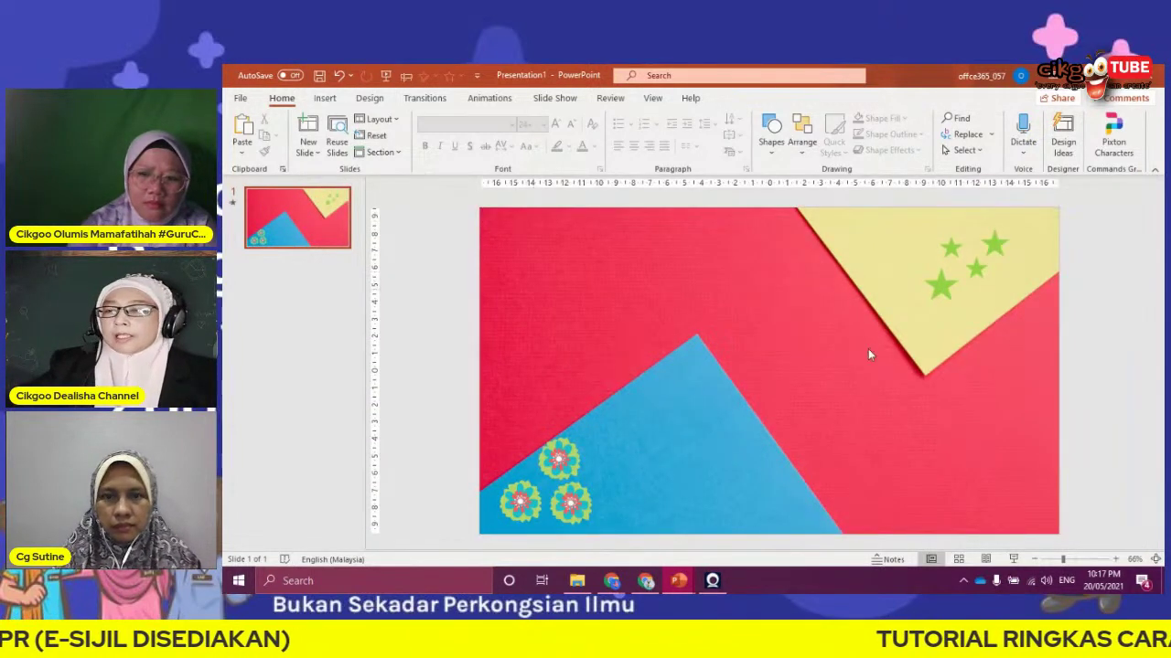
# Reopen Insert > Pictures > This Device and bring flowers 13 to 16 into view
pyautogui.click(325, 97)
pyautogui.click(348, 151)
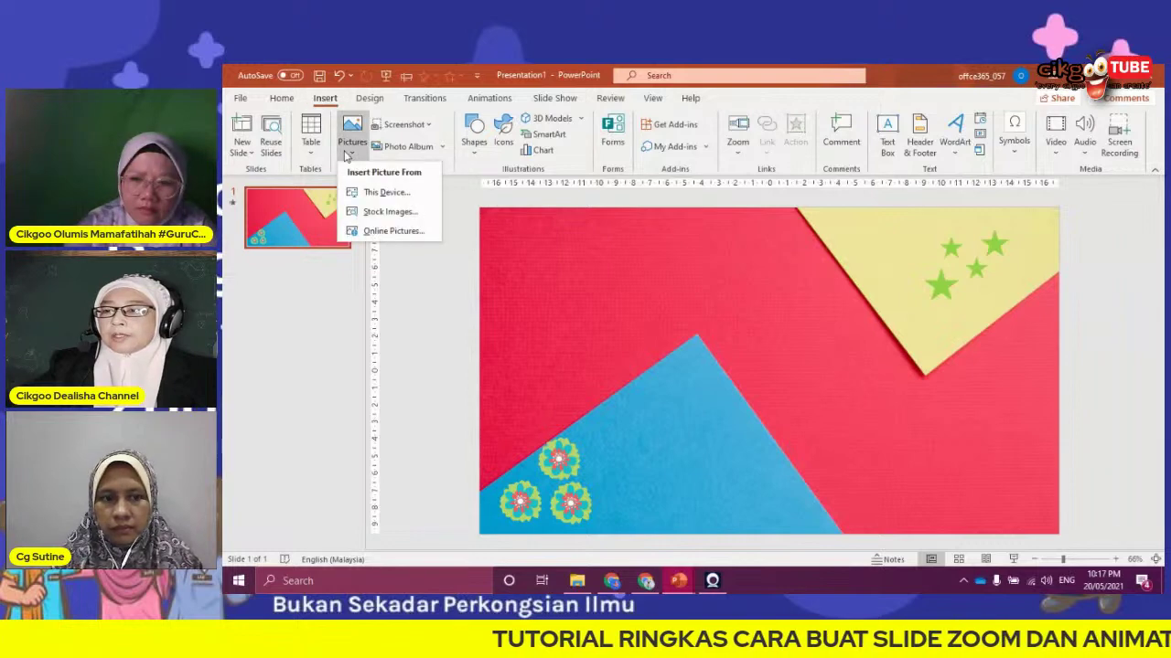
pyautogui.click(377, 192)
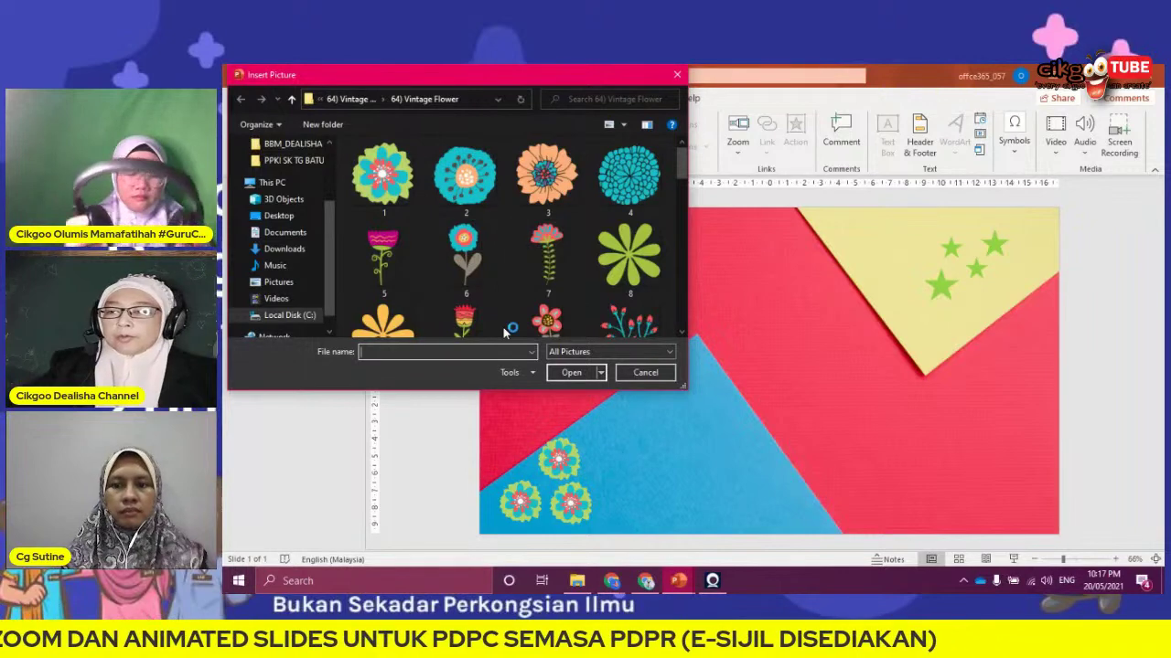
pyautogui.click(682, 332)
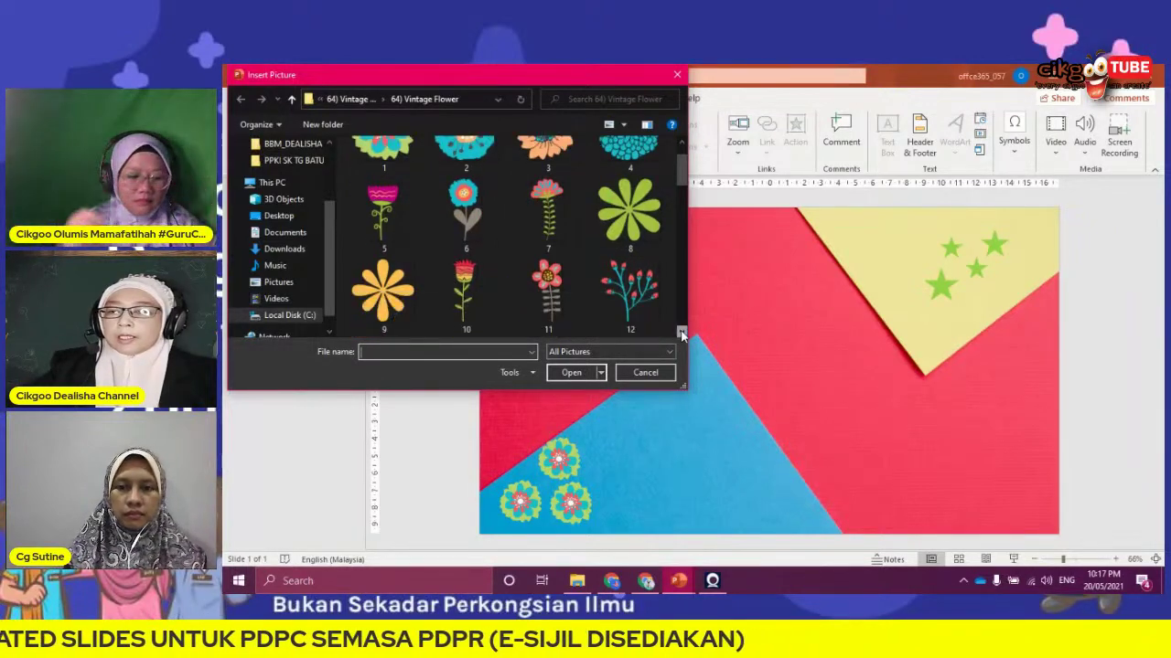
pyautogui.click(681, 333)
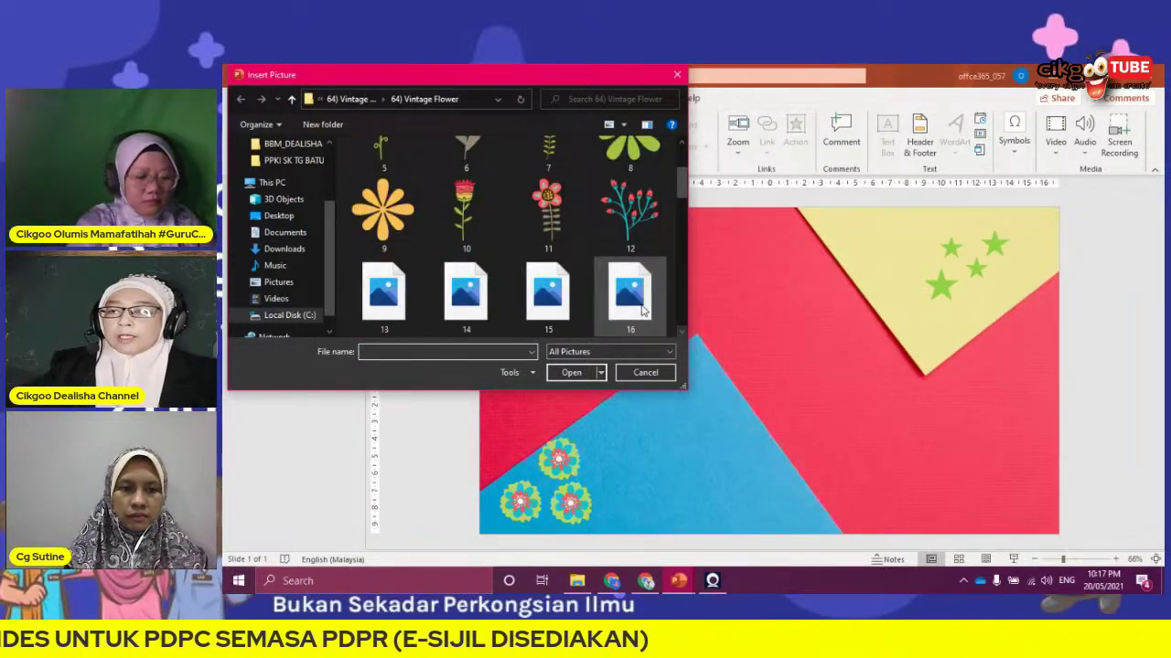
# Select vintage flowers 11–17 and 19 and insert them together onto the slide
pyautogui.click(634, 217)
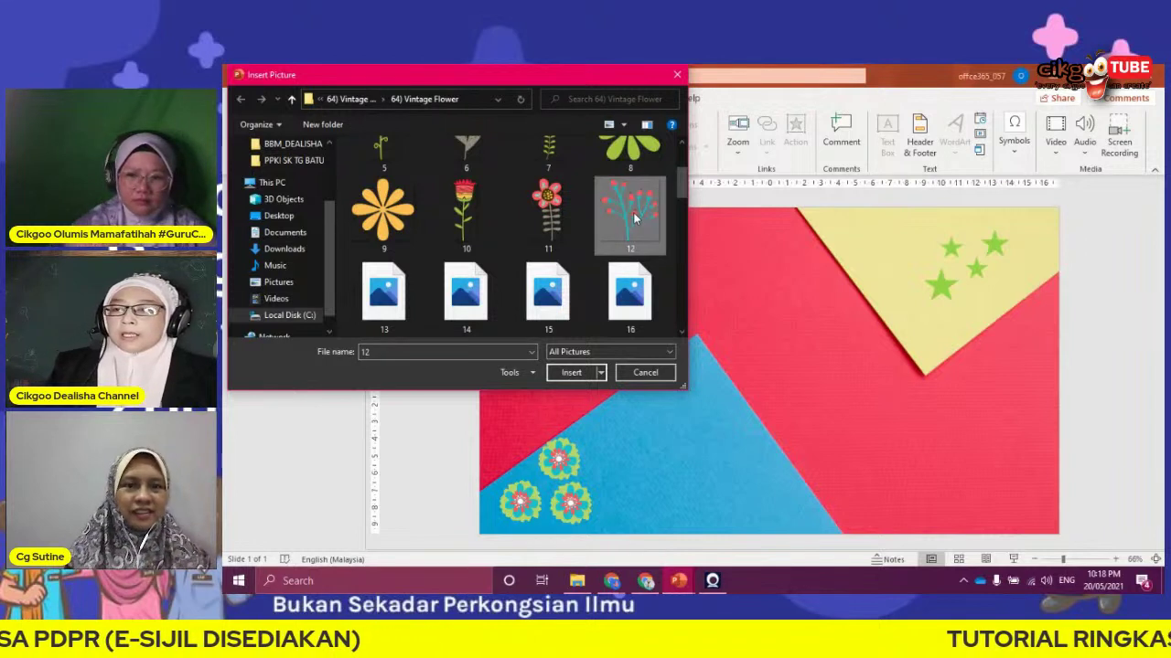
pyautogui.keyDown('ctrl'); pyautogui.click(549, 213); pyautogui.keyUp('ctrl')
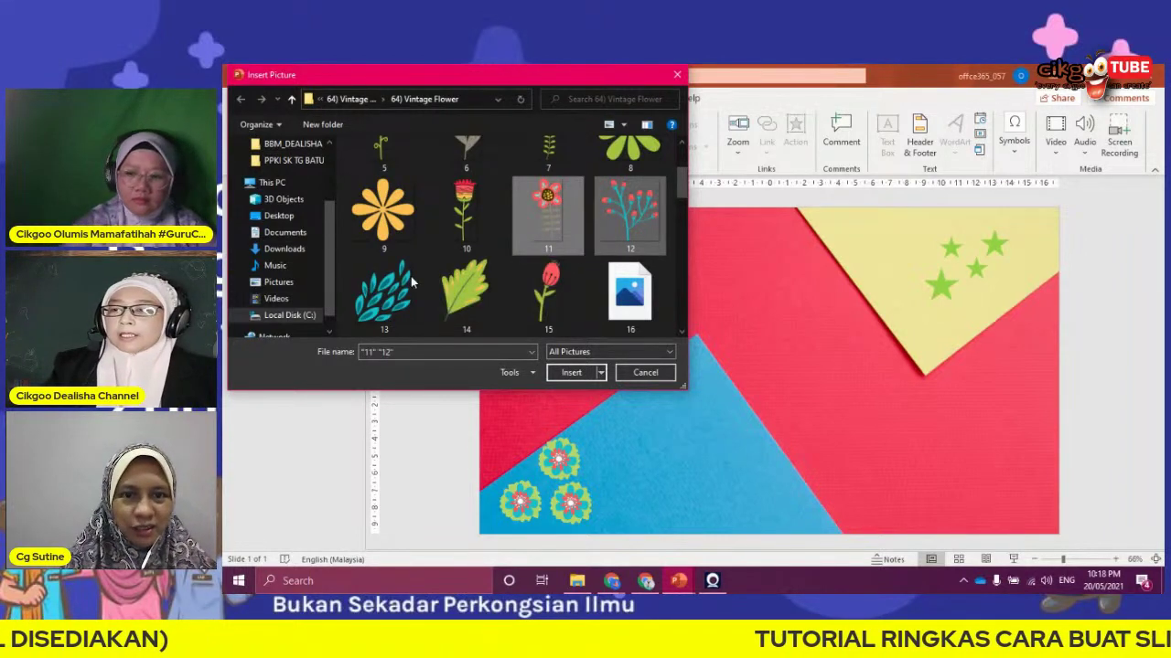
pyautogui.keyDown('ctrl'); pyautogui.click(412, 283); pyautogui.keyUp('ctrl')
pyautogui.keyDown('ctrl'); pyautogui.click(468, 285); pyautogui.keyUp('ctrl')
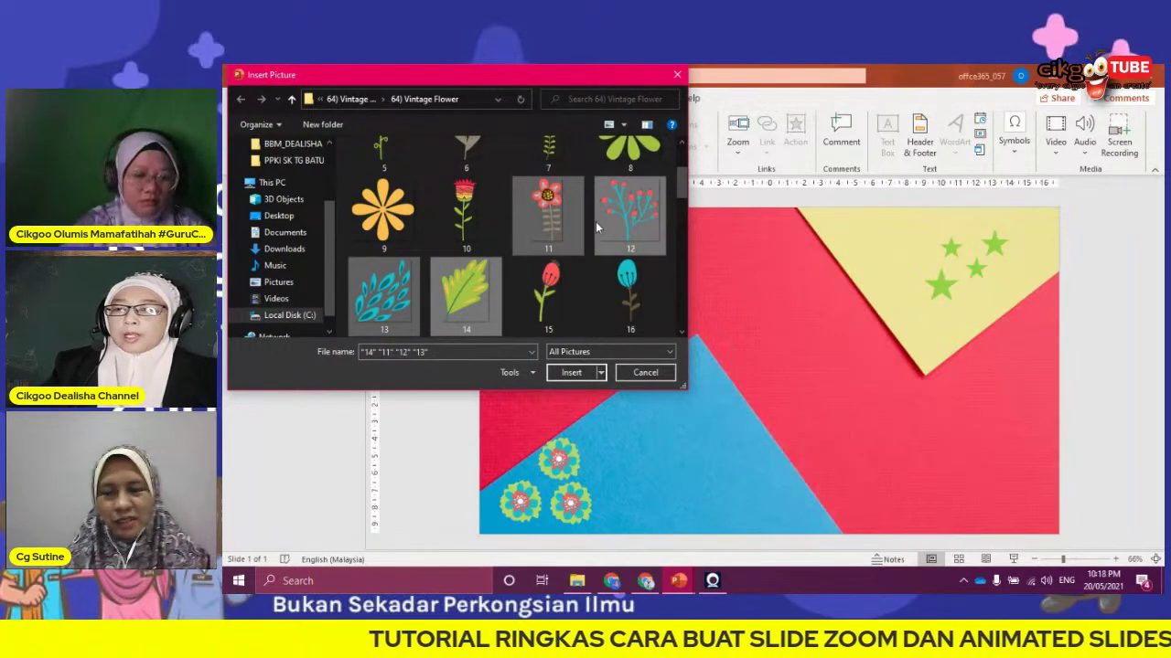
pyautogui.scroll(2, 595, 224)
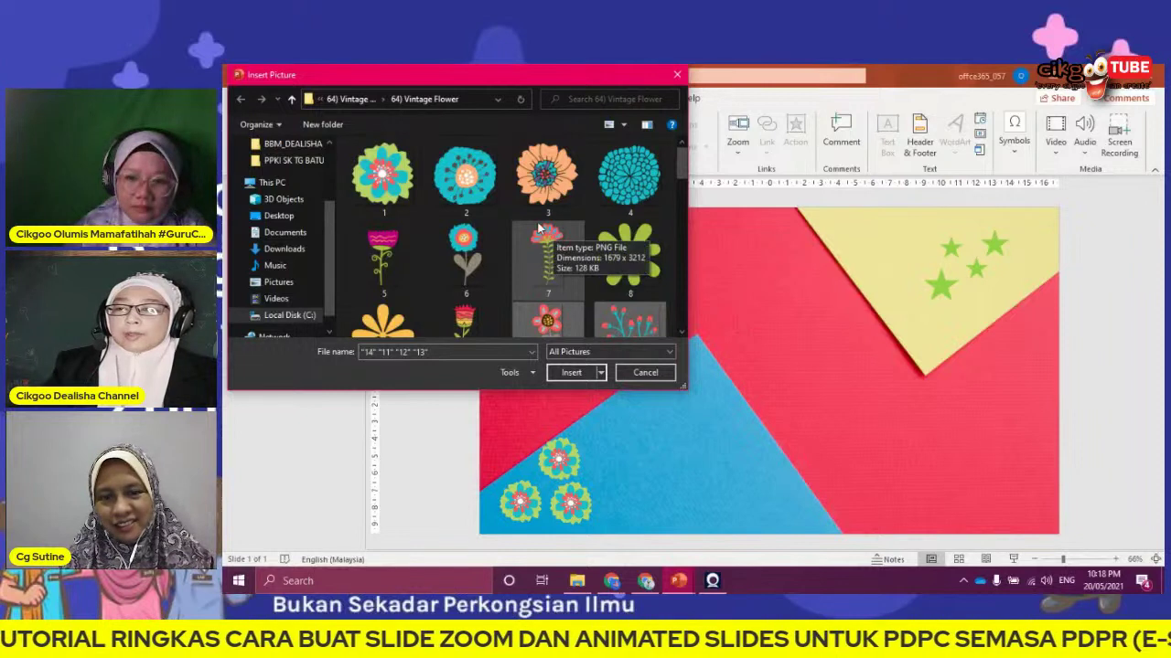
pyautogui.scroll(-1, 512, 214)
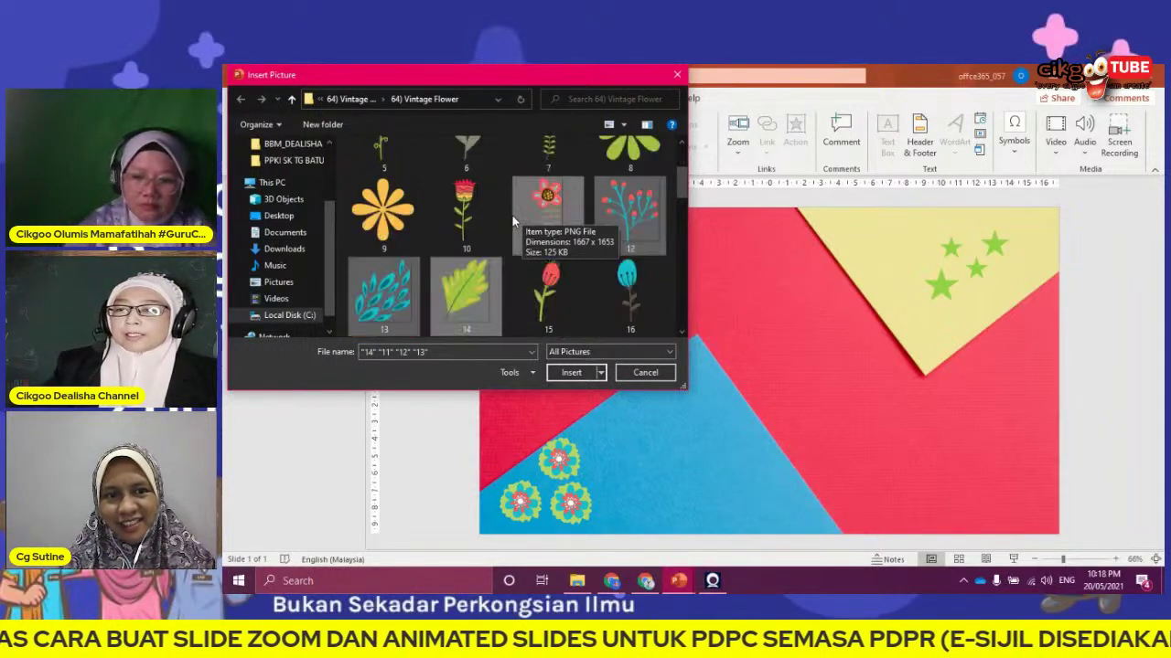
pyautogui.scroll(-1, 513, 218)
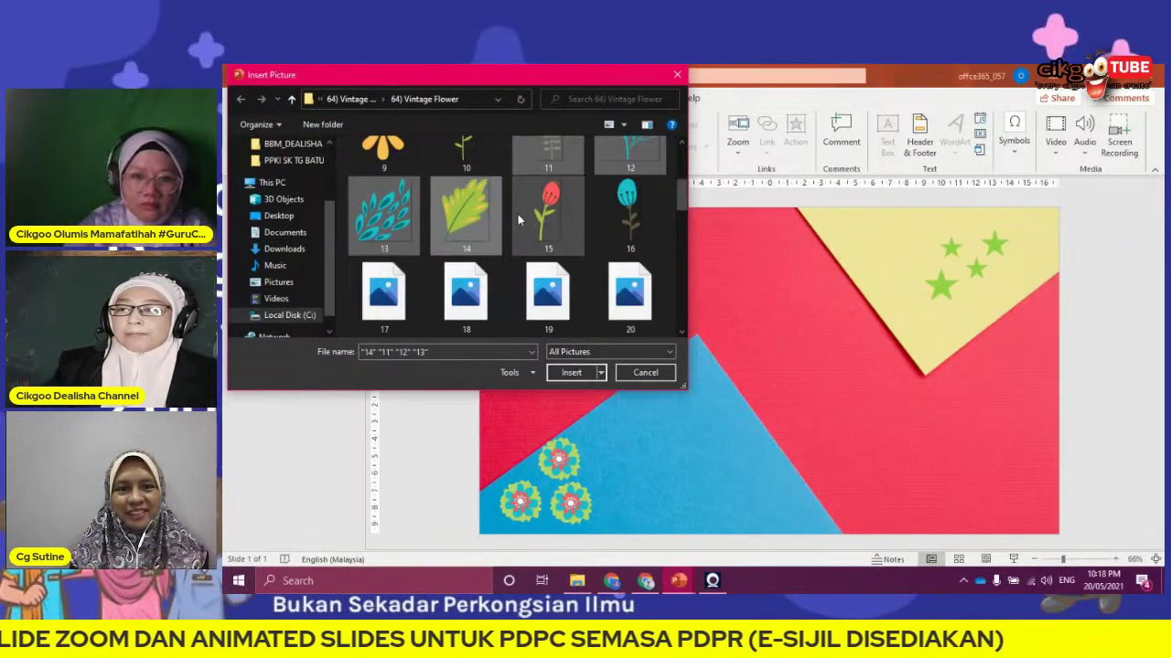
pyautogui.keyDown('ctrl'); pyautogui.click(615, 224); pyautogui.keyUp('ctrl')
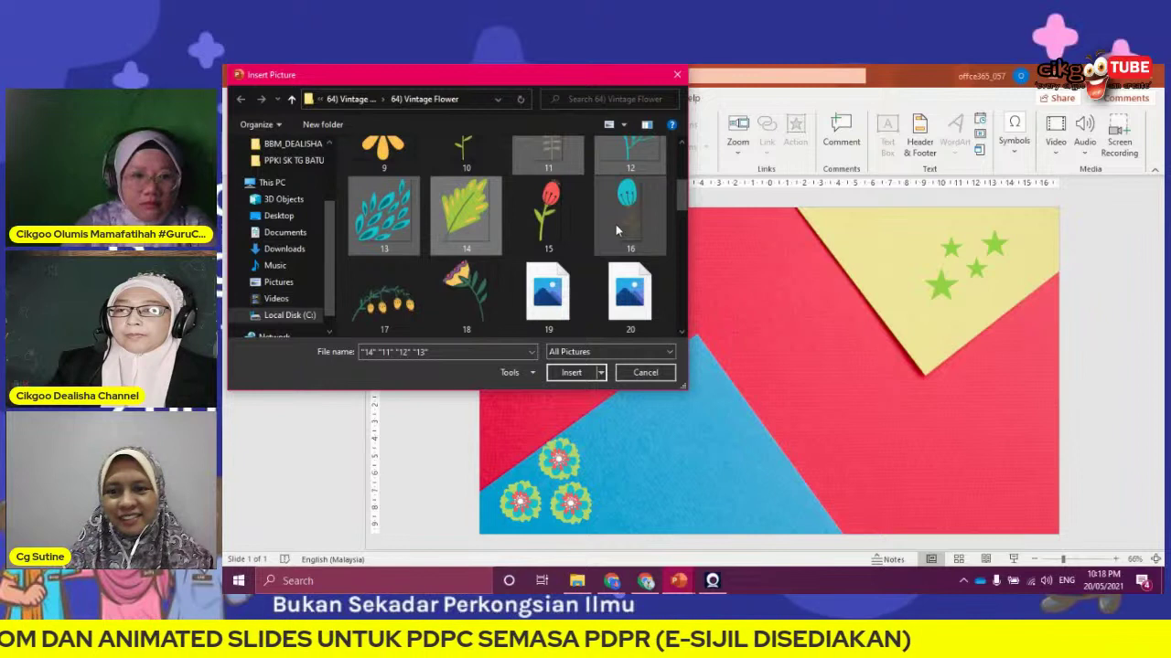
pyautogui.keyDown('ctrl'); pyautogui.click(558, 221); pyautogui.keyUp('ctrl')
pyautogui.keyDown('ctrl'); pyautogui.click(547, 291); pyautogui.keyUp('ctrl')
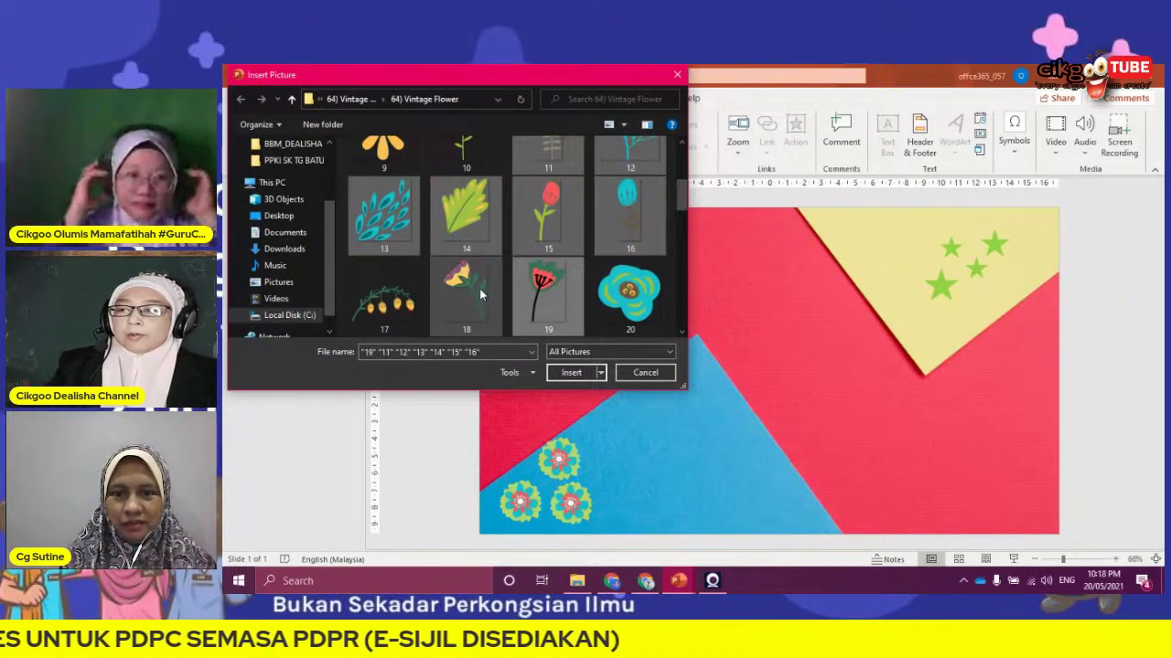
pyautogui.keyDown('ctrl'); pyautogui.click(384, 293); pyautogui.keyUp('ctrl')
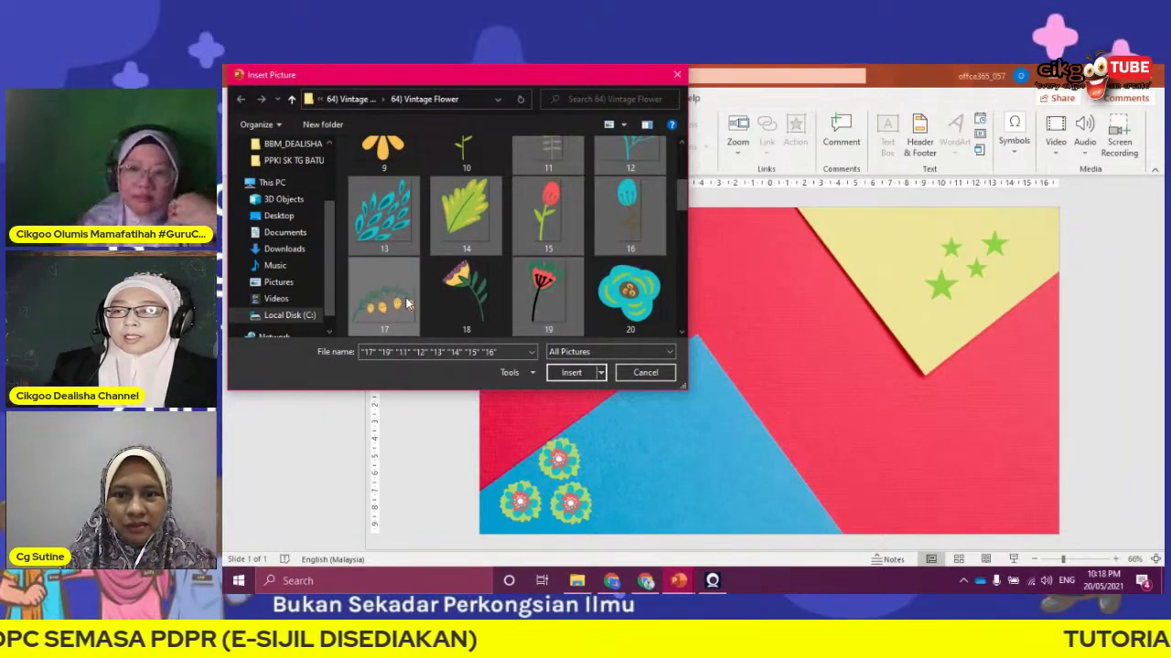
pyautogui.click(569, 372)
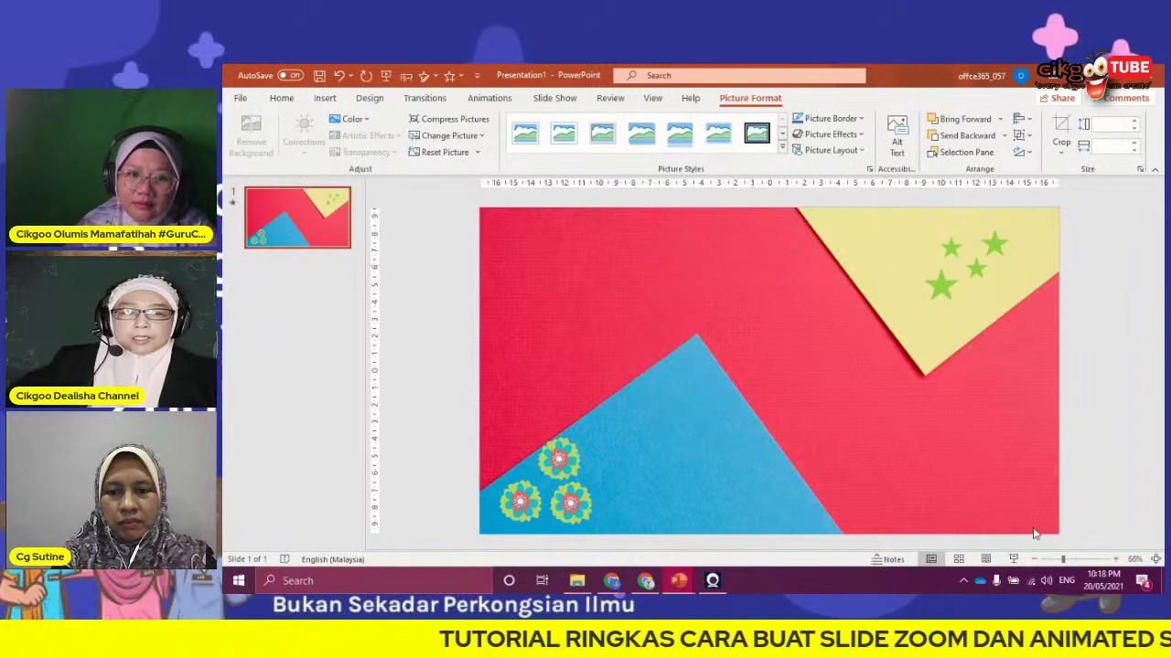
pyautogui.press('Escape')
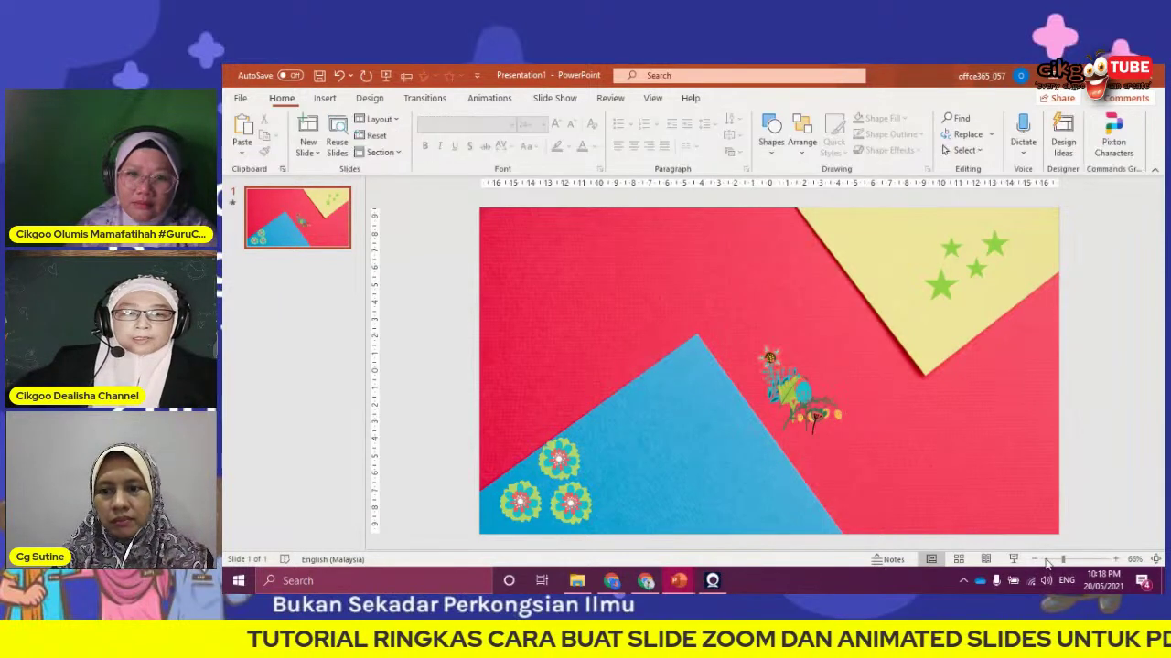
# Move the dark-stemmed flower to the slide's top-left edge and tilt it clockwise
pyautogui.click(1053, 560)
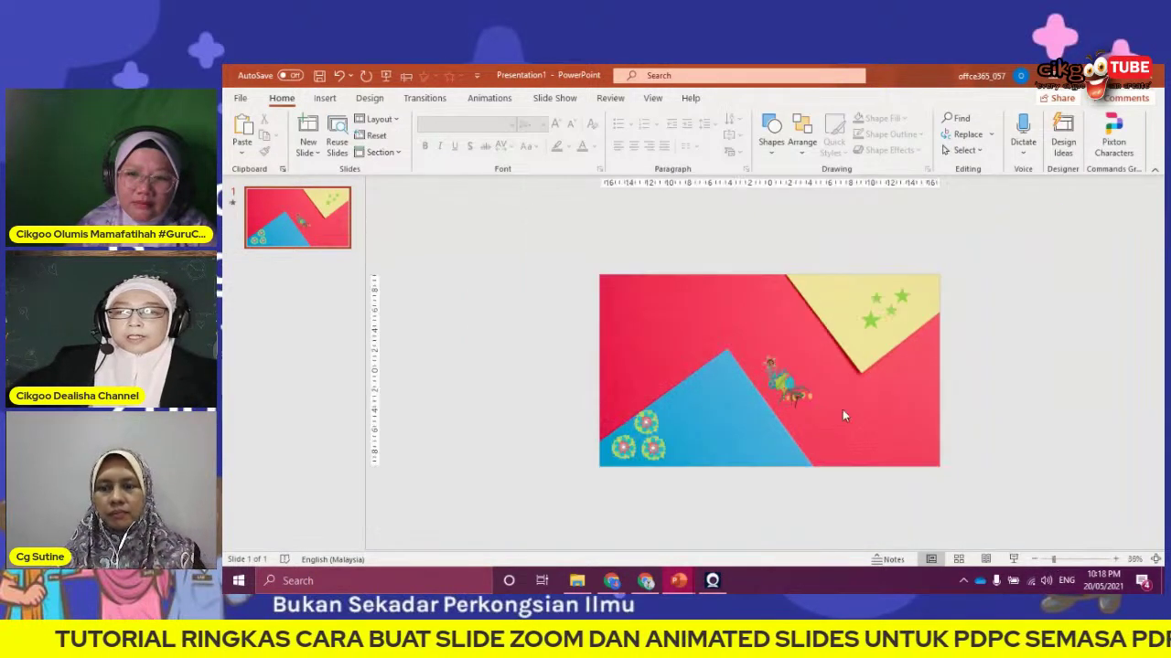
pyautogui.click(790, 395)
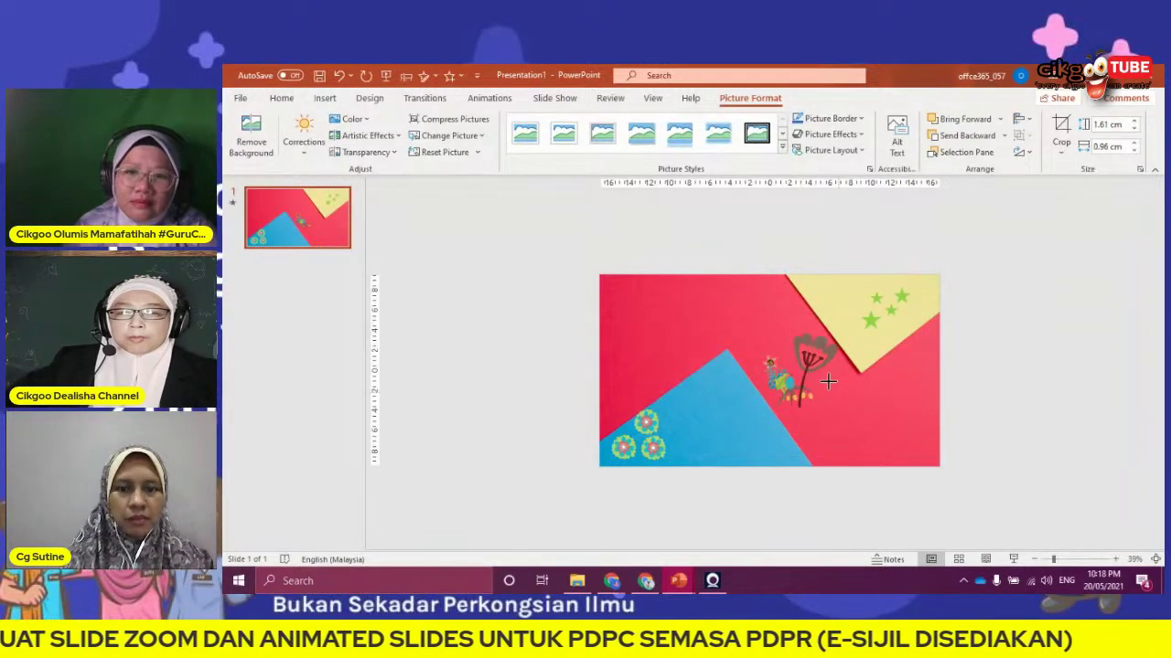
pyautogui.click(812, 362)
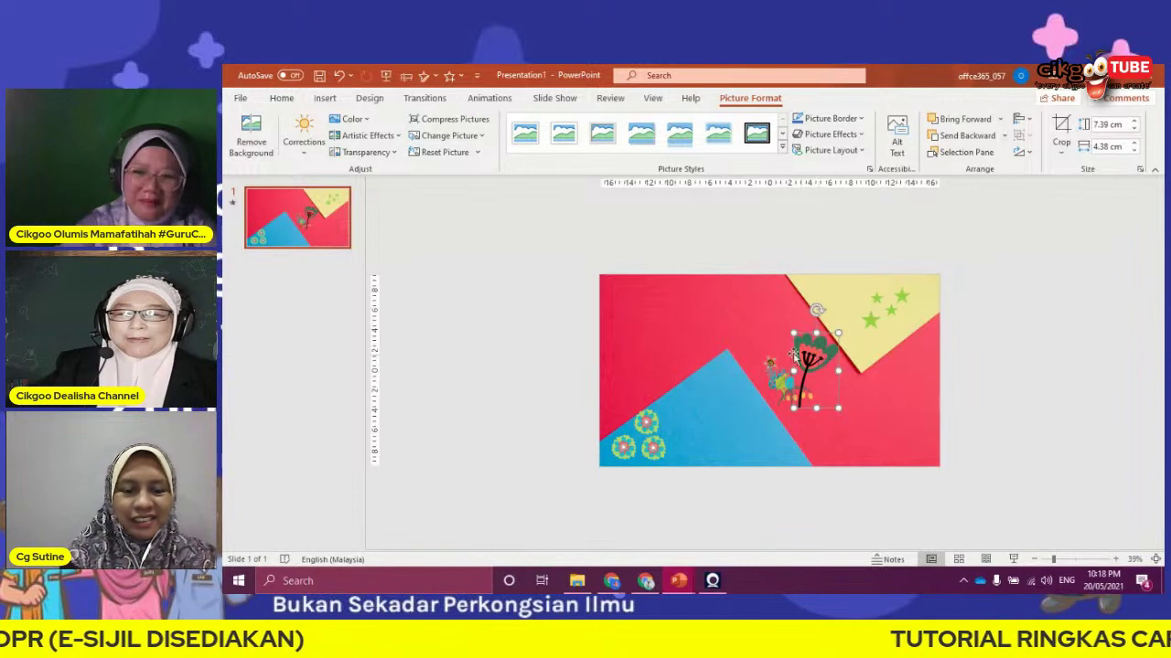
pyautogui.moveTo(786, 344); pyautogui.dragTo(635, 311)
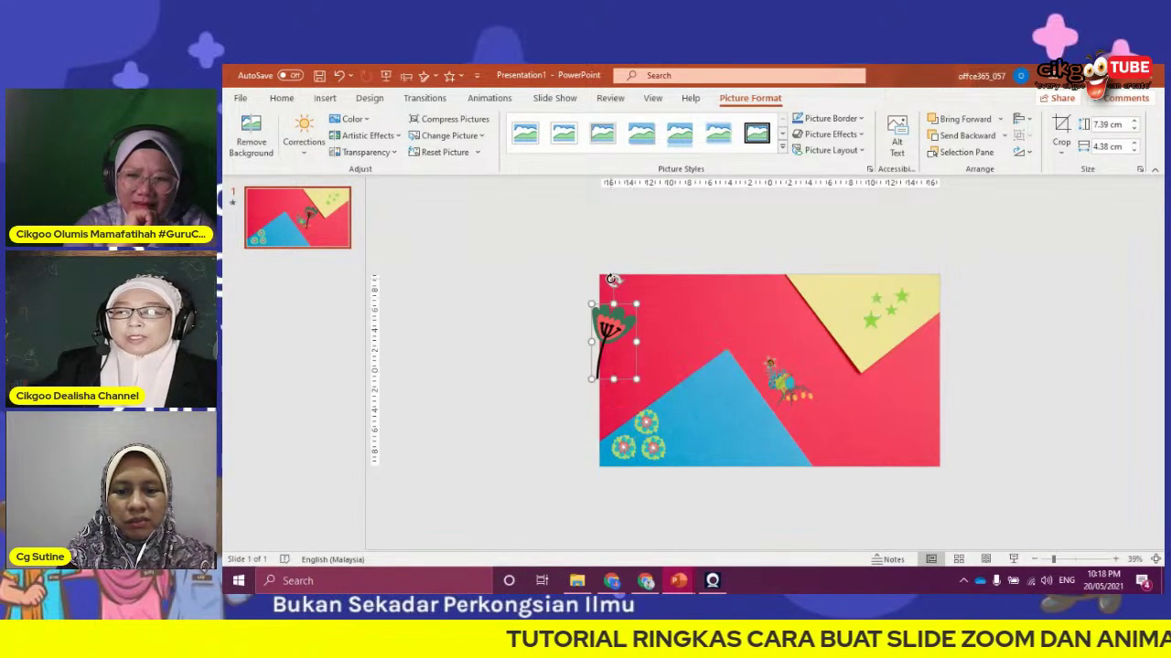
pyautogui.moveTo(612, 279); pyautogui.dragTo(704, 355)
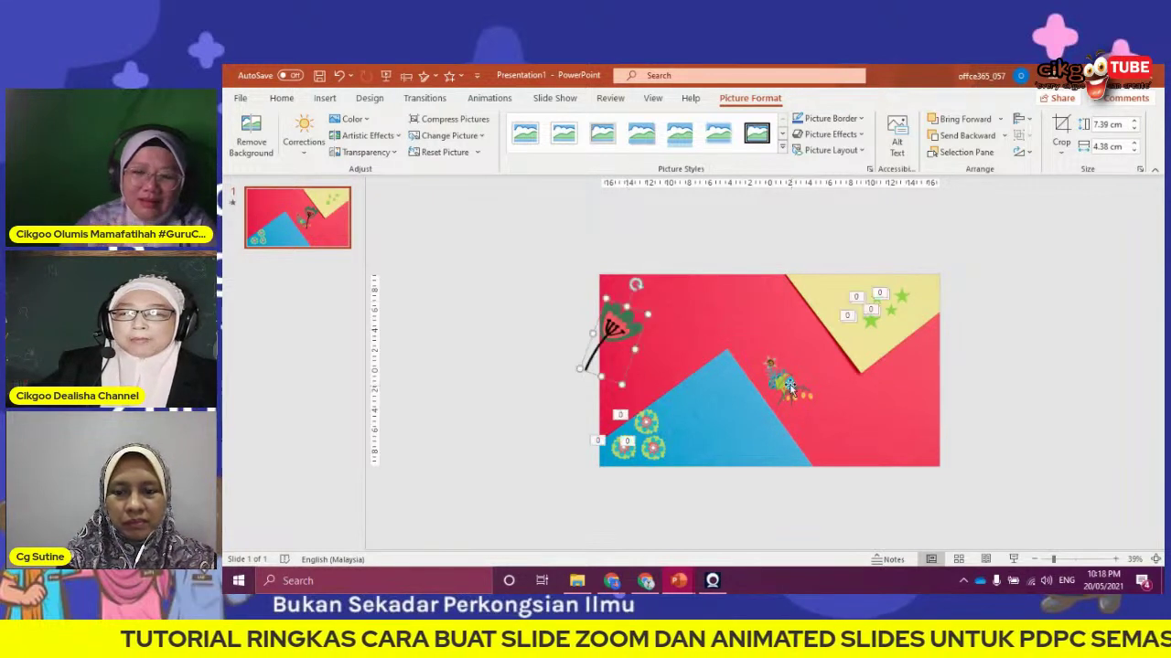
# Move the berry sprig to the slide's left edge
pyautogui.click(788, 388)
pyautogui.click(828, 429)
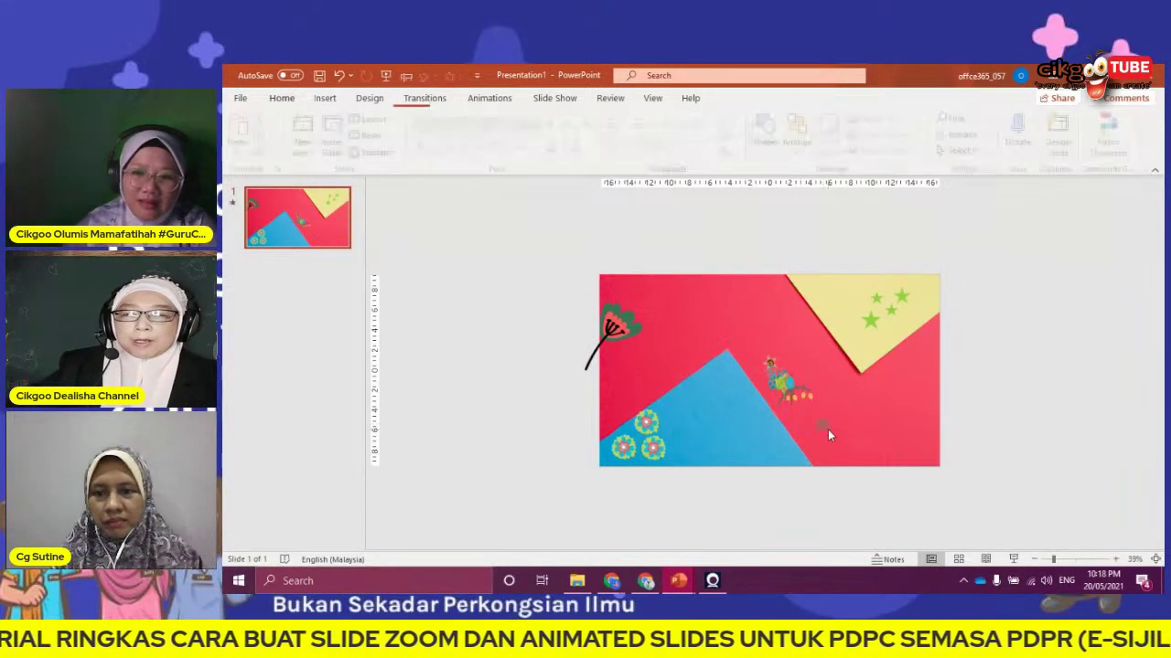
pyautogui.click(797, 386)
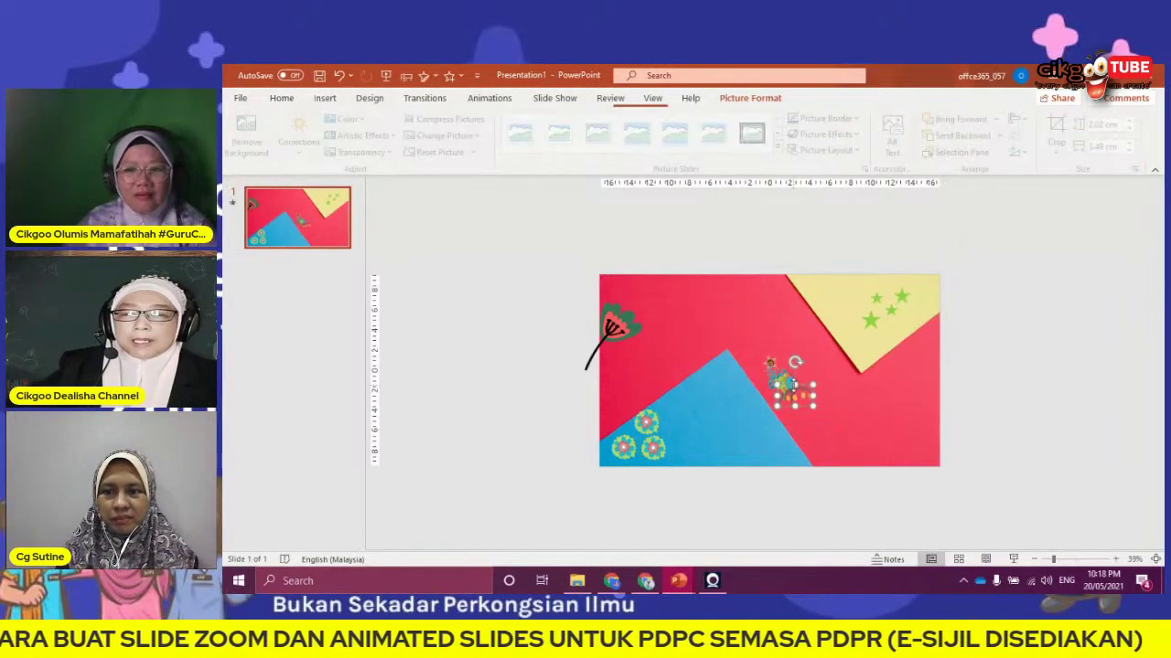
pyautogui.moveTo(797, 386)
pyautogui.mouseDown()
pyautogui.moveTo(850, 394)
pyautogui.moveTo(851, 412)
pyautogui.moveTo(831, 426)
pyautogui.mouseUp()
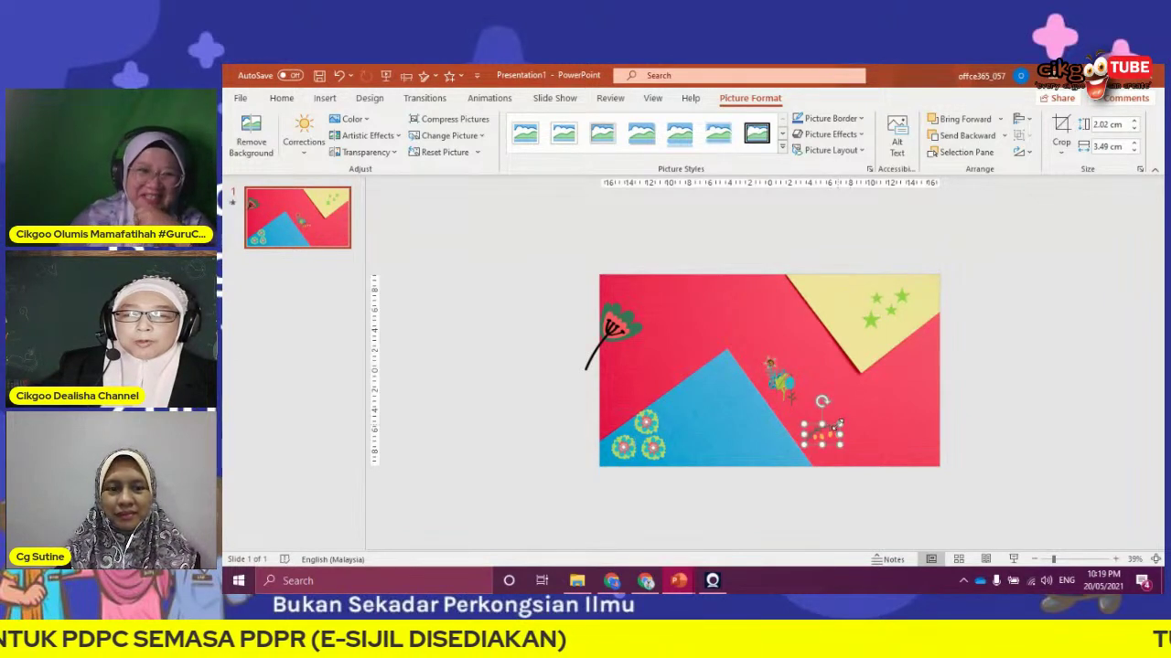
pyautogui.moveTo(831, 426); pyautogui.dragTo(855, 403)
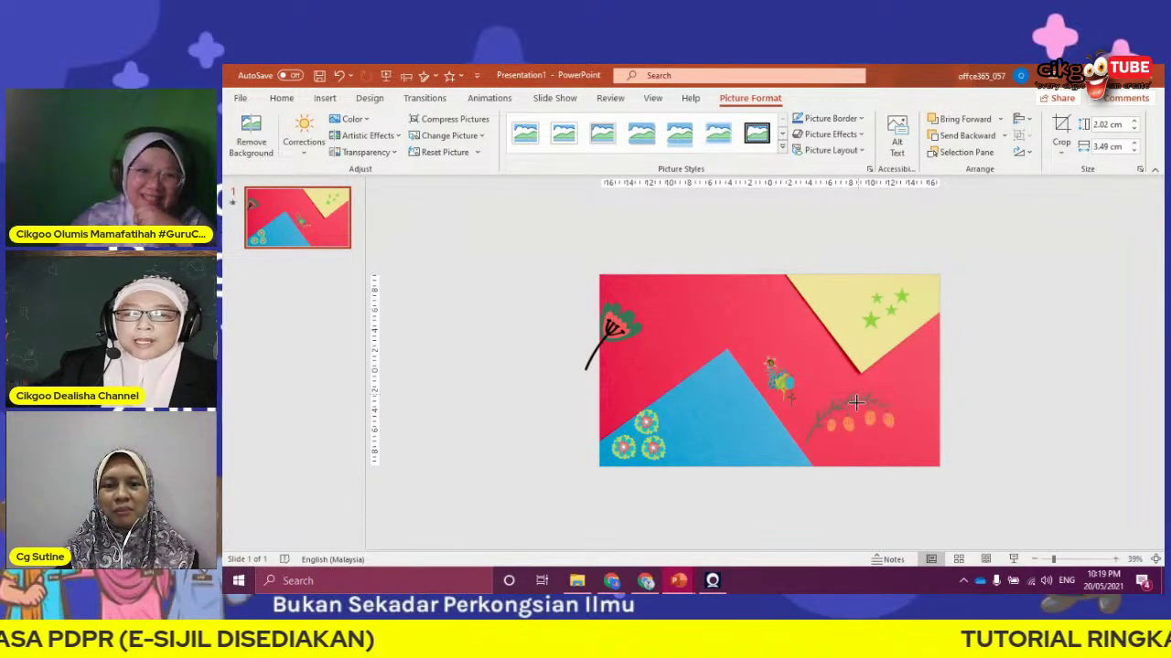
pyautogui.moveTo(855, 403)
pyautogui.mouseDown()
pyautogui.moveTo(630, 375)
pyautogui.moveTo(621, 359)
pyautogui.mouseUp()
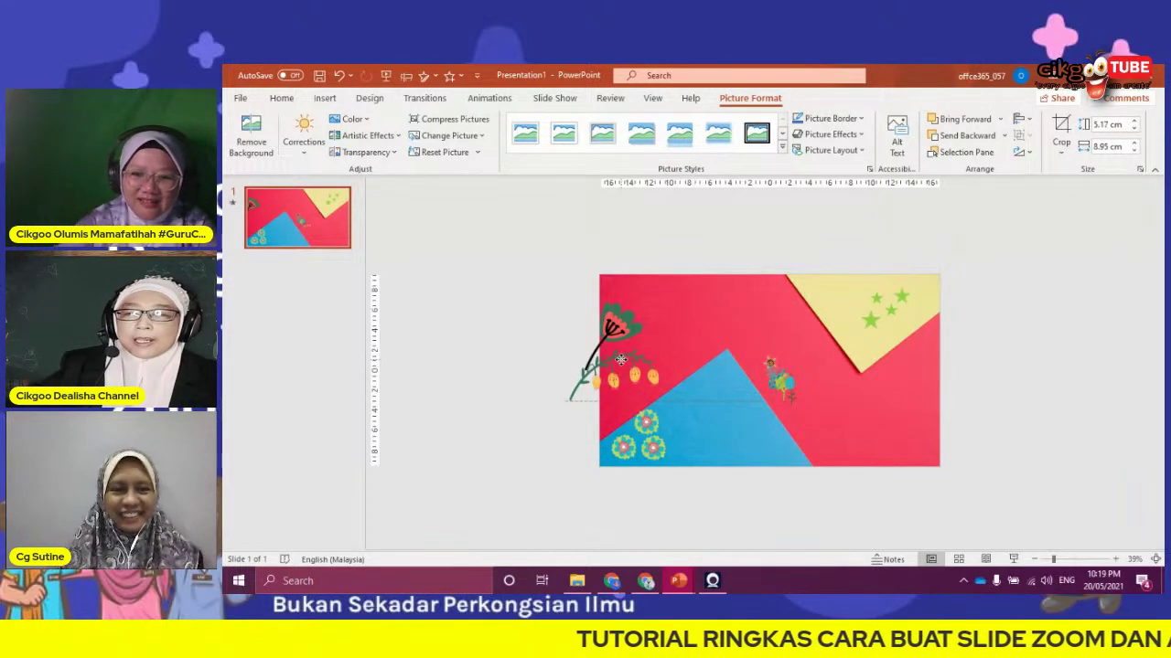
# Move the red tulip down to the bottom of the blue area
pyautogui.click(787, 377)
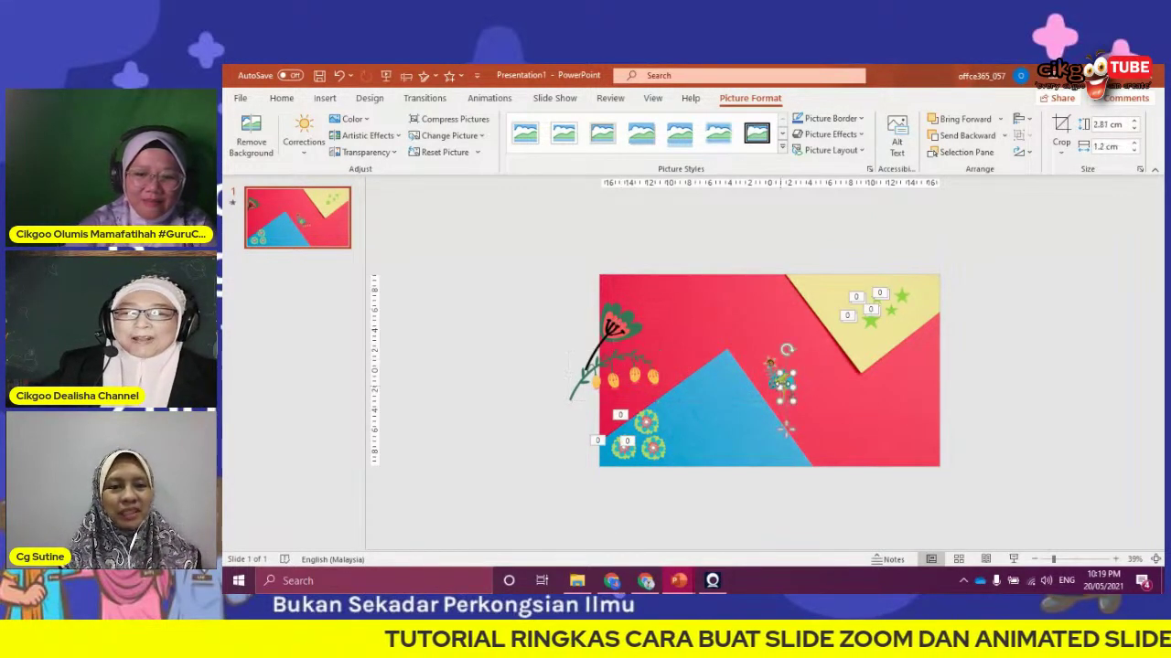
pyautogui.moveTo(792, 374)
pyautogui.mouseDown()
pyautogui.moveTo(824, 356)
pyautogui.moveTo(823, 305)
pyautogui.moveTo(706, 407)
pyautogui.mouseUp()
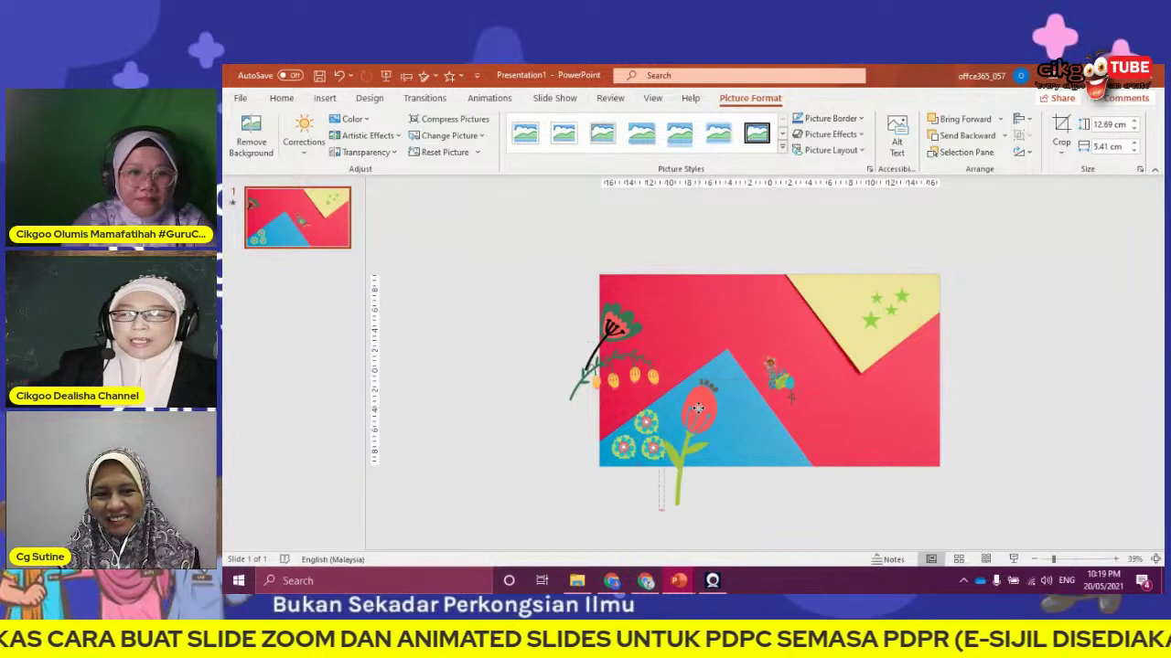
pyautogui.click(780, 379)
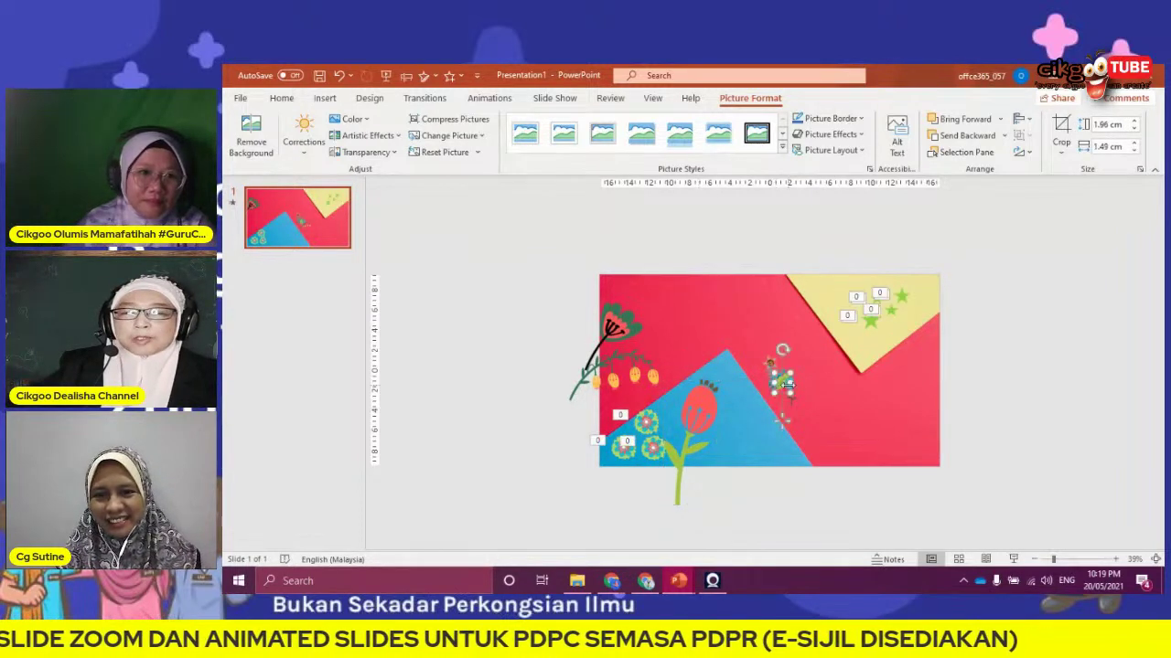
# Place the green leaf and the blue flower together at the slide's bottom-right corner
pyautogui.click(782, 419)
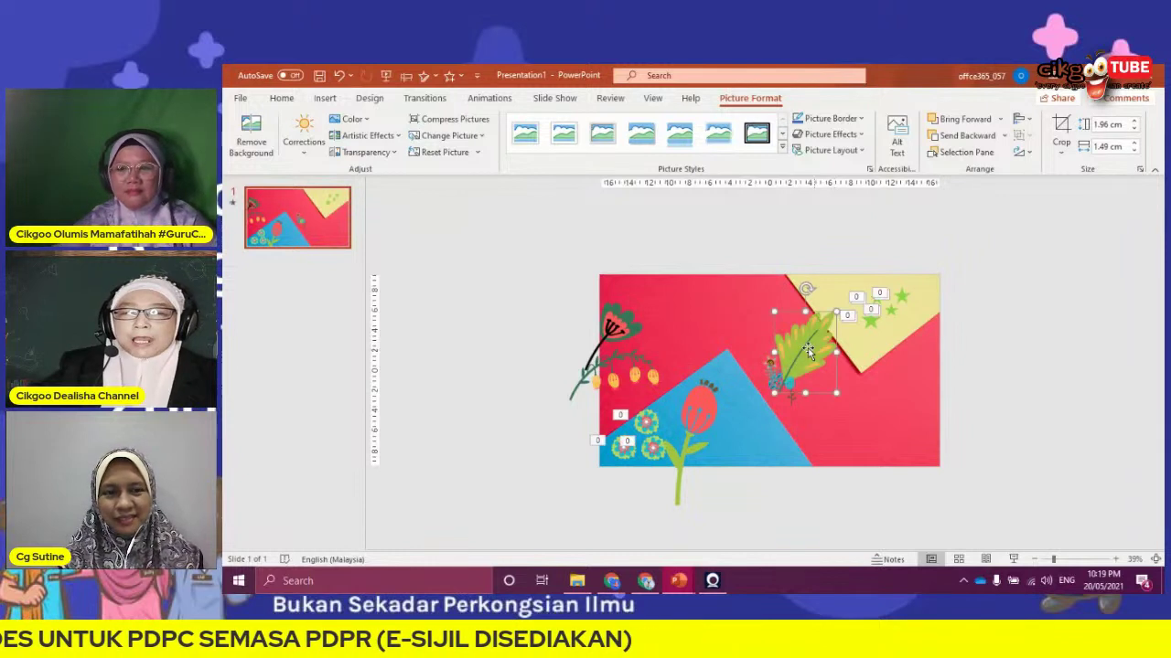
pyautogui.moveTo(813, 348); pyautogui.dragTo(909, 439)
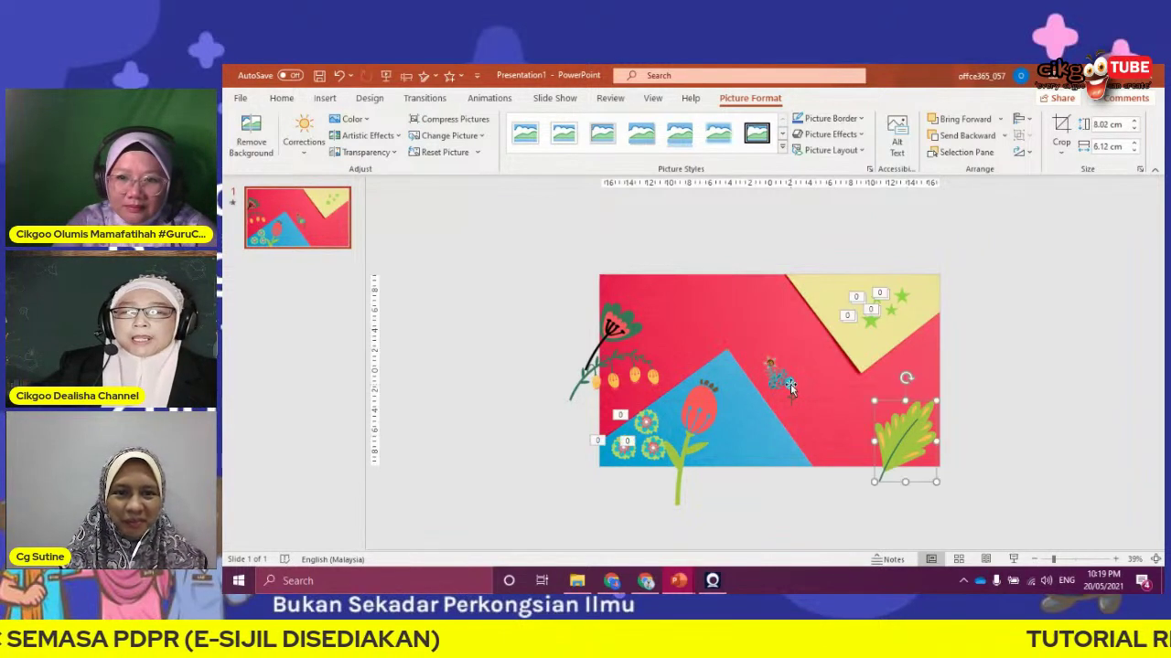
pyautogui.click(791, 388)
pyautogui.moveTo(800, 369)
pyautogui.mouseDown()
pyautogui.moveTo(807, 302)
pyautogui.moveTo(807, 384)
pyautogui.moveTo(840, 408)
pyautogui.mouseUp()
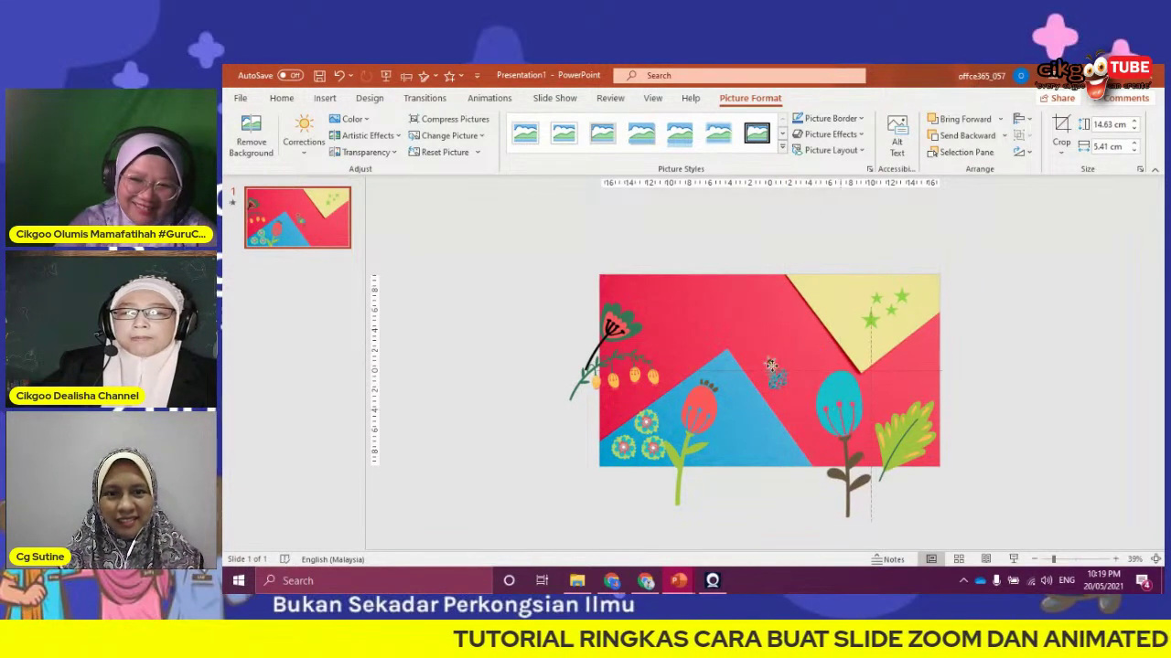
# Enlarge the teal leaf cluster and lay it over the lower-left blue flowers
pyautogui.click(771, 375)
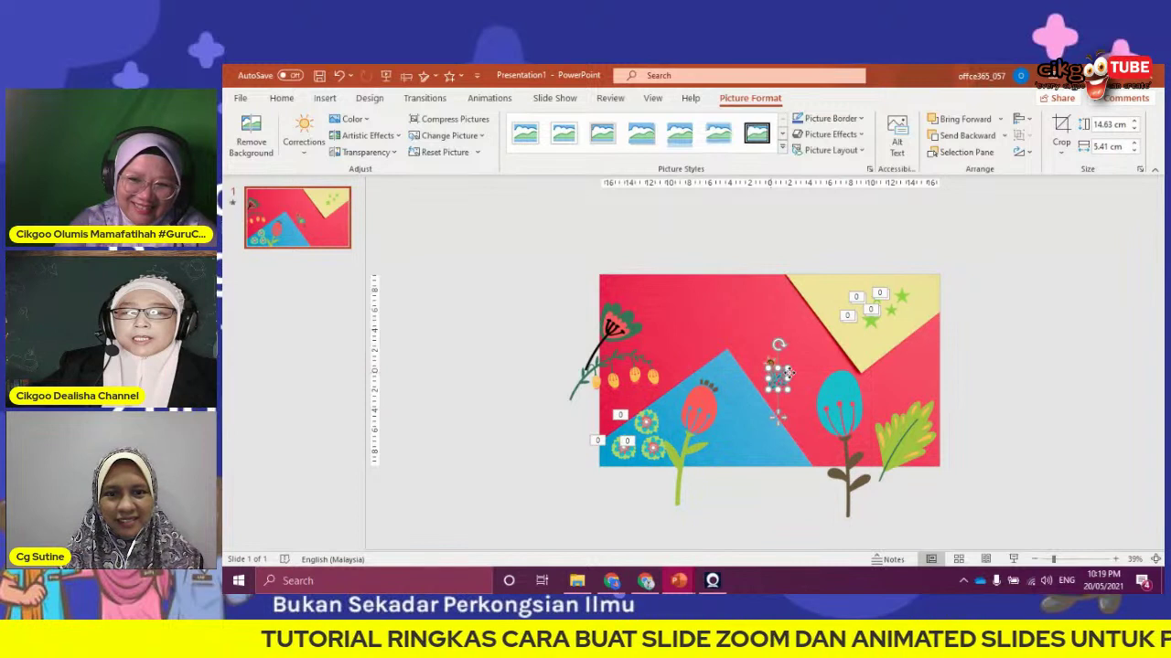
pyautogui.moveTo(789, 372); pyautogui.dragTo(819, 340)
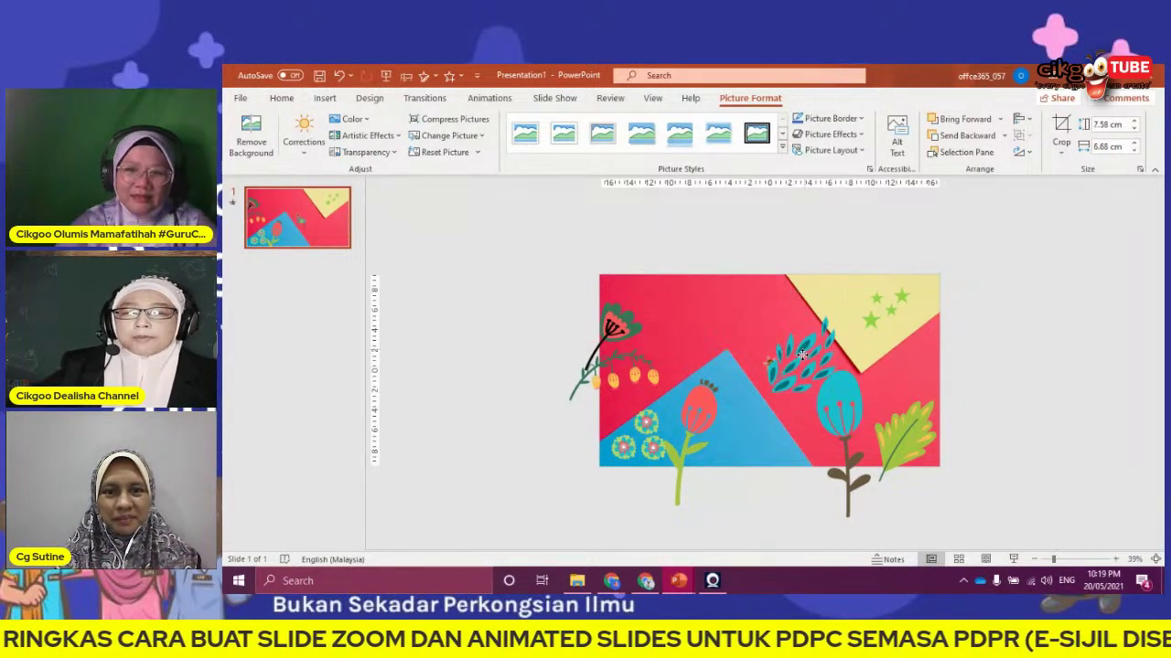
pyautogui.moveTo(802, 355); pyautogui.dragTo(670, 338)
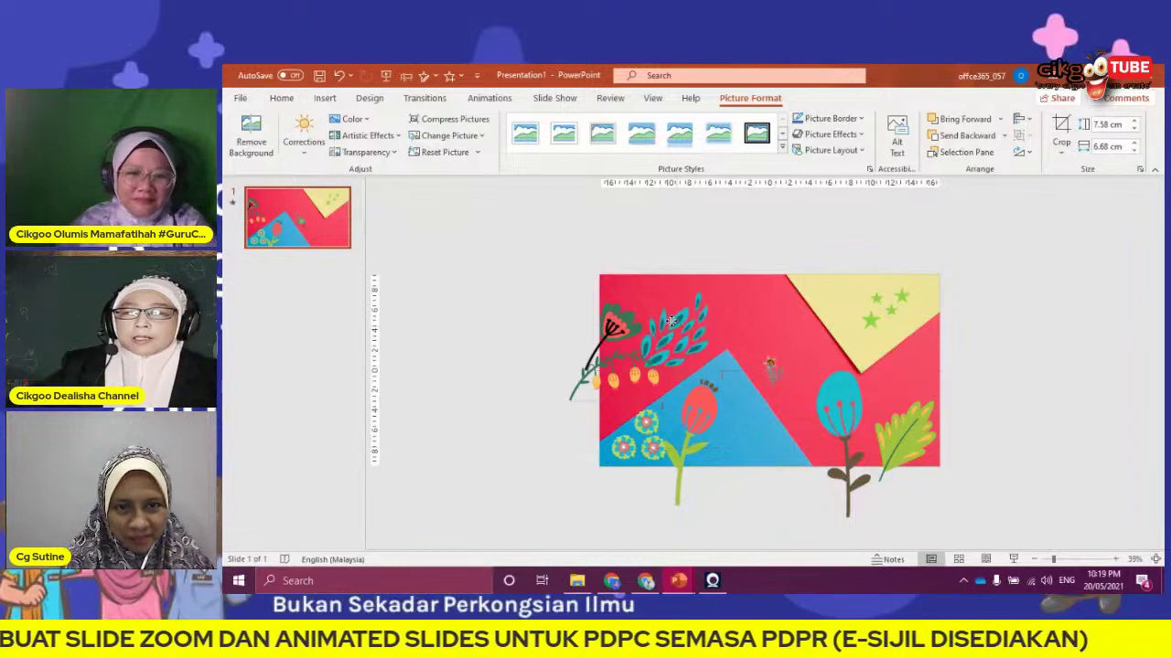
pyautogui.moveTo(671, 338); pyautogui.dragTo(625, 390)
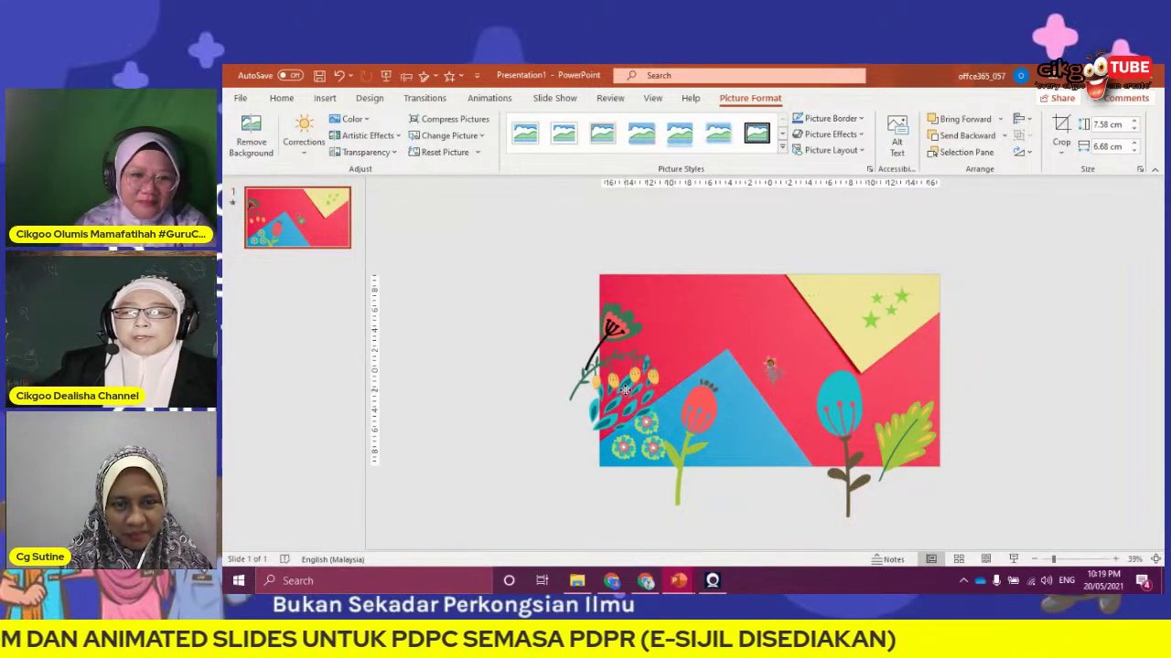
# Tilt the small flower sprig and place it at the slide's right edge
pyautogui.click(770, 366)
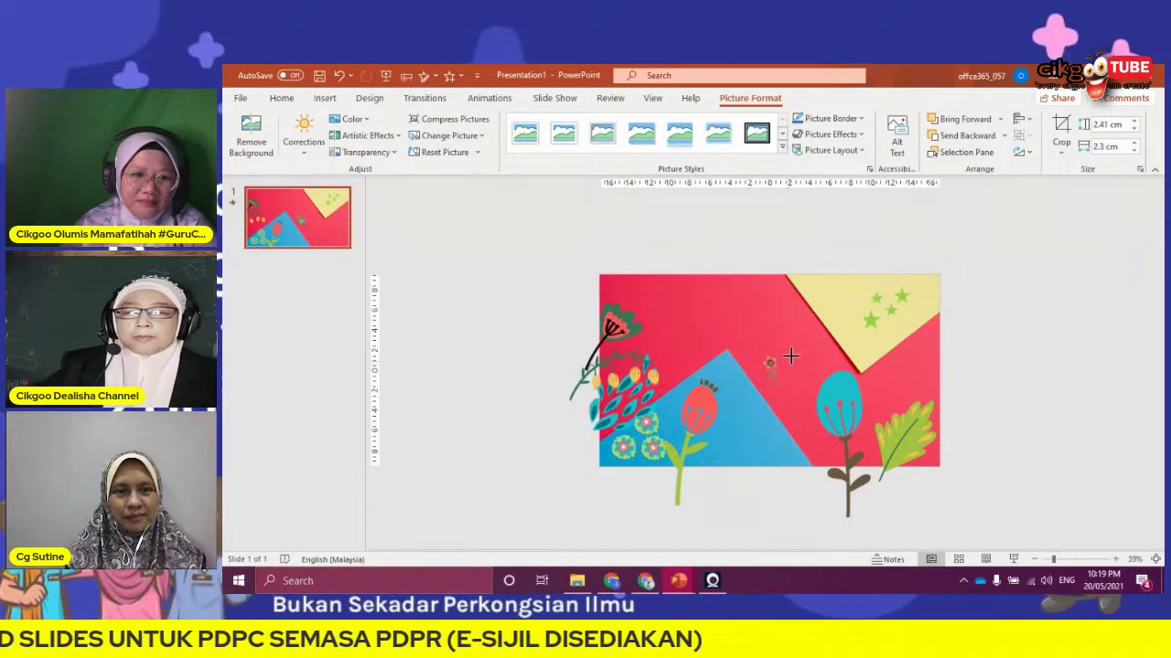
pyautogui.moveTo(790, 356)
pyautogui.mouseDown()
pyautogui.moveTo(816, 340)
pyautogui.moveTo(805, 342)
pyautogui.mouseUp()
pyautogui.moveTo(803, 291); pyautogui.dragTo(767, 296)
pyautogui.moveTo(801, 342); pyautogui.dragTo(928, 364)
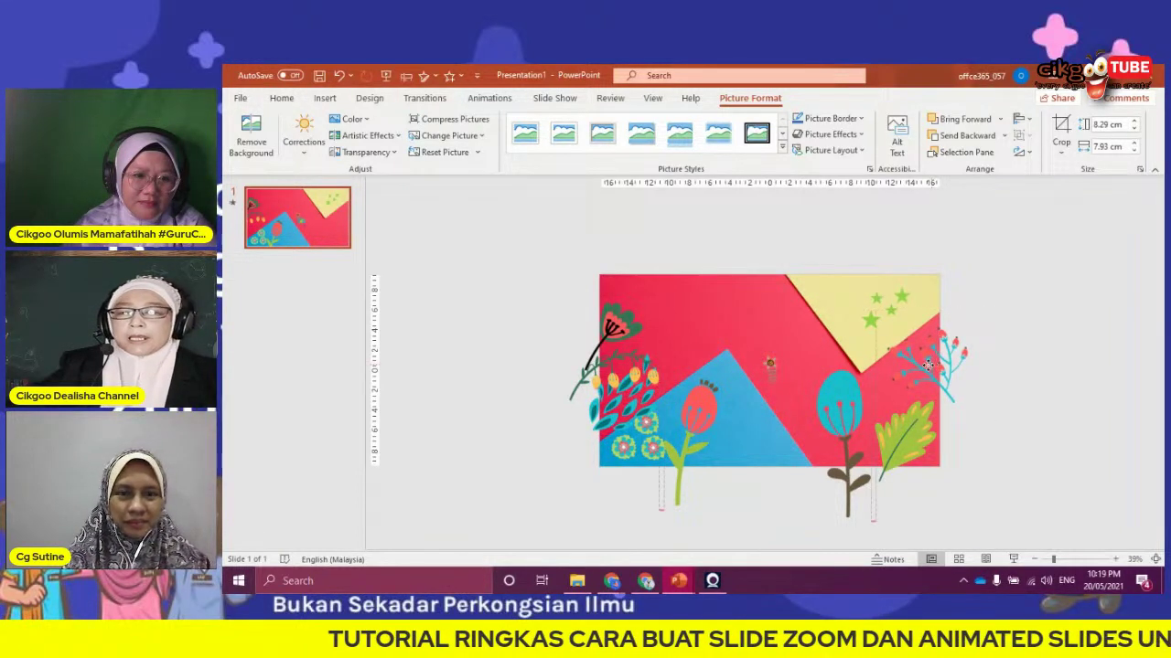
# Line up the small flower, blue tulip and red tulip along the slide's bottom edge
pyautogui.click(770, 364)
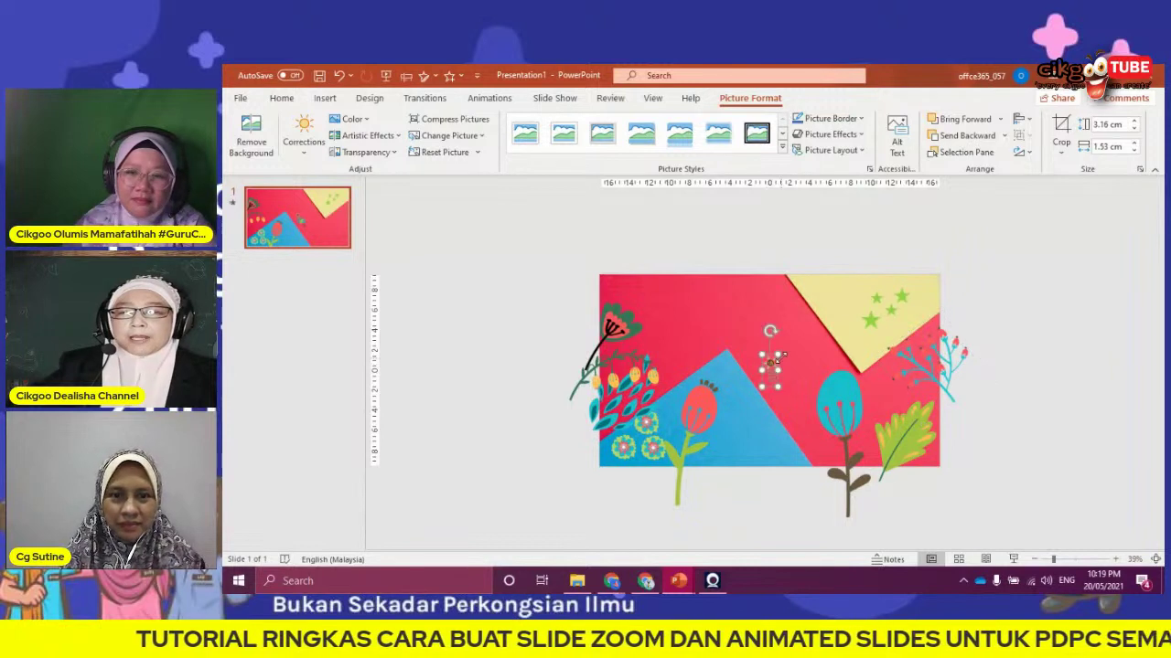
pyautogui.moveTo(772, 364); pyautogui.dragTo(811, 329)
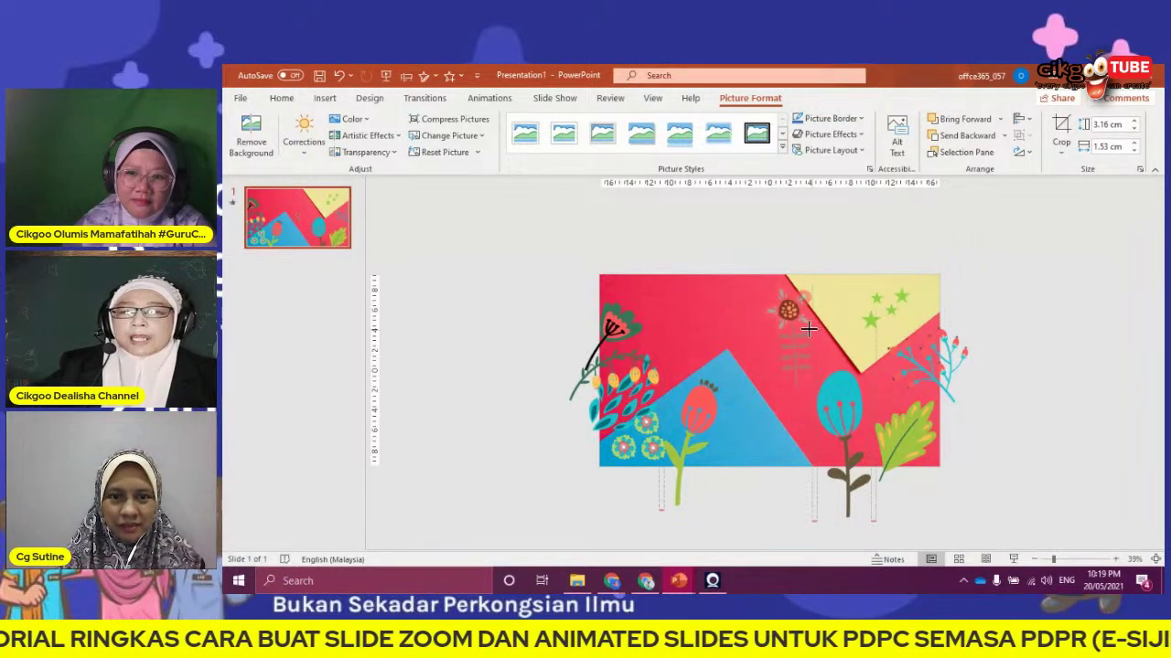
pyautogui.moveTo(799, 309); pyautogui.dragTo(785, 402)
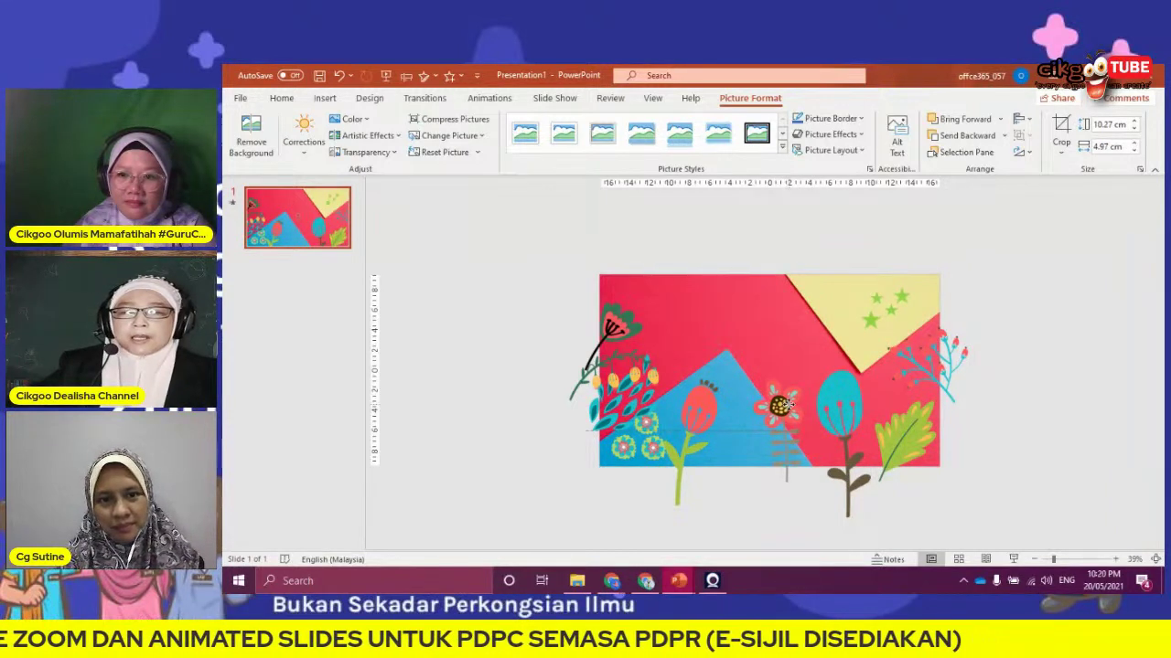
pyautogui.click(843, 394)
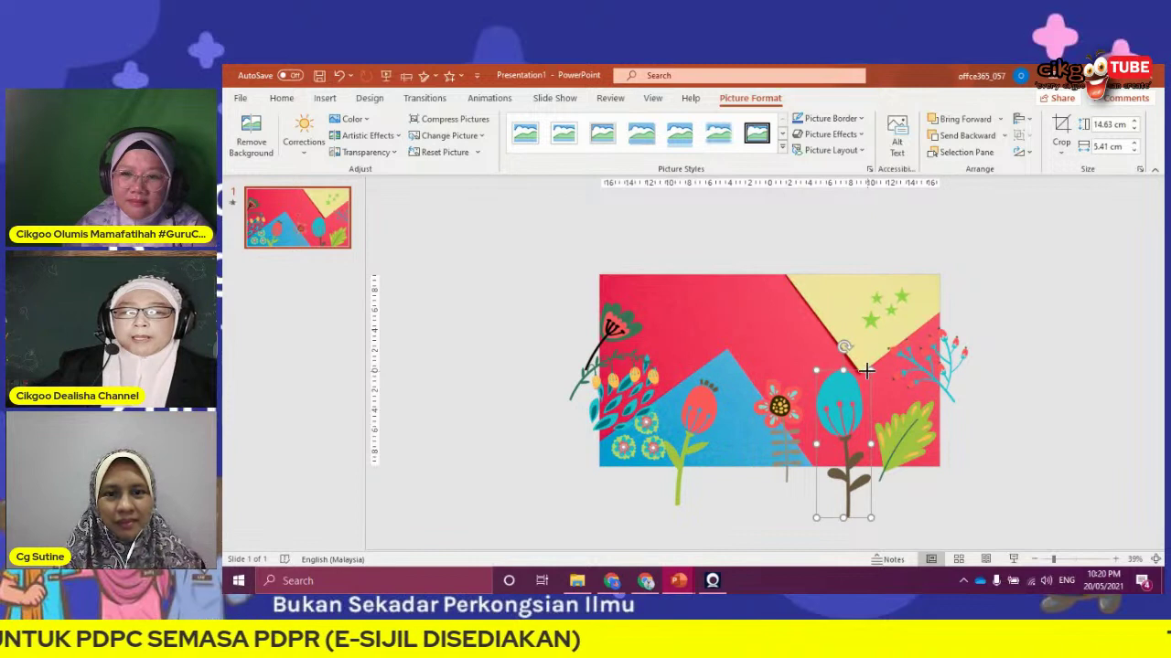
pyautogui.moveTo(866, 369); pyautogui.dragTo(838, 440)
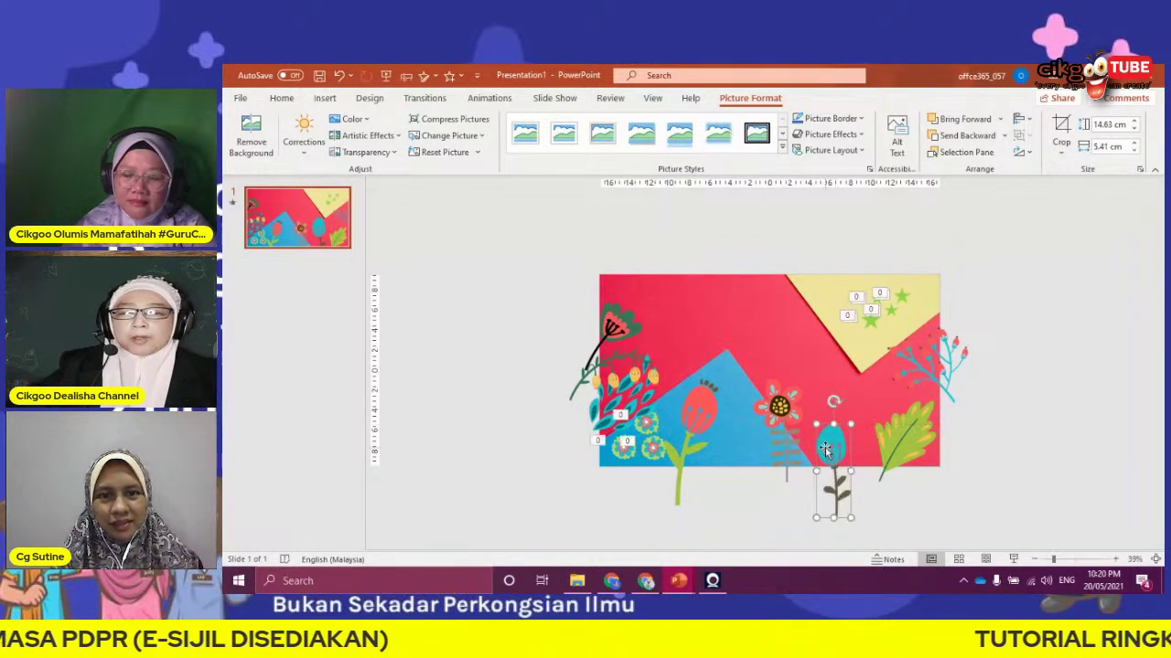
pyautogui.moveTo(838, 440); pyautogui.dragTo(835, 424)
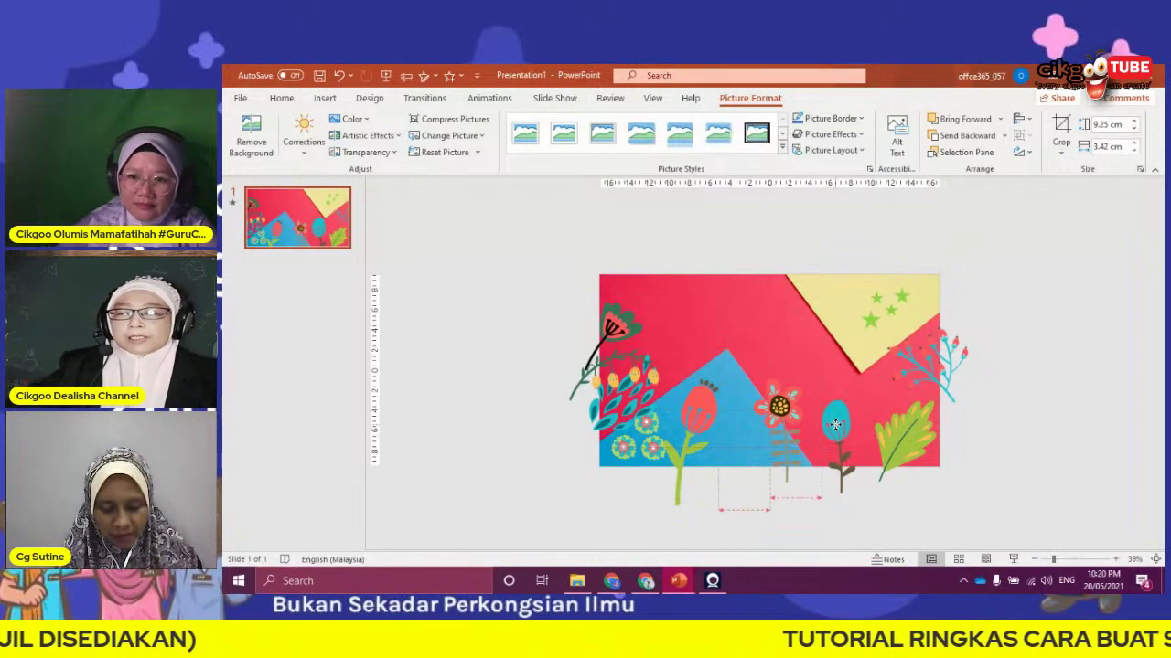
pyautogui.click(716, 385)
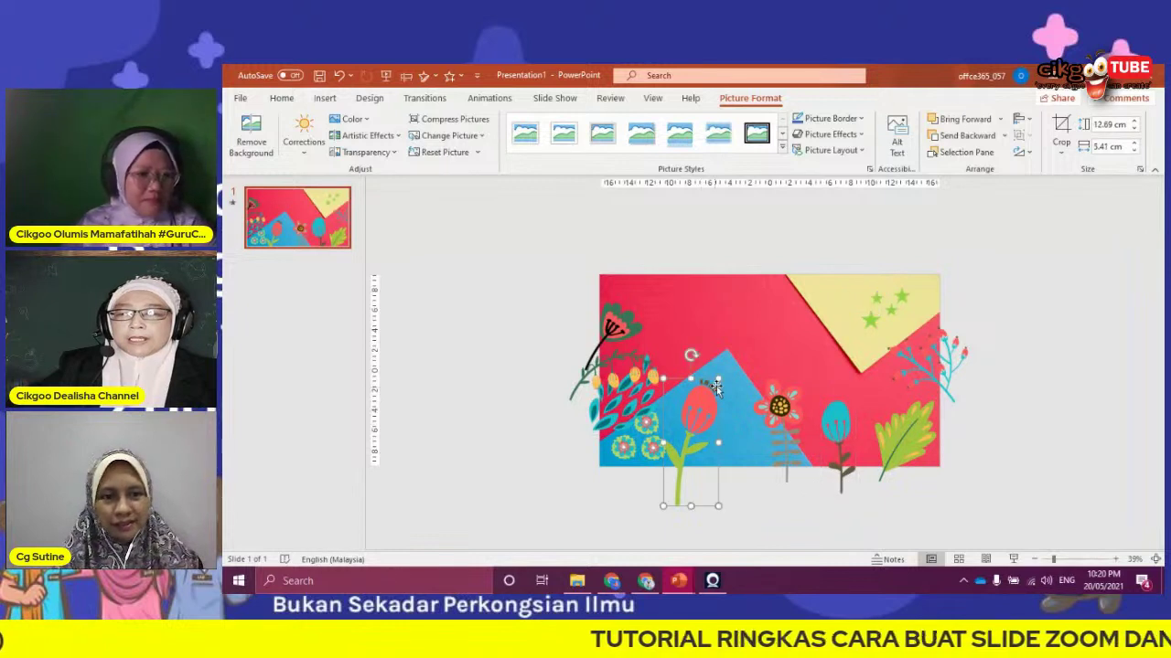
pyautogui.moveTo(716, 385); pyautogui.dragTo(692, 432)
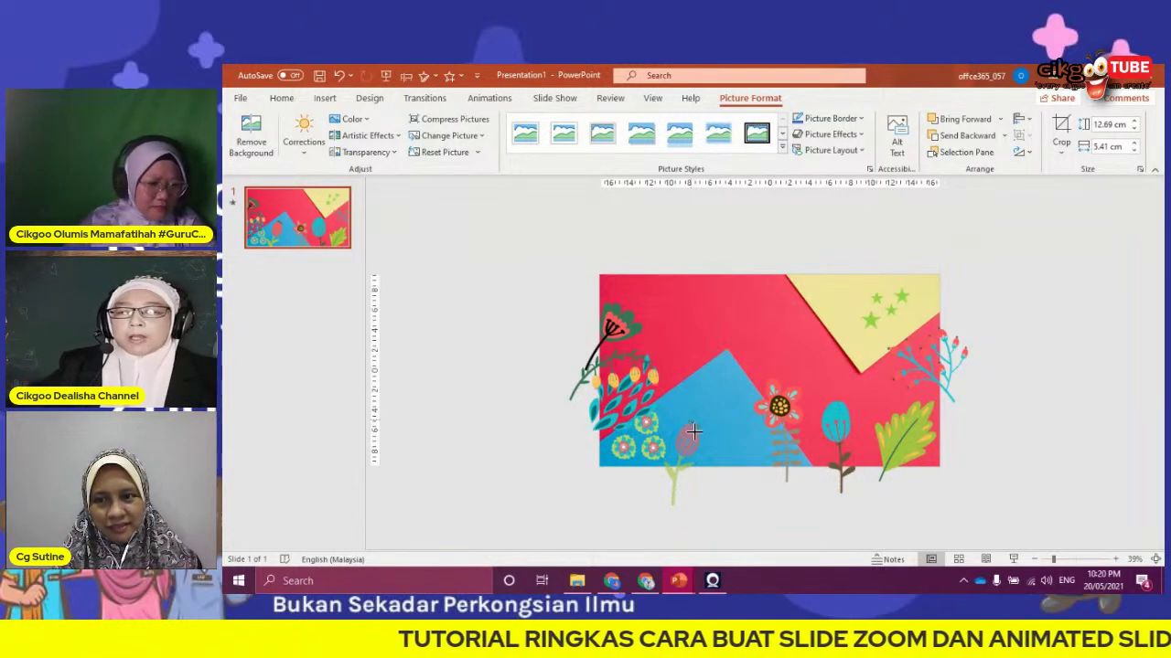
pyautogui.moveTo(692, 432); pyautogui.dragTo(725, 416)
# Rotate the dark flower so its stem points up-left and tuck it into the top-left corner
pyautogui.moveTo(619, 327); pyautogui.dragTo(624, 298)
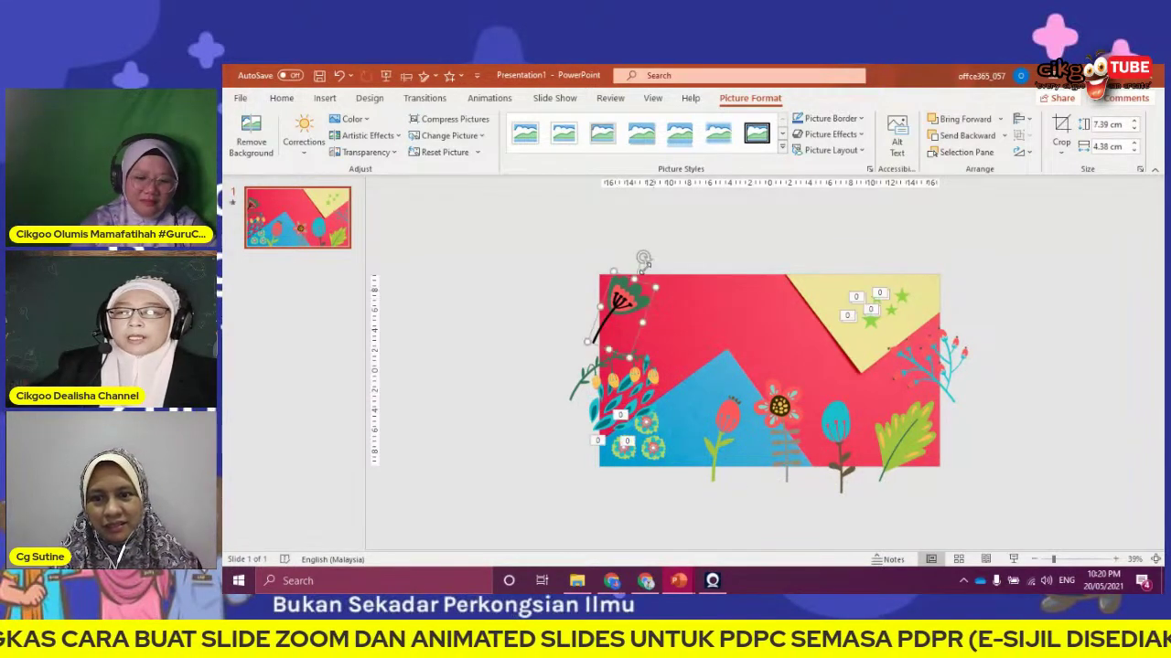
pyautogui.moveTo(643, 259); pyautogui.dragTo(648, 323)
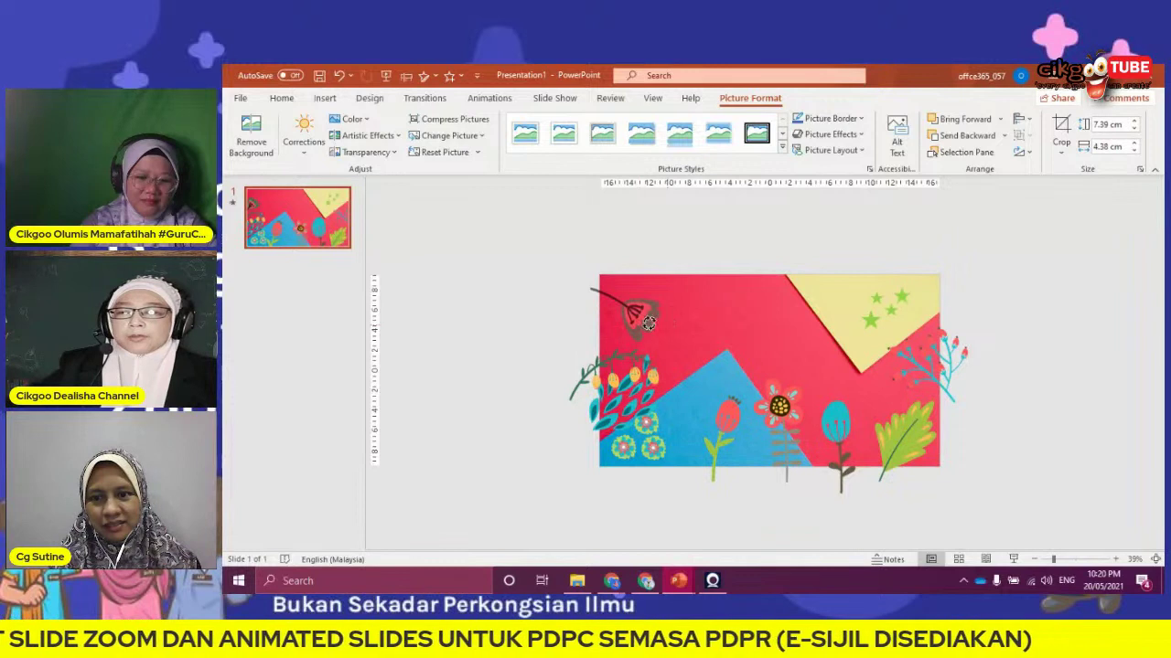
pyautogui.click(635, 311)
pyautogui.moveTo(633, 315)
pyautogui.mouseDown()
pyautogui.moveTo(637, 336)
pyautogui.moveTo(629, 298)
pyautogui.mouseUp()
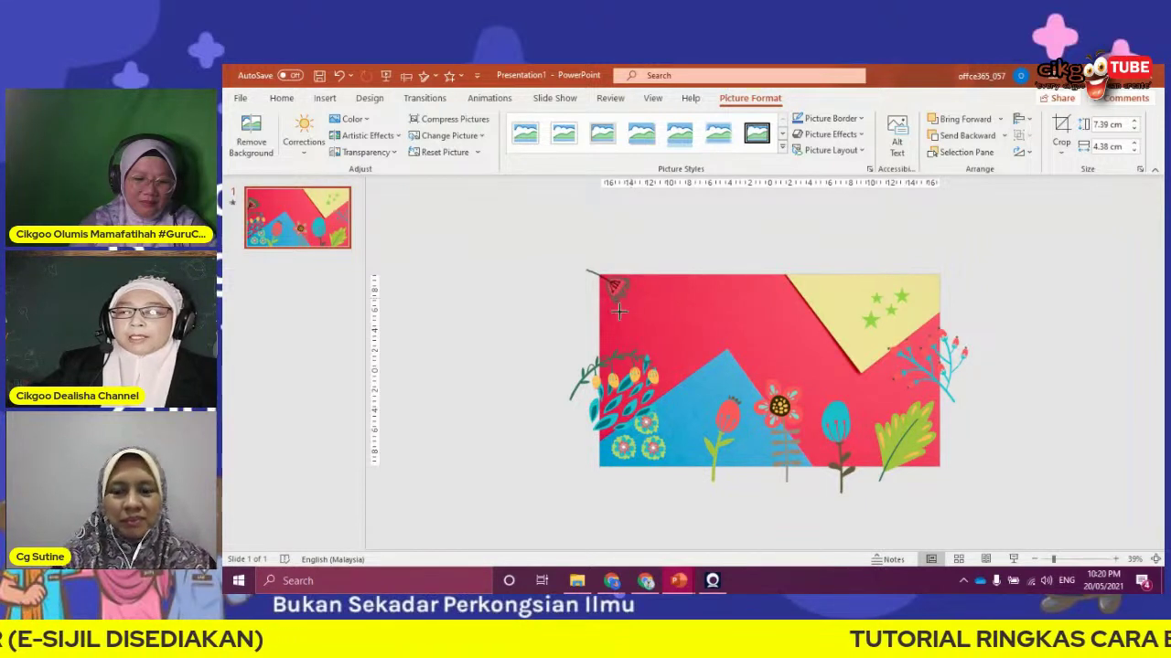
# Move the orange-flower branch higher and the teal leaf bunch lower along the left edge
pyautogui.click(604, 364)
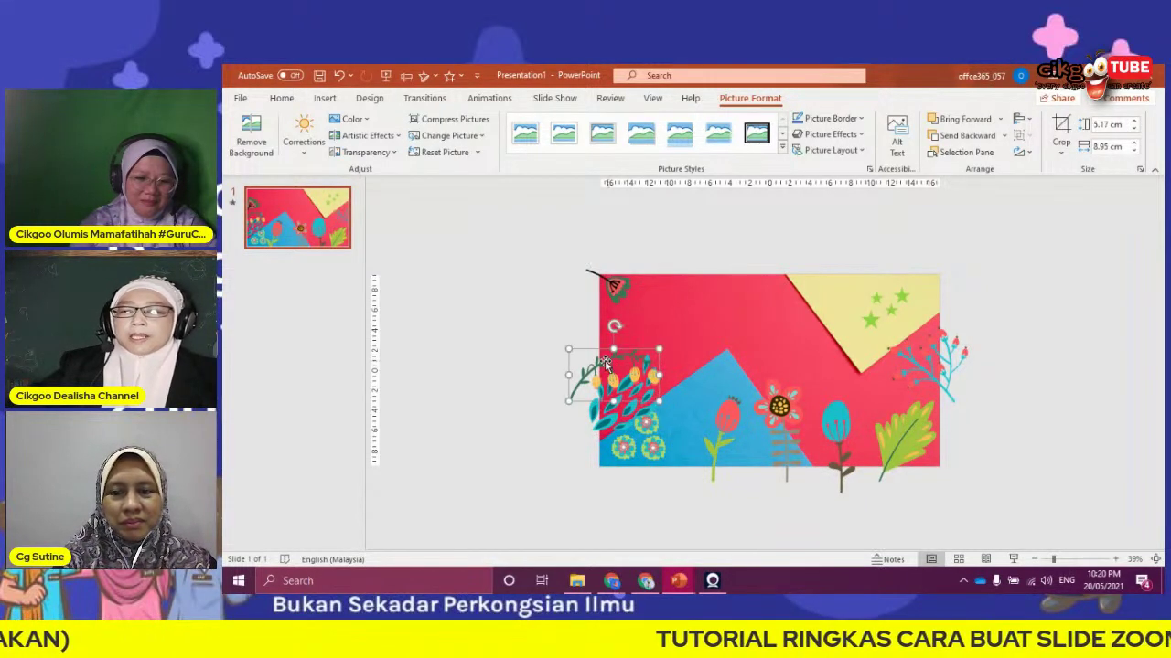
pyautogui.moveTo(604, 364); pyautogui.dragTo(615, 317)
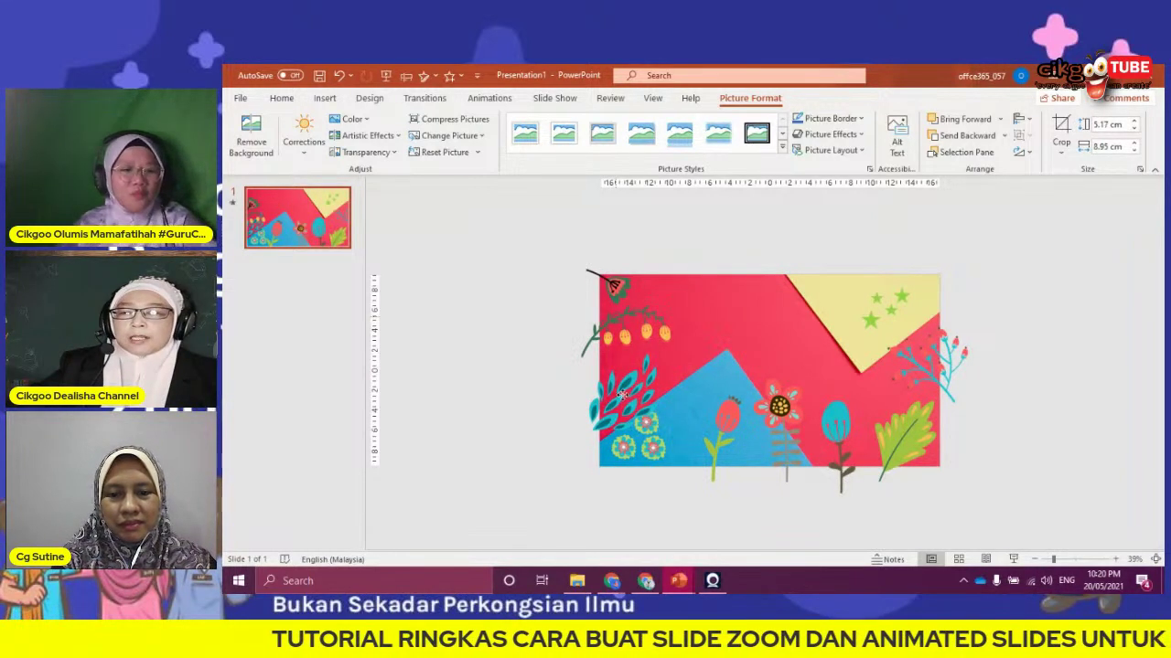
pyautogui.moveTo(622, 395); pyautogui.dragTo(657, 327)
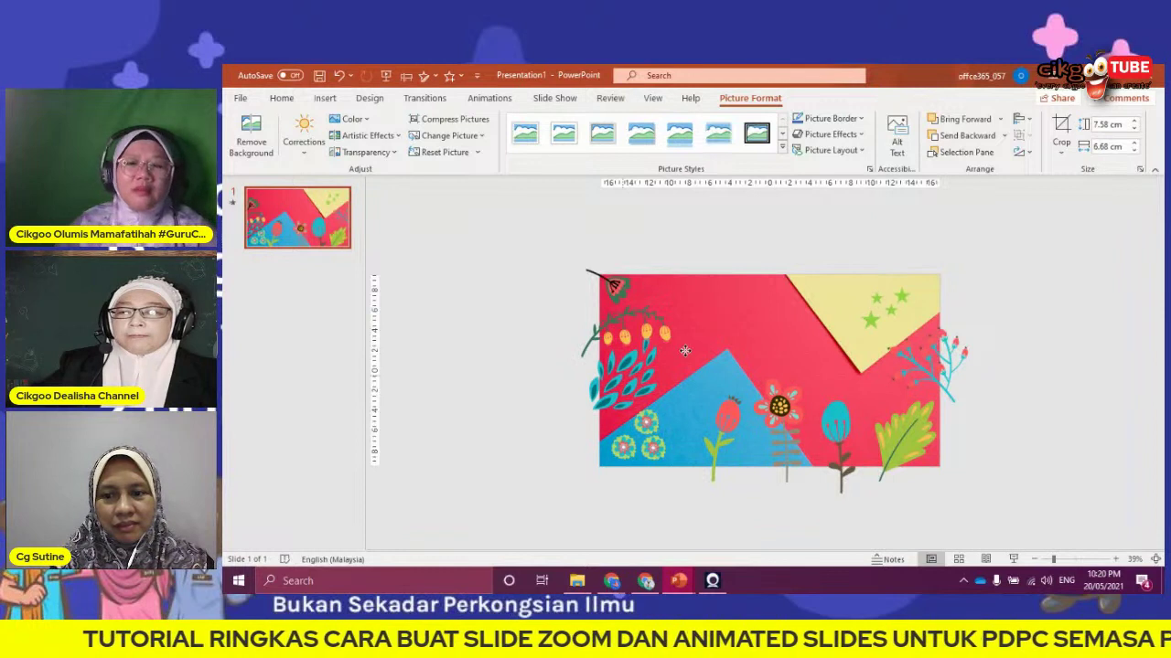
pyautogui.moveTo(657, 326); pyautogui.dragTo(618, 384)
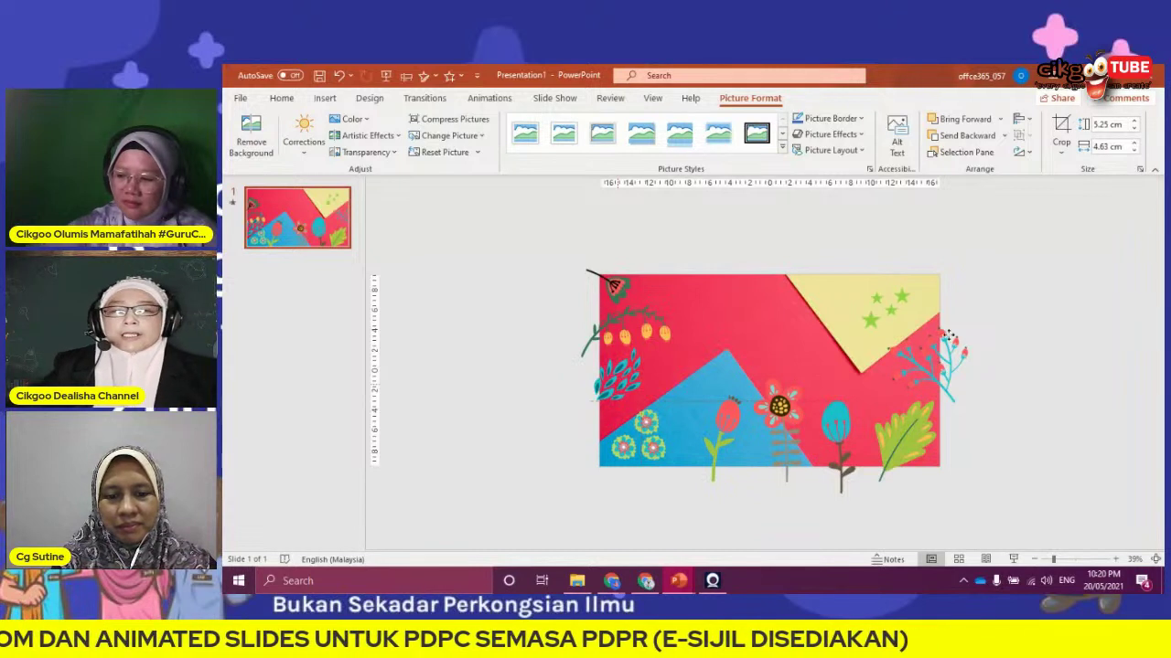
# Regroup the bottom row, shifting the red tulip, red flower and blue tulip left
pyautogui.click(1022, 324)
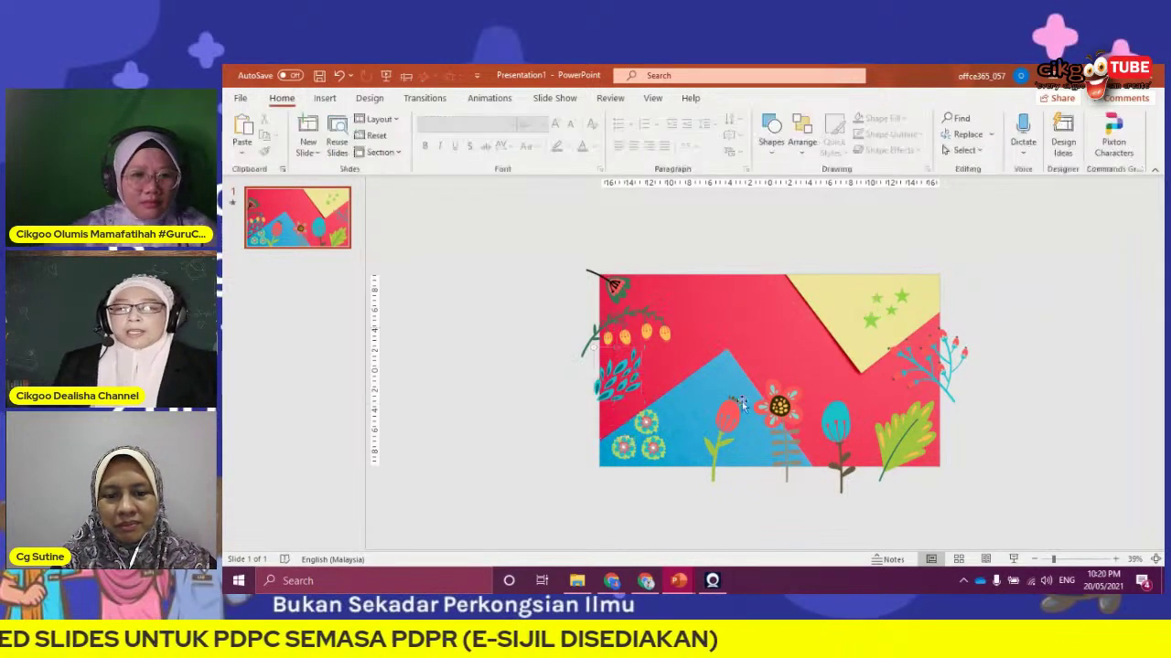
pyautogui.moveTo(728, 416); pyautogui.dragTo(707, 412)
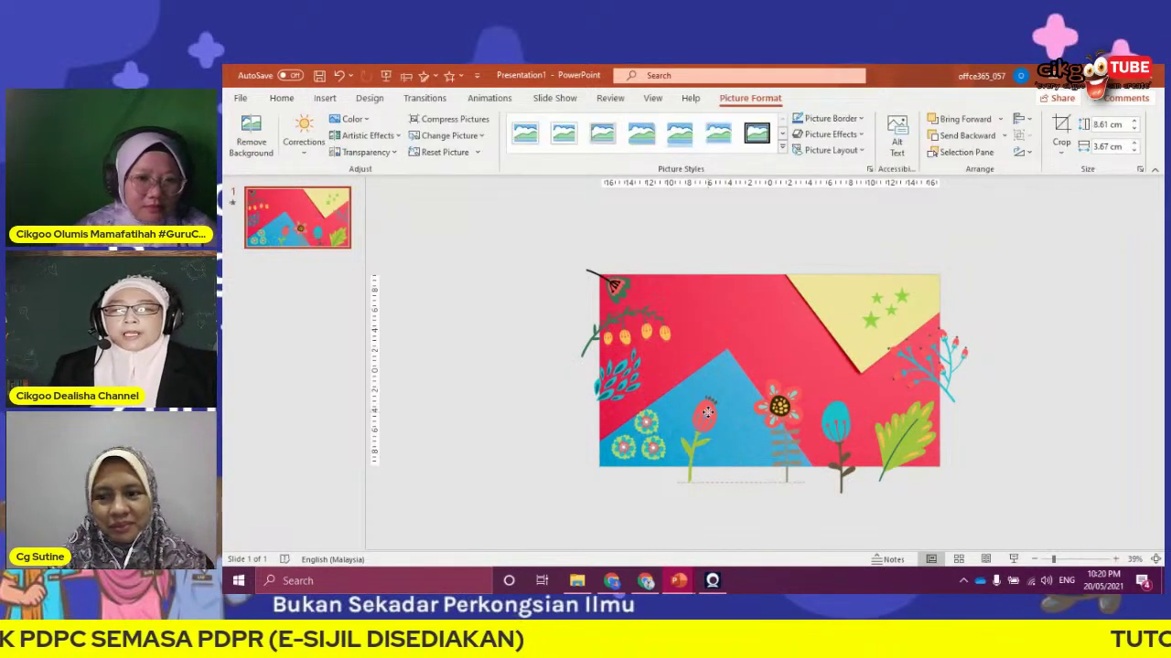
pyautogui.moveTo(781, 419); pyautogui.dragTo(750, 424)
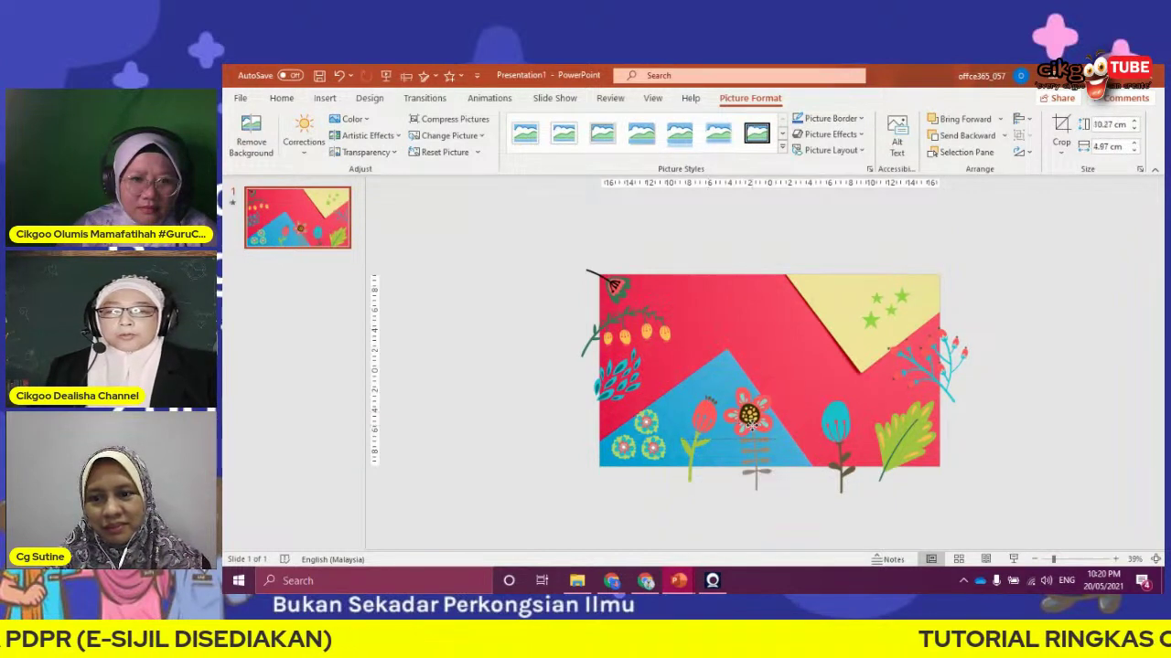
pyautogui.moveTo(825, 422); pyautogui.dragTo(800, 422)
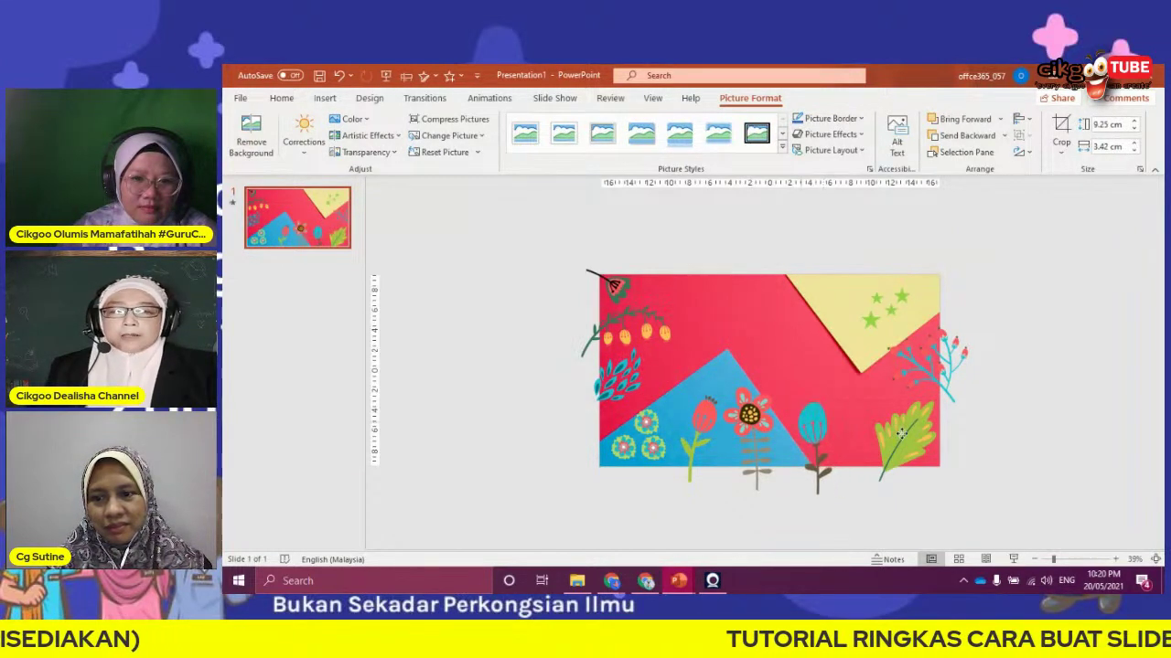
# Keep the green leaf in front, place it at the bottom-right corner, and play the slide show
pyautogui.moveTo(901, 433); pyautogui.dragTo(898, 427)
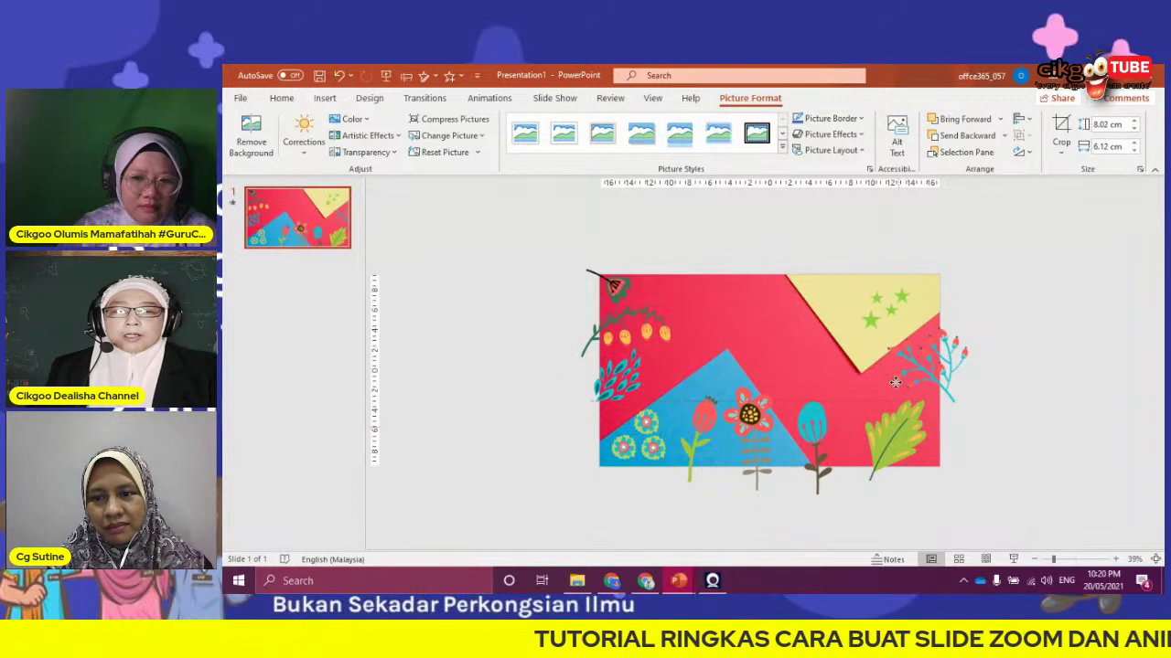
pyautogui.hotkey('ctrl', 'shift', '[')
pyautogui.hotkey('ctrl', 'z')
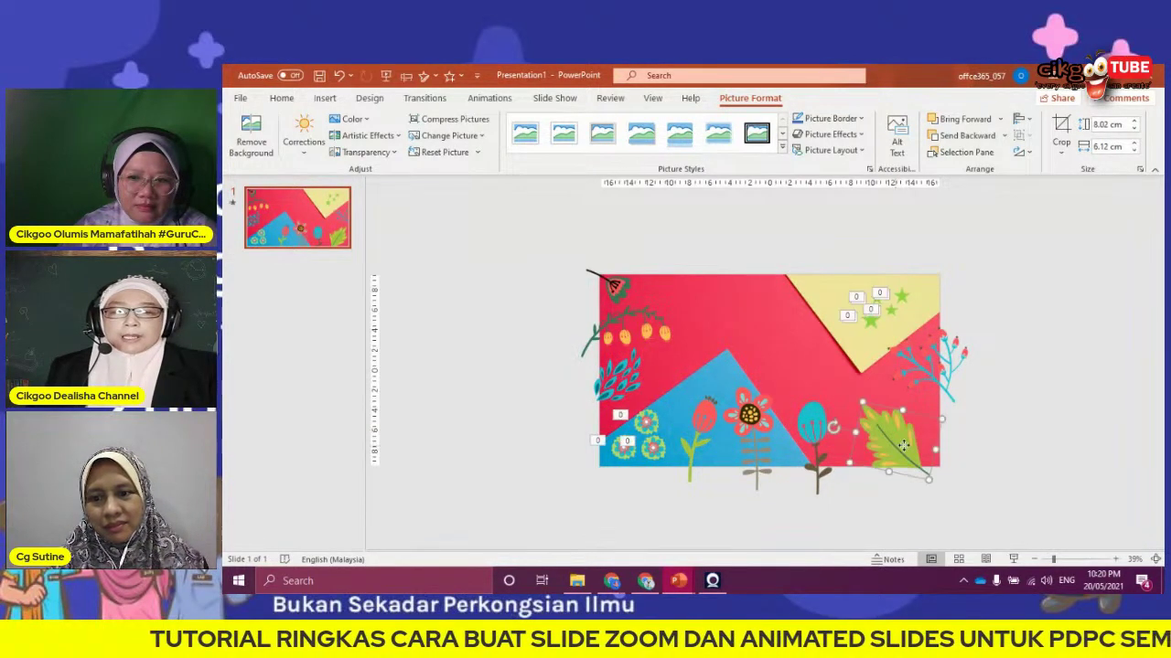
pyautogui.moveTo(903, 445); pyautogui.dragTo(909, 430)
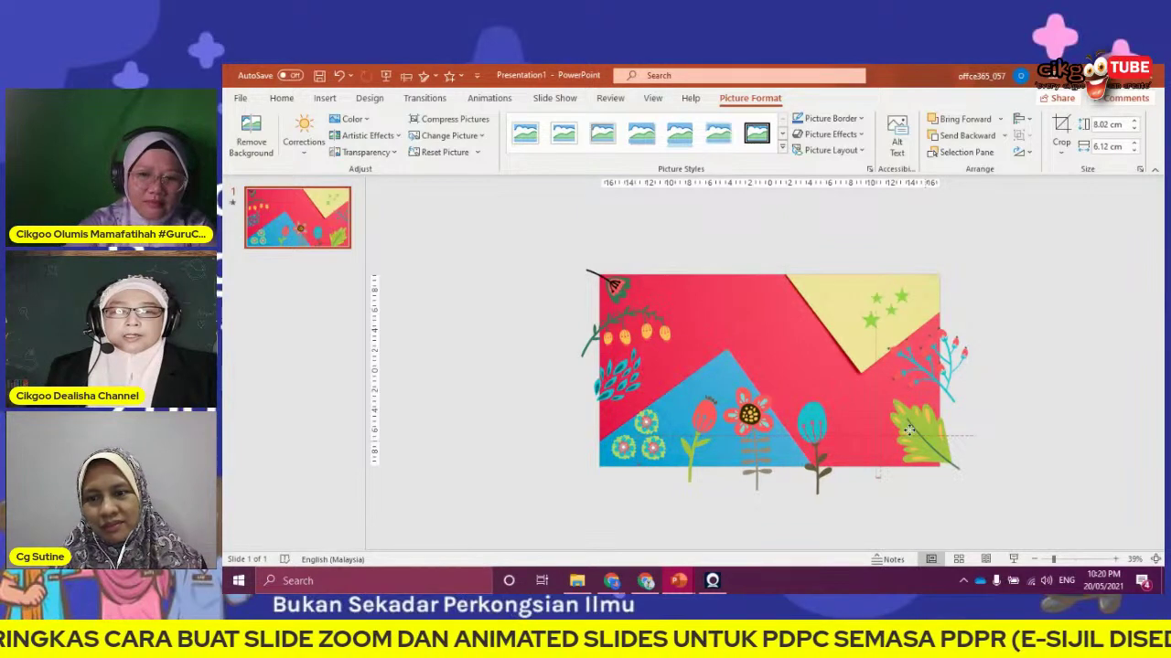
pyautogui.click(1012, 561)
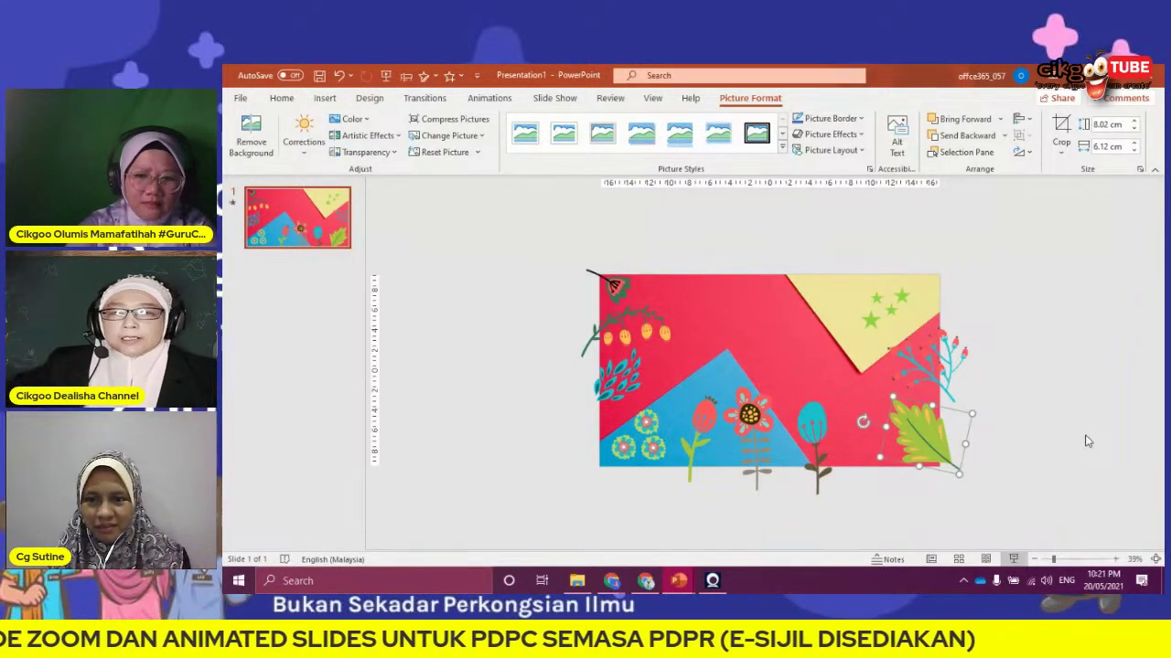
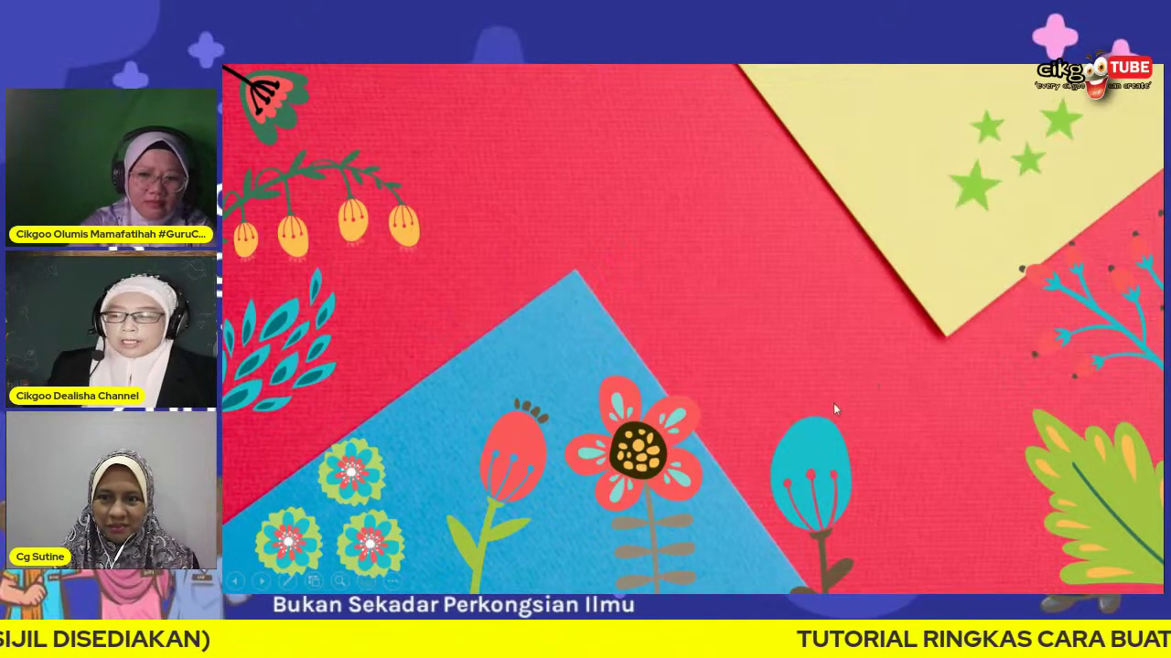
# Give the tilted branch picture a Fly In entrance from the right
pyautogui.press('Escape')
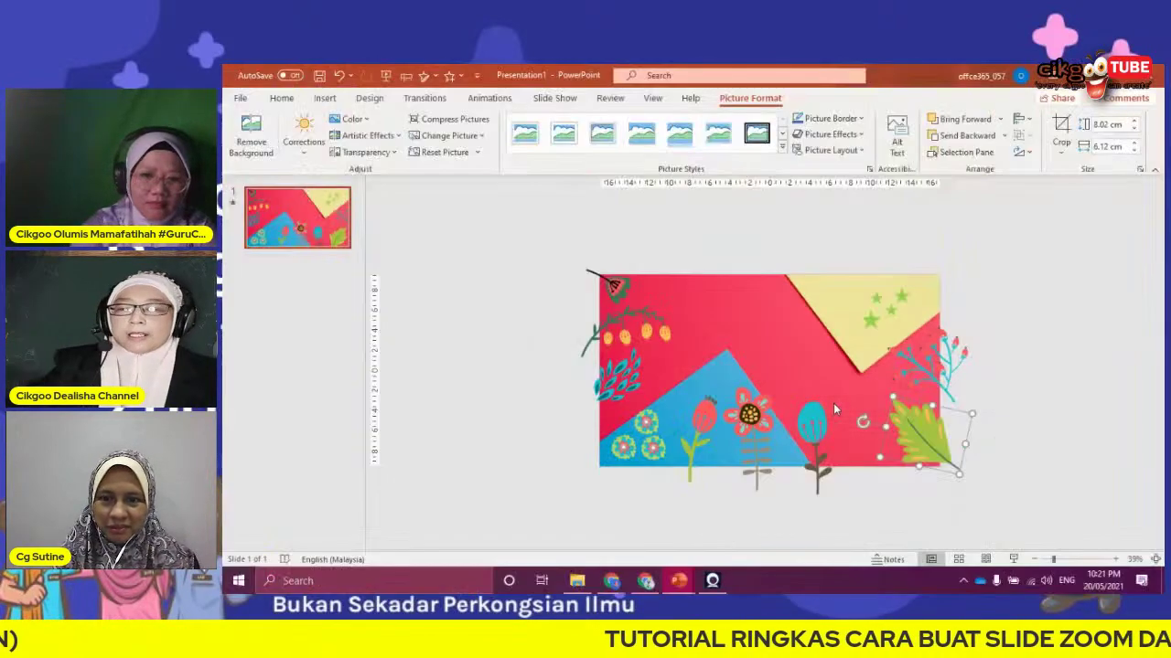
pyautogui.click(750, 416)
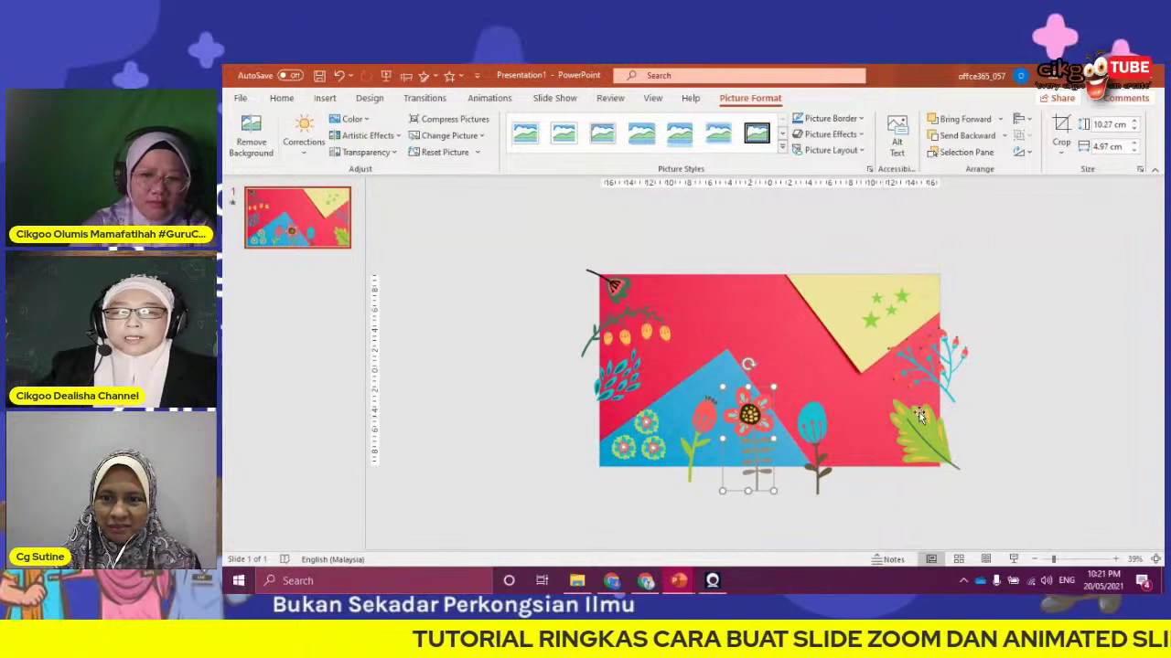
pyautogui.click(917, 353)
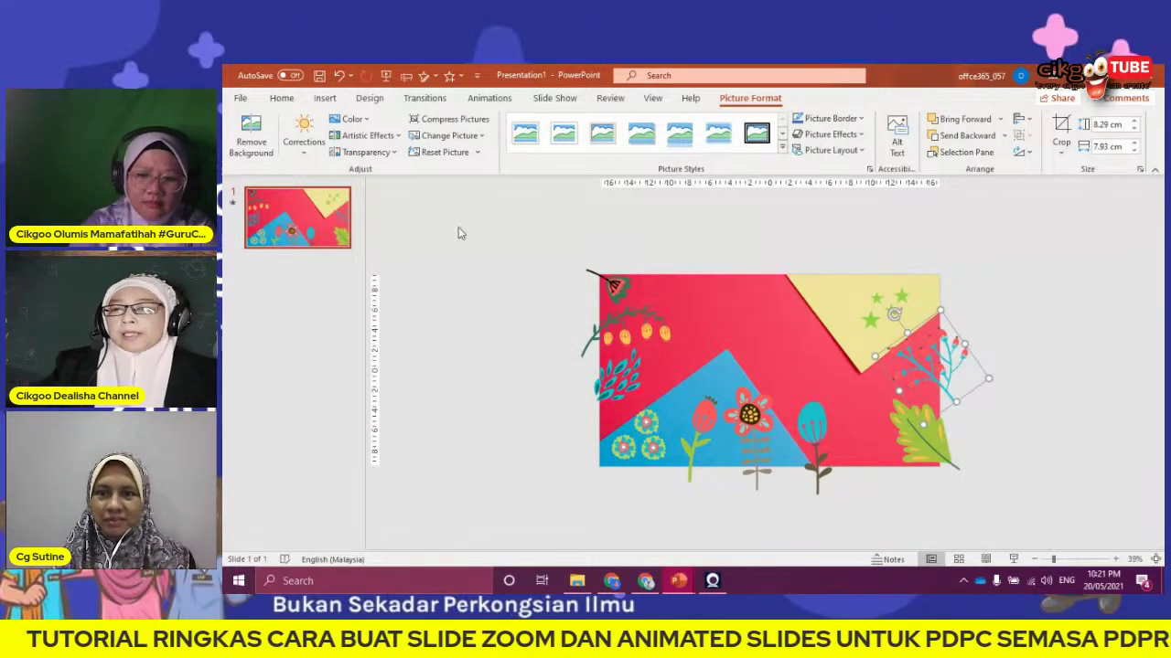
pyautogui.click(485, 98)
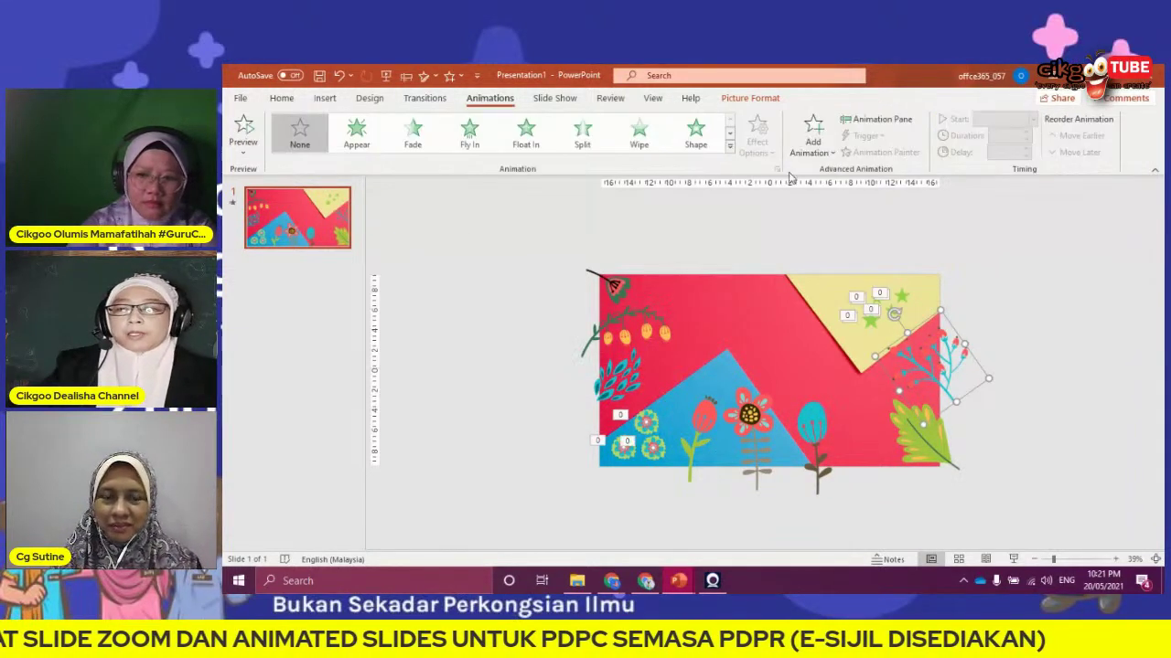
pyautogui.click(820, 130)
pyautogui.press('Escape')
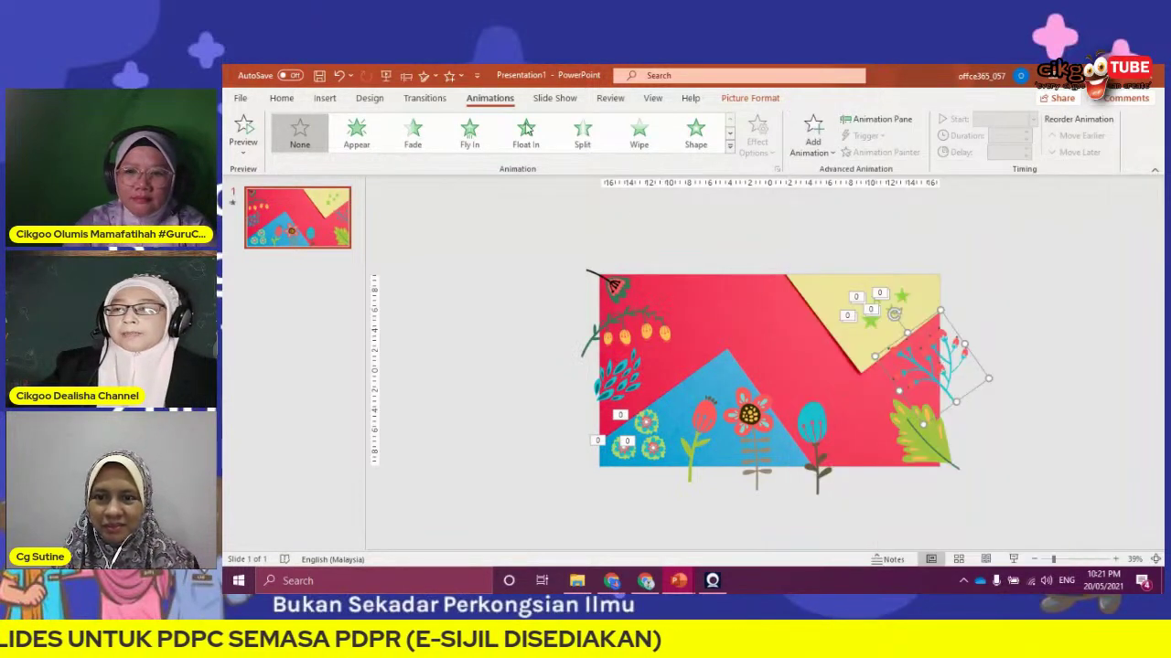
pyautogui.click(479, 133)
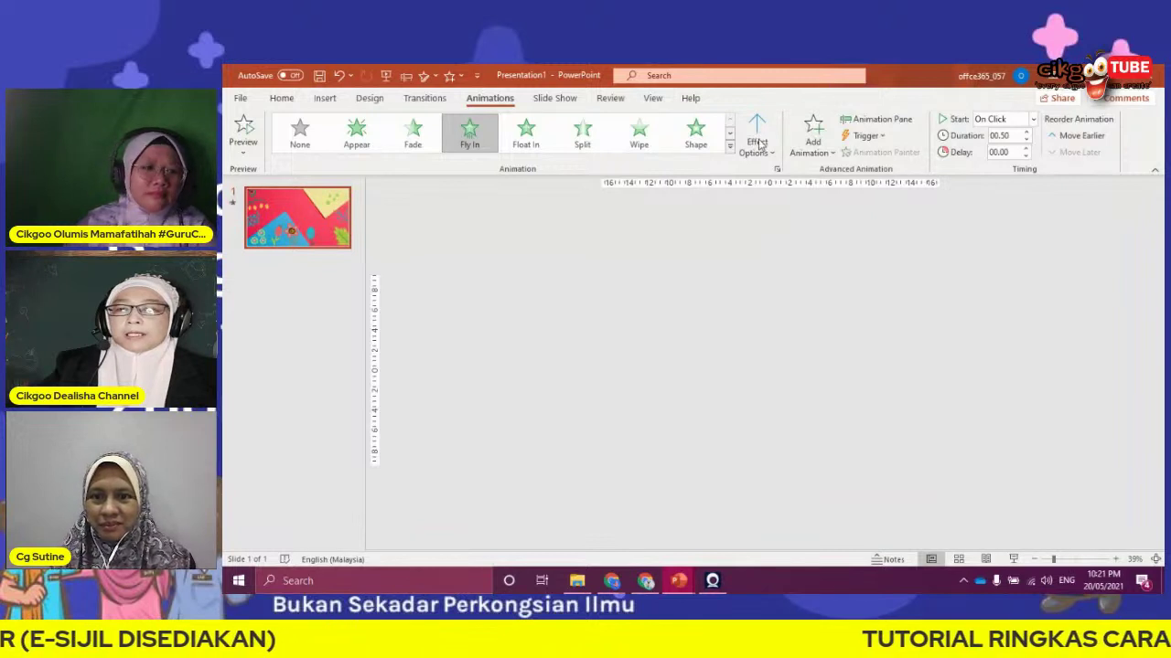
pyautogui.click(760, 137)
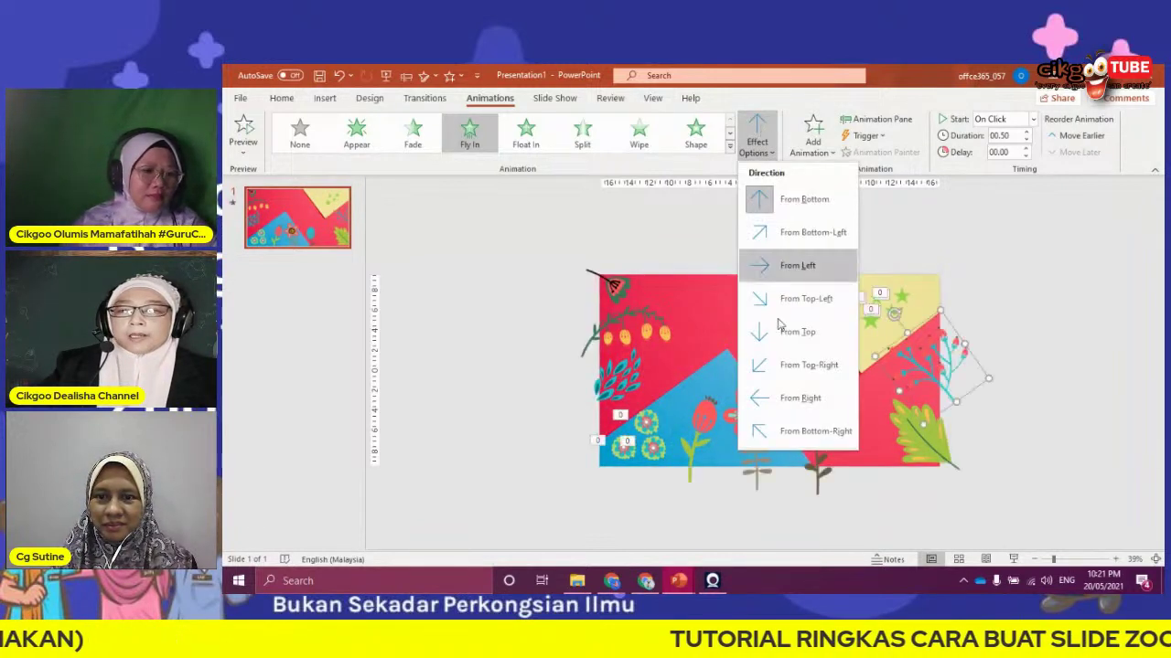
pyautogui.click(785, 399)
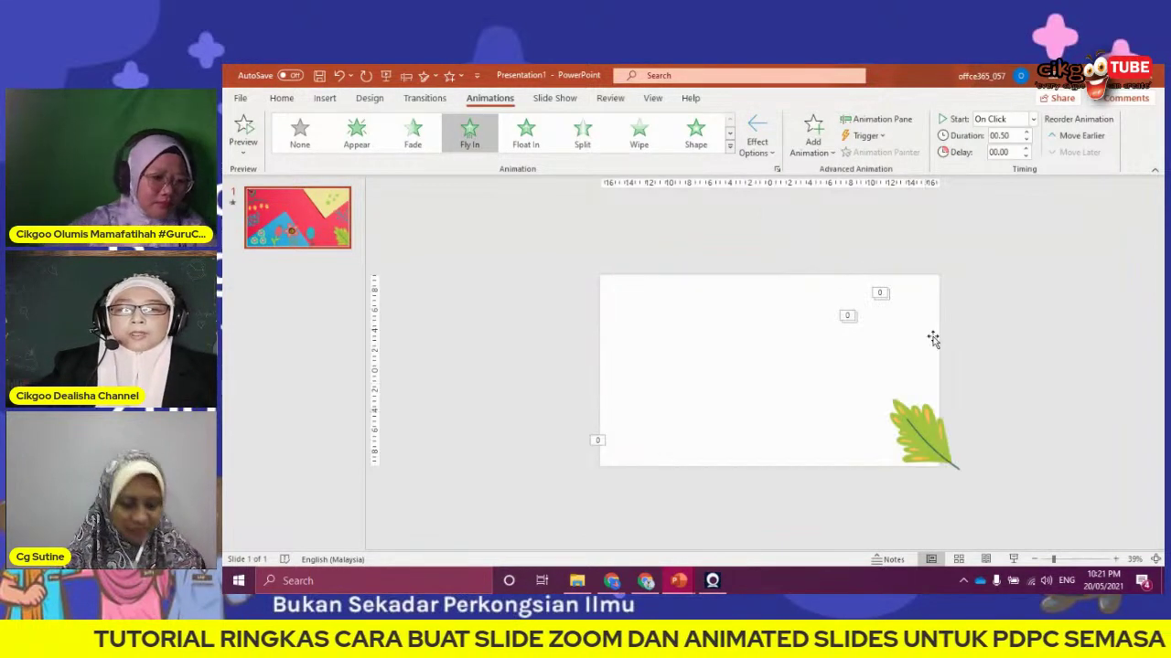
# Start the branch's fly-in with the previous animation after a 0.5-second delay
pyautogui.click(917, 365)
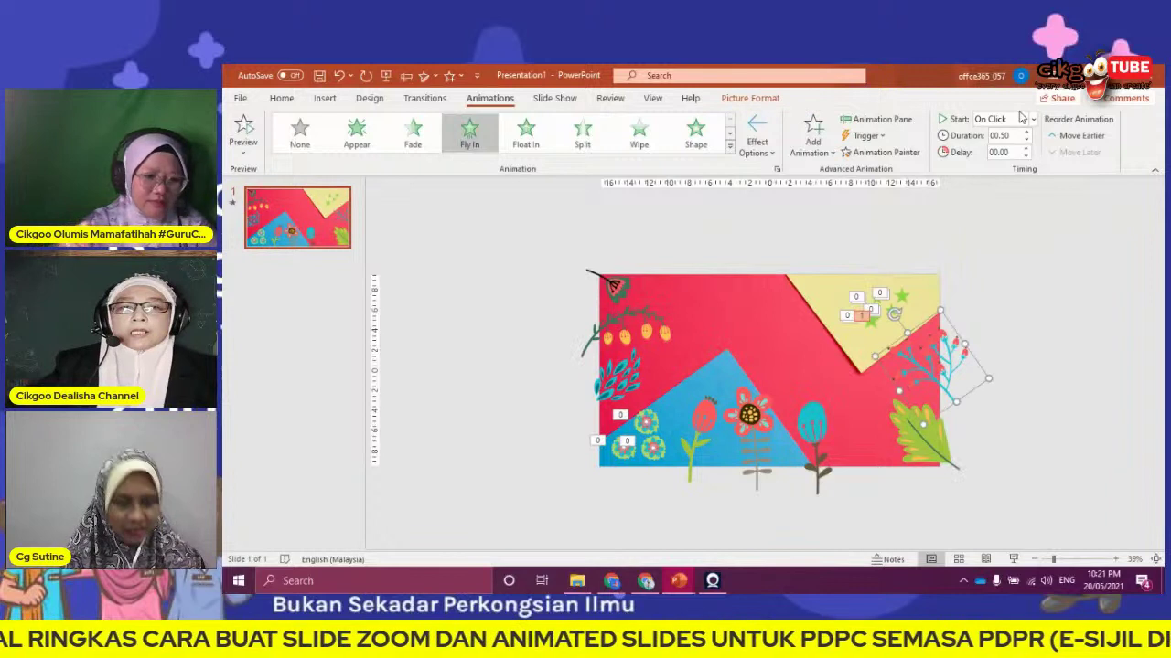
pyautogui.click(1022, 119)
pyautogui.click(995, 149)
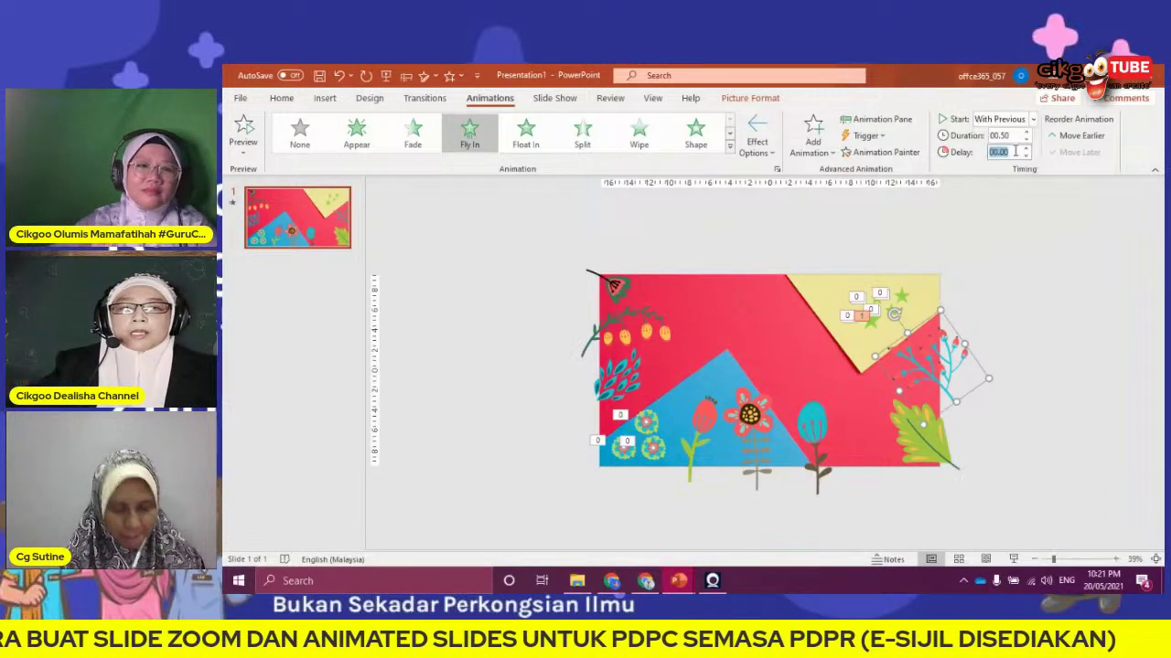
pyautogui.write('0.5')
pyautogui.press('Return')
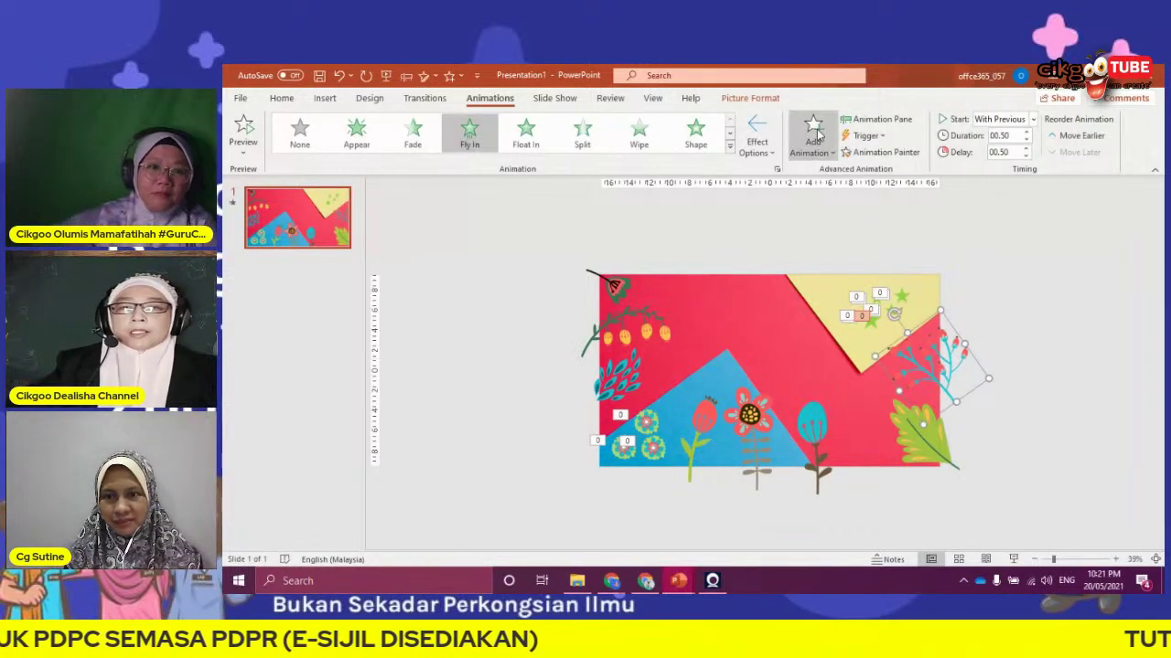
pyautogui.click(816, 138)
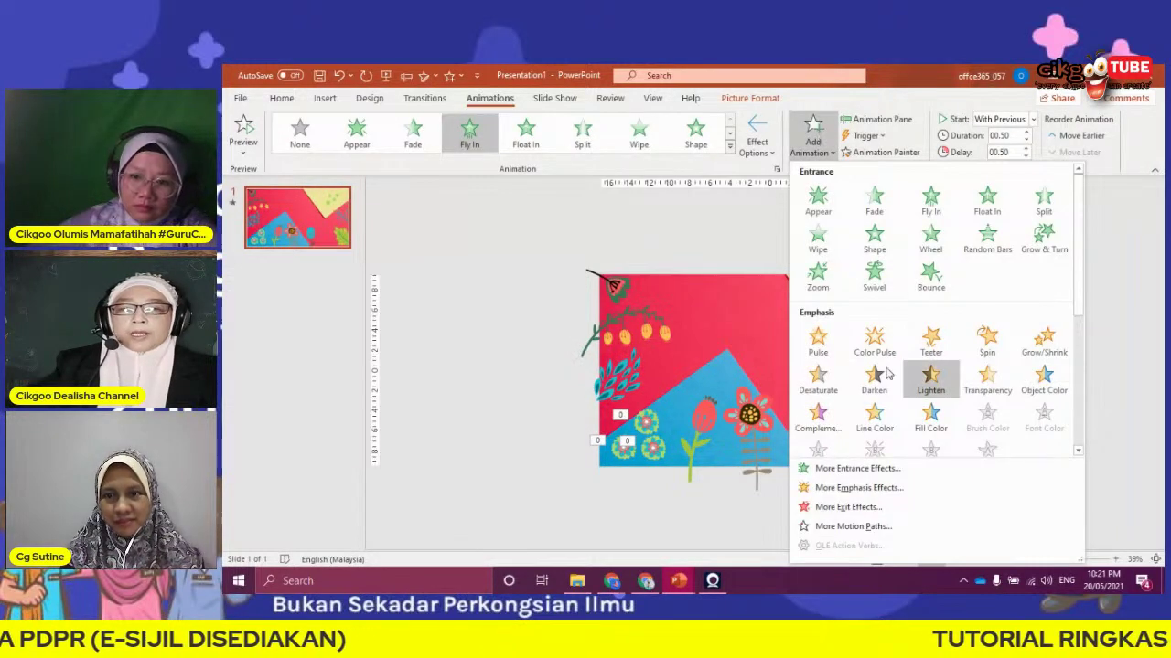
# Add a Teeter emphasis to Picture 15, starting with the previous animation
pyautogui.click(931, 340)
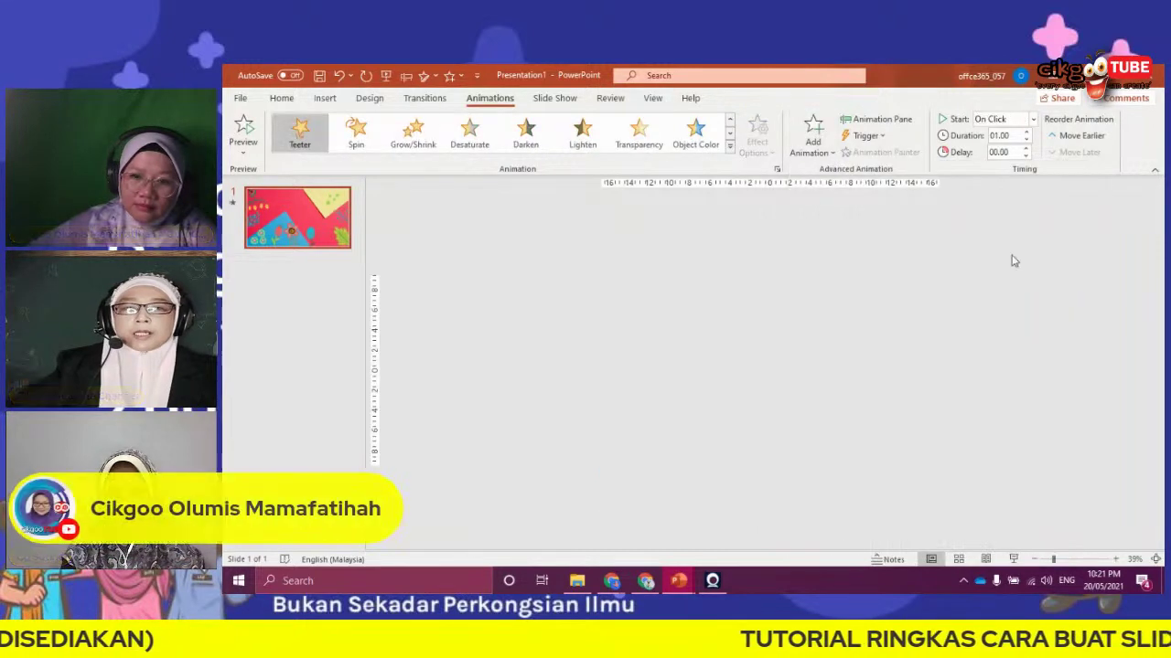
pyautogui.click(1031, 119)
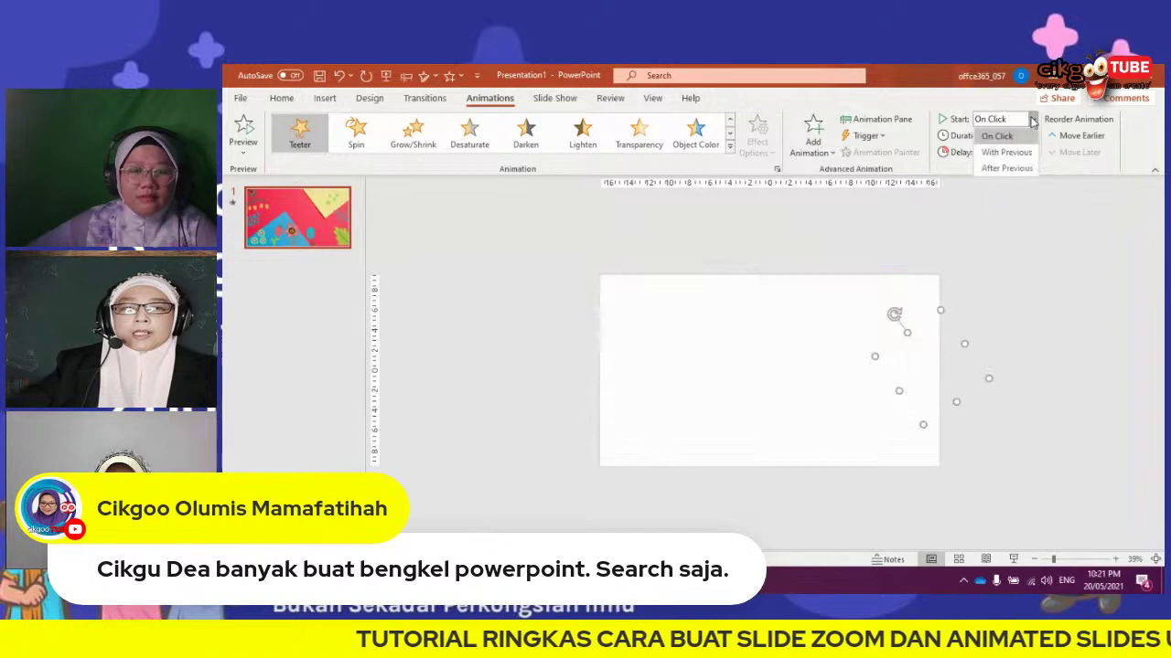
pyautogui.click(998, 153)
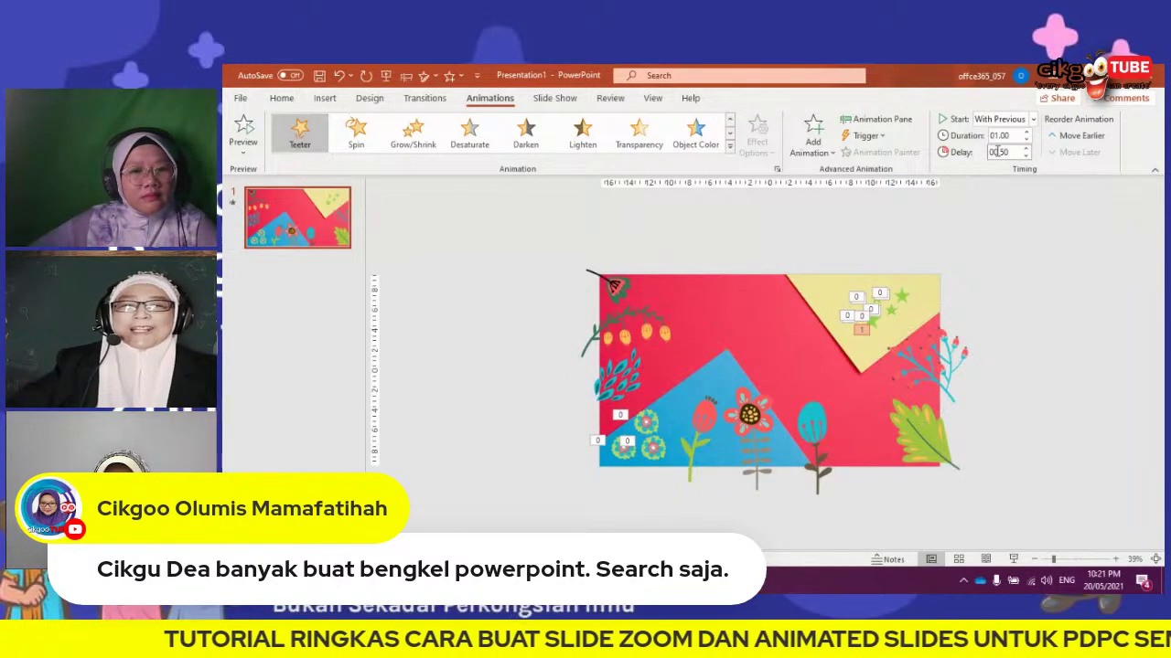
# Set Picture 15's Teeter to 5 seconds (Very Slow), repeating until the end of the slide
pyautogui.click(872, 121)
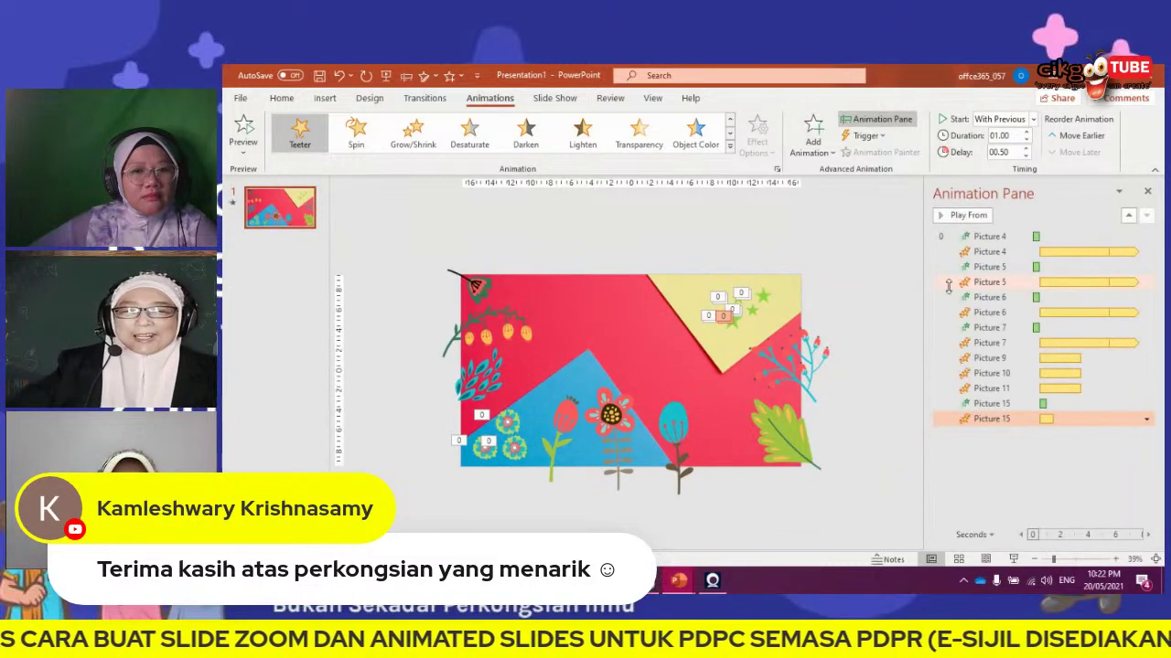
pyautogui.click(1146, 420)
pyautogui.click(997, 501)
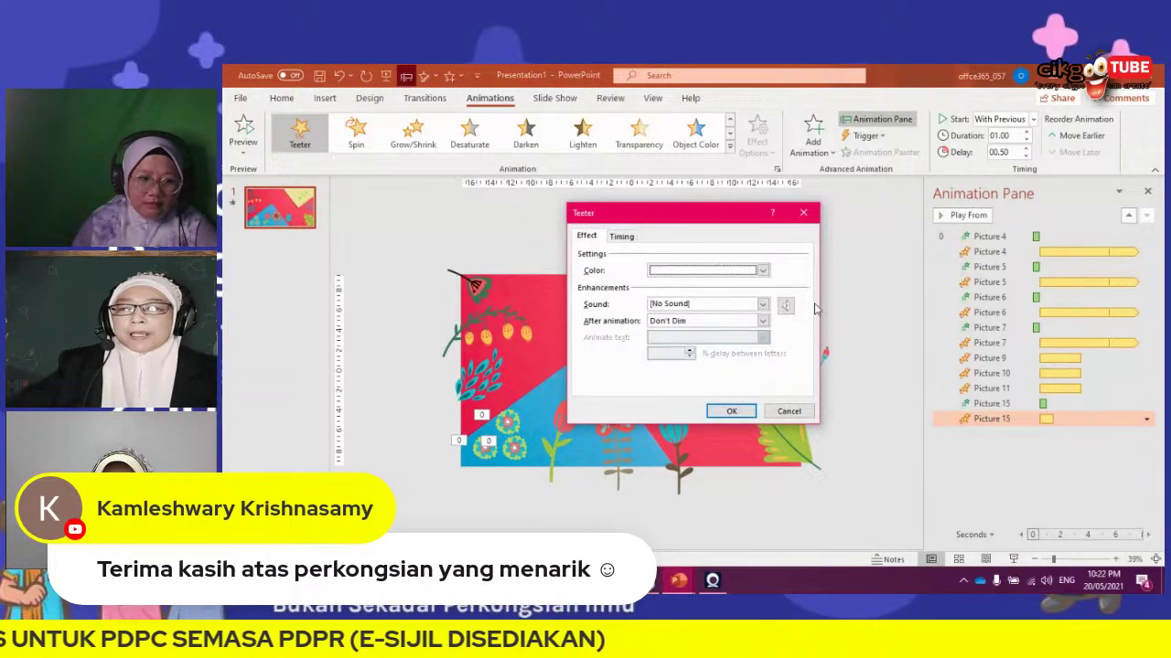
pyautogui.click(622, 236)
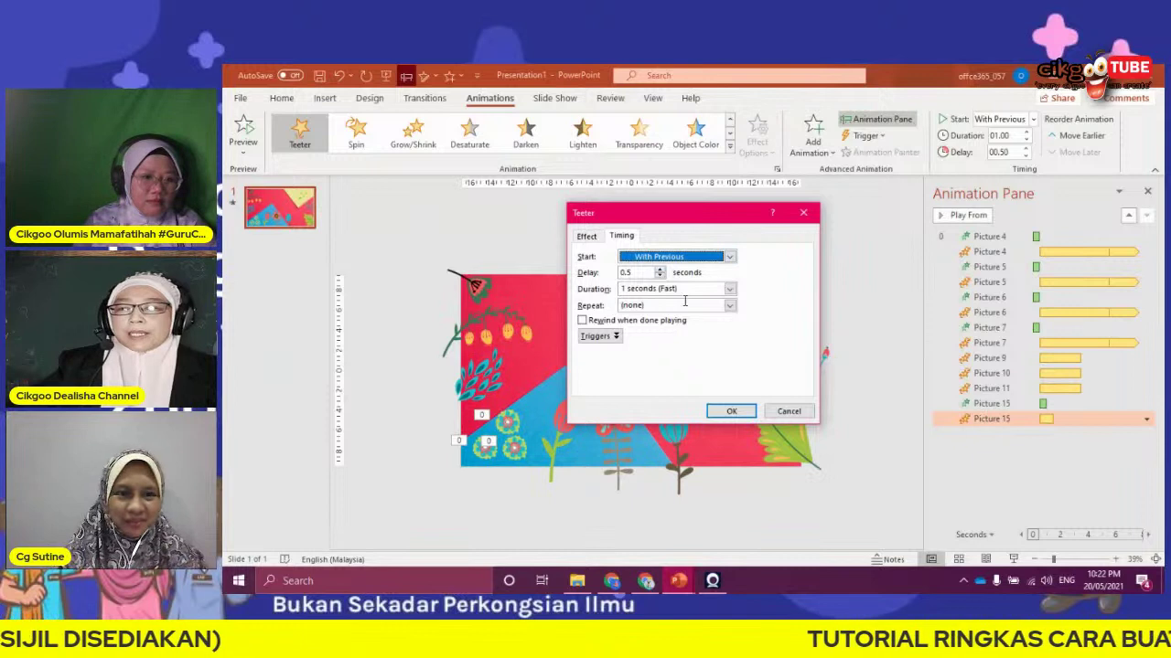
pyautogui.click(729, 289)
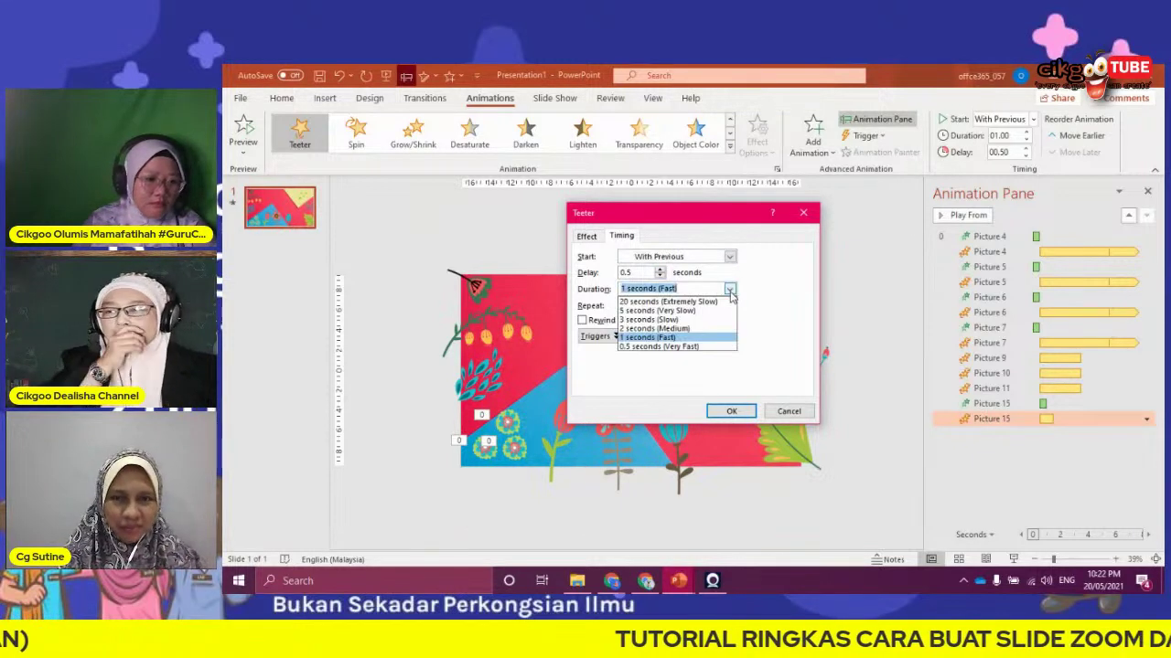
pyautogui.click(681, 311)
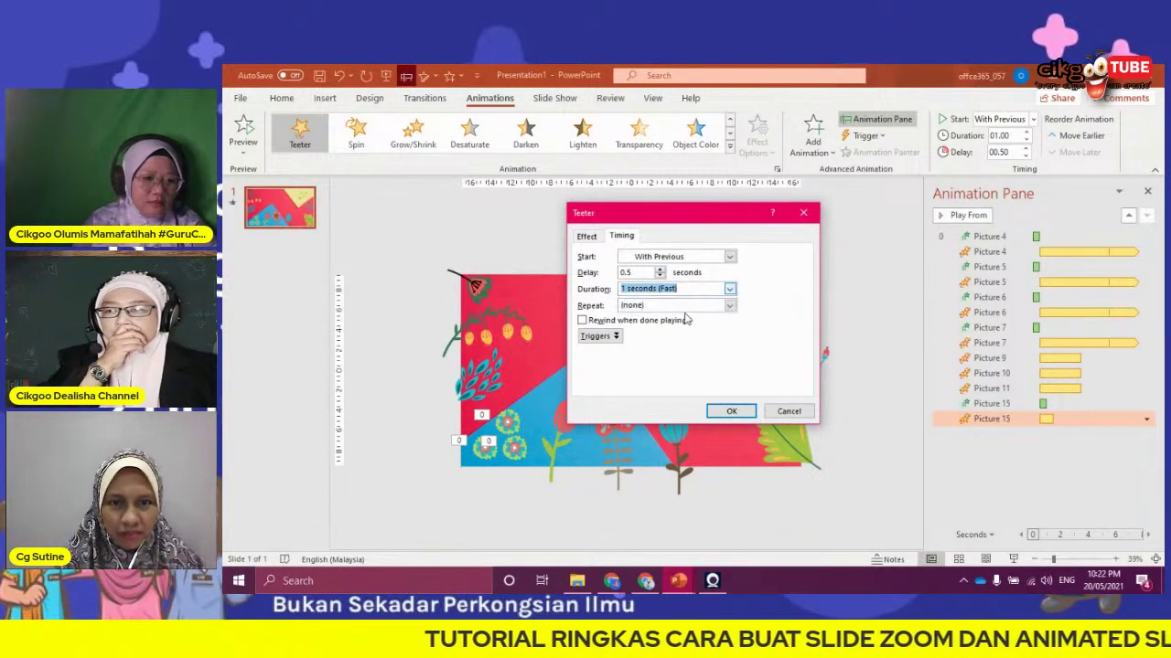
pyautogui.click(729, 306)
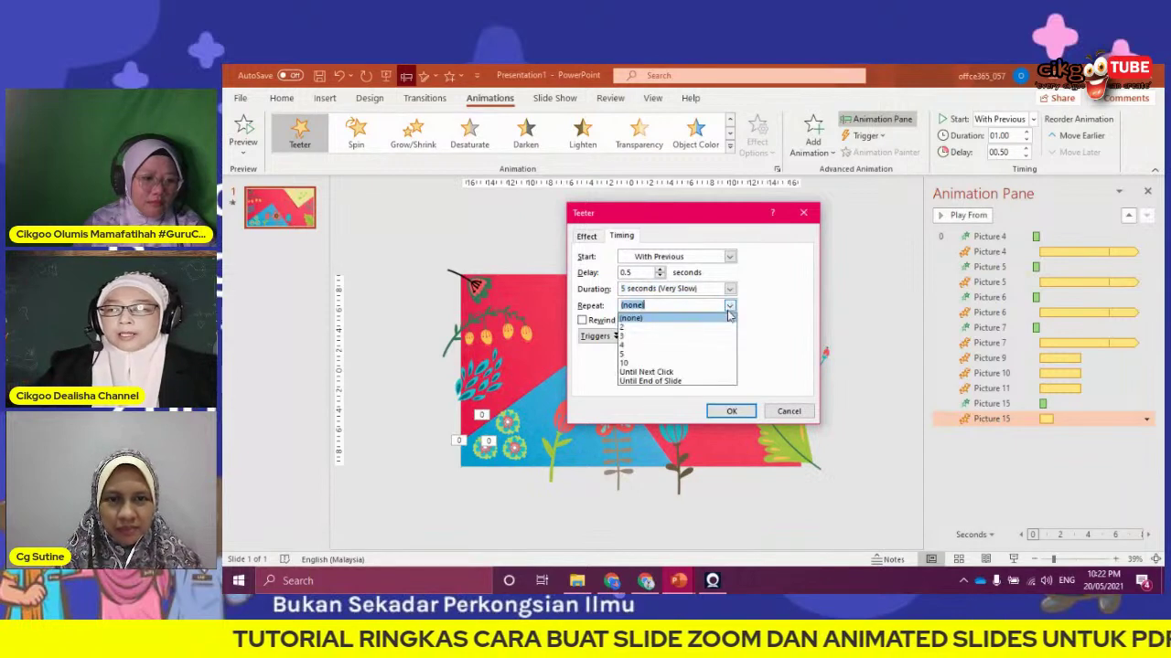
pyautogui.click(639, 381)
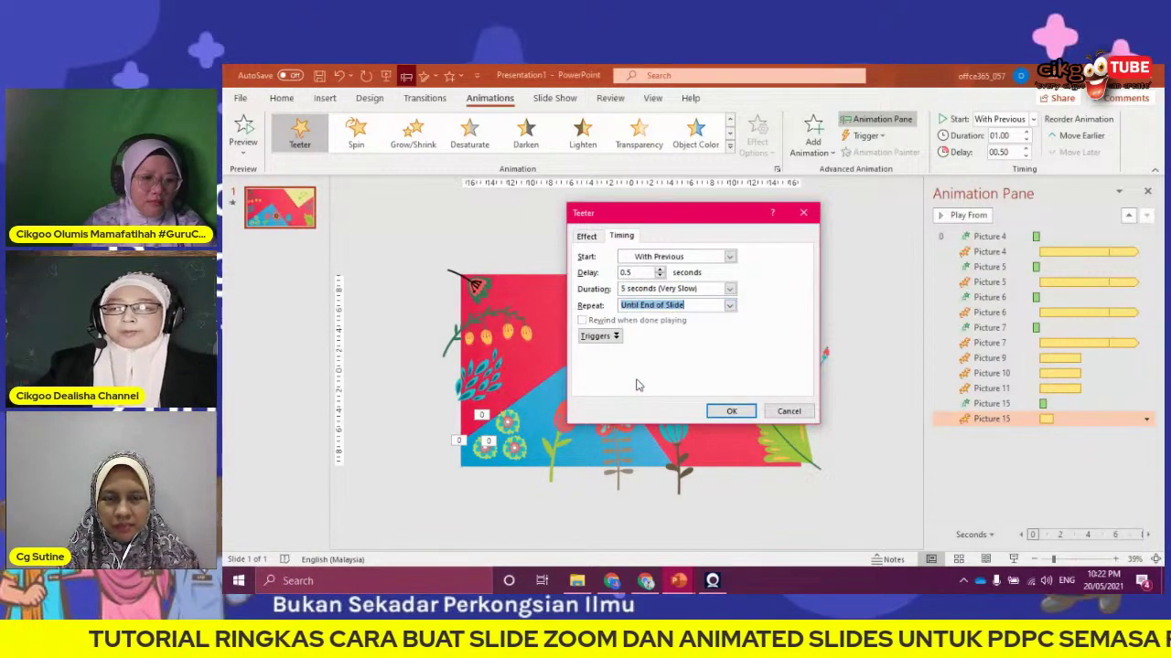
pyautogui.click(723, 411)
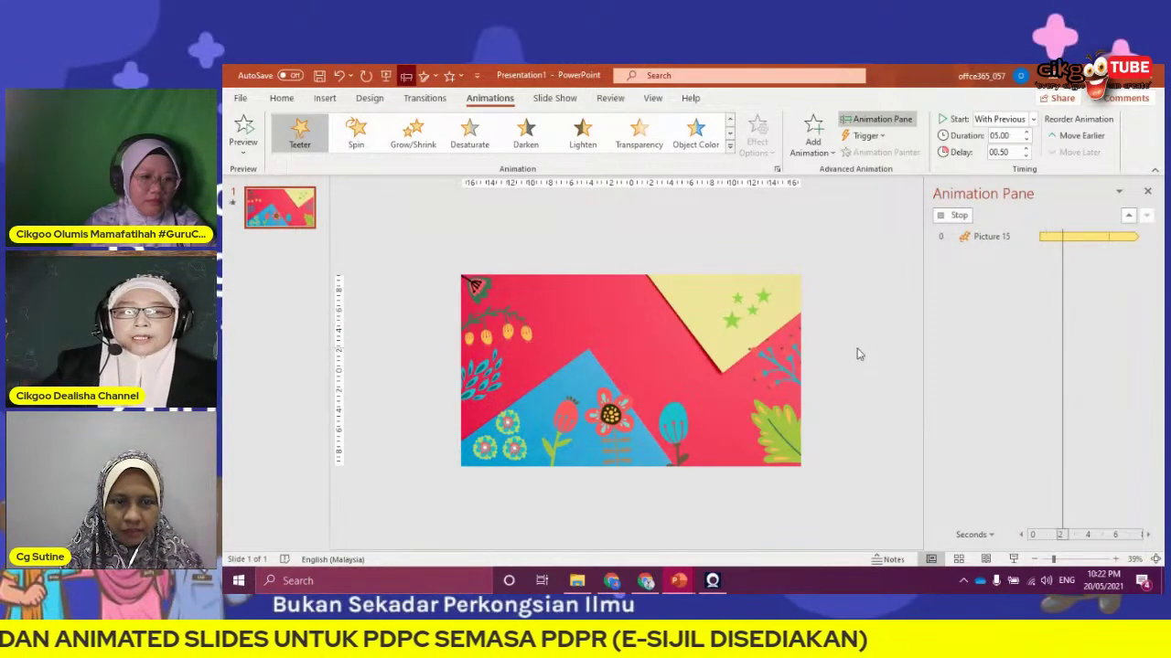
pyautogui.click(960, 216)
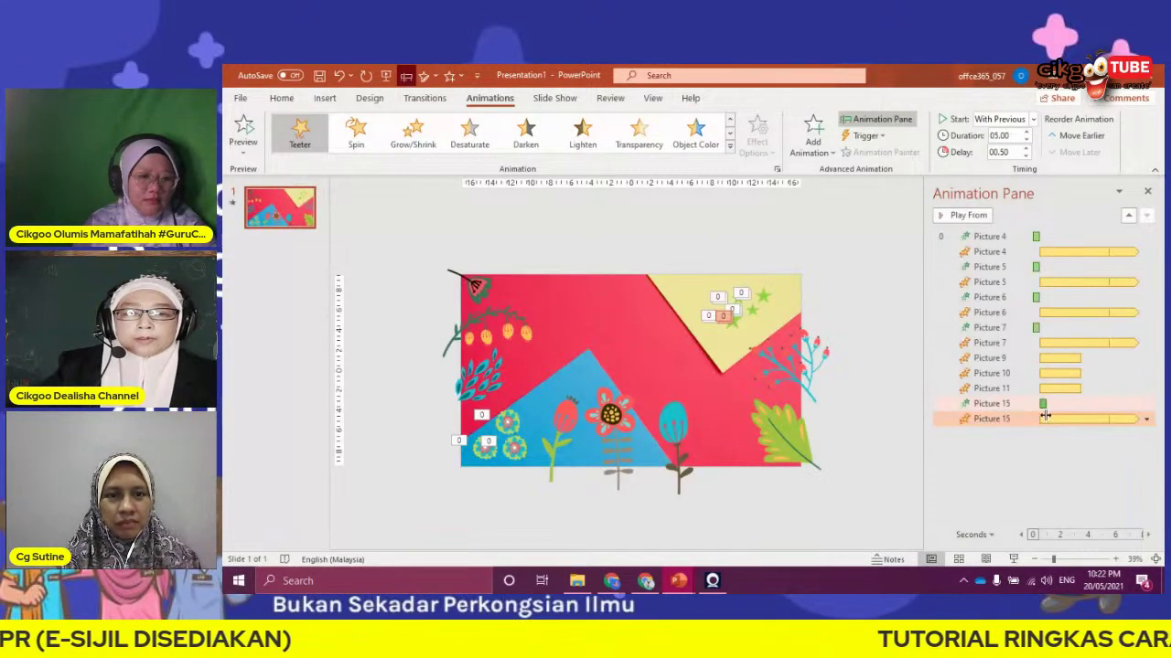
# Give Picture 15's Teeter a 1-second delay
pyautogui.click(1052, 418)
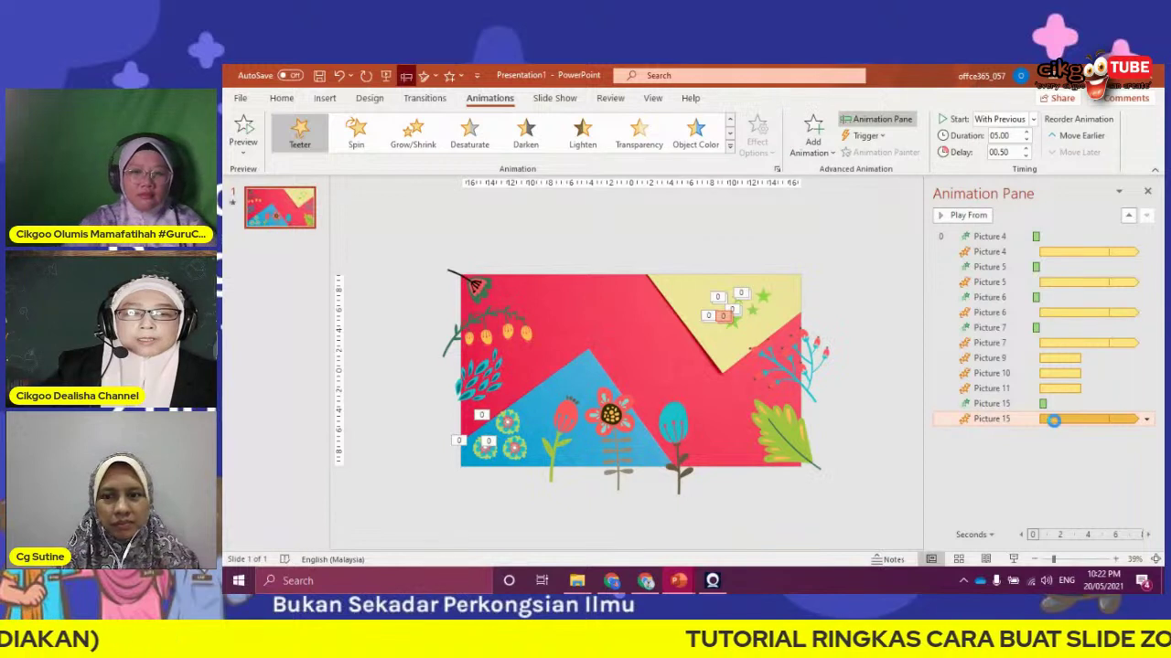
pyautogui.doubleClick(1053, 420)
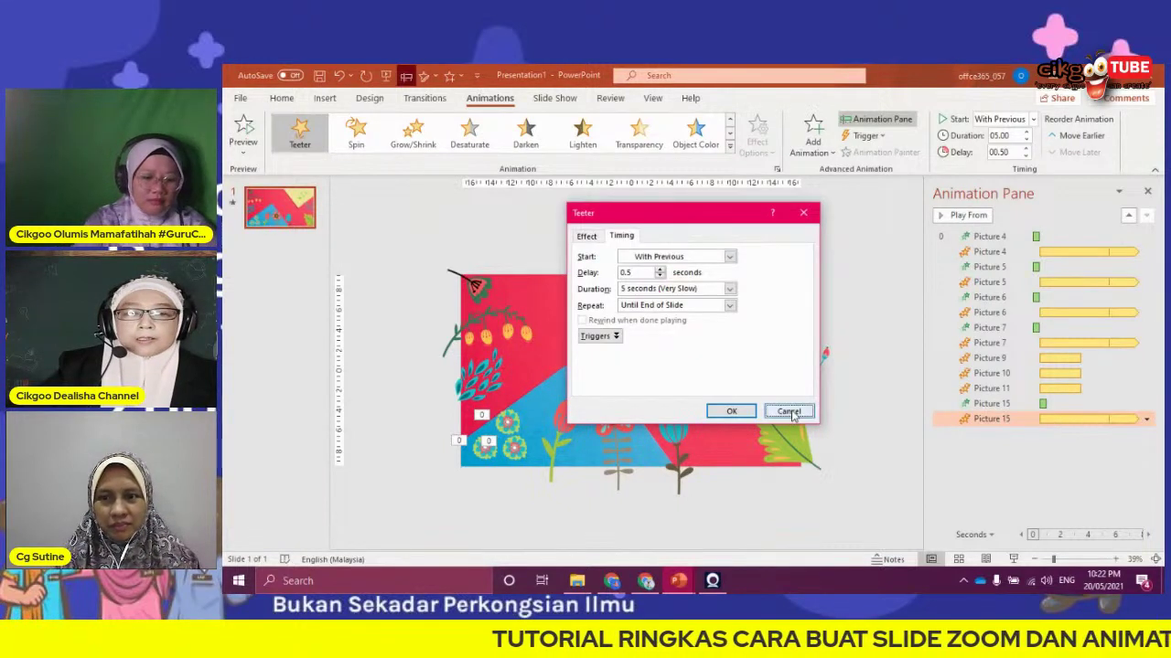
pyautogui.click(790, 413)
pyautogui.click(1046, 418)
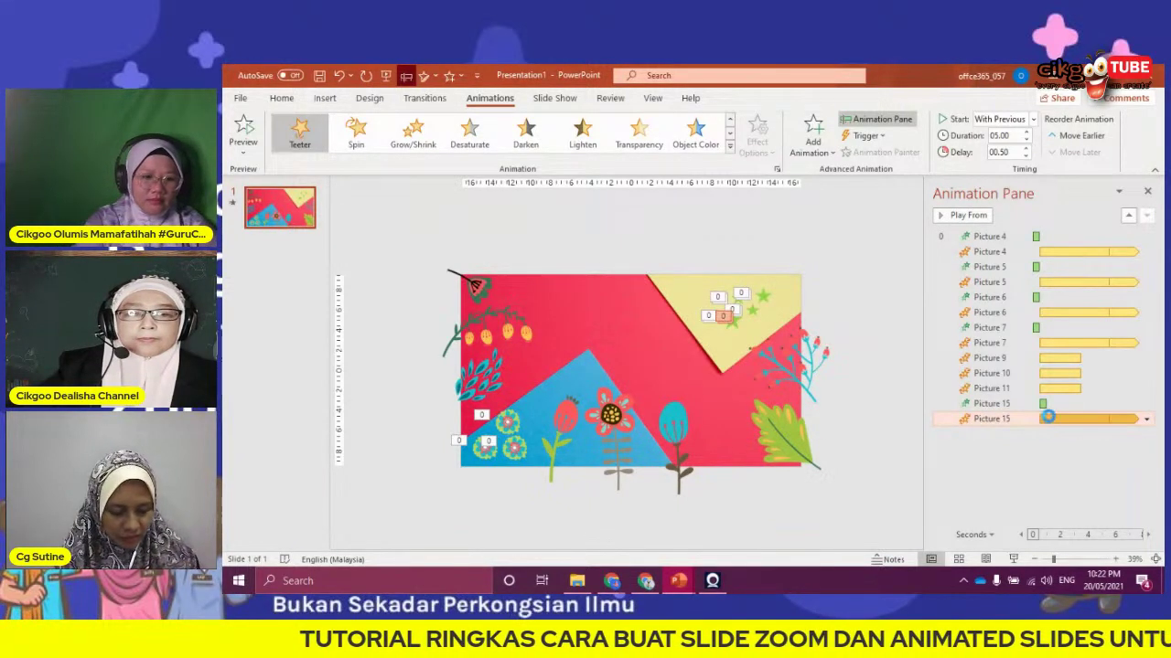
pyautogui.doubleClick(1047, 417)
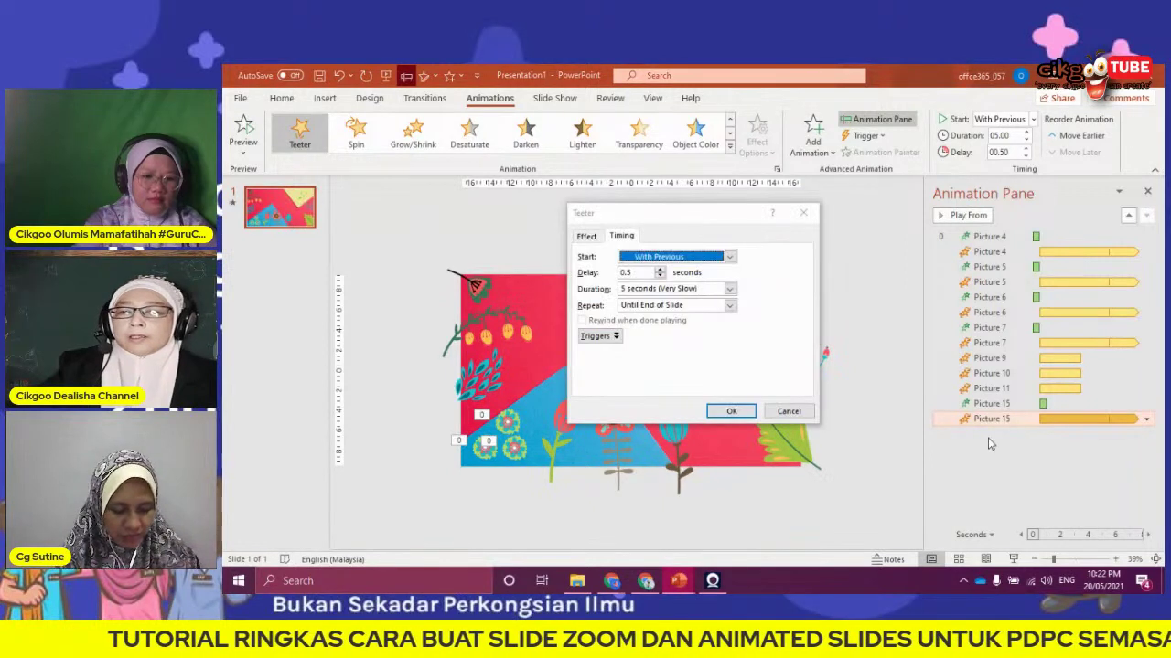
pyautogui.press('Tab')
pyautogui.write('1')
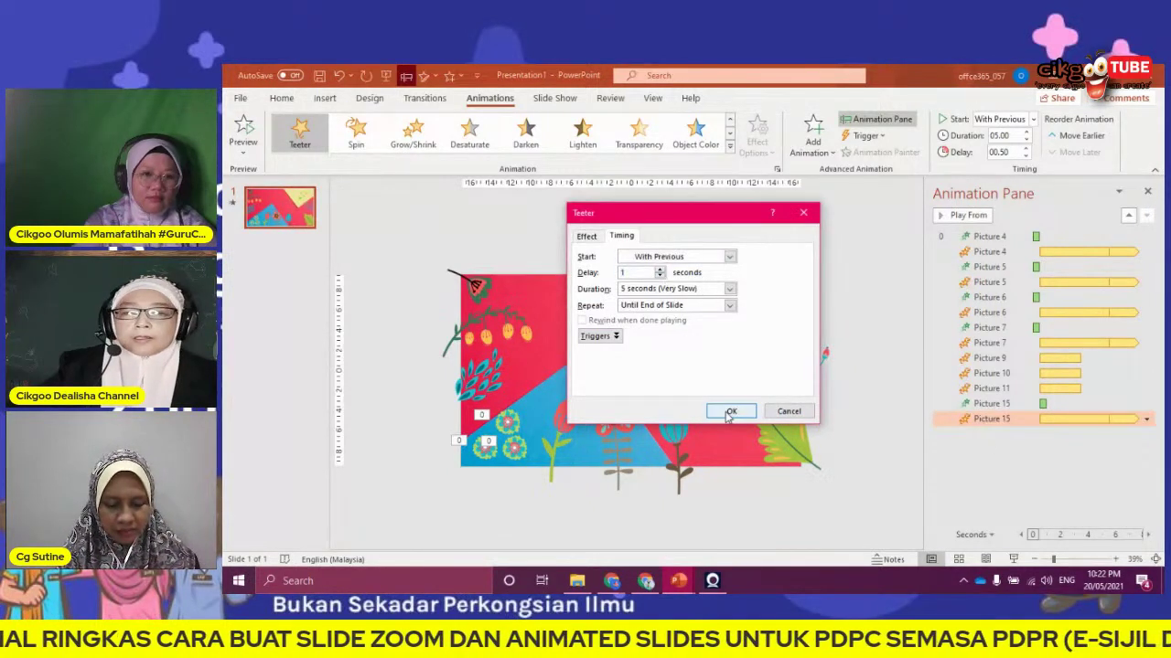
pyautogui.click(729, 413)
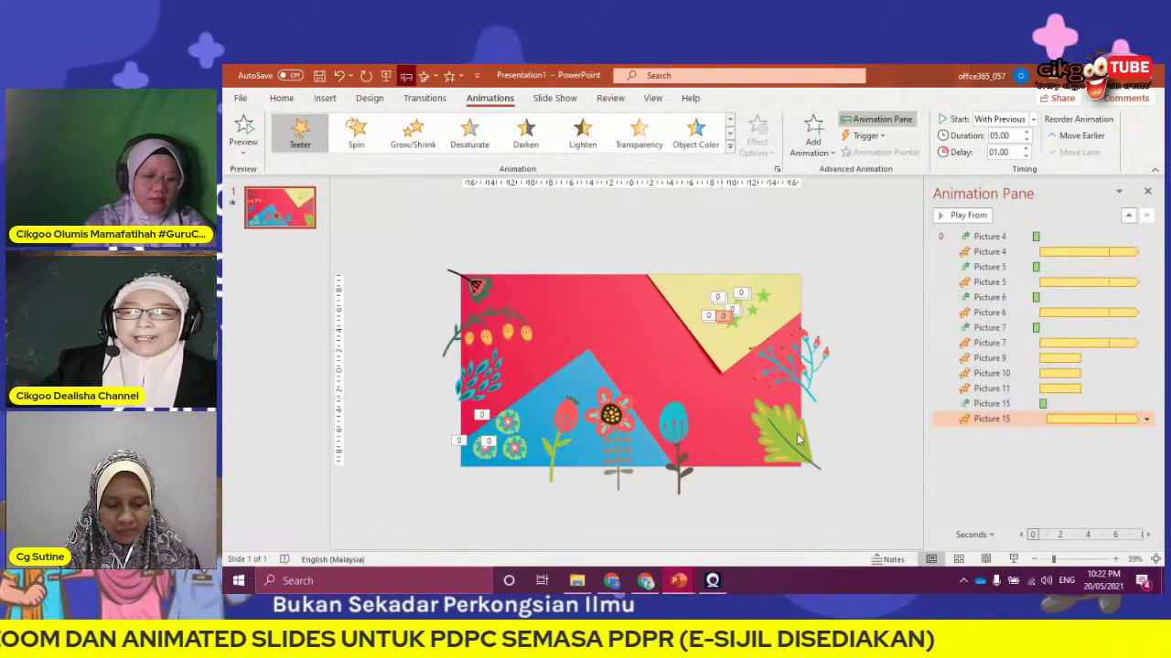
# Make the leaf picture fly in with the previous animation
pyautogui.click(798, 437)
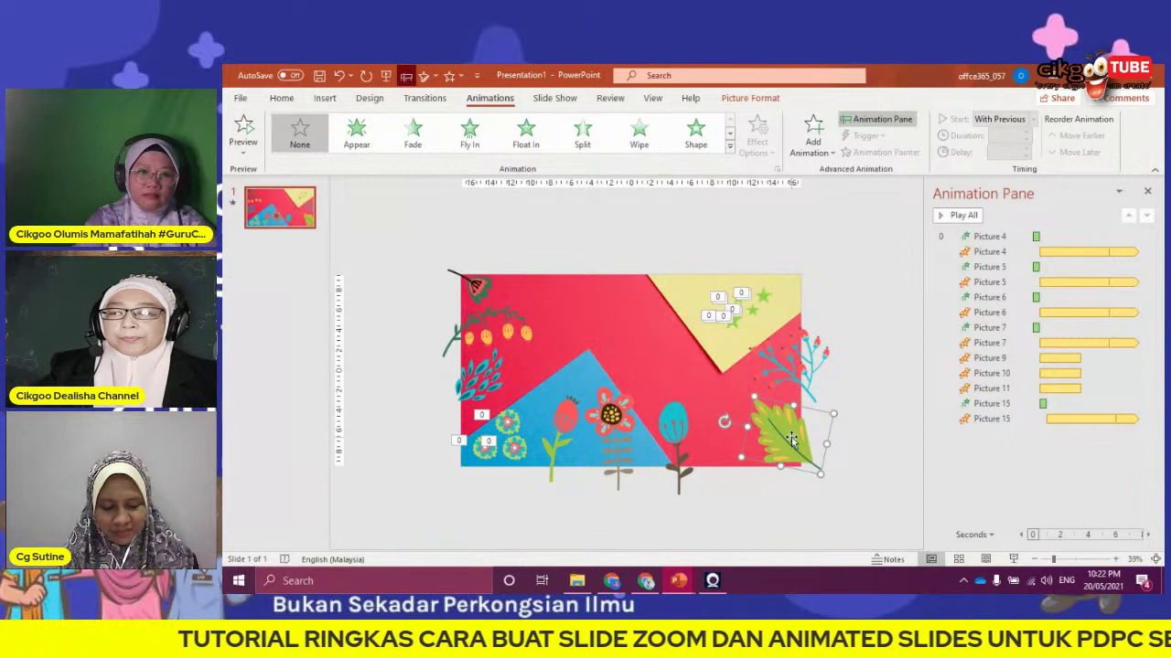
pyautogui.click(476, 134)
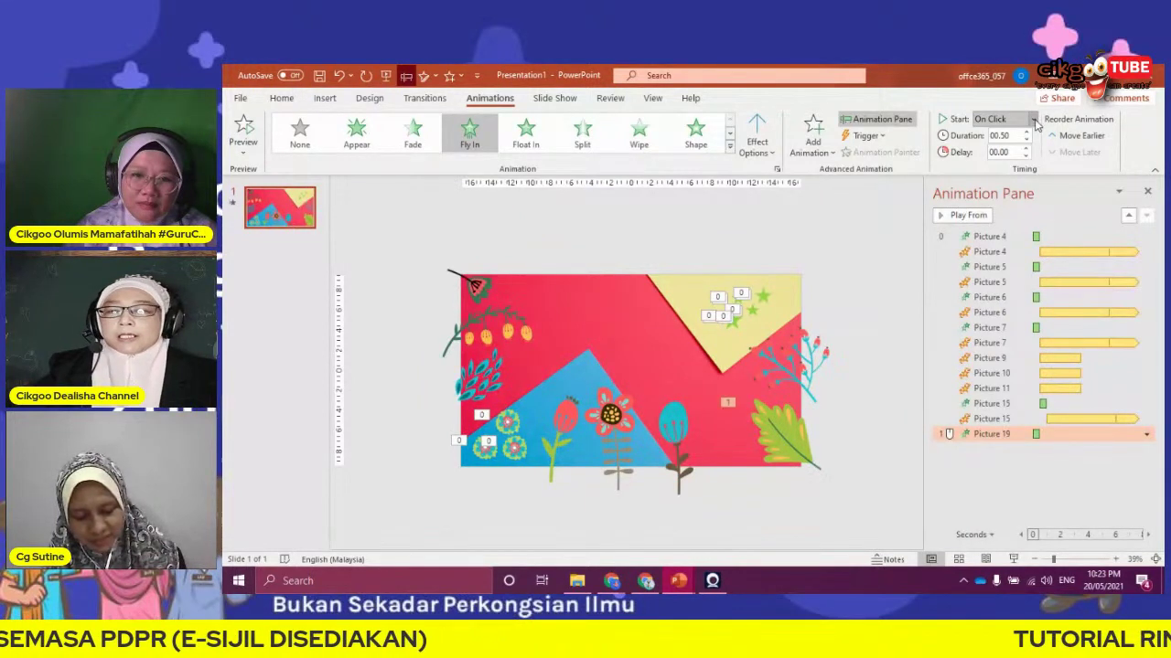
pyautogui.click(1034, 119)
pyautogui.click(997, 152)
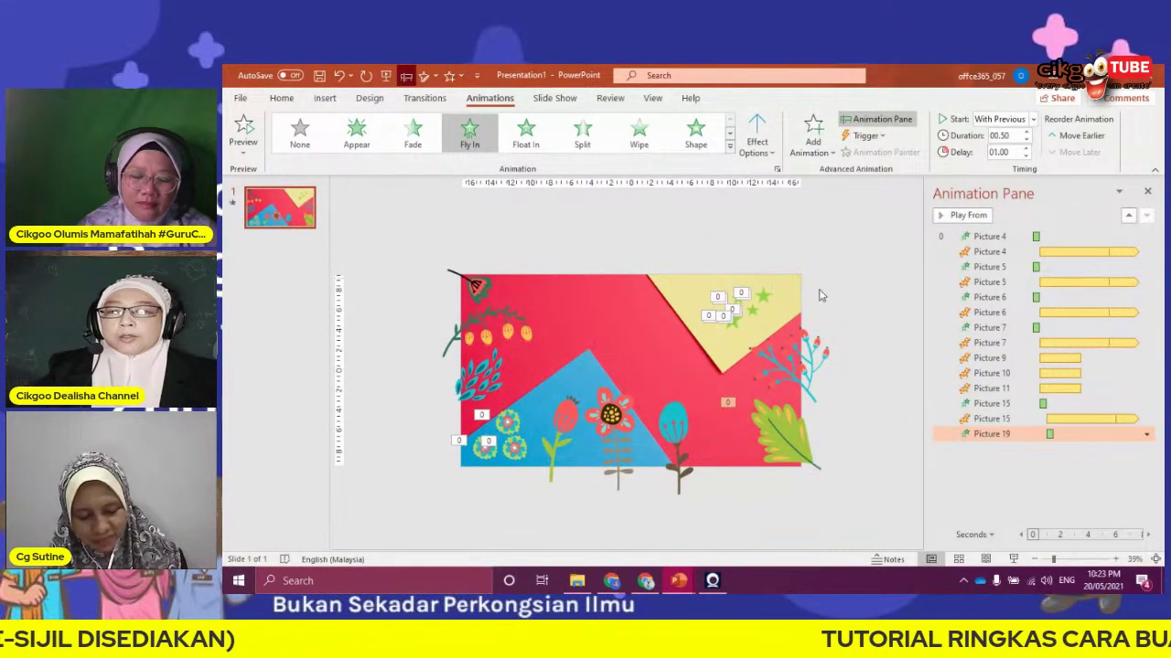
# Add a Teeter emphasis as a second animation on the leaf picture
pyautogui.click(812, 126)
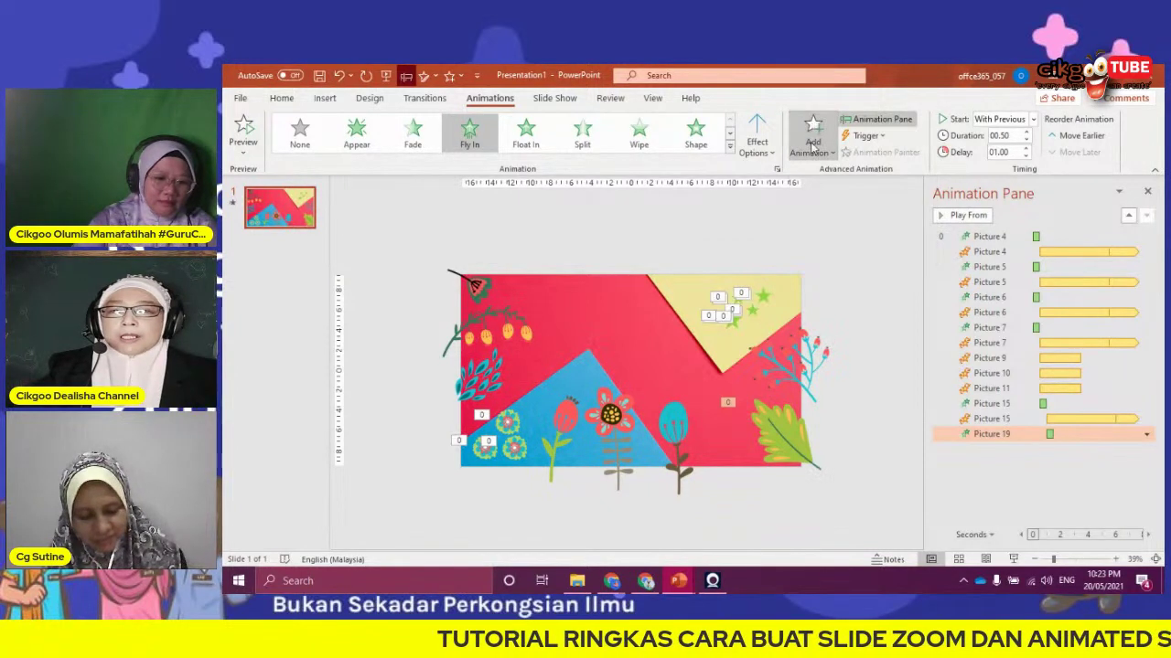
pyautogui.click(812, 132)
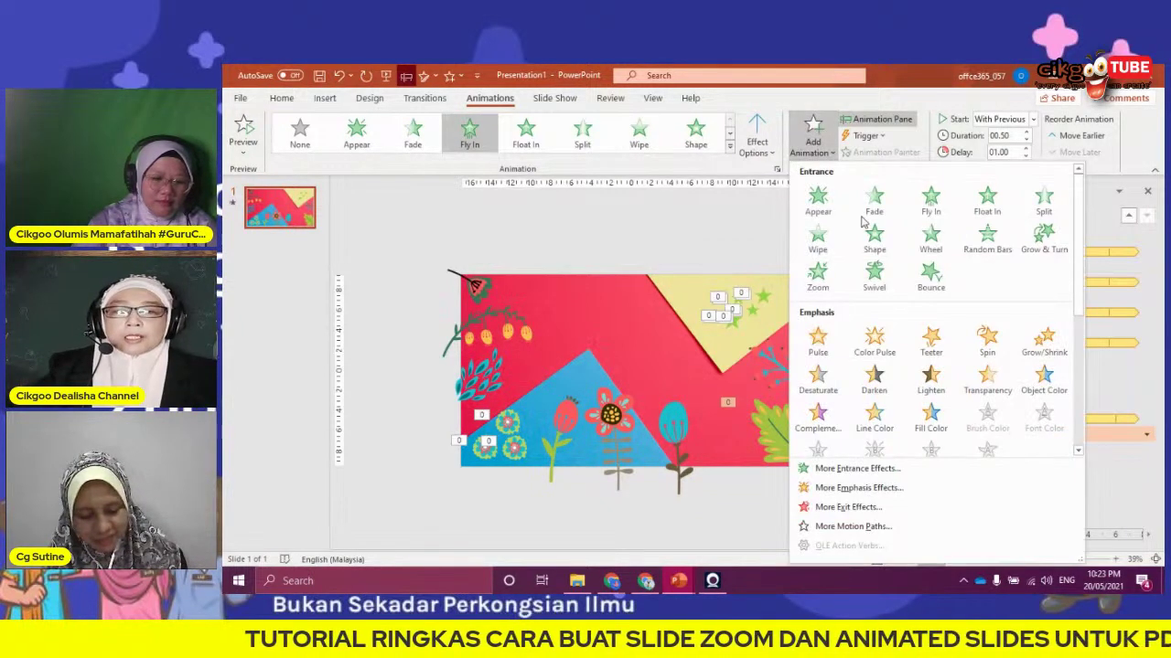
pyautogui.click(933, 352)
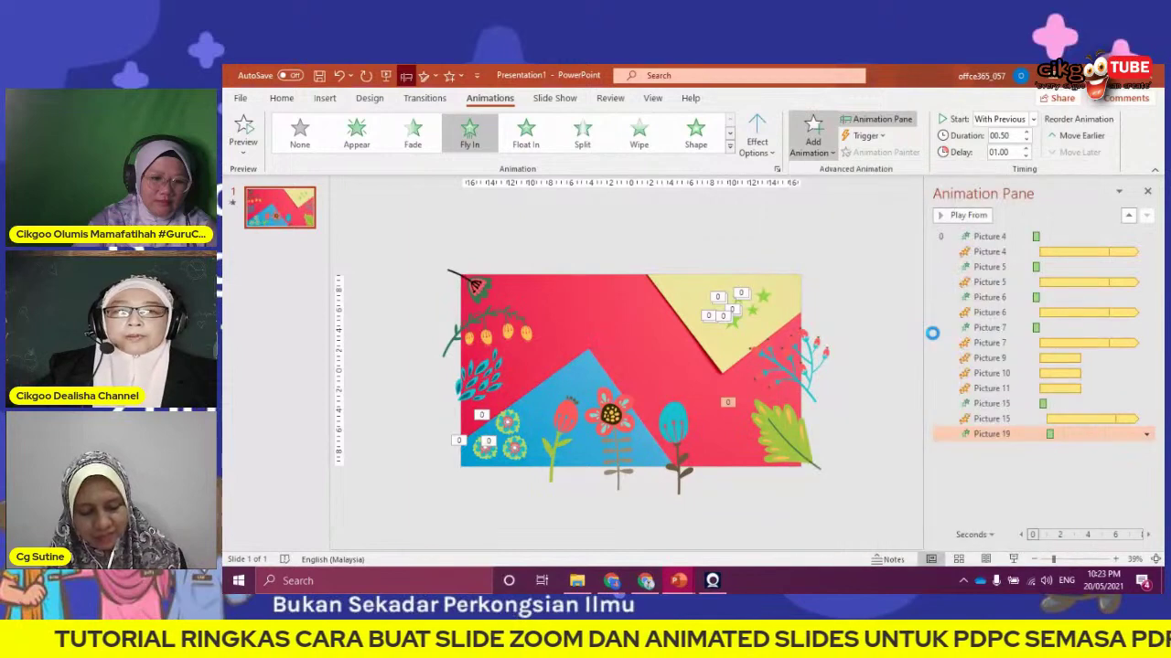
# Start the leaf's Teeter with the previous animation
pyautogui.click(1032, 119)
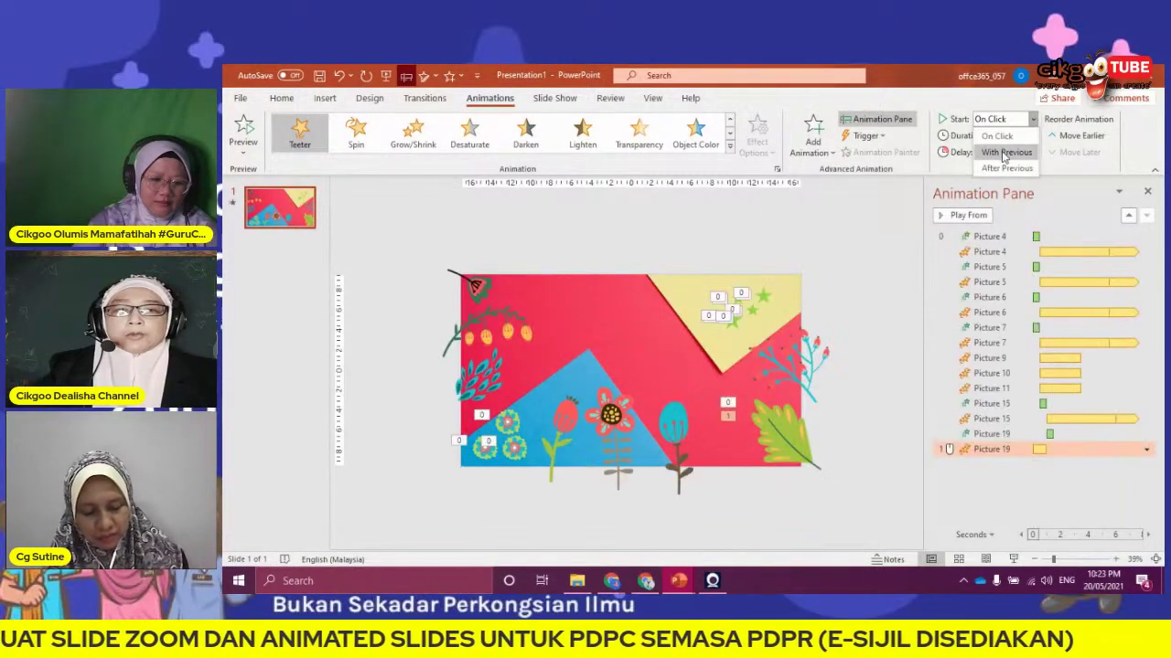
pyautogui.press('Return')
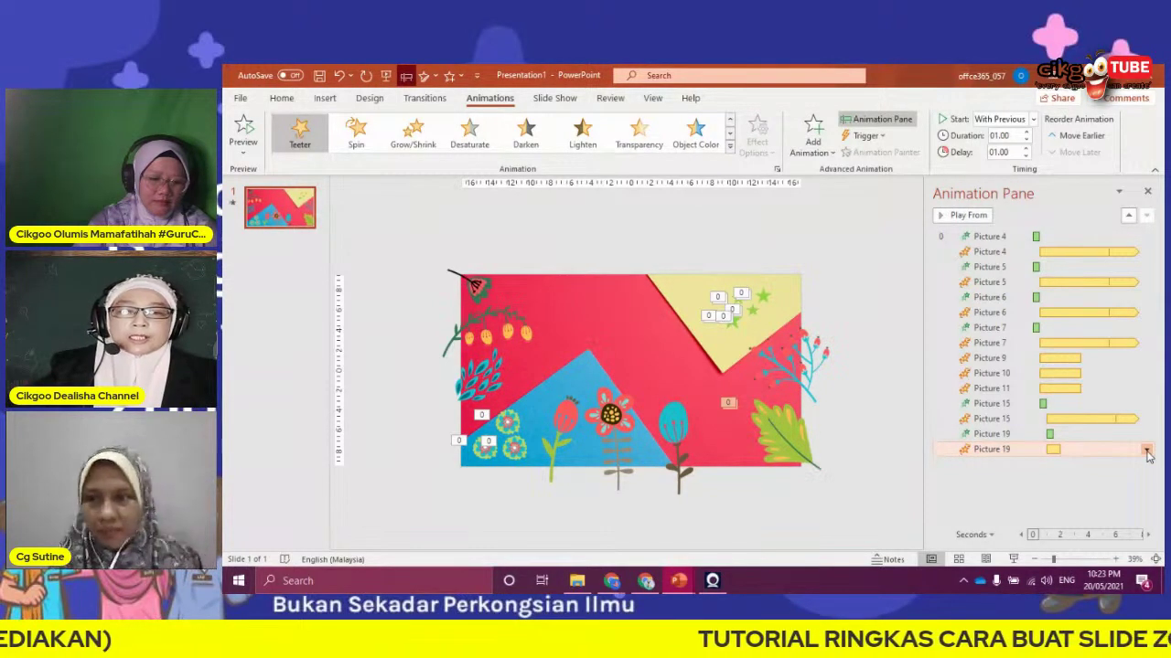
pyautogui.click(858, 280)
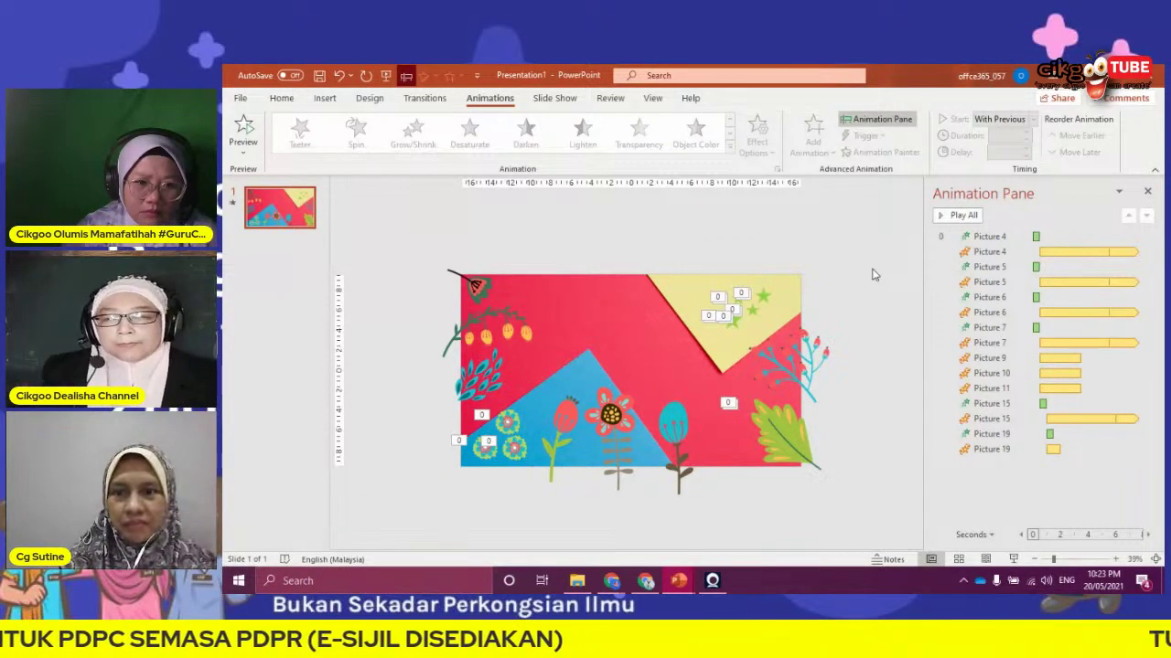
pyautogui.doubleClick(794, 443)
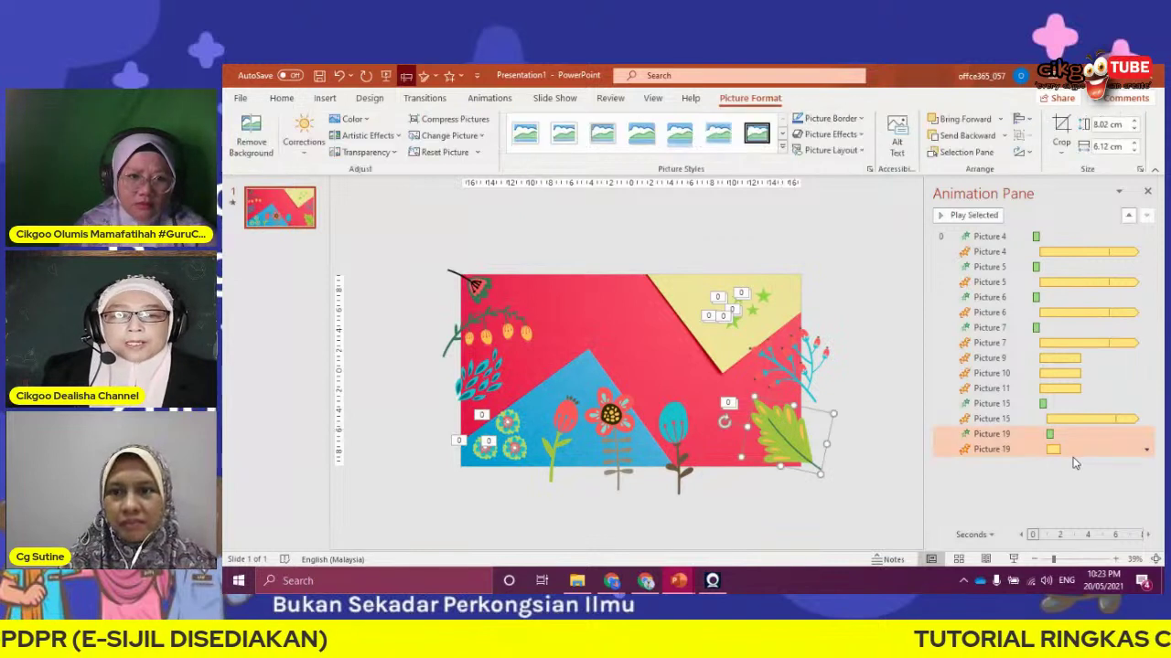
# Set the leaf's Teeter to 3 seconds (Slow), repeating until the end of the slide
pyautogui.click(1146, 450)
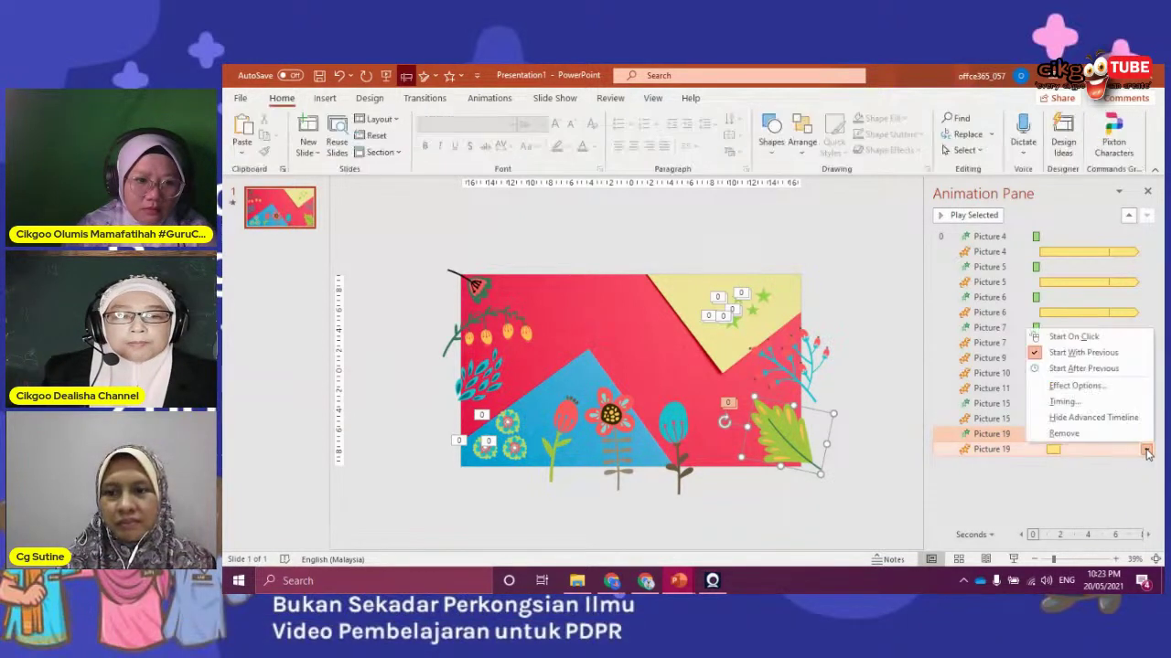
pyautogui.click(1076, 385)
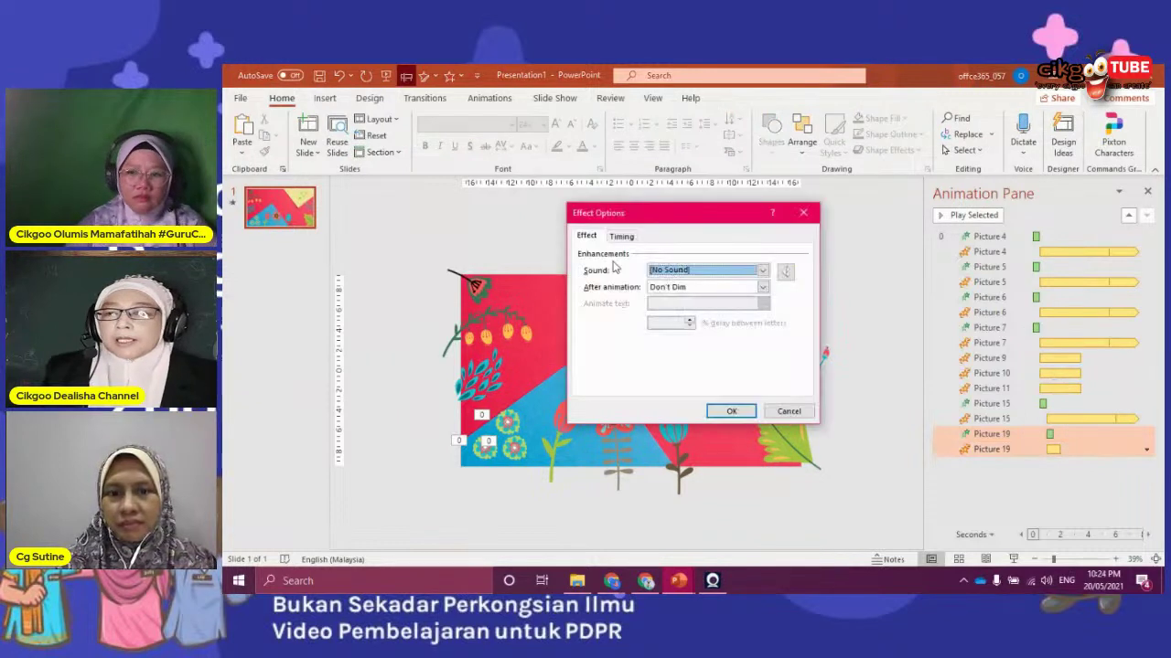
pyautogui.click(623, 236)
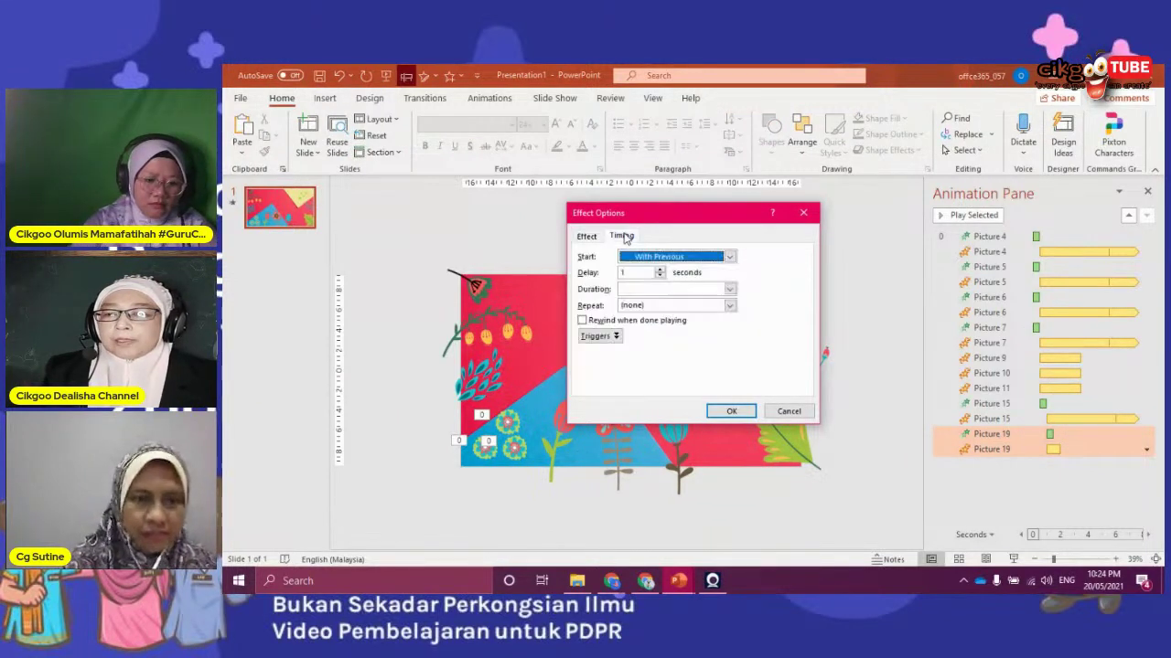
pyautogui.click(729, 289)
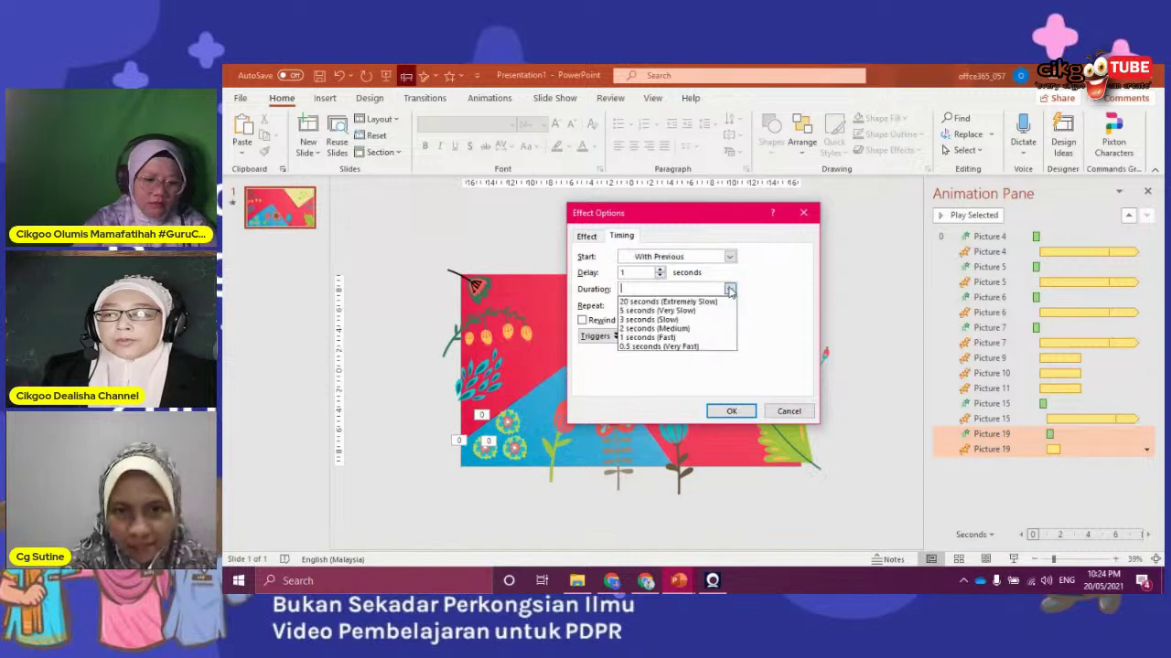
pyautogui.click(668, 321)
pyautogui.click(729, 306)
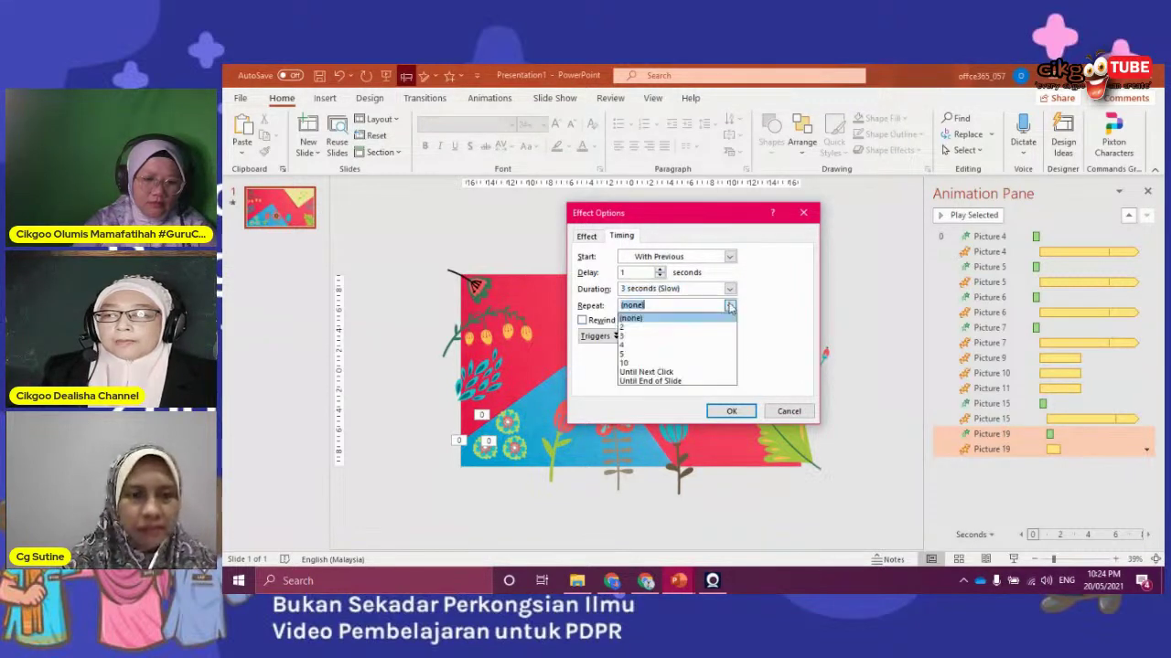
pyautogui.click(650, 380)
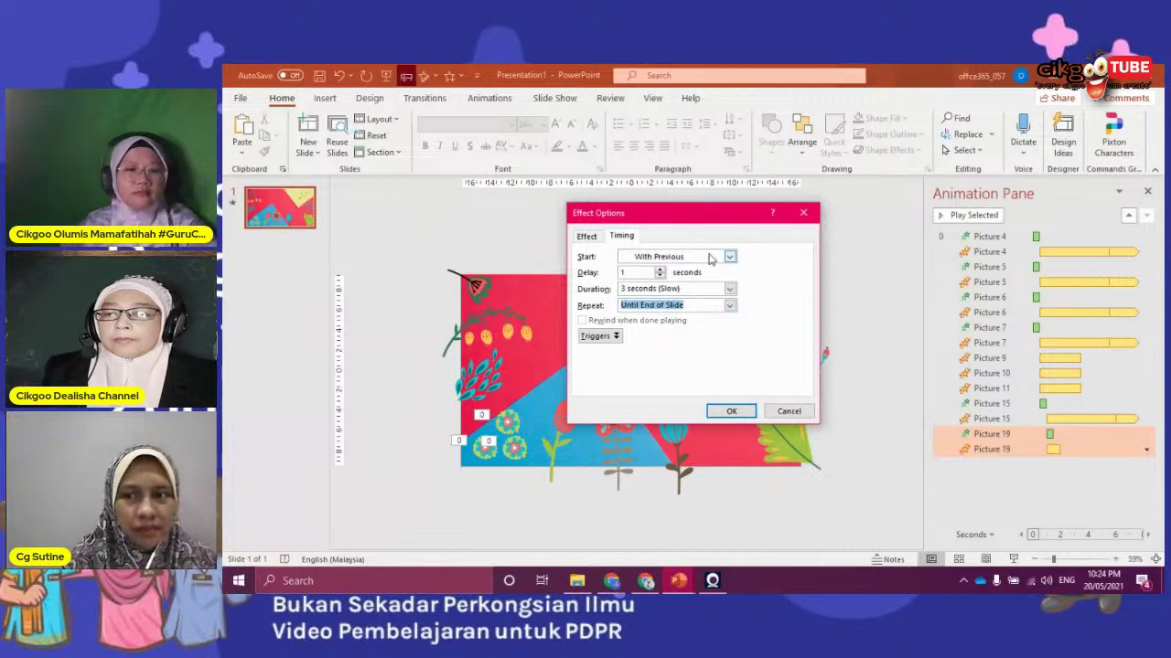
pyautogui.click(729, 412)
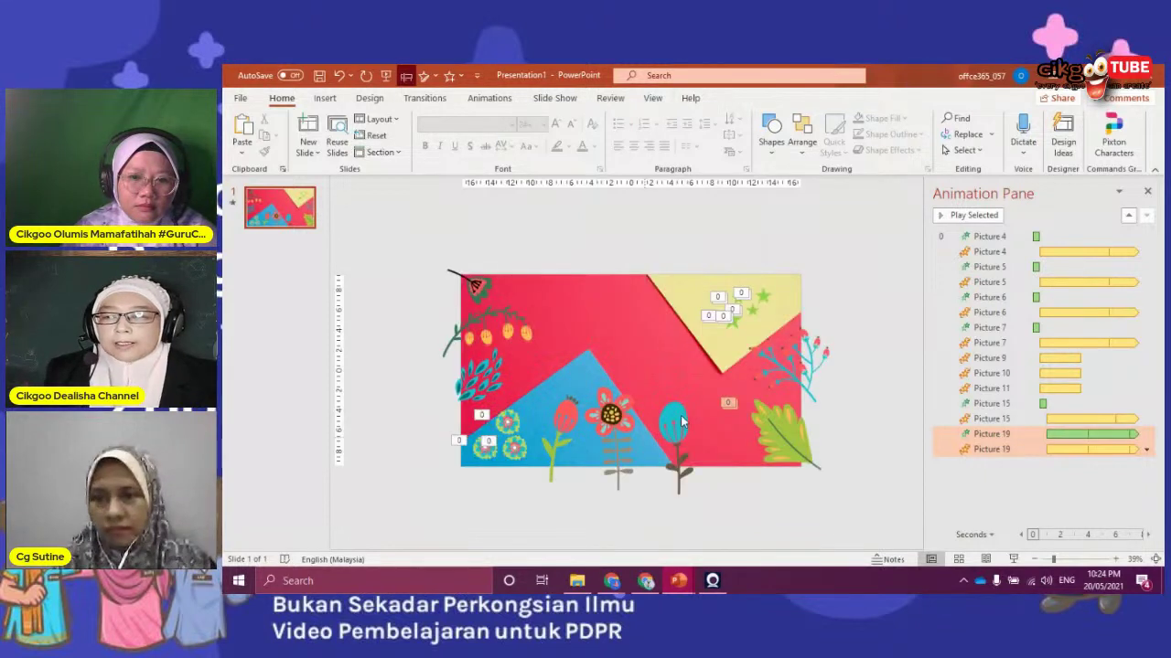
pyautogui.doubleClick(673, 417)
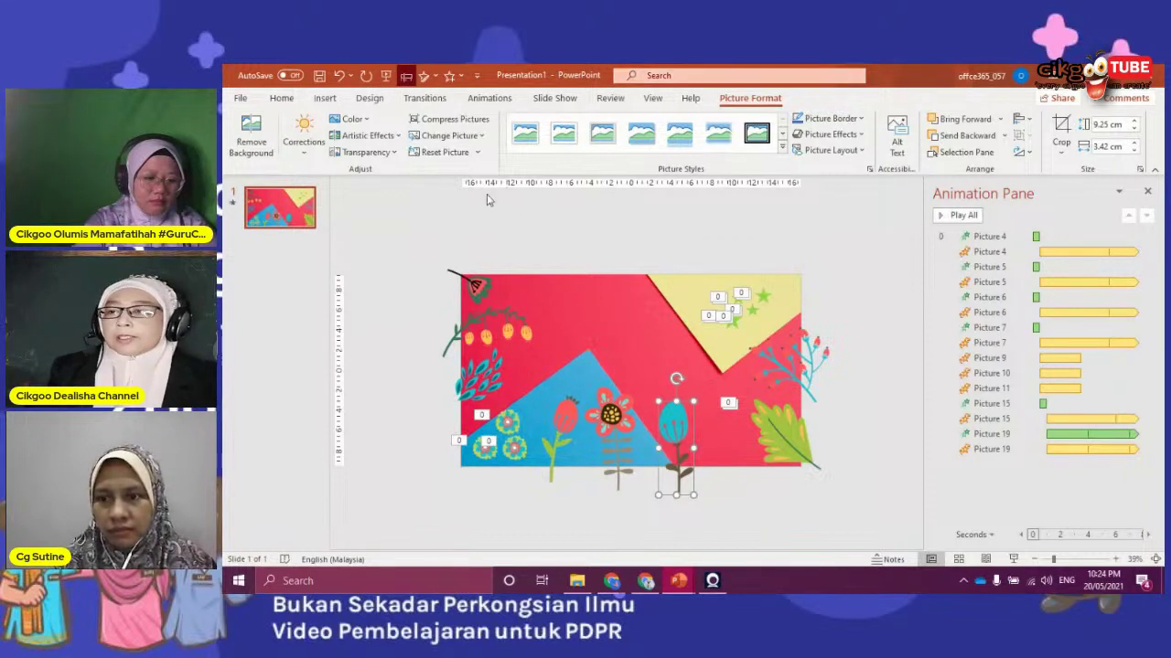
# Give the teal flower picture a Float In entrance starting with the previous animation
pyautogui.click(423, 98)
pyautogui.click(488, 98)
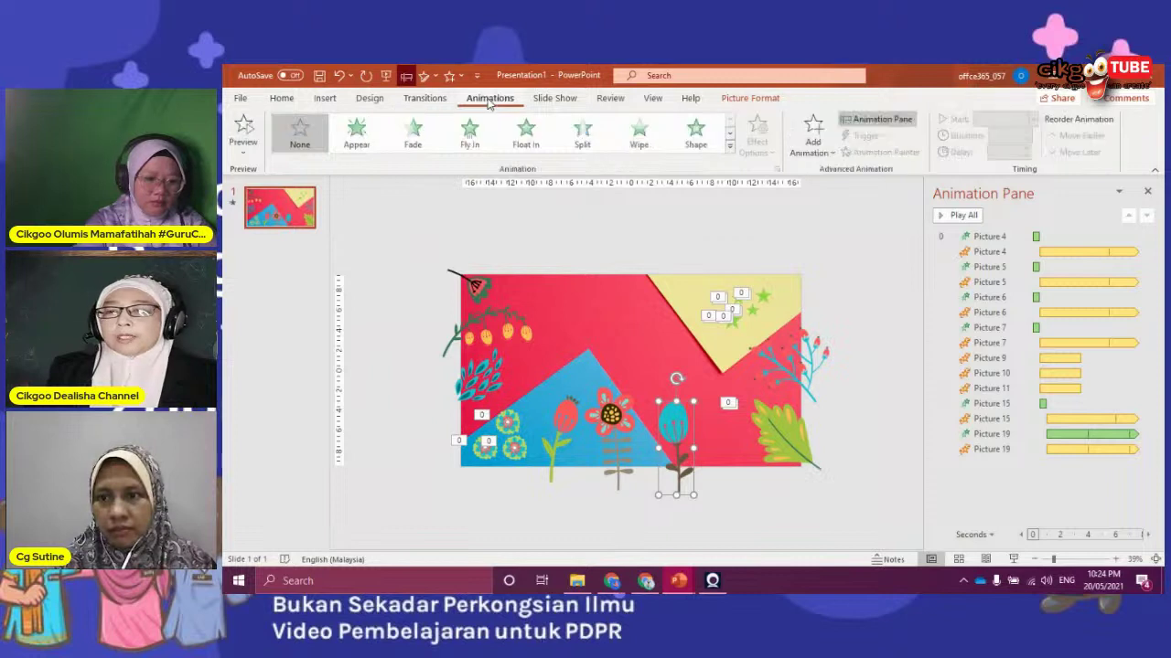
pyautogui.click(810, 133)
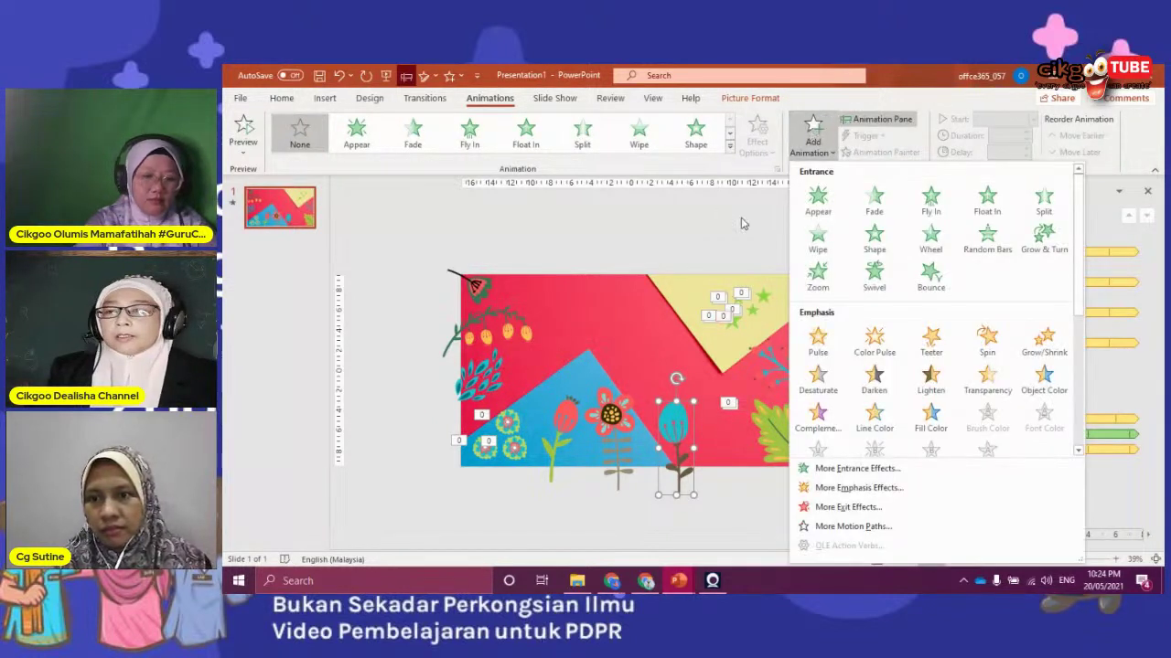
pyautogui.click(526, 134)
pyautogui.click(525, 134)
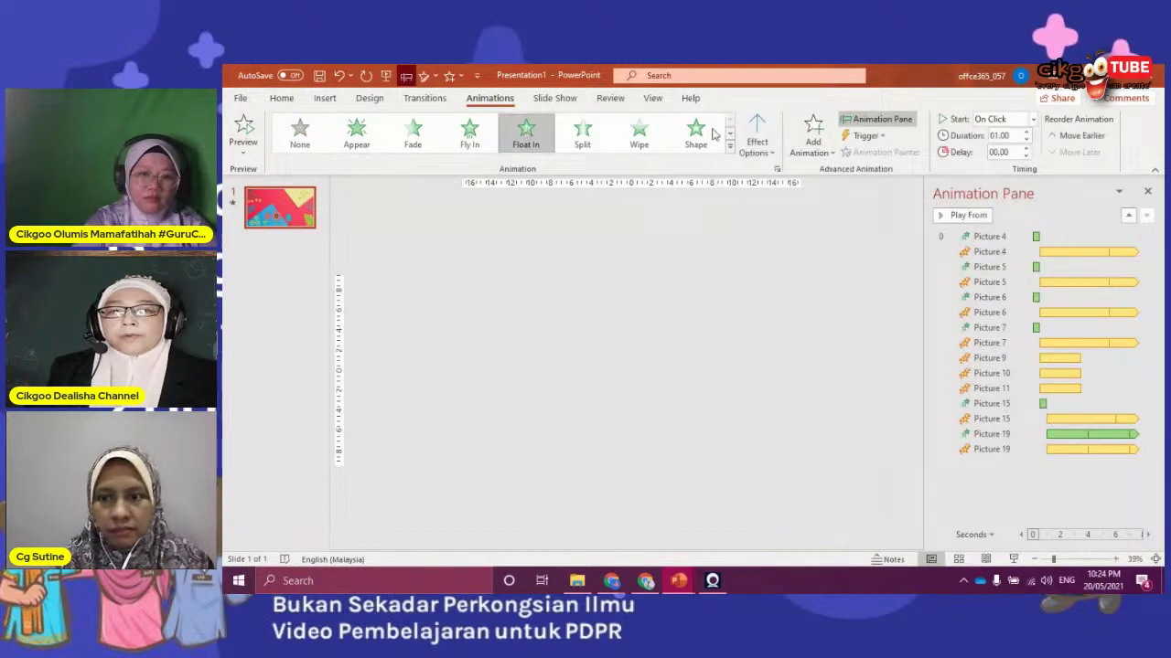
pyautogui.click(1035, 122)
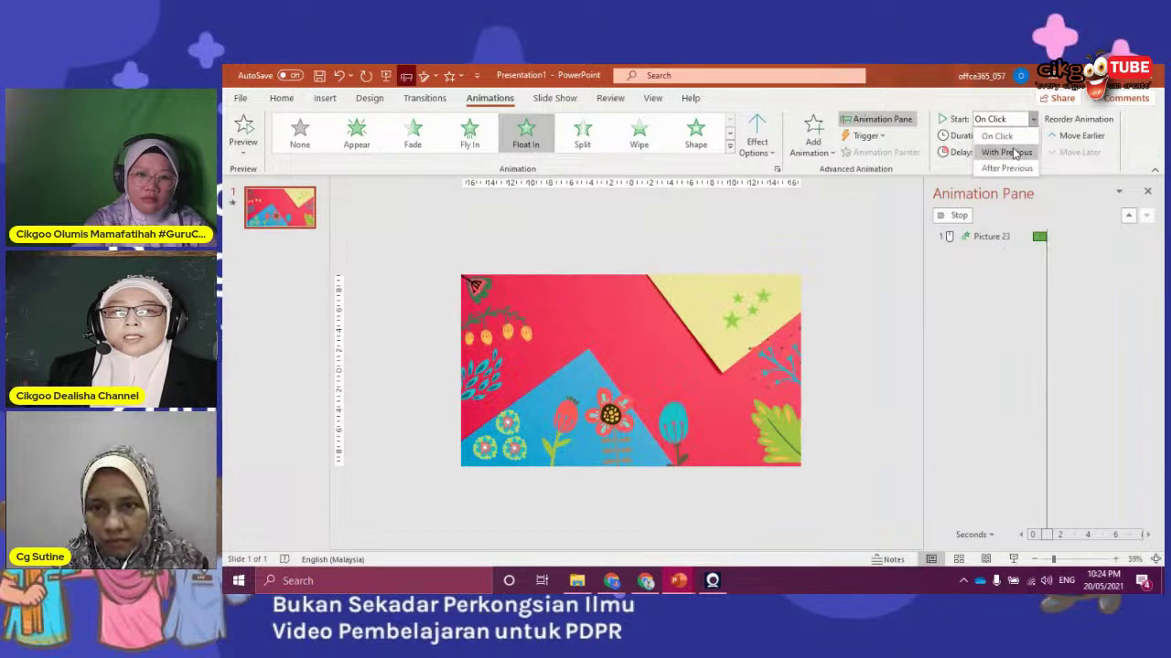
pyautogui.click(1010, 151)
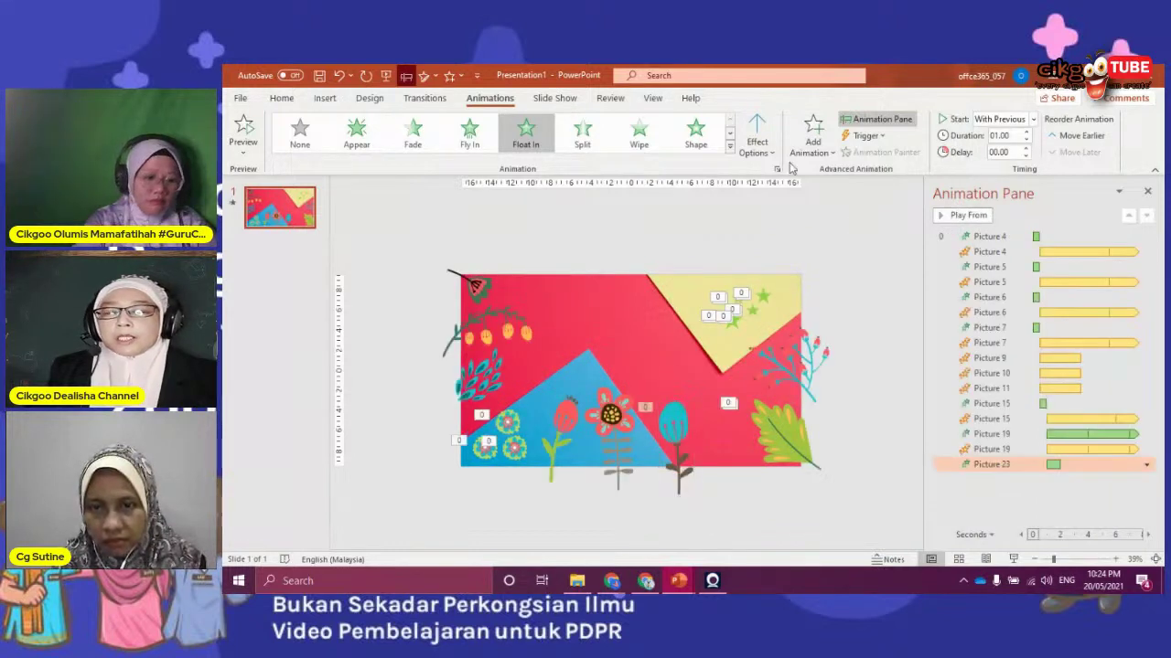
pyautogui.press('Escape')
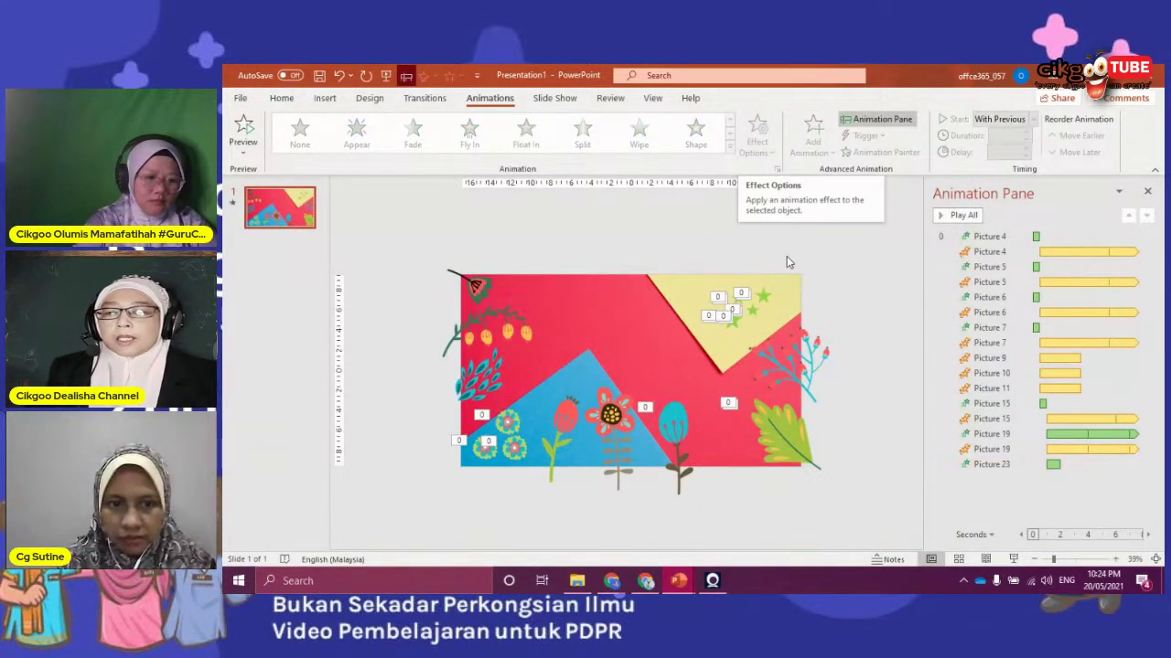
pyautogui.click(672, 412)
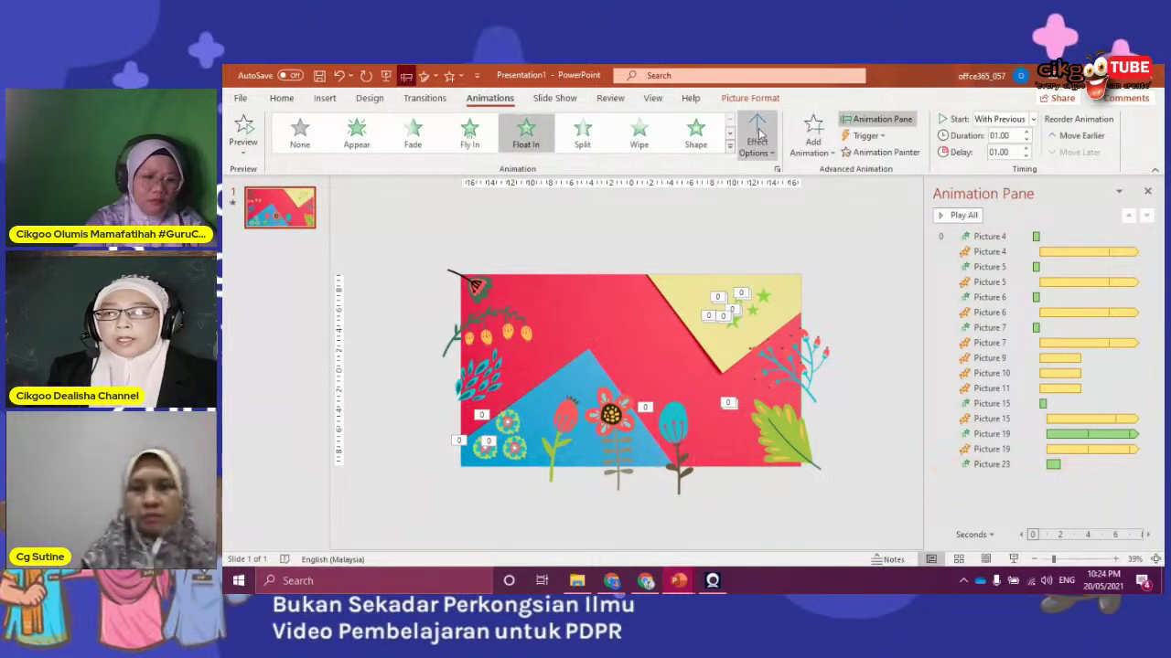
pyautogui.press('Escape')
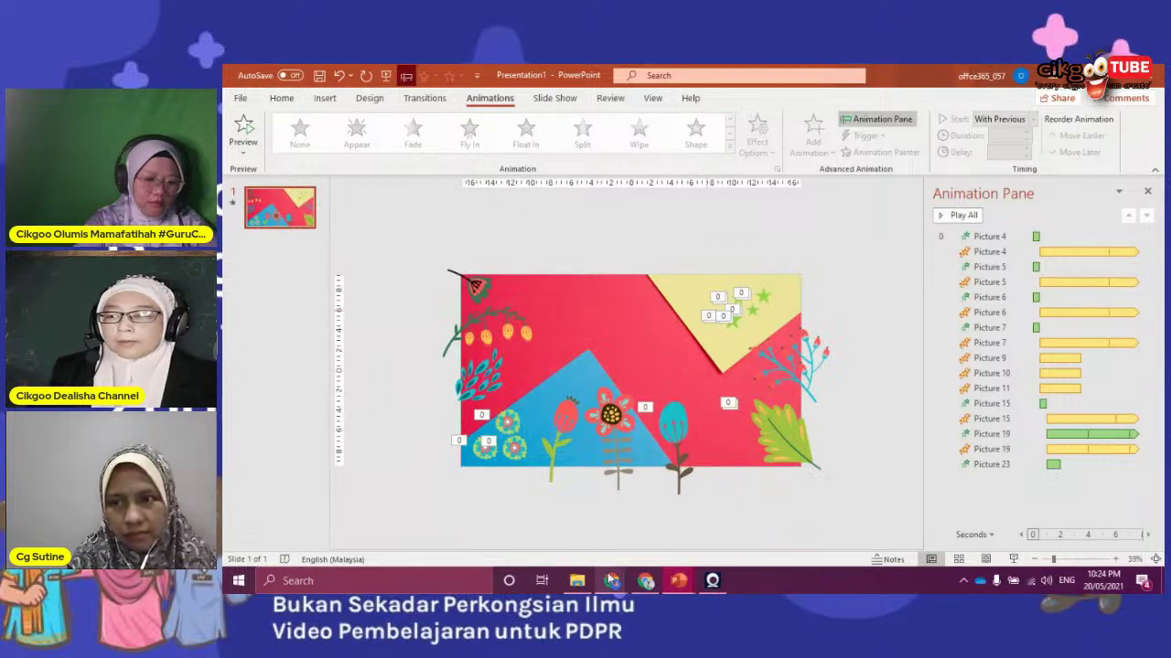
pyautogui.moveTo(611, 583)
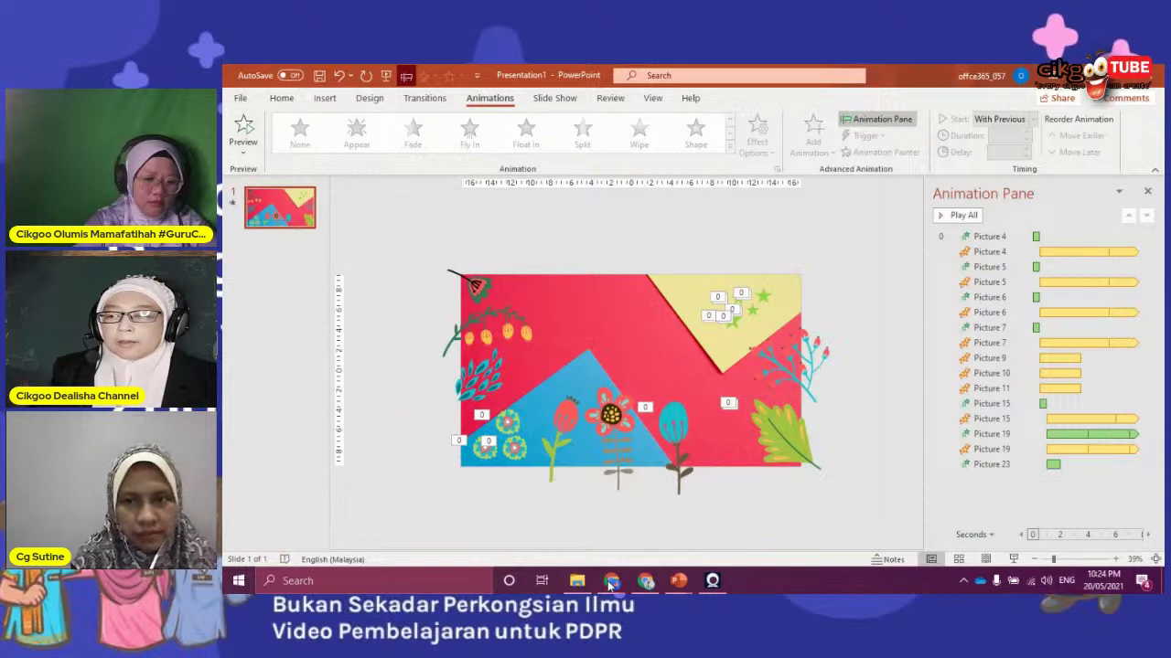
# Show the hidden banner on the StreamYard broadcast, then minimise the studio back to PowerPoint
pyautogui.click(611, 582)
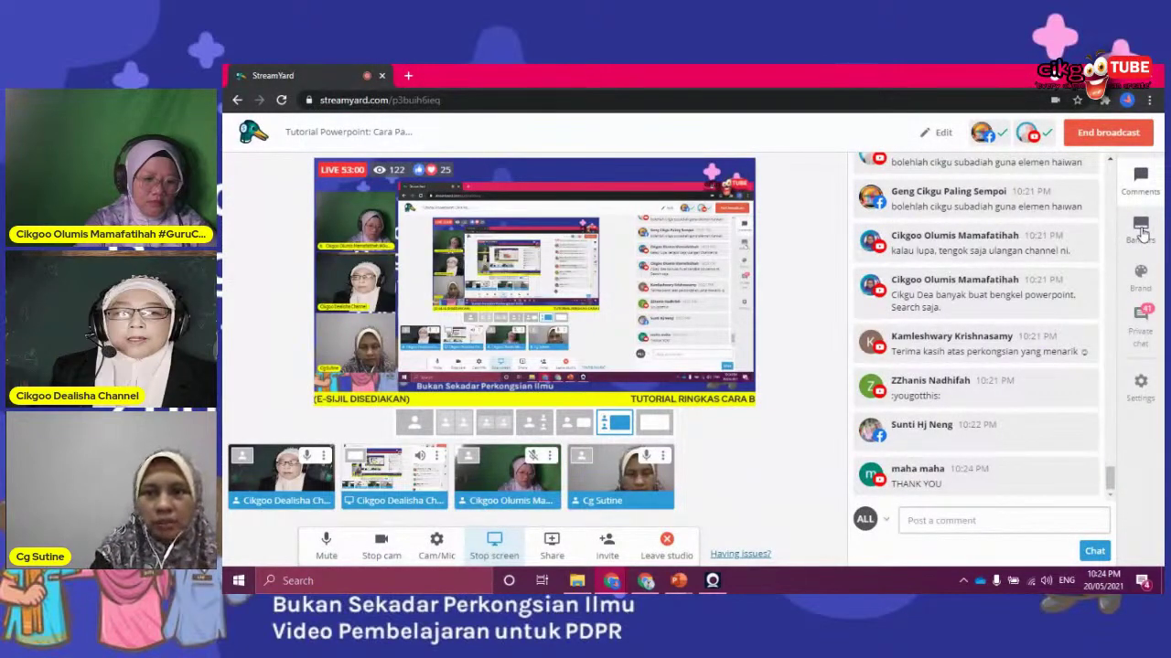
pyautogui.click(1142, 235)
pyautogui.click(982, 320)
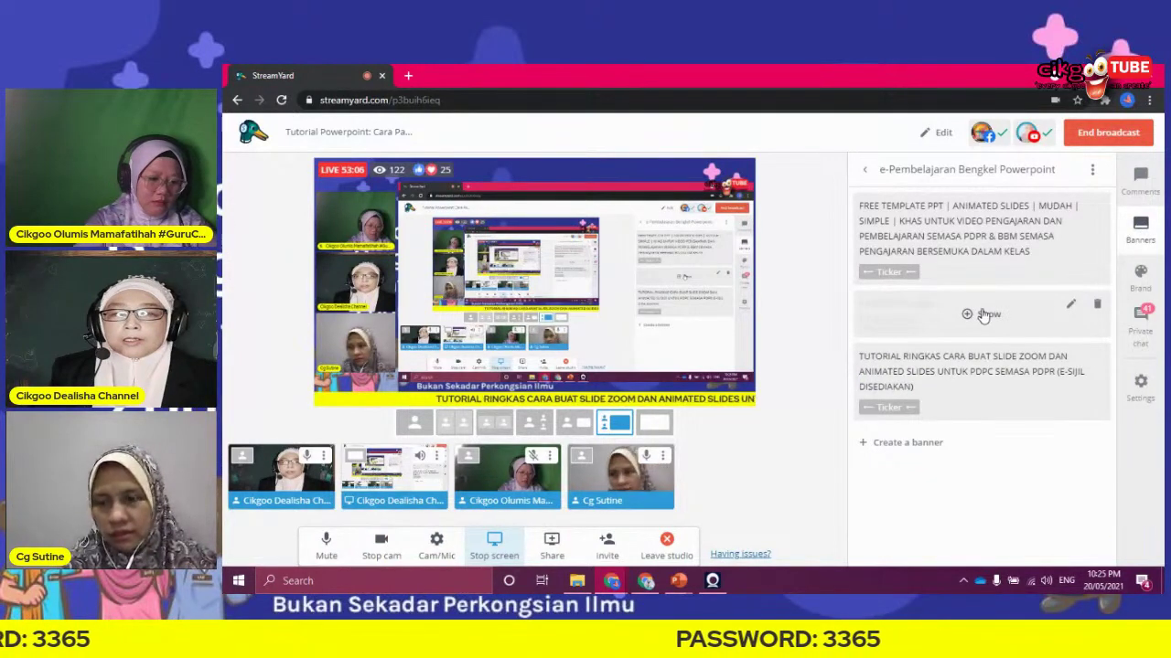
pyautogui.click(985, 316)
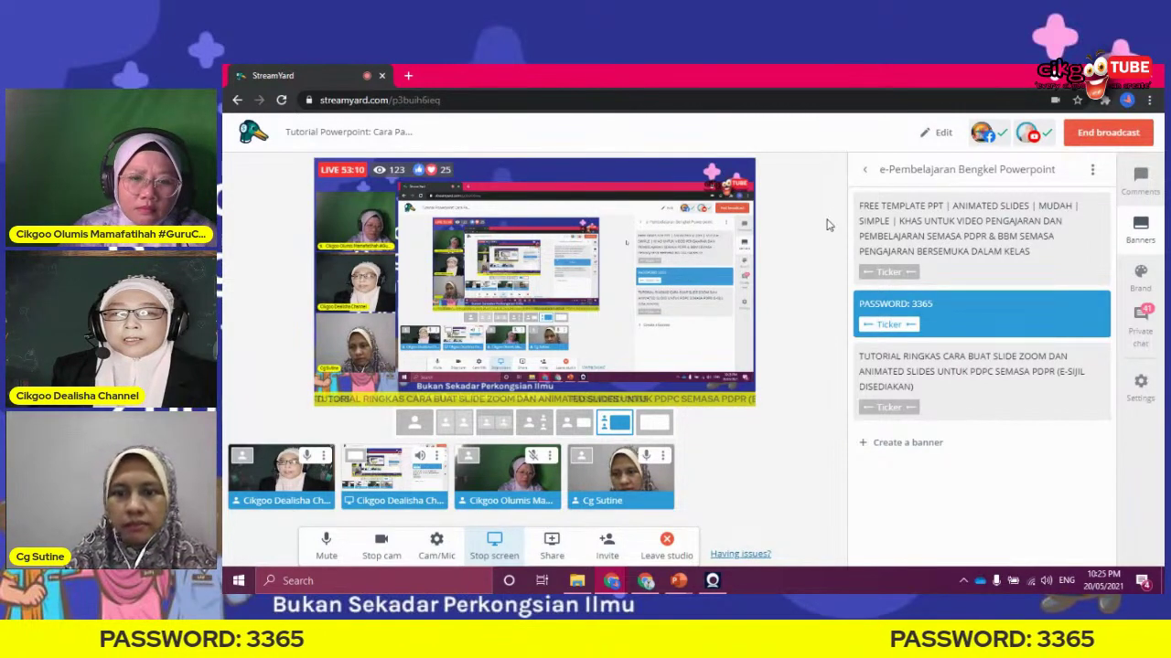
pyautogui.moveTo(958, 328)
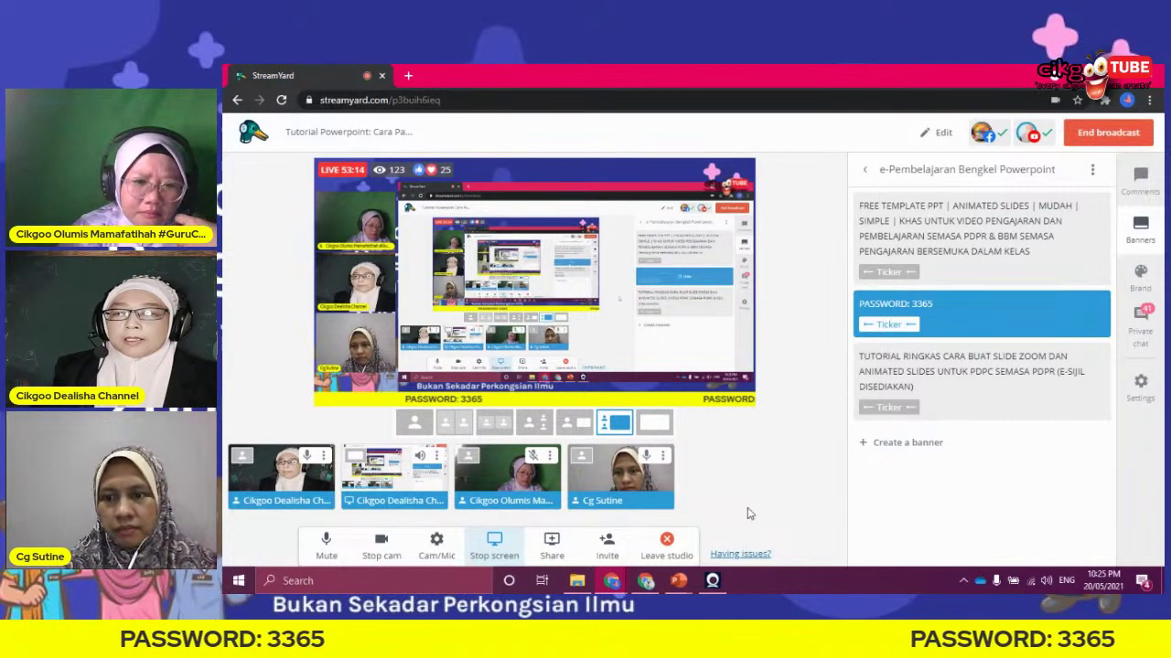
pyautogui.click(612, 583)
pyautogui.moveTo(615, 584)
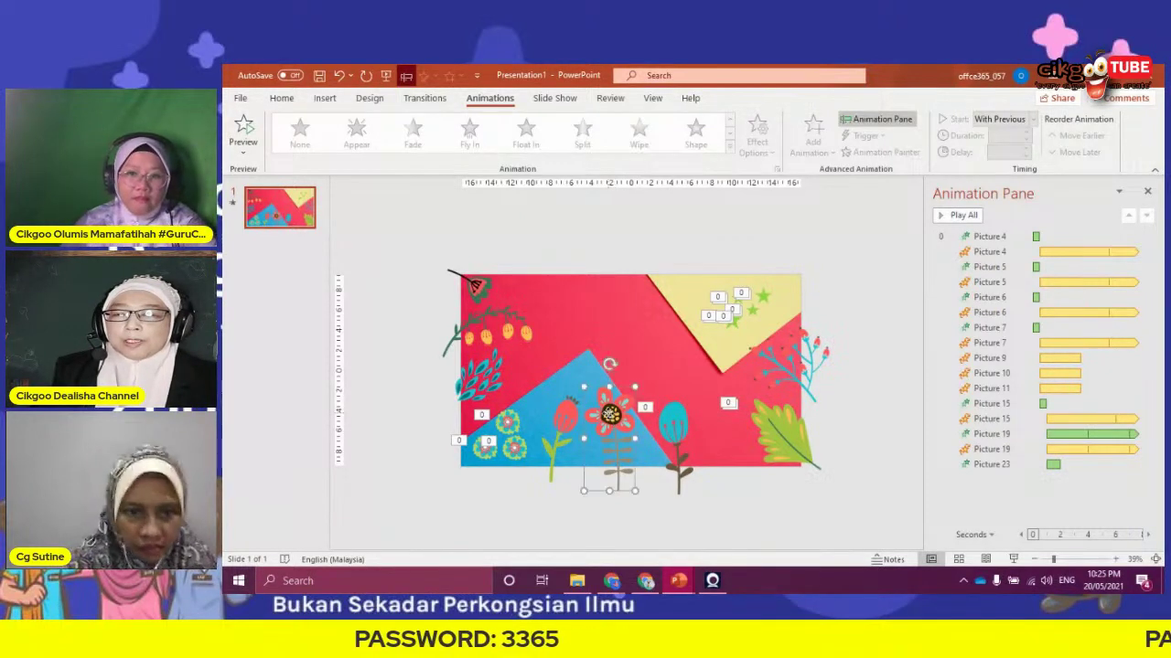
# Select the red flower picture and zoom the slide view to about 77%
pyautogui.doubleClick(610, 416)
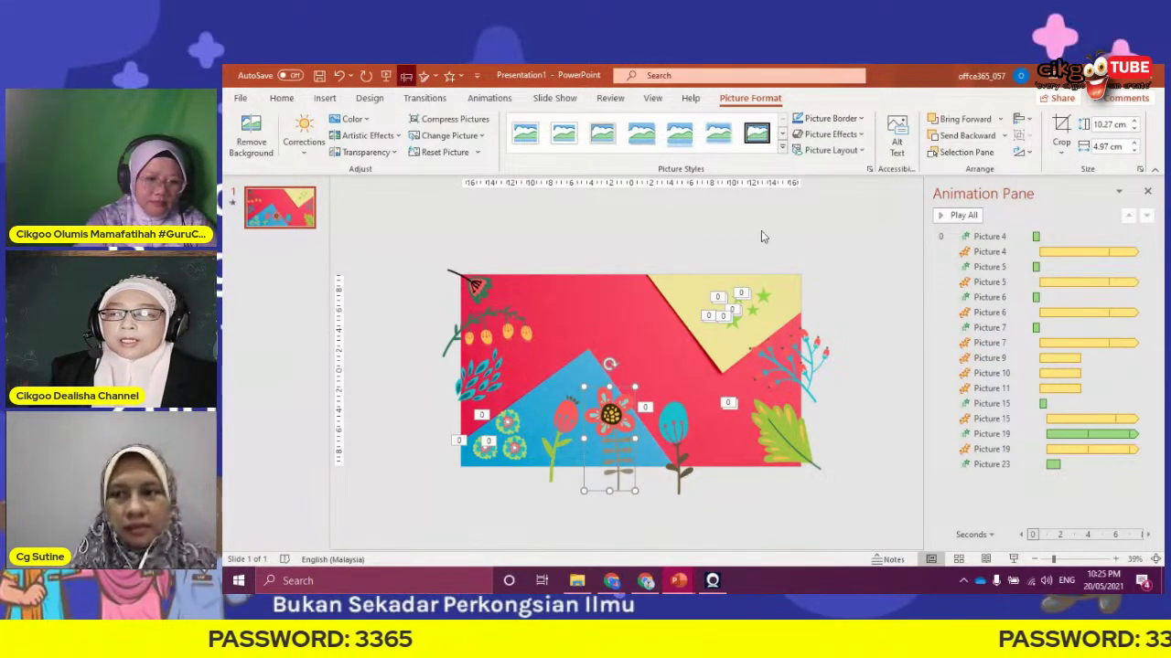
pyautogui.click(1066, 560)
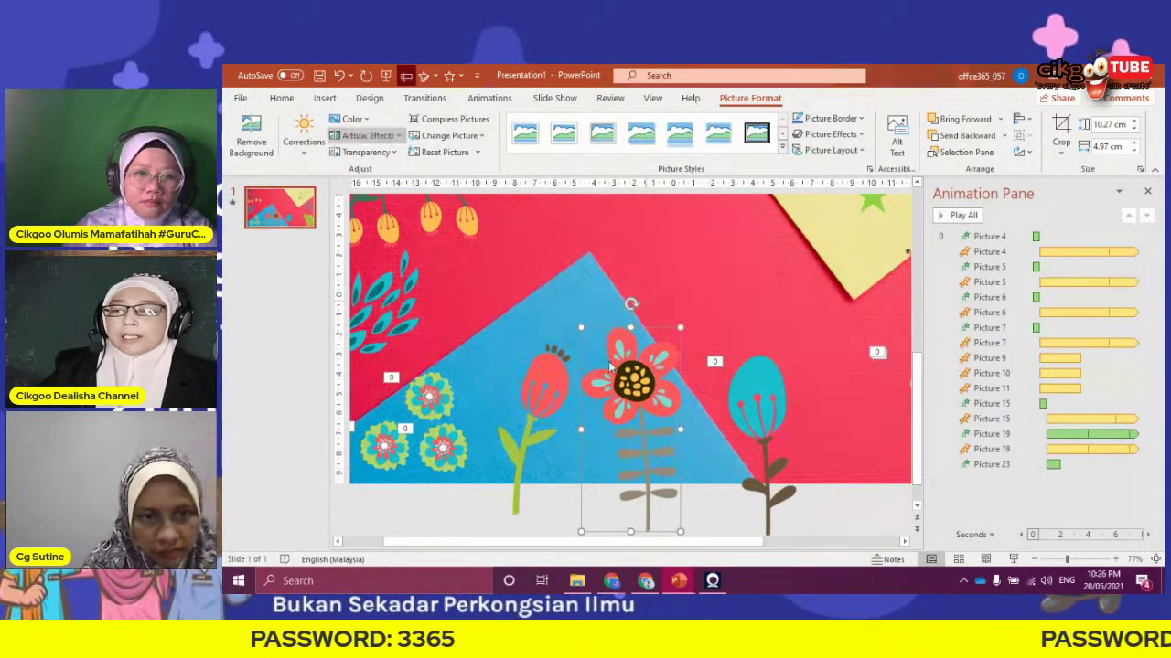
pyautogui.click(768, 376)
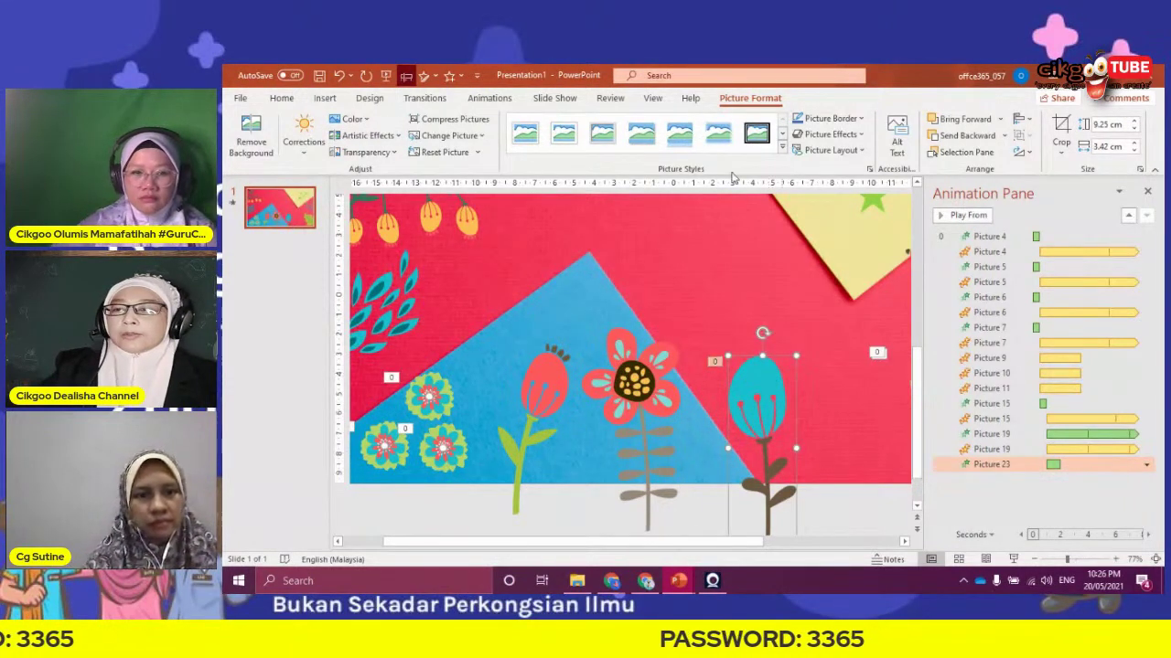
# Make the red tulip and the large red flower each float in with the previous animation
pyautogui.click(480, 99)
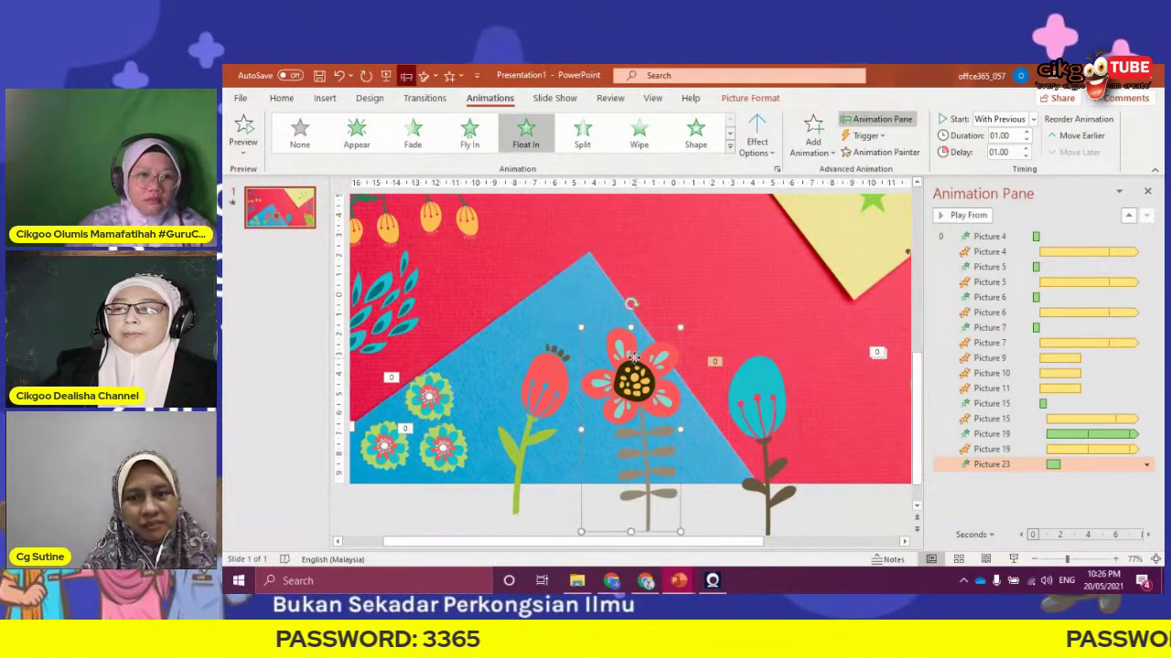
pyautogui.click(594, 391)
pyautogui.click(539, 389)
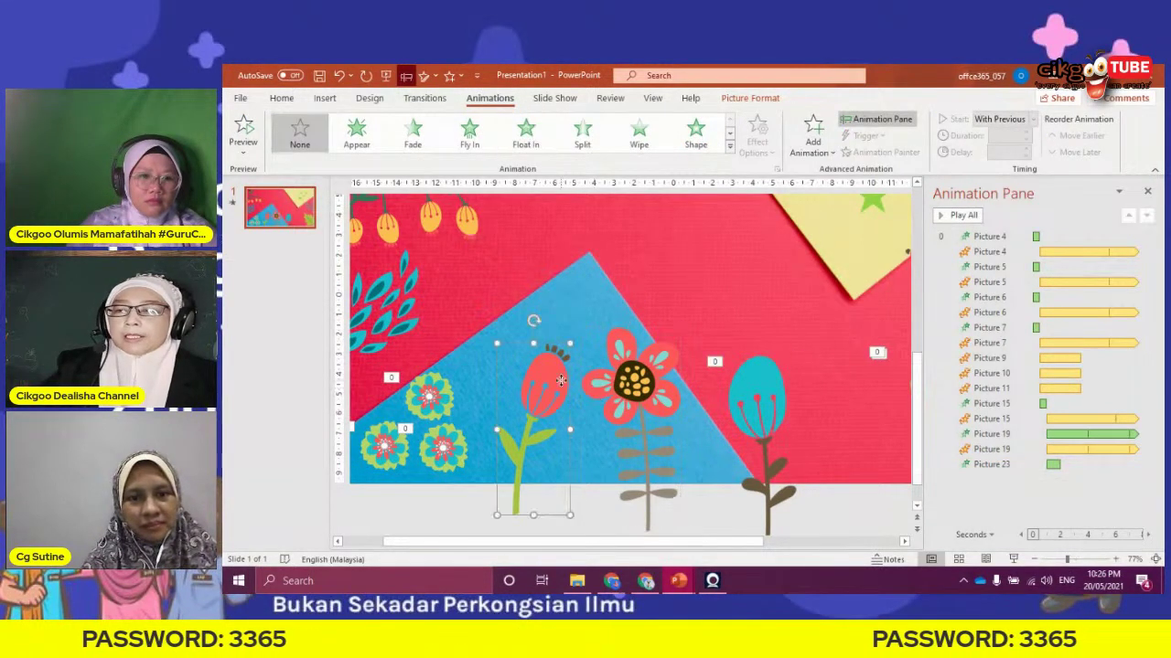
pyautogui.click(523, 133)
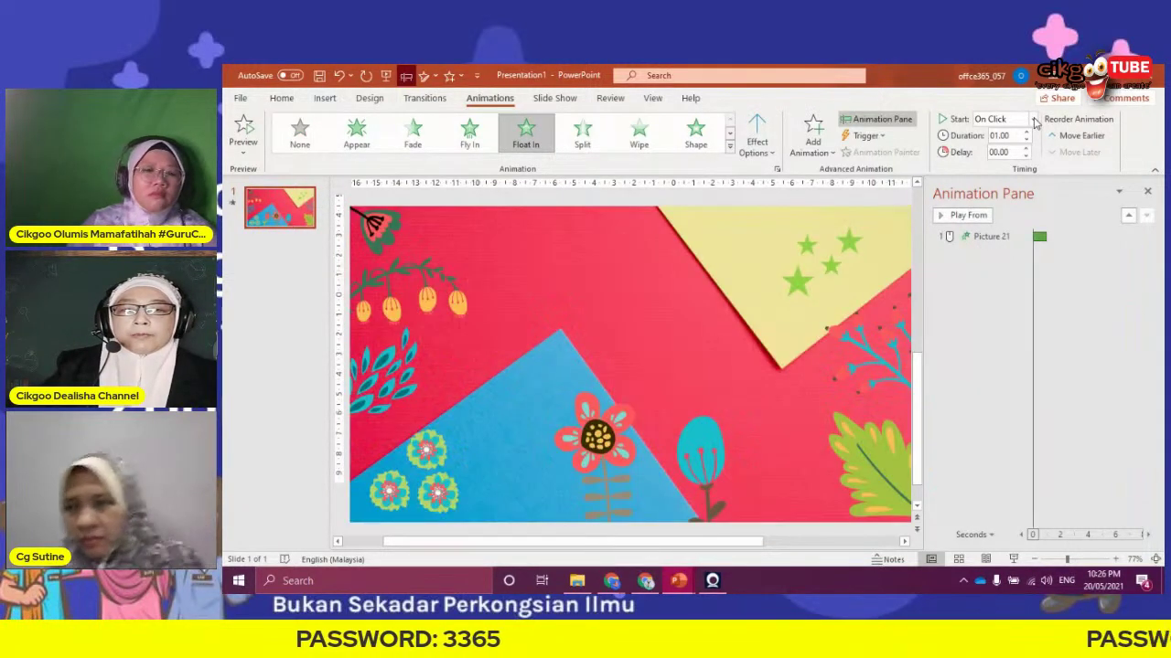
pyautogui.click(1034, 120)
pyautogui.click(995, 149)
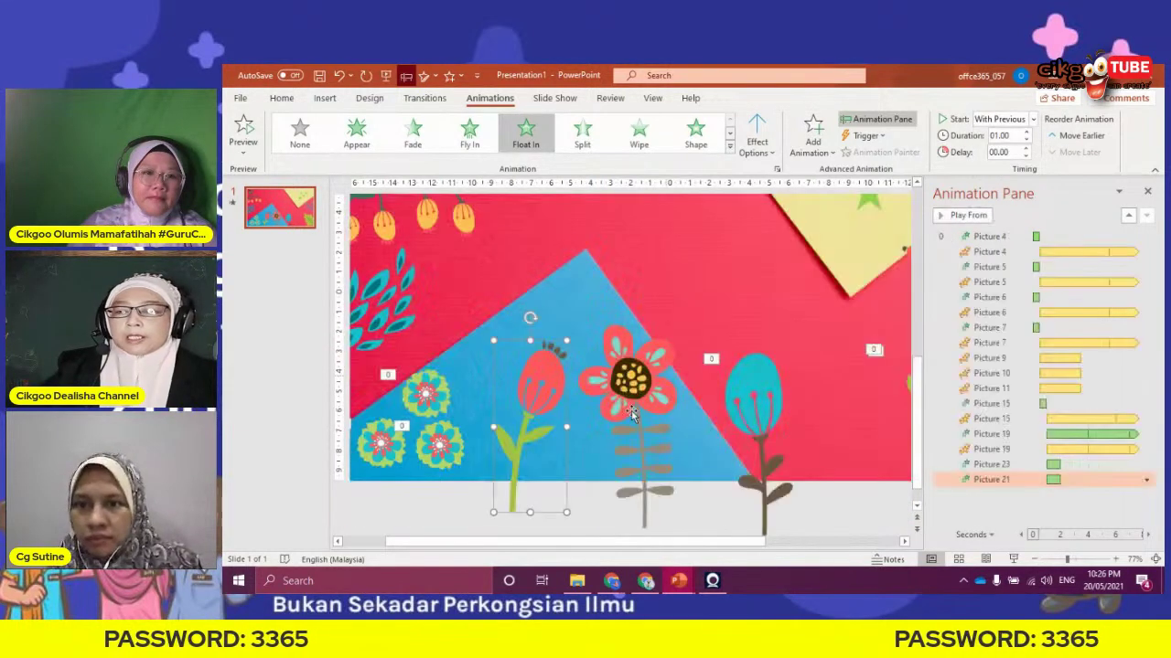
pyautogui.click(622, 365)
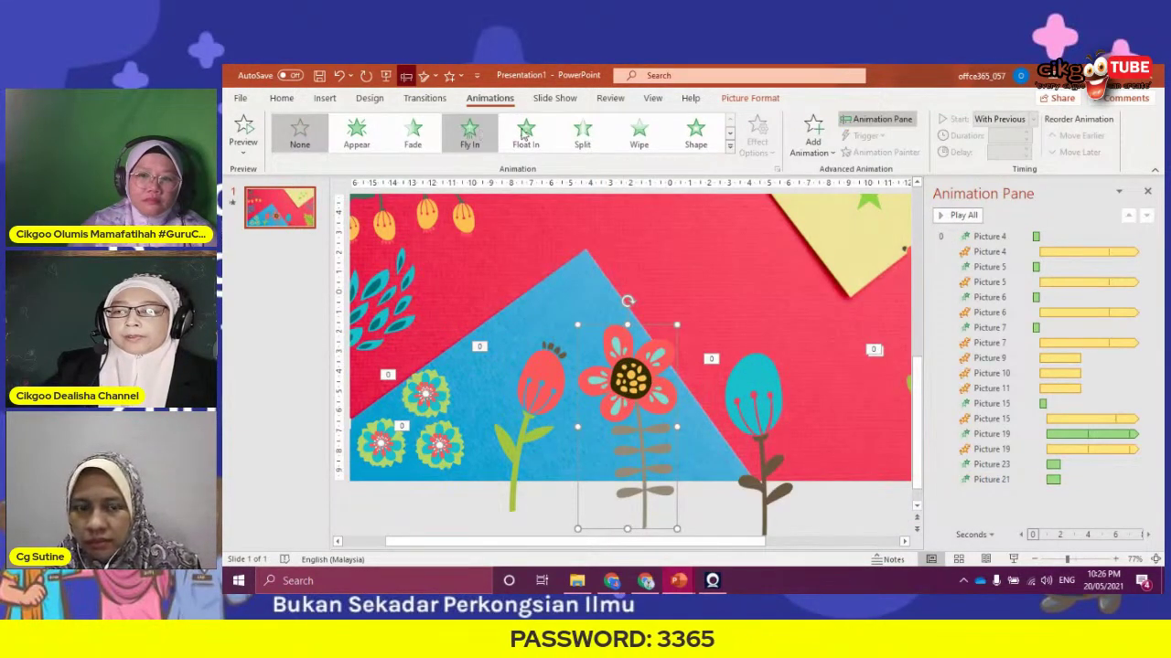
pyautogui.click(525, 134)
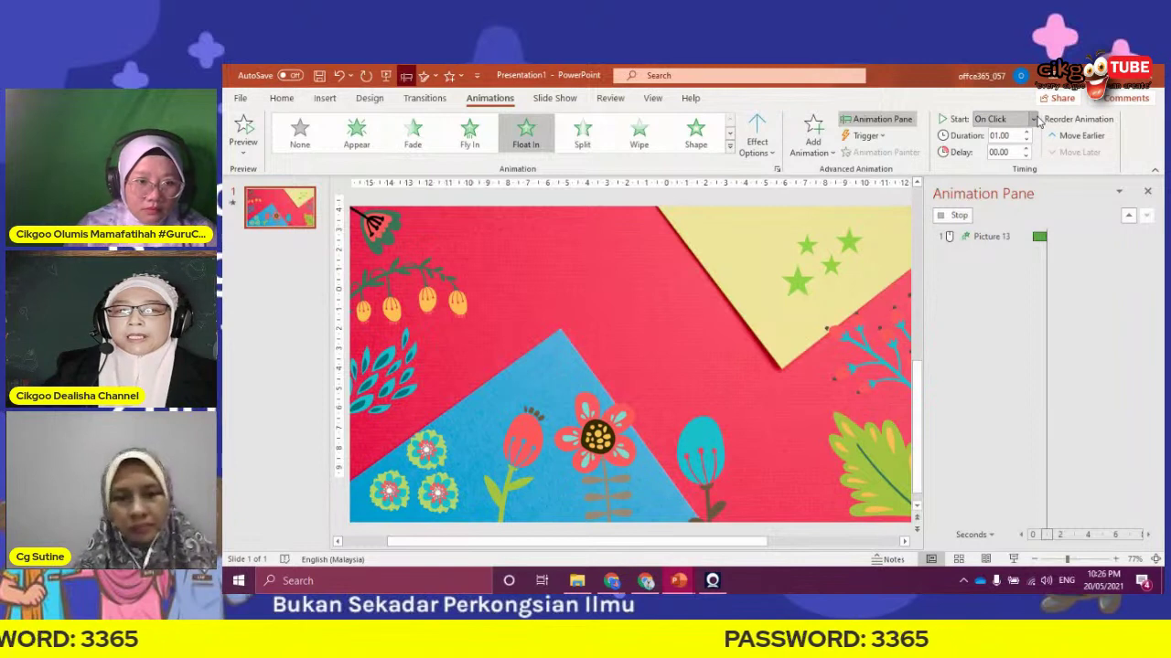
pyautogui.click(1033, 119)
pyautogui.click(1007, 152)
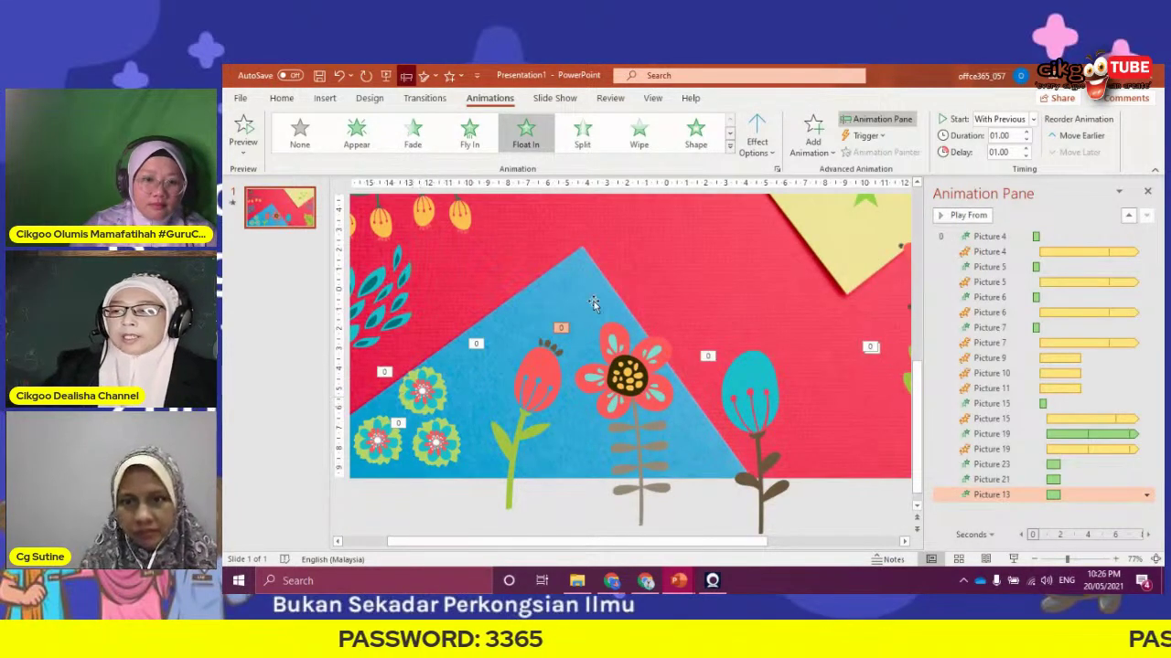
pyautogui.click(380, 308)
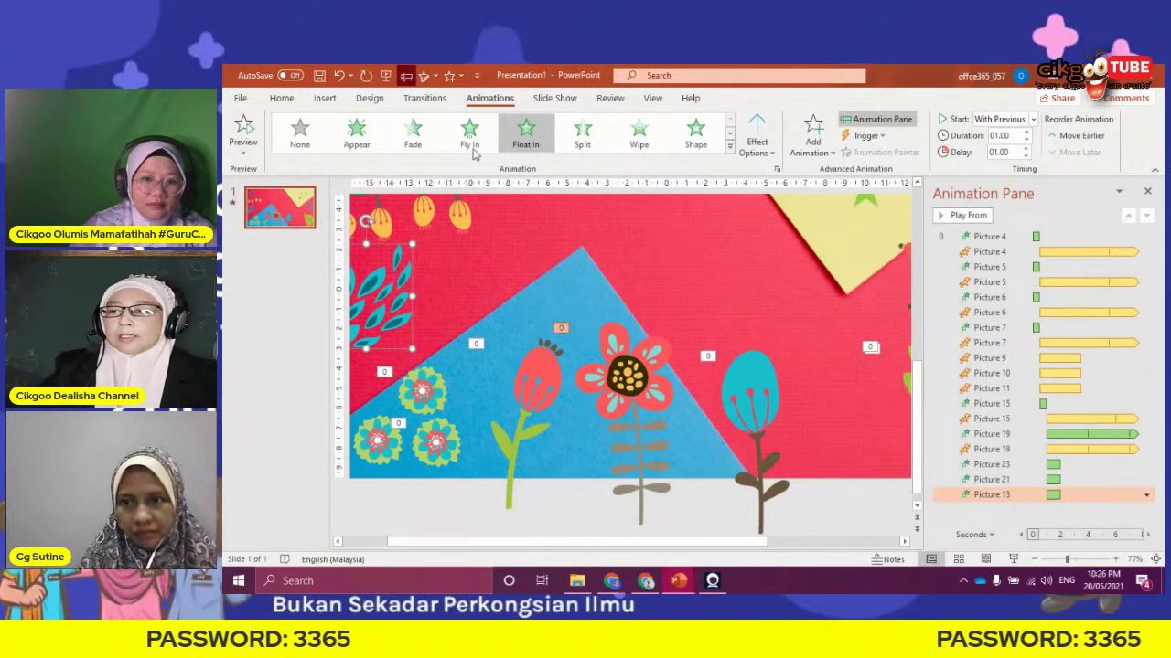
# Make the teal leaves fly in from the left with the previous animation, 1-second duration and delay
pyautogui.click(471, 138)
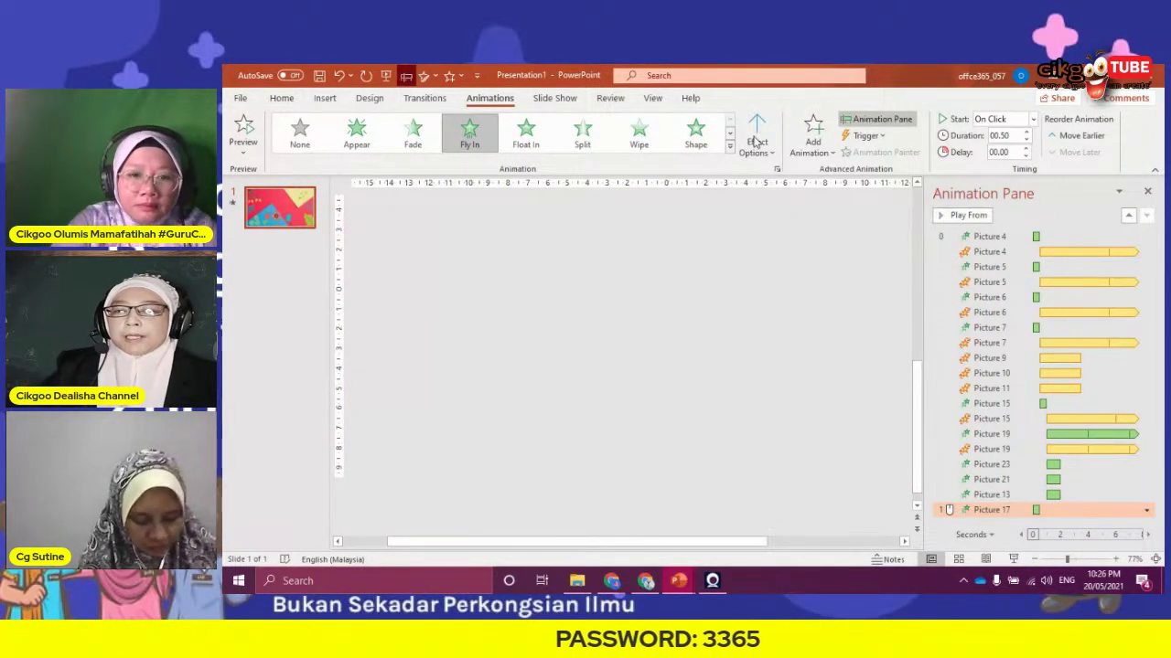
pyautogui.click(755, 151)
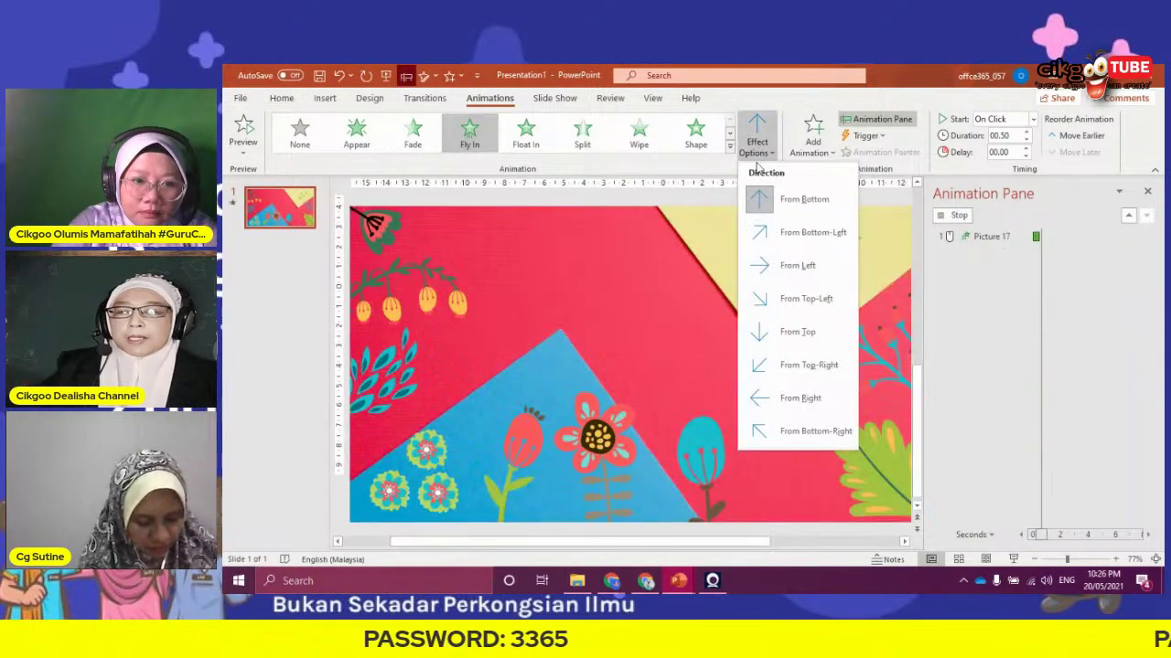
pyautogui.click(798, 266)
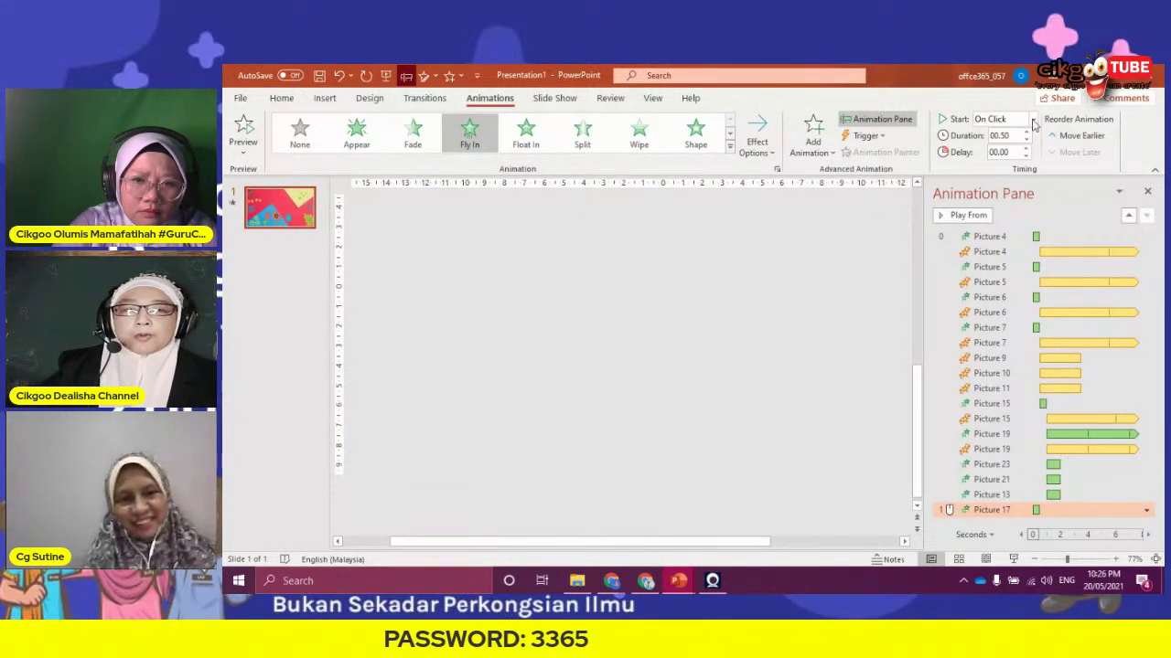
pyautogui.click(1032, 119)
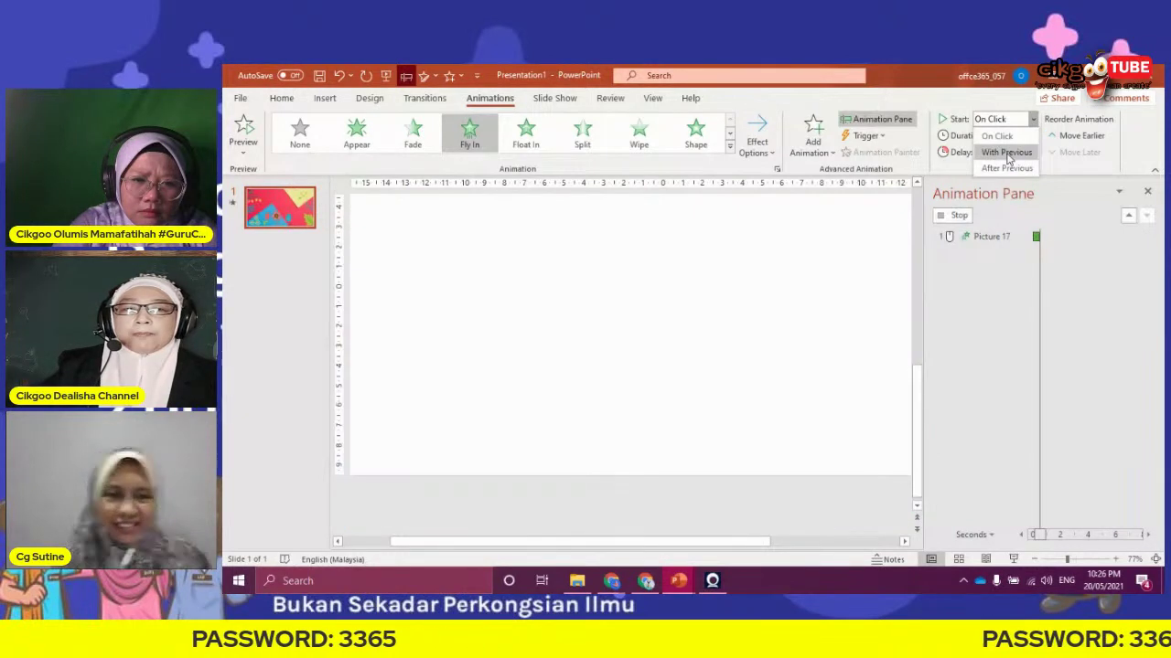
pyautogui.click(1006, 152)
pyautogui.click(1027, 132)
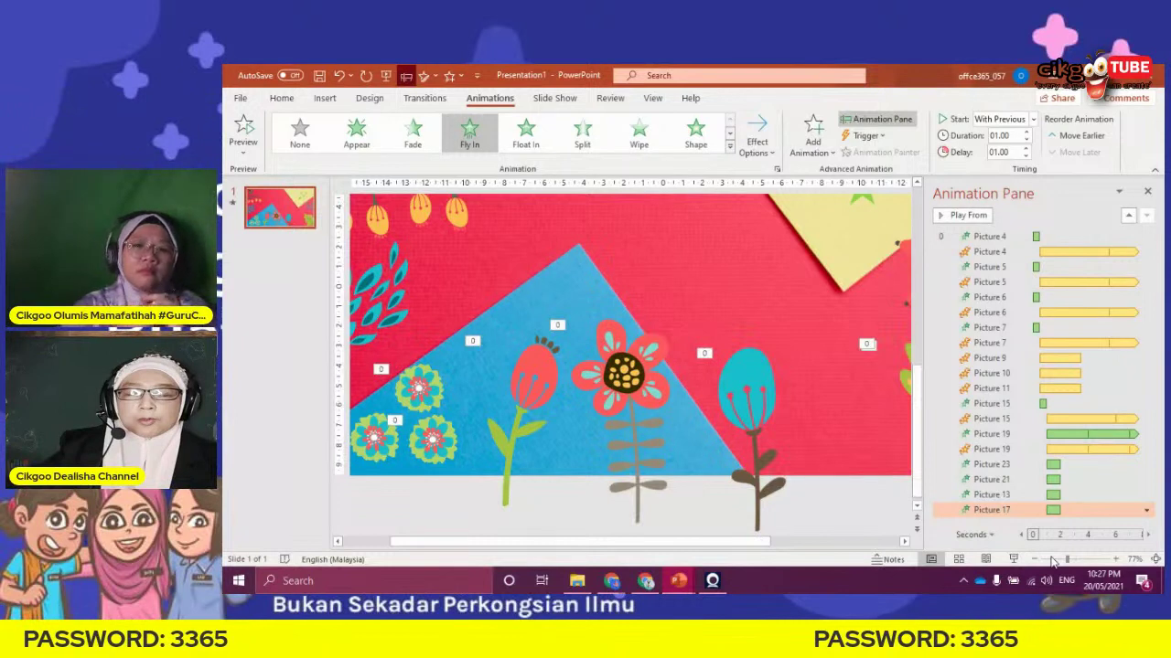
pyautogui.scroll(-5, 619, 449)
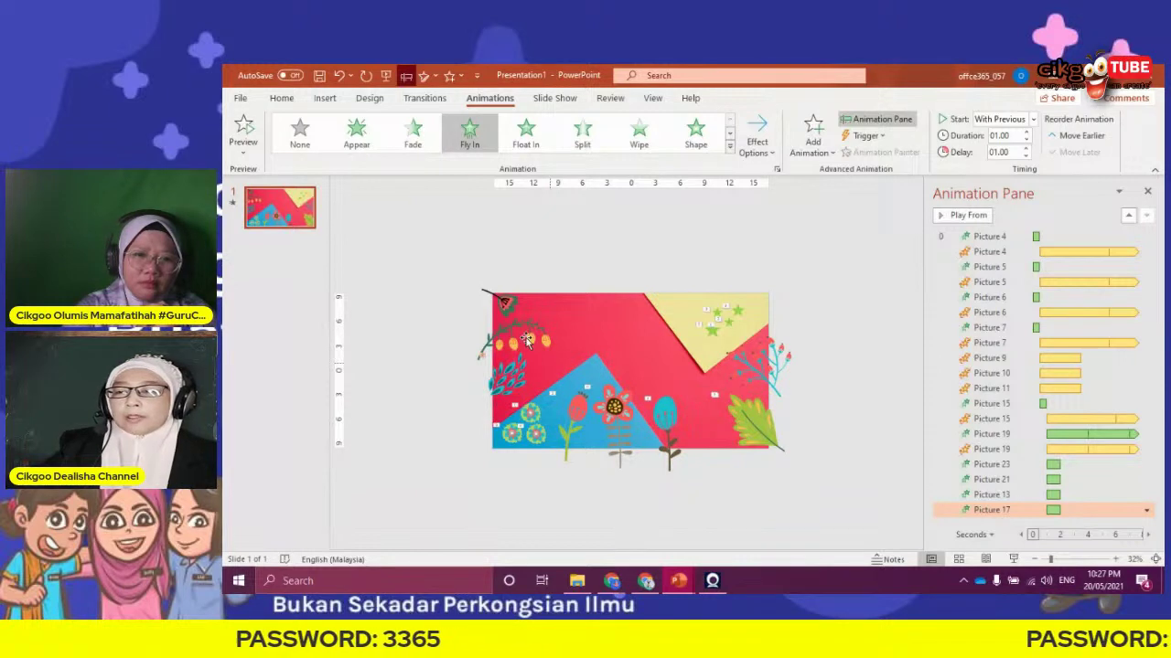
# Make the small top-left corner flower fly in from the left with the previous animation
pyautogui.click(531, 331)
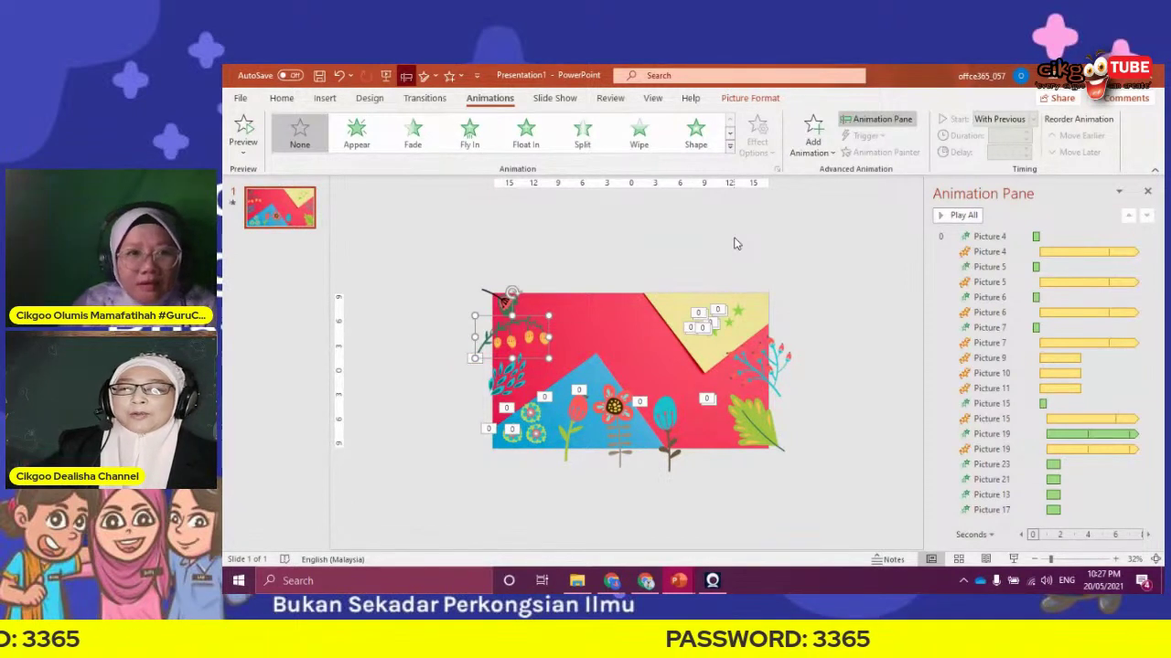
pyautogui.click(469, 133)
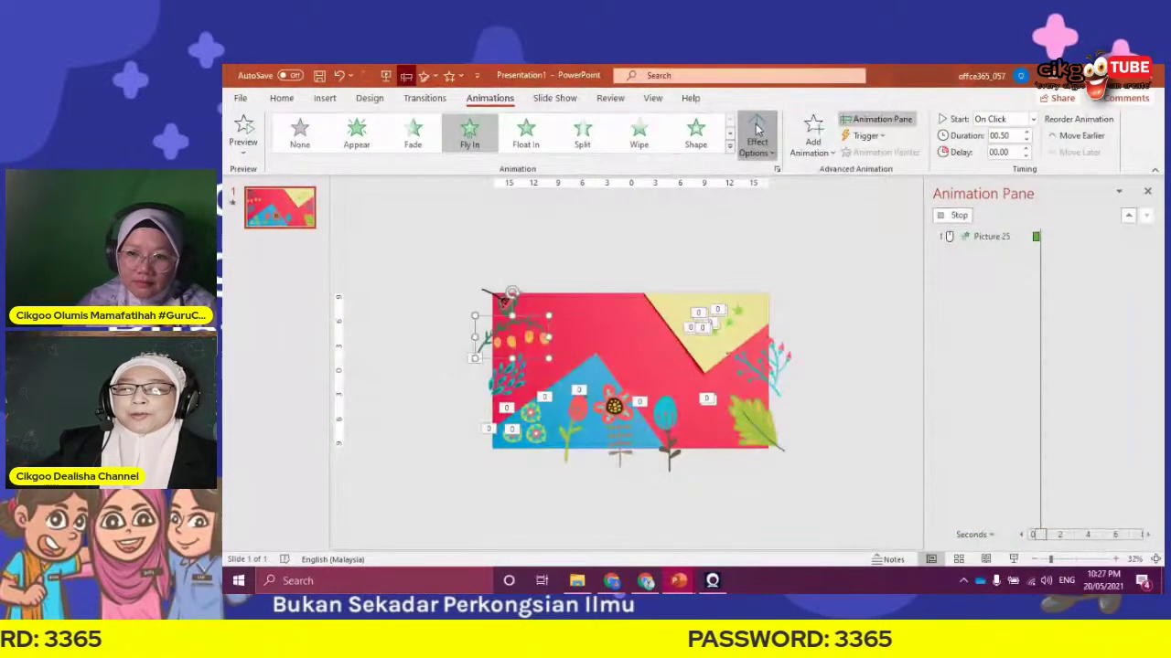
pyautogui.click(757, 130)
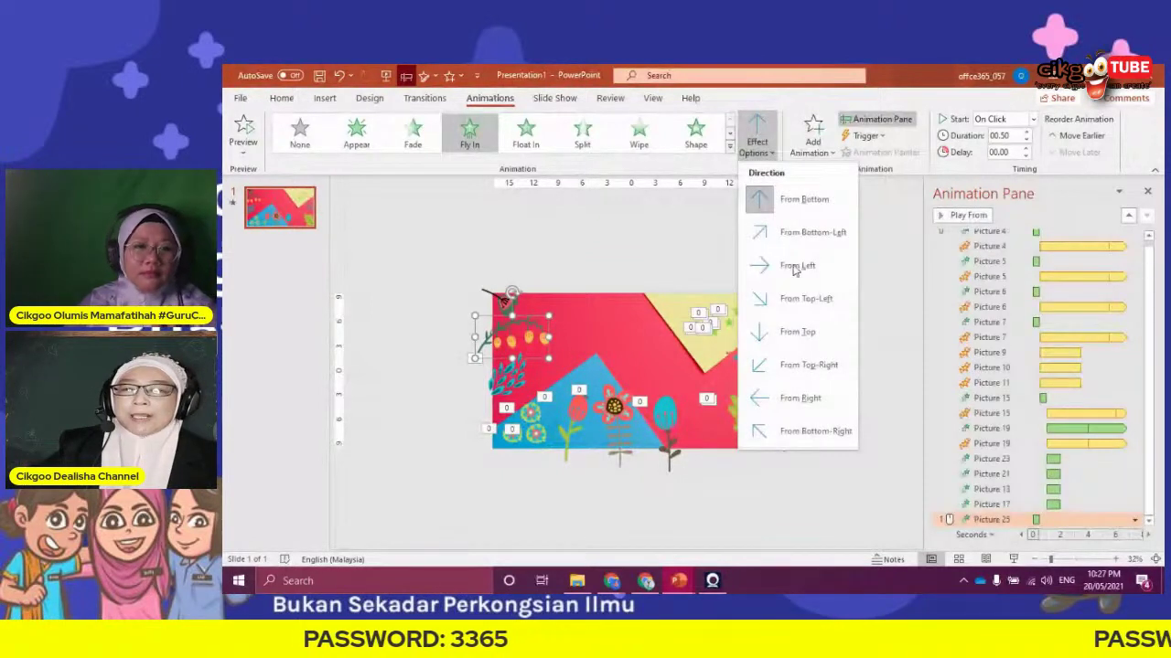
pyautogui.click(796, 267)
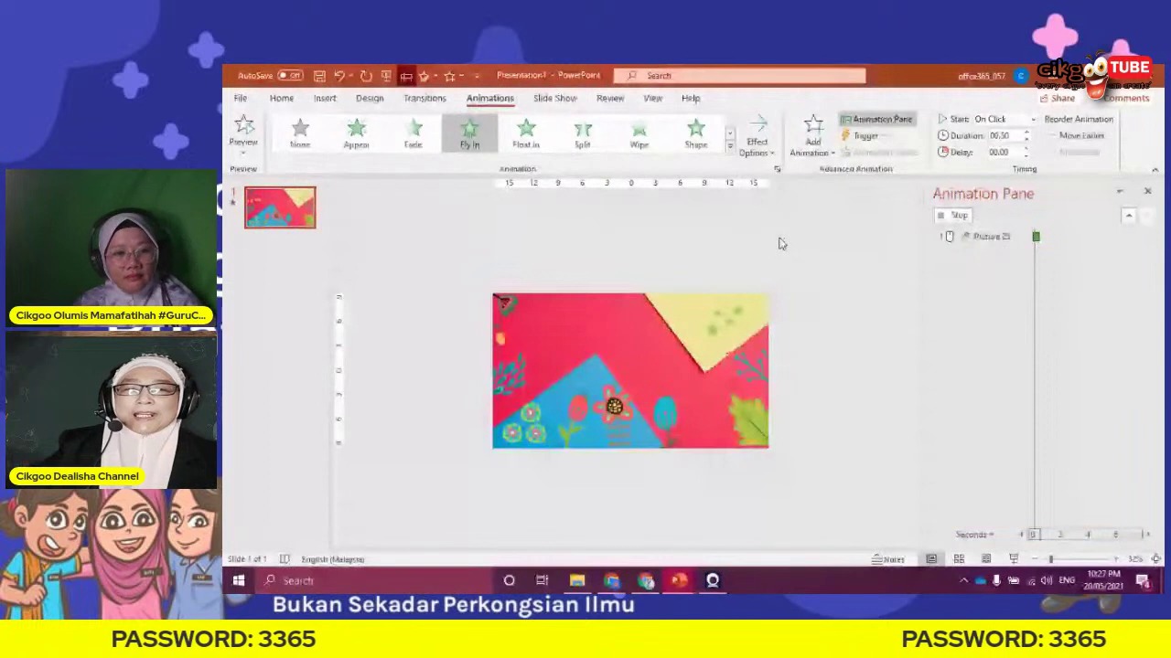
pyautogui.click(1031, 119)
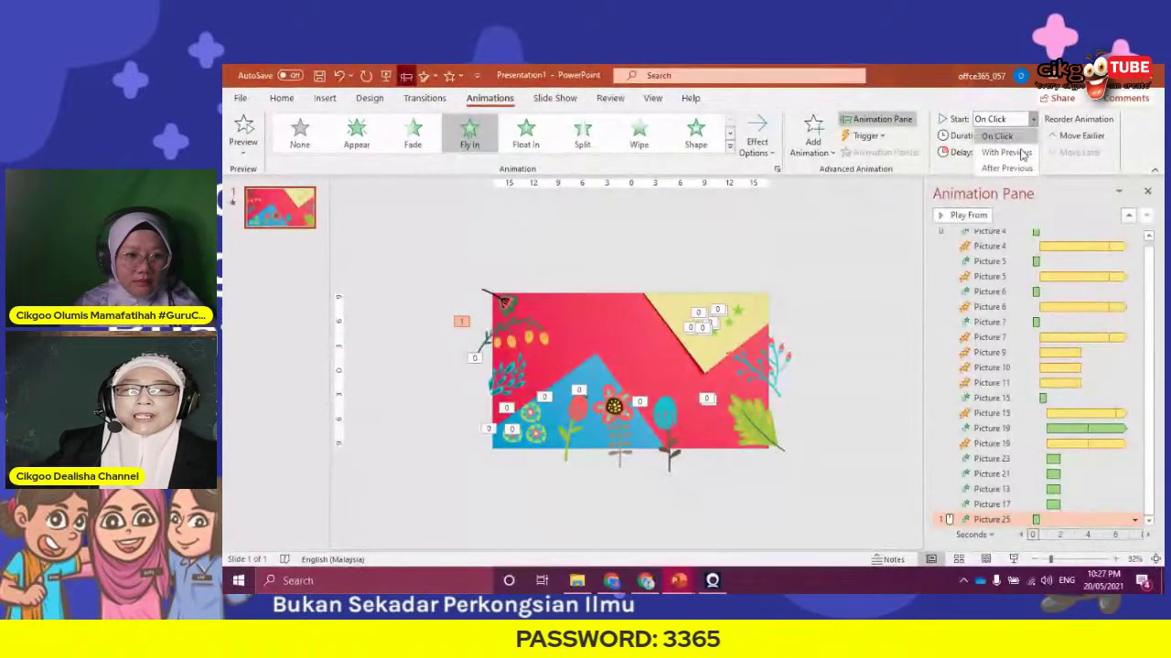
pyautogui.click(1006, 152)
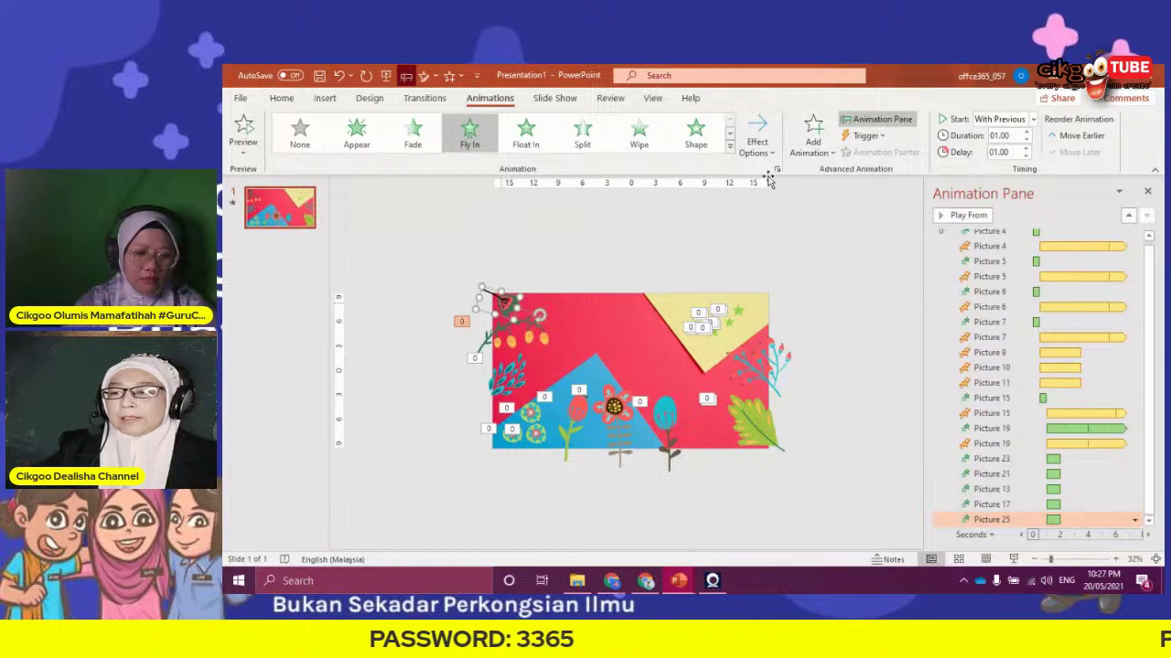
pyautogui.click(578, 266)
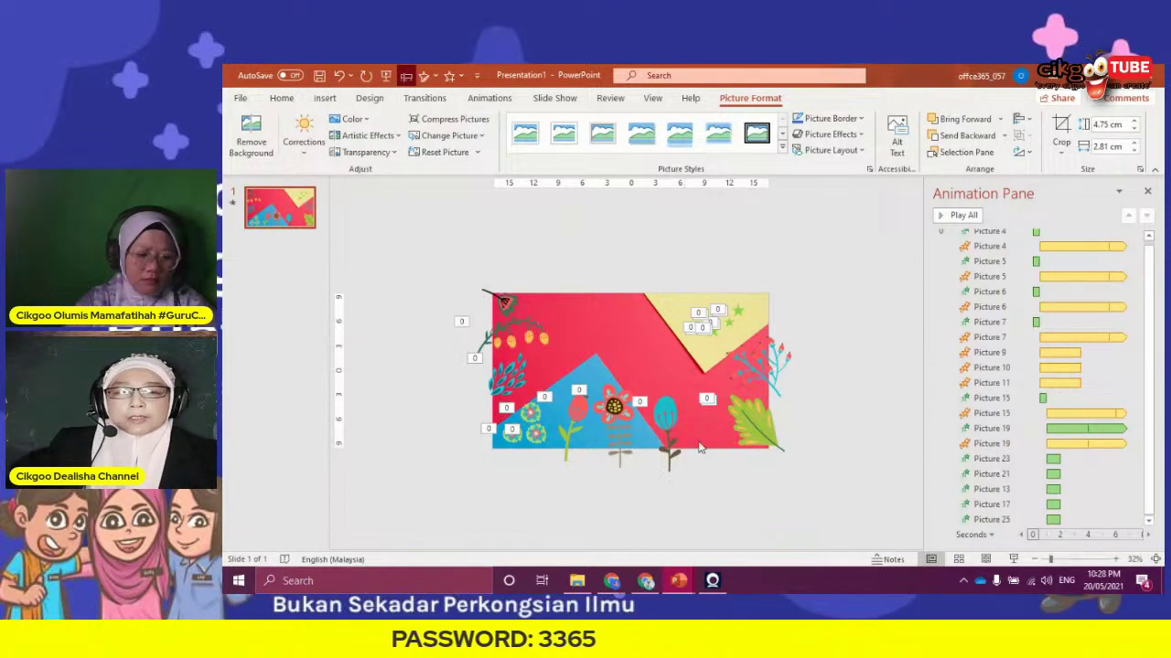
pyautogui.click(1013, 559)
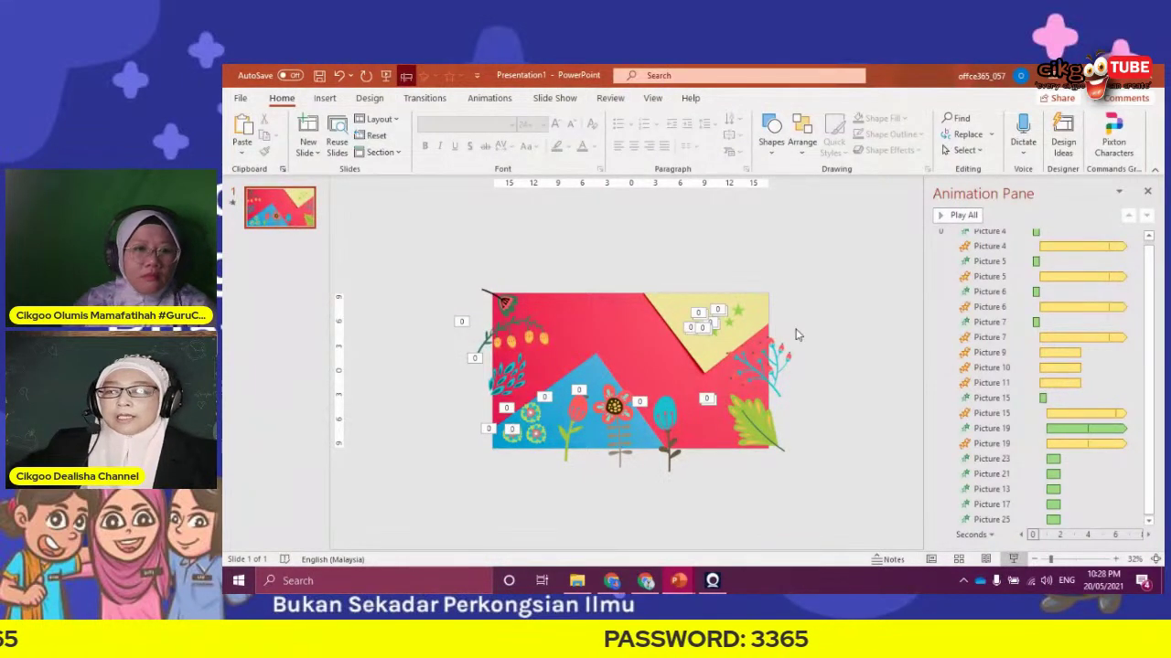
pyautogui.press('F5')
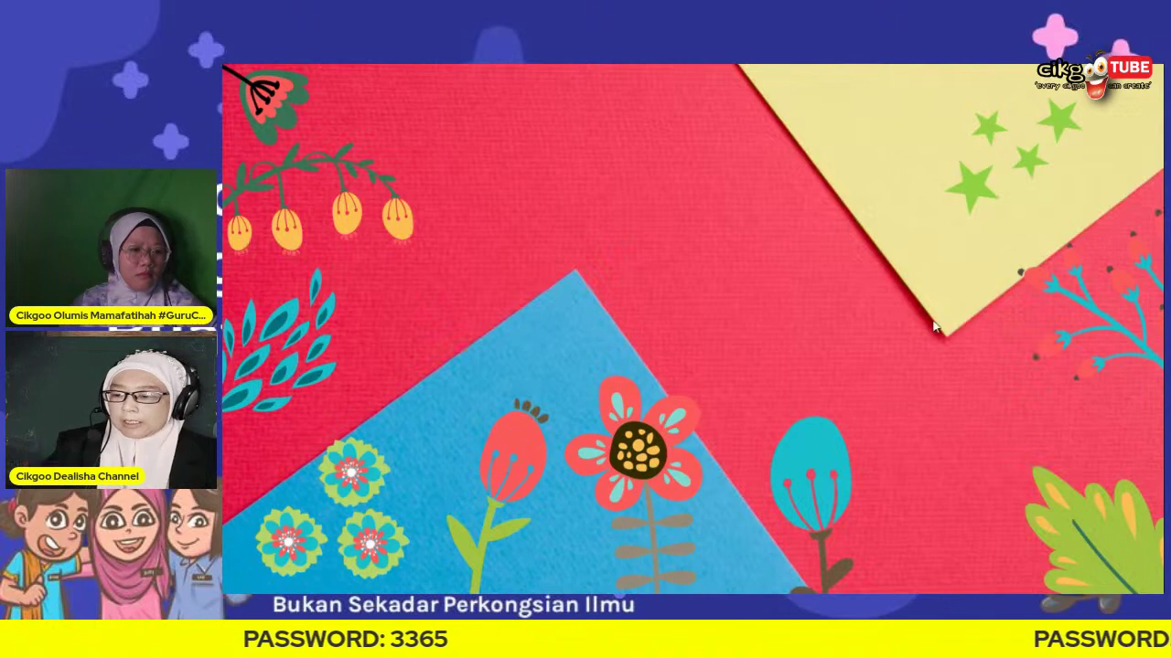
pyautogui.press('Escape')
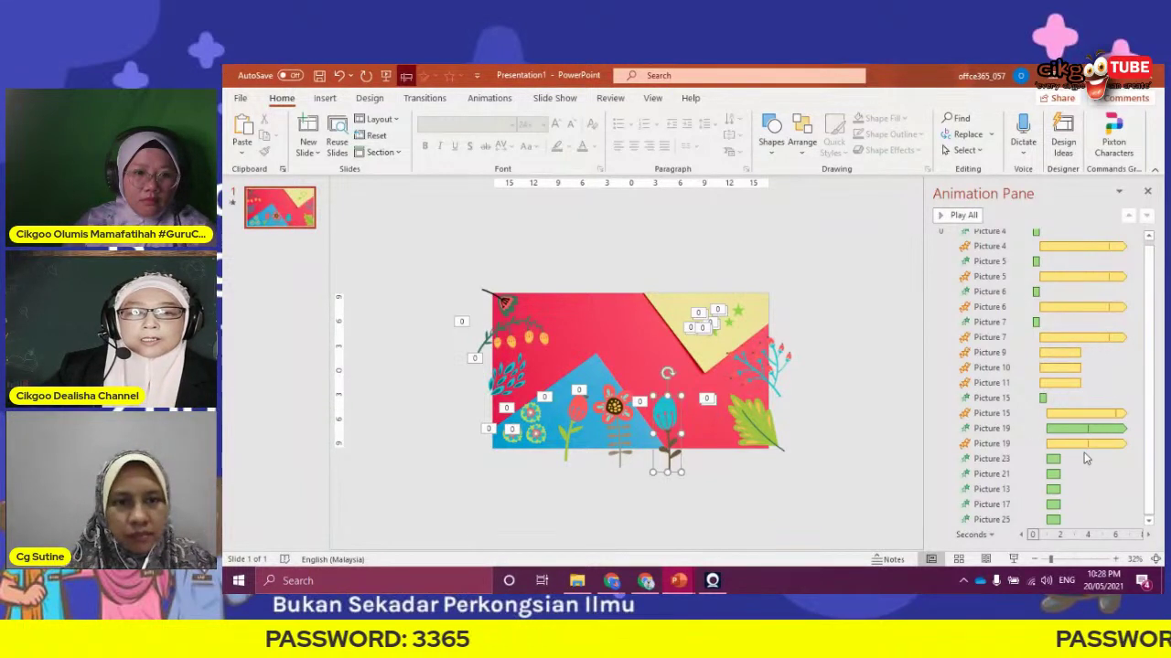
pyautogui.click(1044, 459)
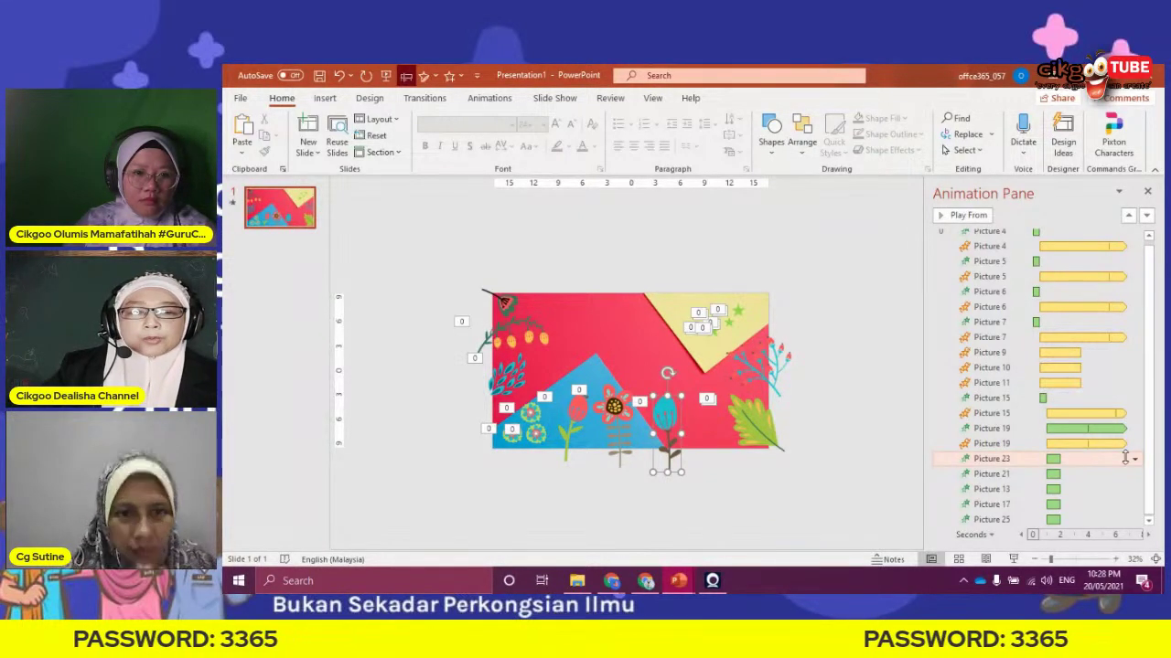
# Set Picture 21's Float Up animation duration to 3 seconds (Slow)
pyautogui.click(1135, 460)
pyautogui.click(1135, 461)
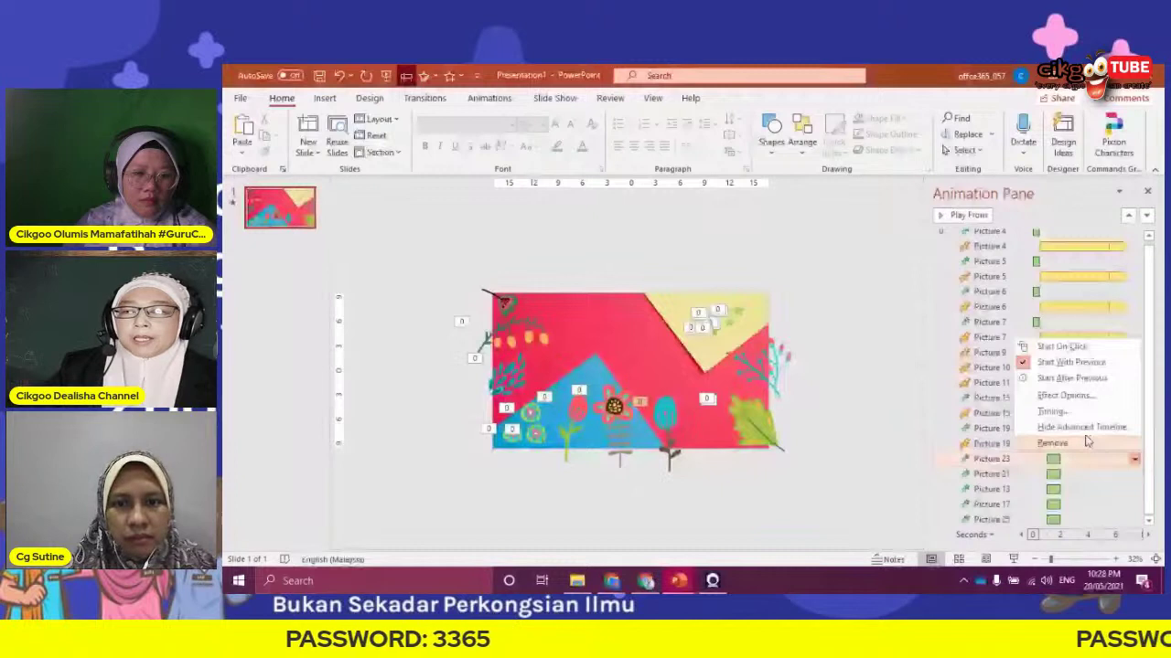
pyautogui.click(1052, 412)
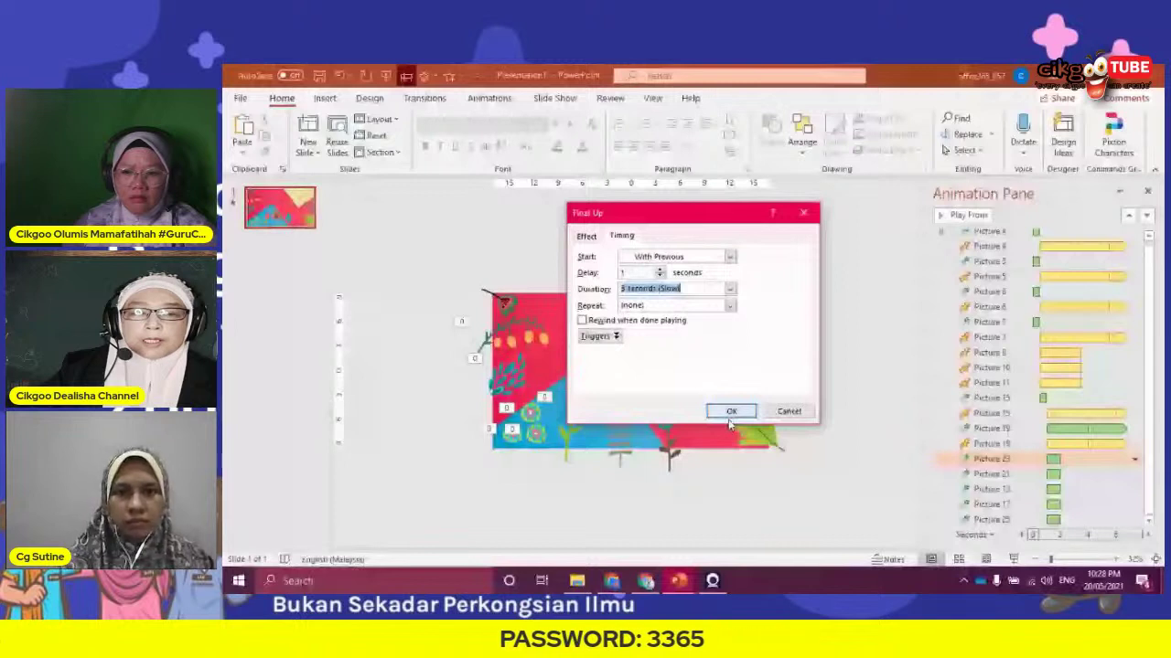
pyautogui.click(731, 411)
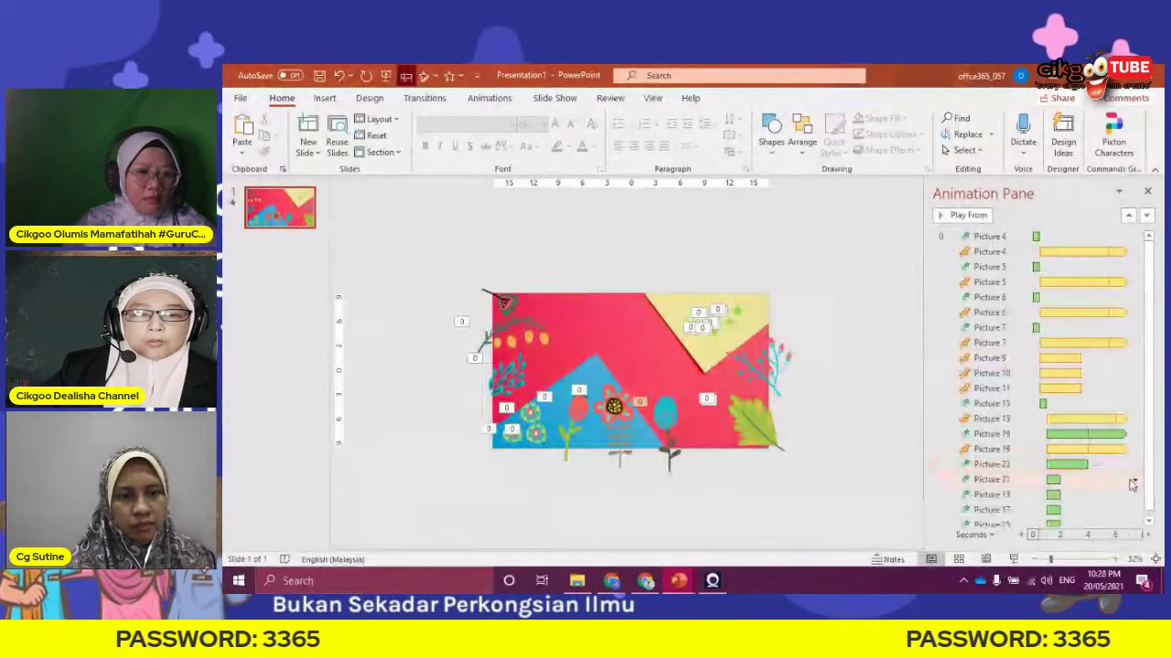
pyautogui.rightClick(1132, 482)
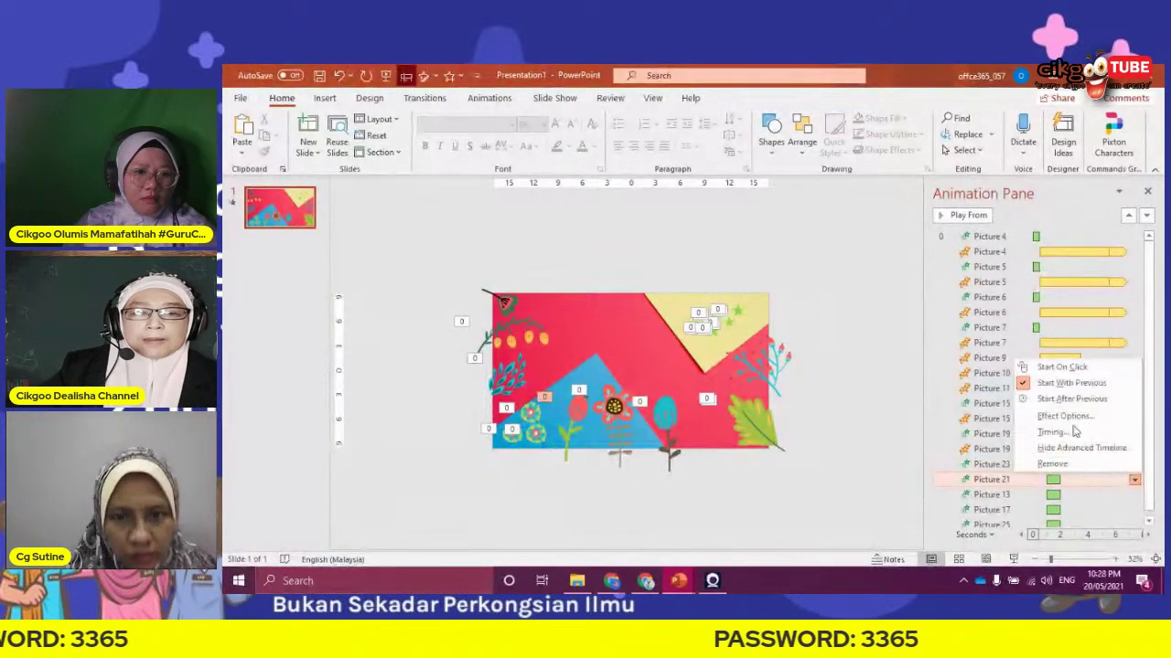
pyautogui.click(1050, 428)
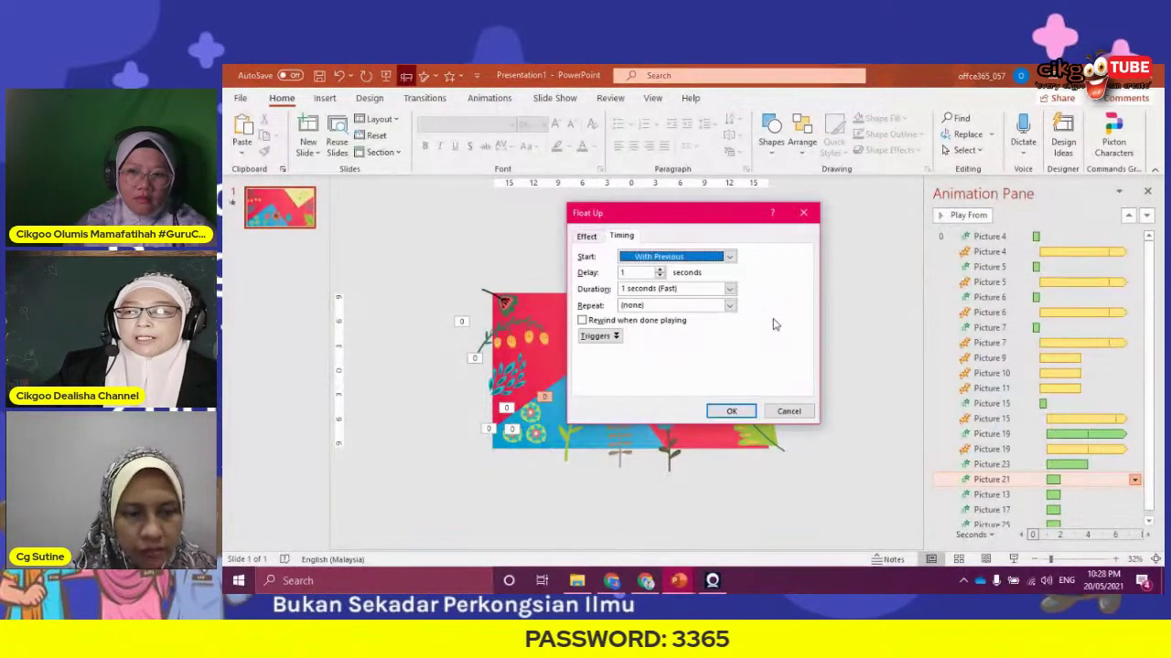
pyautogui.click(729, 289)
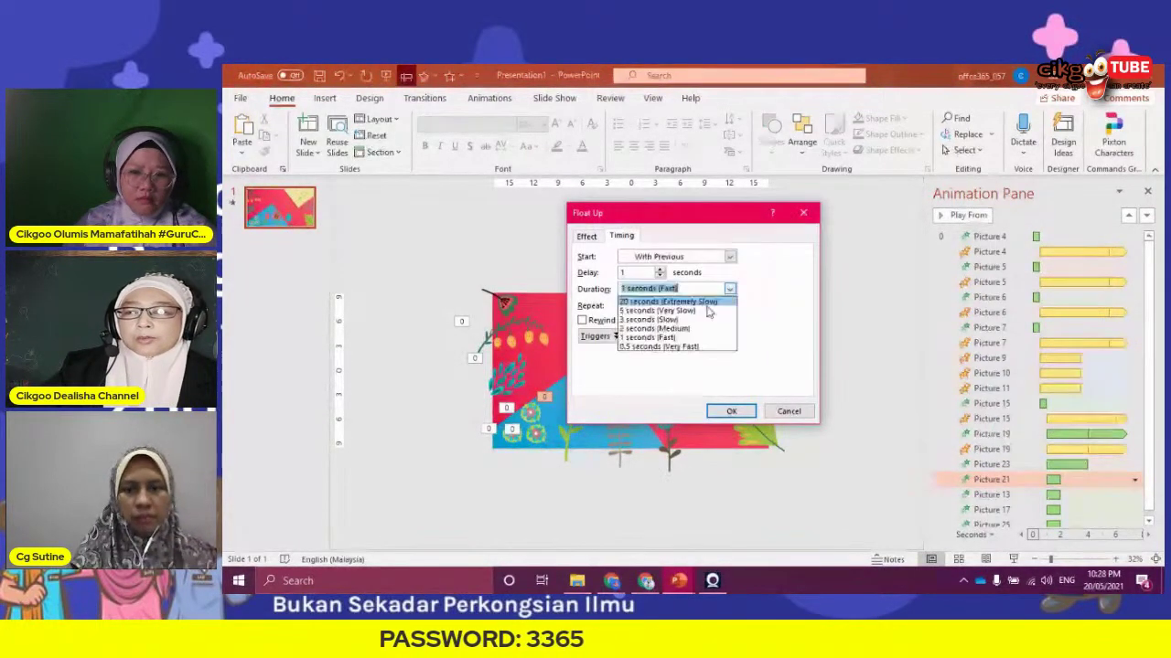
pyautogui.click(654, 320)
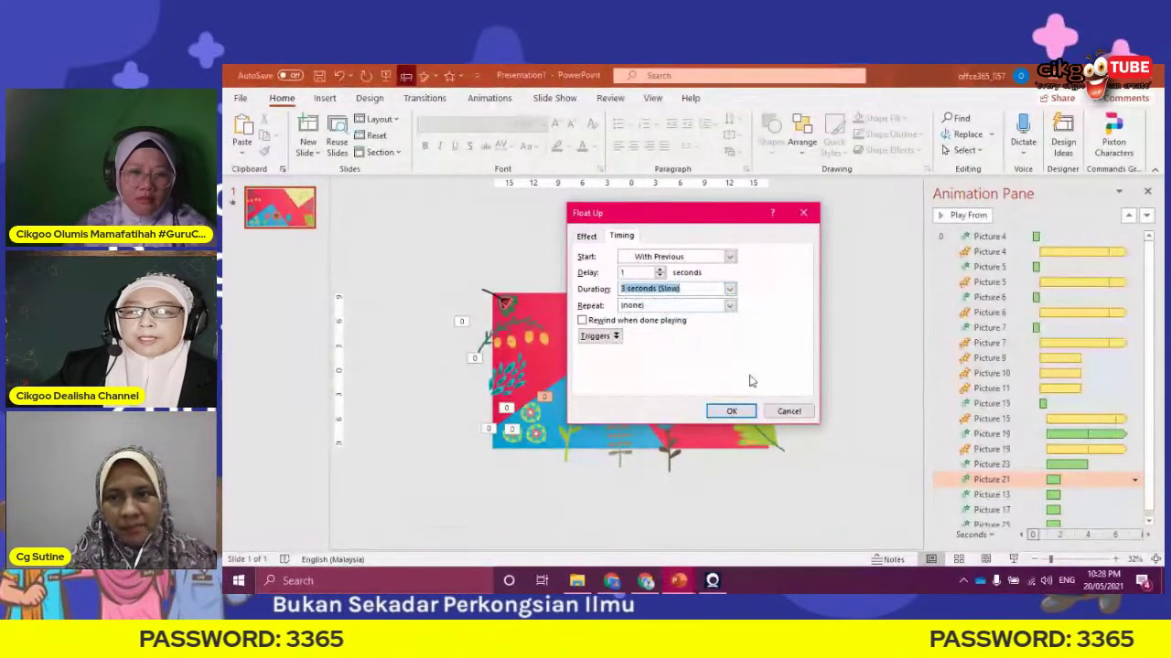
pyautogui.click(732, 412)
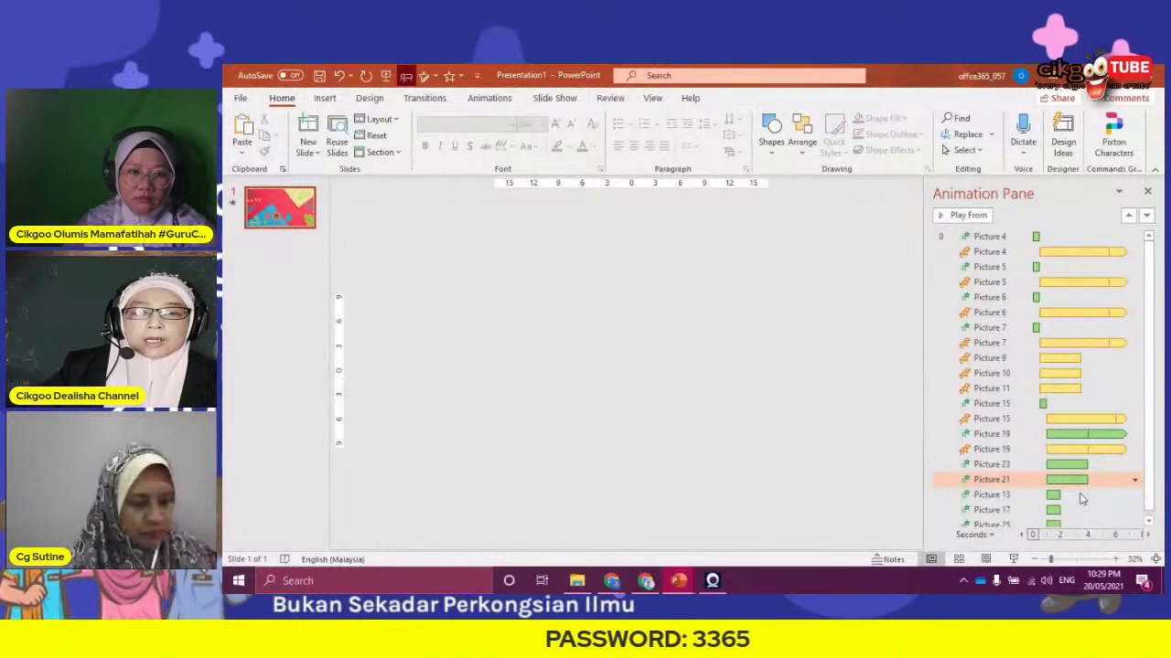
# Set Picture 13's Float Up animation duration to 3 seconds (Slow)
pyautogui.click(1073, 497)
pyautogui.click(1134, 495)
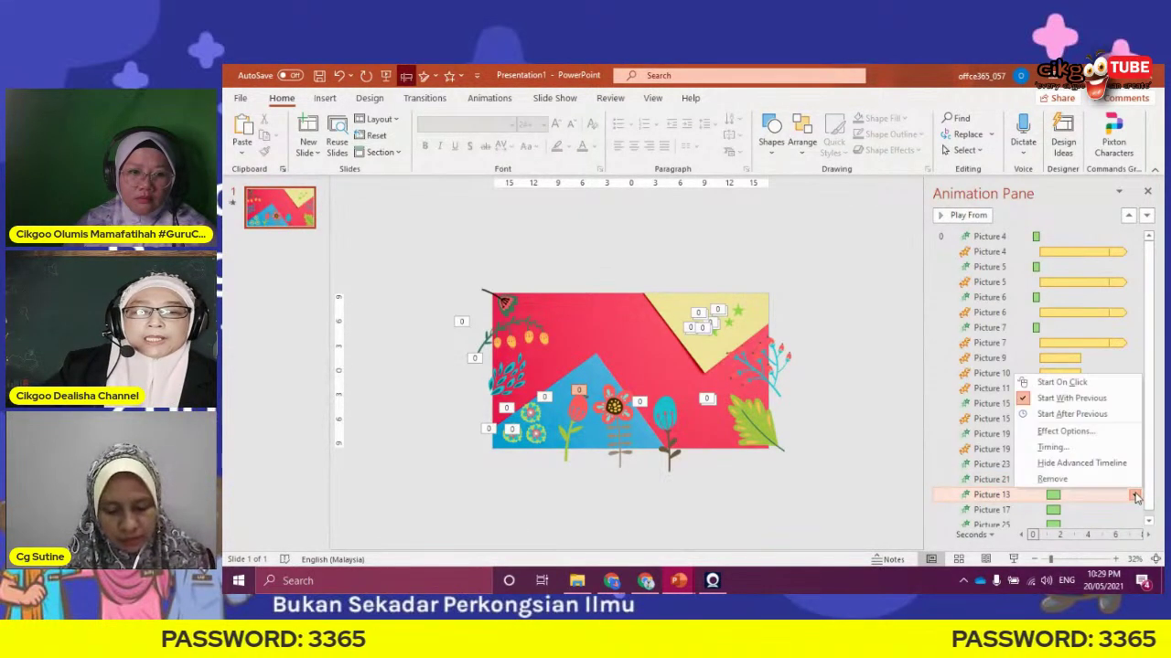
pyautogui.click(1050, 448)
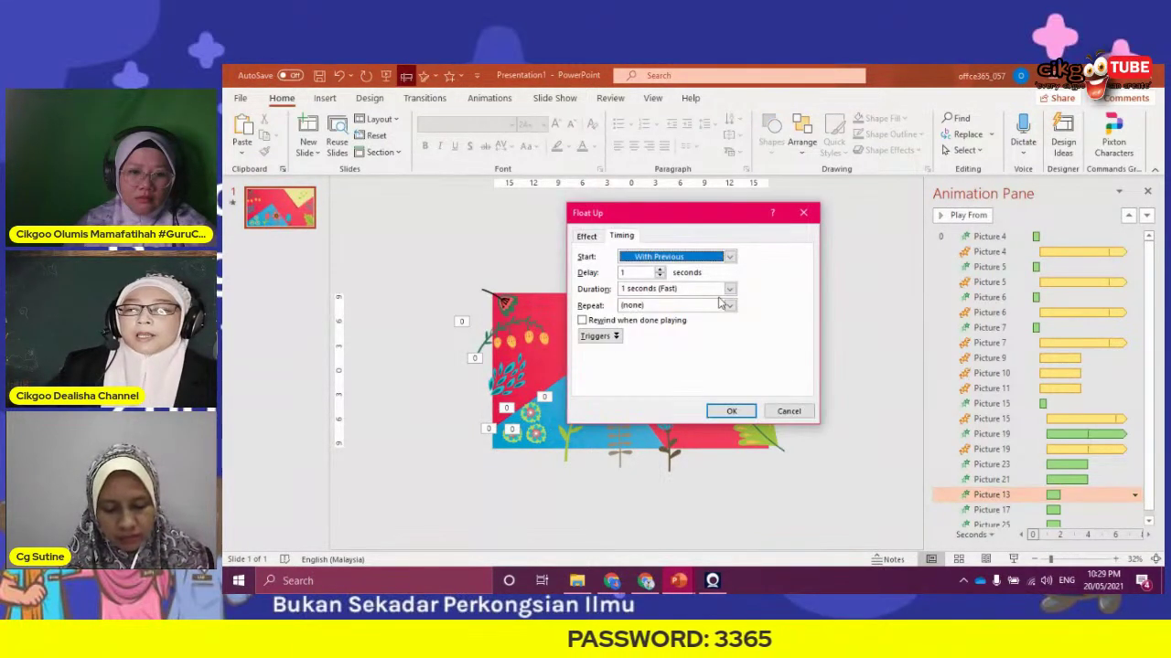
pyautogui.click(727, 289)
pyautogui.click(685, 322)
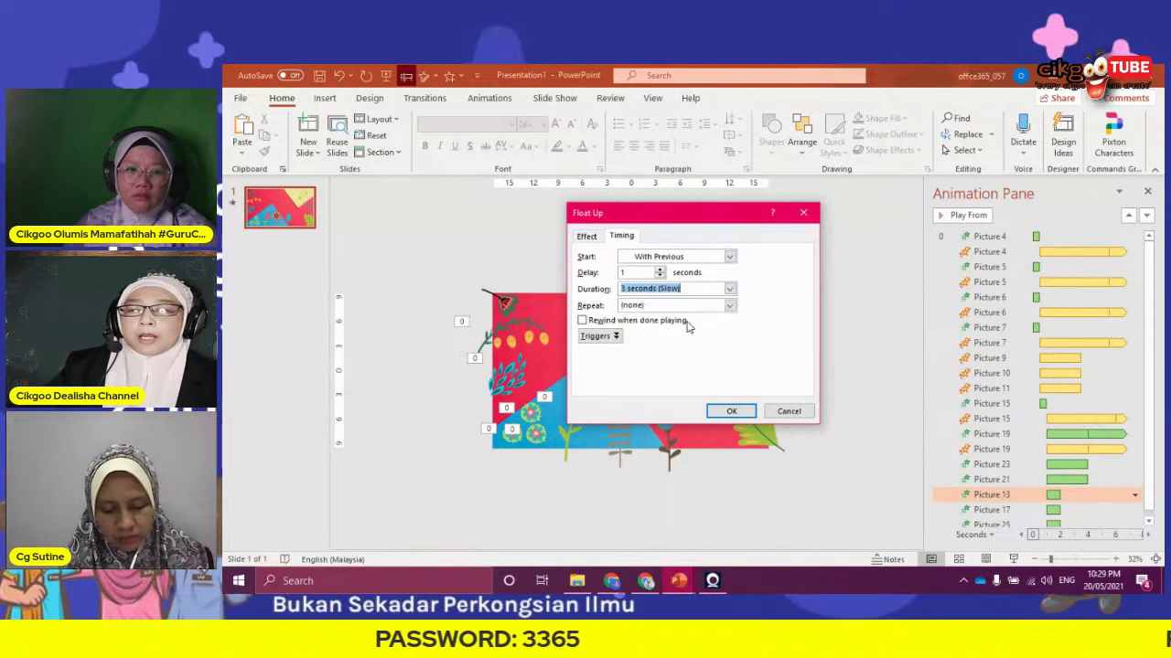
pyautogui.click(729, 411)
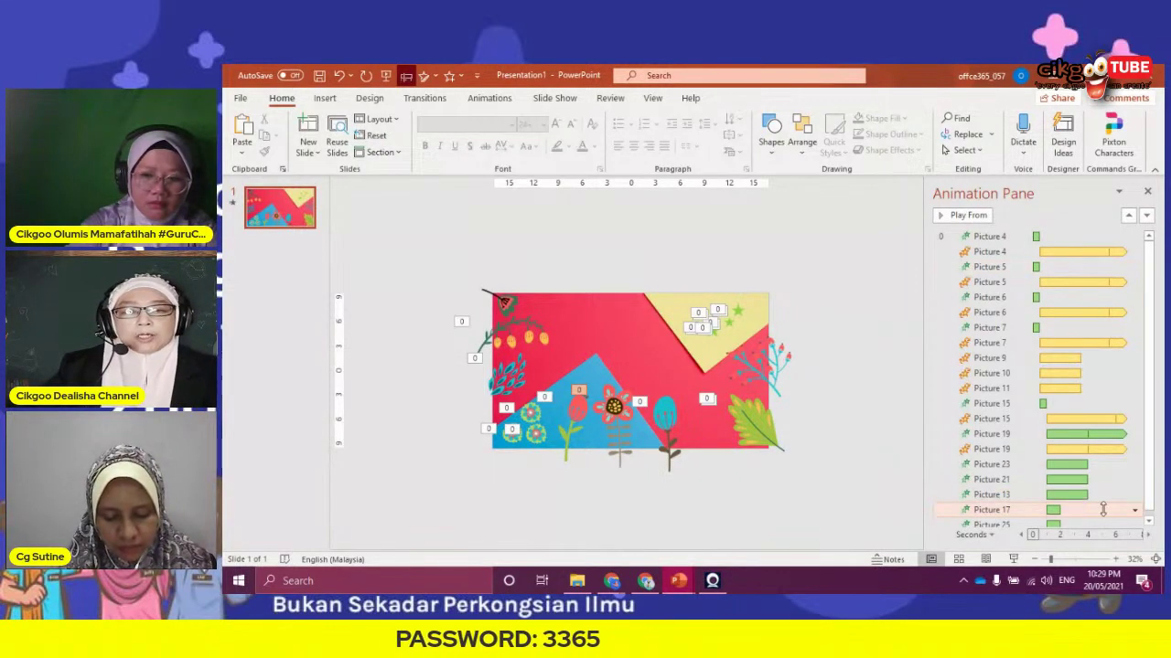
# Set Picture 17's Fly In animation duration to 3 seconds (Slow)
pyautogui.click(1097, 495)
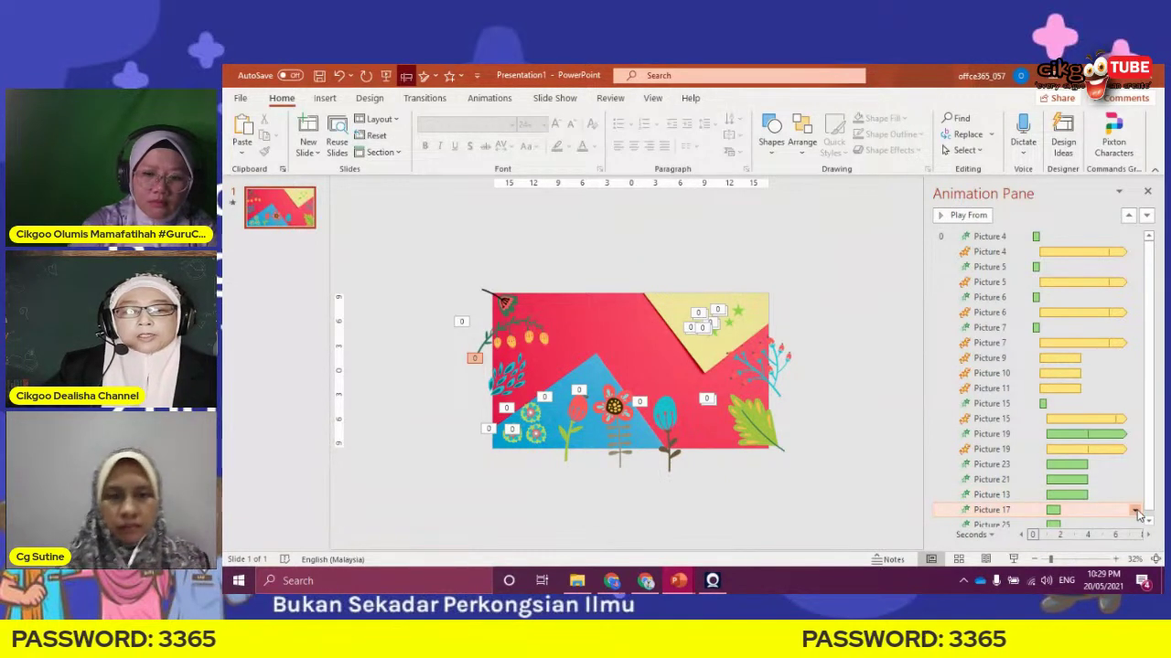
pyautogui.click(1135, 509)
pyautogui.click(1050, 464)
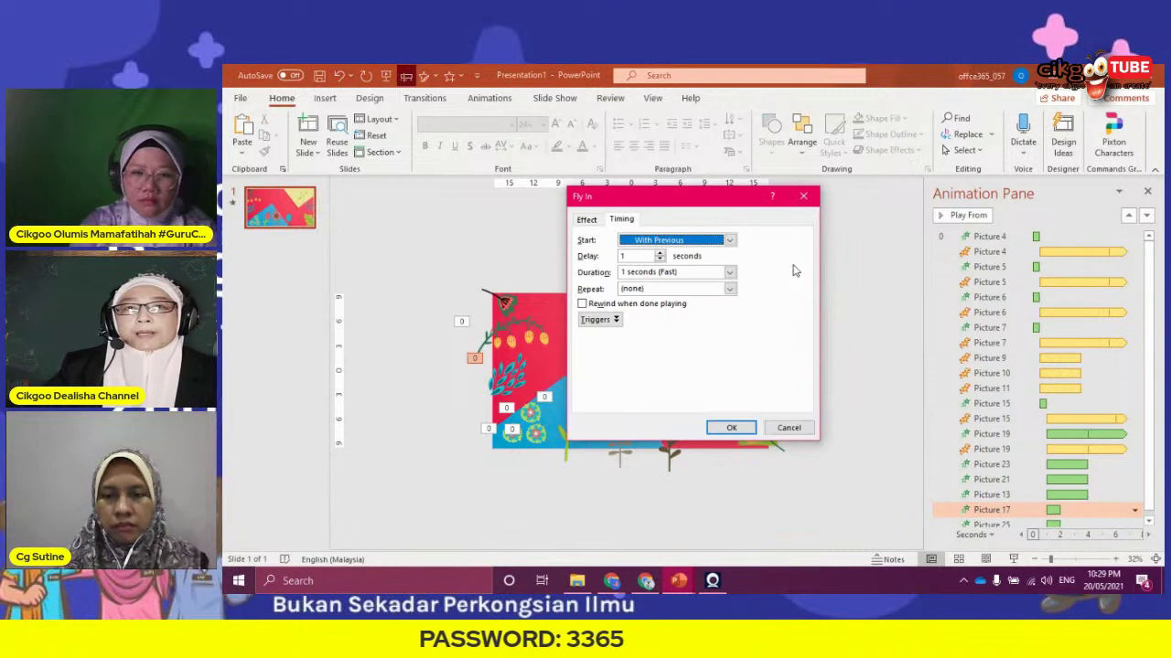
pyautogui.click(730, 273)
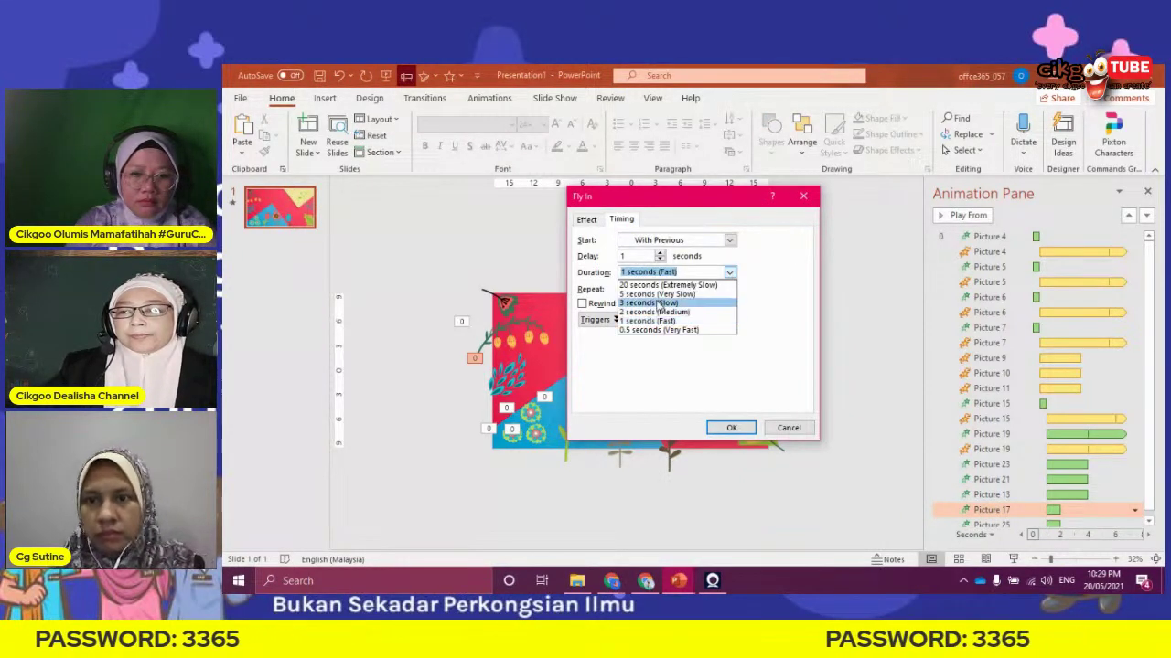
pyautogui.click(660, 305)
pyautogui.click(731, 428)
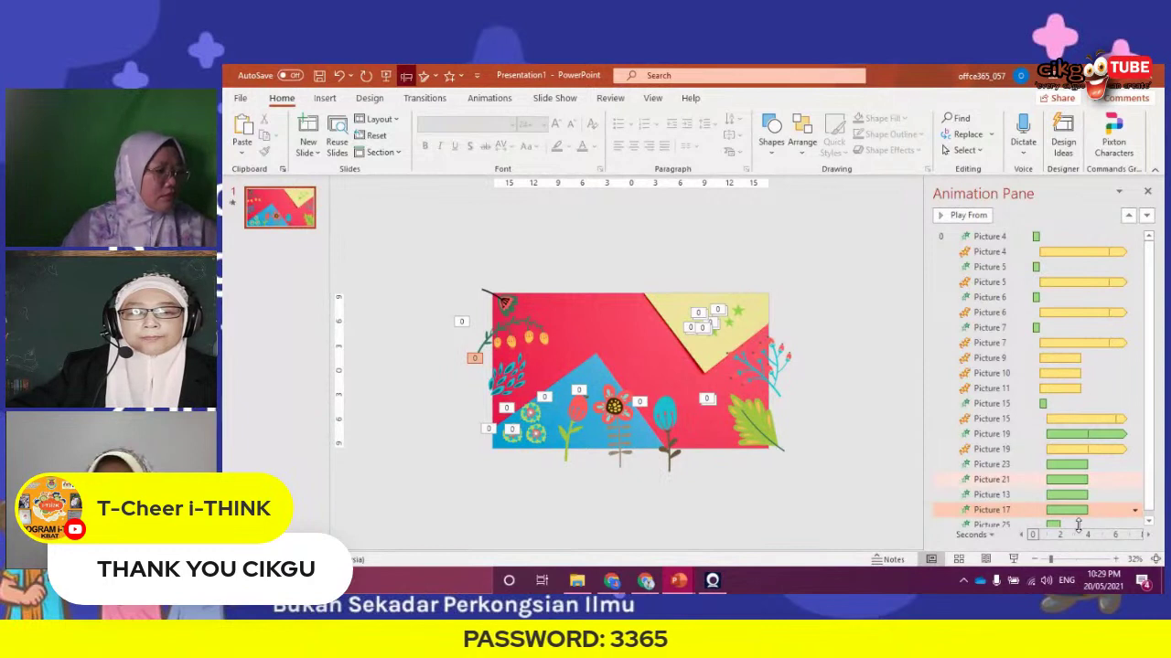
# Set Picture 25's Fly In animation duration to 3 seconds (Slow)
pyautogui.click(1132, 525)
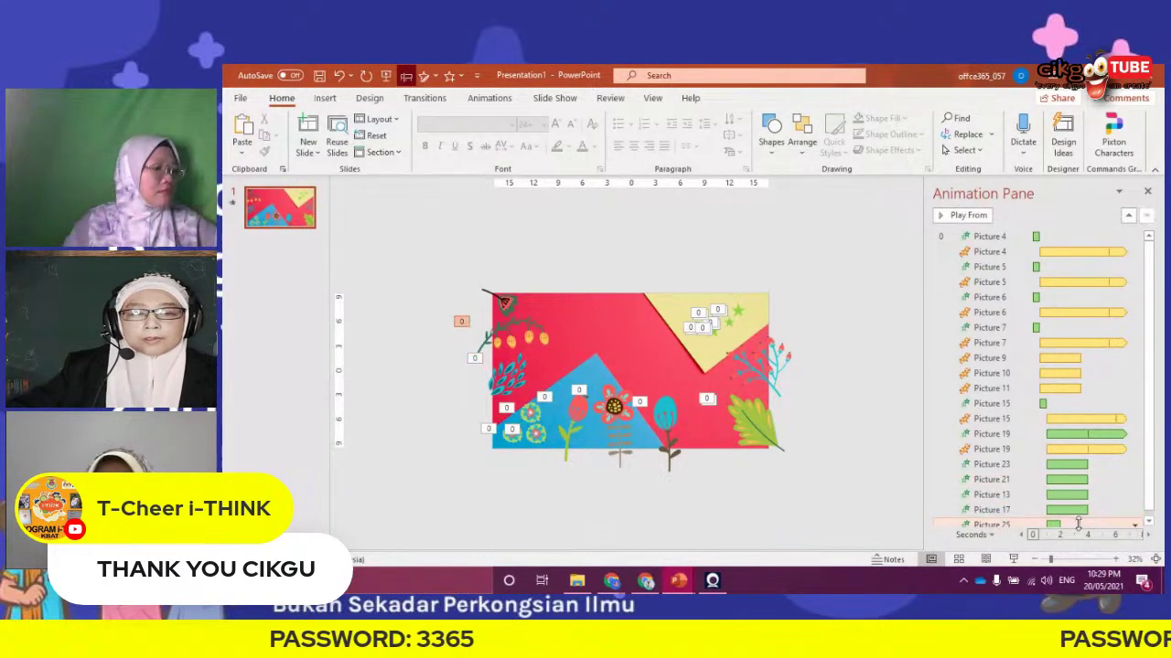
pyautogui.click(1135, 526)
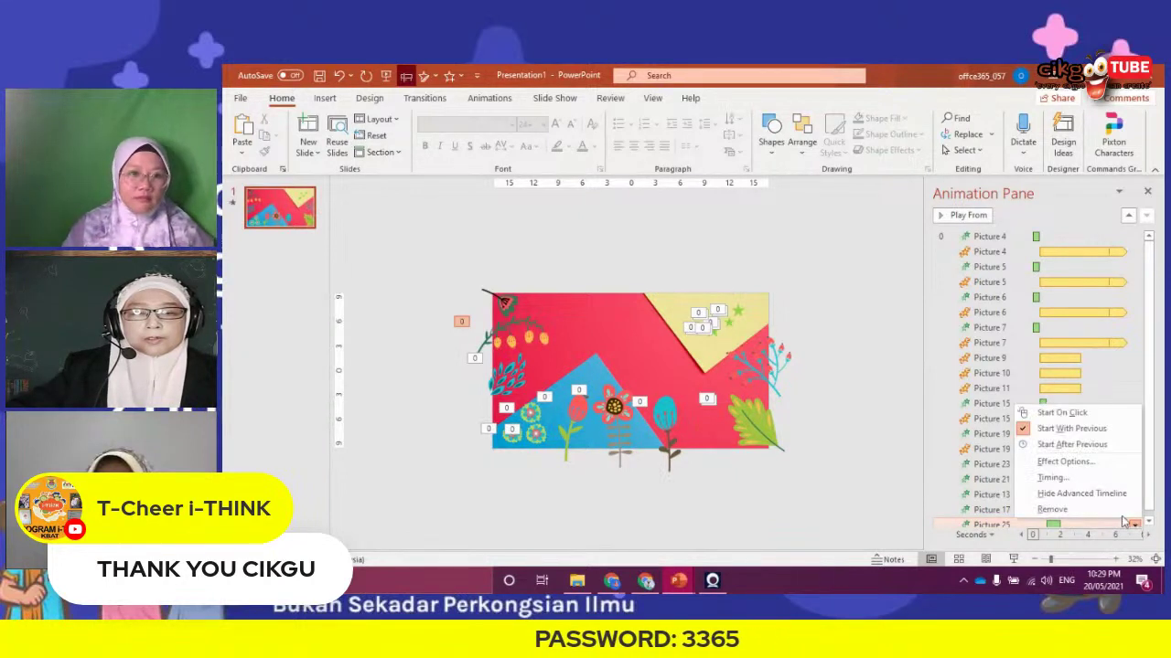
pyautogui.click(1054, 479)
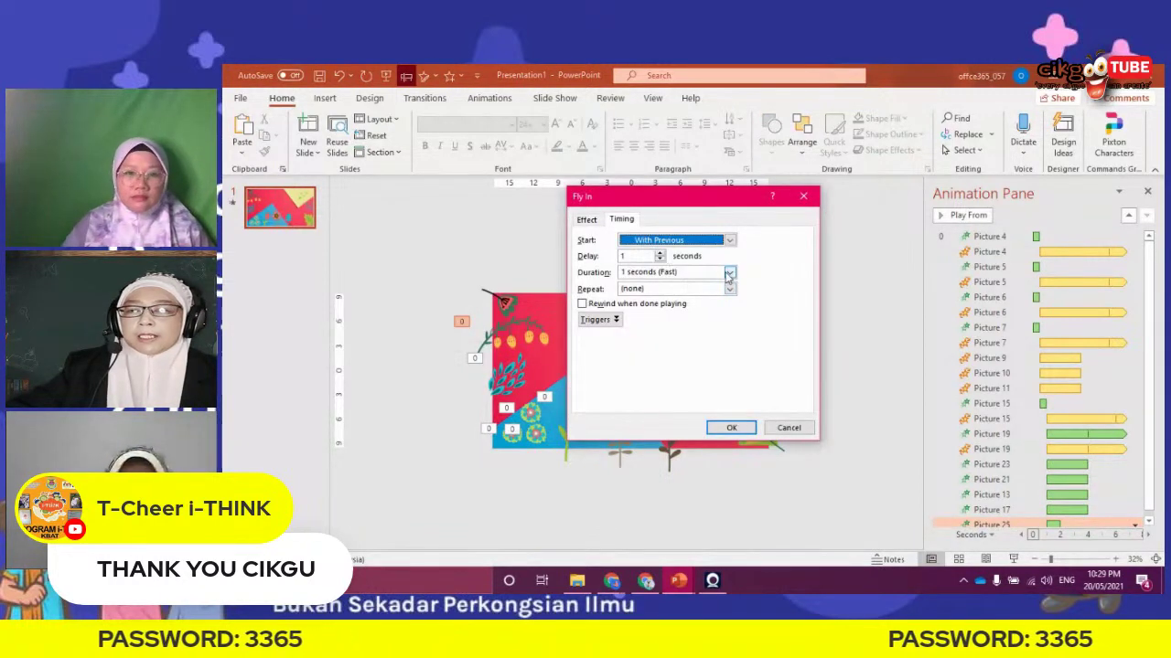
pyautogui.click(730, 273)
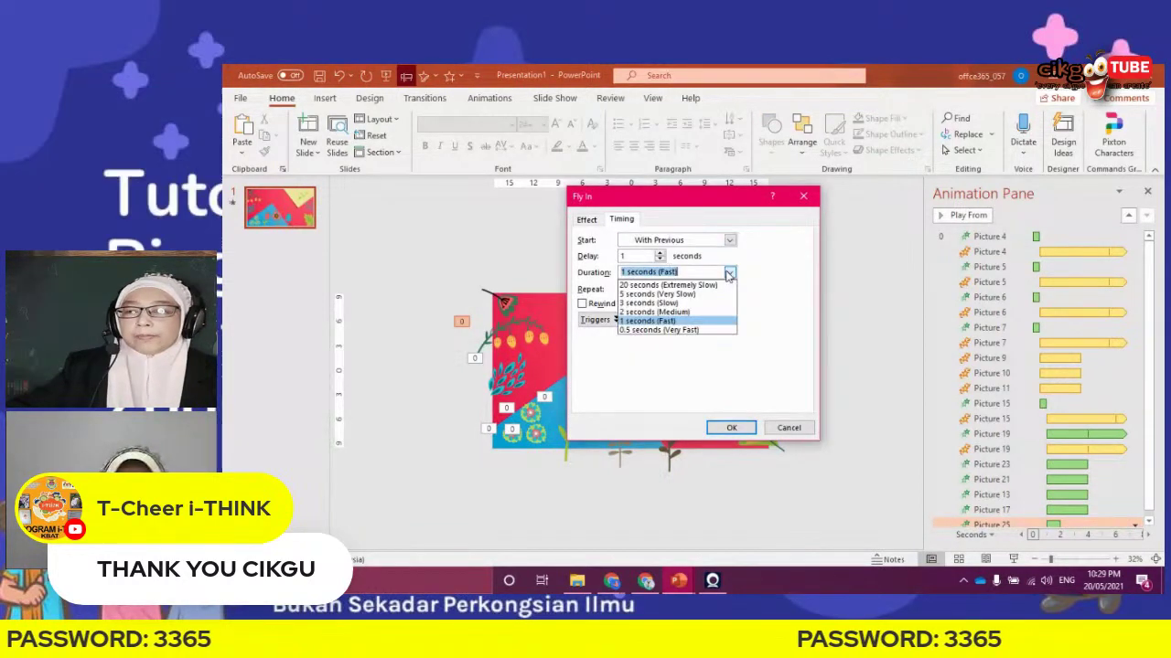
pyautogui.click(654, 302)
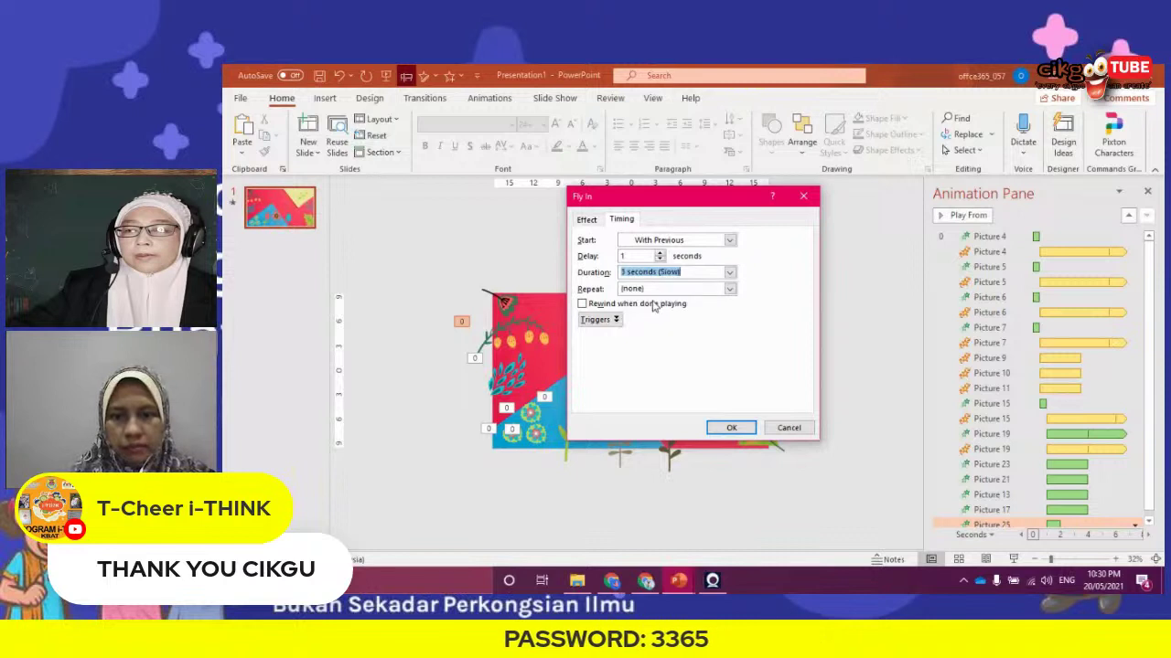
pyautogui.click(731, 429)
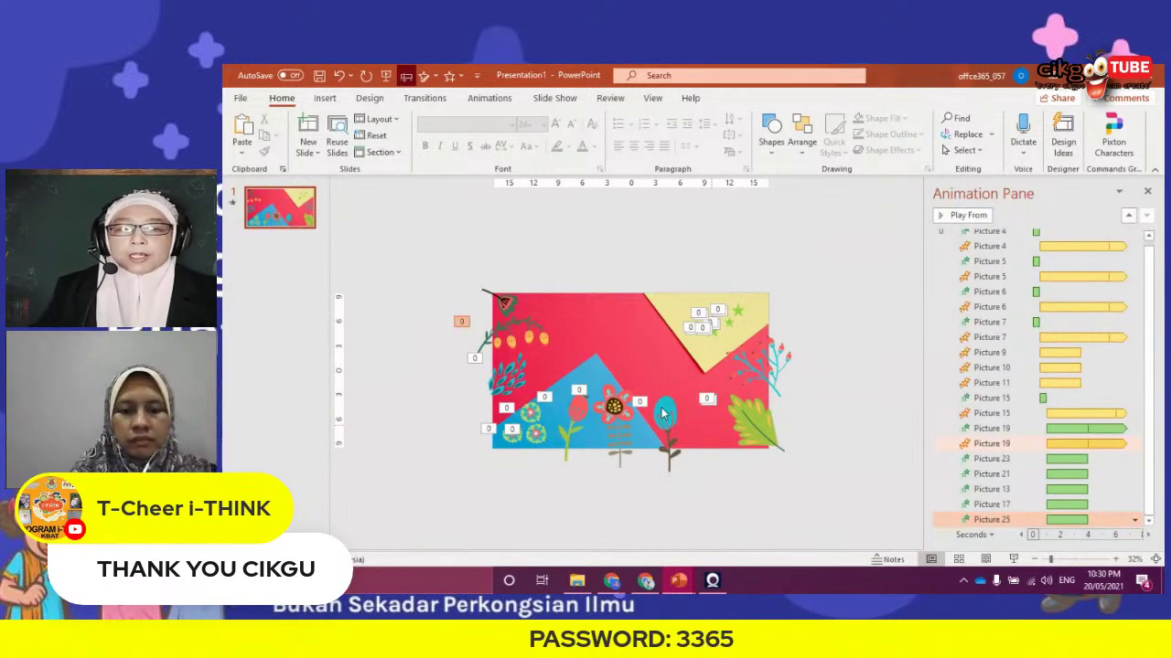
# Add a Teeter emphasis to the blue flower, starting With Previous after a 1-second delay
pyautogui.click(663, 412)
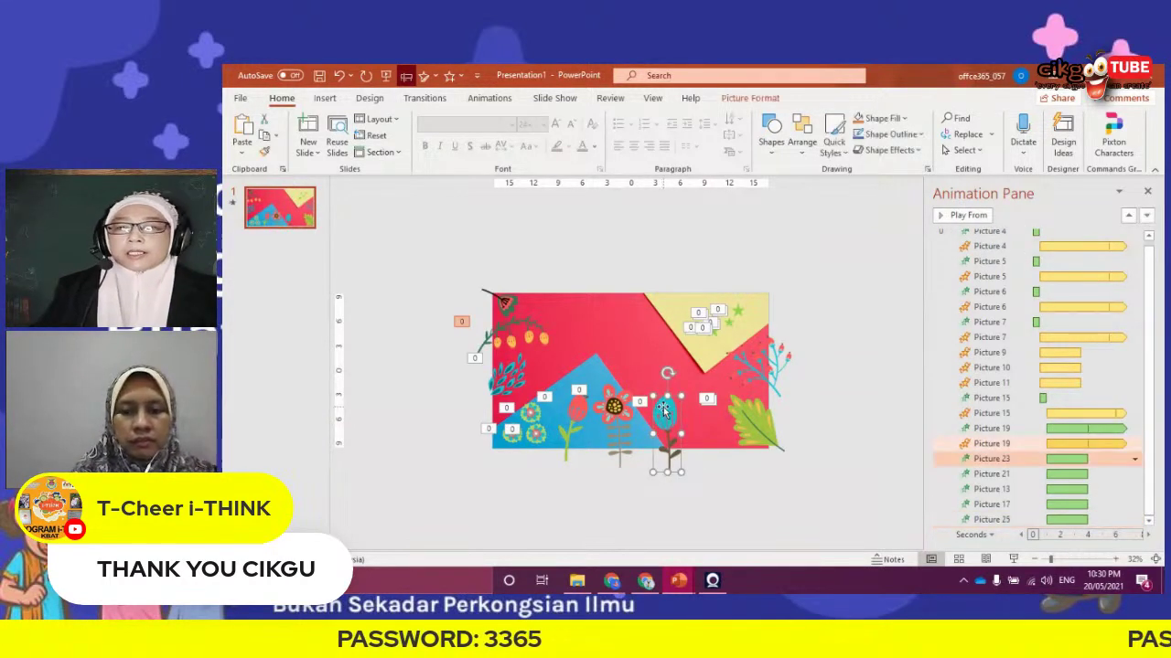
pyautogui.click(489, 98)
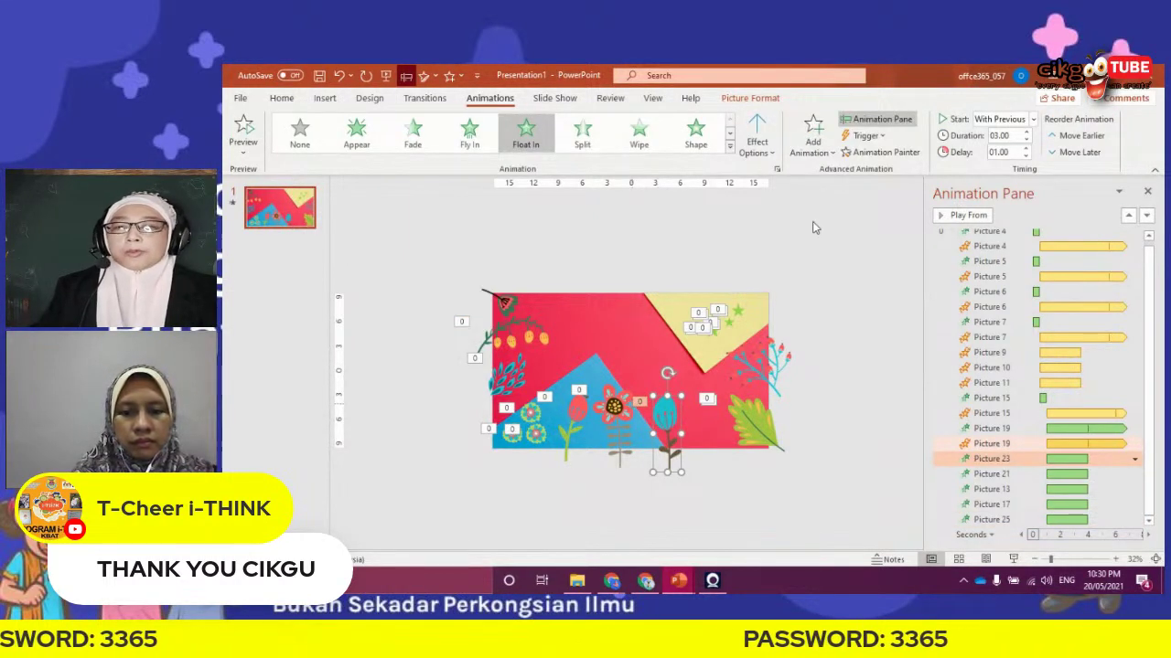
pyautogui.click(814, 132)
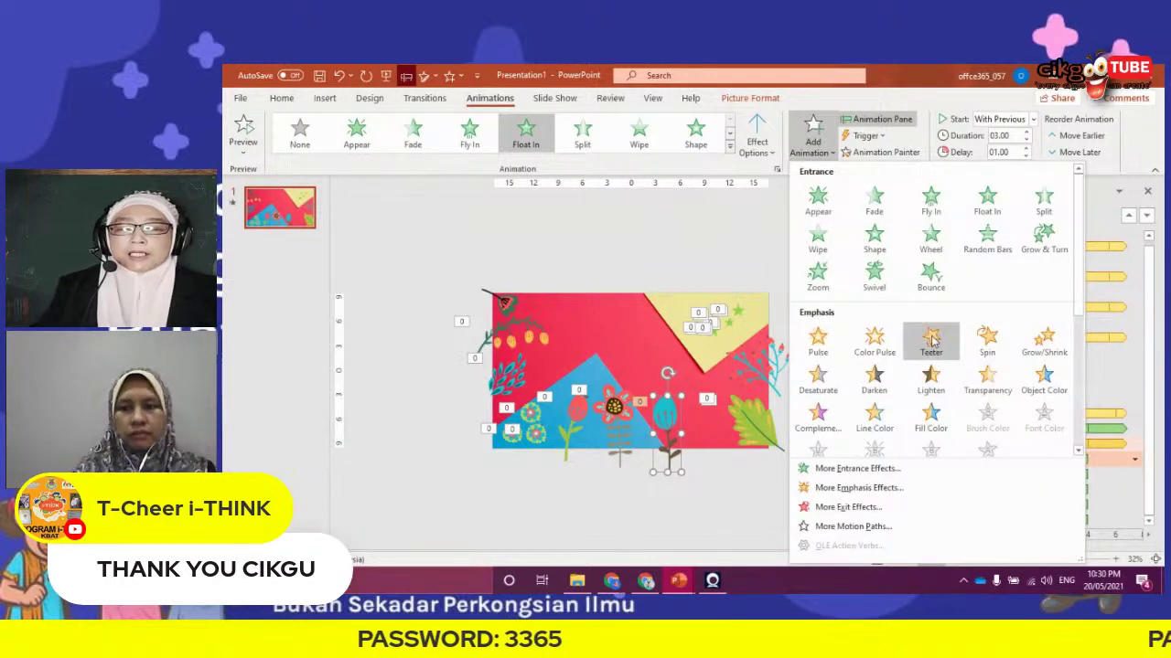
pyautogui.click(931, 338)
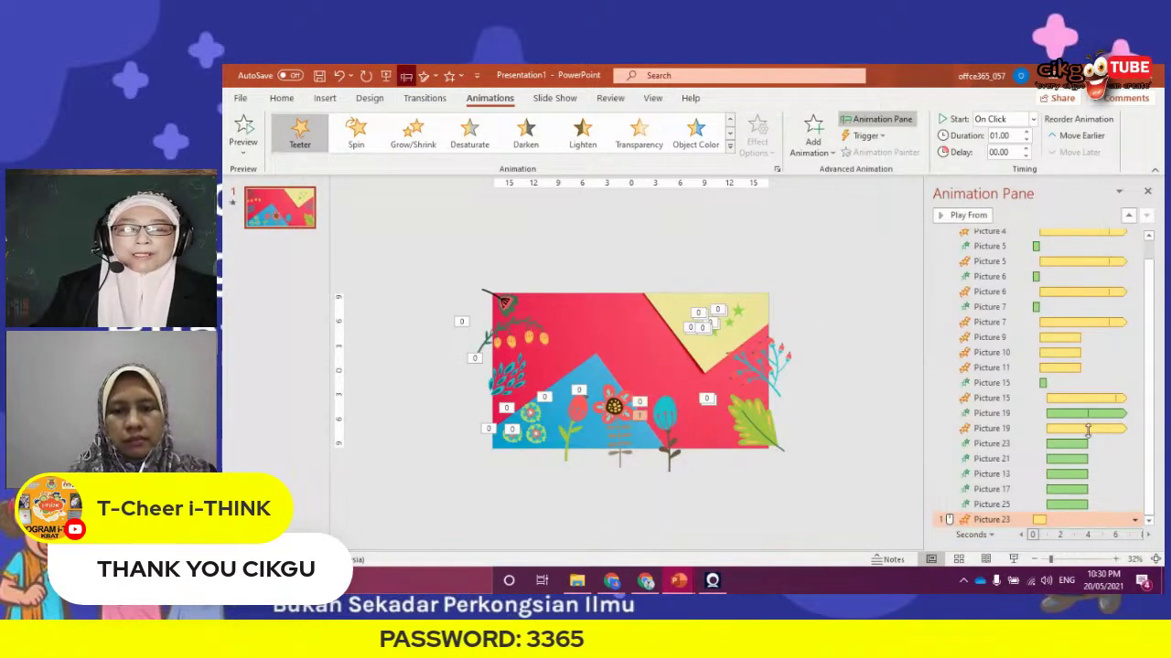
pyautogui.click(1013, 119)
pyautogui.click(1018, 153)
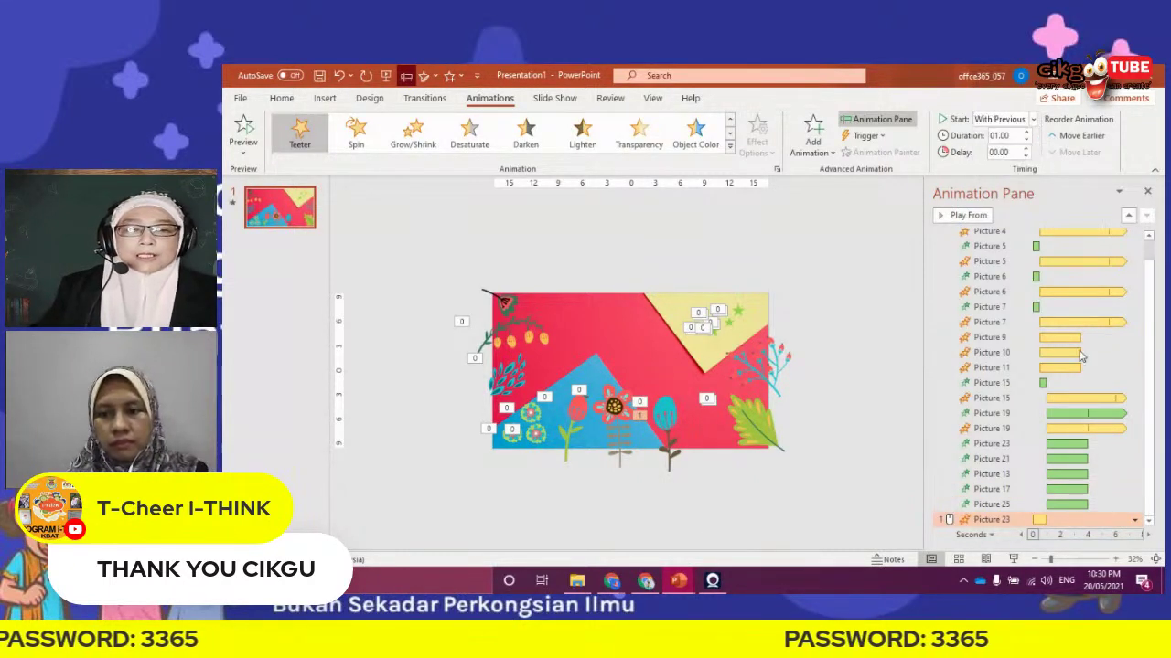
pyautogui.write('1')
pyautogui.press('Return')
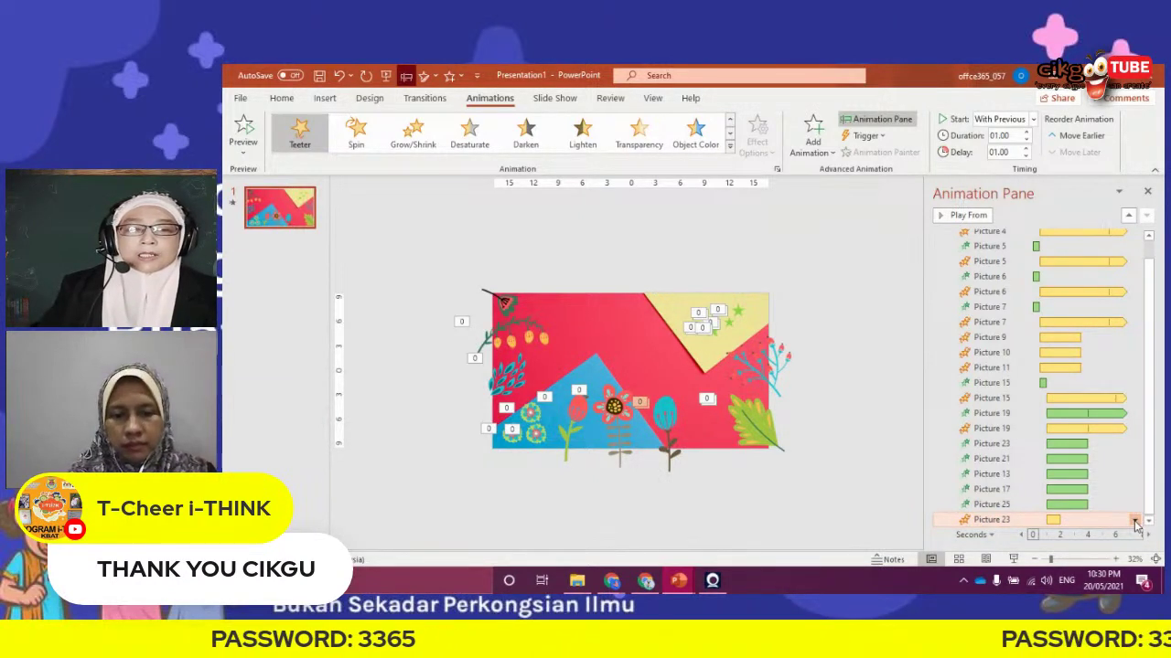
# Make the Teeter last 3 seconds (Slow) and repeat until the end of the slide
pyautogui.click(1134, 520)
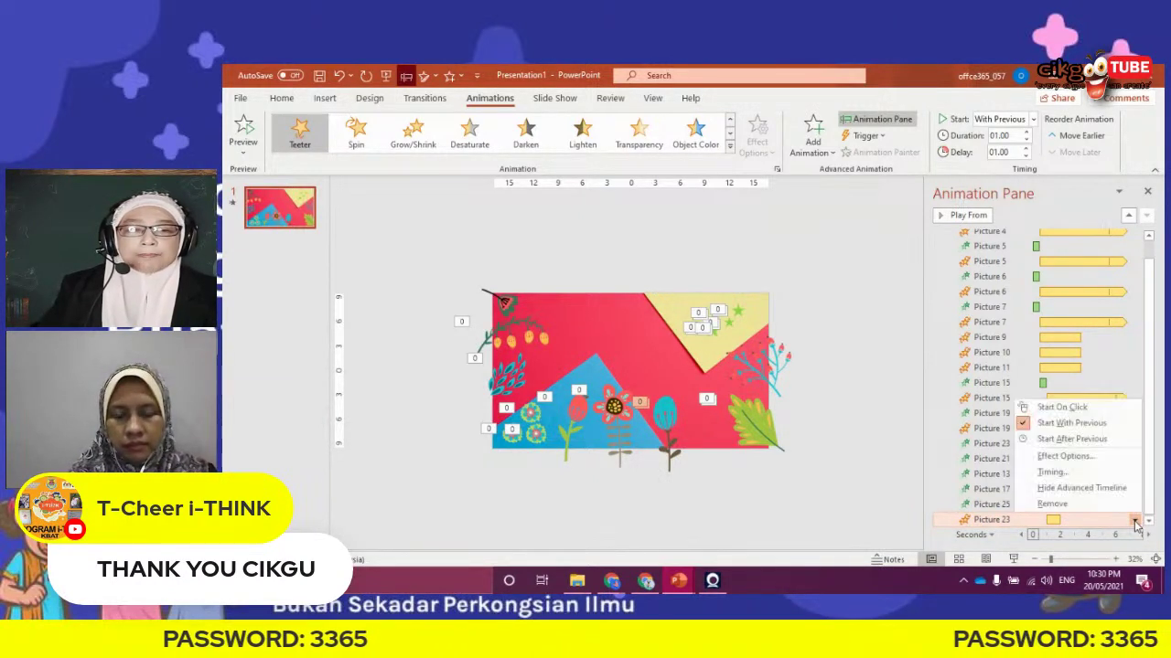
pyautogui.click(1048, 472)
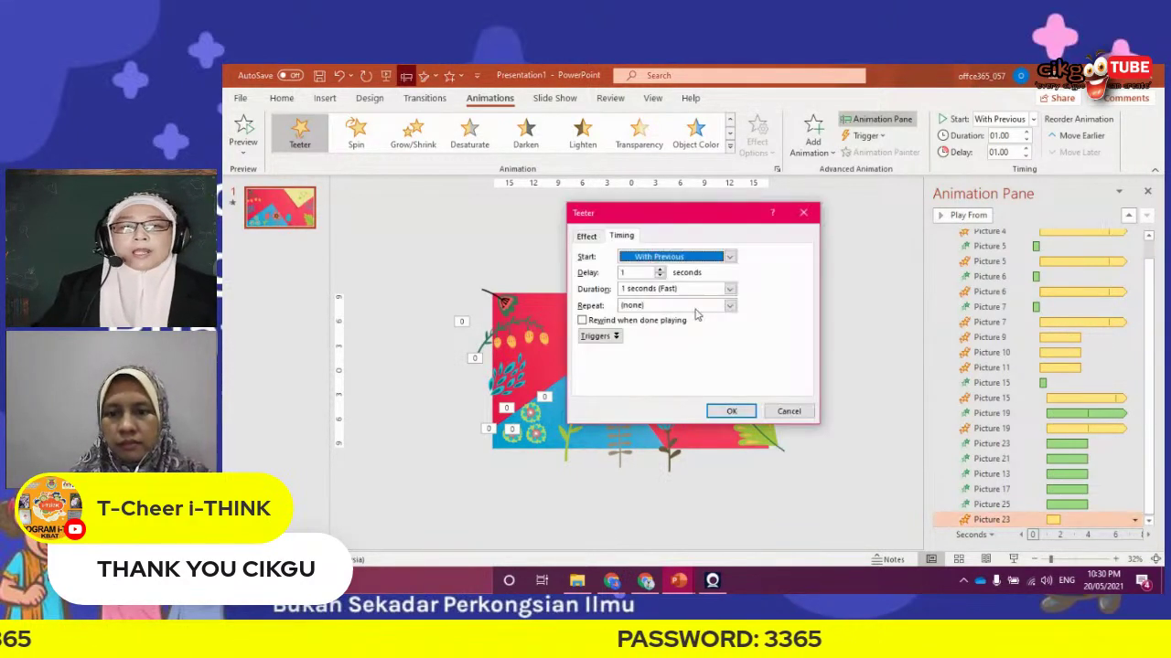
pyautogui.click(835, 258)
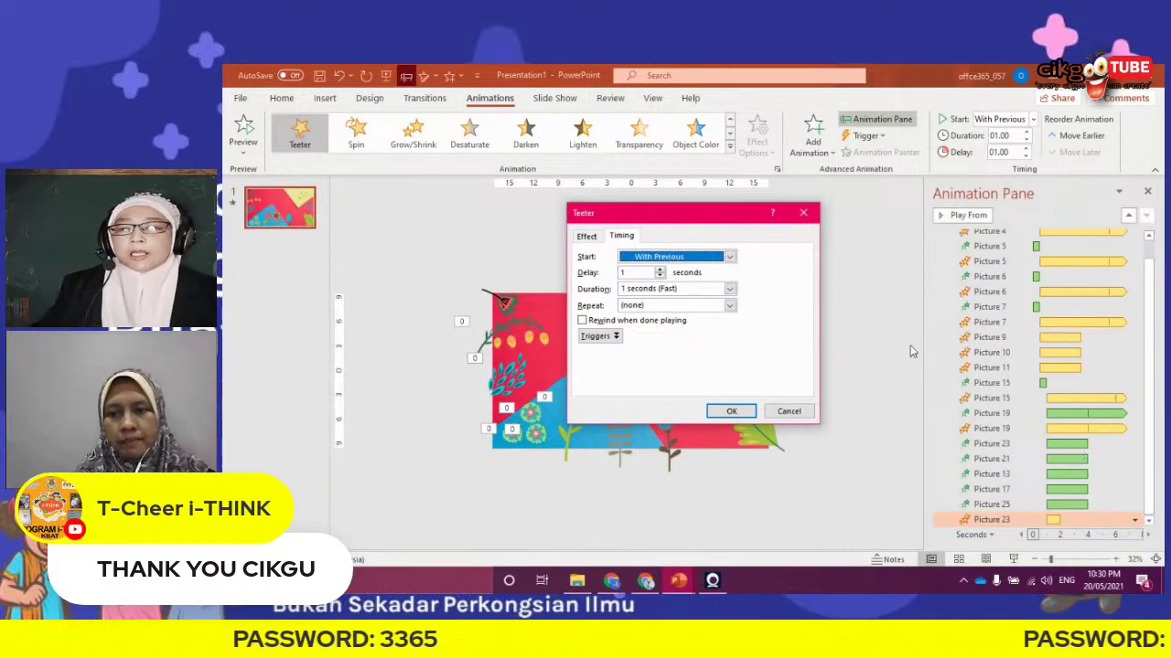
pyautogui.click(731, 289)
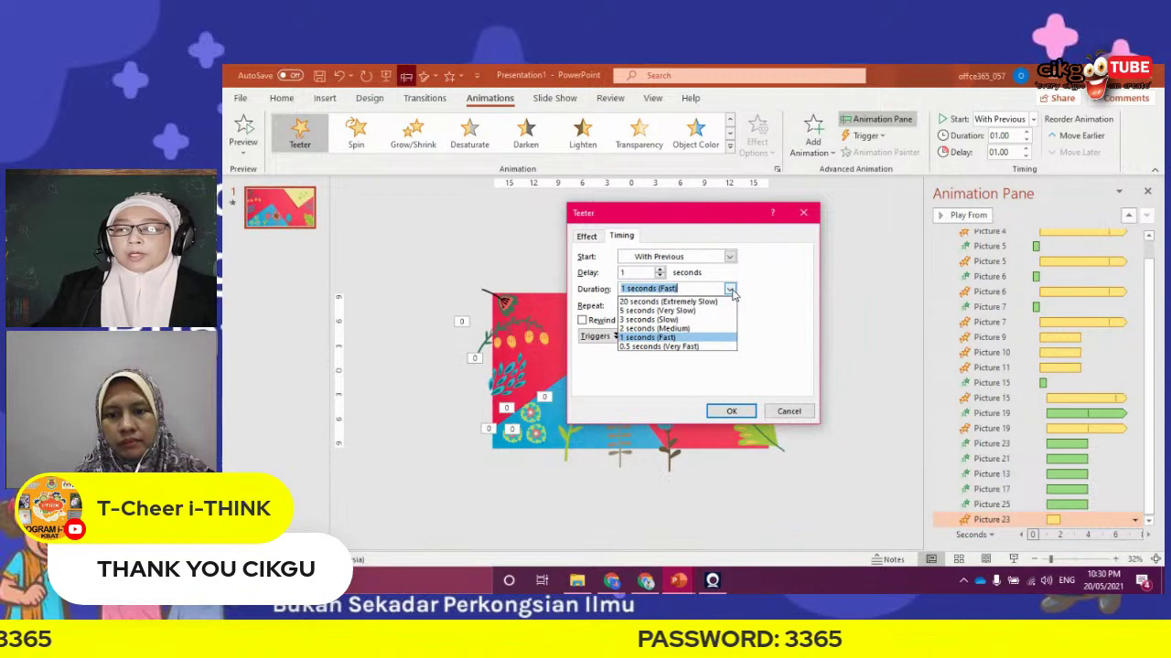
pyautogui.click(673, 320)
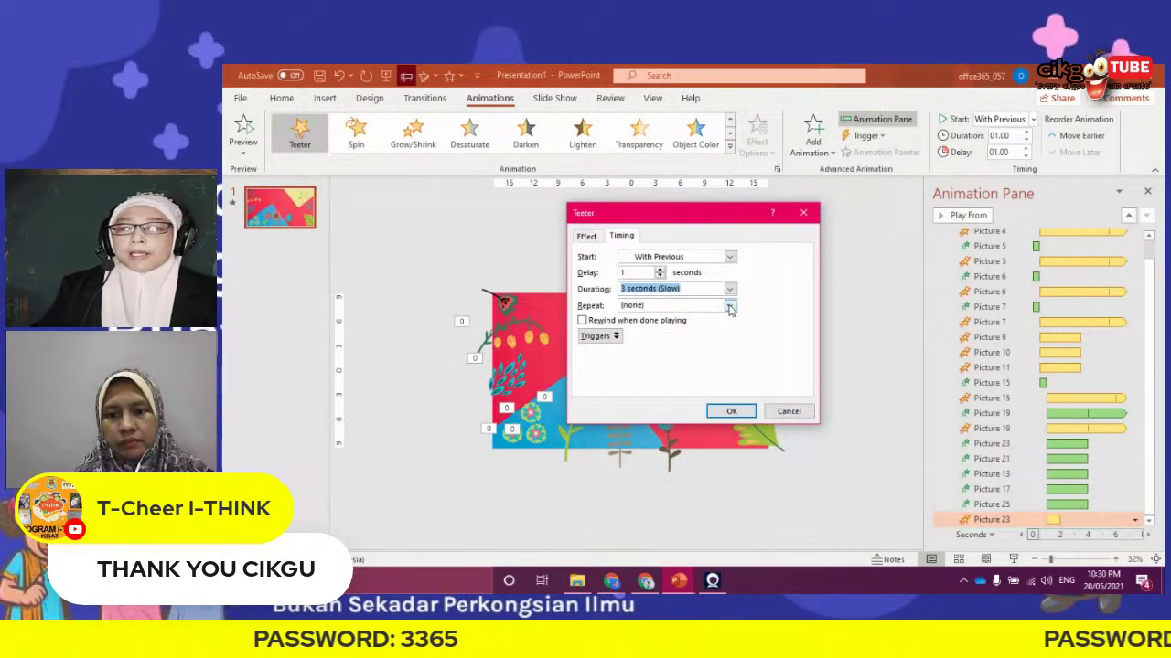
pyautogui.click(730, 307)
pyautogui.click(681, 376)
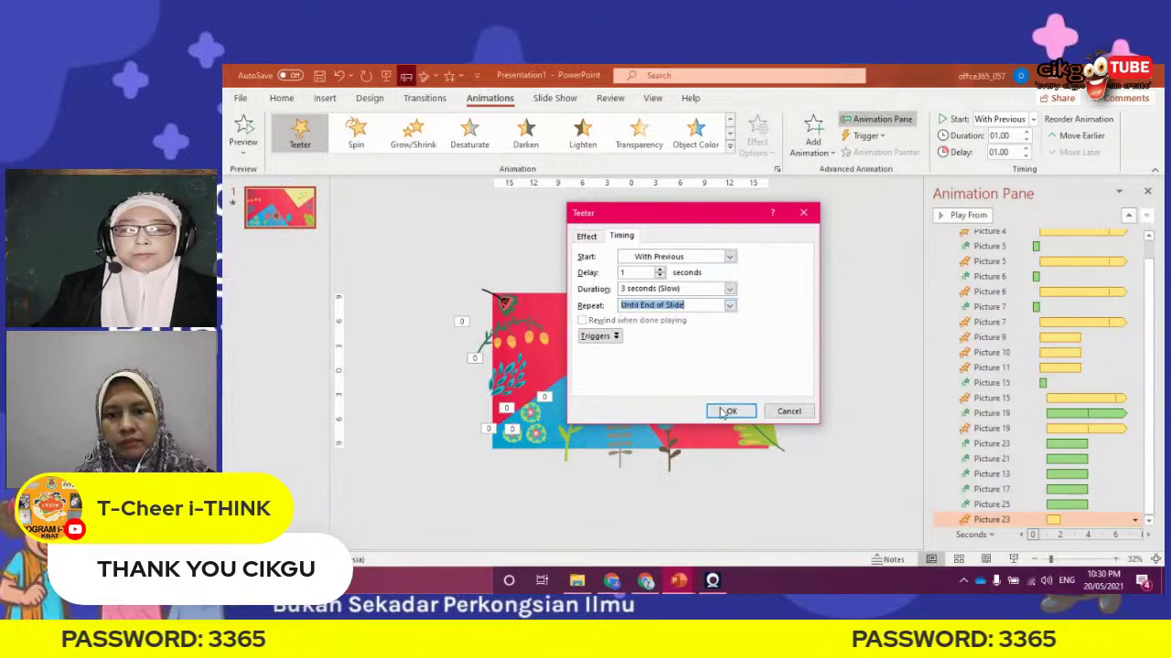
pyautogui.click(730, 411)
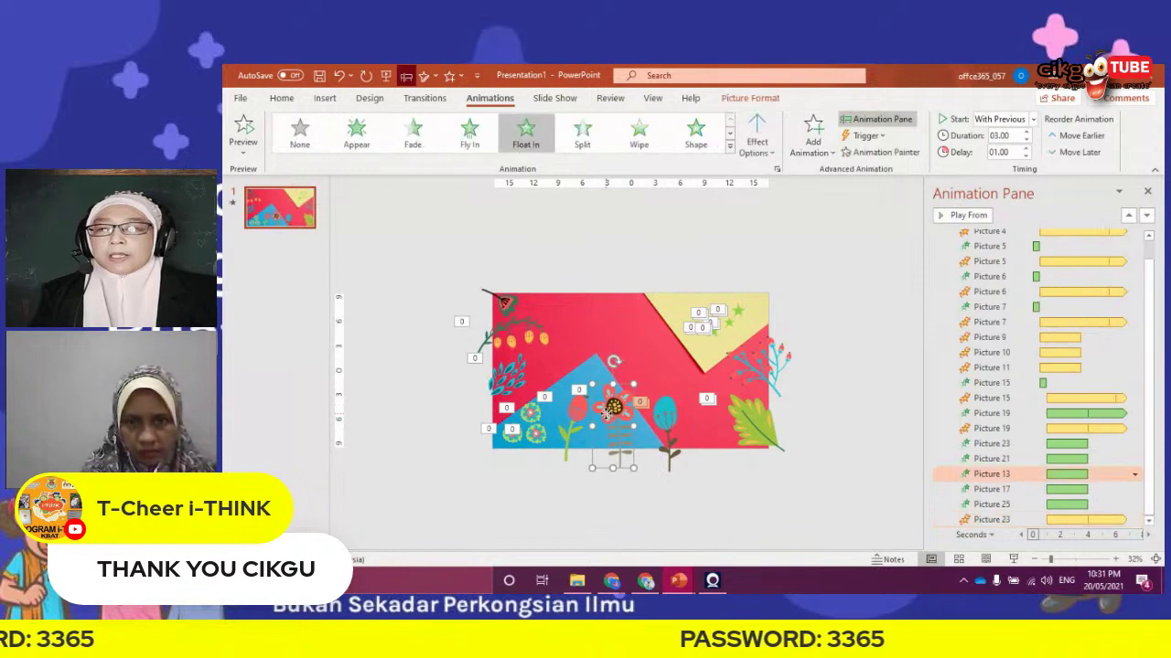
# Add a Teeter emphasis to Picture 13, starting With Previous
pyautogui.click(813, 133)
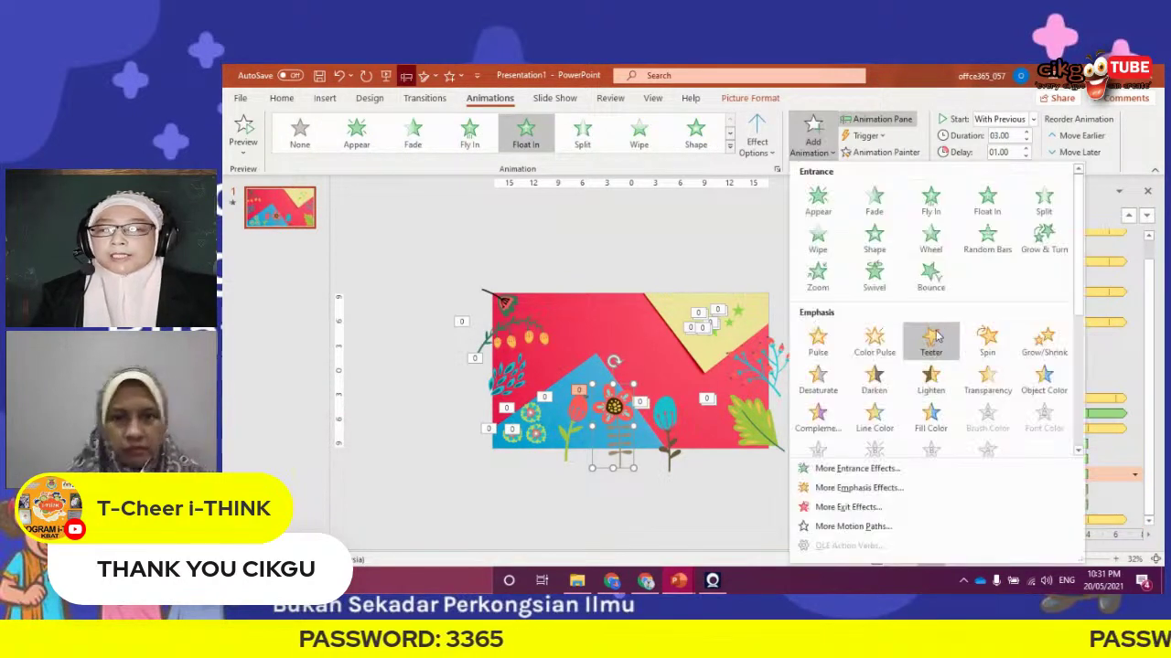
pyautogui.click(932, 340)
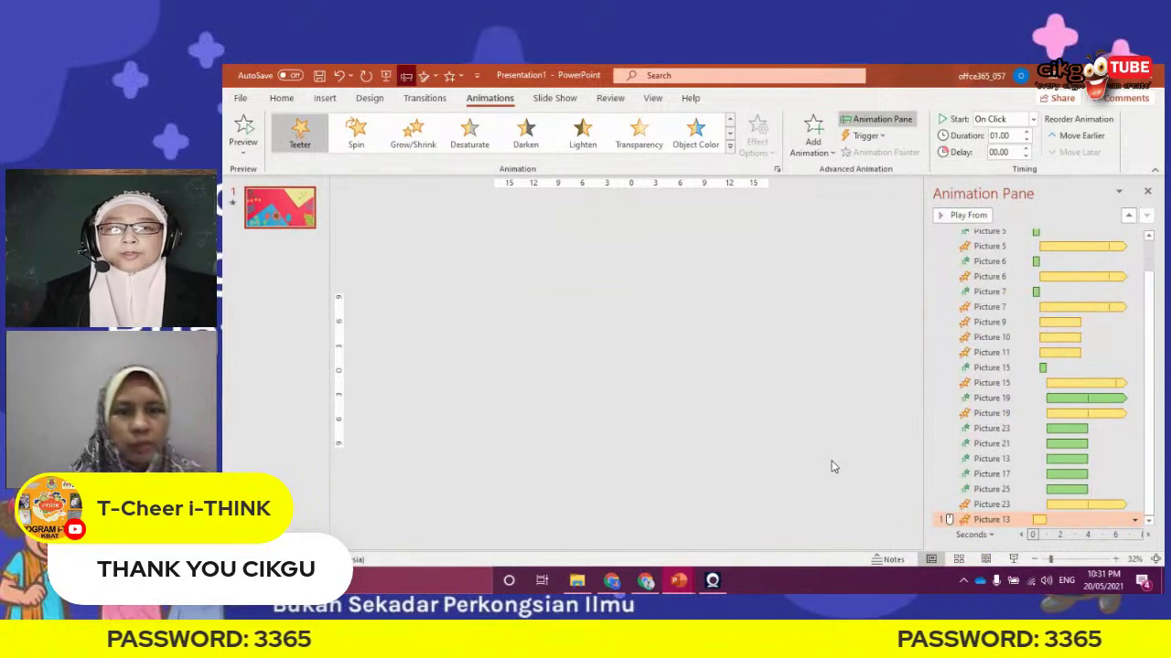
pyautogui.click(1032, 119)
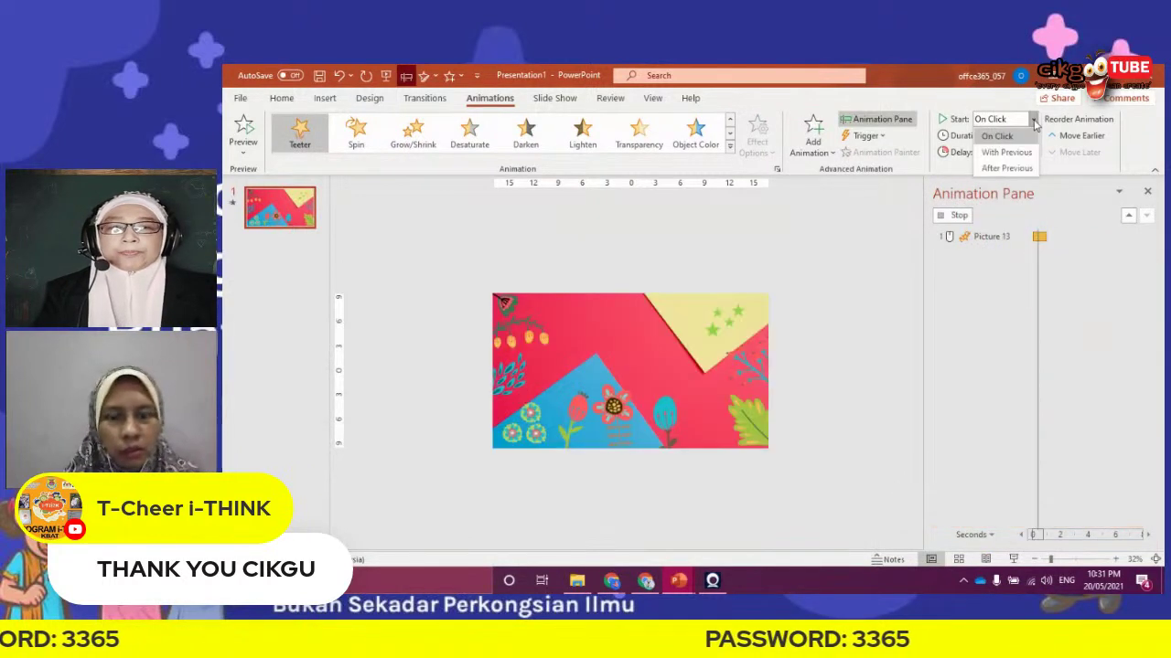
pyautogui.click(1006, 152)
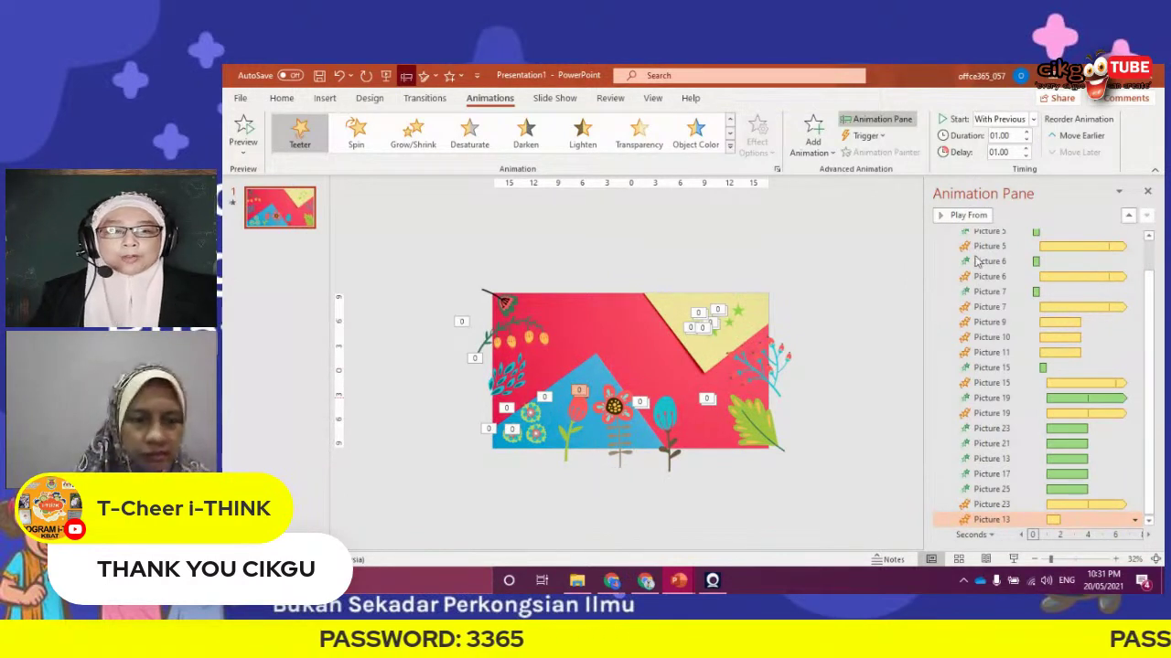
pyautogui.click(1134, 519)
pyautogui.press('Escape')
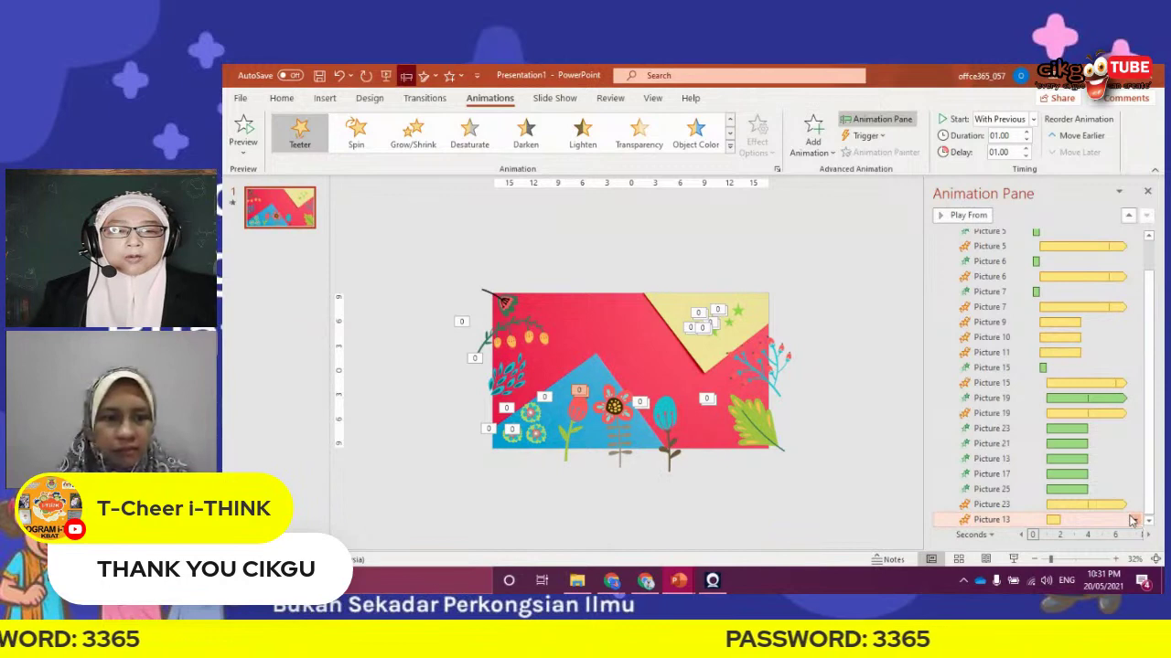
# Set Picture 13's Teeter to 3 seconds (Slow), repeating until the end of the slide
pyautogui.click(1134, 519)
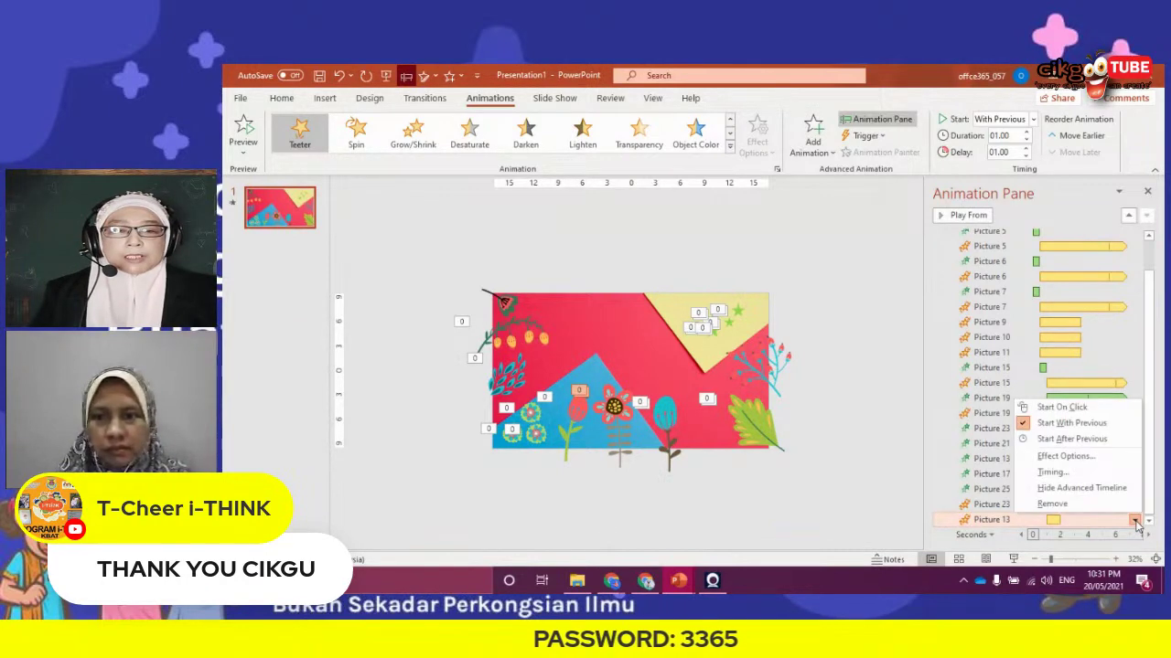
pyautogui.click(1065, 456)
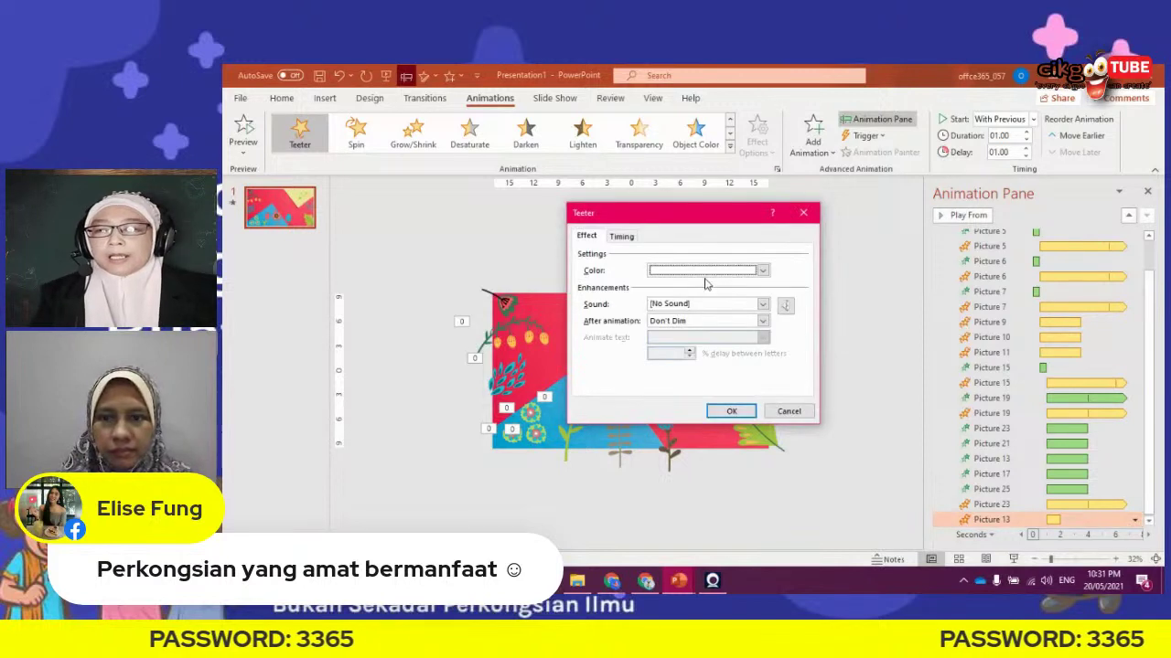
pyautogui.click(621, 236)
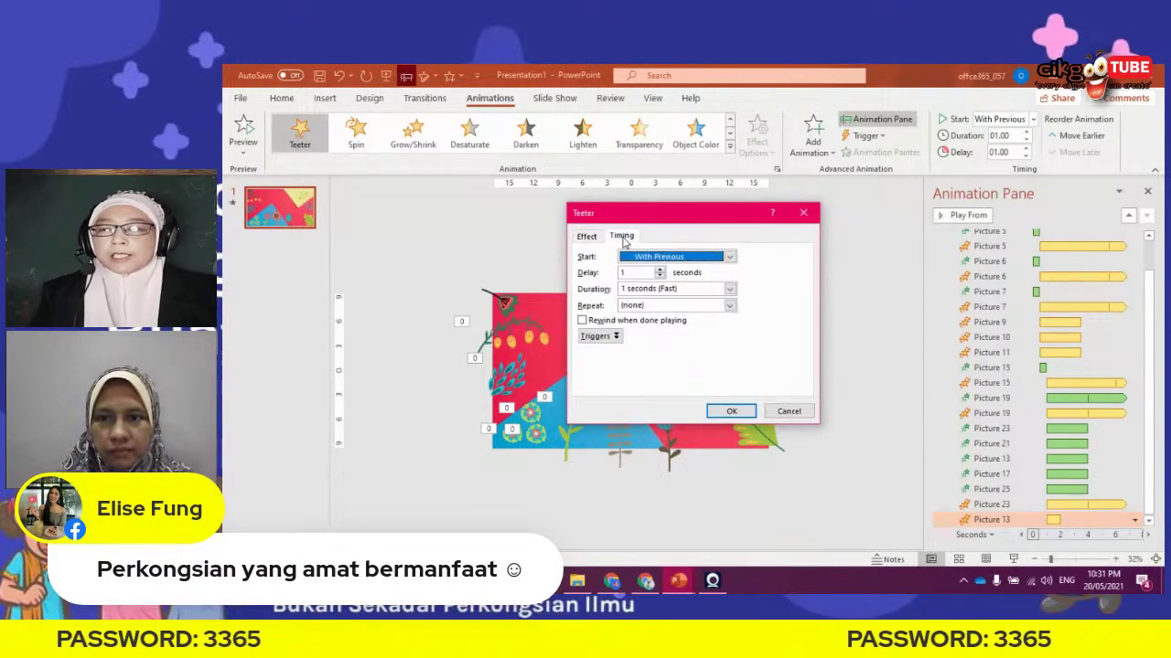
pyautogui.click(666, 288)
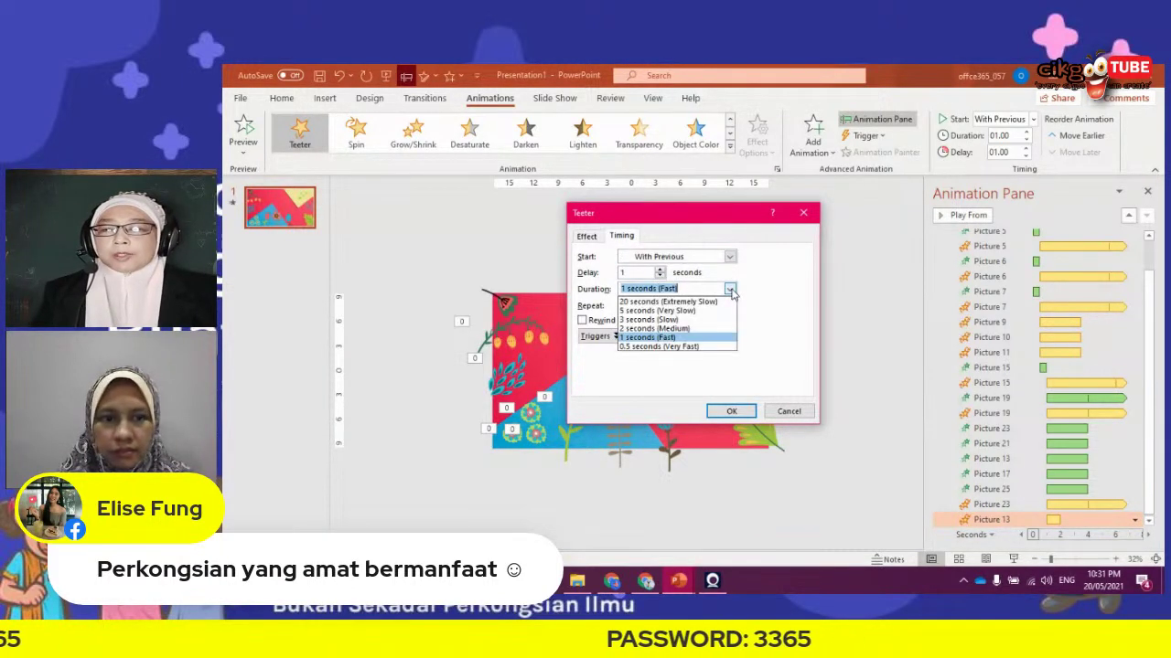
pyautogui.click(673, 320)
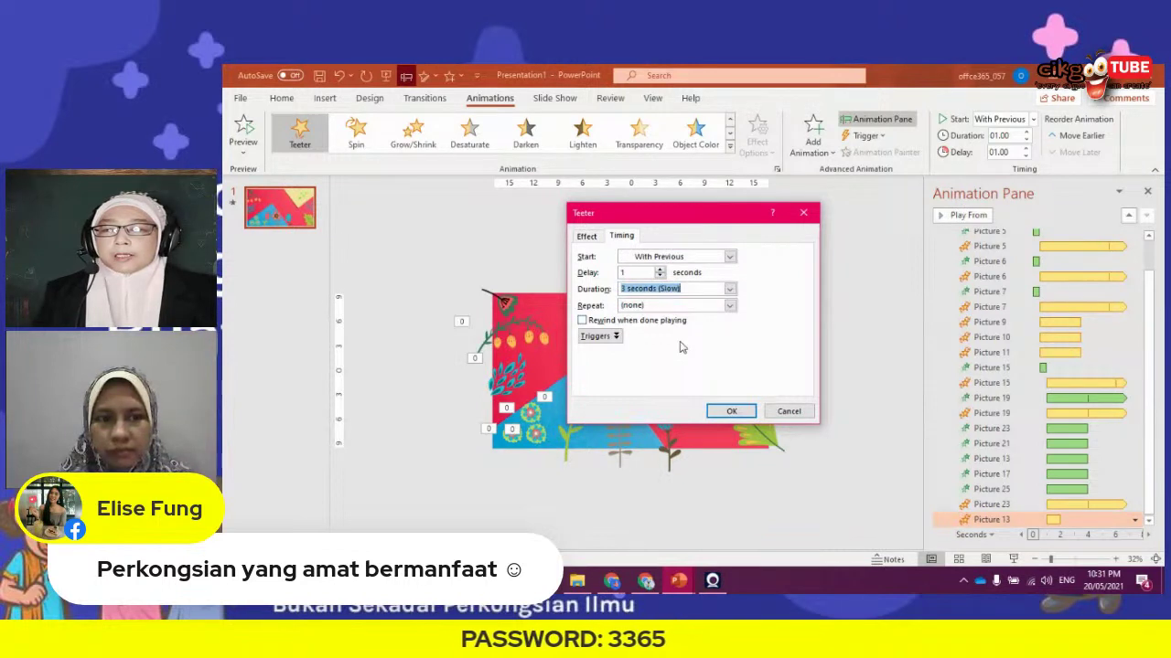
pyautogui.click(731, 306)
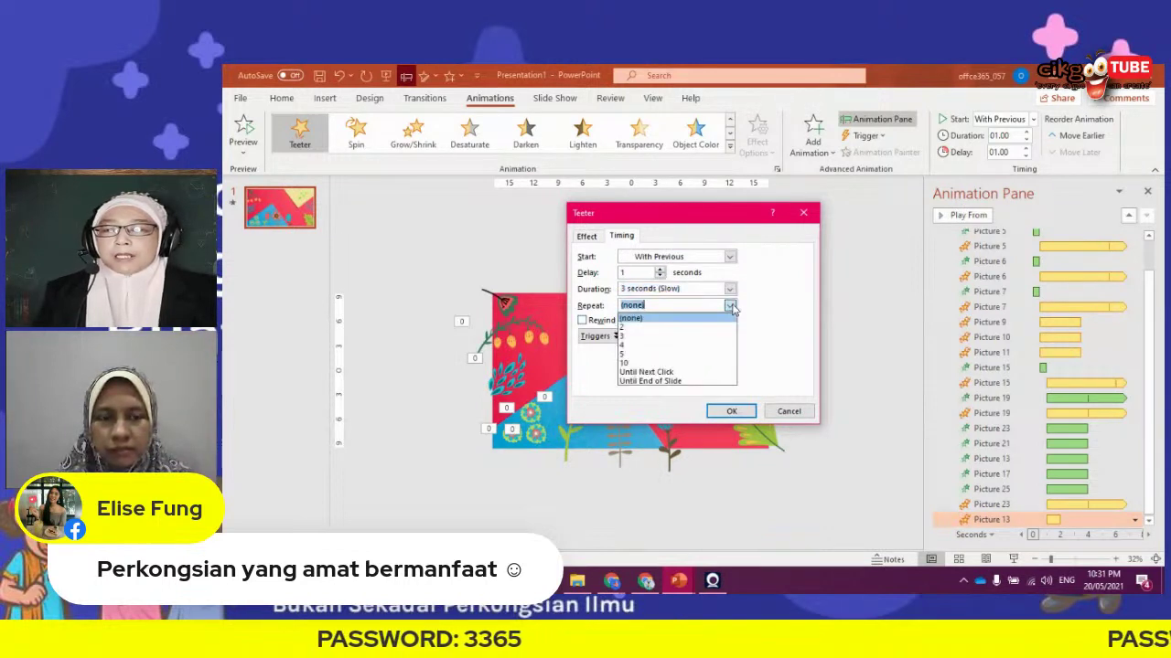
pyautogui.click(667, 381)
pyautogui.click(731, 411)
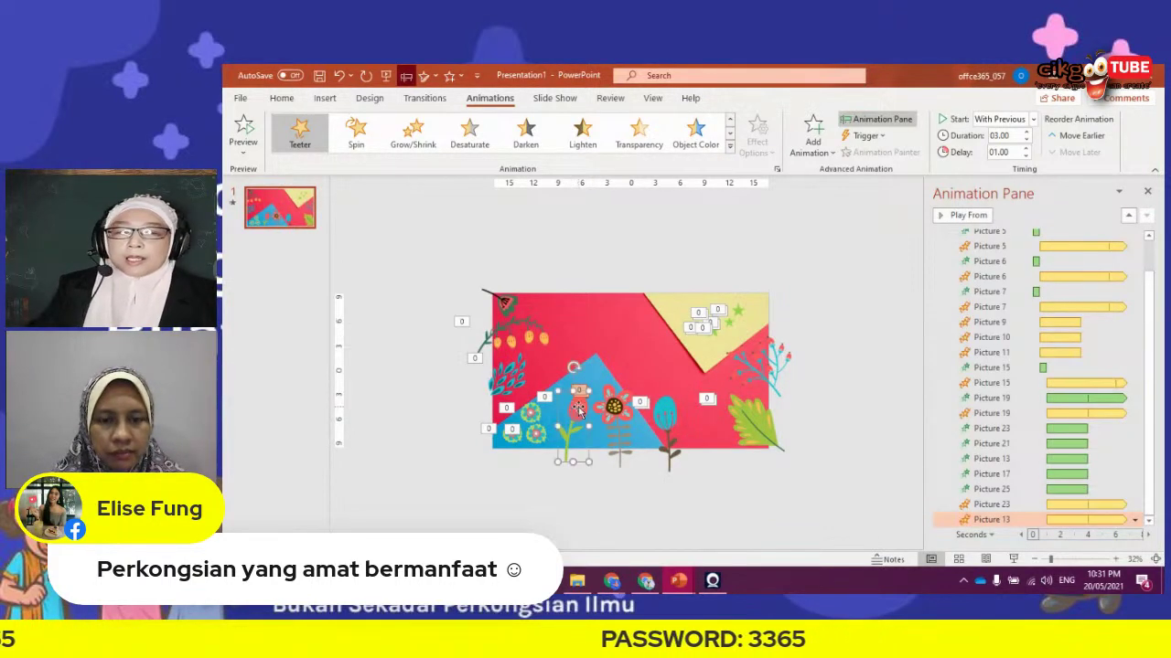
pyautogui.click(749, 354)
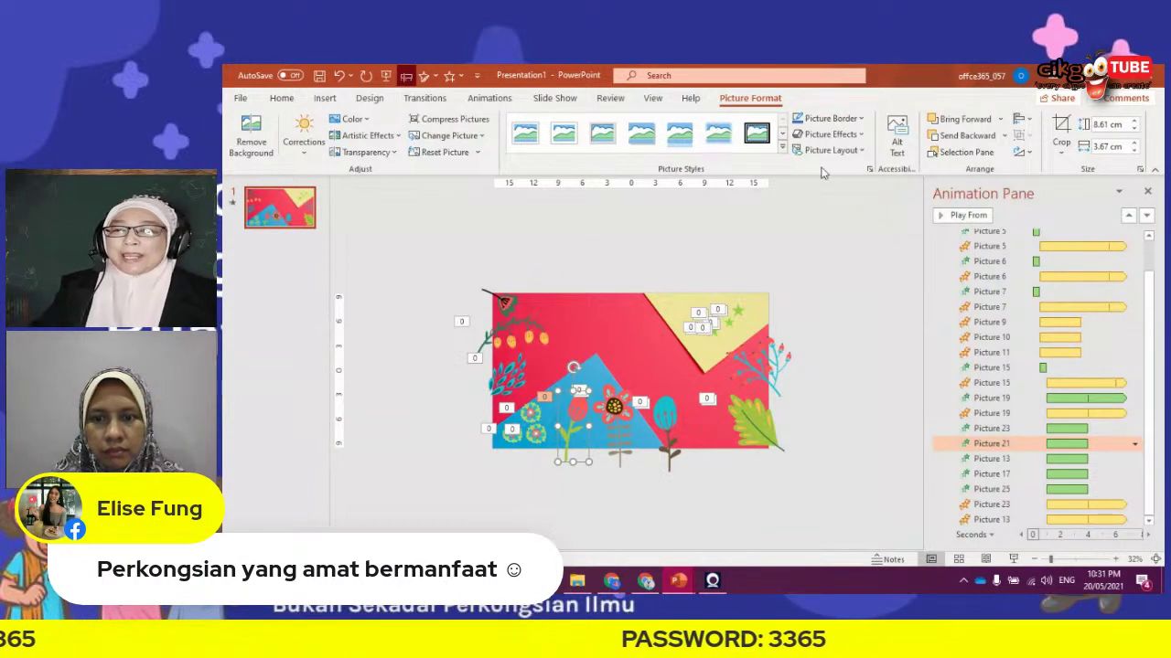
# Add a Teeter emphasis to Picture 21, starting With Previous
pyautogui.click(490, 98)
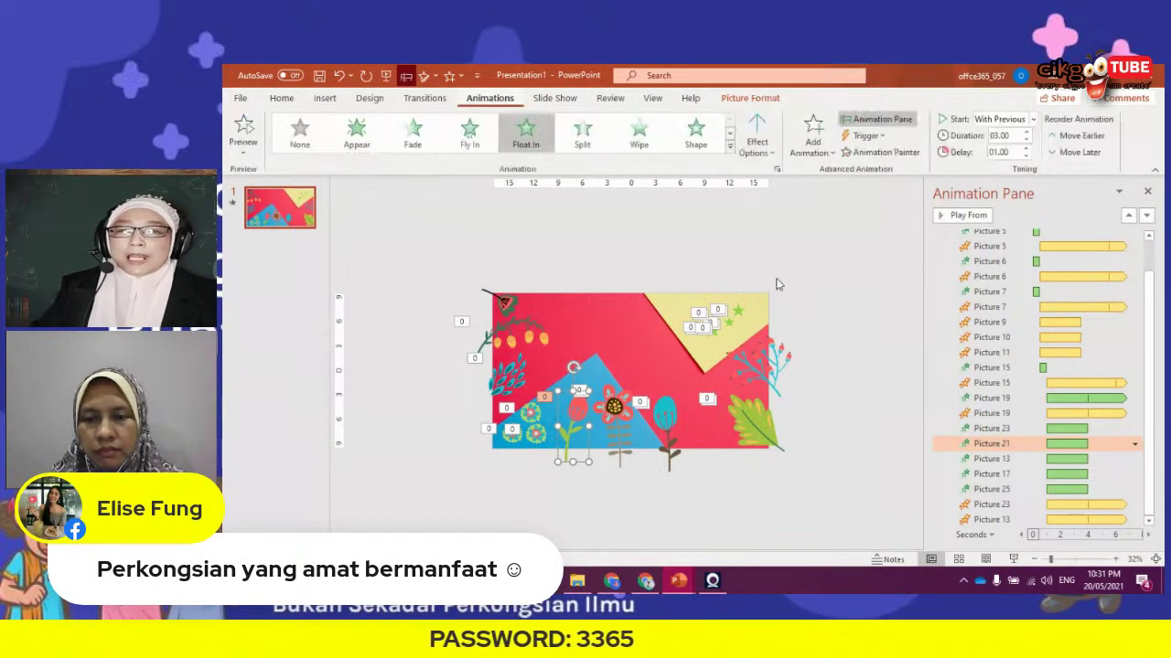
pyautogui.click(813, 135)
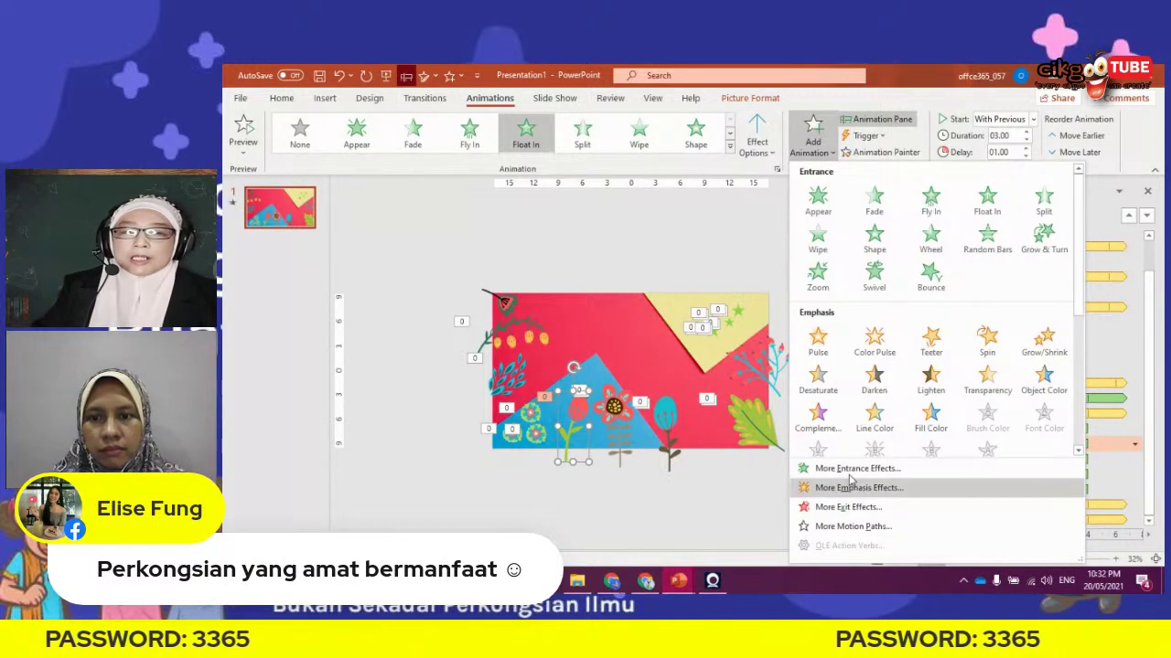
pyautogui.click(931, 341)
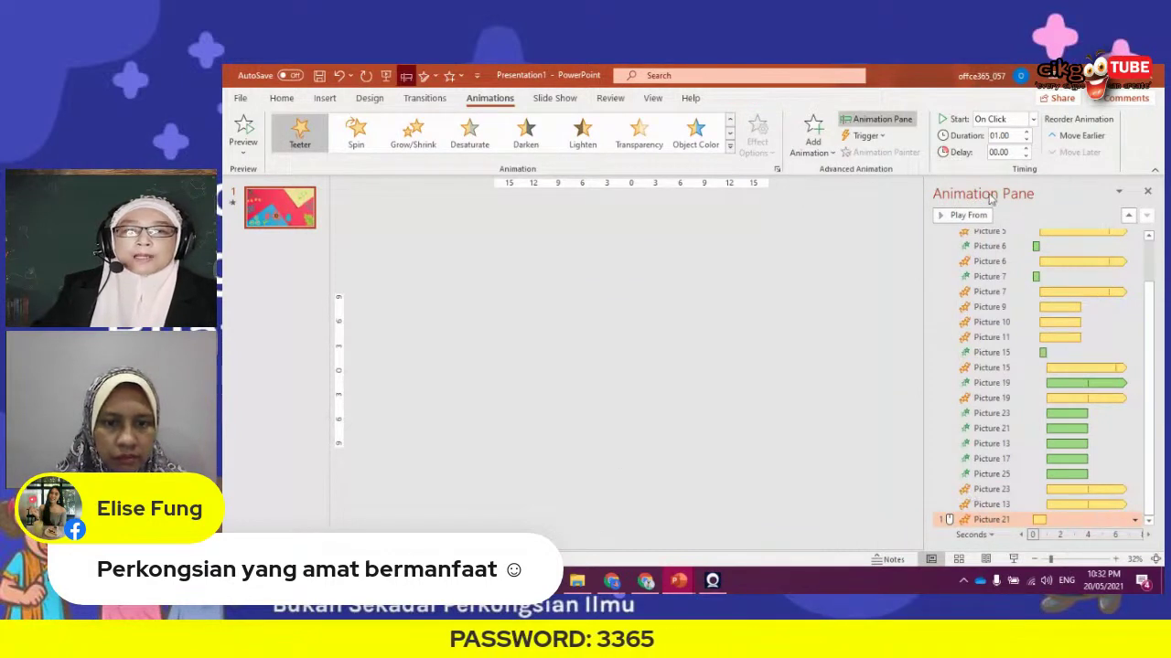
pyautogui.click(1033, 120)
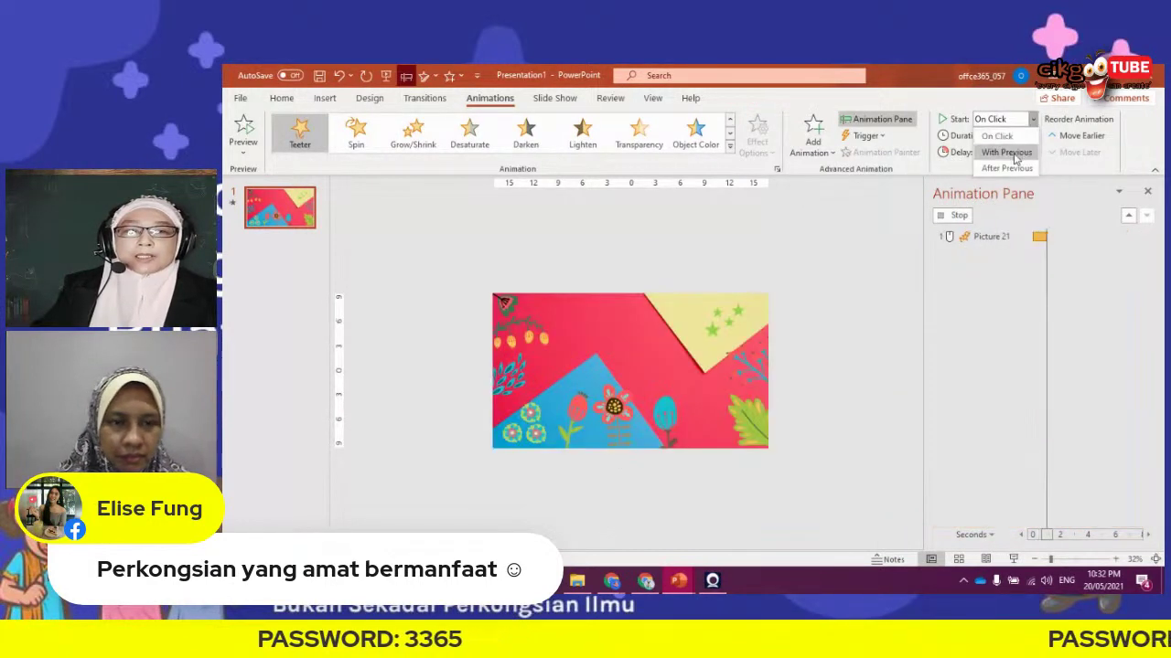
pyautogui.click(1015, 152)
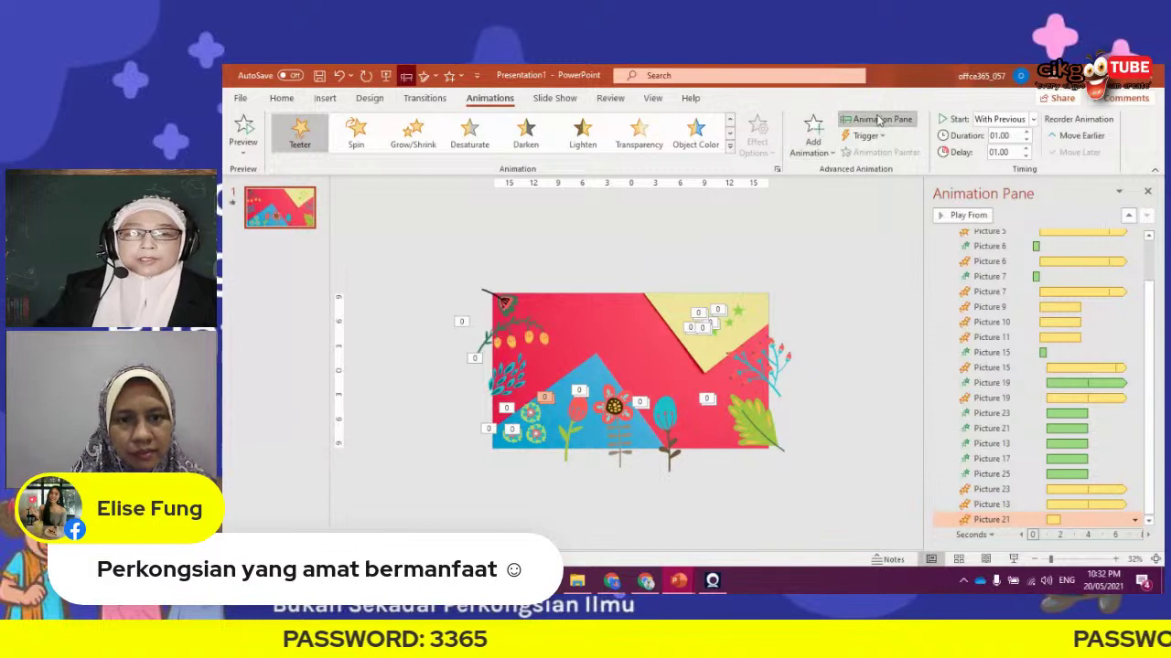
# Set Picture 21's Teeter to 3 seconds (Slow), repeating until the end of the slide
pyautogui.click(1136, 520)
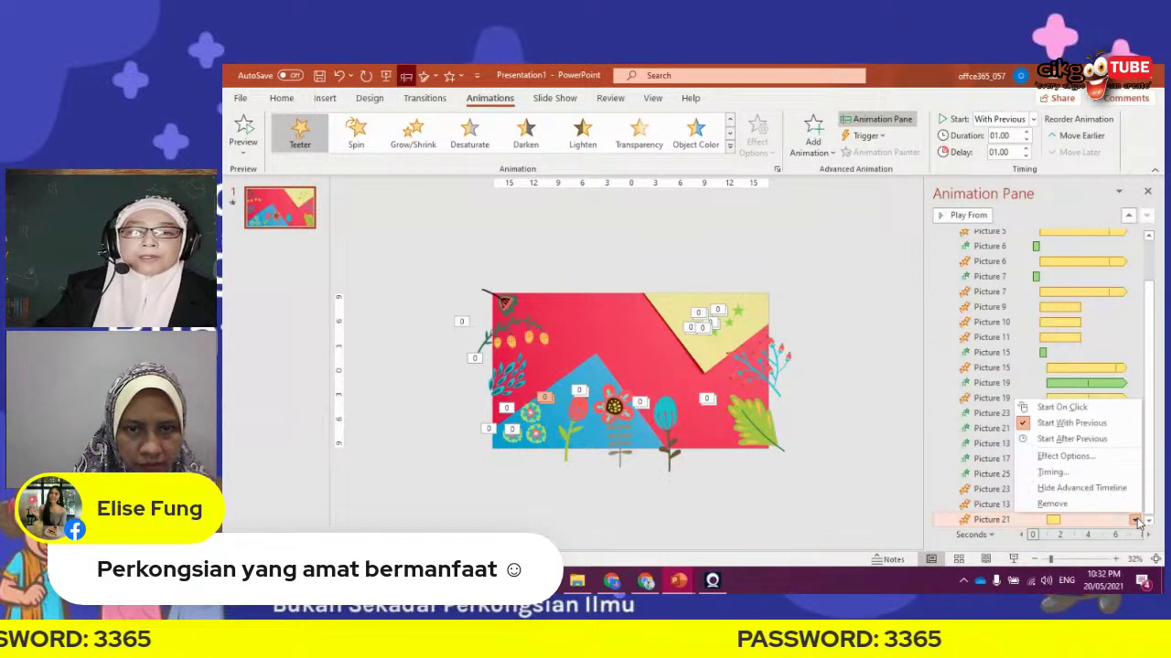
pyautogui.click(1052, 473)
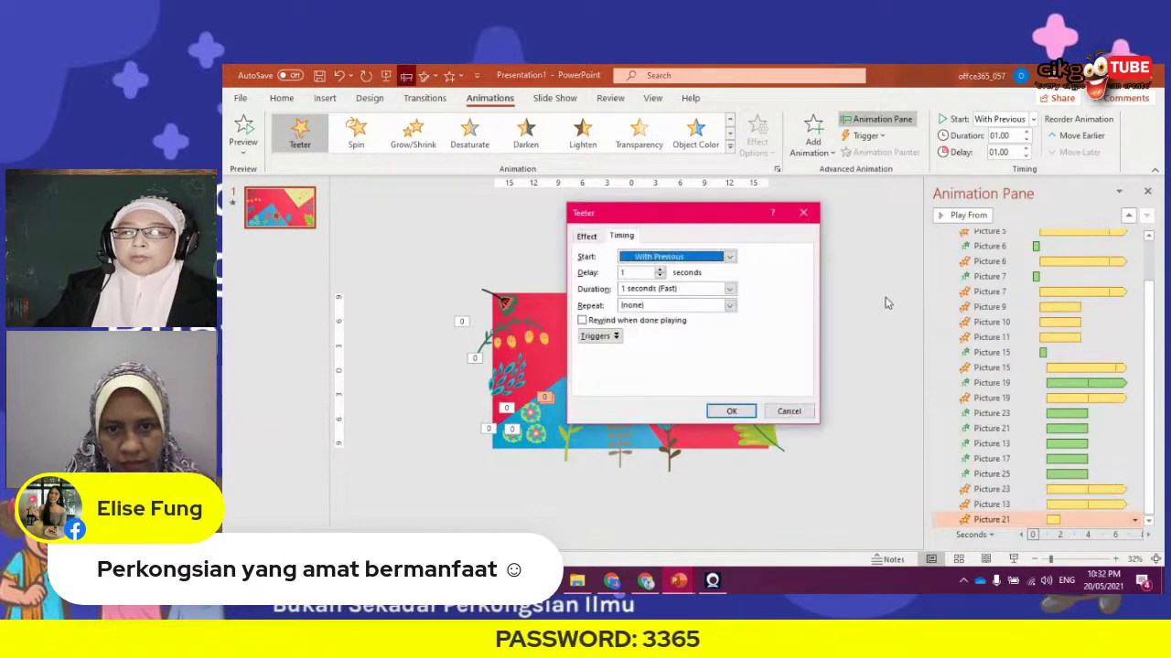
pyautogui.click(729, 288)
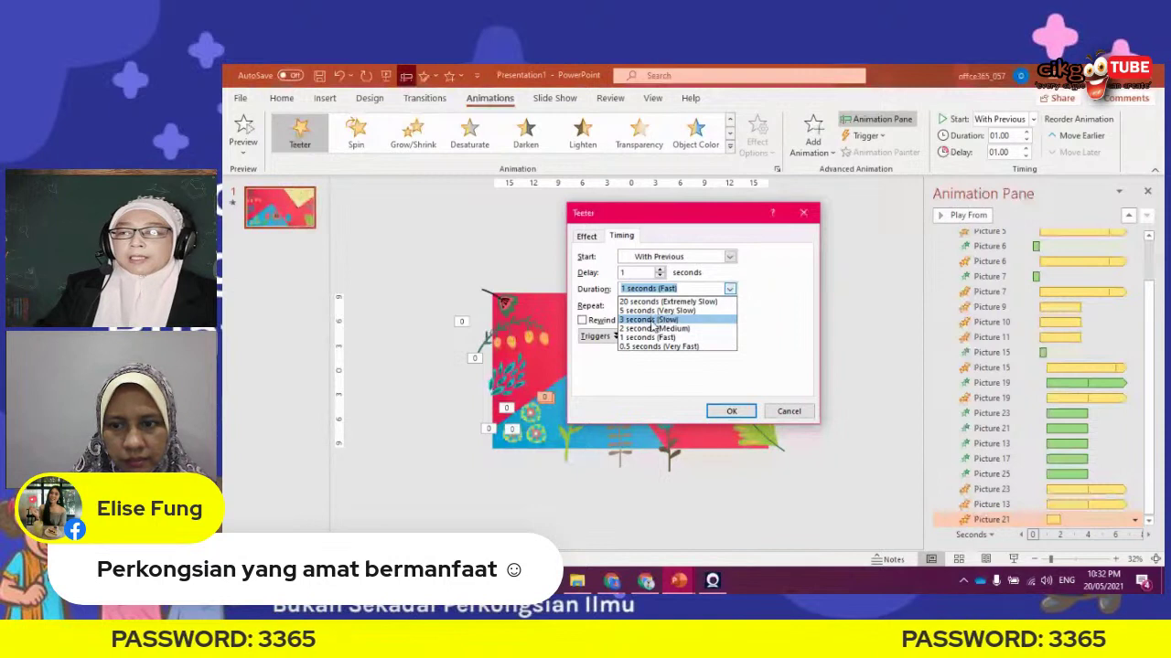
pyautogui.click(652, 320)
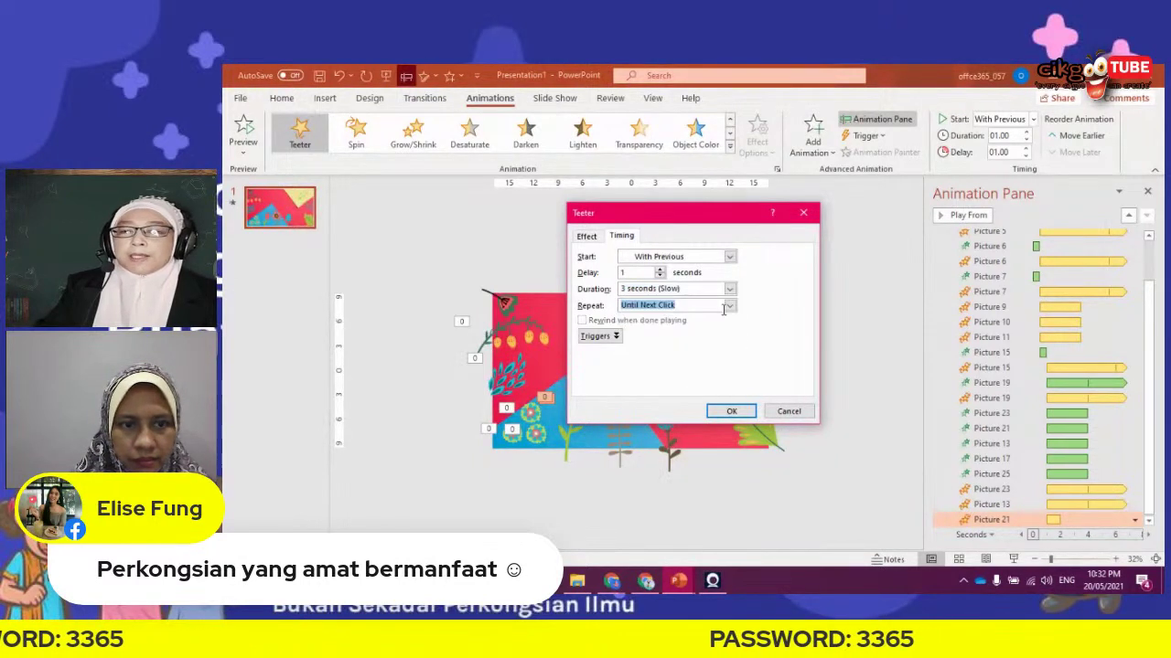
pyautogui.click(729, 307)
pyautogui.click(681, 388)
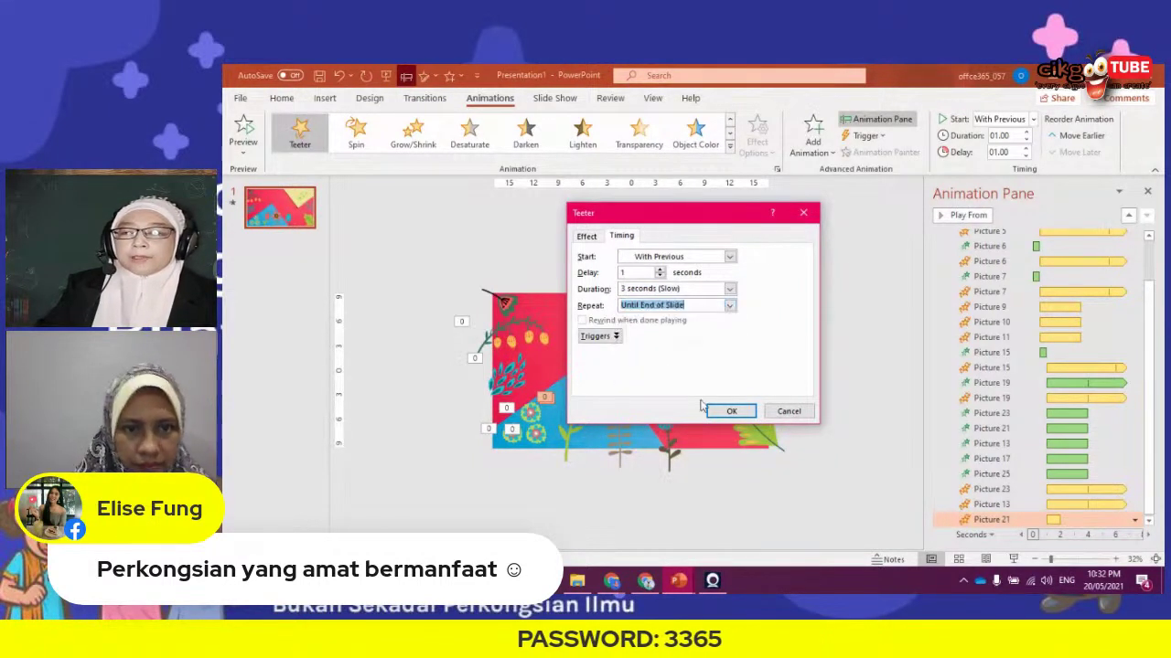
pyautogui.click(731, 412)
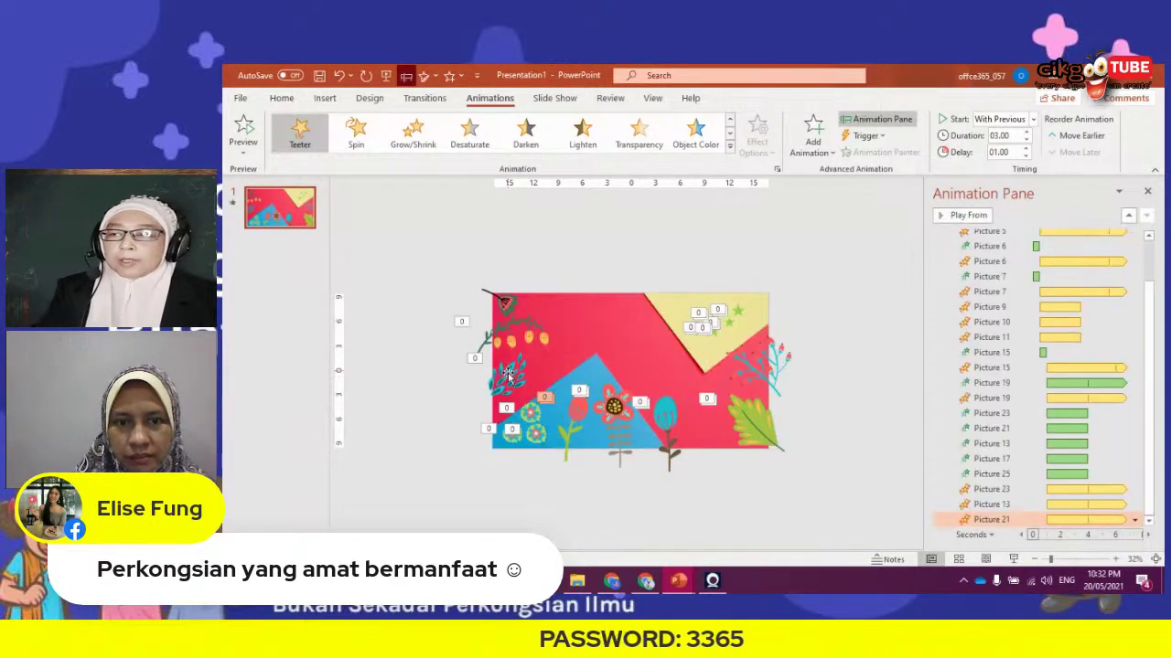
pyautogui.click(507, 375)
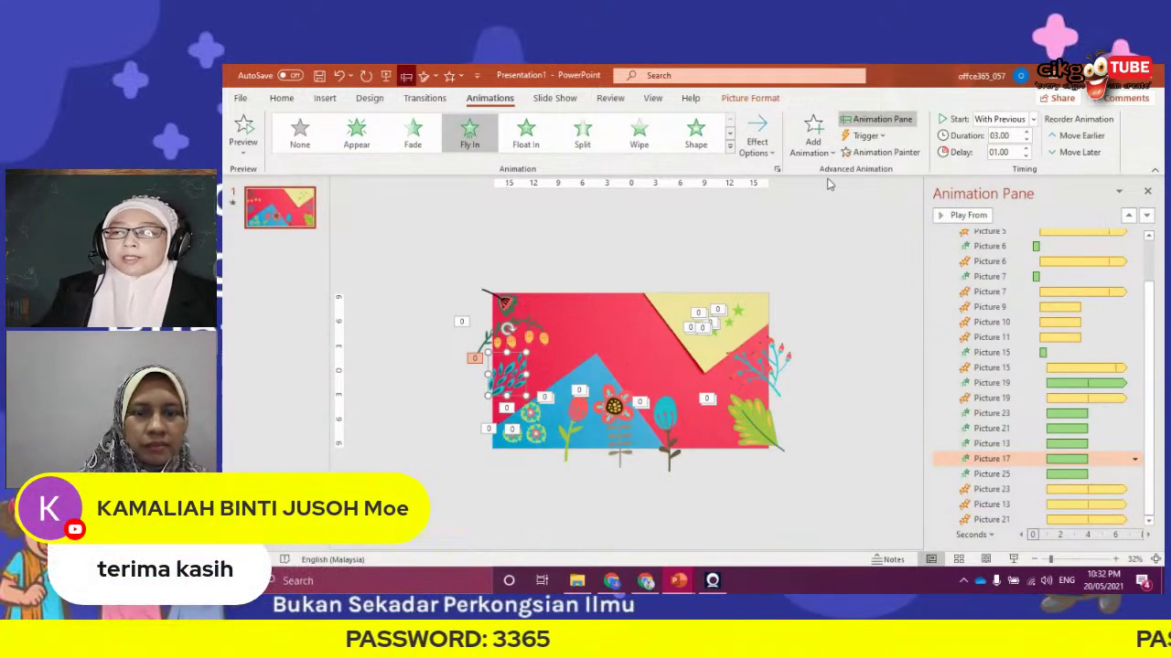
# Add a Teeter emphasis to Picture 17, the teal leaves
pyautogui.click(818, 132)
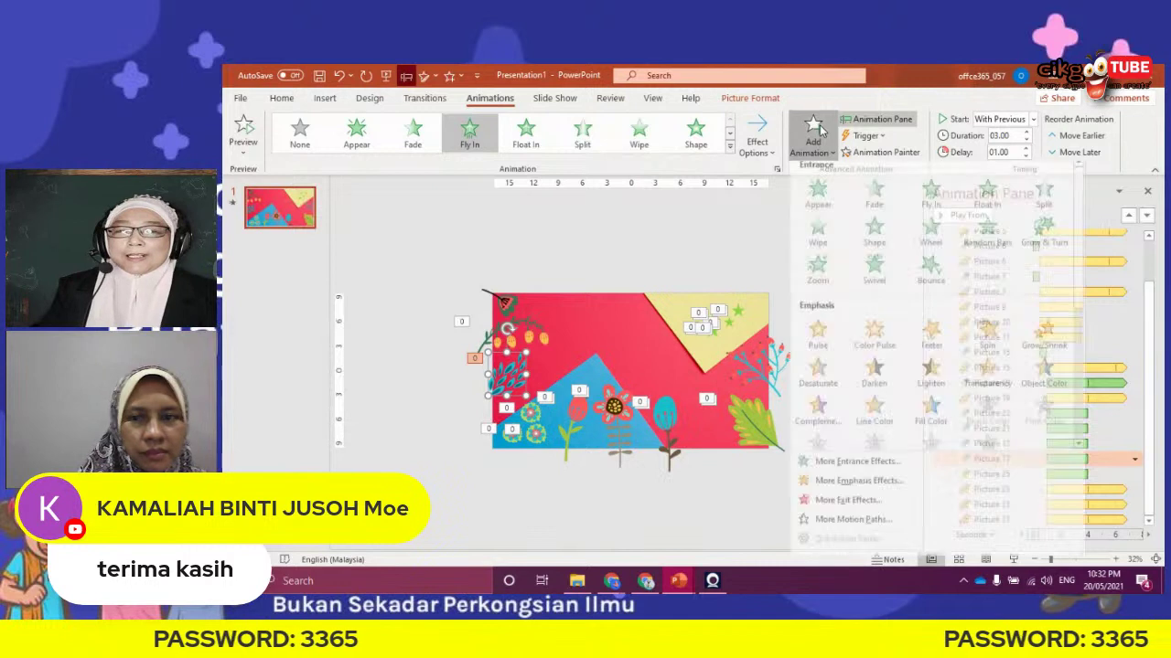
pyautogui.click(929, 336)
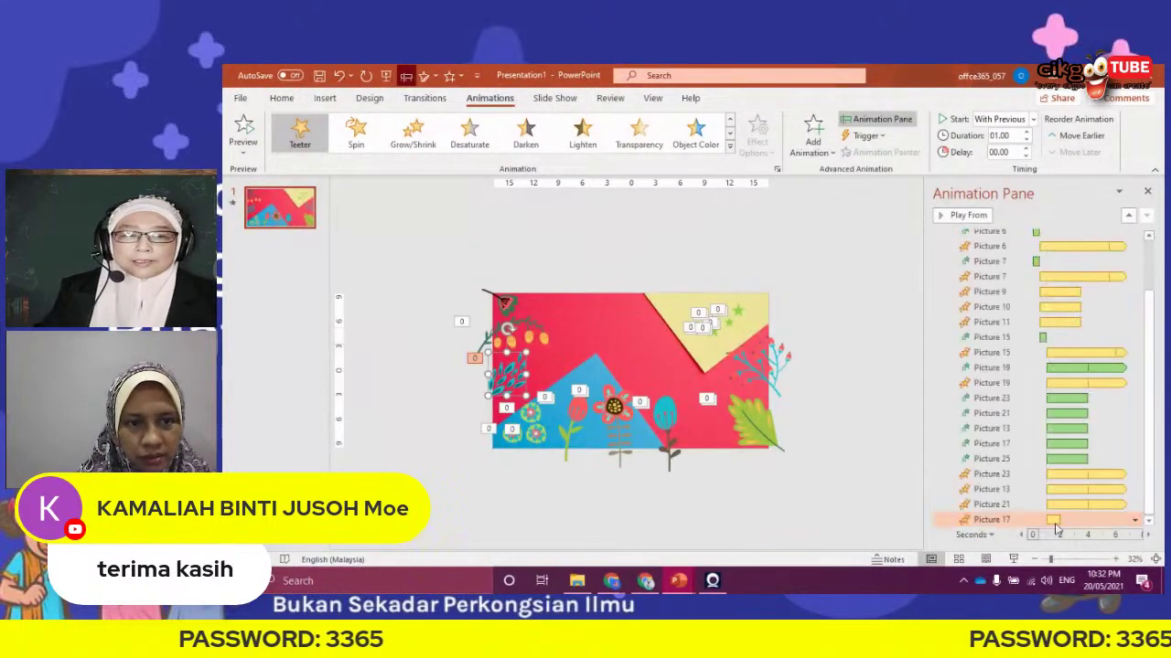
pyautogui.click(1134, 522)
pyautogui.click(1134, 523)
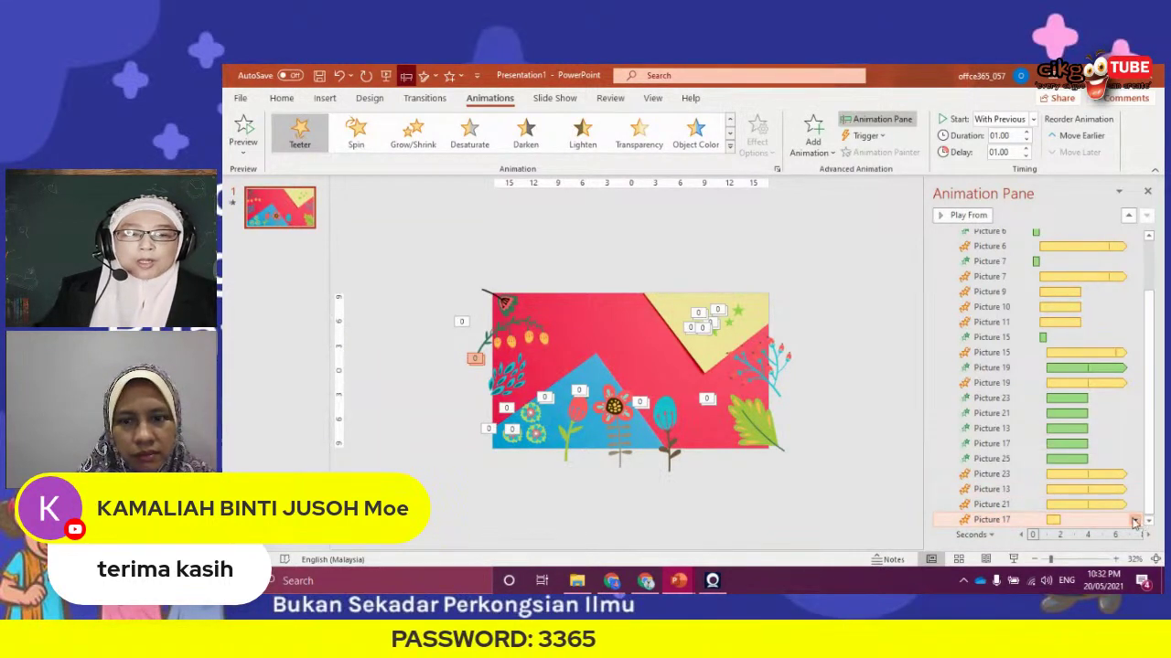
pyautogui.click(1134, 522)
pyautogui.click(1135, 521)
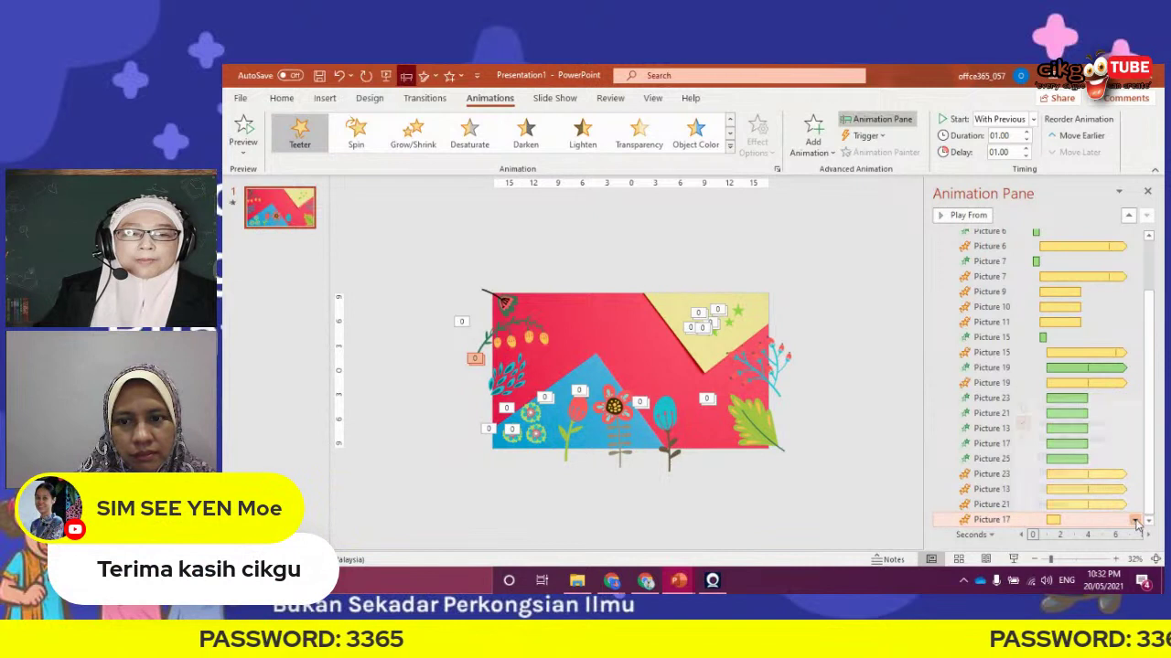
pyautogui.click(1137, 522)
# Set Picture 17's Teeter to 3 seconds (Slow), repeating until the end of the slide
pyautogui.click(1075, 456)
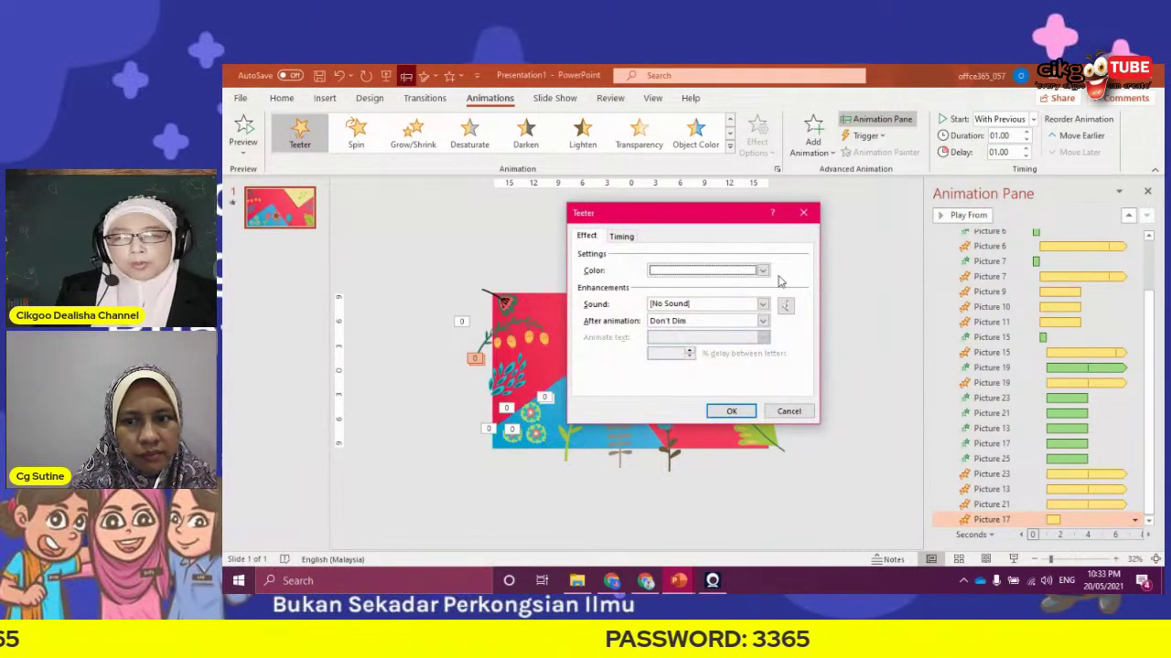
pyautogui.click(624, 236)
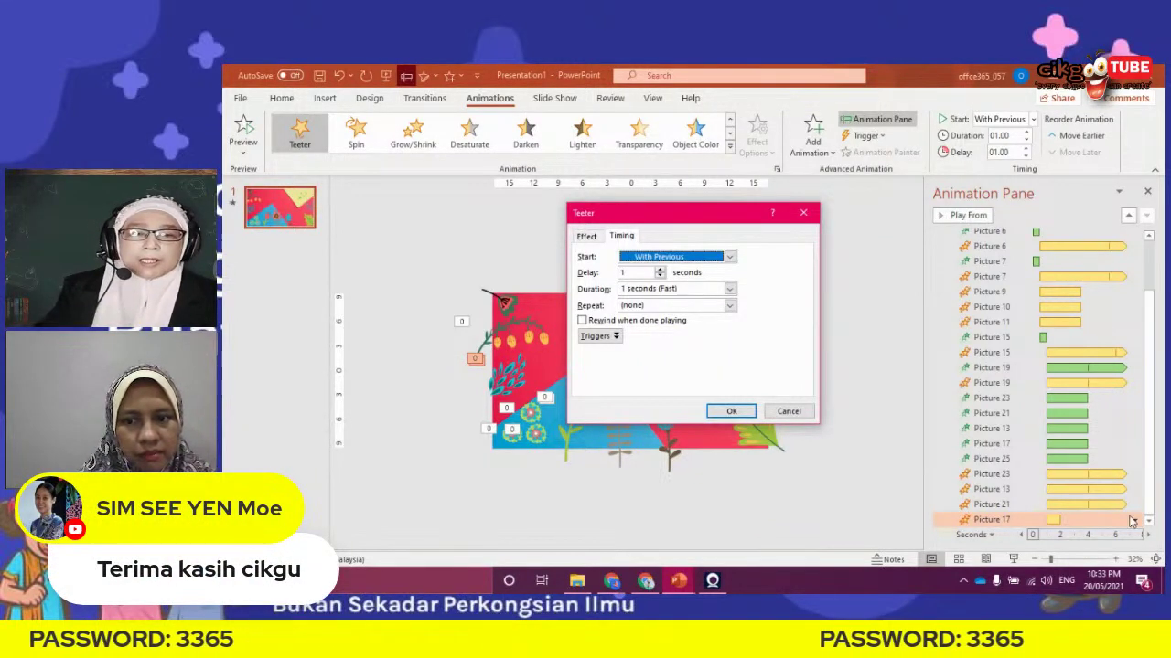
pyautogui.click(729, 290)
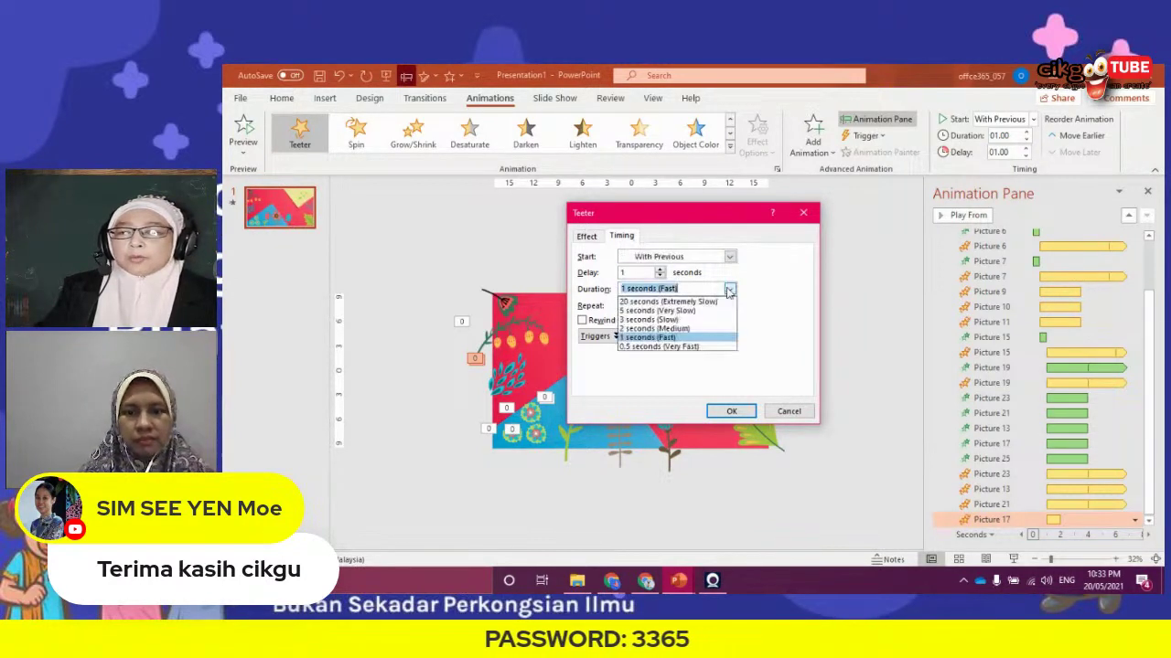
pyautogui.click(648, 320)
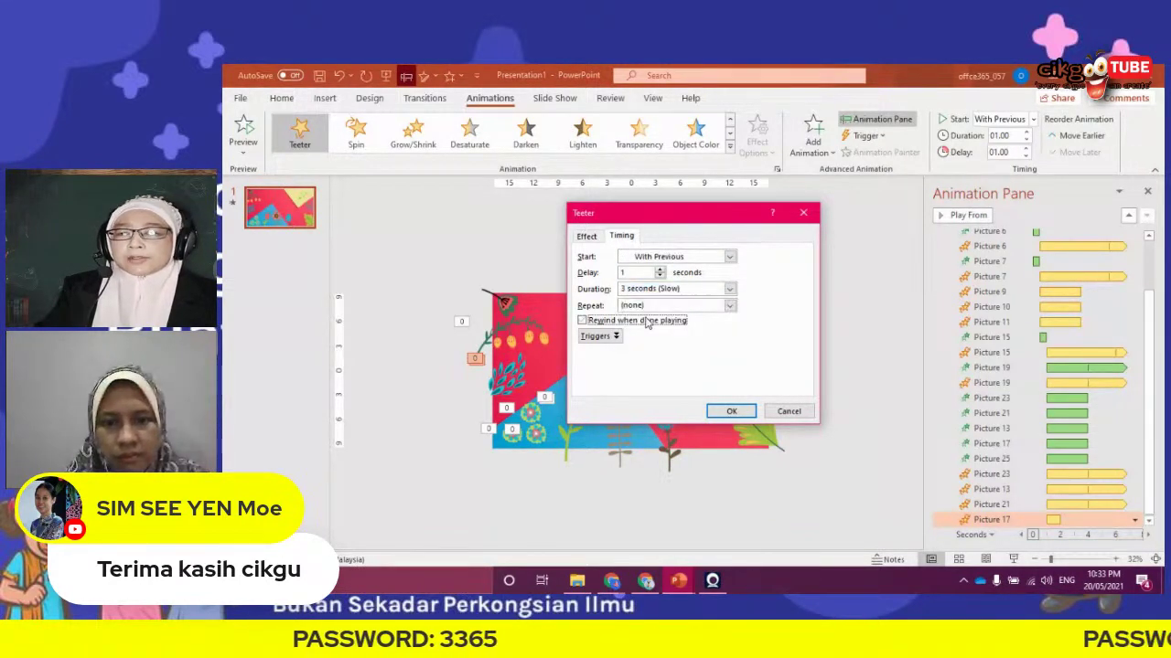
pyautogui.click(729, 307)
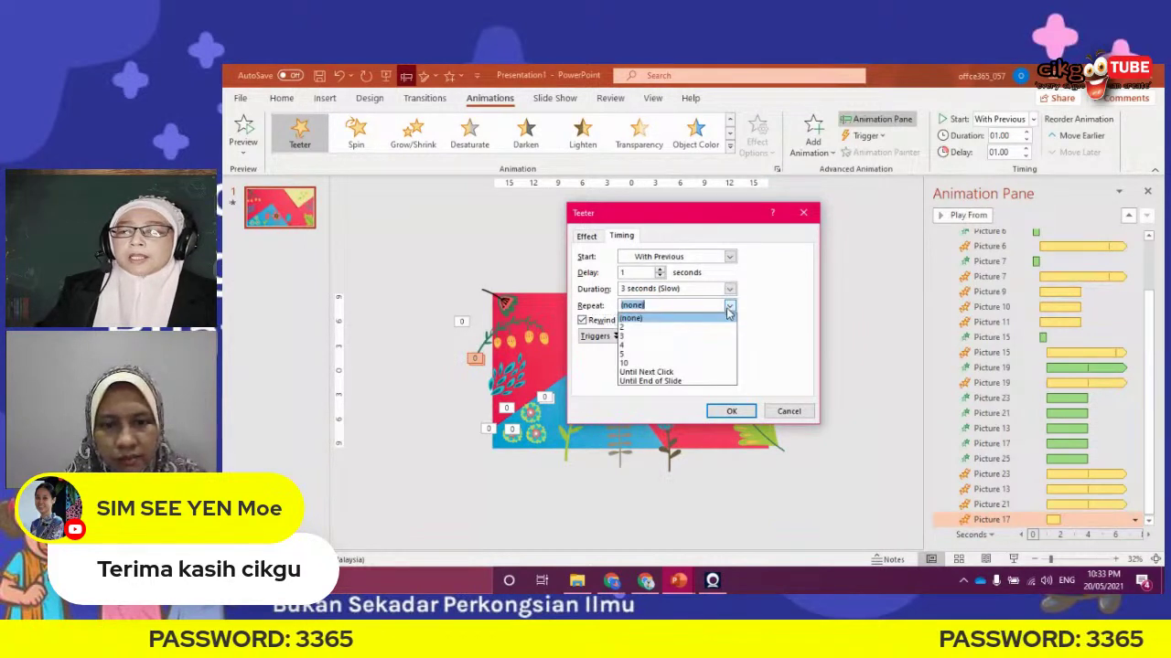
pyautogui.click(660, 380)
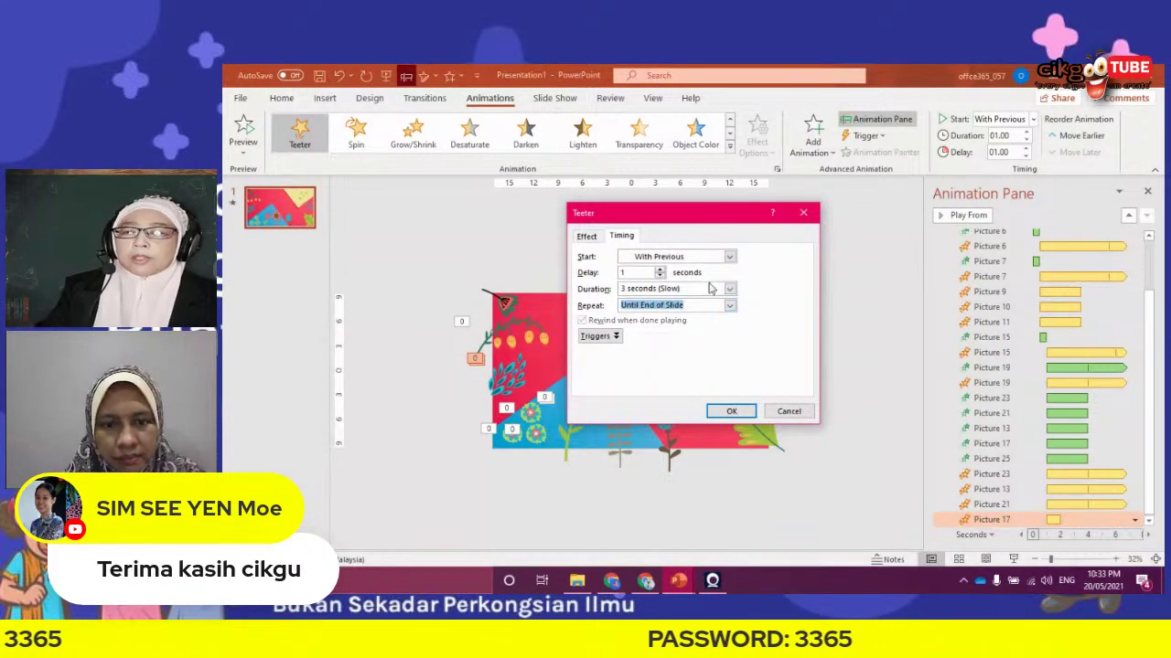
pyautogui.click(731, 412)
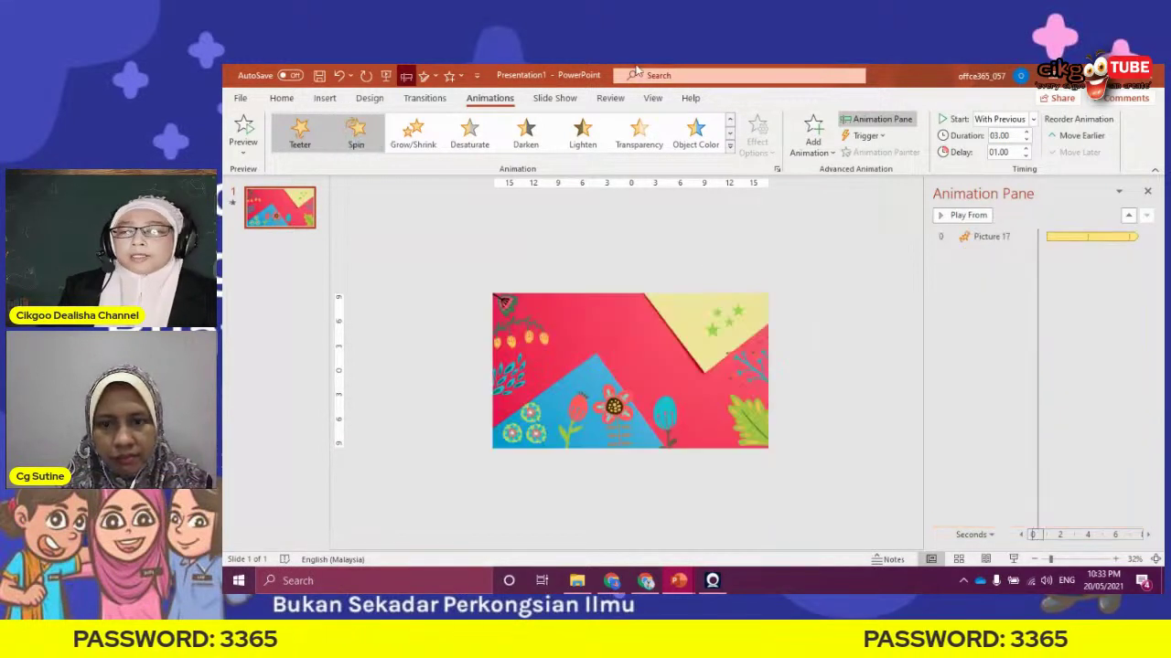
# Add a Teeter emphasis to Picture 25, starting With Previous
pyautogui.doubleClick(526, 334)
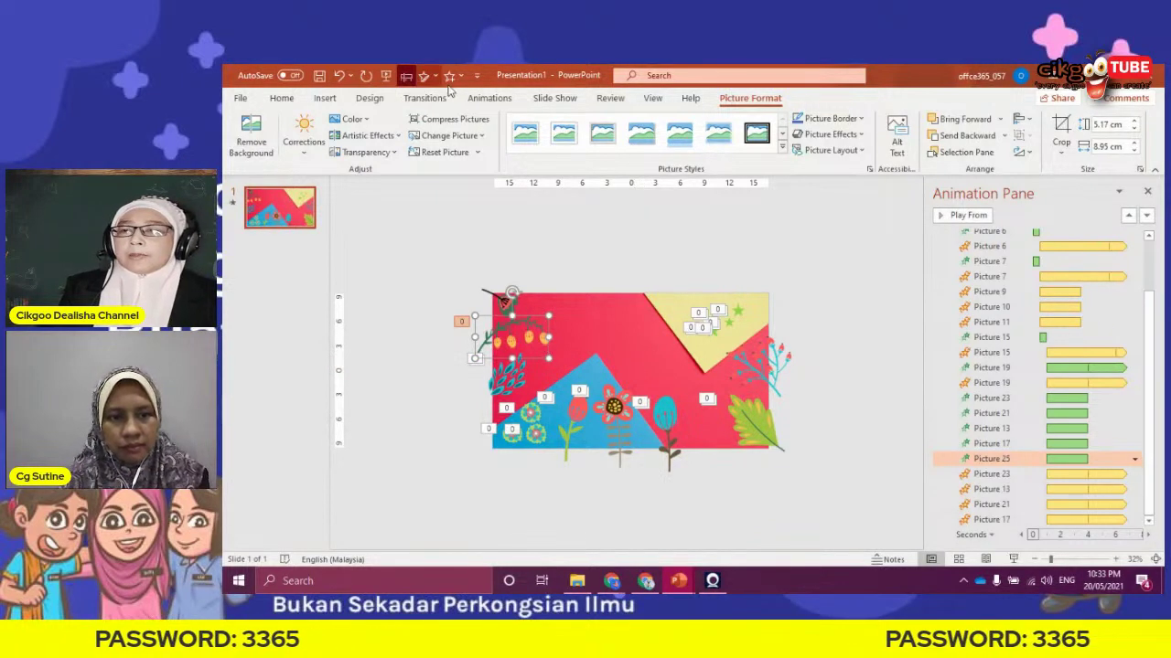
pyautogui.click(489, 99)
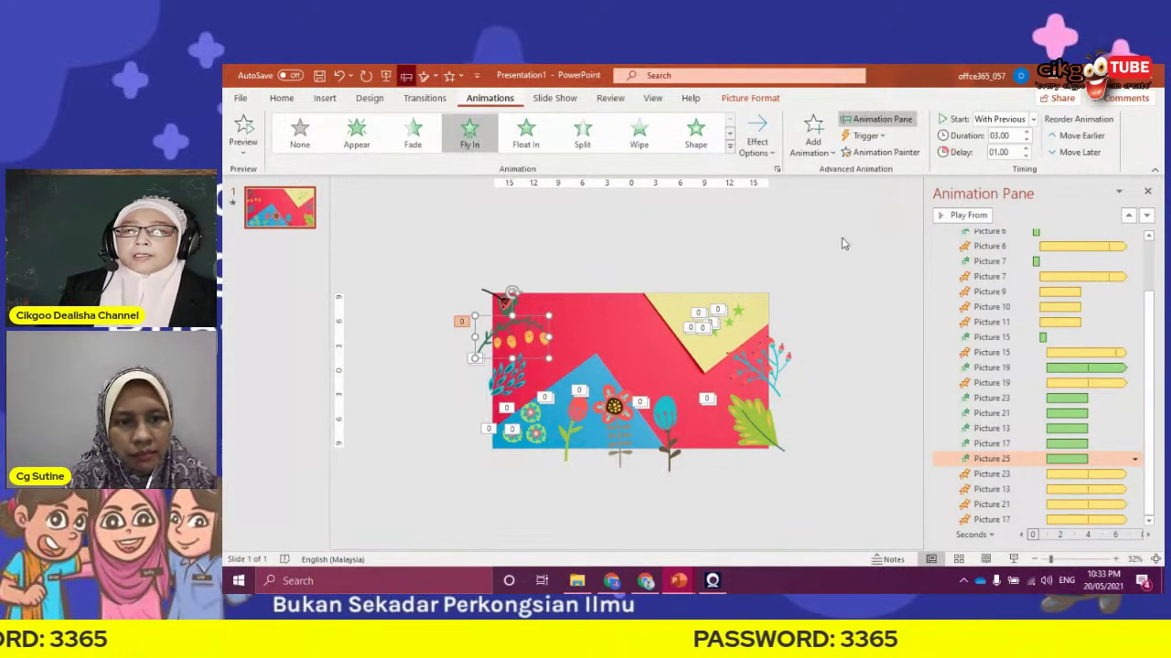
pyautogui.click(813, 128)
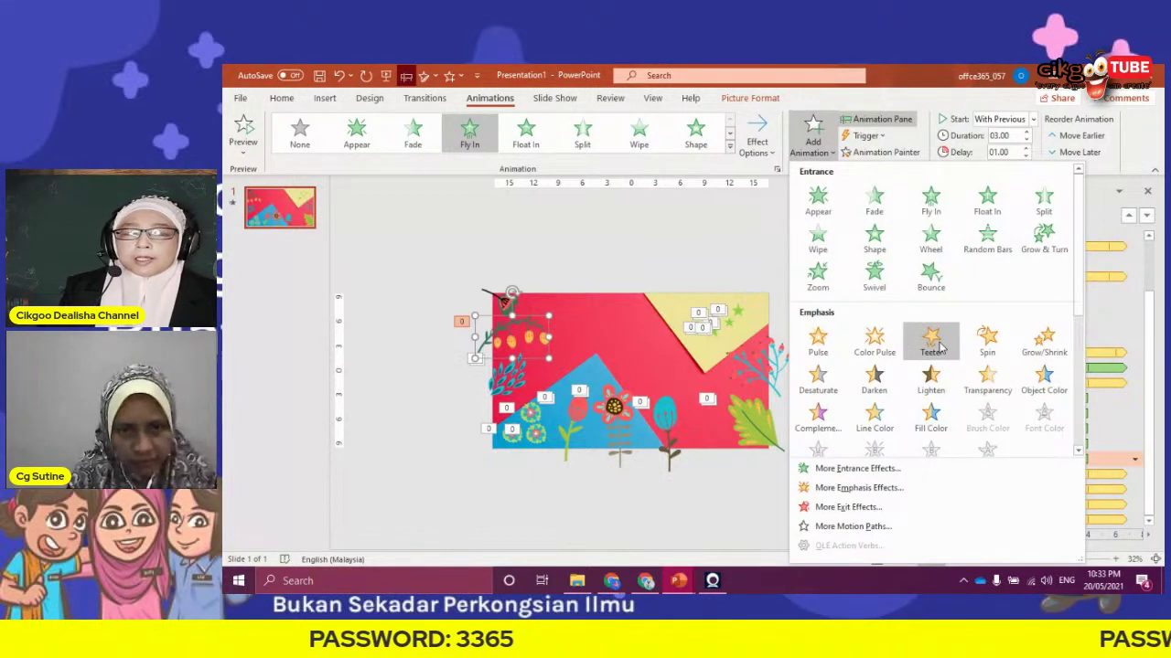
pyautogui.click(931, 341)
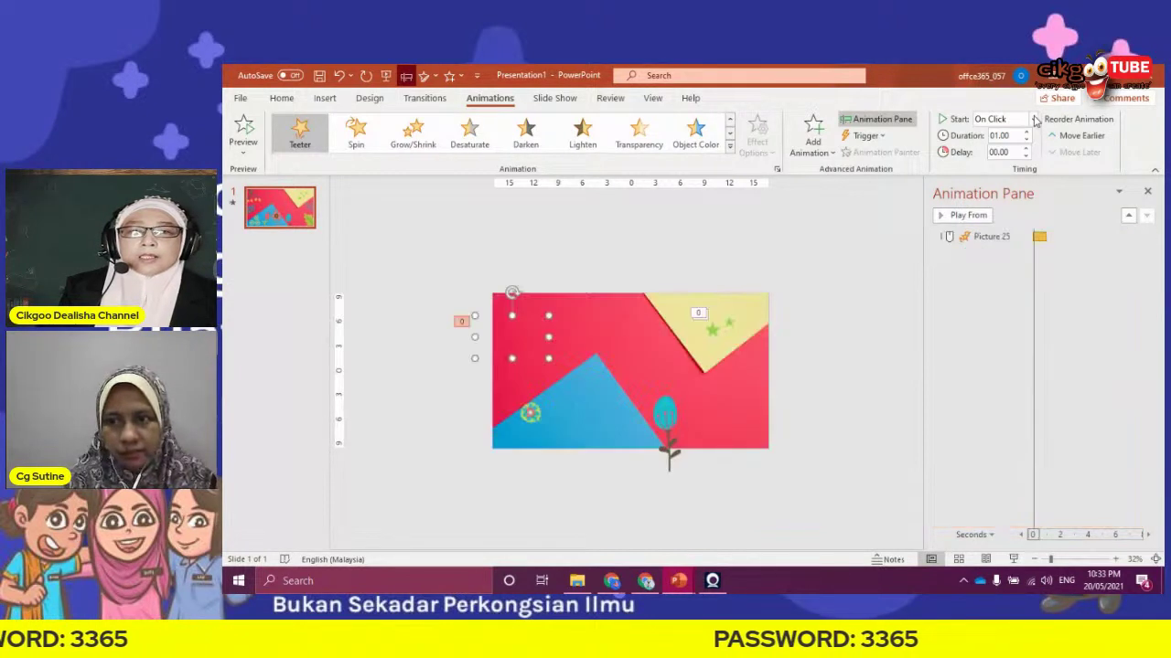
pyautogui.click(1034, 120)
pyautogui.click(1031, 125)
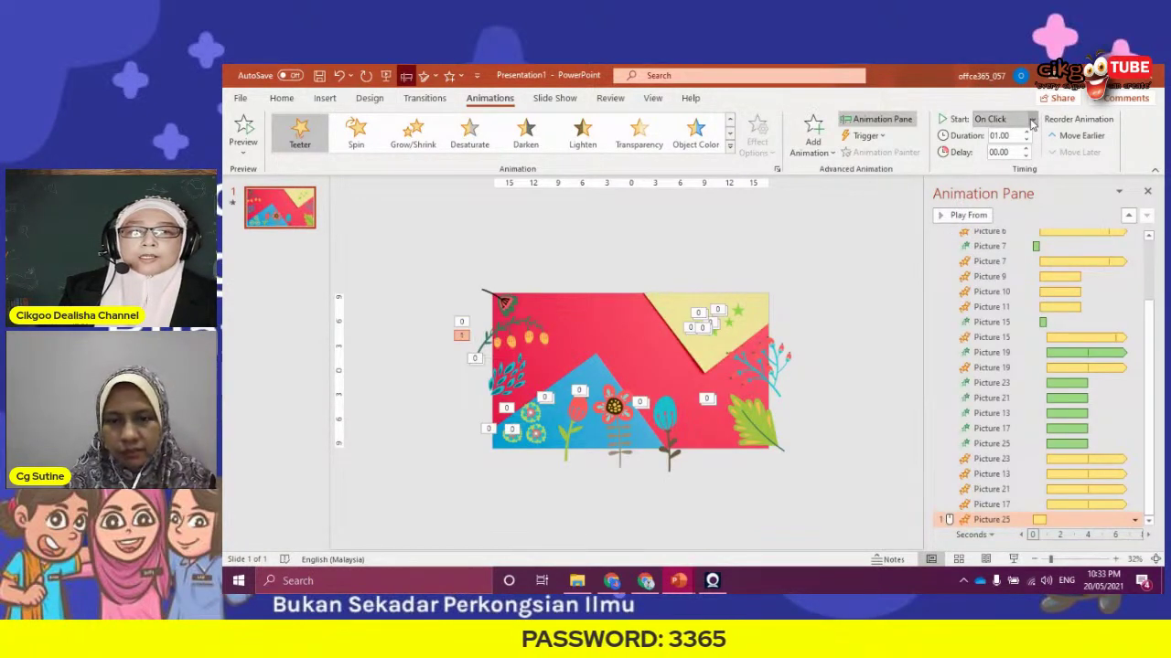
pyautogui.click(1032, 121)
pyautogui.click(1013, 153)
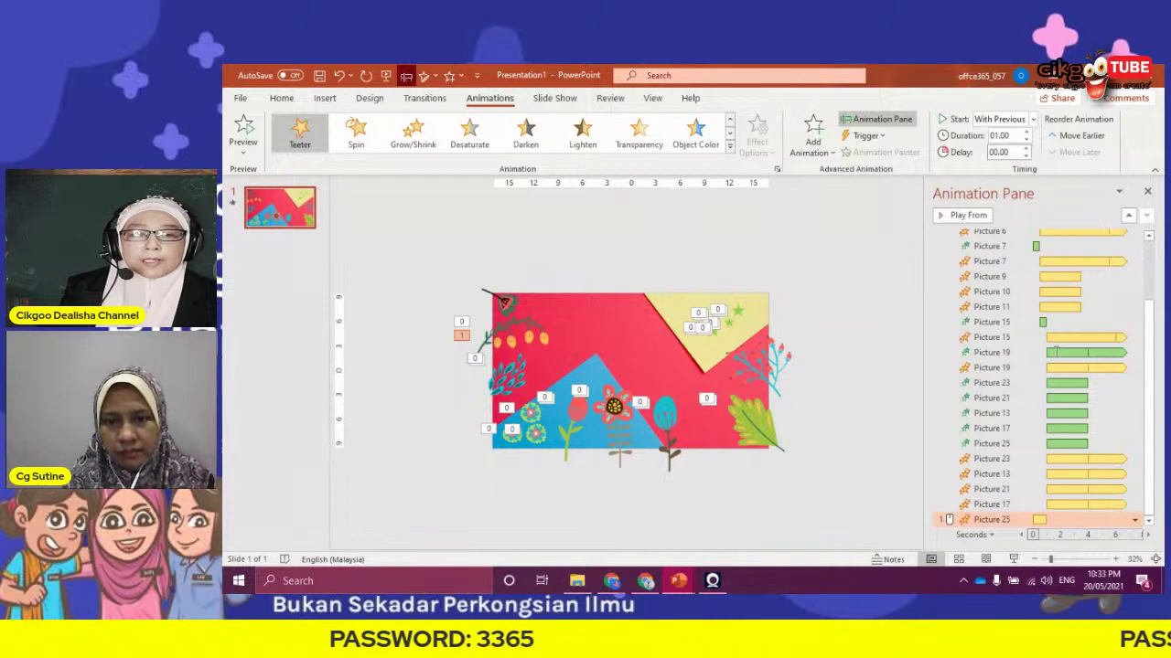
# Set Picture 25's Teeter to 3 seconds (Slow), repeating until the end of the slide
pyautogui.click(1134, 519)
pyautogui.click(1043, 455)
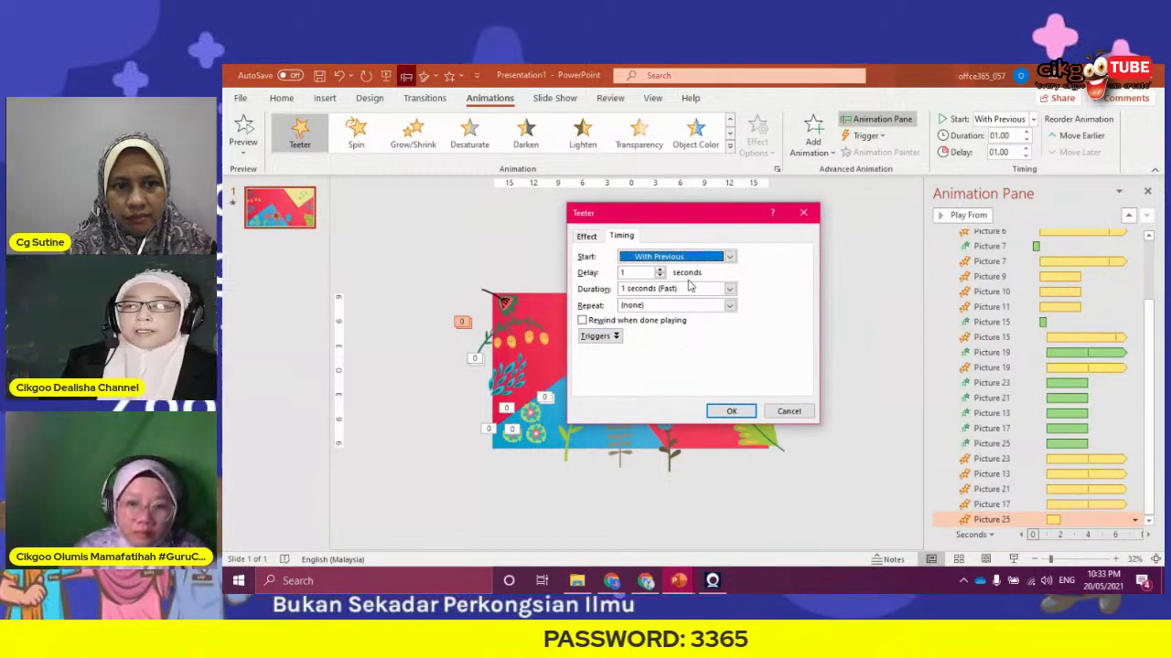
pyautogui.click(730, 289)
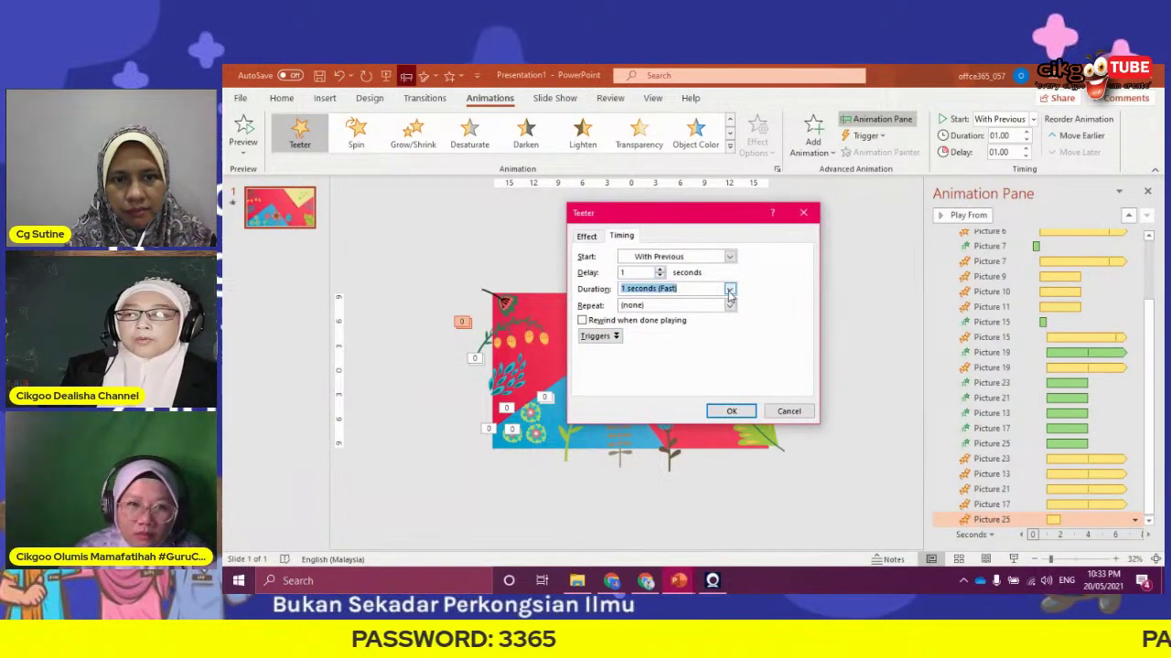
pyautogui.click(731, 291)
pyautogui.click(681, 312)
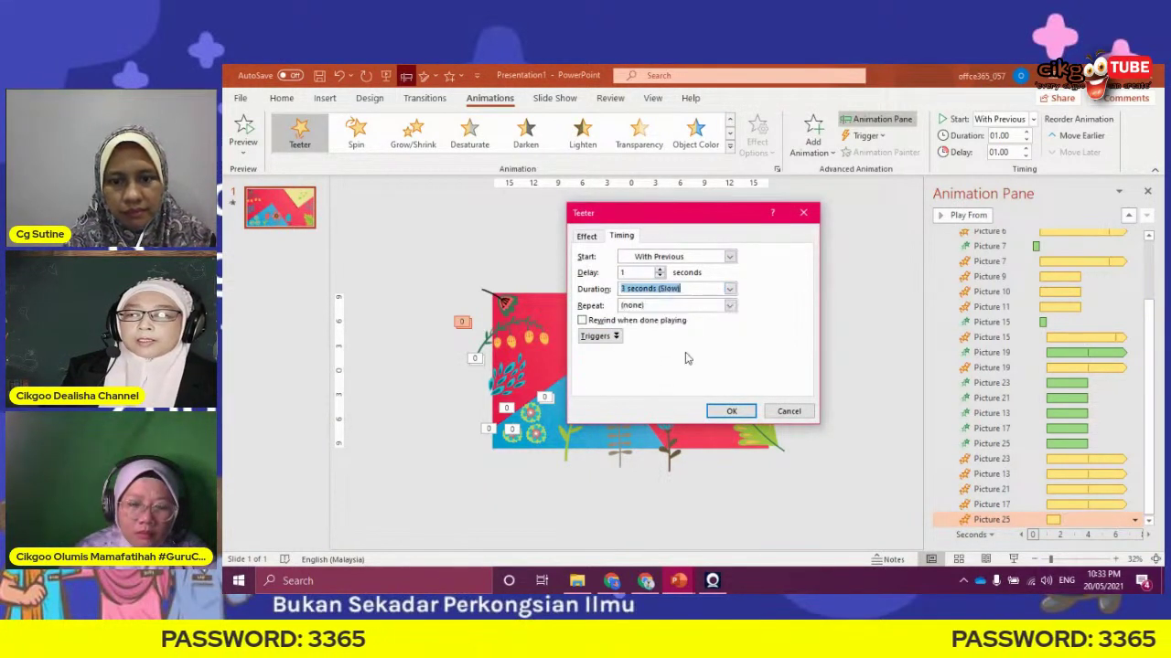
pyautogui.click(729, 305)
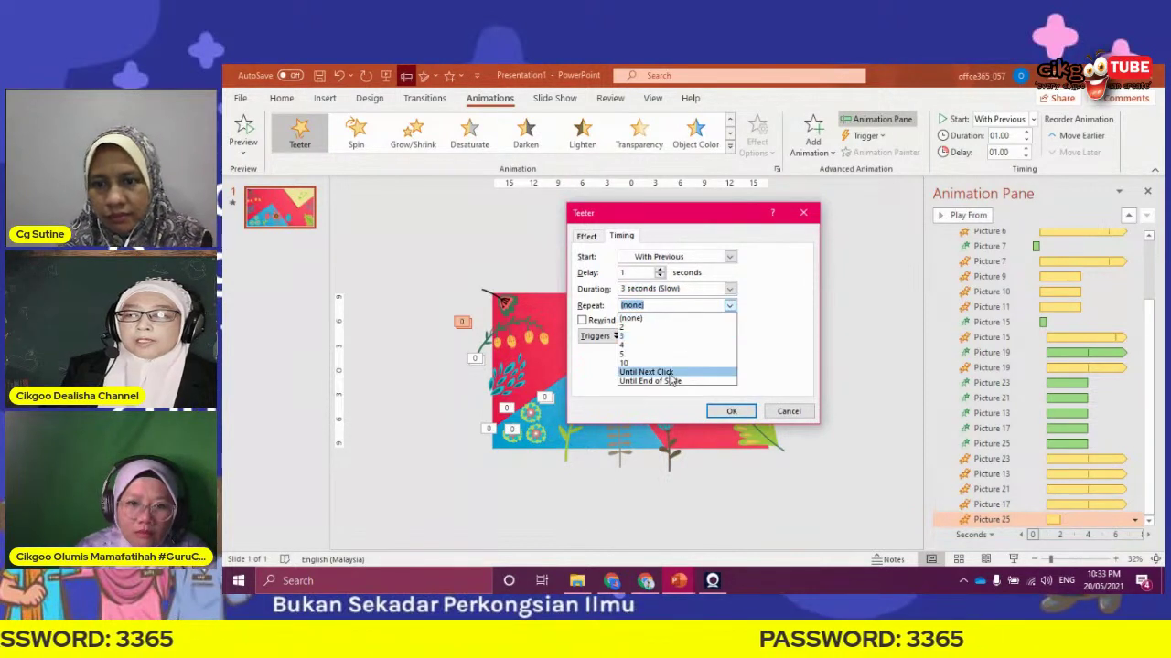
pyautogui.click(671, 374)
pyautogui.click(730, 307)
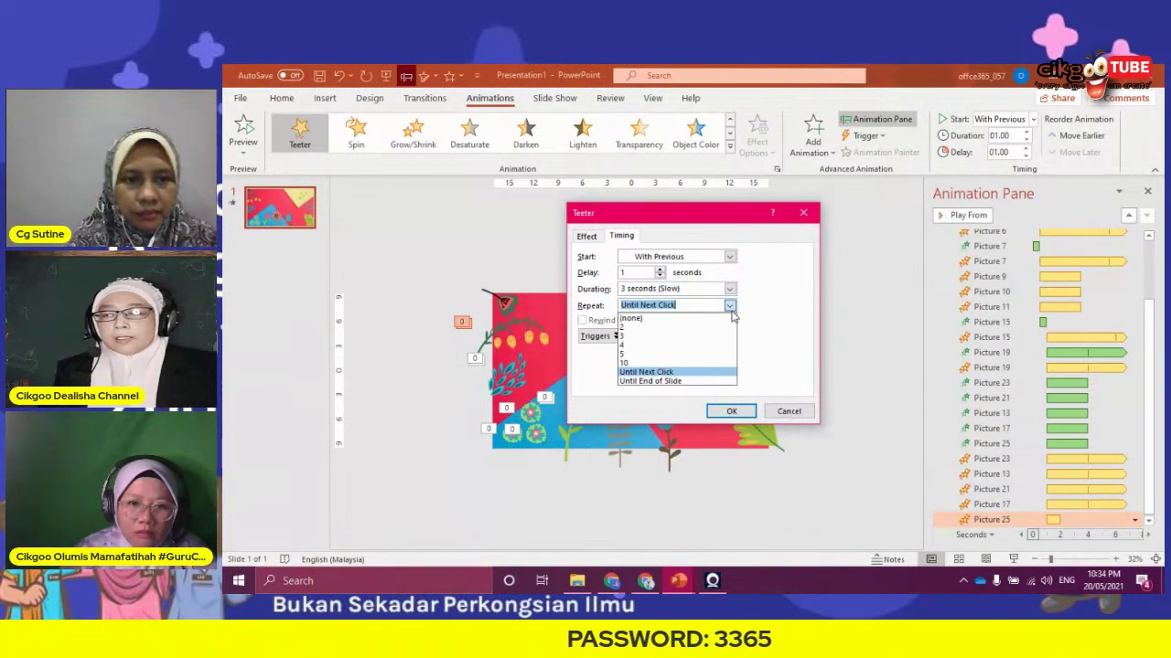
pyautogui.click(688, 382)
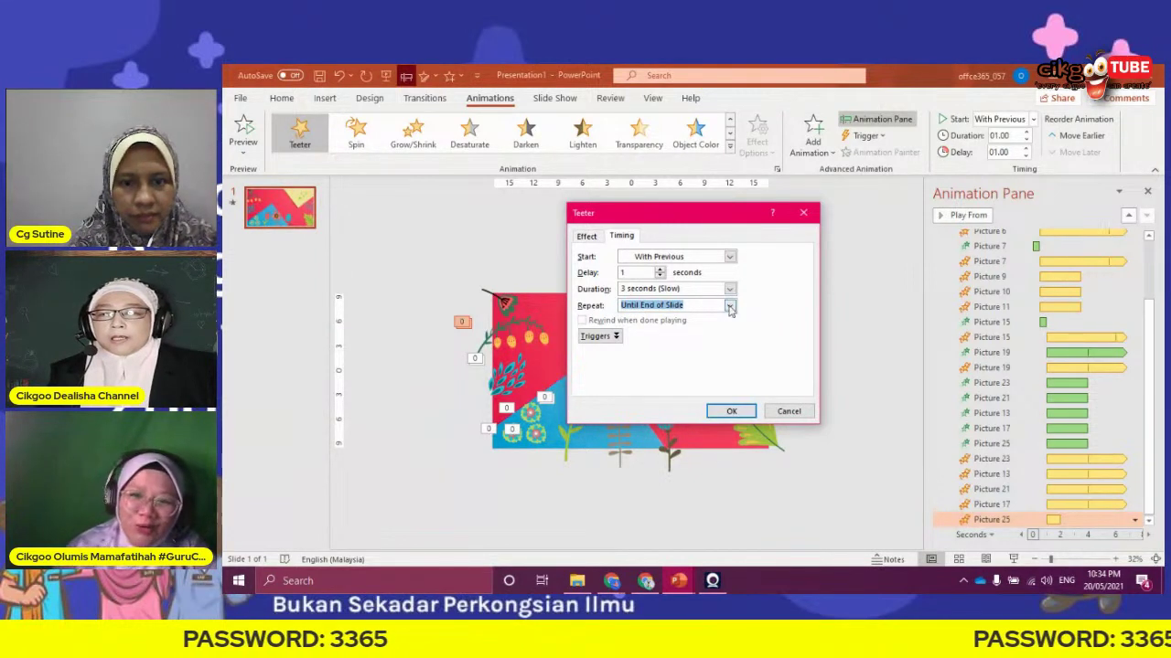
pyautogui.click(730, 410)
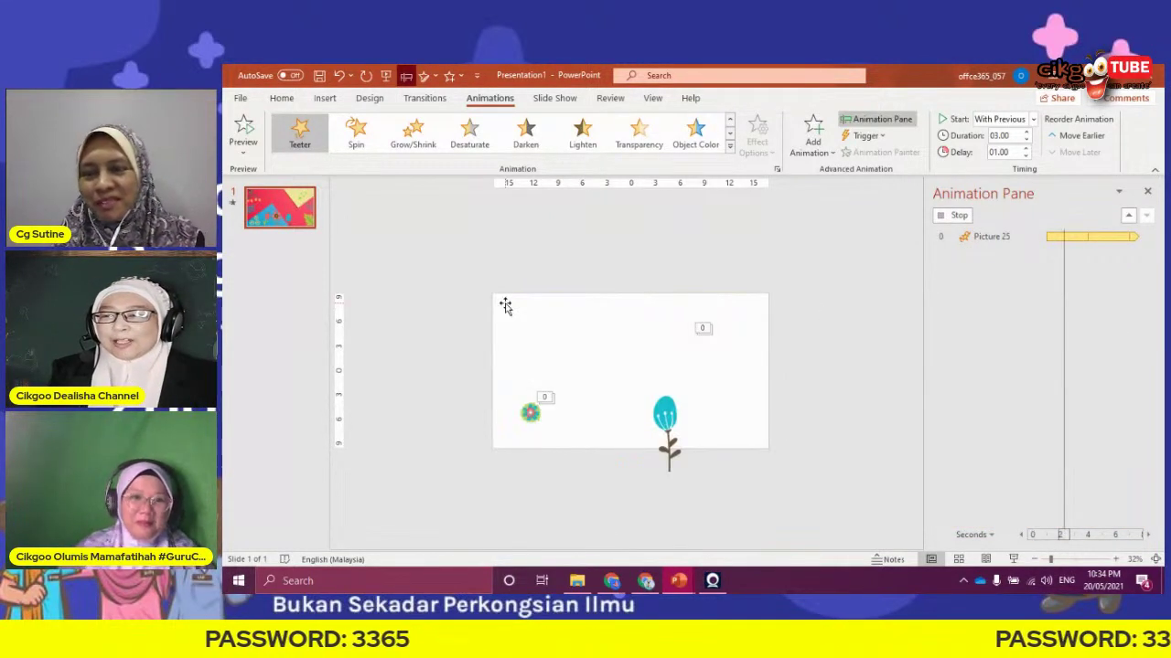
pyautogui.click(504, 305)
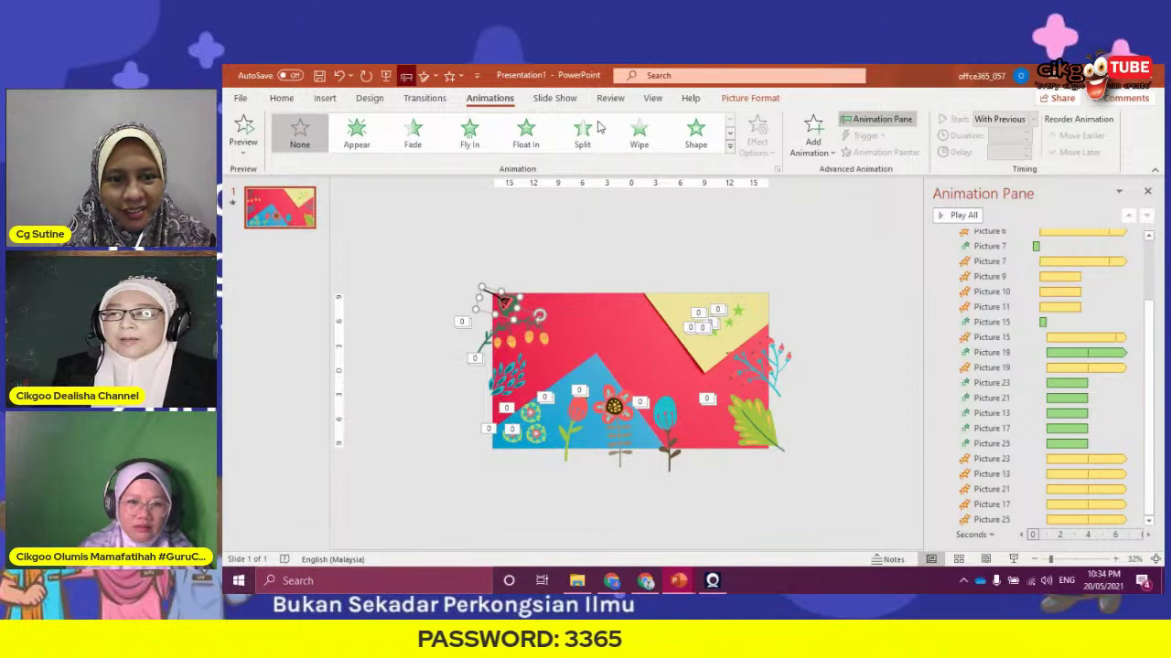
pyautogui.click(817, 135)
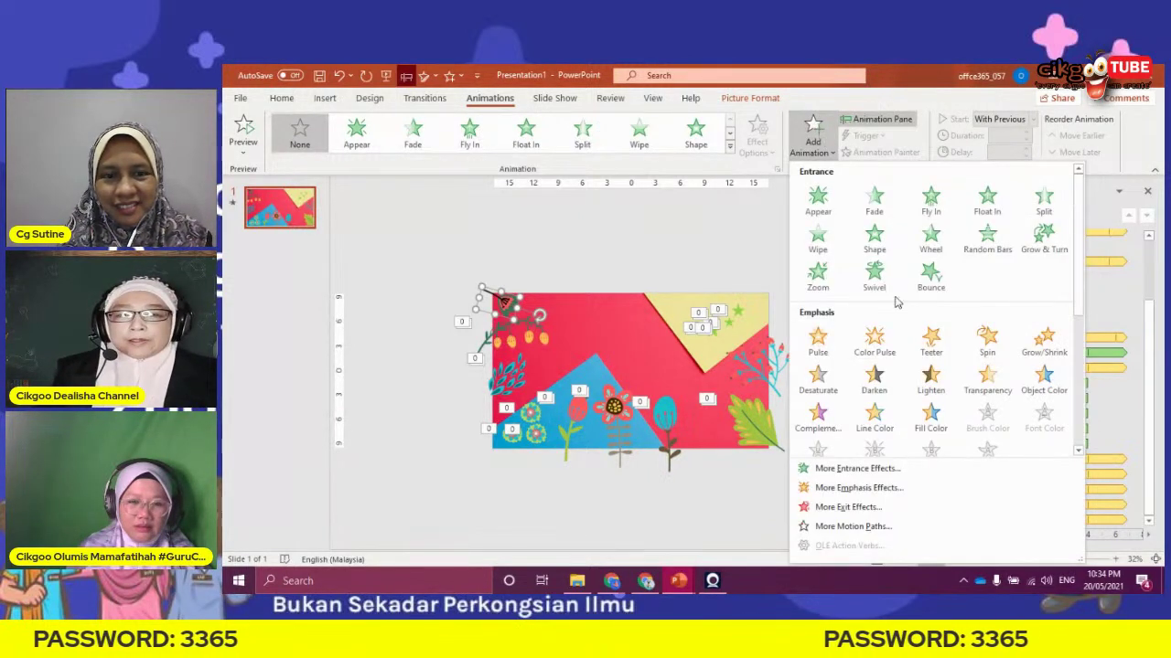
# Add a Teeter emphasis to Picture 27, the top-left branch
pyautogui.click(932, 339)
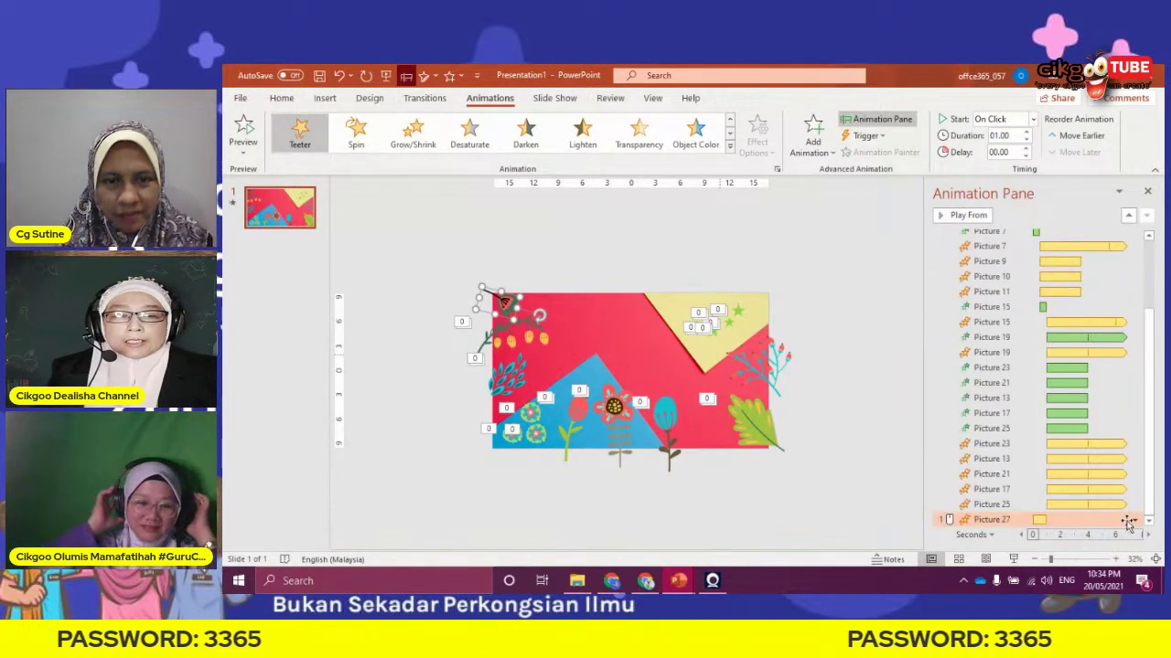
pyautogui.click(1079, 519)
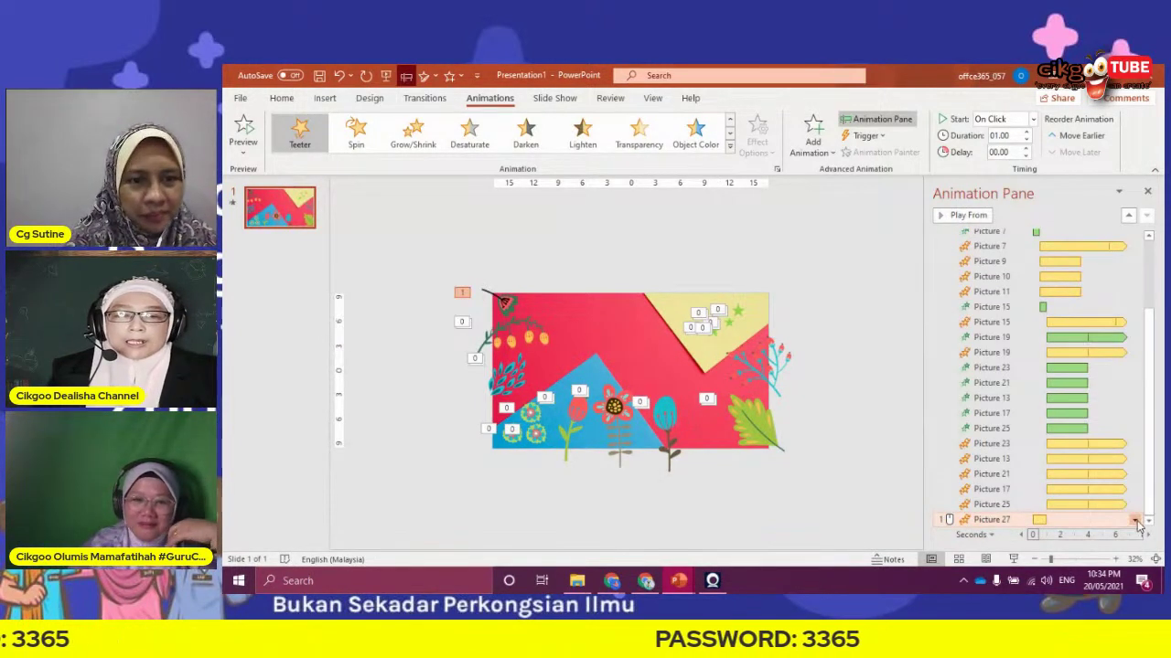
pyautogui.click(1135, 521)
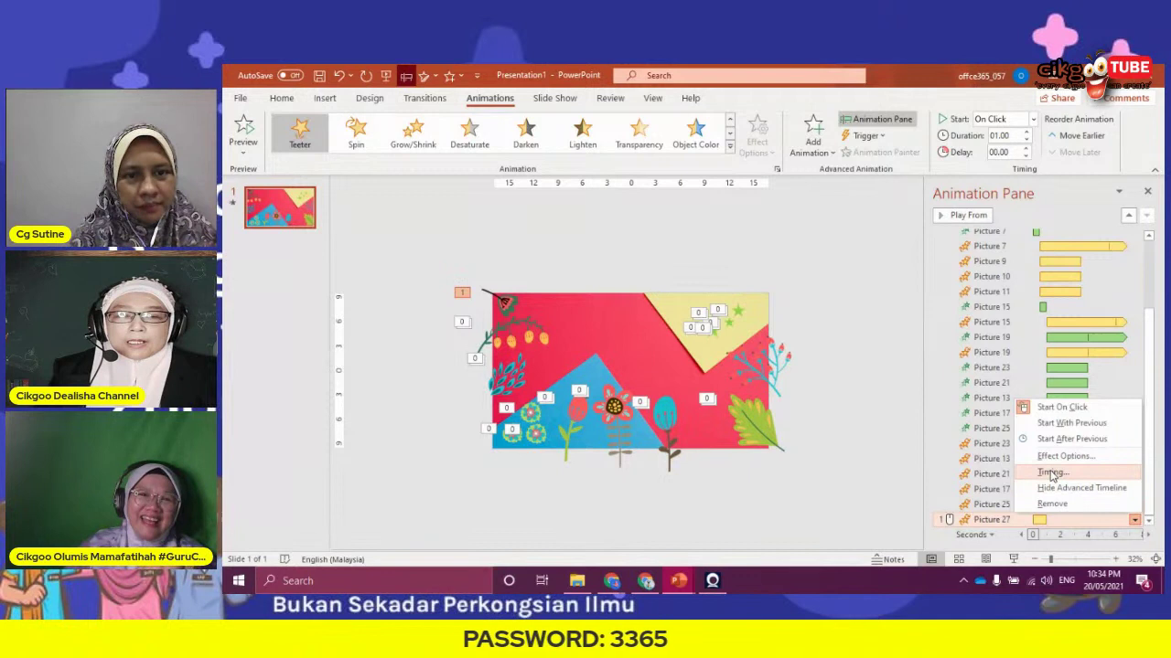
pyautogui.click(1052, 473)
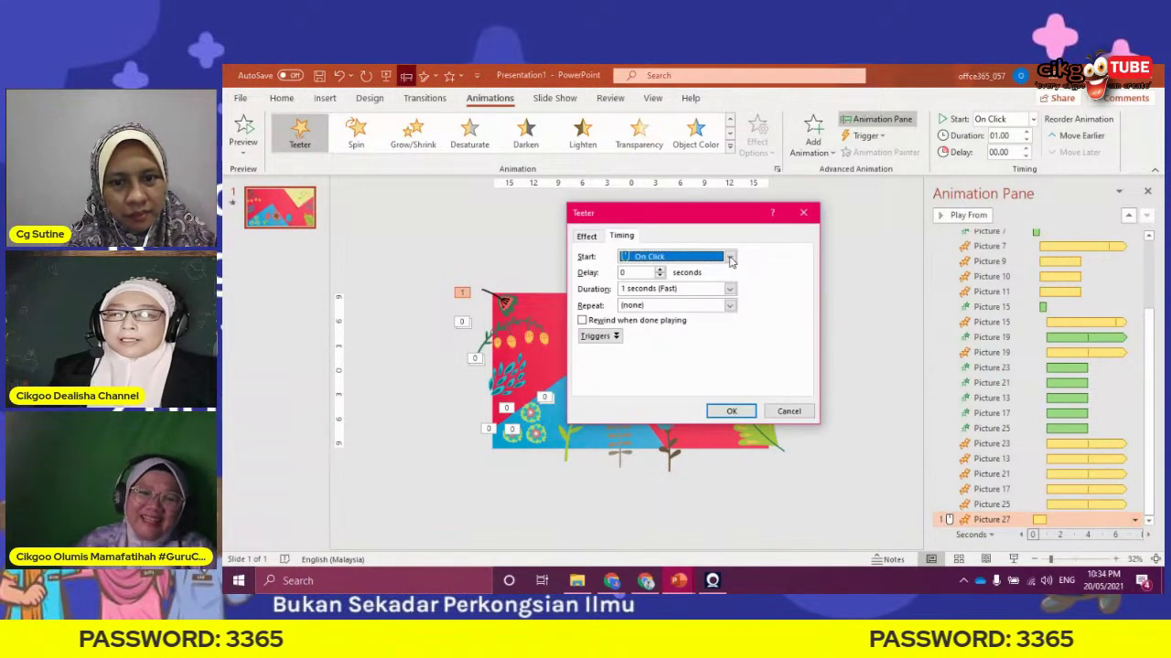
# Set Picture 27's Teeter to start With Previous, last 3 seconds (Slow), repeat until slide end
pyautogui.click(730, 257)
pyautogui.click(674, 281)
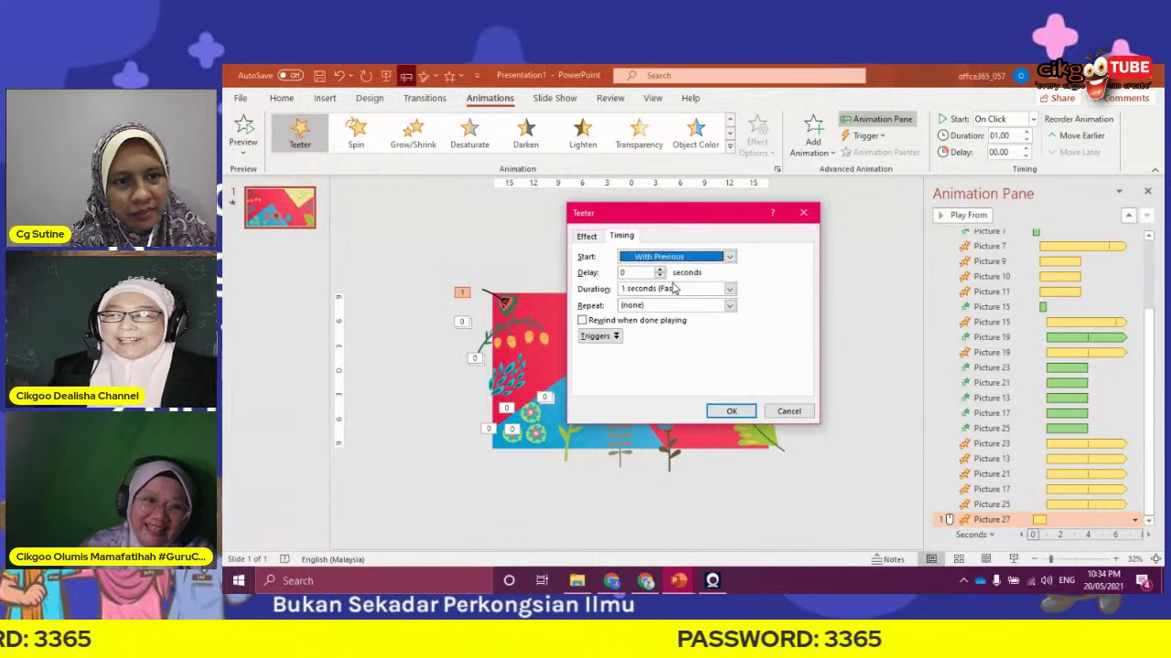
pyautogui.click(730, 289)
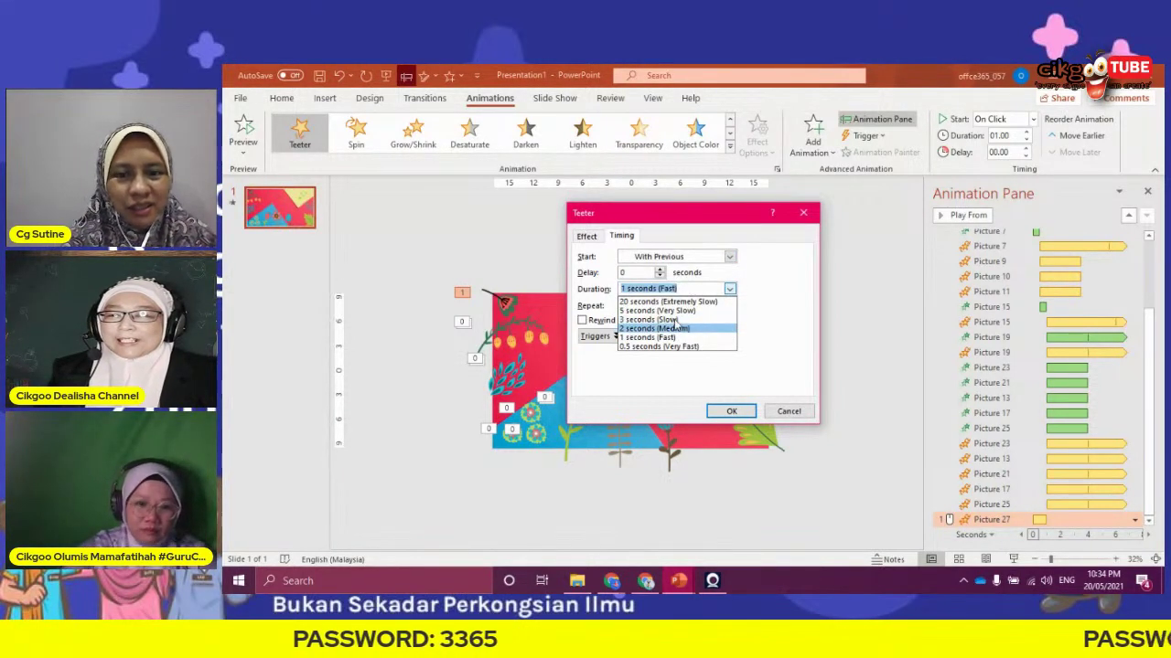
pyautogui.click(667, 319)
pyautogui.click(729, 305)
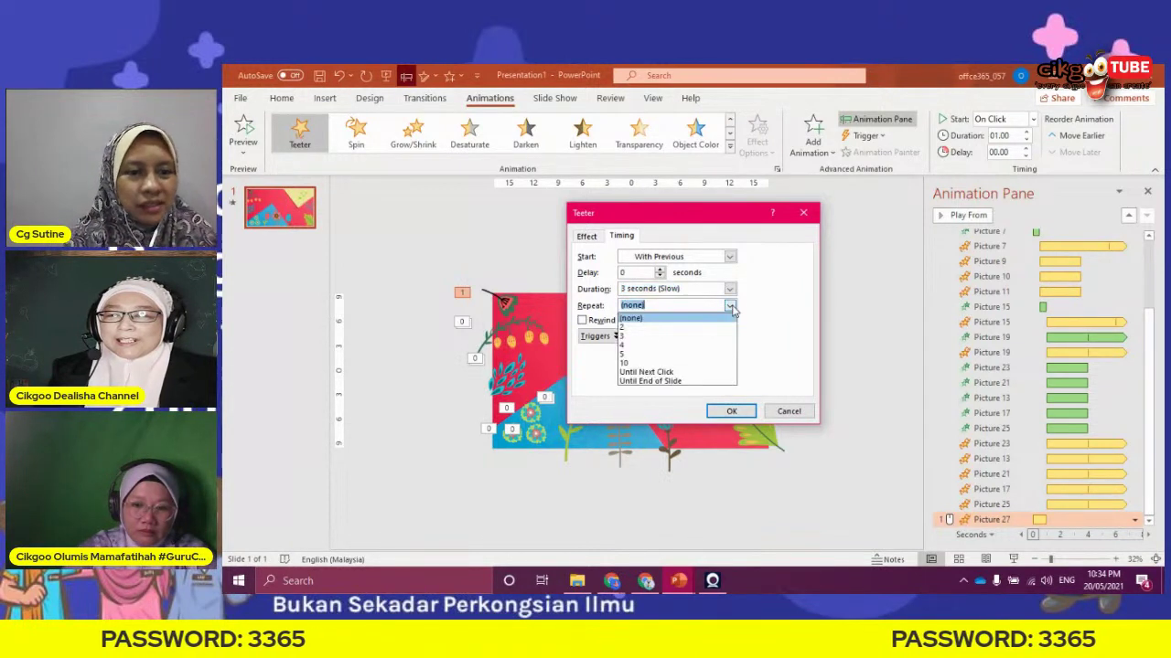
pyautogui.click(677, 381)
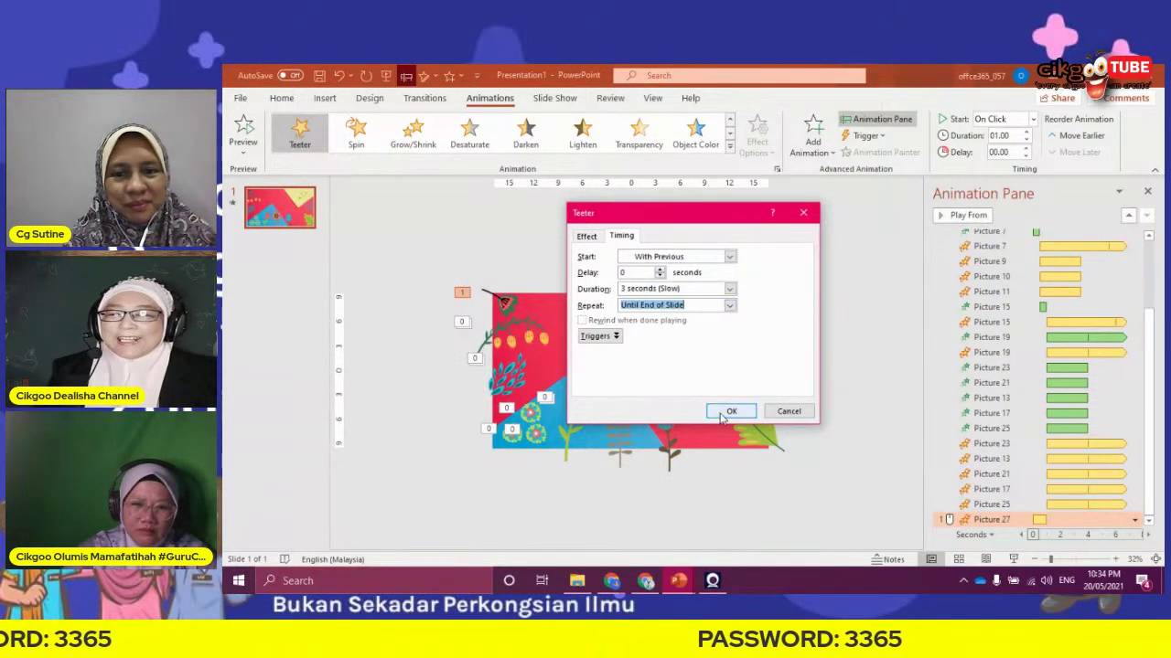
pyautogui.click(728, 412)
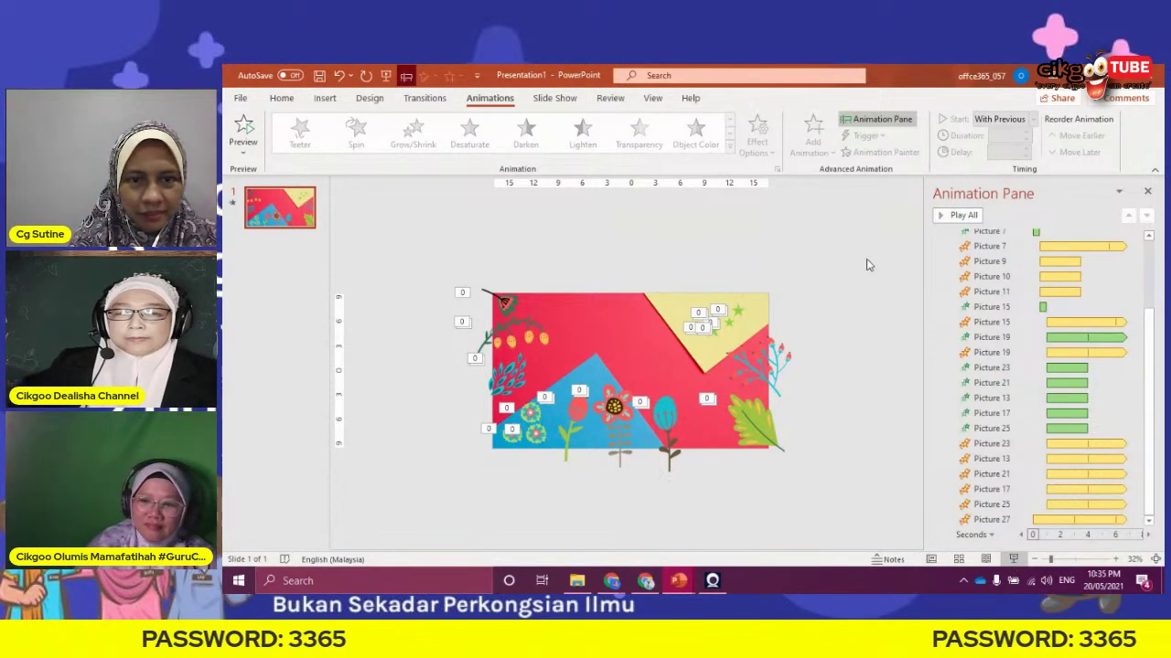
pyautogui.press('F5')
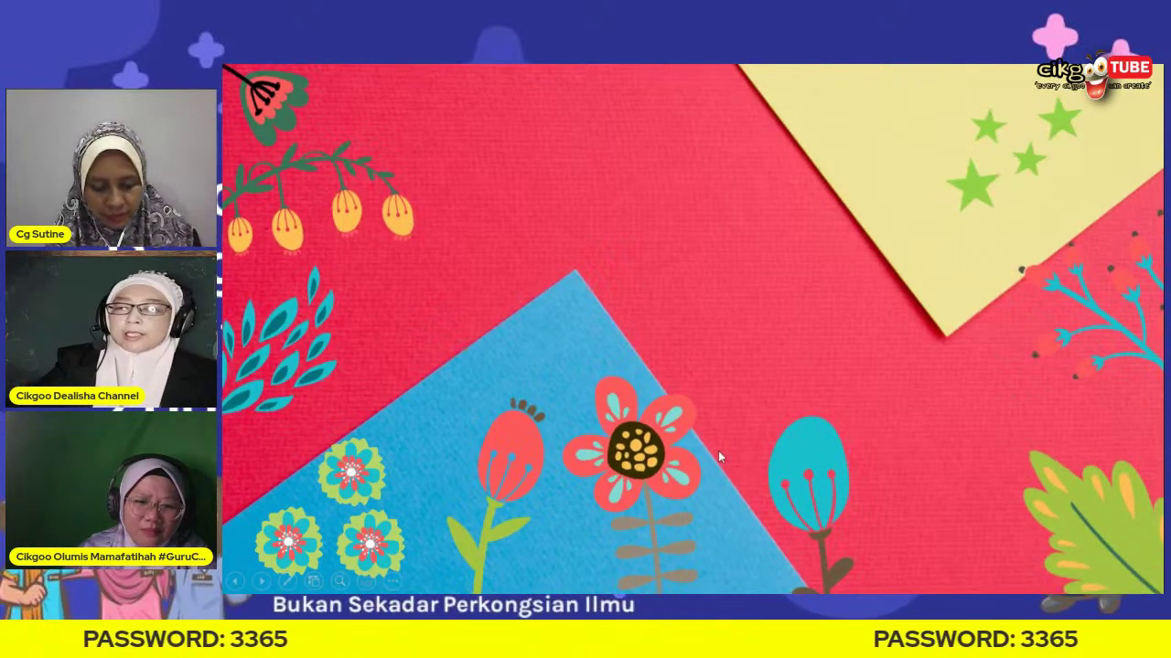
pyautogui.press('Escape')
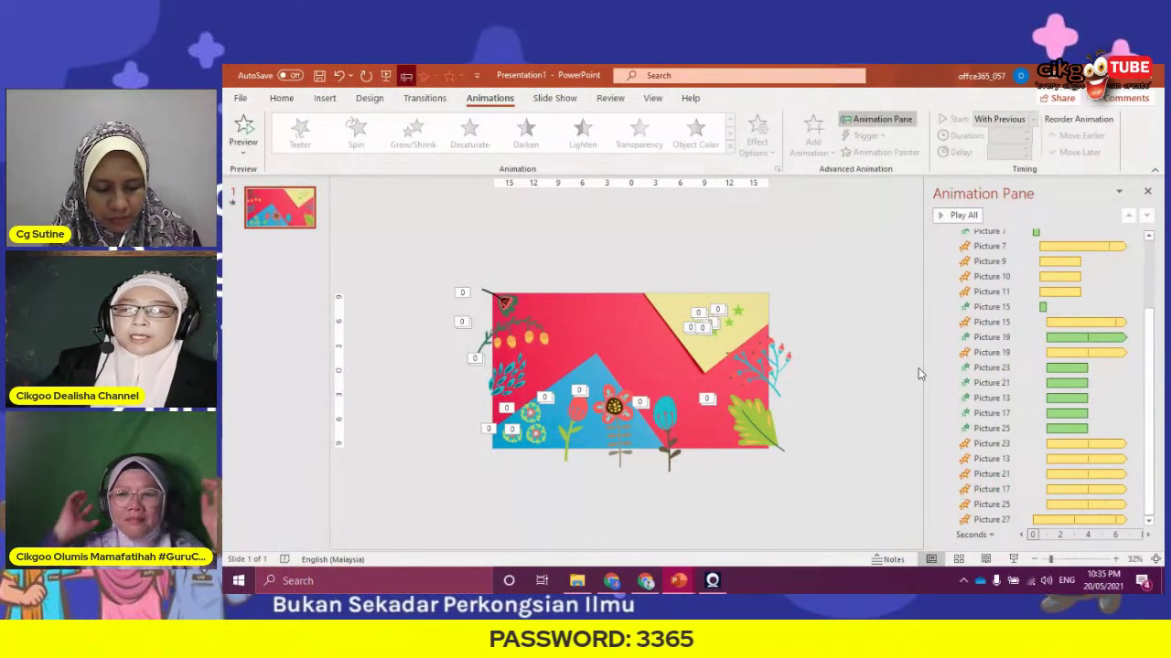
pyautogui.click(621, 440)
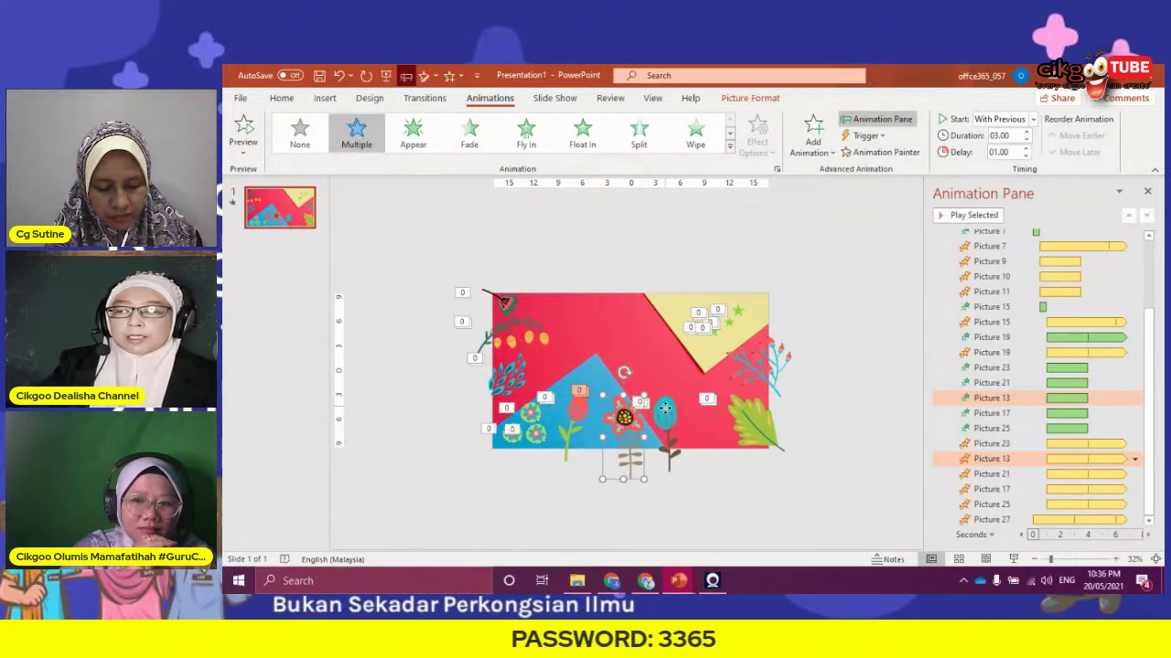
# Nudge the stemmed flower and the red flower into slightly new positions
pyautogui.moveTo(675, 416); pyautogui.dragTo(689, 435)
pyautogui.click(578, 412)
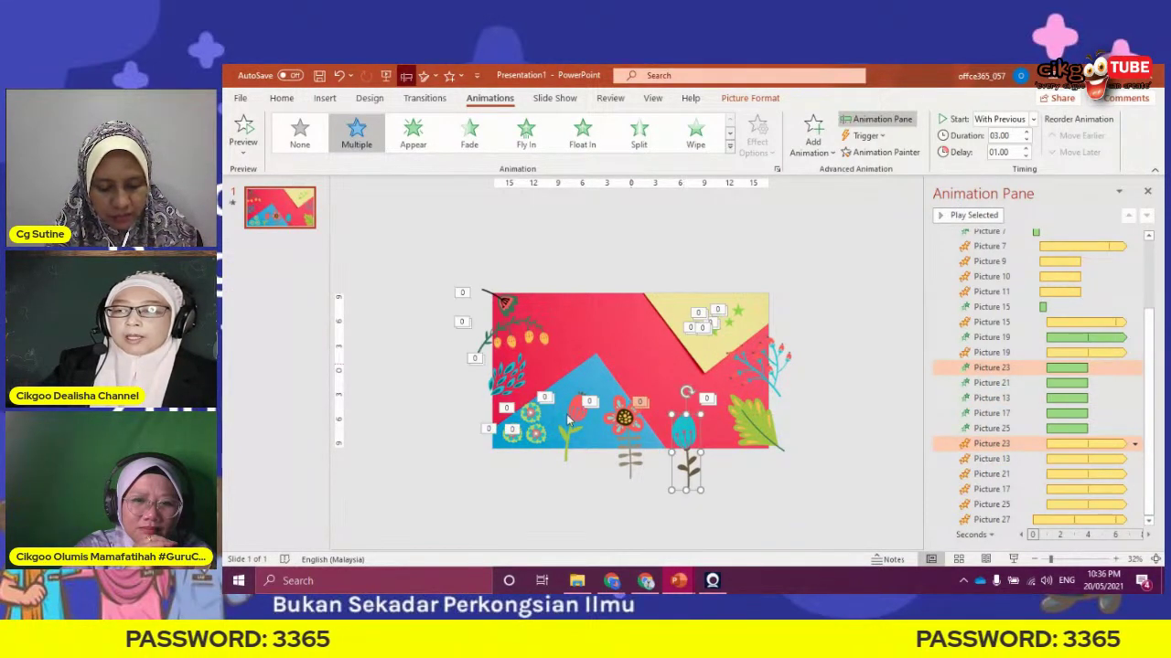
pyautogui.moveTo(578, 414); pyautogui.dragTo(567, 435)
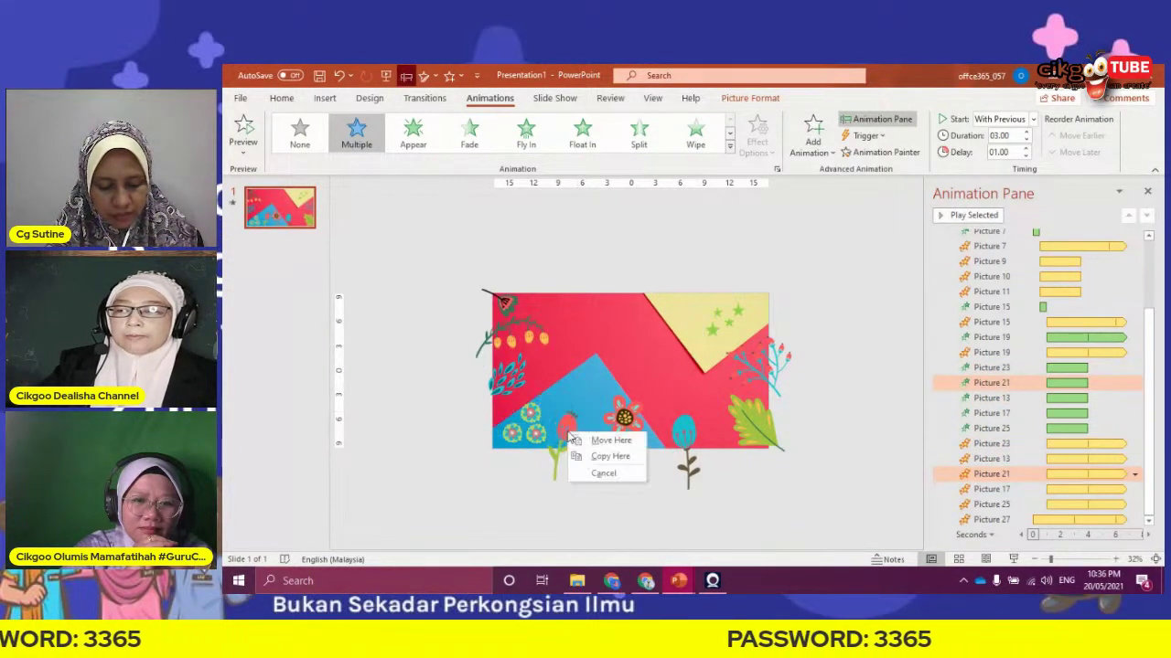
pyautogui.click(528, 418)
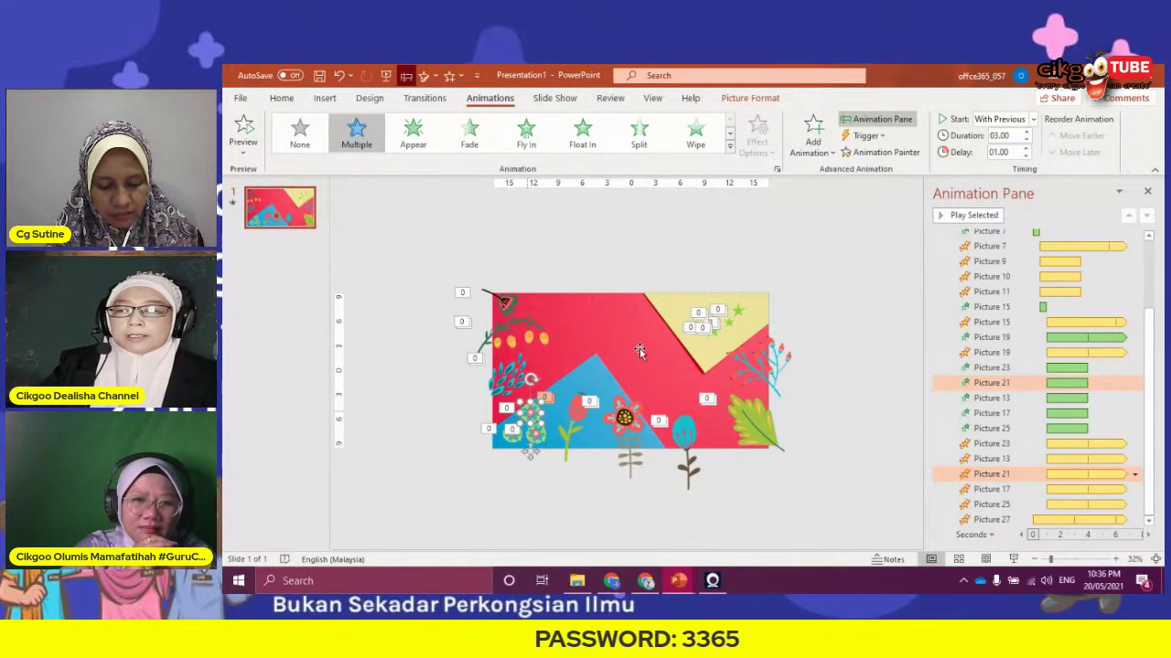
pyautogui.click(746, 417)
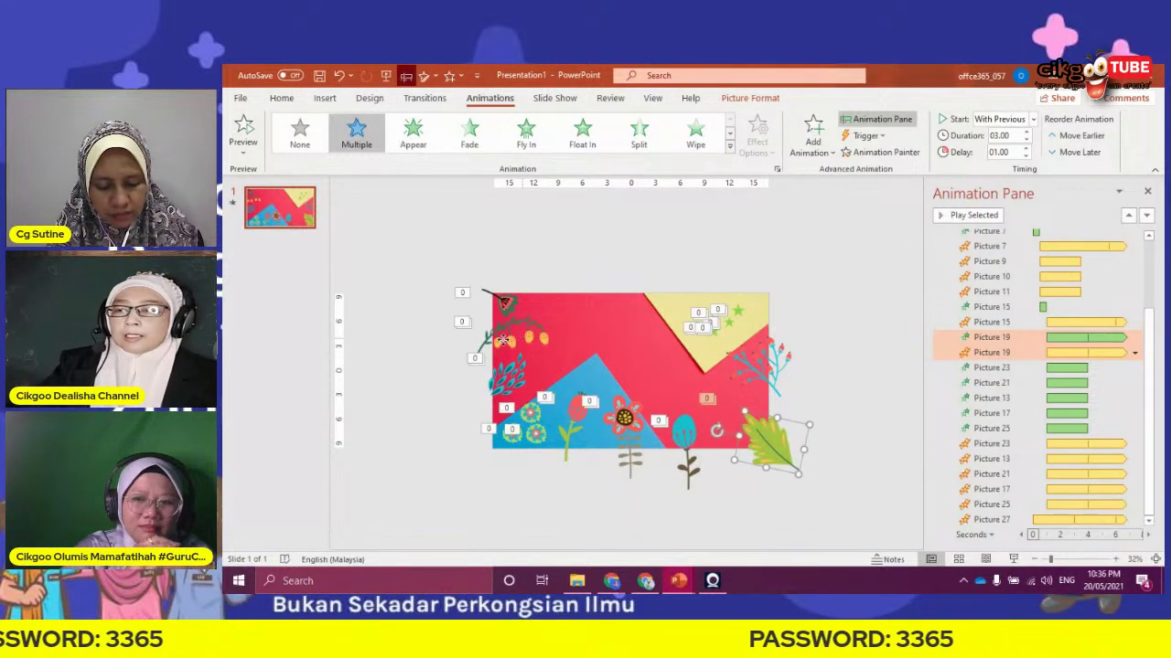
# Shift the hanging branch and move the blue leafy cluster further left and down
pyautogui.click(488, 345)
pyautogui.moveTo(488, 345); pyautogui.dragTo(511, 378)
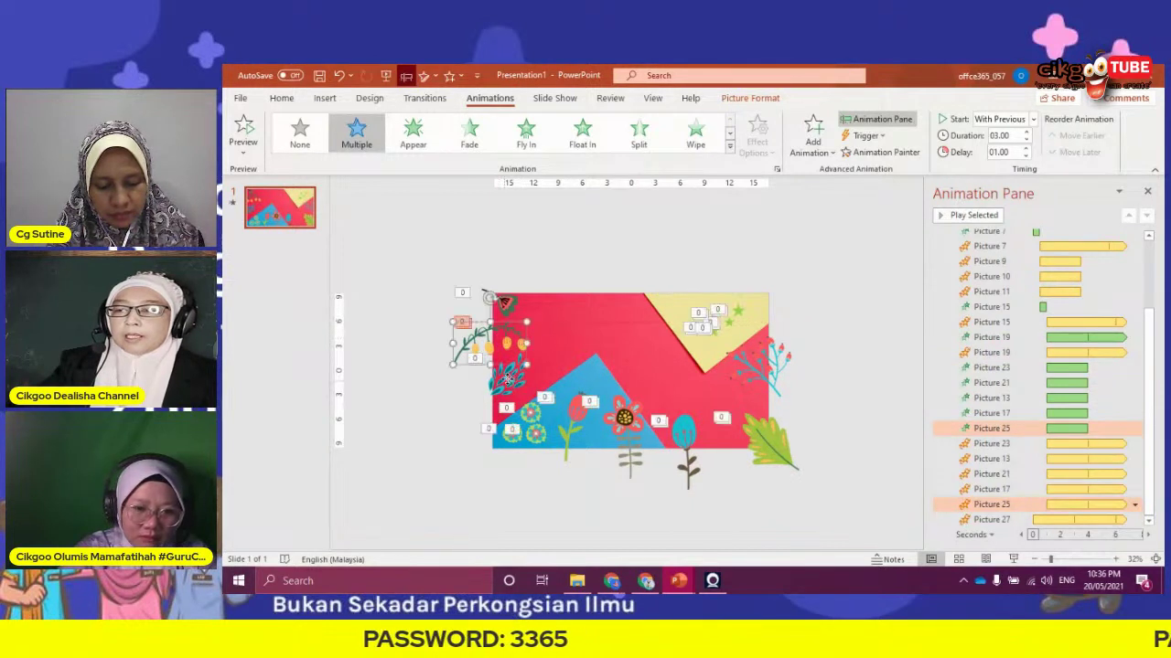
pyautogui.click(507, 379)
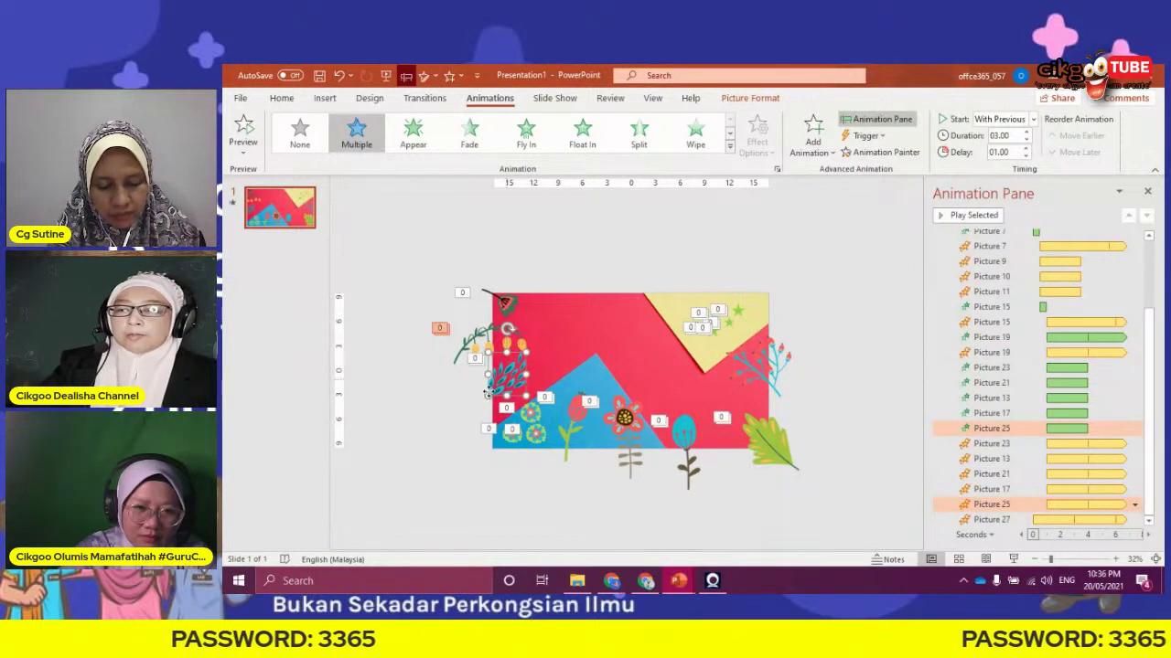
pyautogui.moveTo(489, 393); pyautogui.dragTo(466, 407)
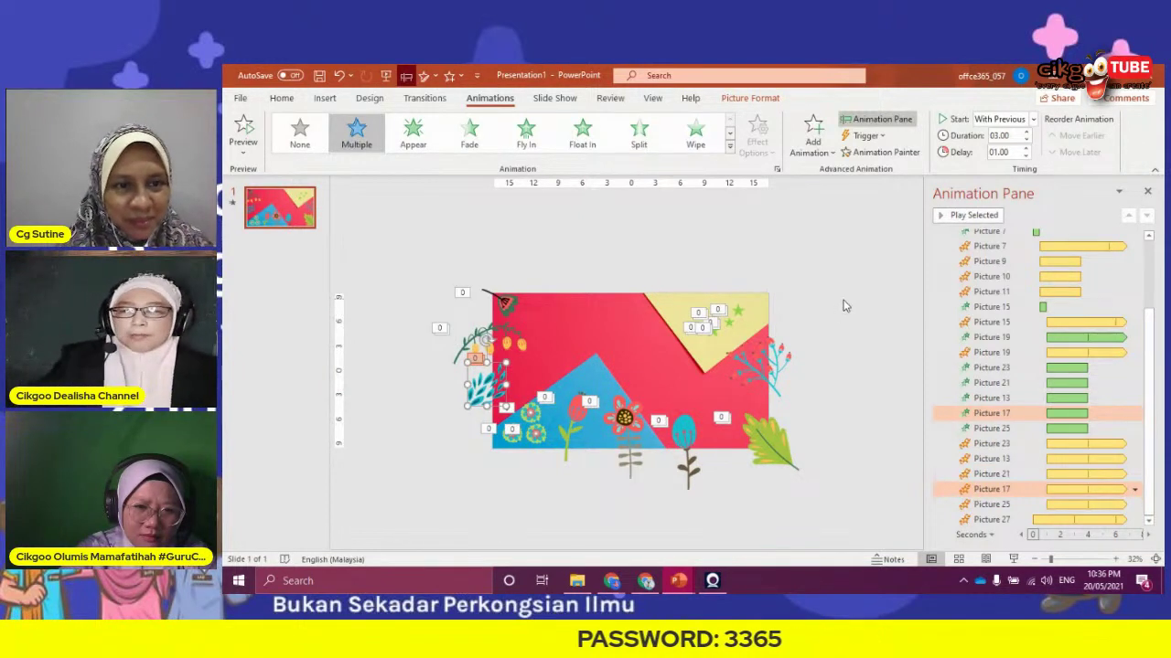
pyautogui.click(844, 307)
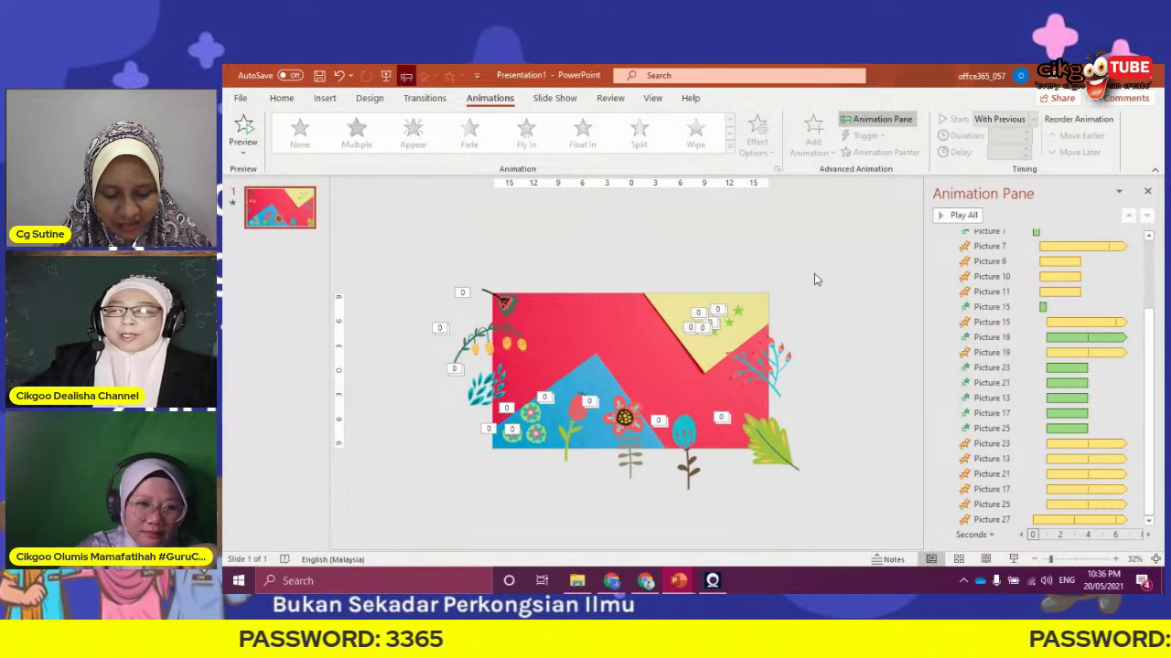
pyautogui.click(574, 414)
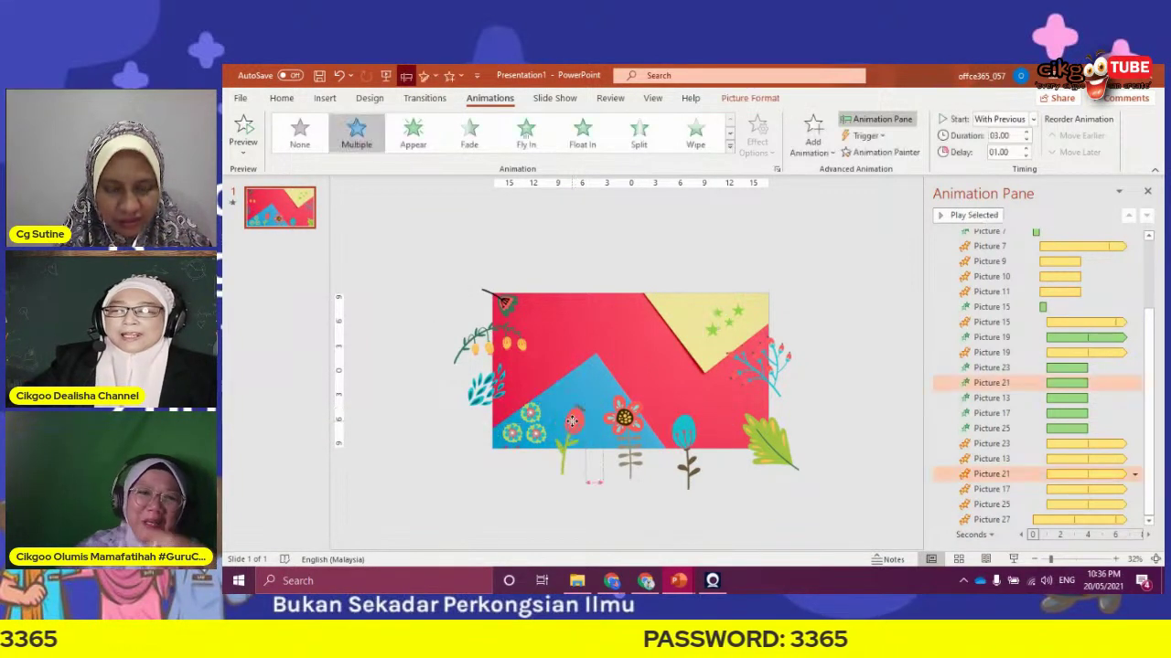
pyautogui.click(834, 296)
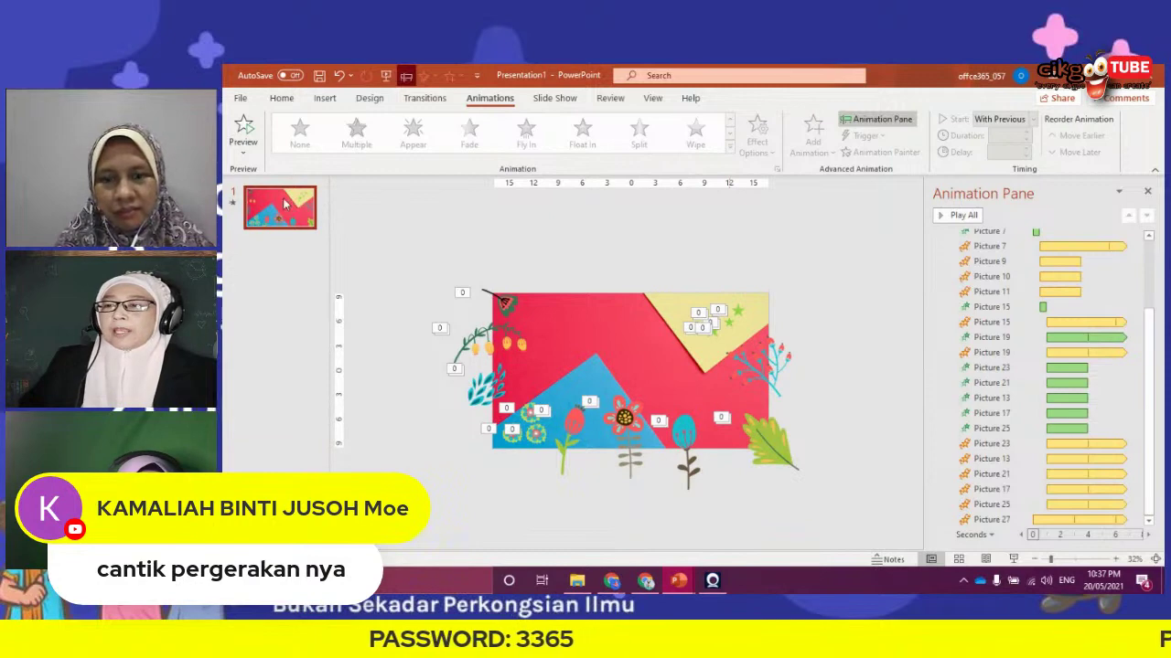
# Duplicate the floral slide and add a third slide with New Slide
pyautogui.click(282, 100)
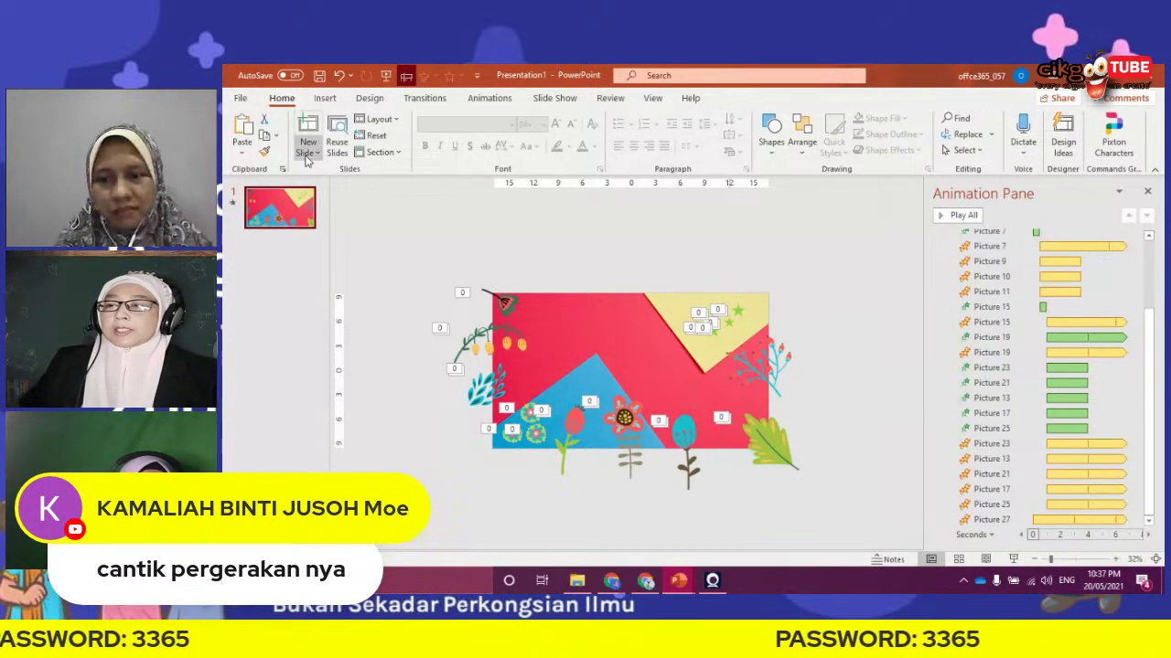
pyautogui.click(308, 147)
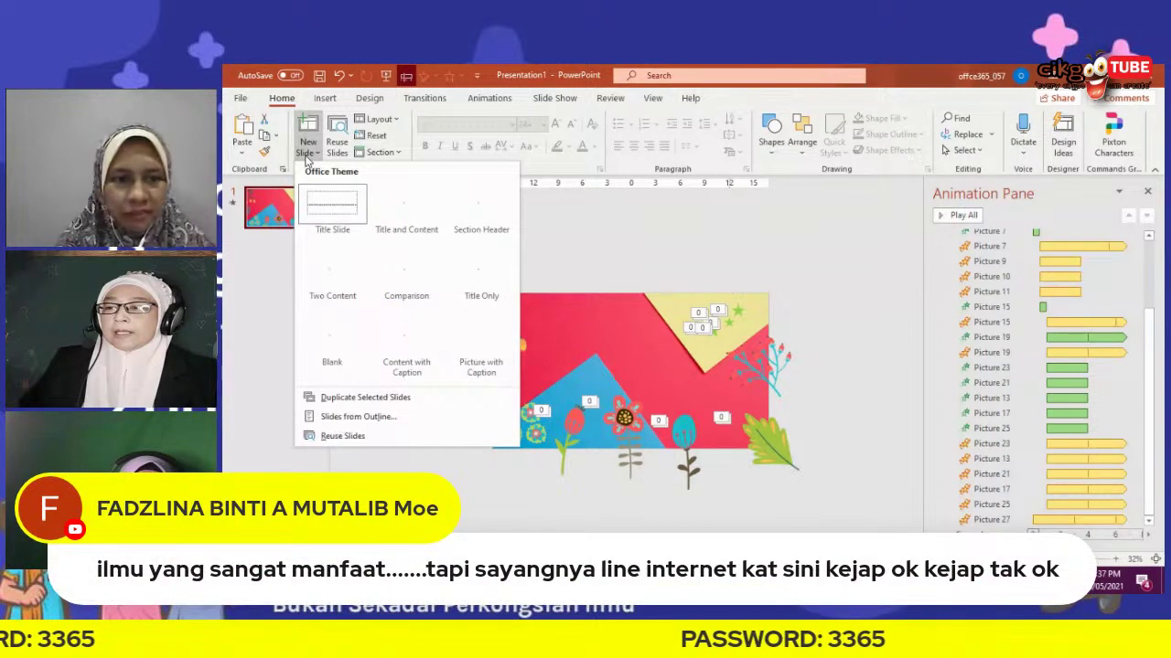
pyautogui.click(335, 400)
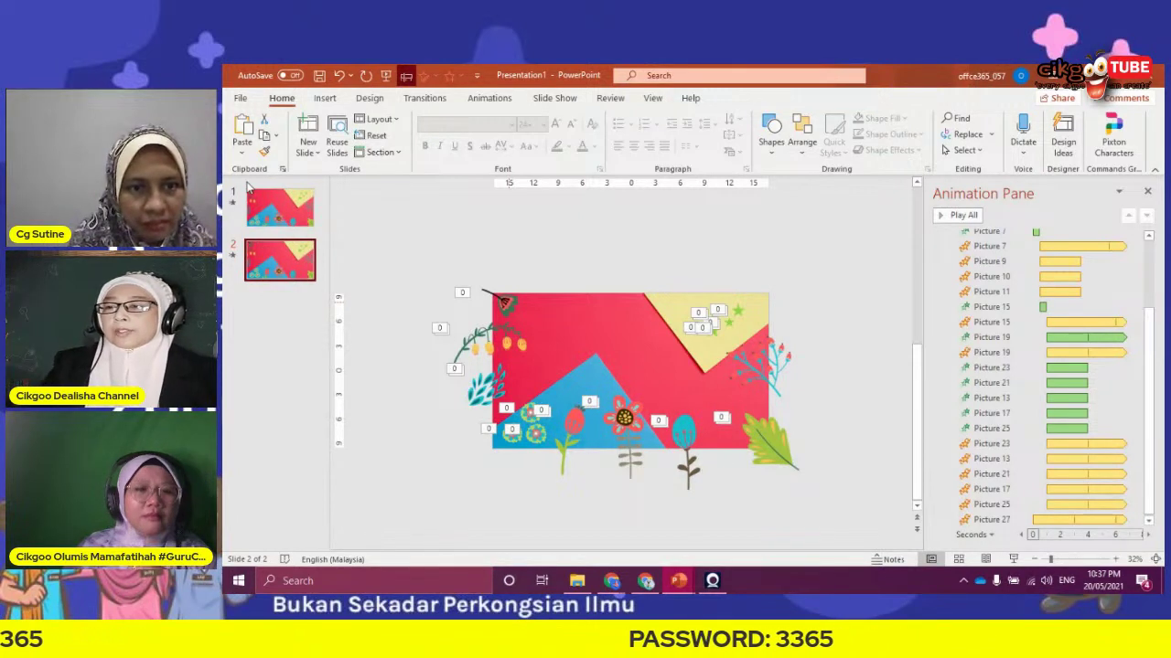
pyautogui.click(312, 156)
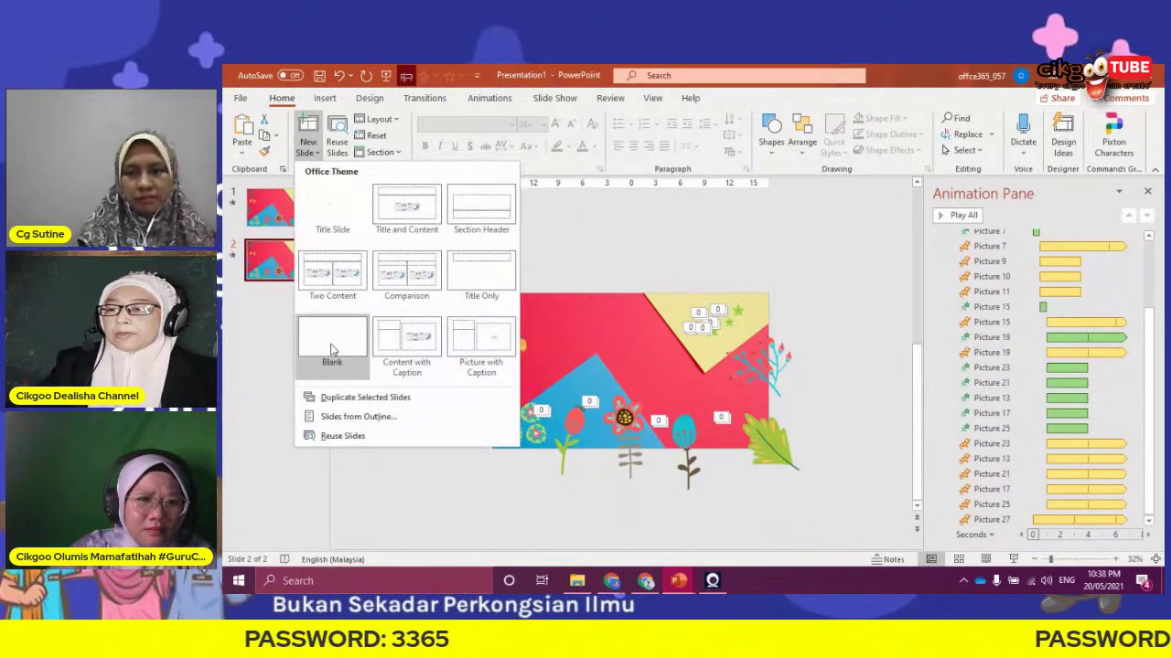
pyautogui.click(358, 400)
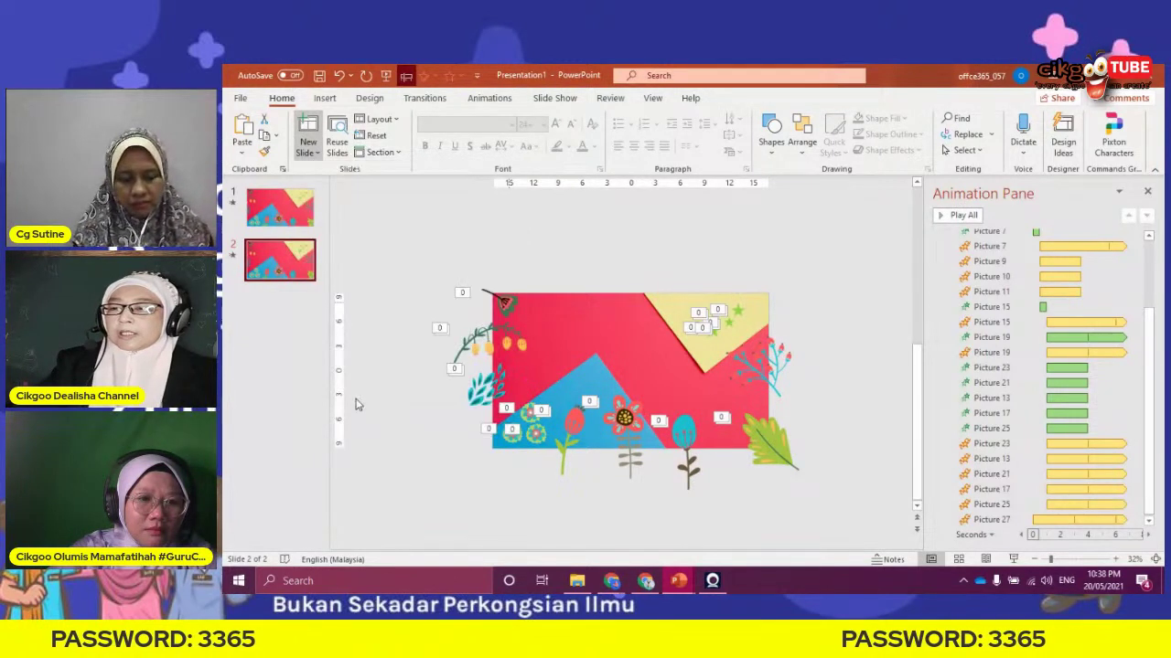
# Paste three more slides to reach six, close the Animation Pane, and zoom to 84%
pyautogui.click(287, 211)
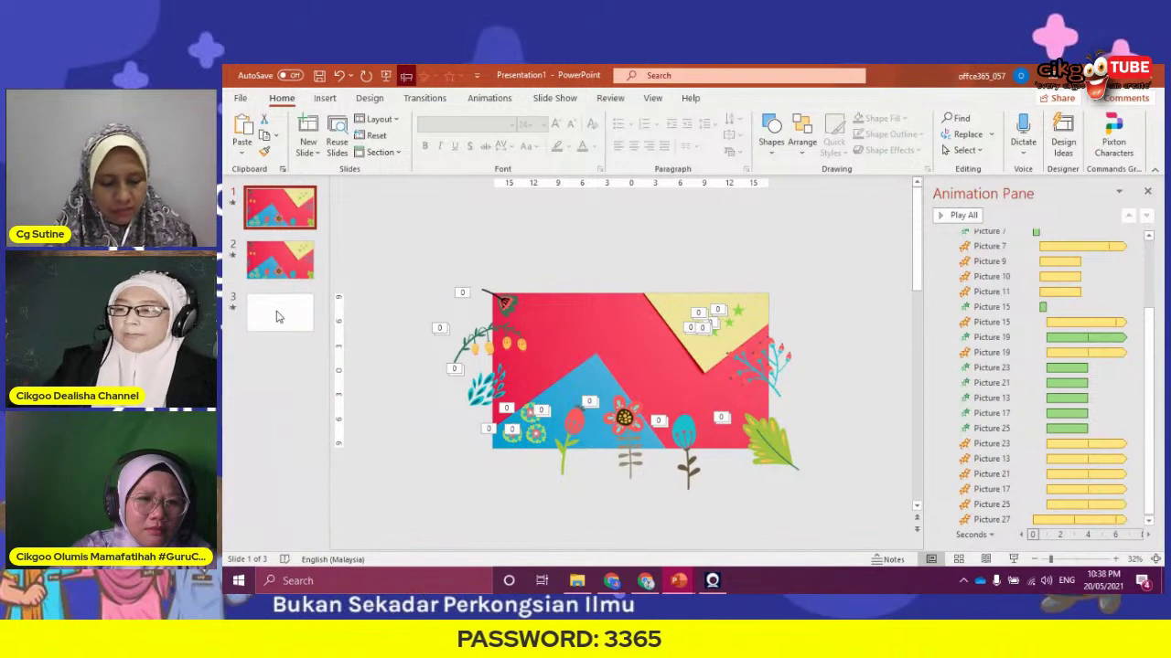
pyautogui.click(290, 216)
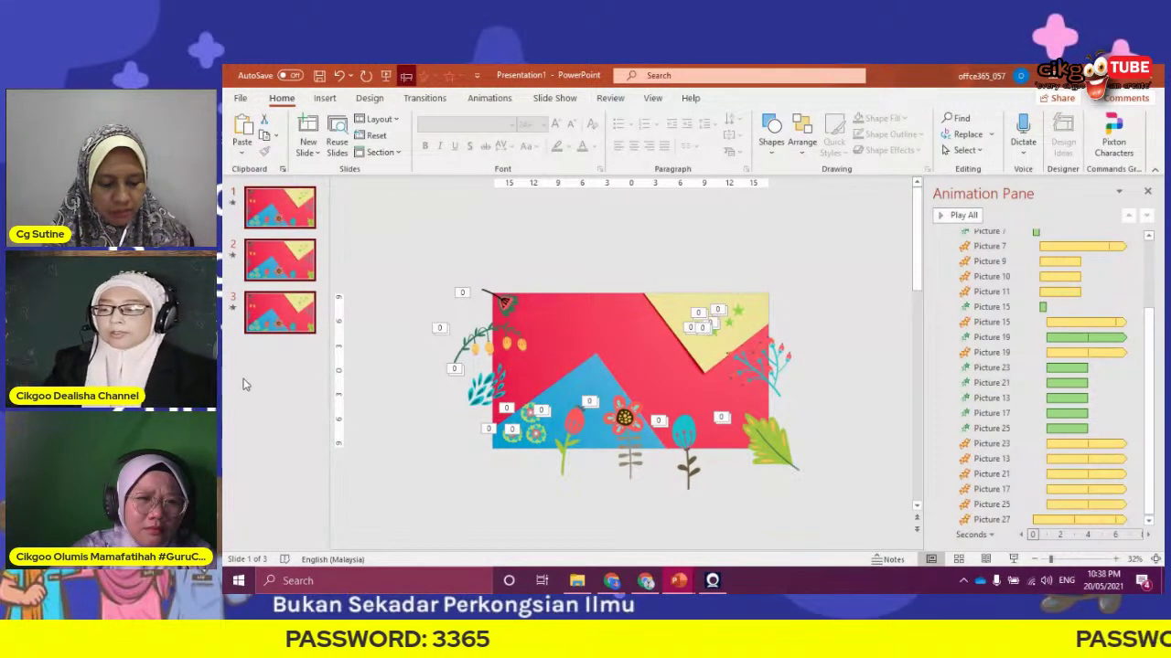
pyautogui.hotkey('ctrl', 'v')
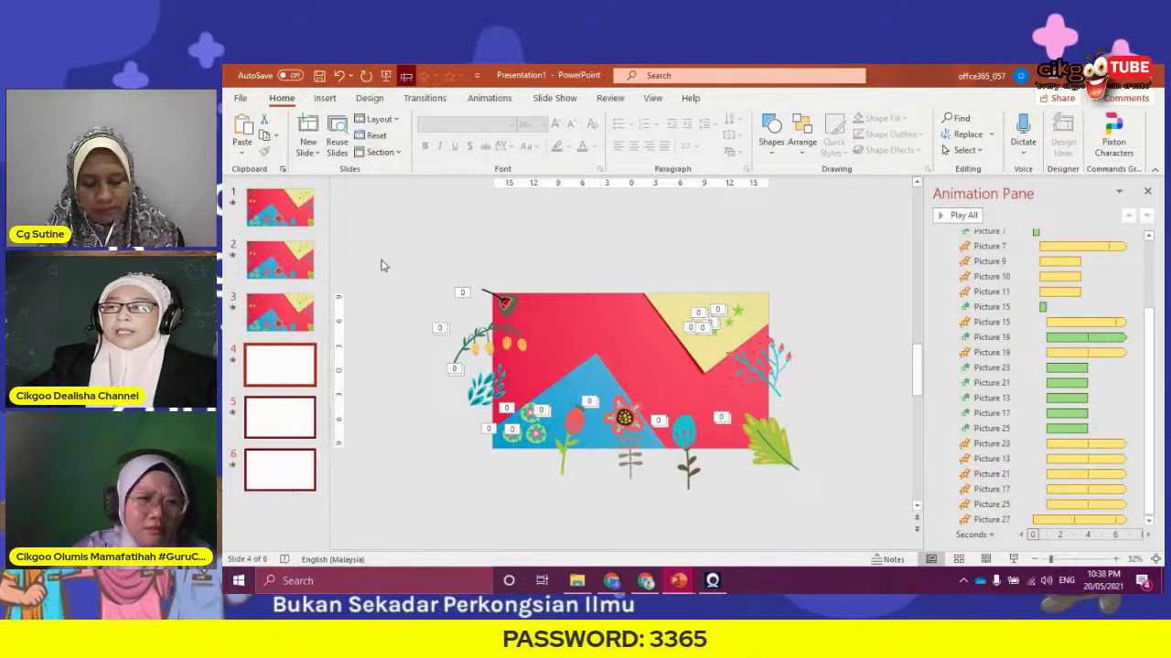
pyautogui.click(433, 269)
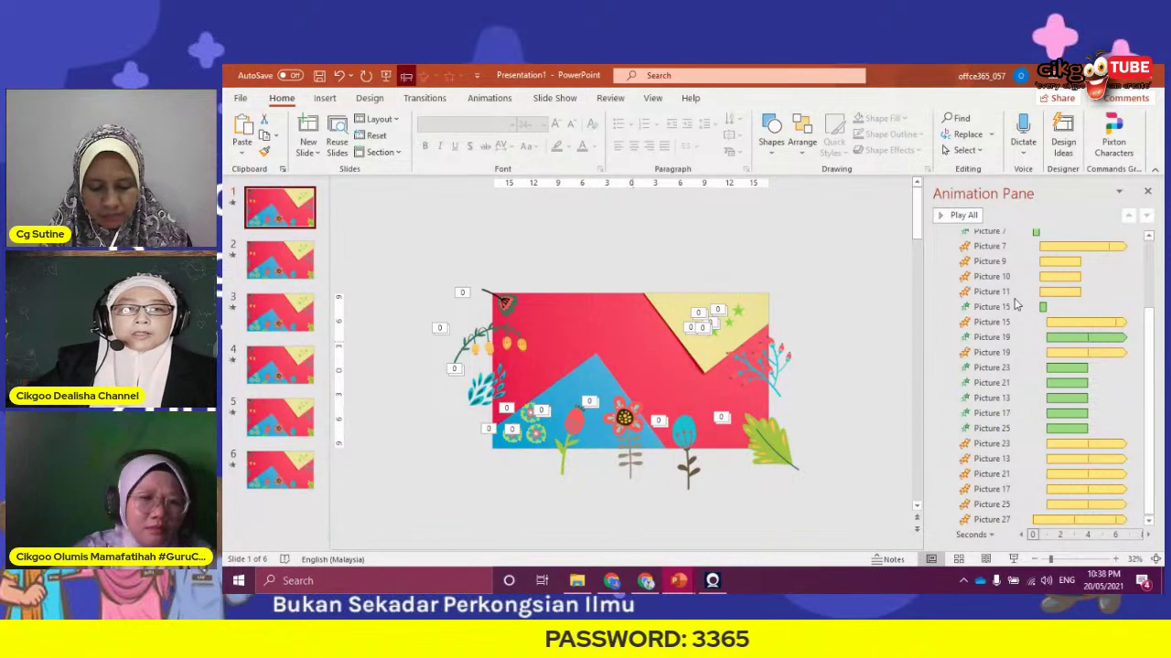
pyautogui.click(1150, 192)
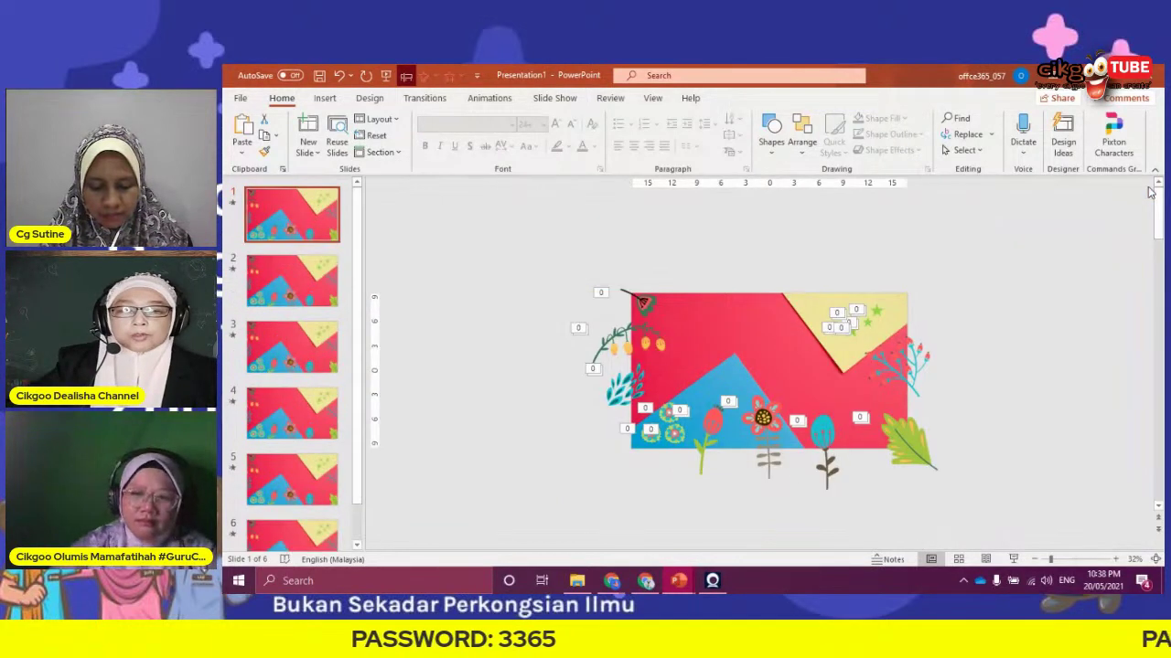
pyautogui.click(1072, 560)
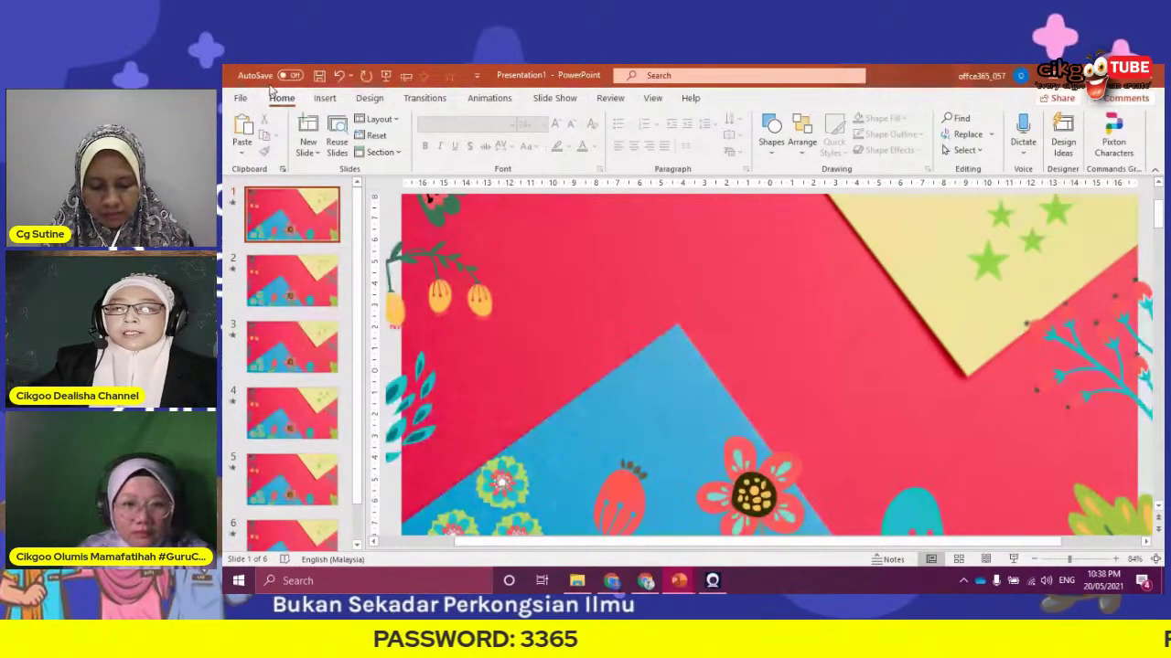
# Draw a text box across the middle of slide 1
pyautogui.click(325, 98)
pyautogui.click(887, 135)
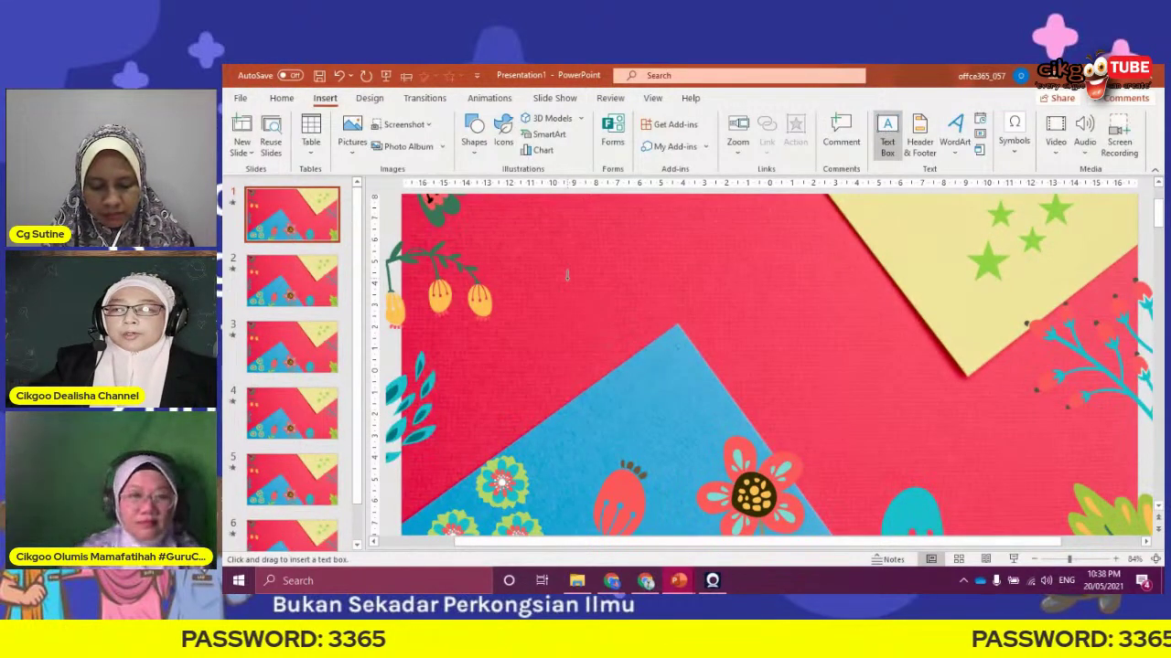
pyautogui.moveTo(568, 305); pyautogui.dragTo(966, 380)
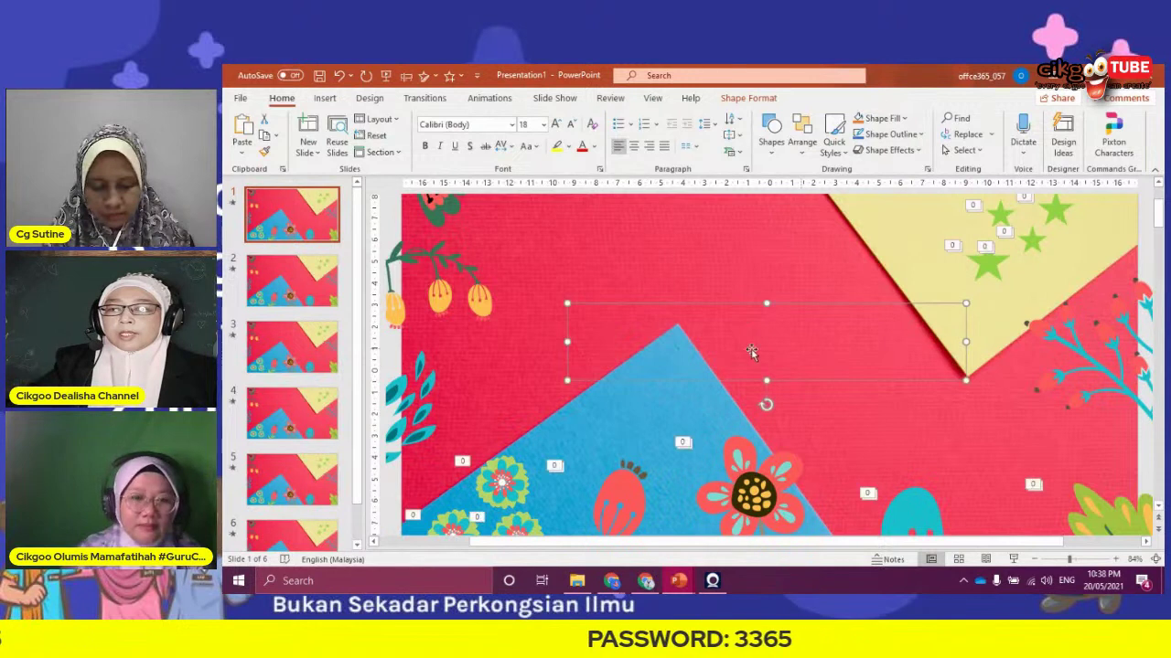
# Centre-align the new text box and set its font to abc-gpk
pyautogui.click(637, 148)
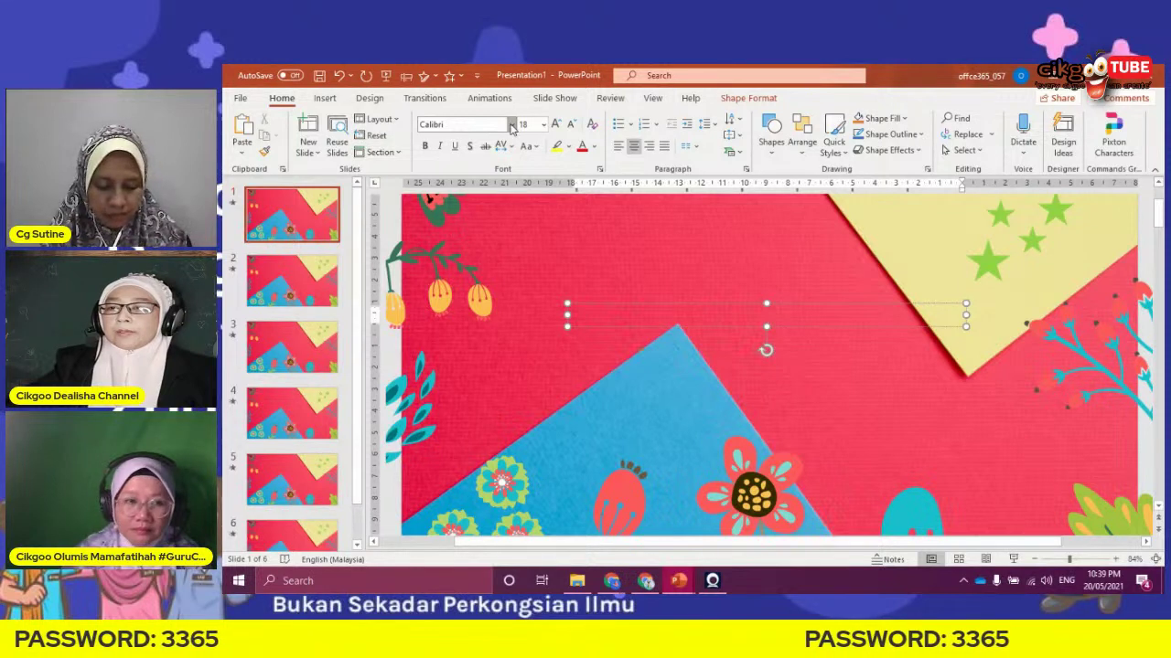
pyautogui.doubleClick(510, 128)
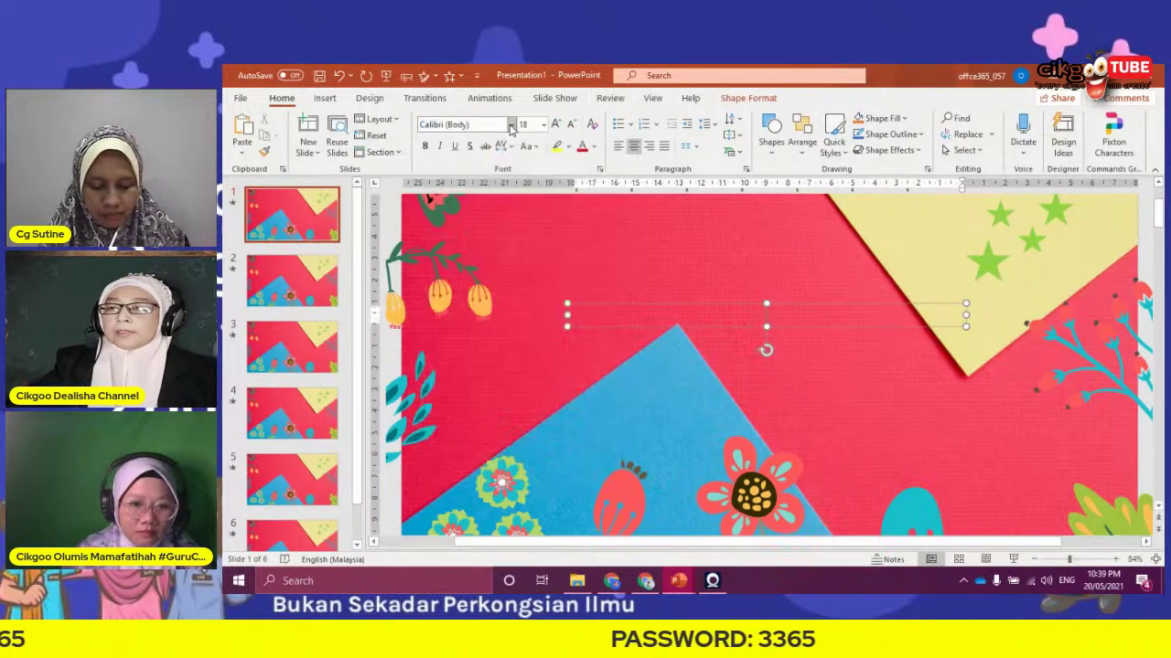
pyautogui.click(511, 128)
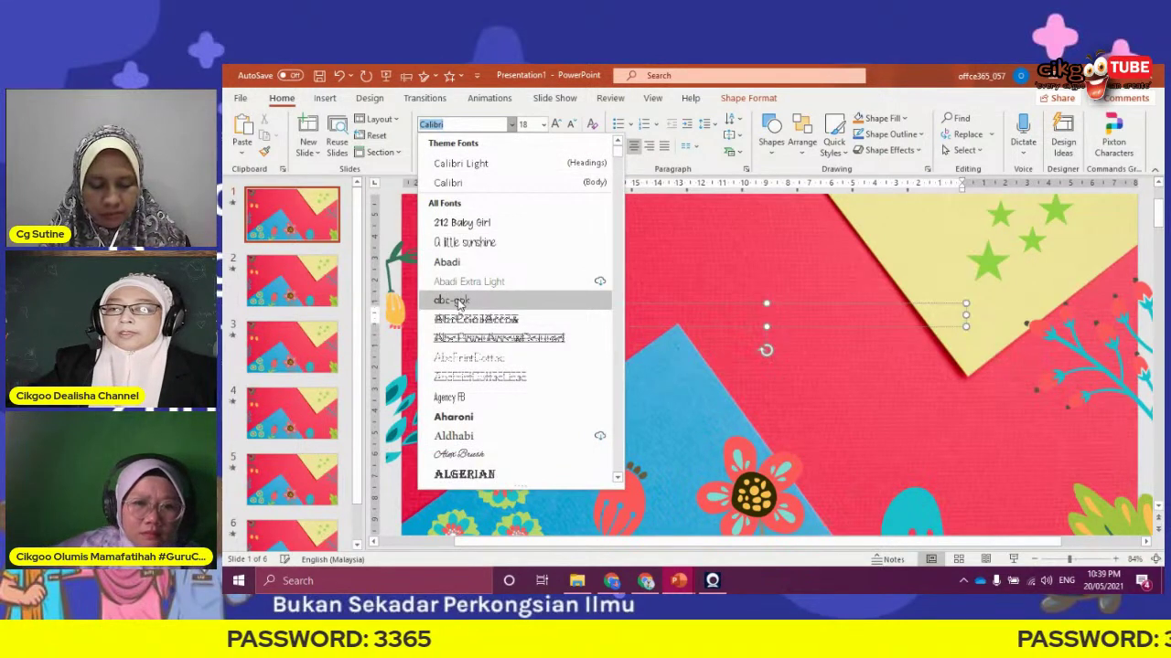
pyautogui.click(458, 302)
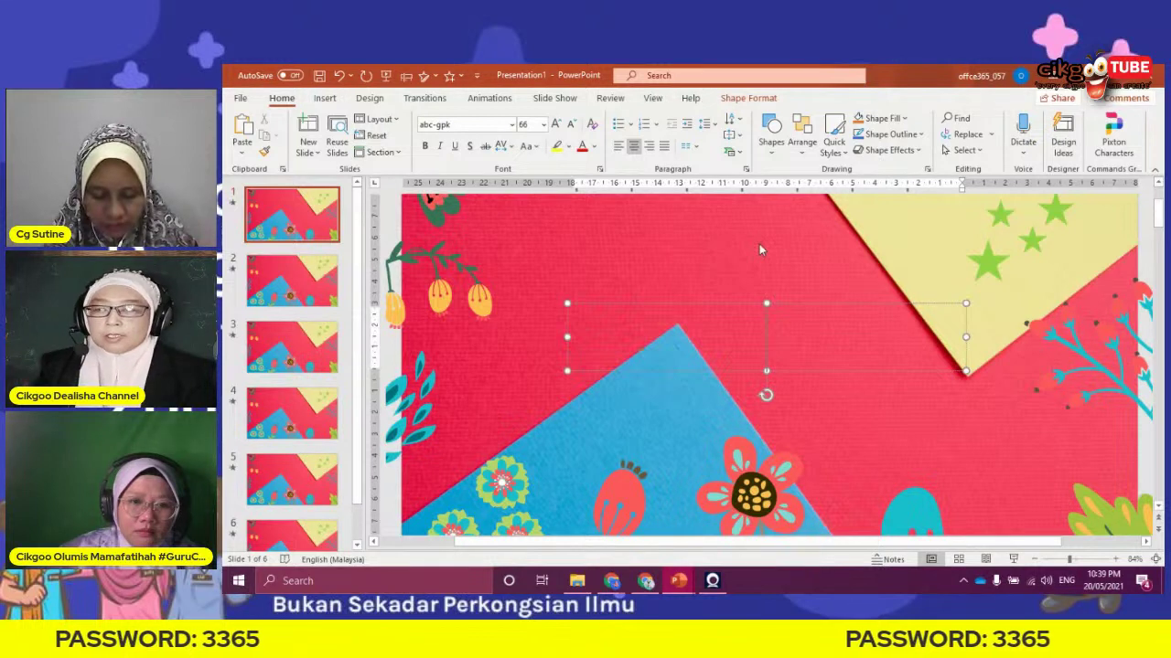
# Type BUK in the text box and rotate the box back to level
pyautogui.write('d')
pyautogui.press('BackSpace')
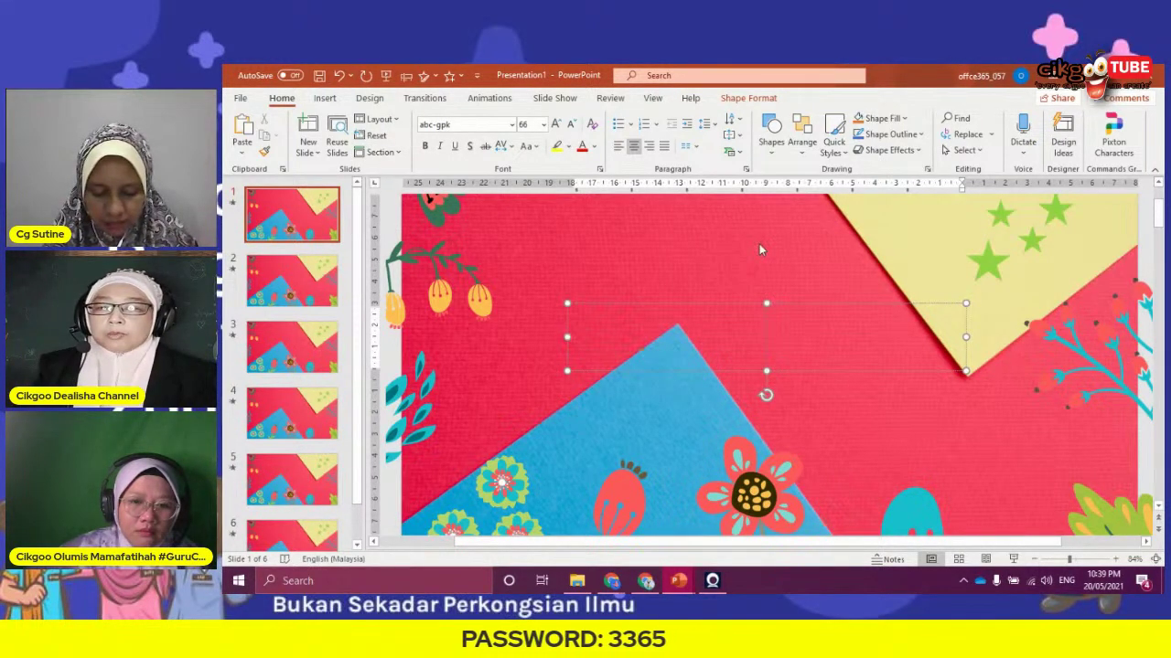
pyautogui.write('BUK')
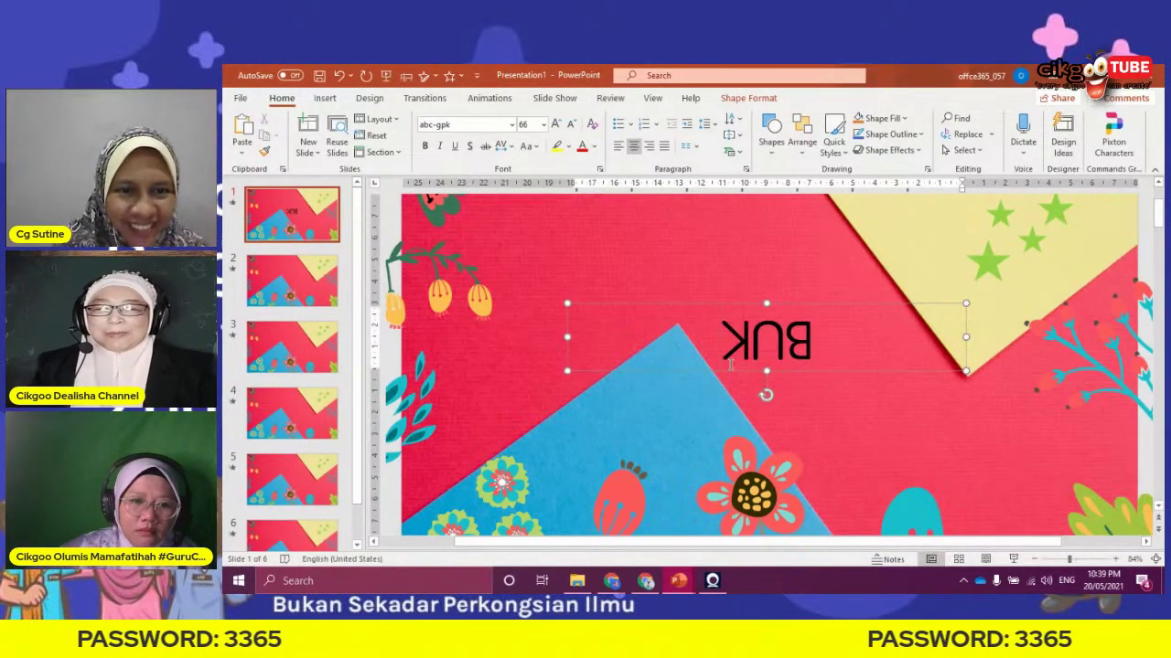
pyautogui.moveTo(765, 395)
pyautogui.mouseDown()
pyautogui.moveTo(763, 298)
pyautogui.moveTo(815, 336)
pyautogui.mouseUp()
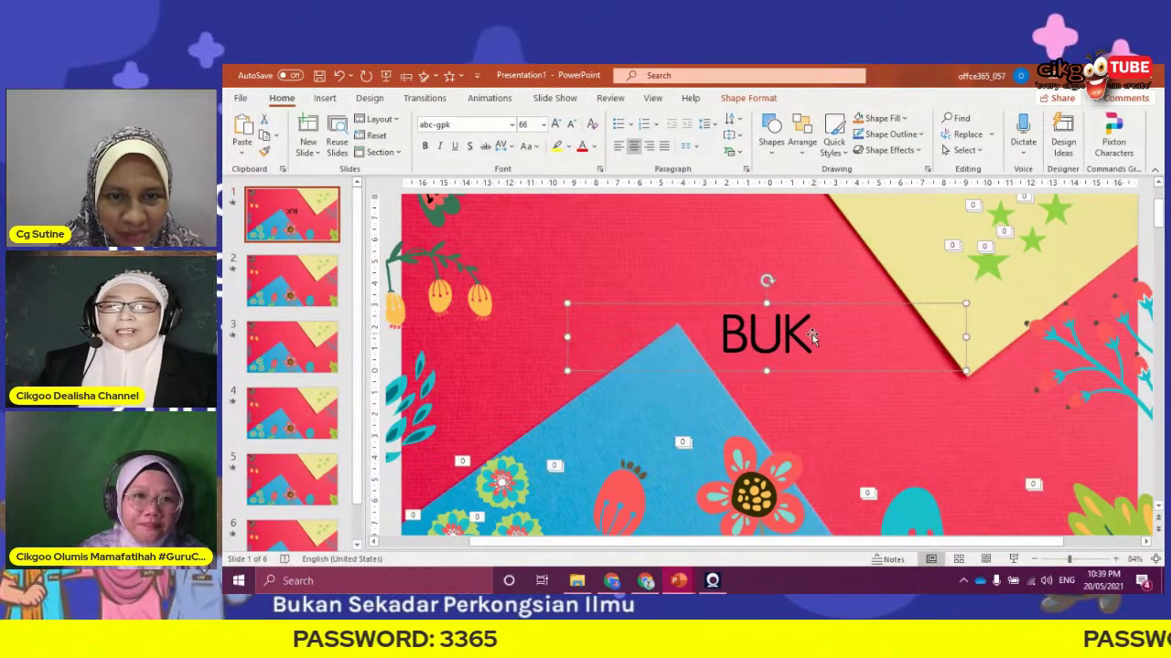
pyautogui.moveTo(767, 281); pyautogui.dragTo(778, 279)
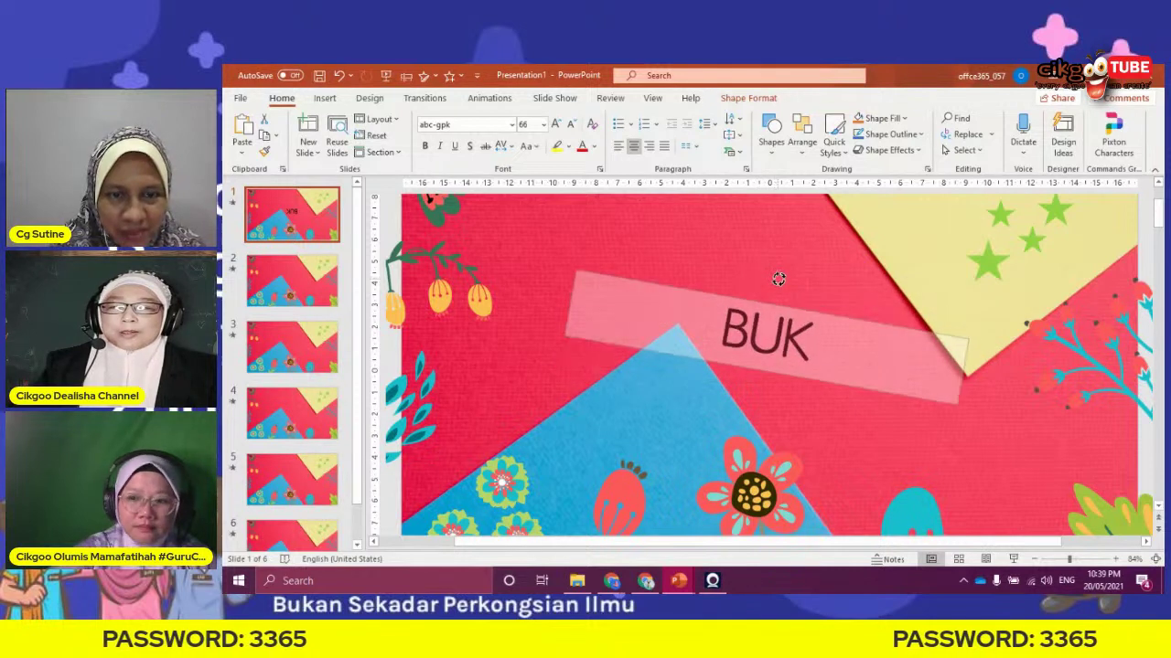
pyautogui.moveTo(779, 279); pyautogui.dragTo(765, 253)
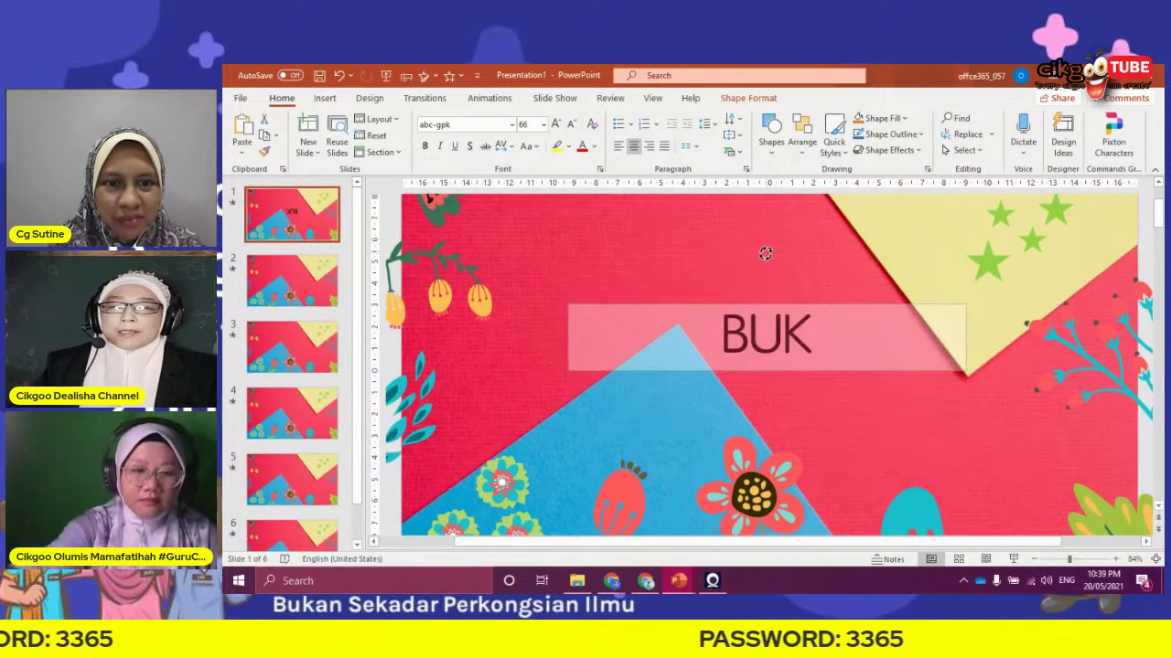
pyautogui.moveTo(807, 329); pyautogui.dragTo(806, 333)
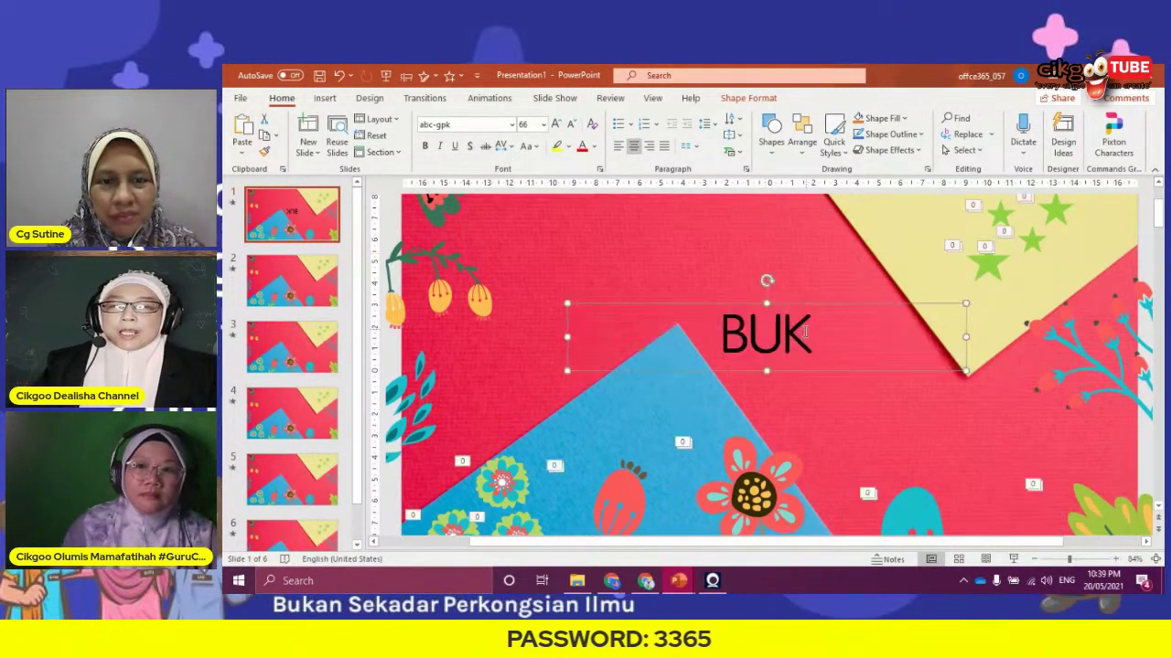
# Complete the title as BUKU and deselect the box
pyautogui.click(810, 335)
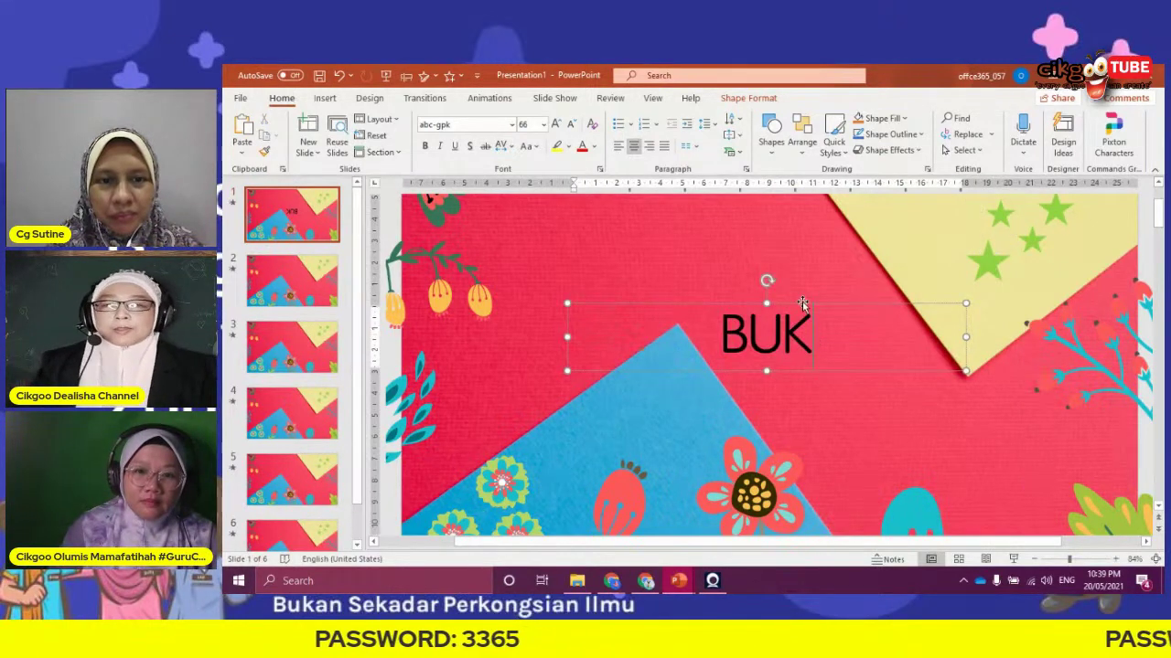
pyautogui.write('U')
pyautogui.click(830, 303)
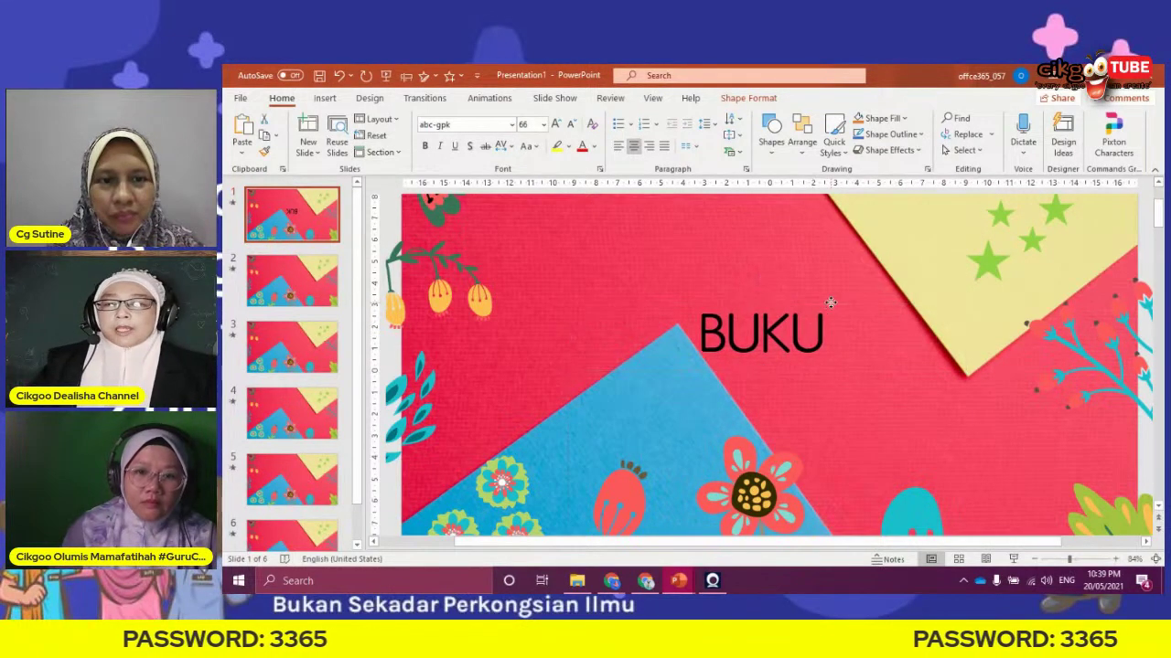
pyautogui.click(629, 300)
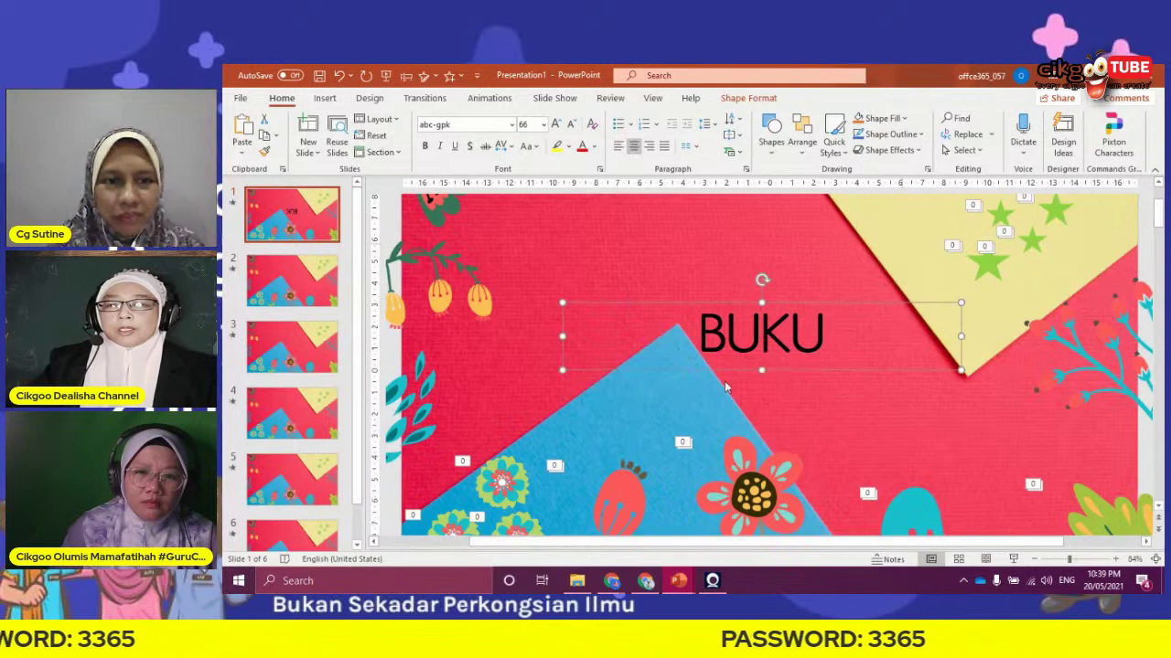
pyautogui.click(833, 419)
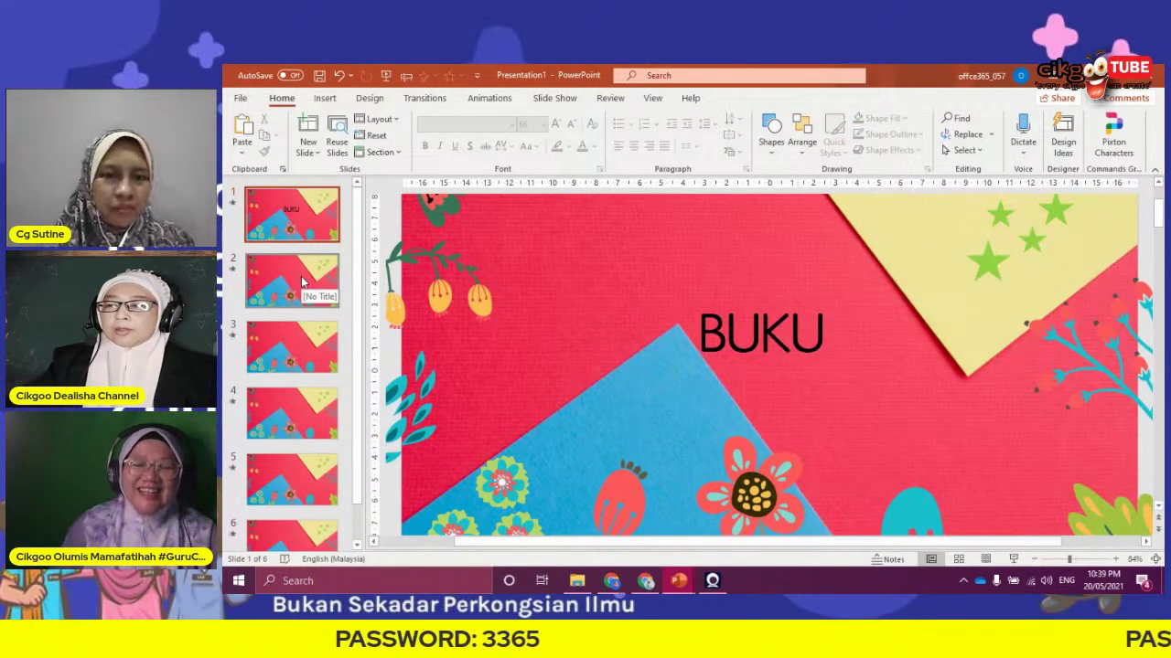
# Copy the BUKU text box from slide 1 and paste it onto slide 2
pyautogui.click(279, 409)
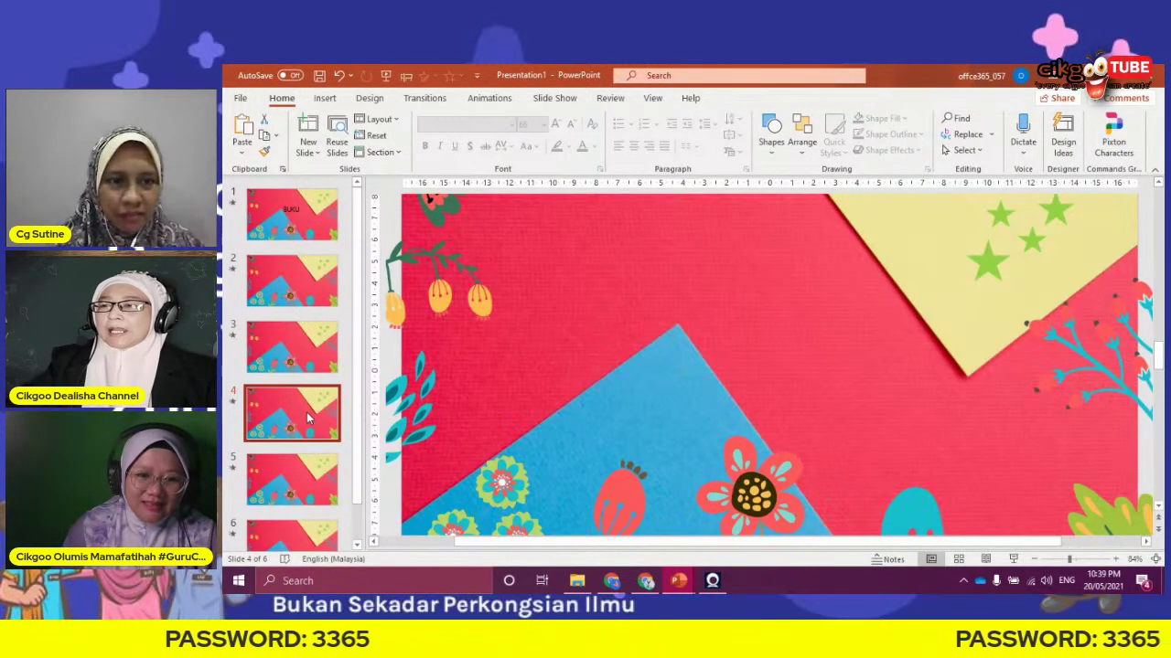
pyautogui.click(280, 287)
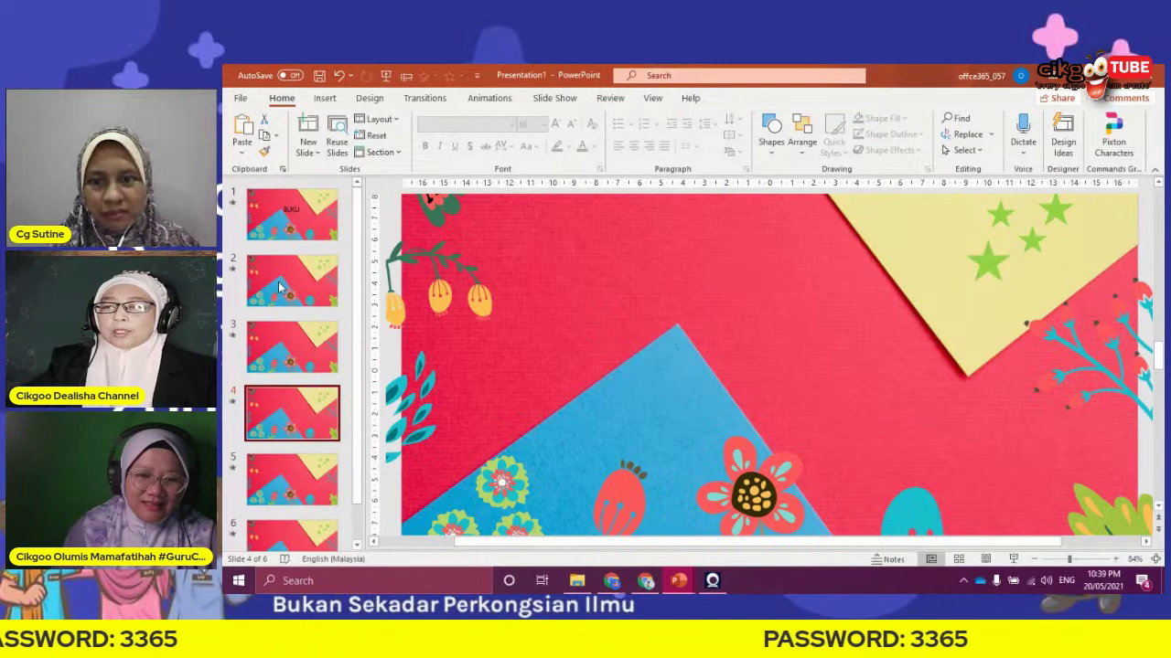
pyautogui.click(292, 215)
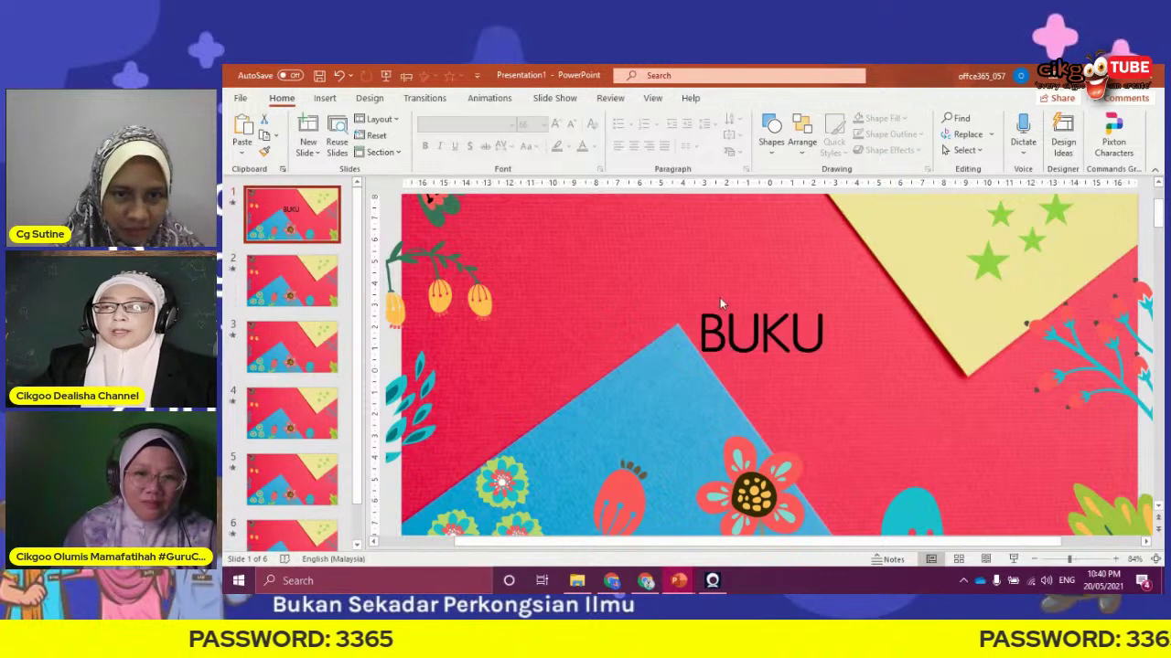
pyautogui.click(736, 302)
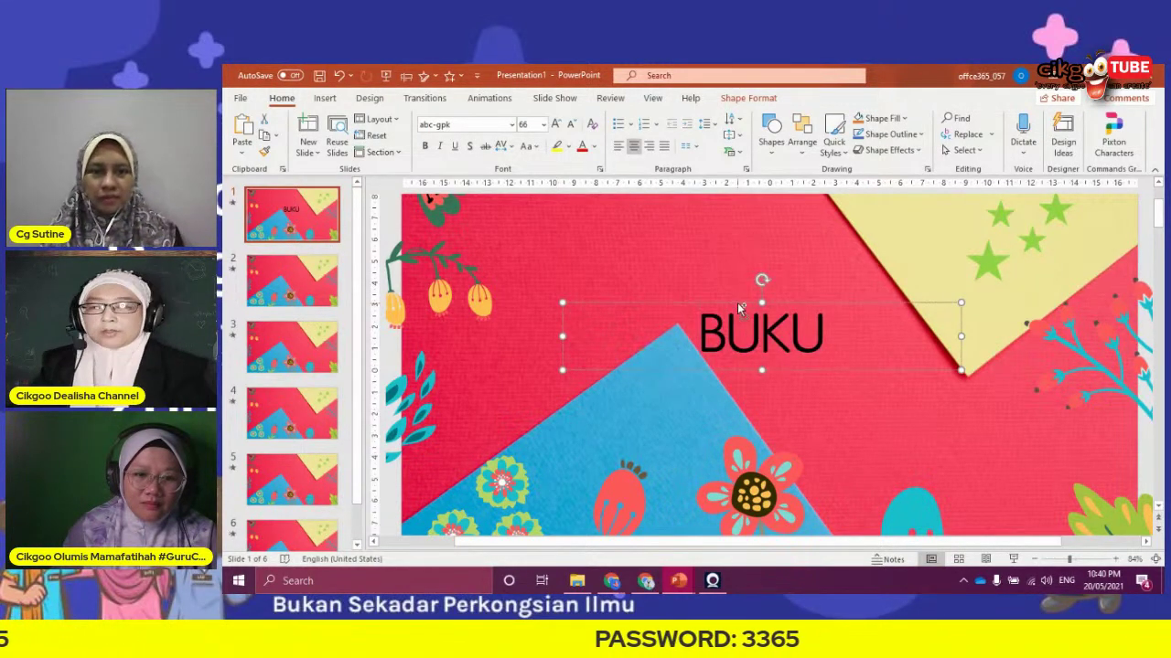
pyautogui.click(305, 293)
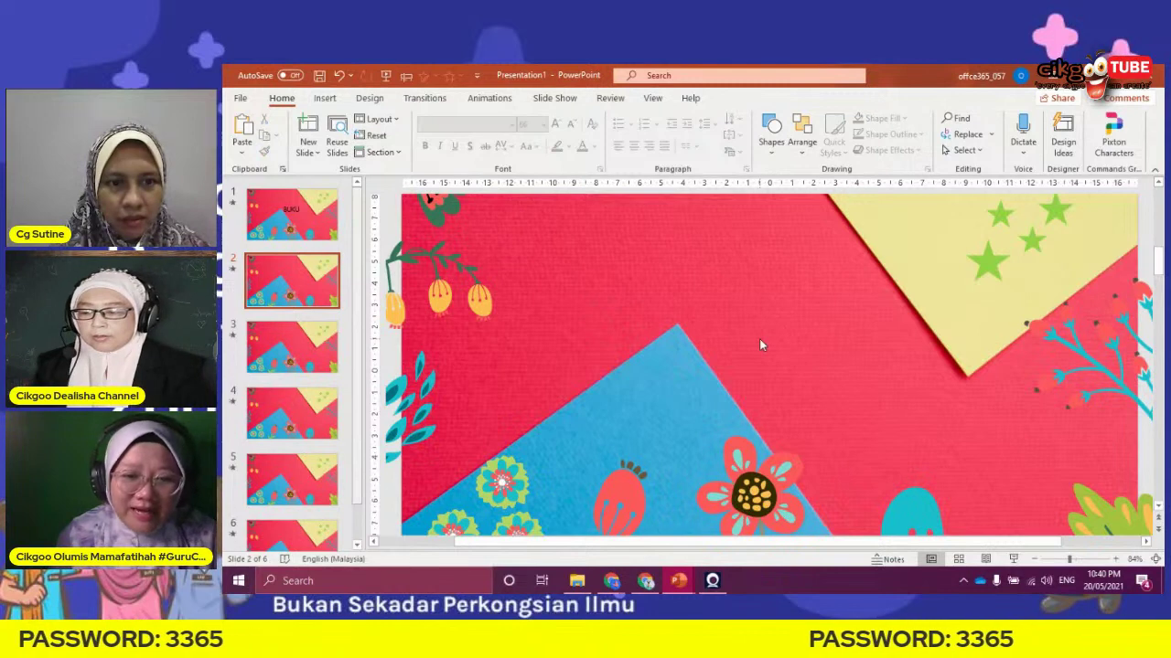
pyautogui.hotkey('ctrl', 'v')
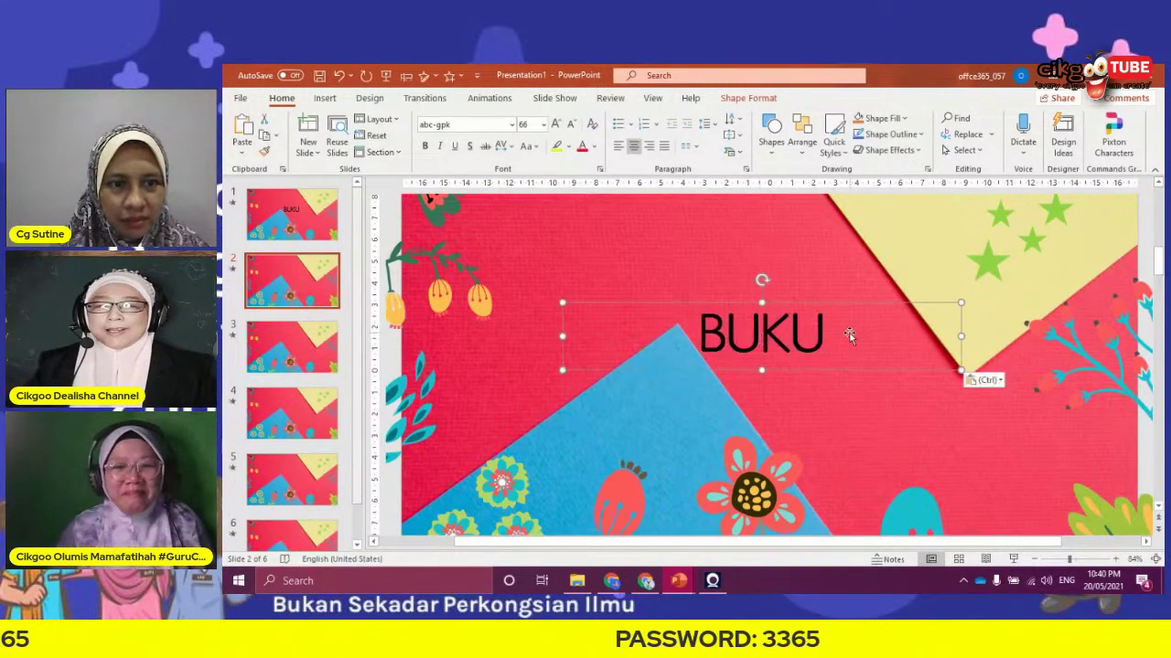
# Replace the pasted text with CINCIN
pyautogui.click(824, 336)
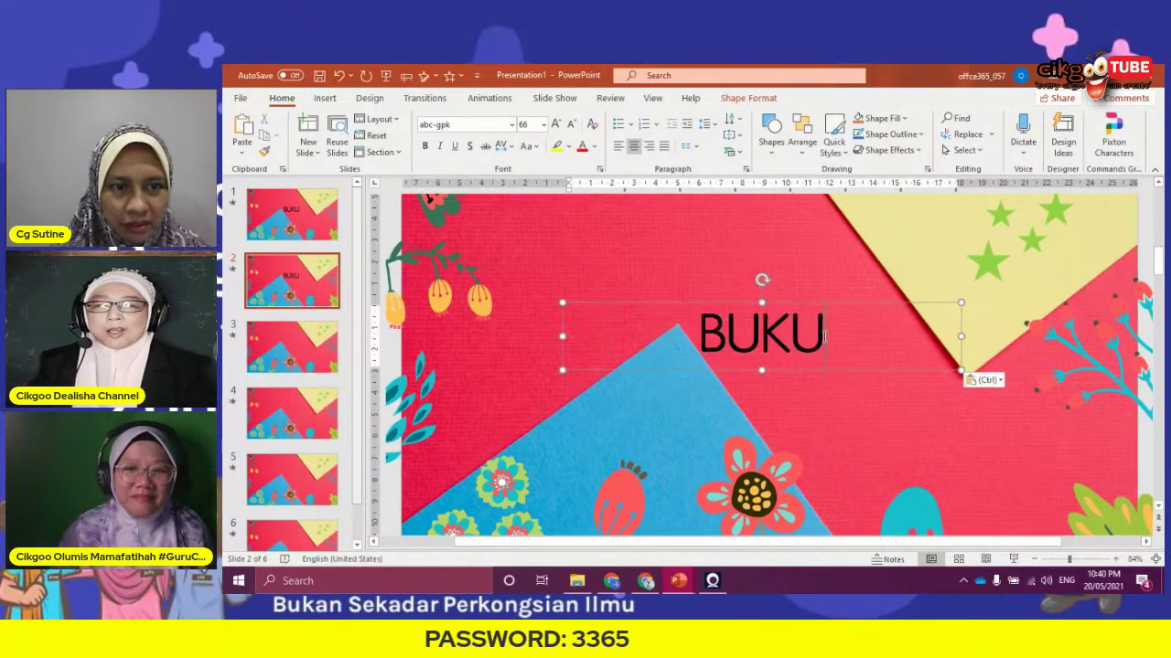
pyautogui.press('BackSpace')
pyautogui.press('BackSpace')
pyautogui.press('BackSpace')
pyautogui.press('BackSpace')
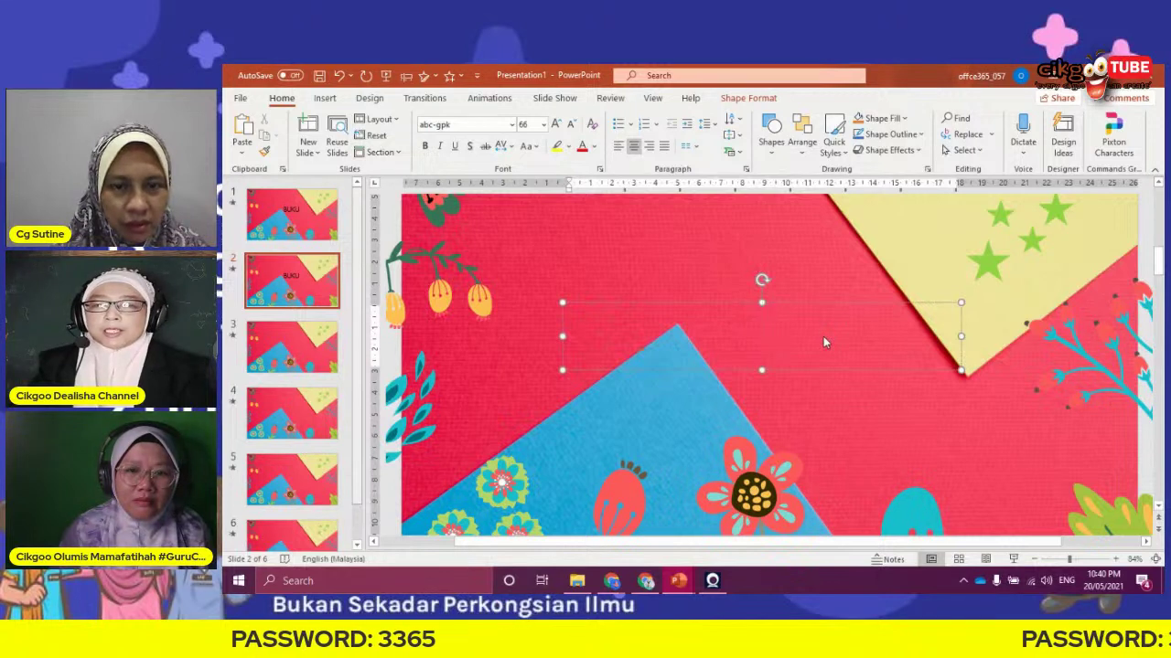
pyautogui.write('CINCIN')
pyautogui.click(315, 370)
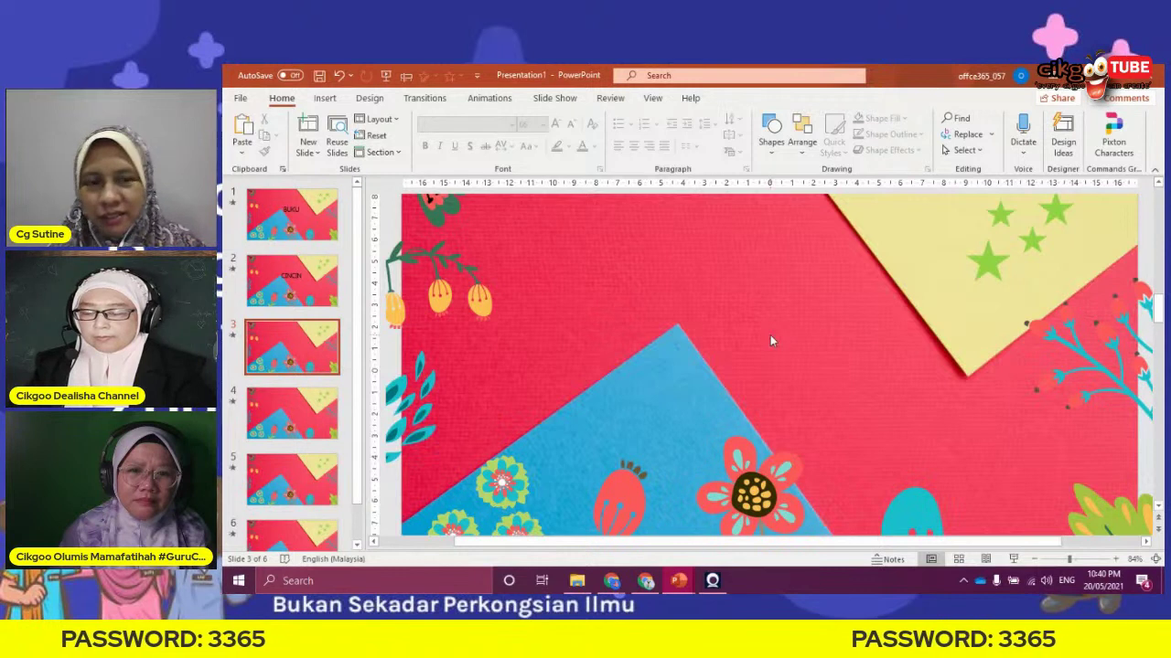
# Paste the title box onto slide 3 and retype it as GELANG
pyautogui.hotkey('ctrl', 'v')
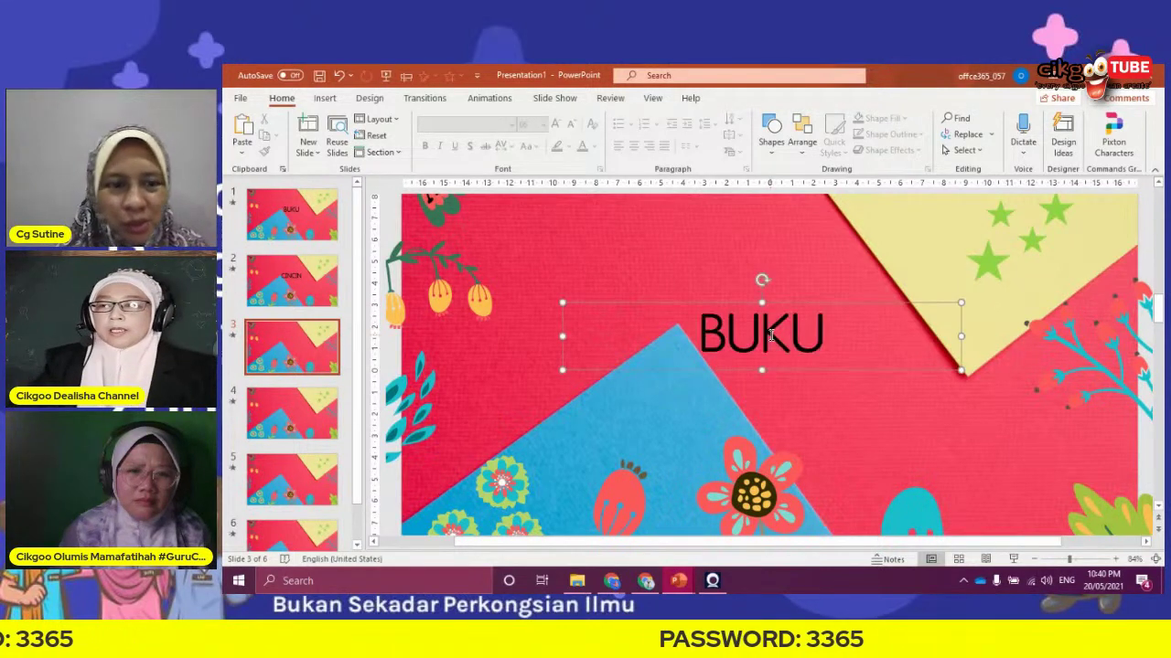
pyautogui.click(823, 336)
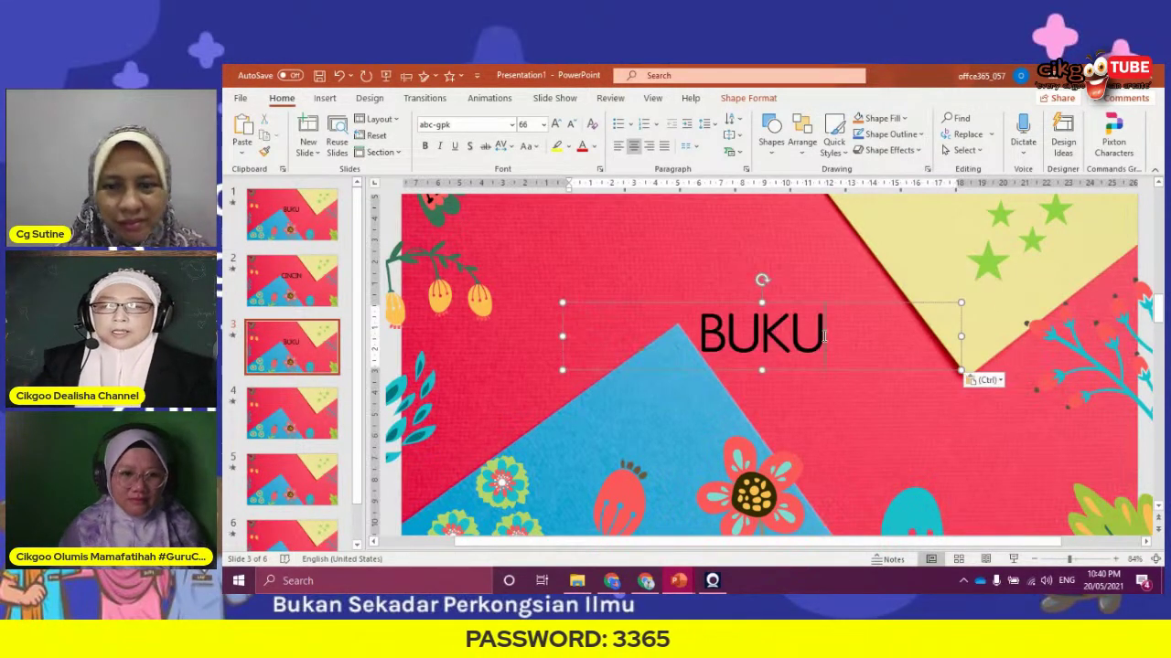
pyautogui.press('BackSpace')
pyautogui.press('BackSpace')
pyautogui.press('BackSpace')
pyautogui.press('BackSpace')
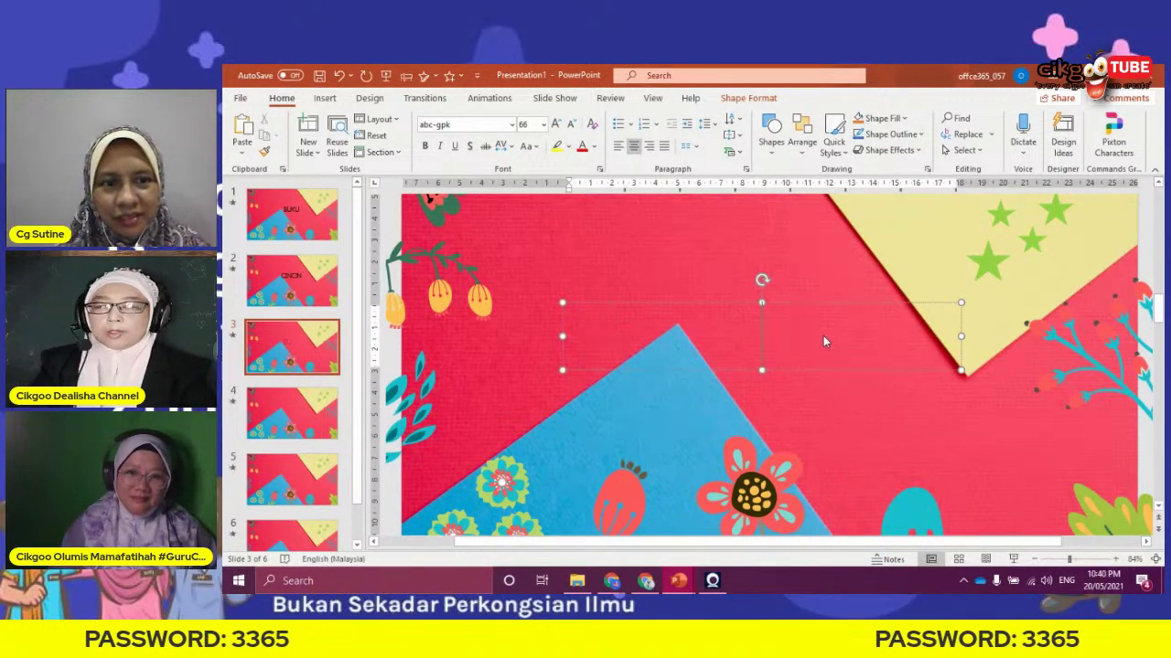
pyautogui.write('GELANG')
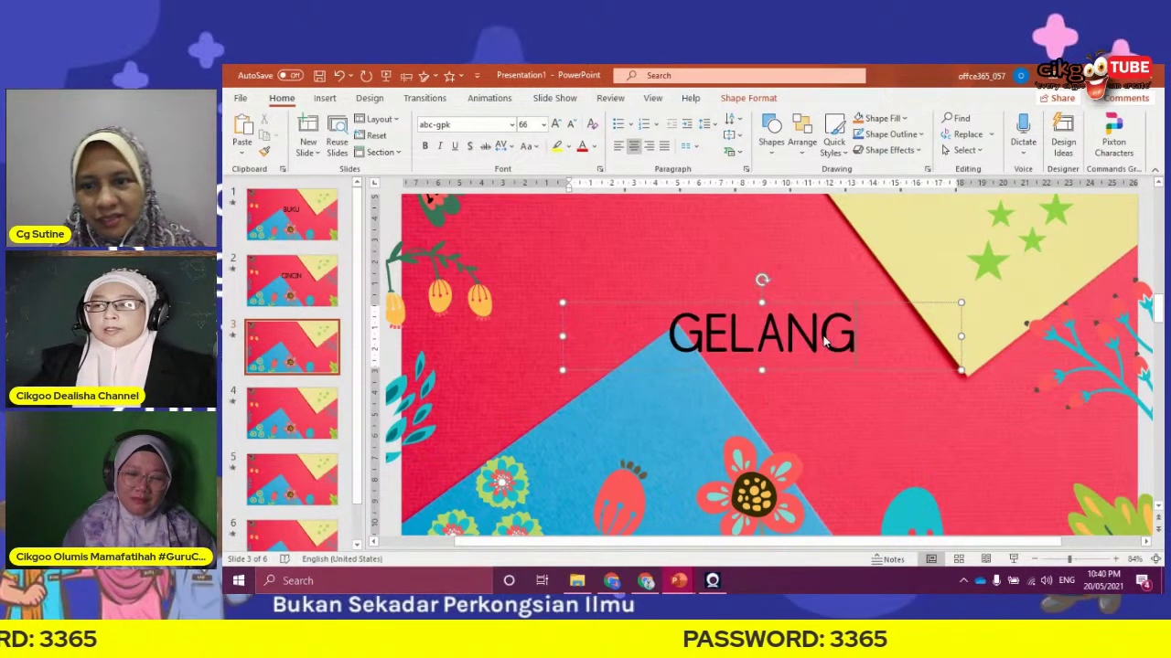
pyautogui.click(325, 385)
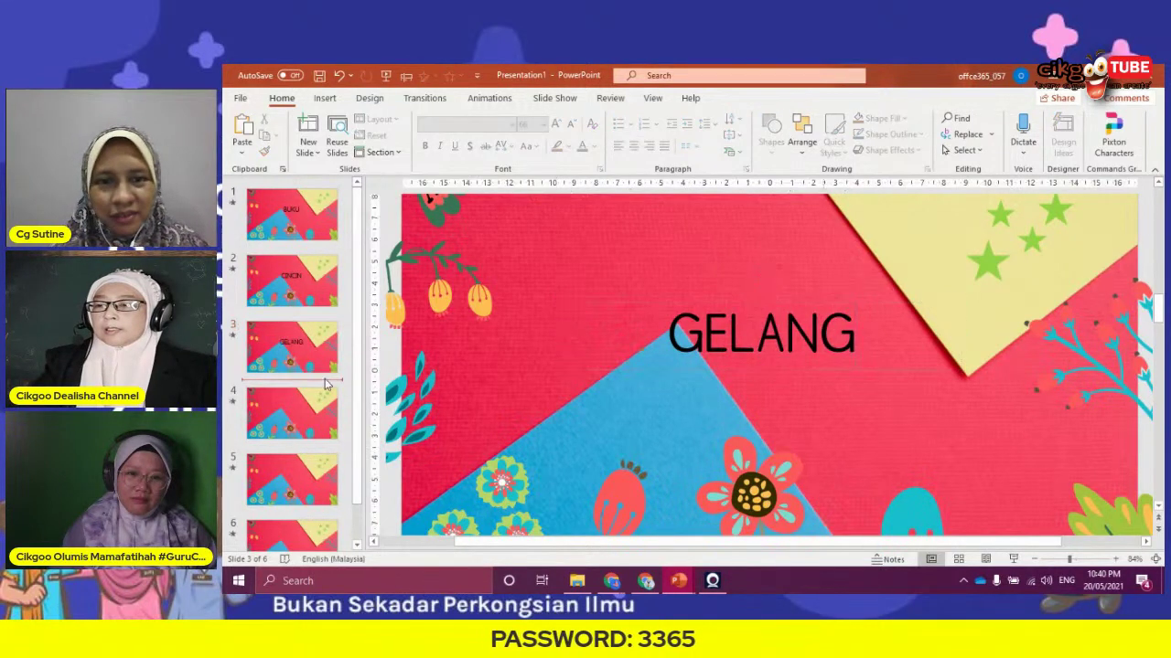
# Insert the contact-book icon from the Stock Images Icons collection onto slide 4
pyautogui.click(307, 412)
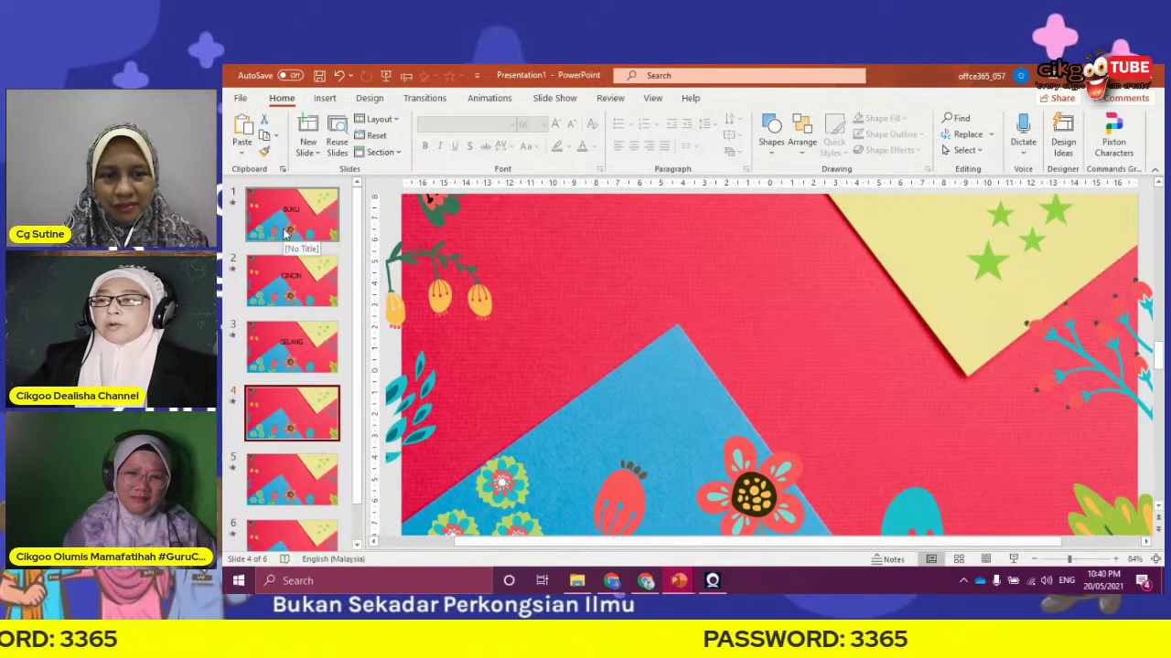
pyautogui.click(324, 99)
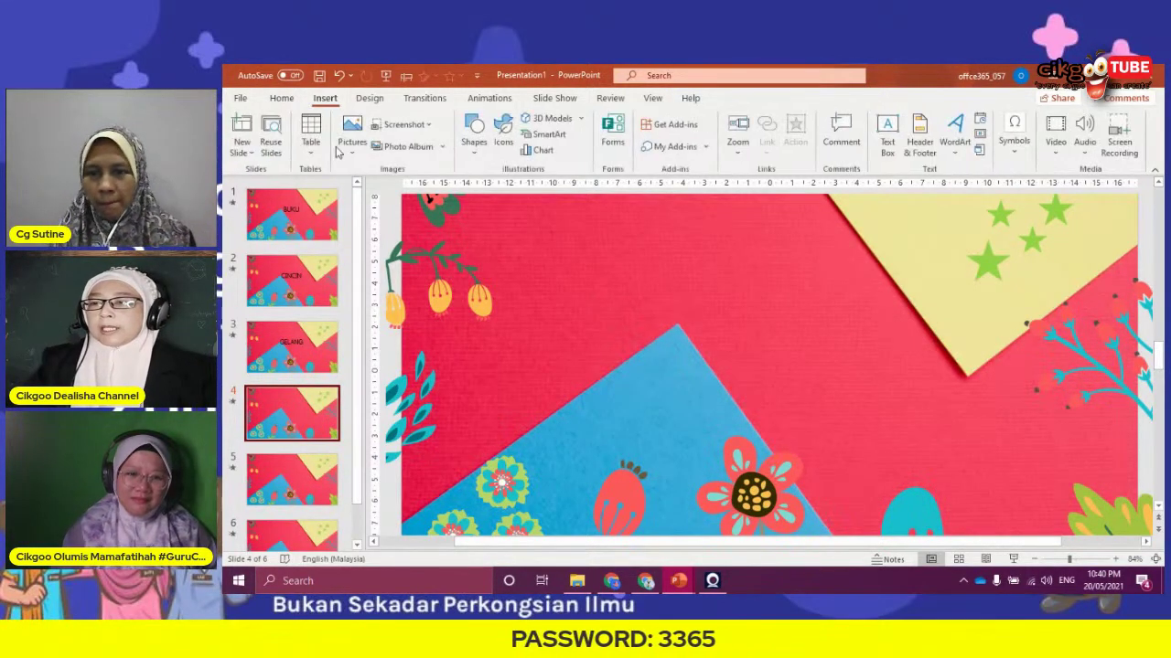
pyautogui.click(351, 144)
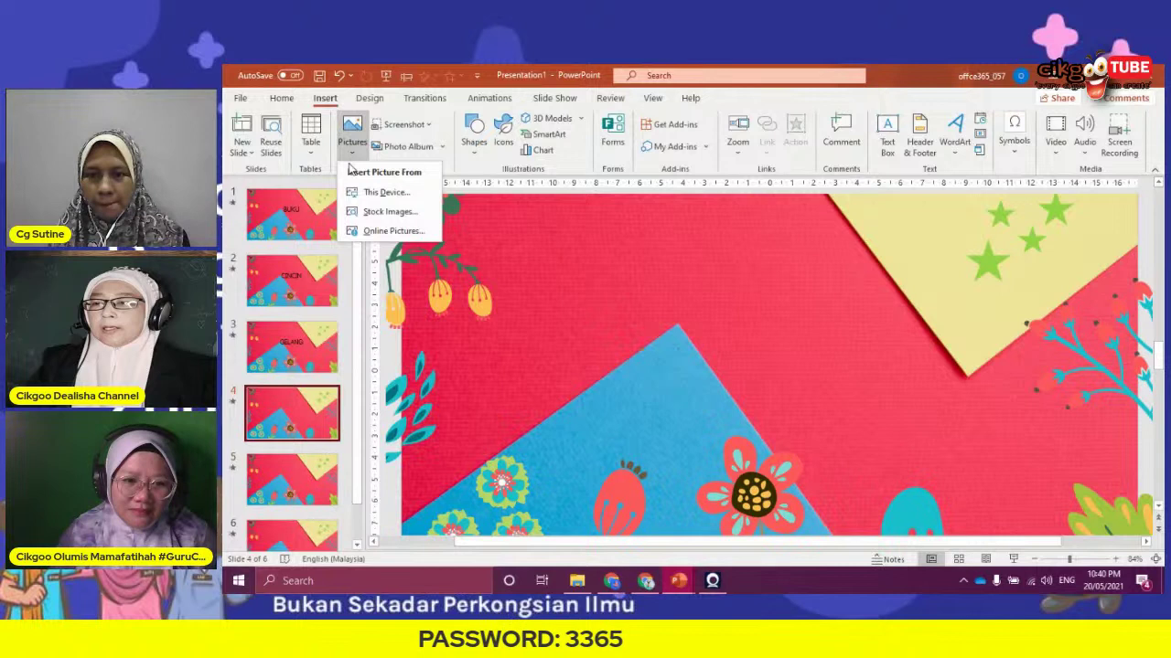
pyautogui.click(386, 193)
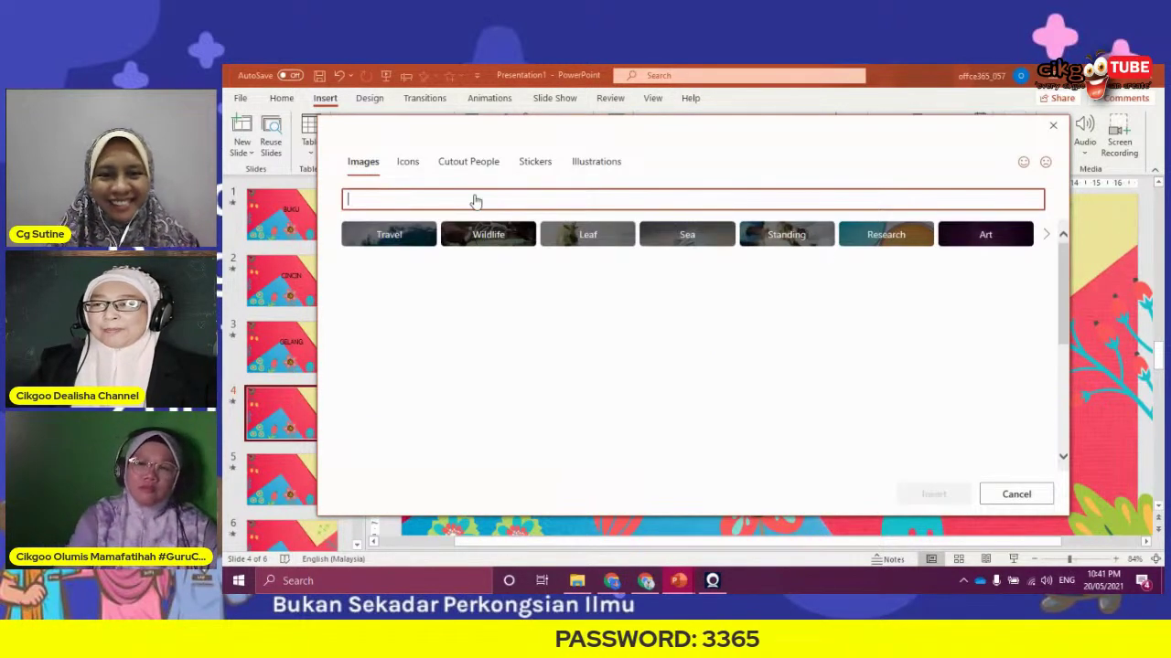
pyautogui.click(527, 164)
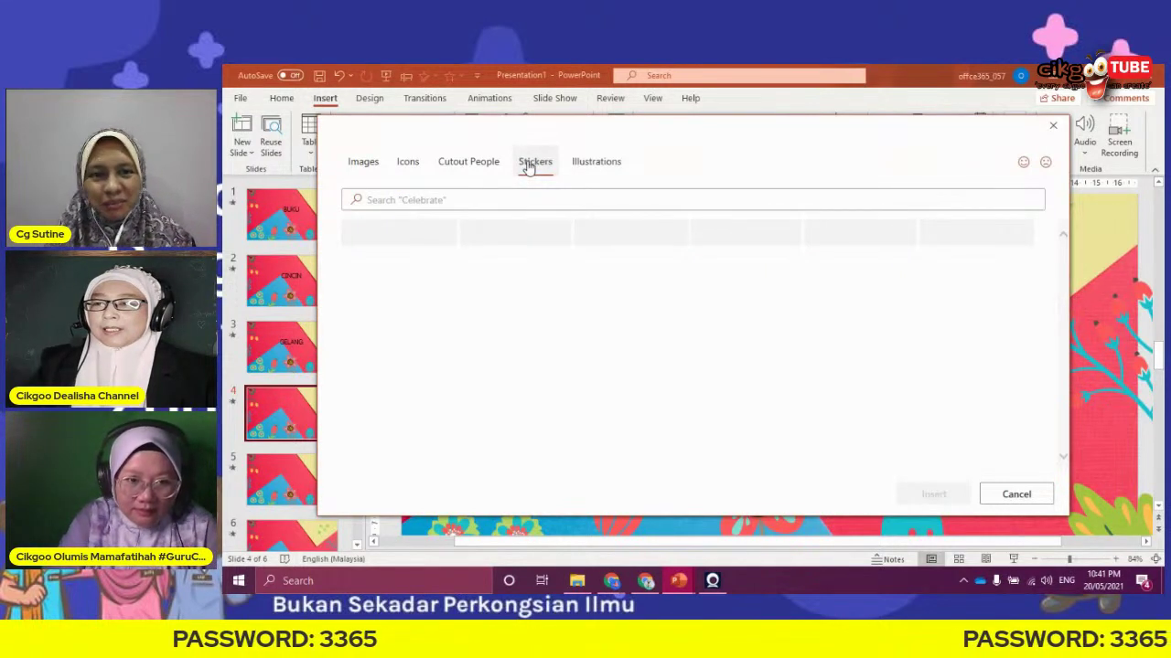
pyautogui.click(408, 165)
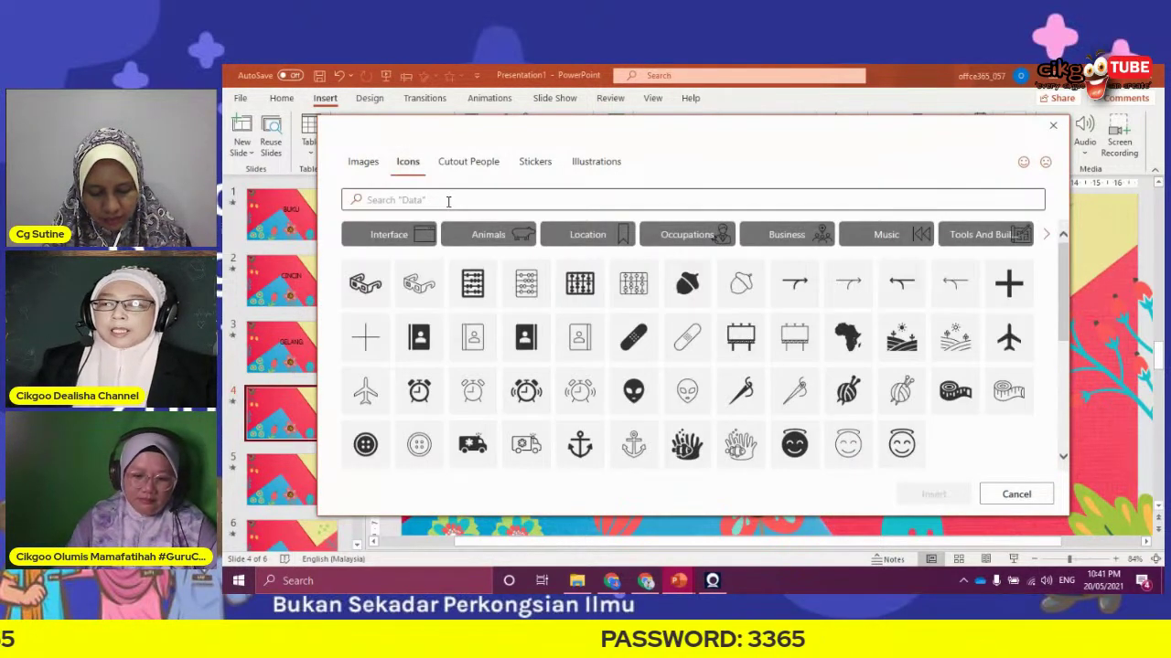
pyautogui.click(448, 201)
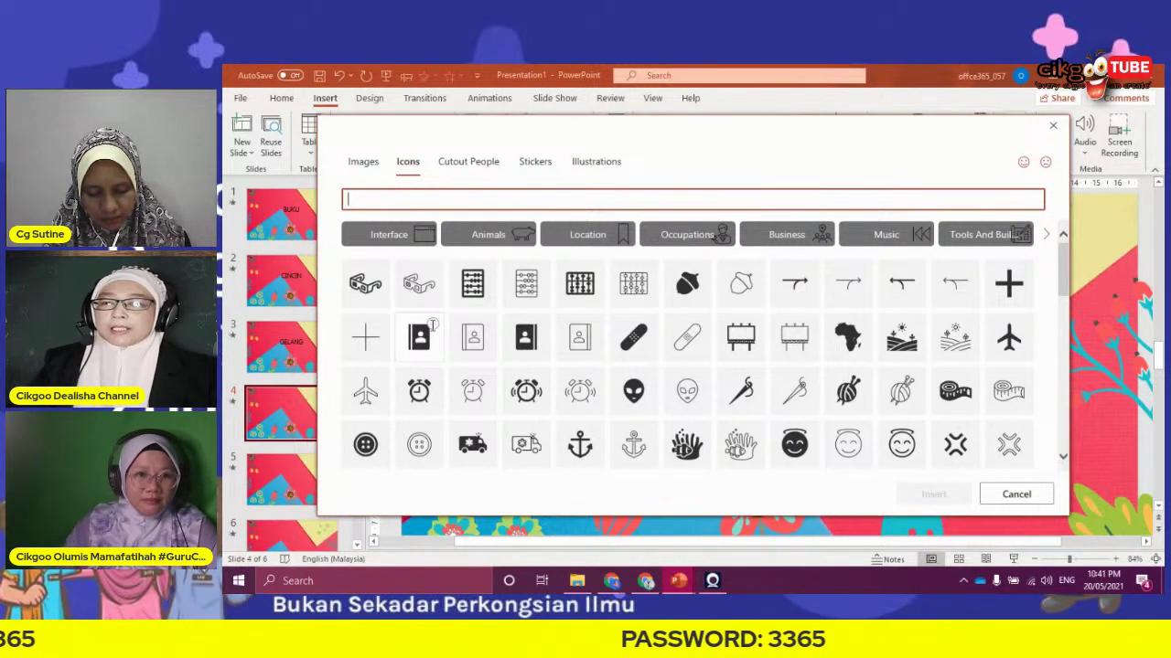
pyautogui.click(433, 326)
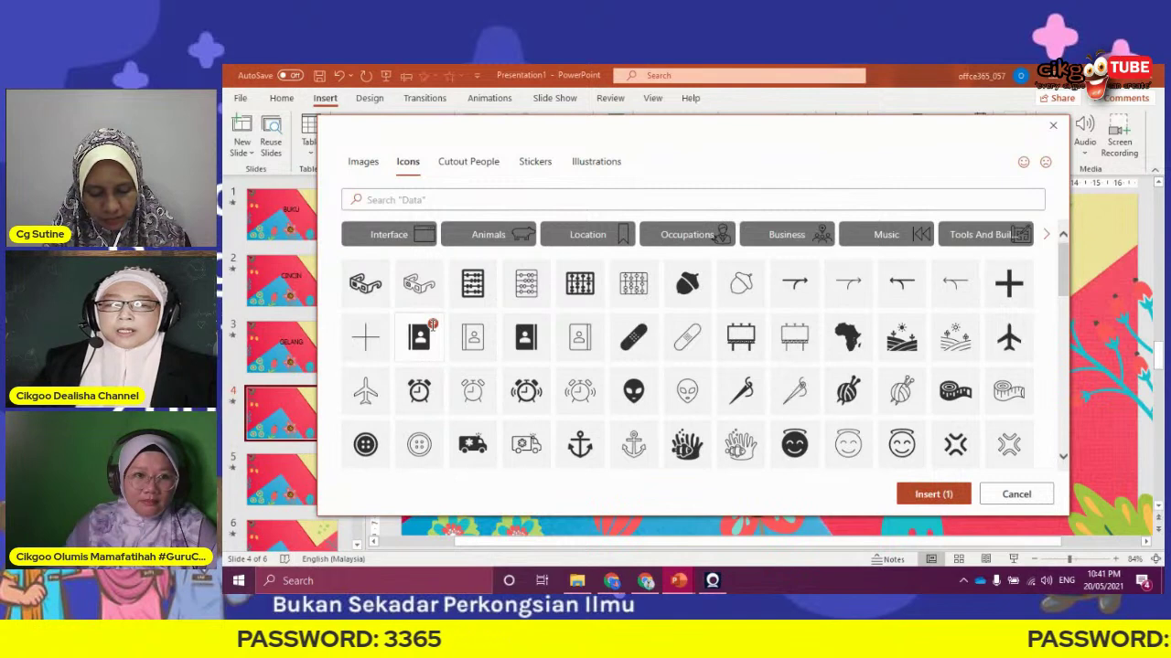
pyautogui.click(927, 493)
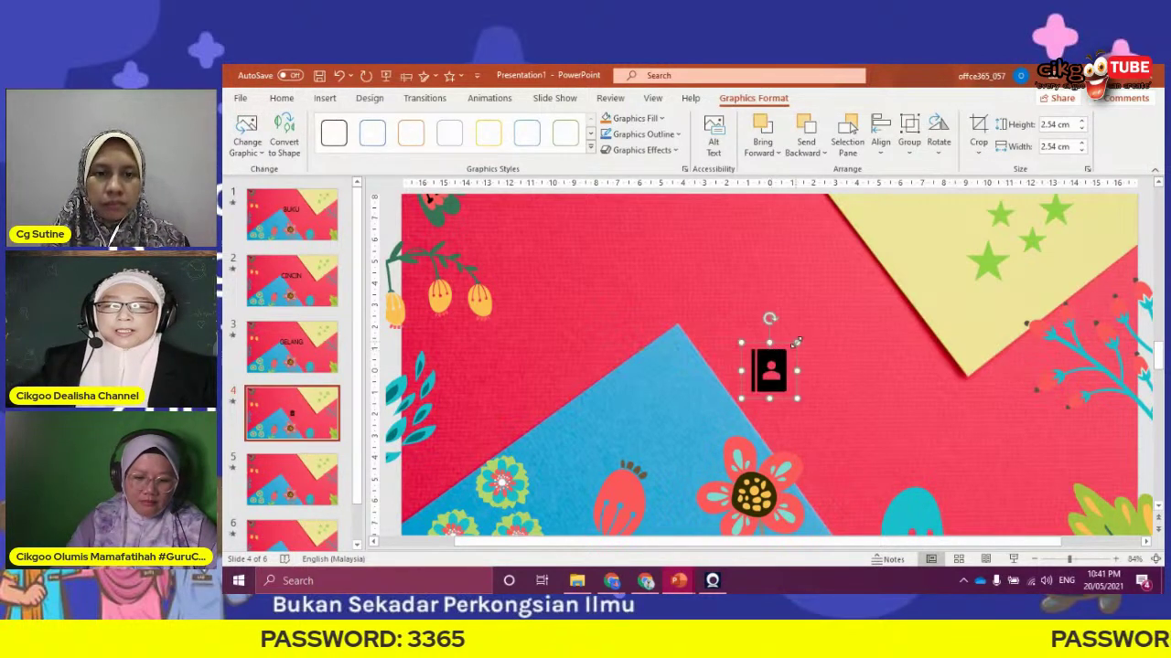
# Enlarge the book icon to 6.5 cm square, centre it, and go to slide 5
pyautogui.moveTo(797, 343); pyautogui.dragTo(817, 317)
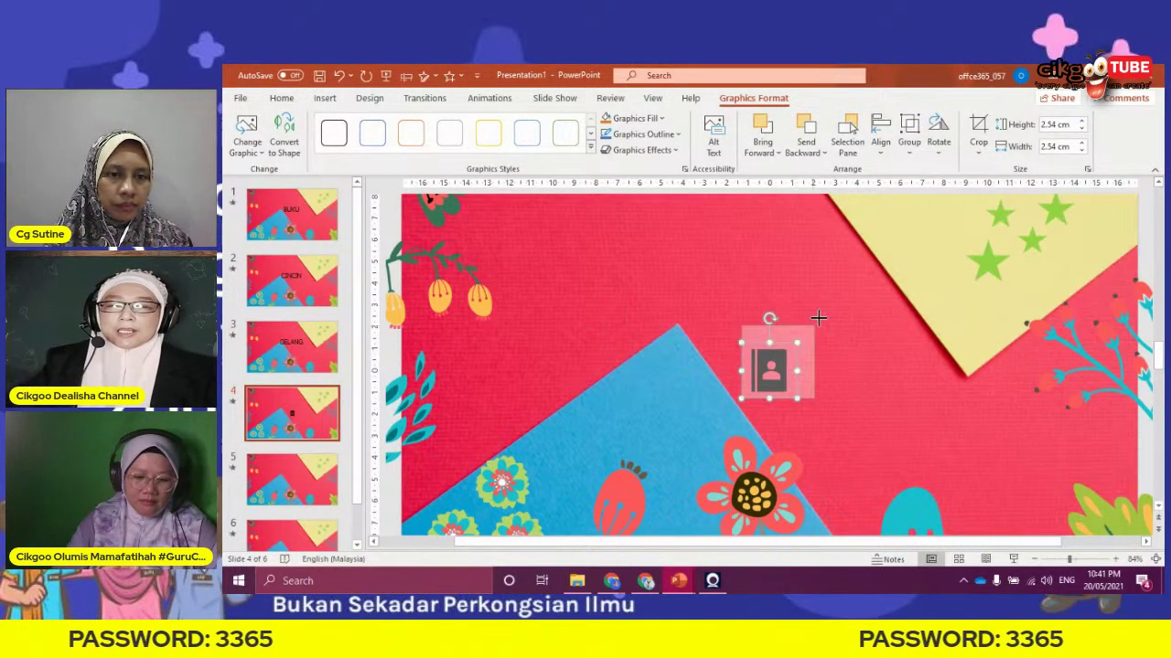
pyautogui.moveTo(817, 317); pyautogui.dragTo(854, 285)
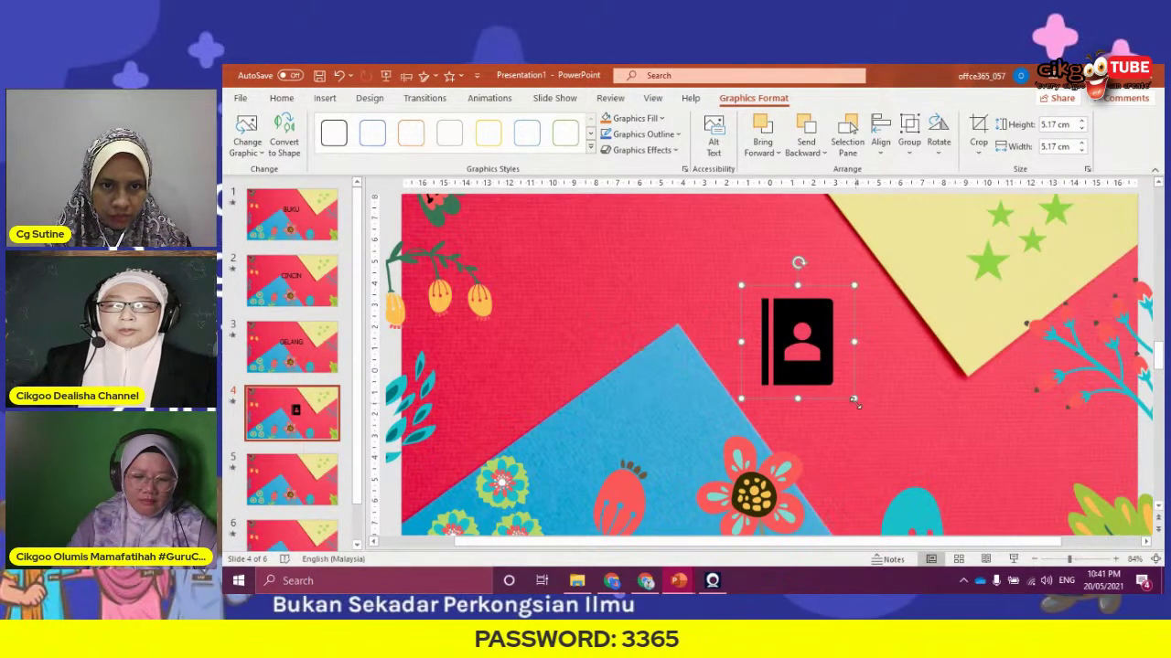
pyautogui.moveTo(853, 400); pyautogui.dragTo(883, 428)
pyautogui.moveTo(827, 346); pyautogui.dragTo(792, 320)
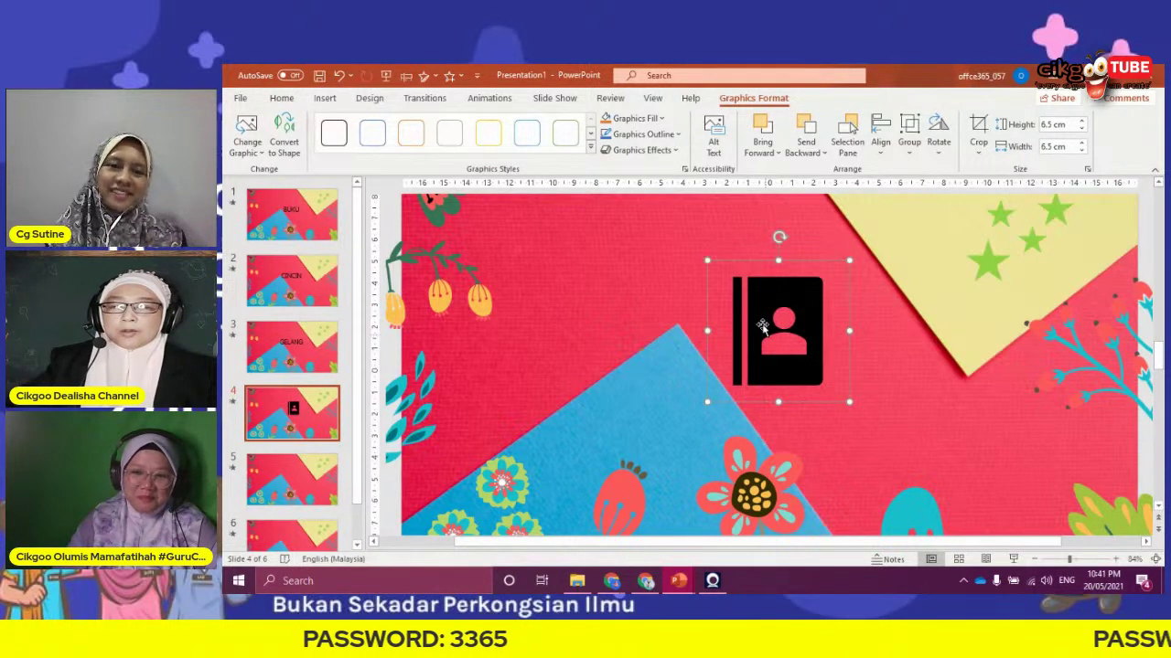
pyautogui.moveTo(762, 327); pyautogui.dragTo(765, 330)
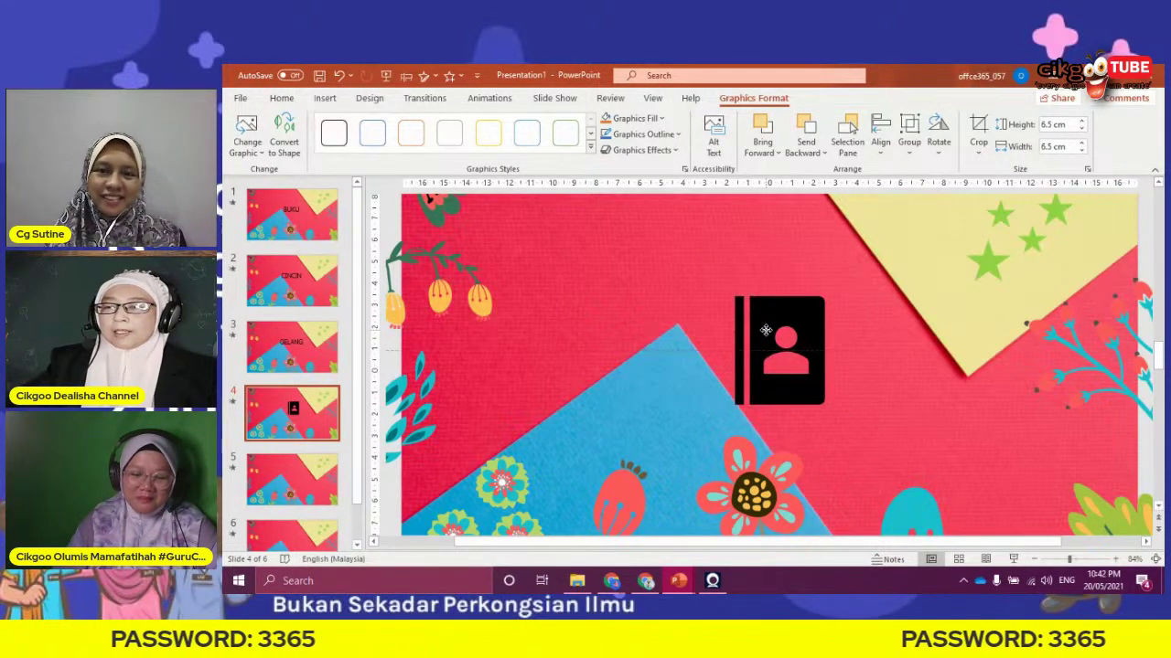
pyautogui.press('pagedown')
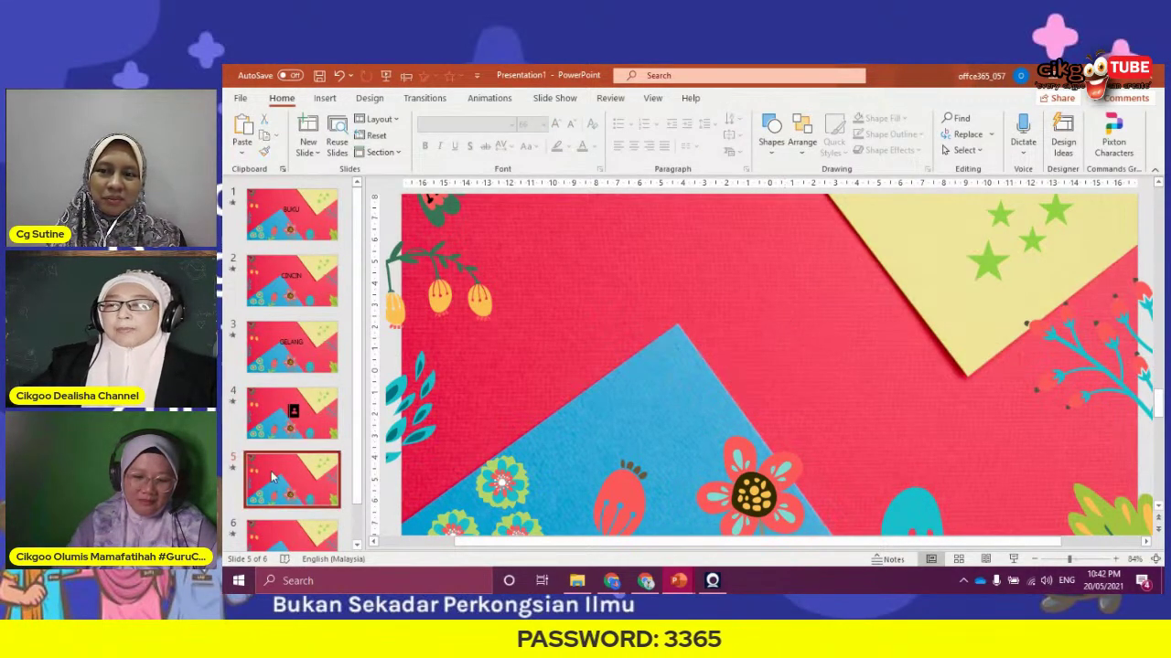
# Search Online Pictures for CINCIN and insert the silver ring photo on slide 5
pyautogui.click(325, 99)
pyautogui.click(352, 137)
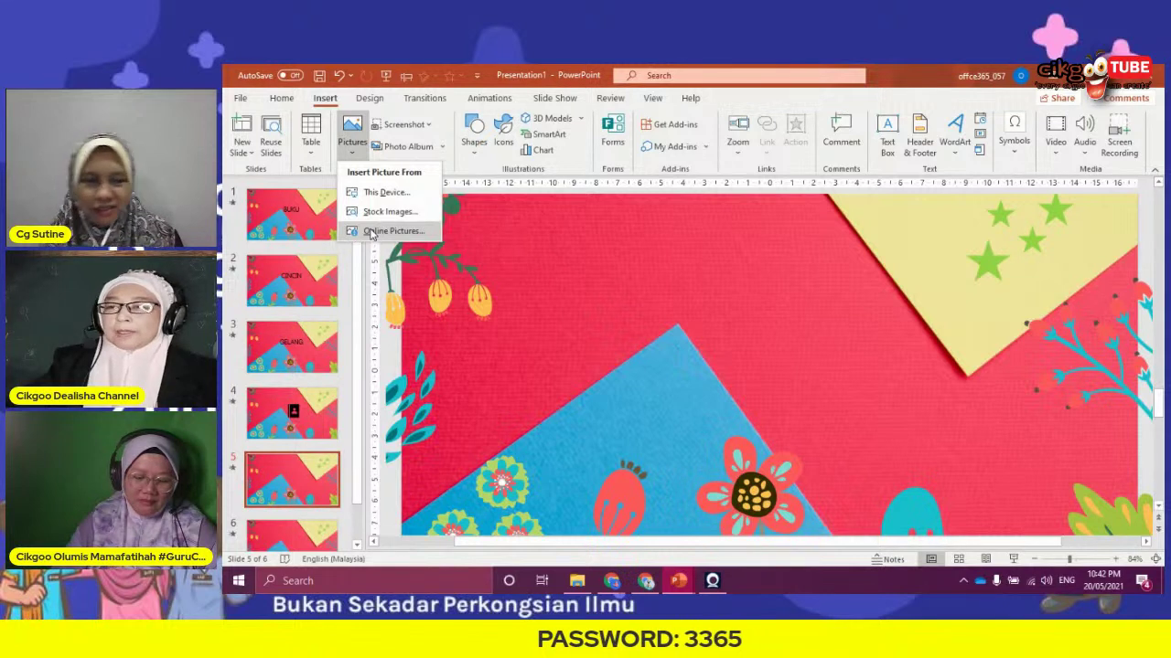
pyautogui.click(372, 233)
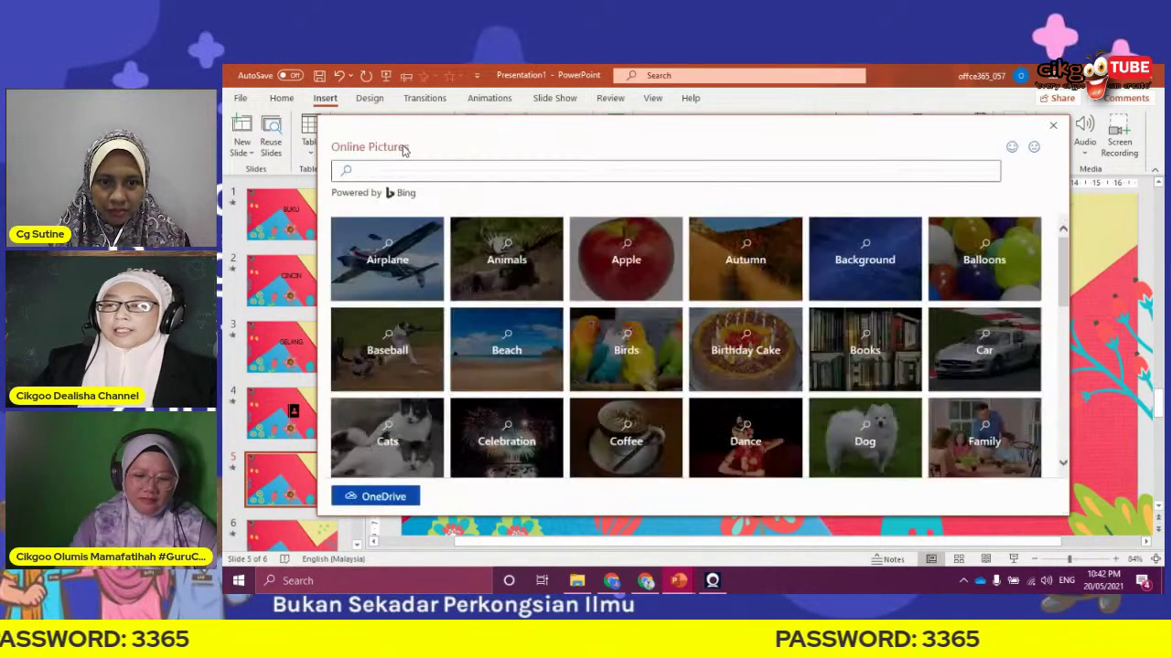
pyautogui.click(403, 170)
pyautogui.write('CINCIN')
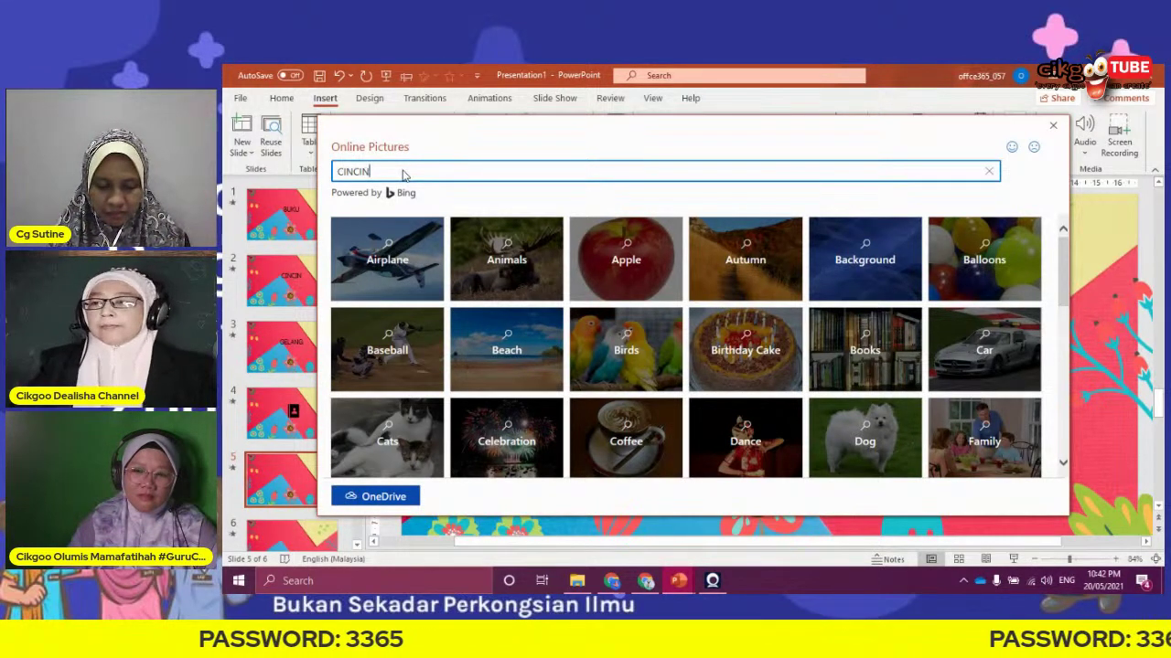
pyautogui.press('Return')
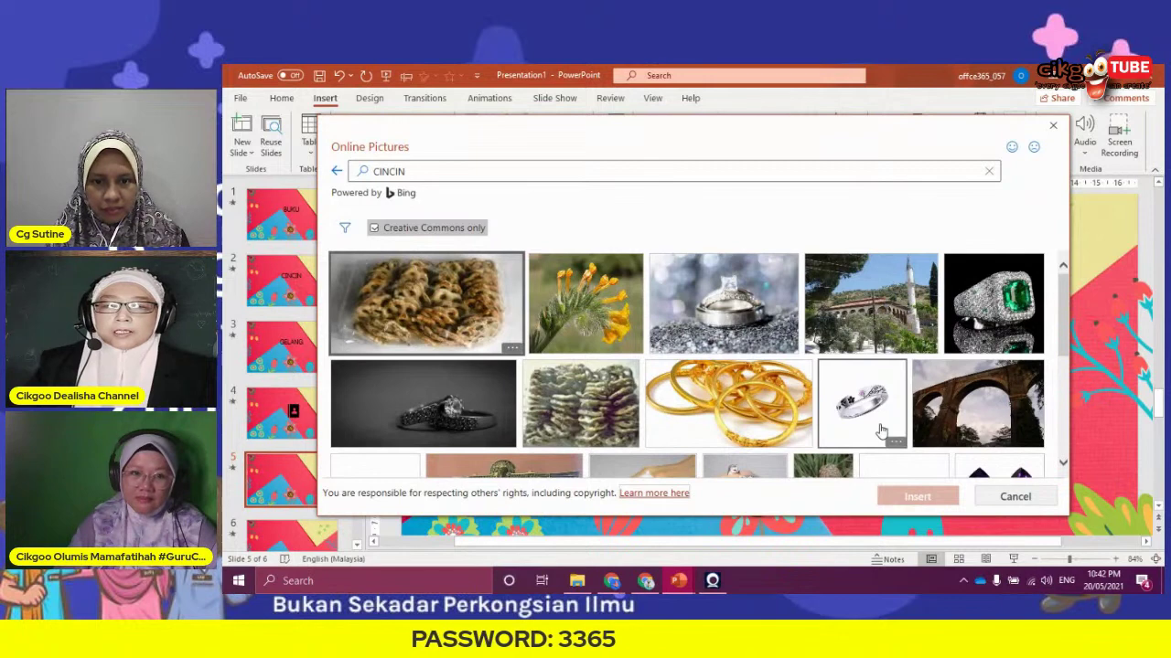
pyautogui.click(878, 427)
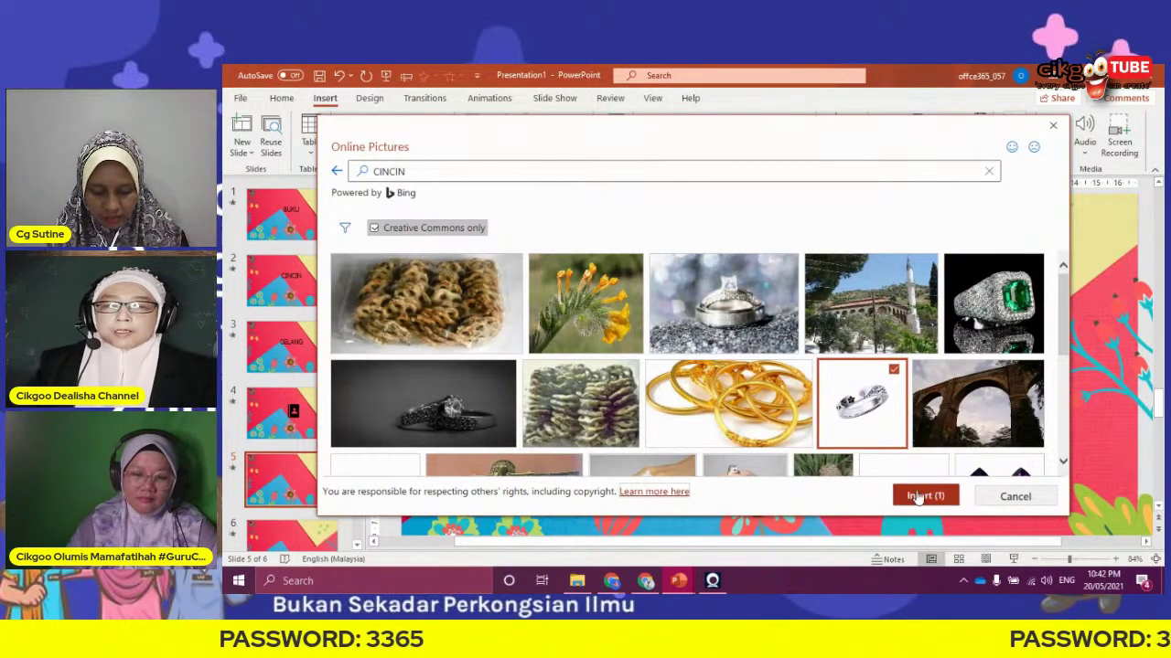
pyautogui.click(918, 497)
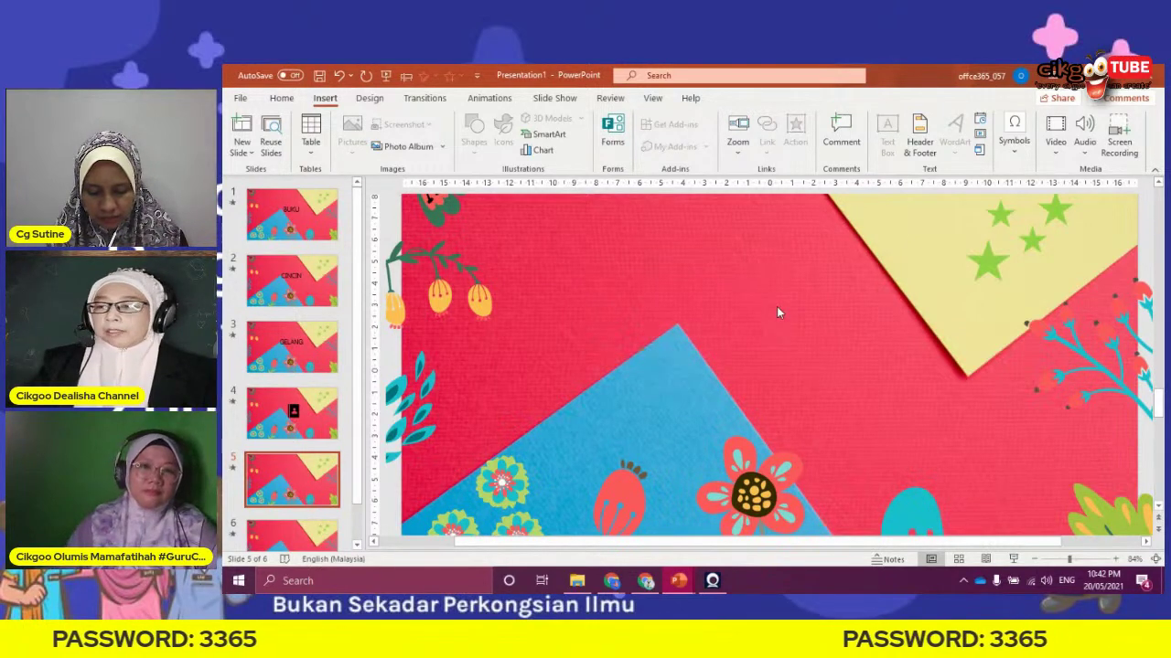
# Search online pictures for GELANG and place the gold bracelet photo on slide 6
pyautogui.click(273, 538)
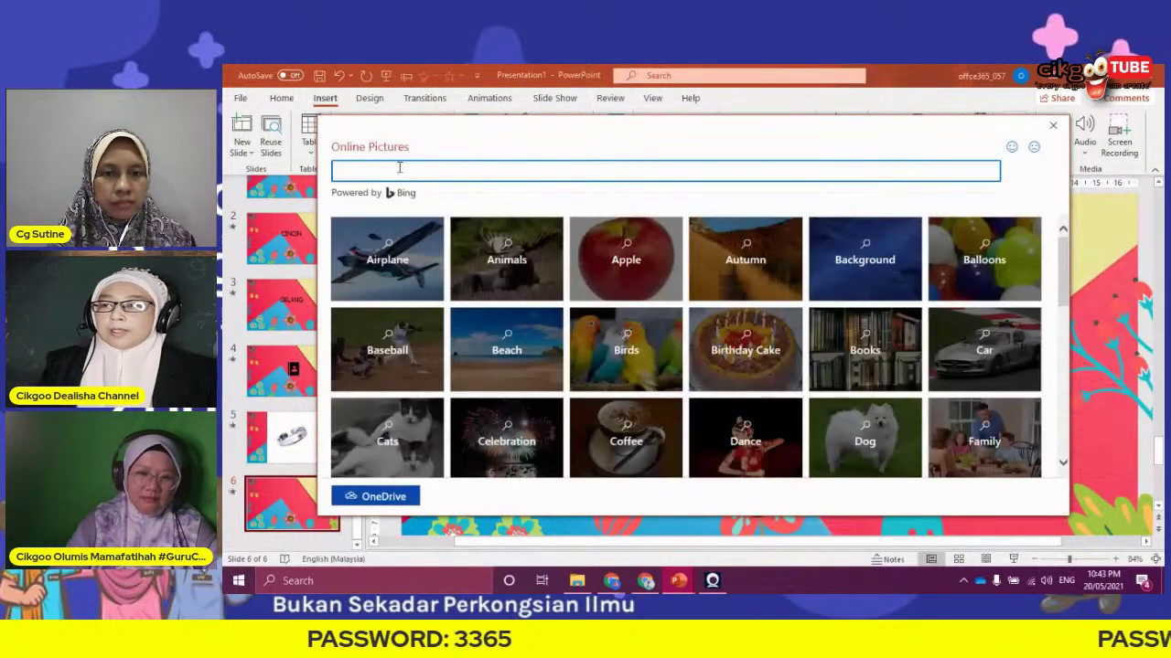
pyautogui.write('GELANG')
pyautogui.press('Return')
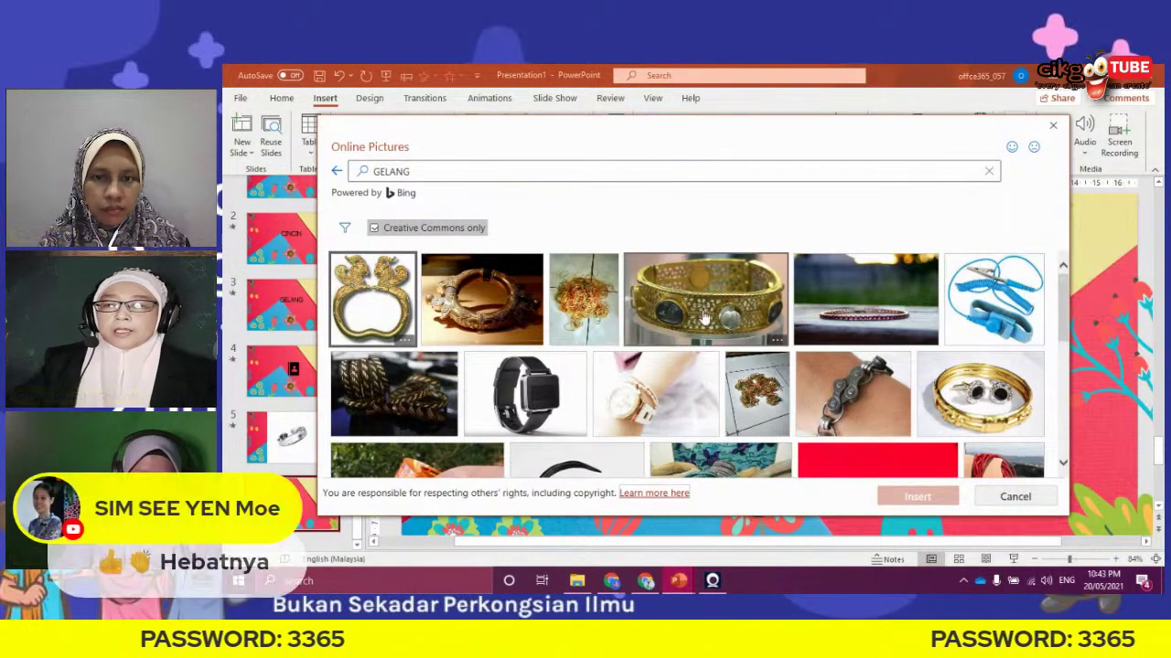
pyautogui.press('Escape')
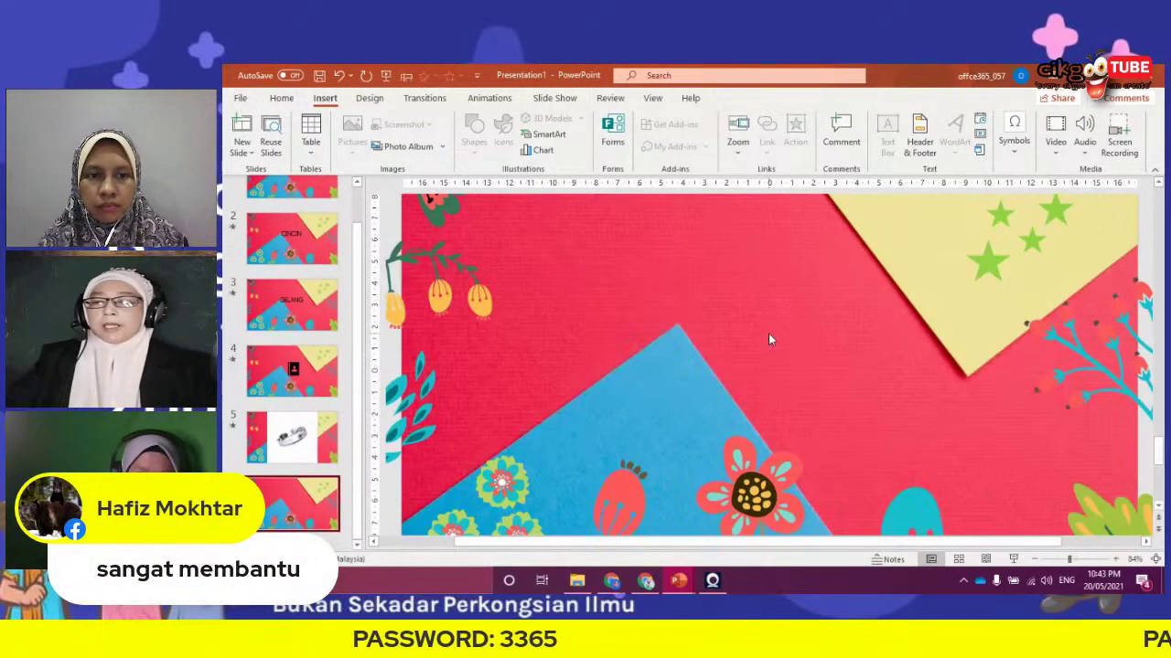
pyautogui.hotkey('ctrl', 'v')
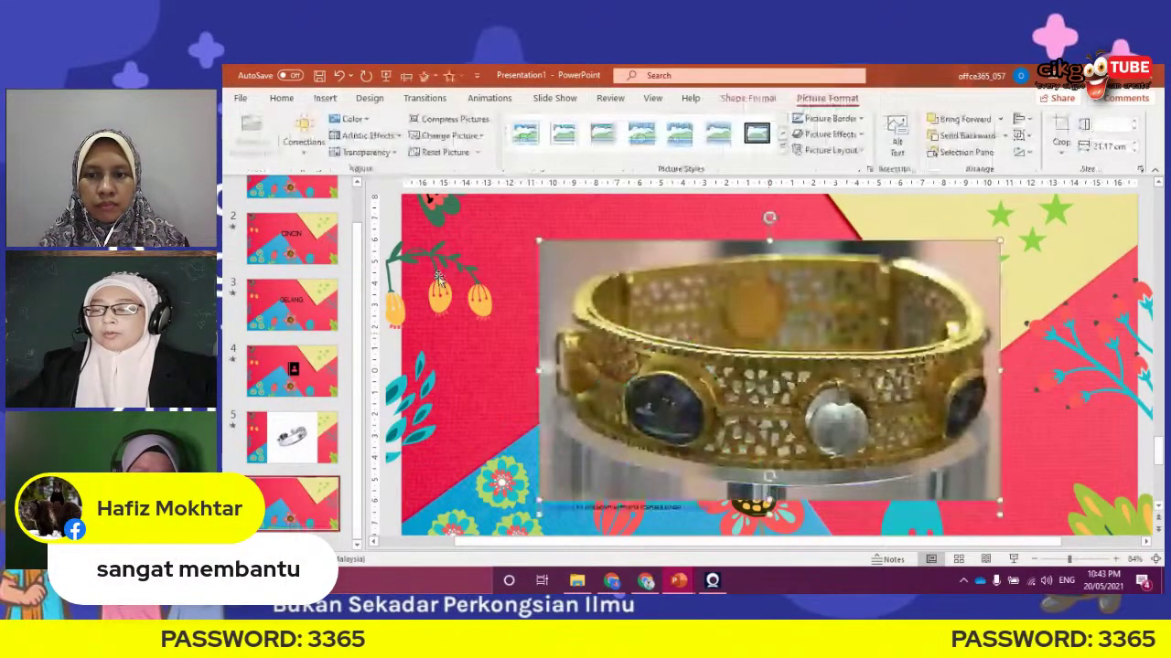
pyautogui.scroll(2, 314, 264)
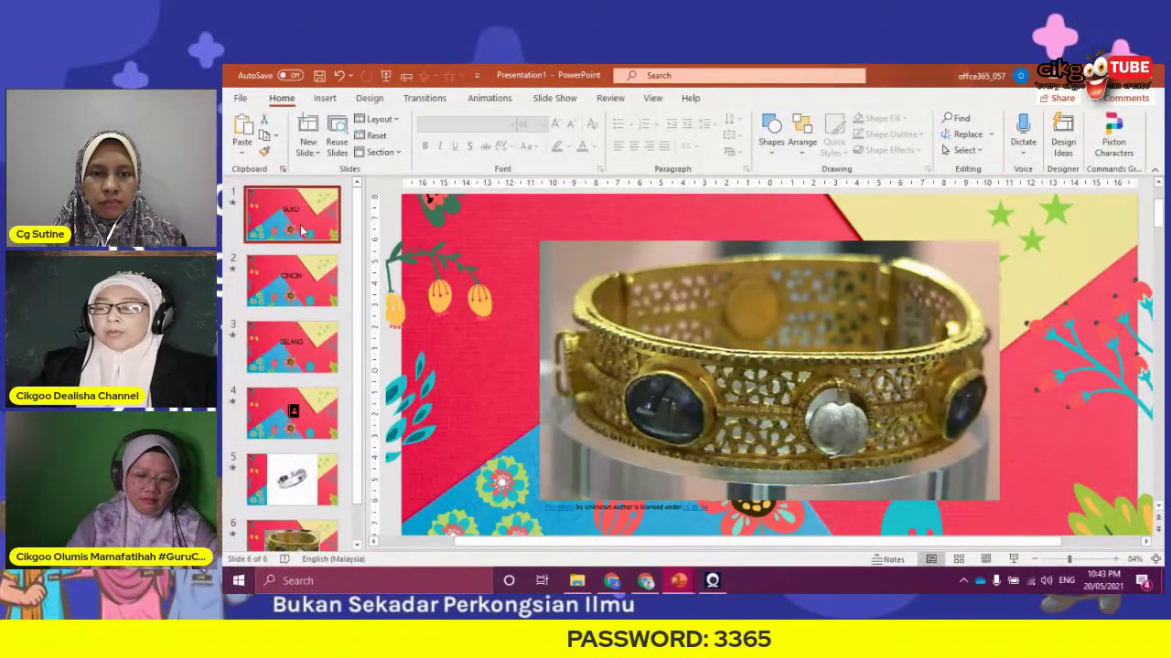
# Insert a Slide Zoom of slide 4 onto the BUKU slide
pyautogui.click(303, 230)
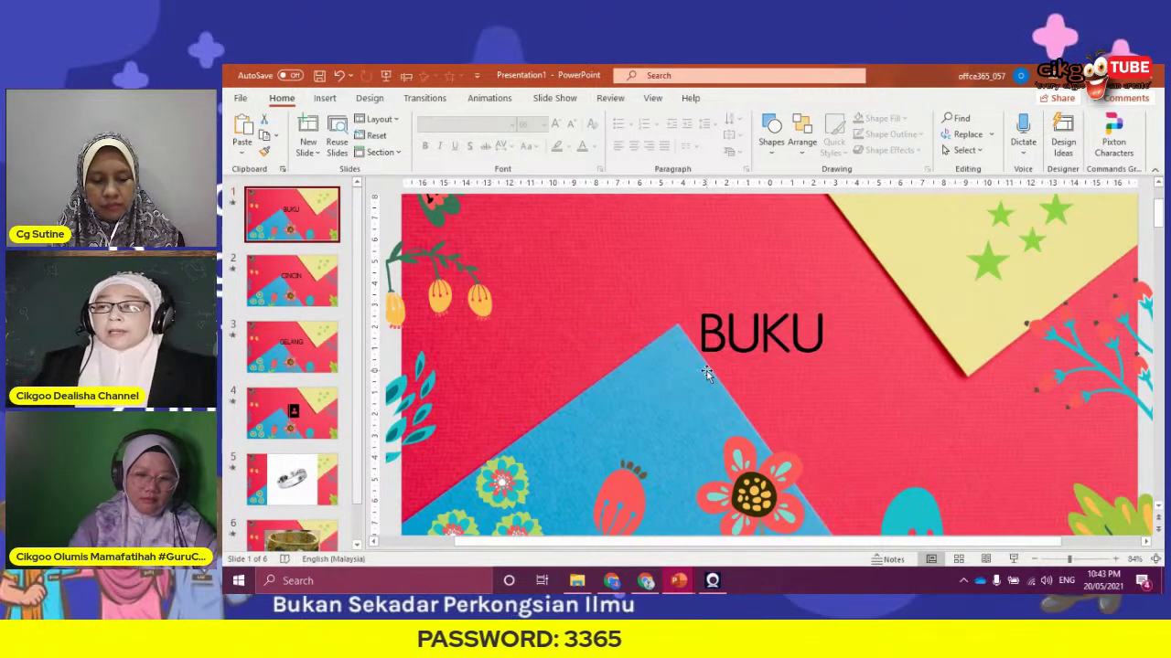
pyautogui.click(333, 103)
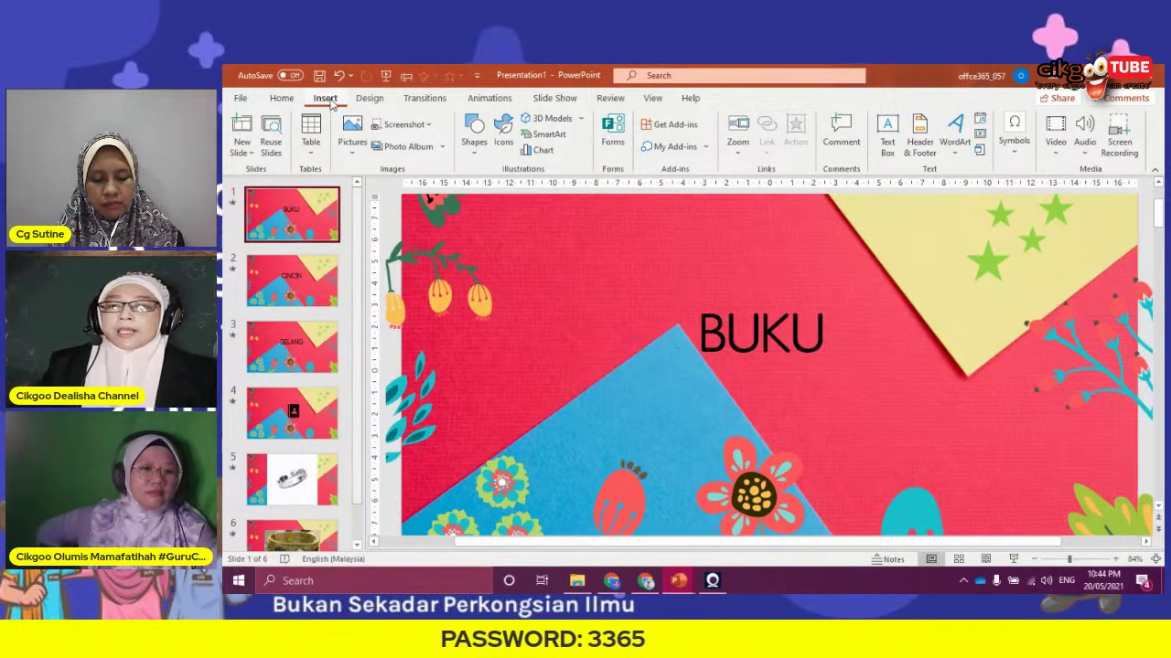
pyautogui.click(741, 159)
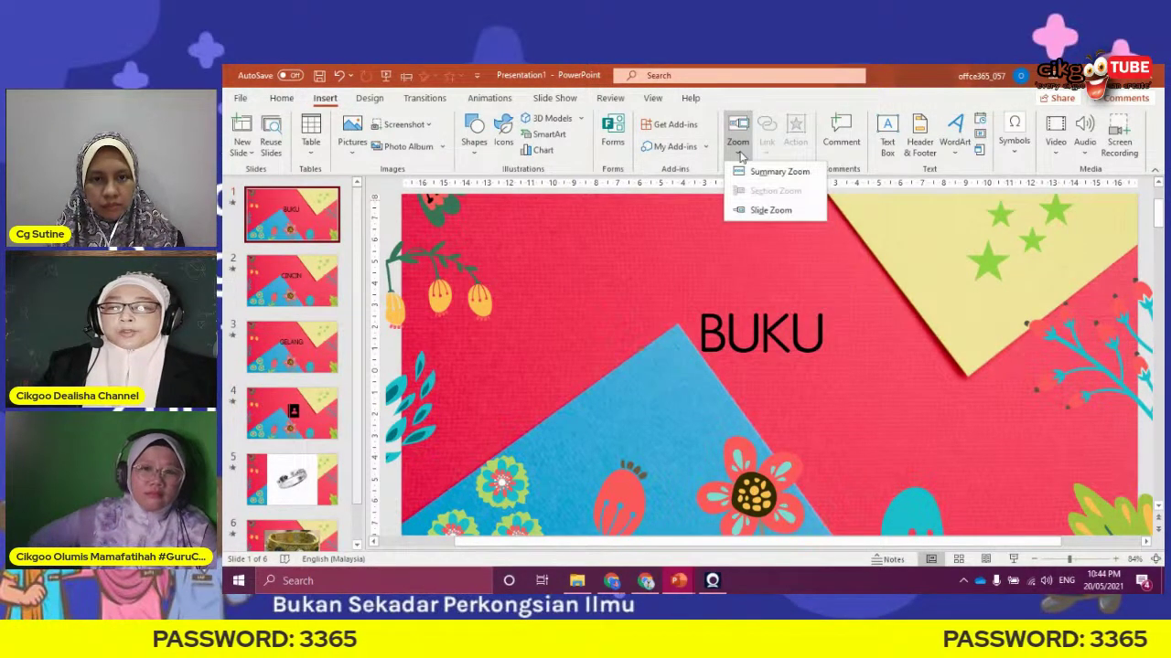
pyautogui.click(757, 212)
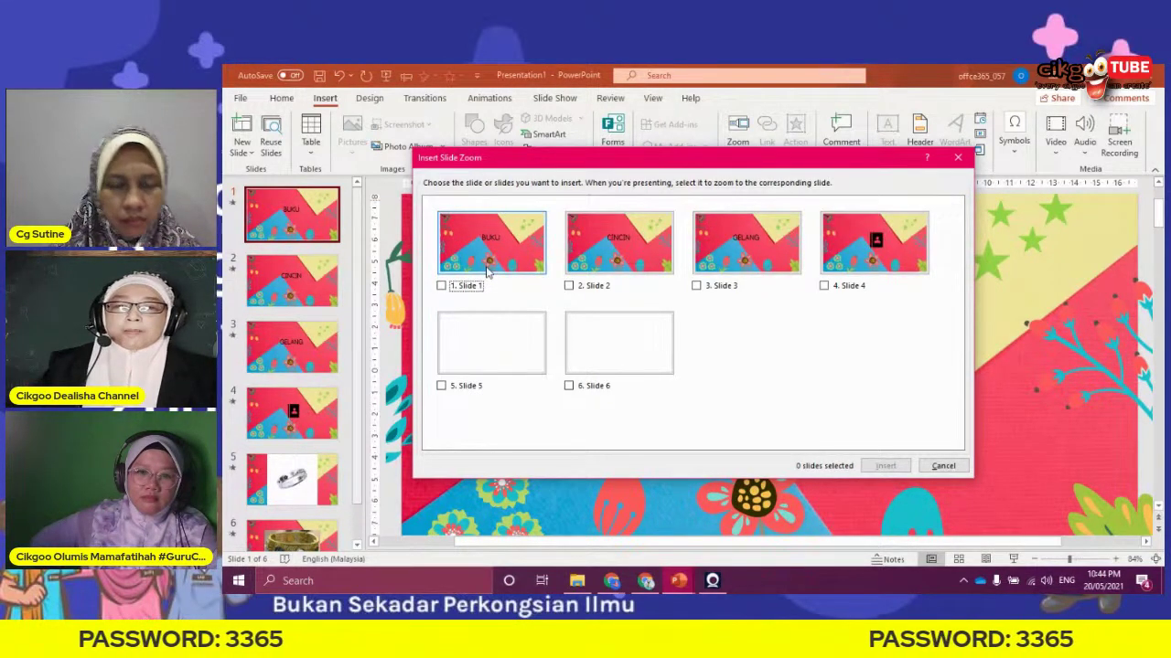
pyautogui.click(851, 251)
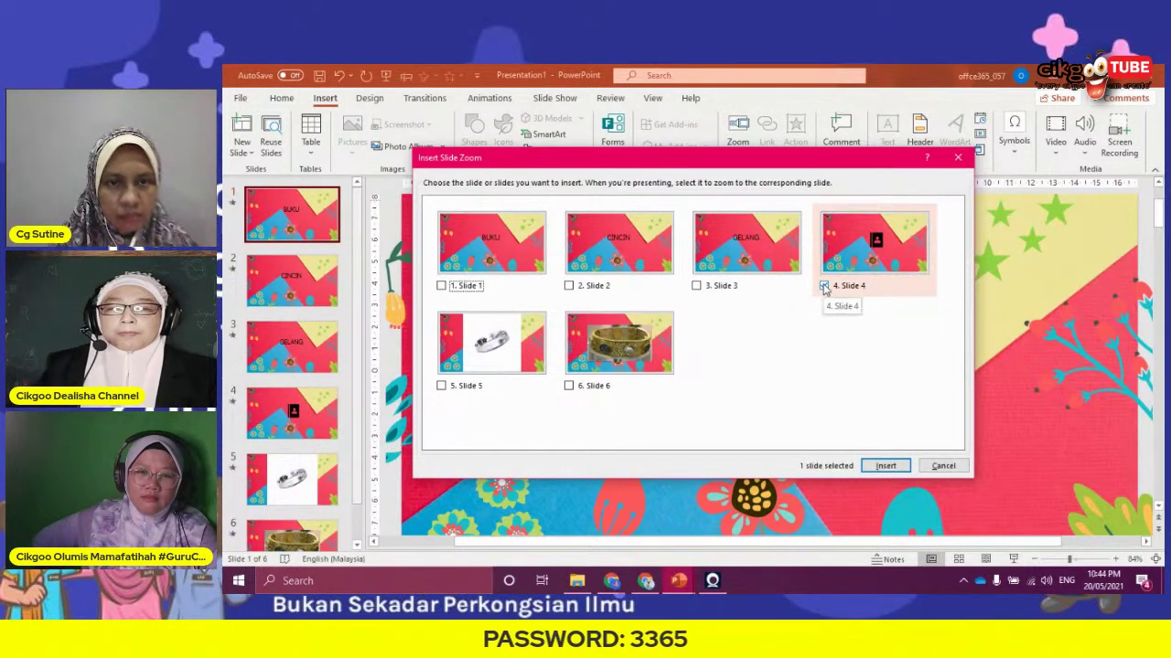
pyautogui.click(885, 466)
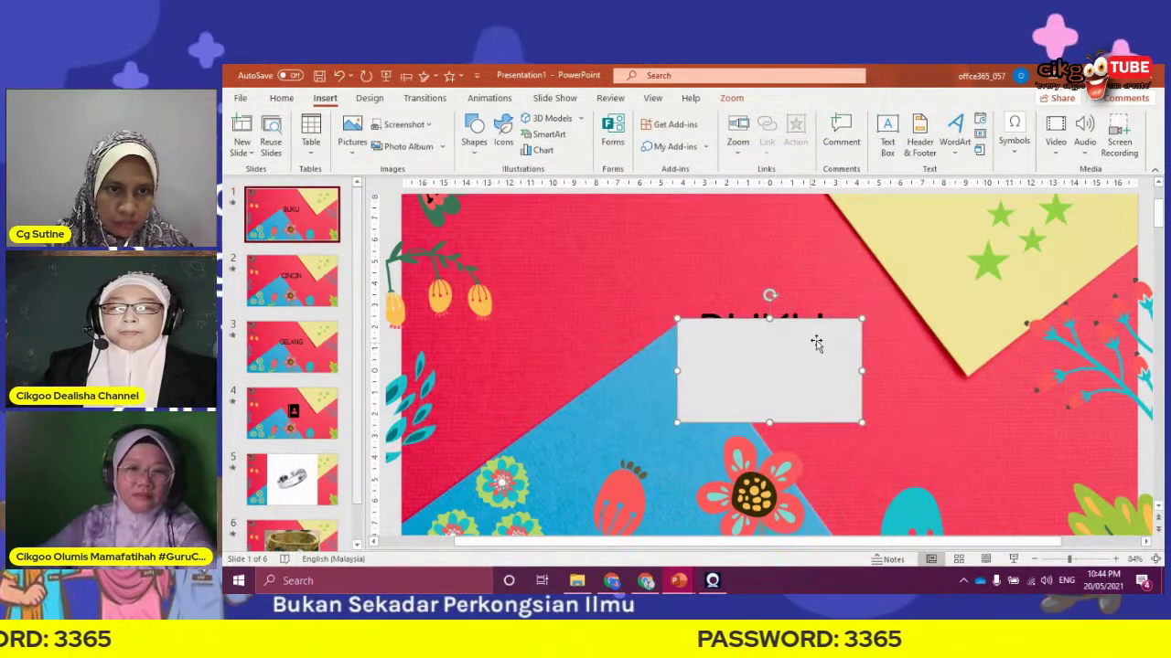
# Position the zoom thumbnail just right of the BUKU title
pyautogui.moveTo(808, 342); pyautogui.dragTo(995, 281)
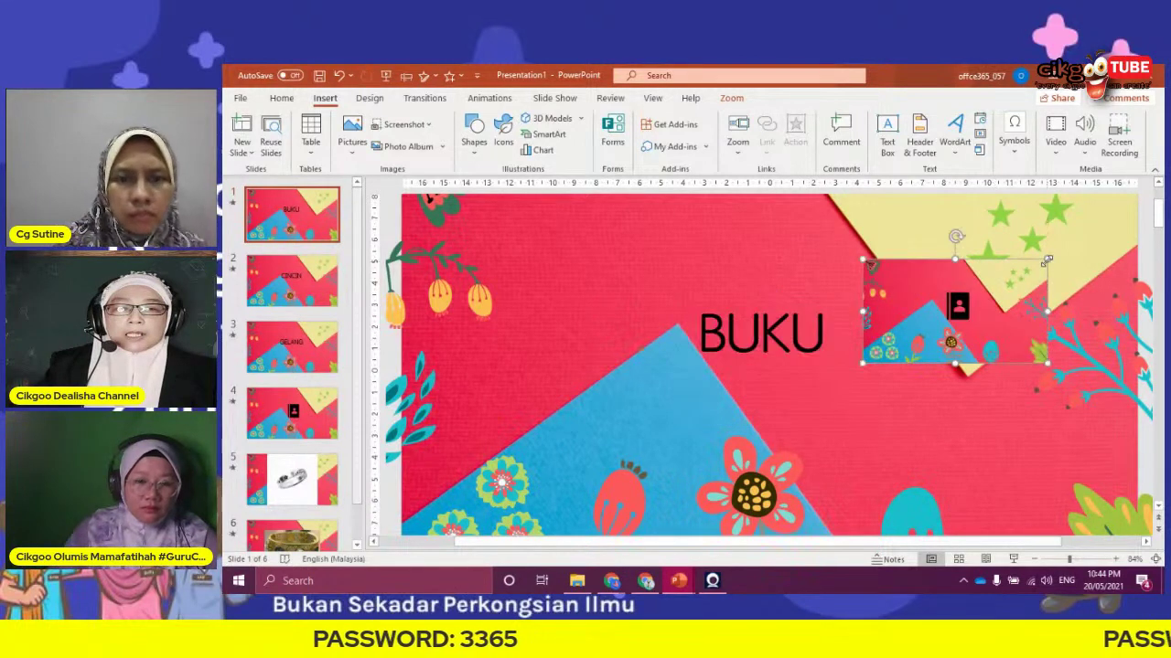
pyautogui.moveTo(997, 286); pyautogui.dragTo(885, 352)
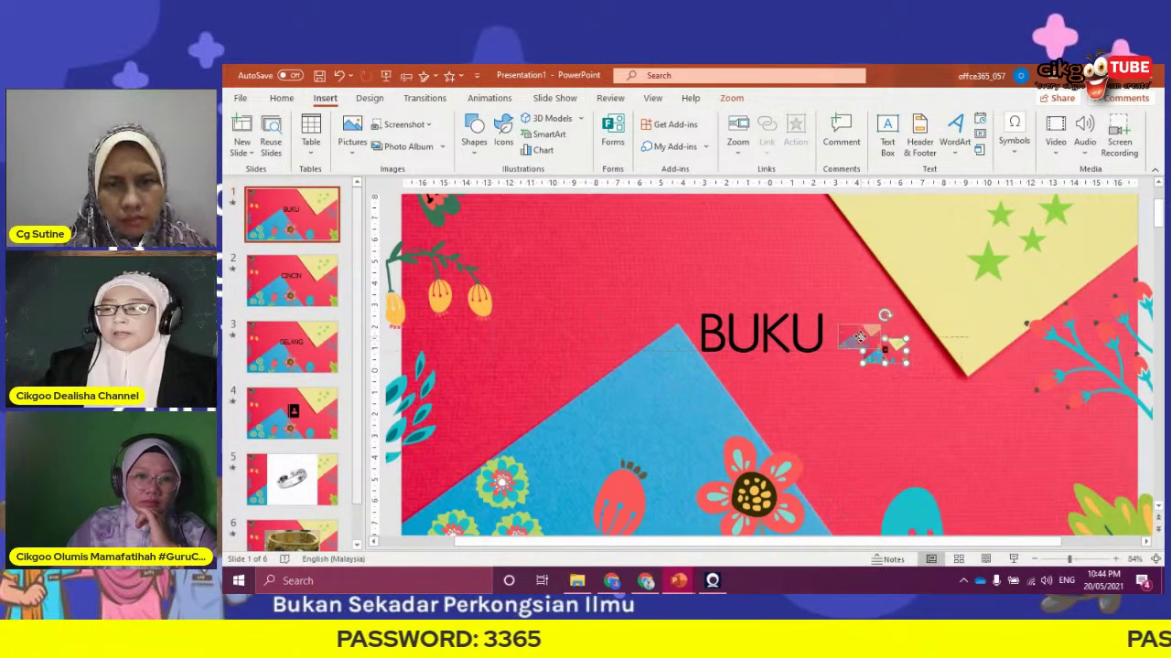
pyautogui.click(822, 398)
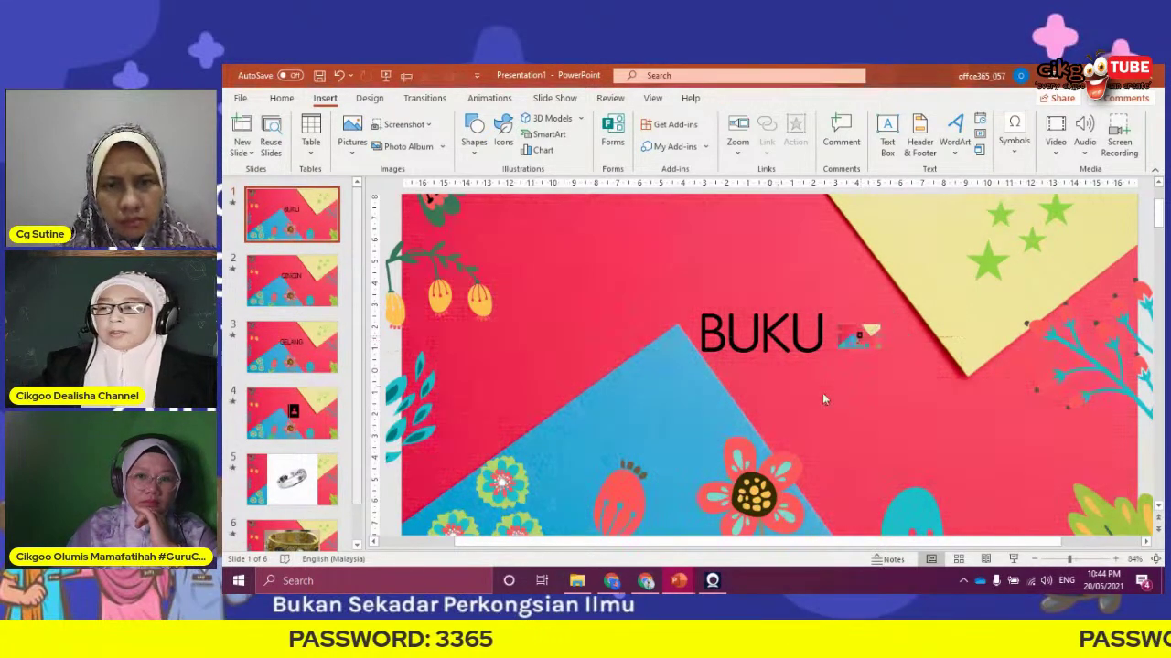
pyautogui.click(305, 287)
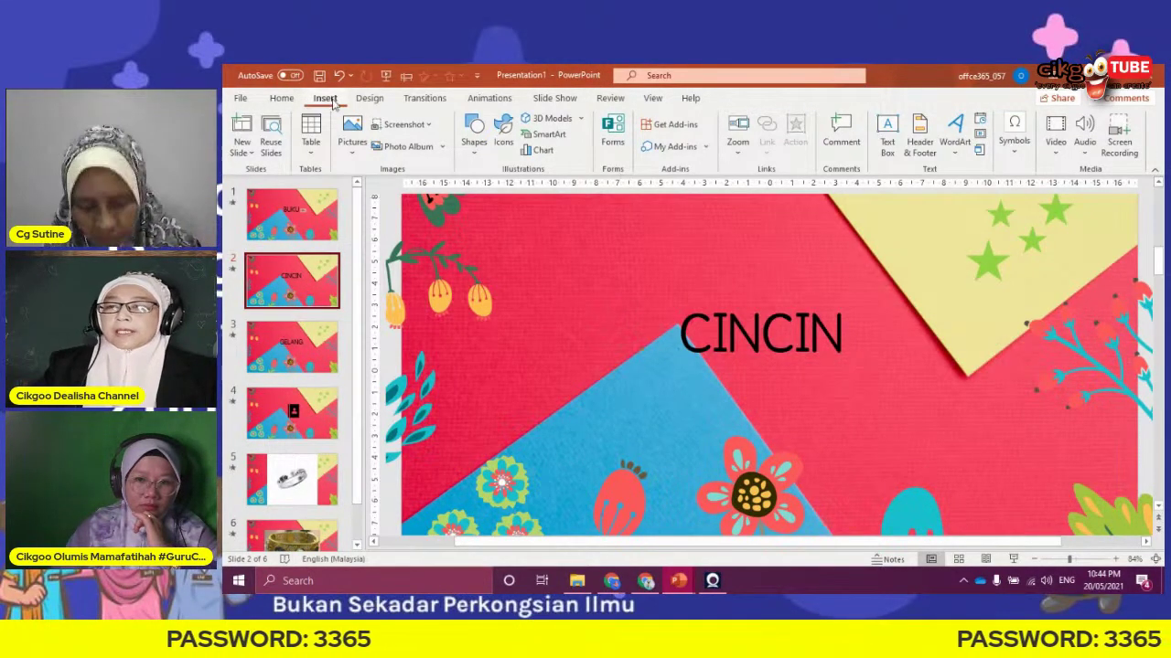
# Insert a Slide Zoom of ring slide 5 onto the CINCIN slide
pyautogui.click(737, 137)
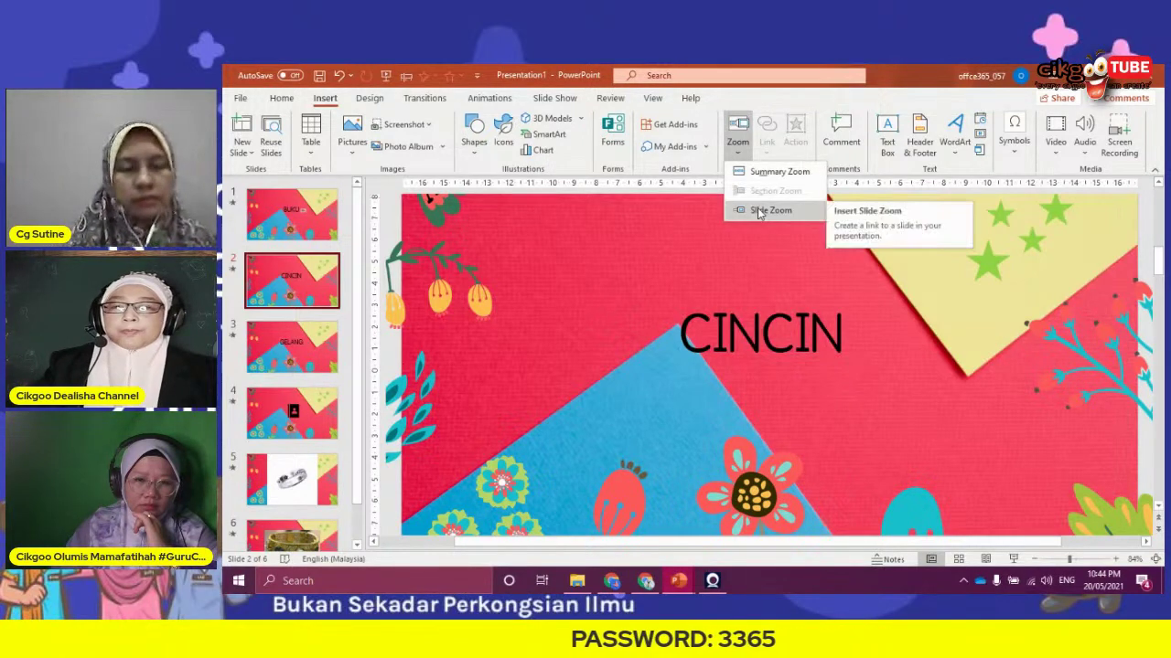
pyautogui.click(758, 212)
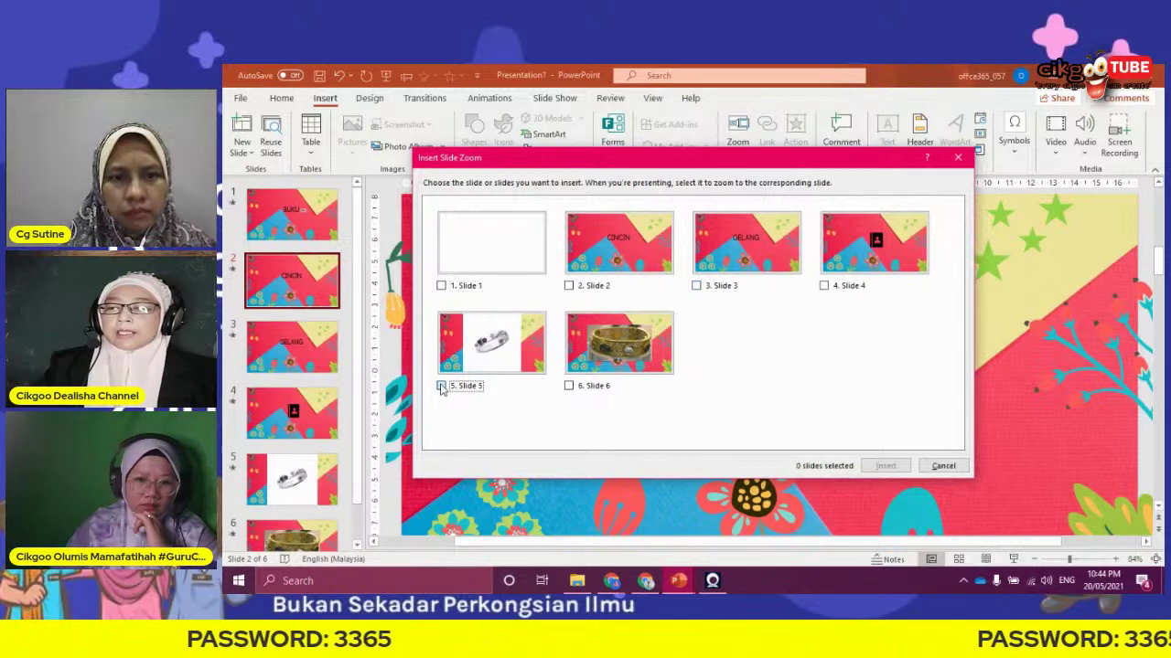
pyautogui.click(442, 386)
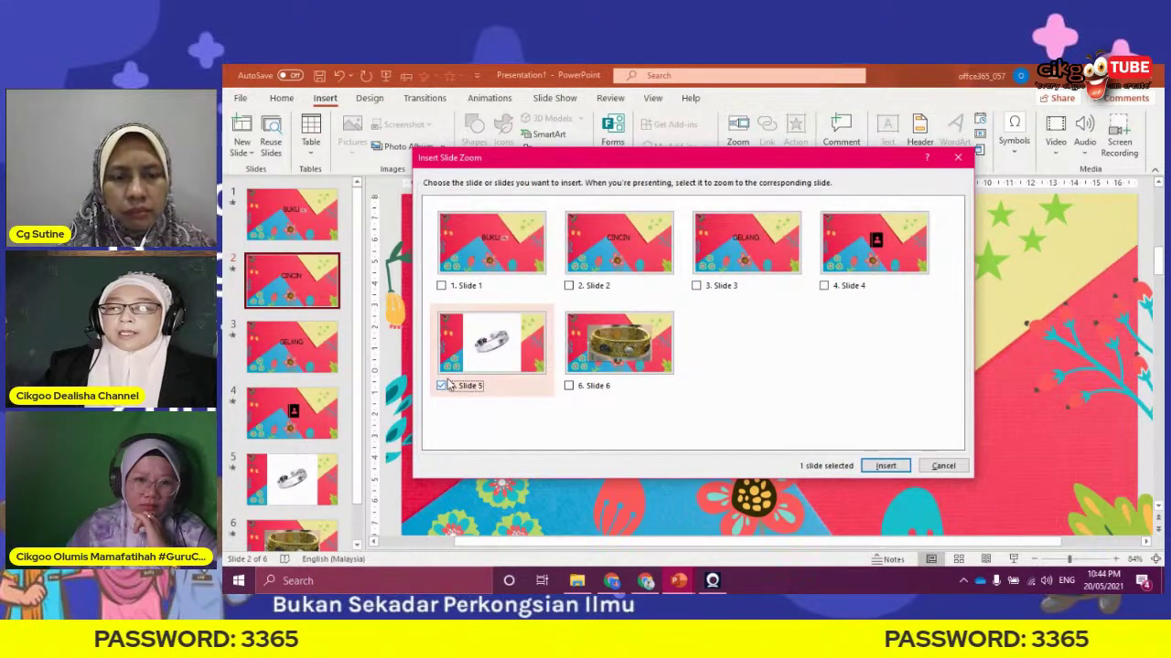
pyautogui.click(882, 467)
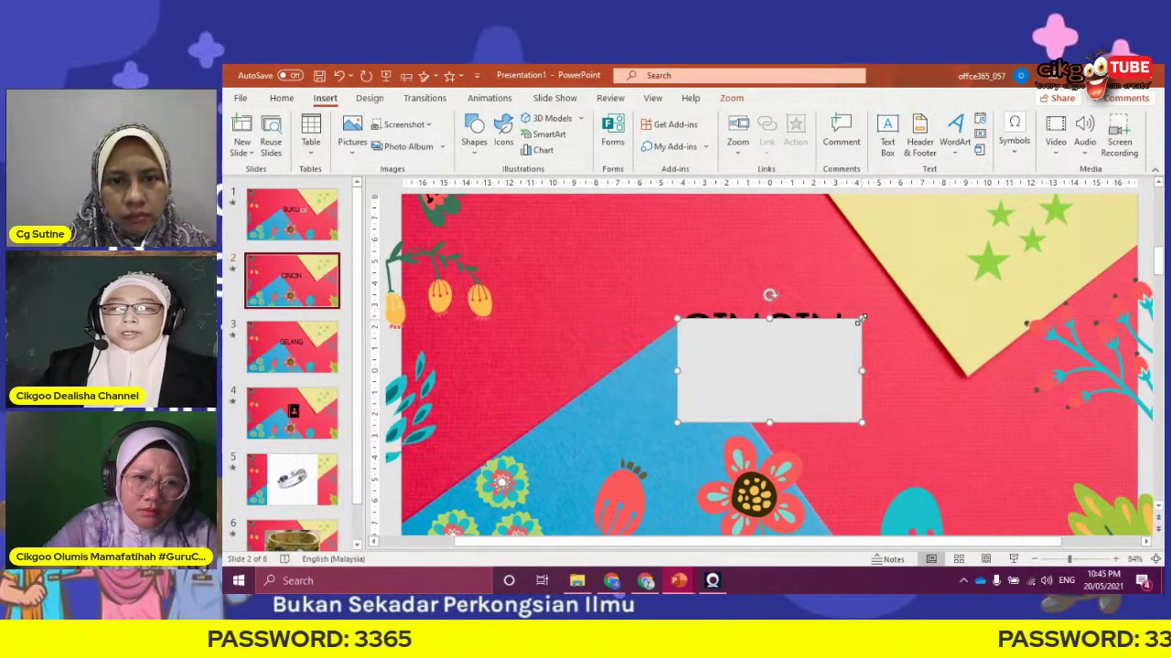
# Shrink the zoom thumbnail and place it right of the CINCIN title
pyautogui.moveTo(862, 319); pyautogui.dragTo(793, 357)
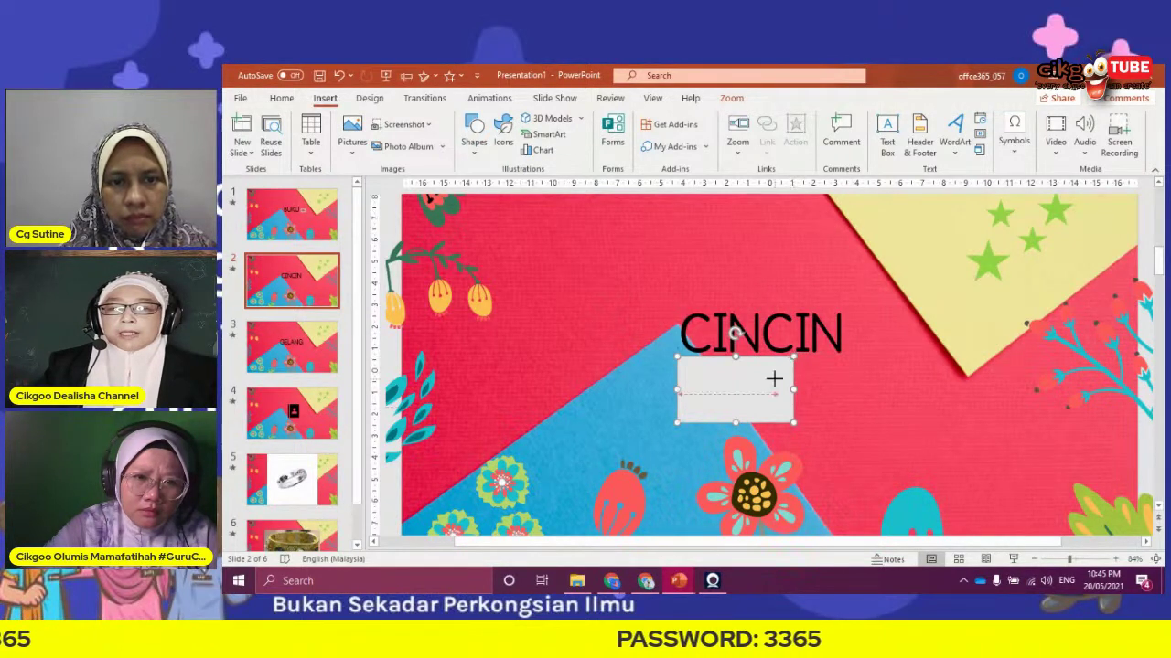
pyautogui.moveTo(774, 378)
pyautogui.mouseDown()
pyautogui.moveTo(924, 316)
pyautogui.moveTo(934, 325)
pyautogui.moveTo(912, 325)
pyautogui.mouseUp()
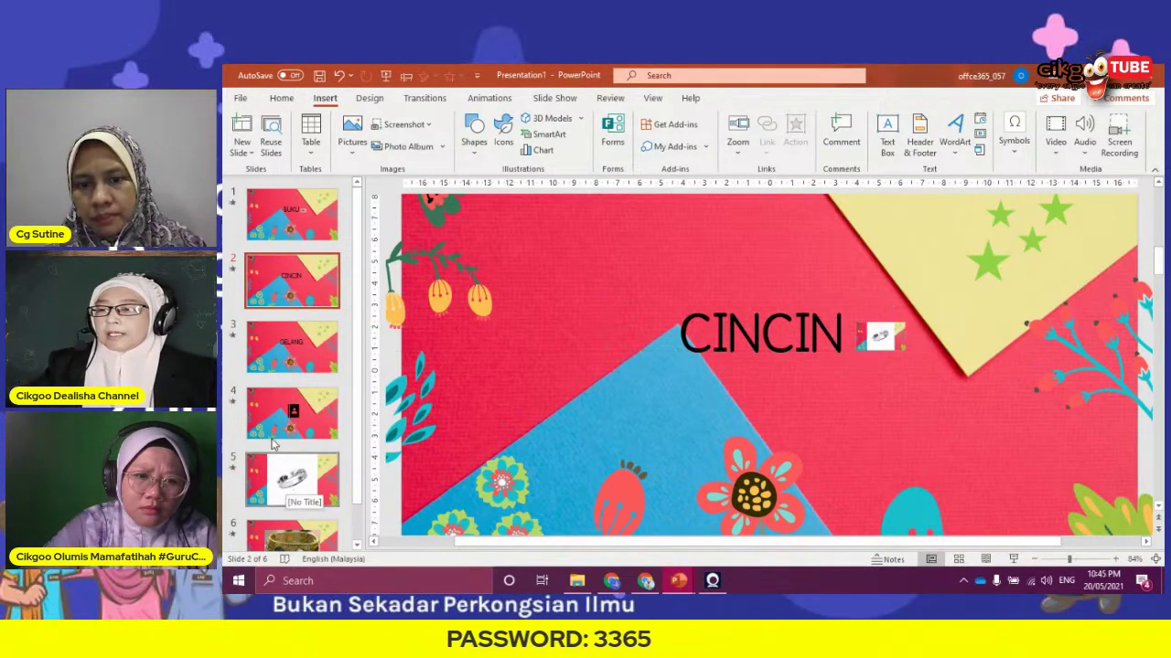
pyautogui.click(306, 360)
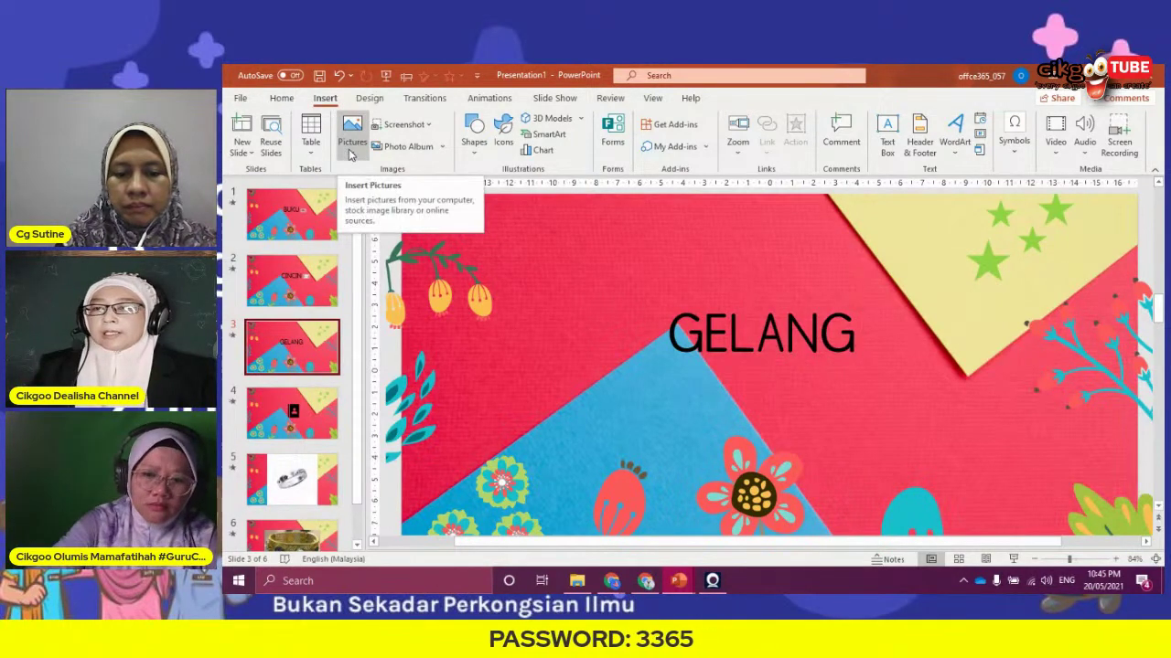
pyautogui.click(741, 128)
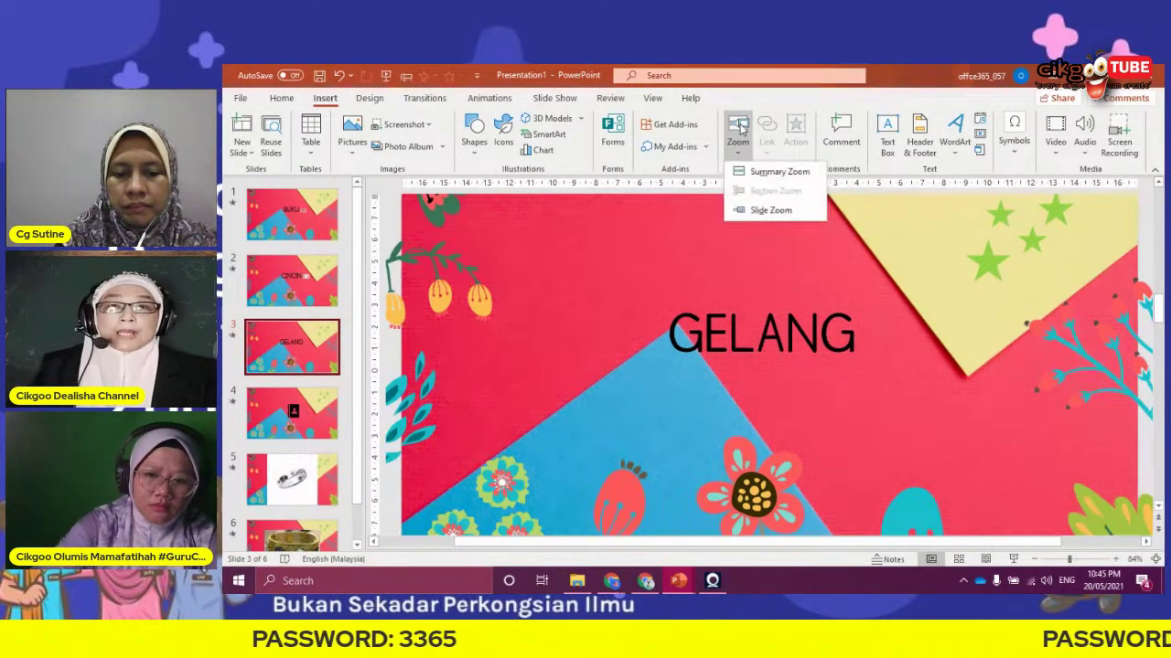
pyautogui.click(755, 218)
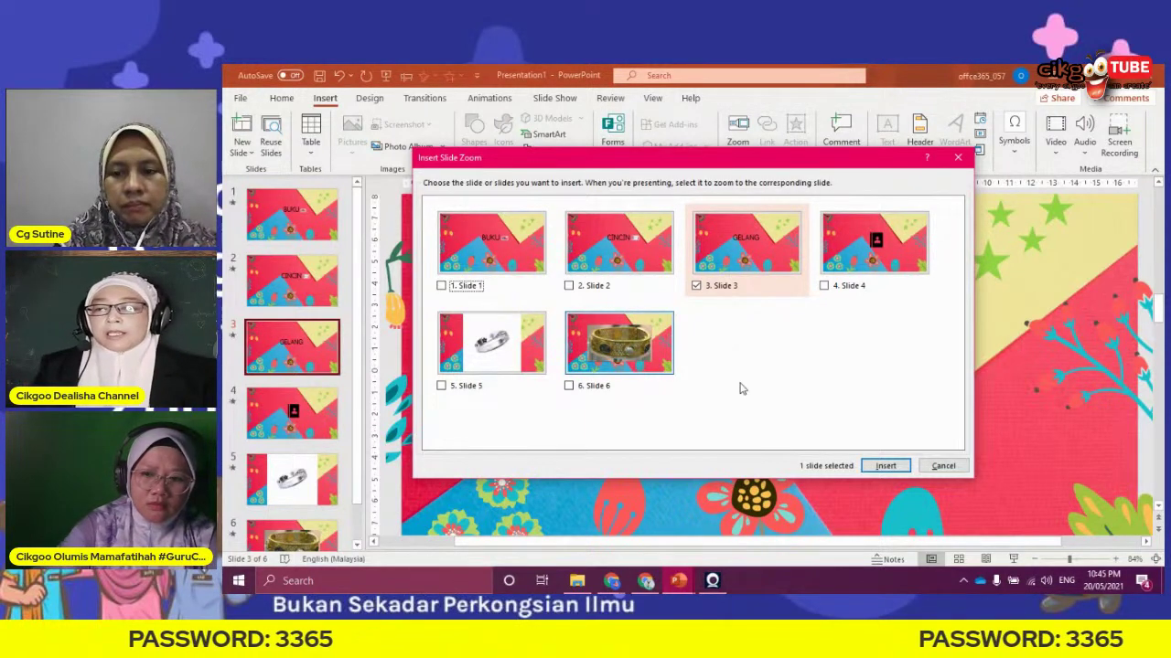
pyautogui.click(655, 384)
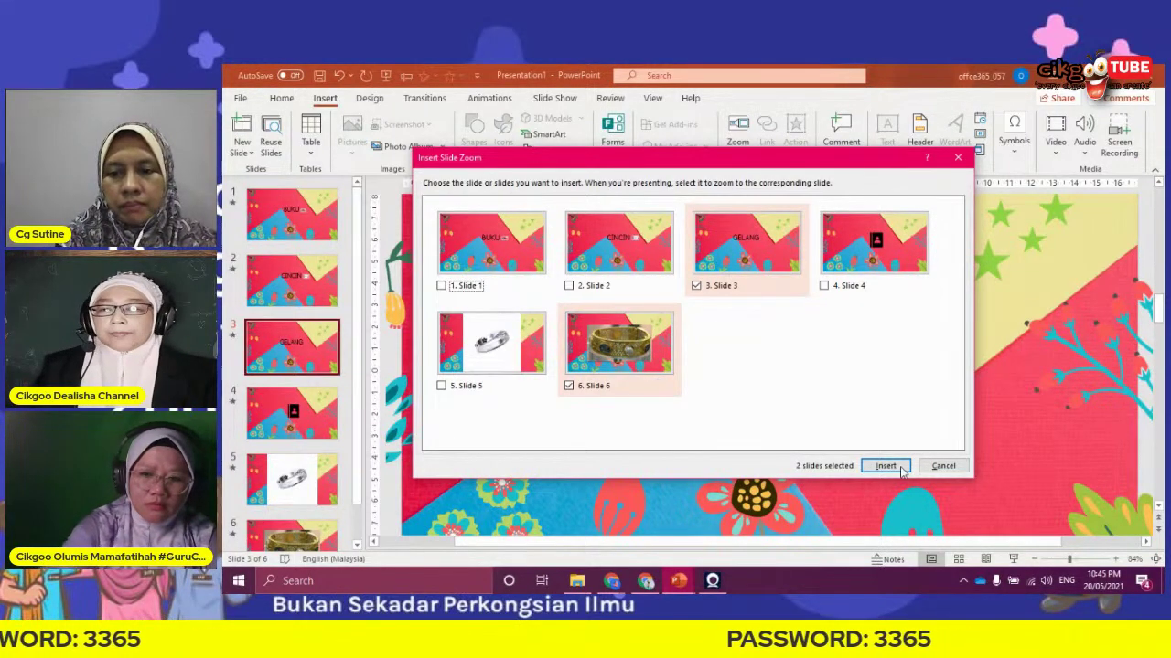
pyautogui.click(885, 465)
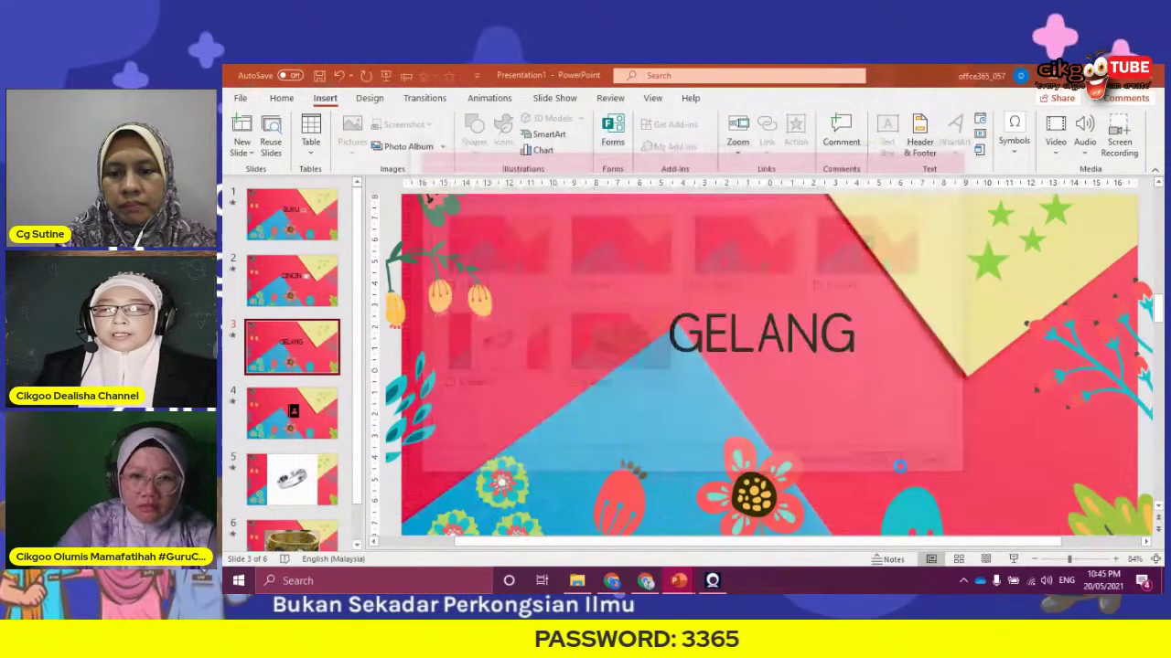
pyautogui.moveTo(842, 367)
pyautogui.mouseDown()
pyautogui.moveTo(909, 392)
pyautogui.moveTo(911, 426)
pyautogui.mouseUp()
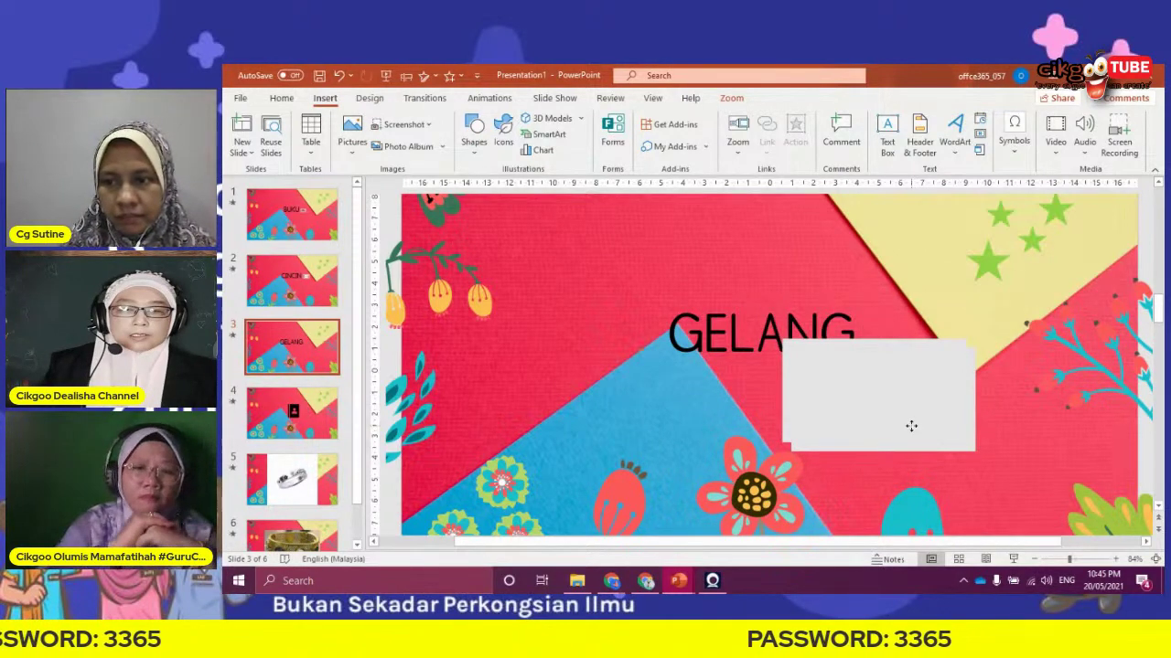
pyautogui.moveTo(911, 427); pyautogui.dragTo(827, 411)
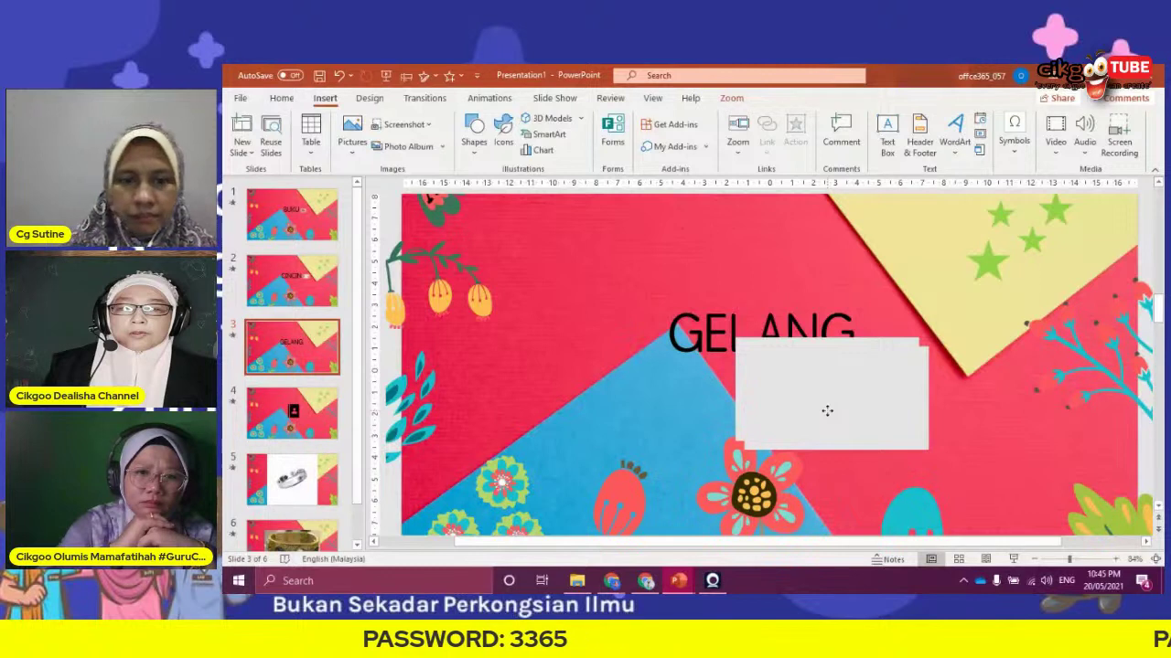
pyautogui.moveTo(827, 410); pyautogui.dragTo(828, 411)
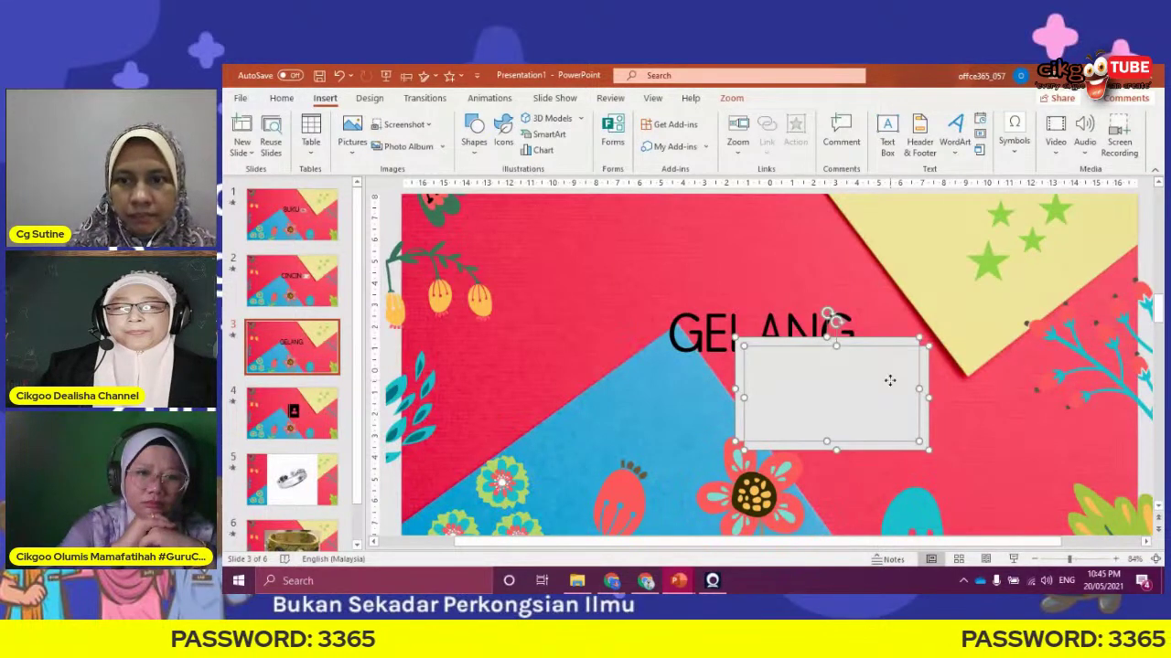
pyautogui.moveTo(888, 380)
pyautogui.mouseDown()
pyautogui.moveTo(790, 411)
pyautogui.moveTo(908, 325)
pyautogui.moveTo(900, 334)
pyautogui.mouseUp()
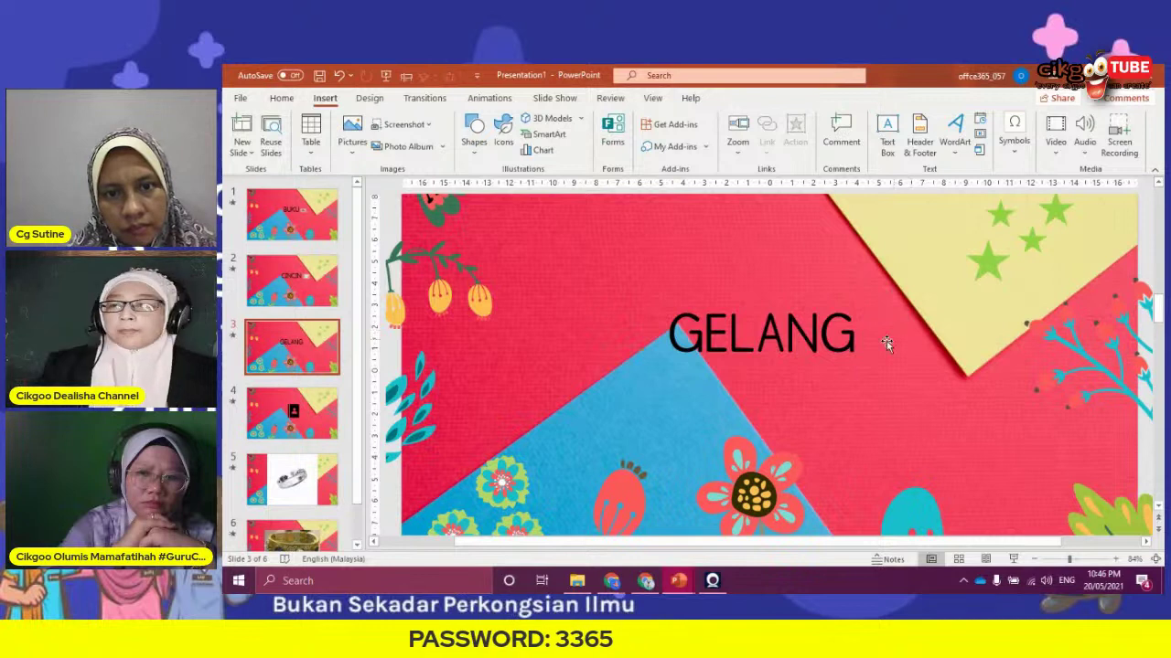
# Insert a Slide Zoom linking to slide 6, the bracelet picture slide
pyautogui.click(738, 144)
pyautogui.click(758, 208)
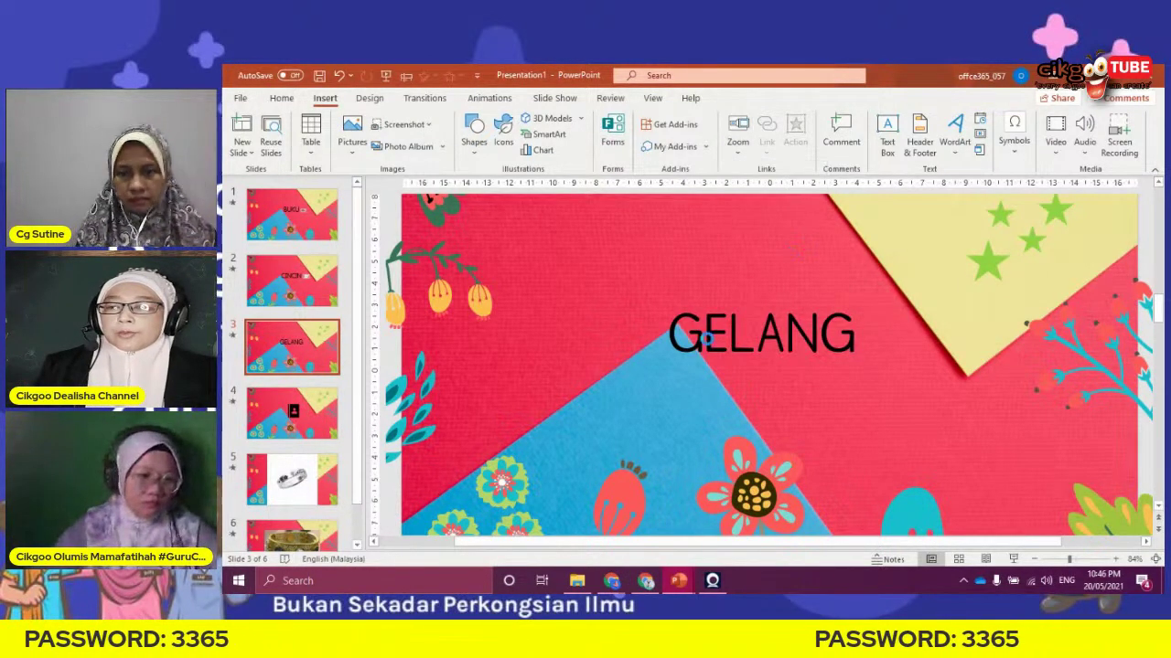
pyautogui.click(622, 357)
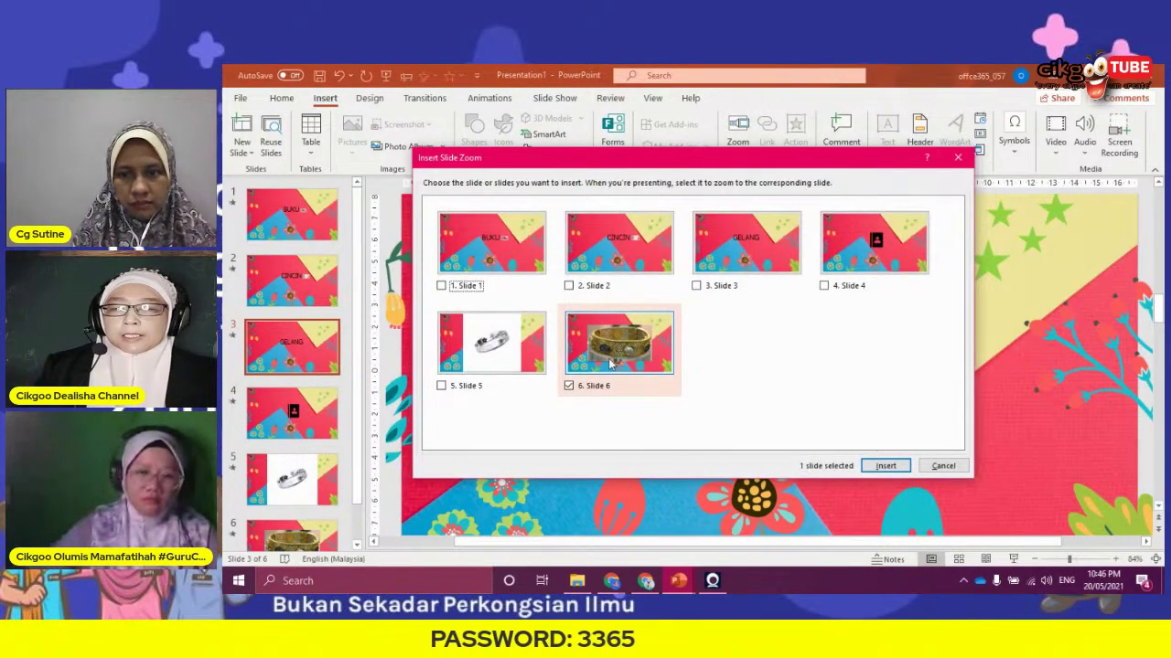
pyautogui.click(885, 465)
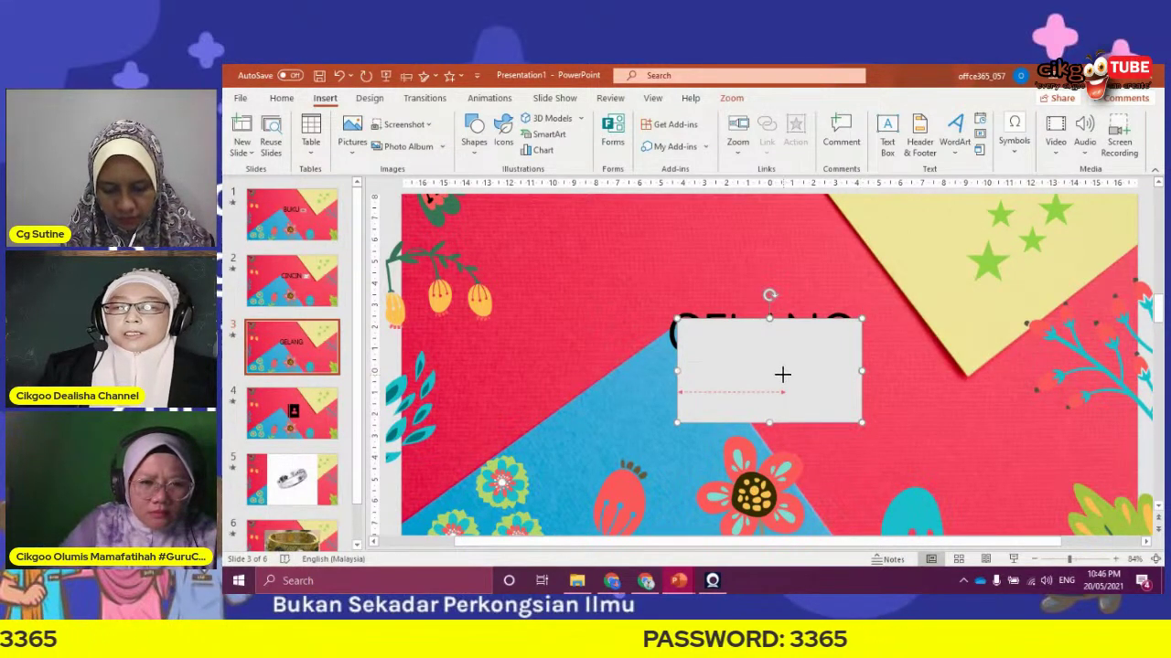
# Shrink the zoom thumbnail, place it right of the GELANG title, and return to the BUKU slide
pyautogui.moveTo(782, 374); pyautogui.dragTo(784, 362)
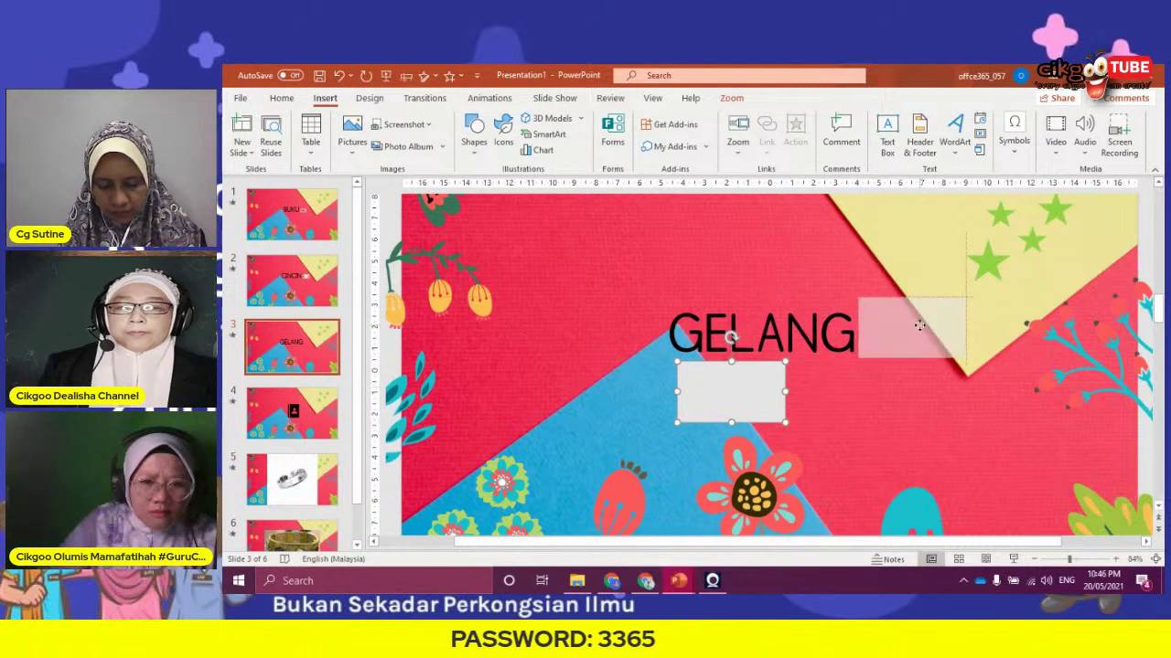
pyautogui.moveTo(920, 324); pyautogui.dragTo(923, 330)
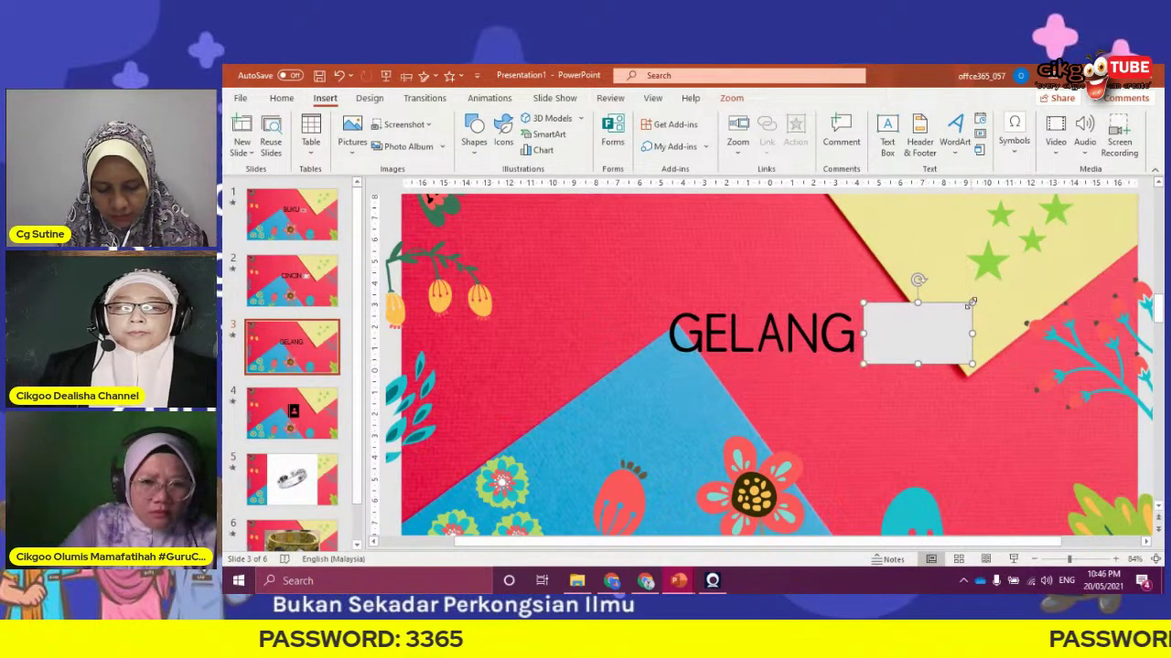
pyautogui.moveTo(971, 303); pyautogui.dragTo(919, 334)
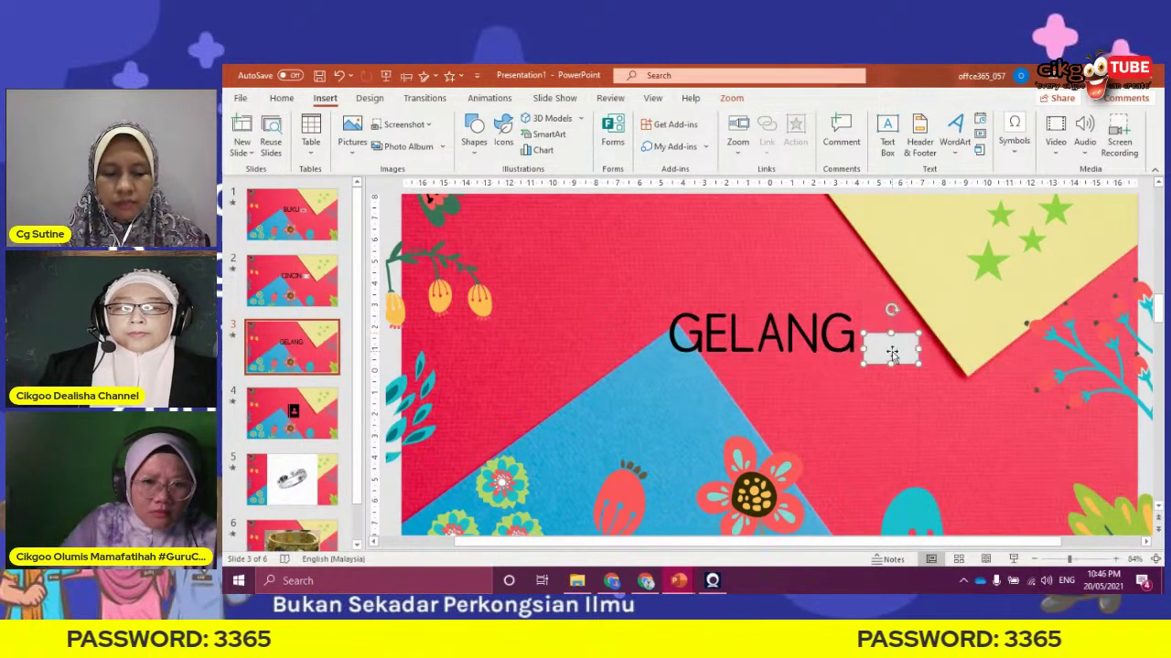
pyautogui.click(901, 389)
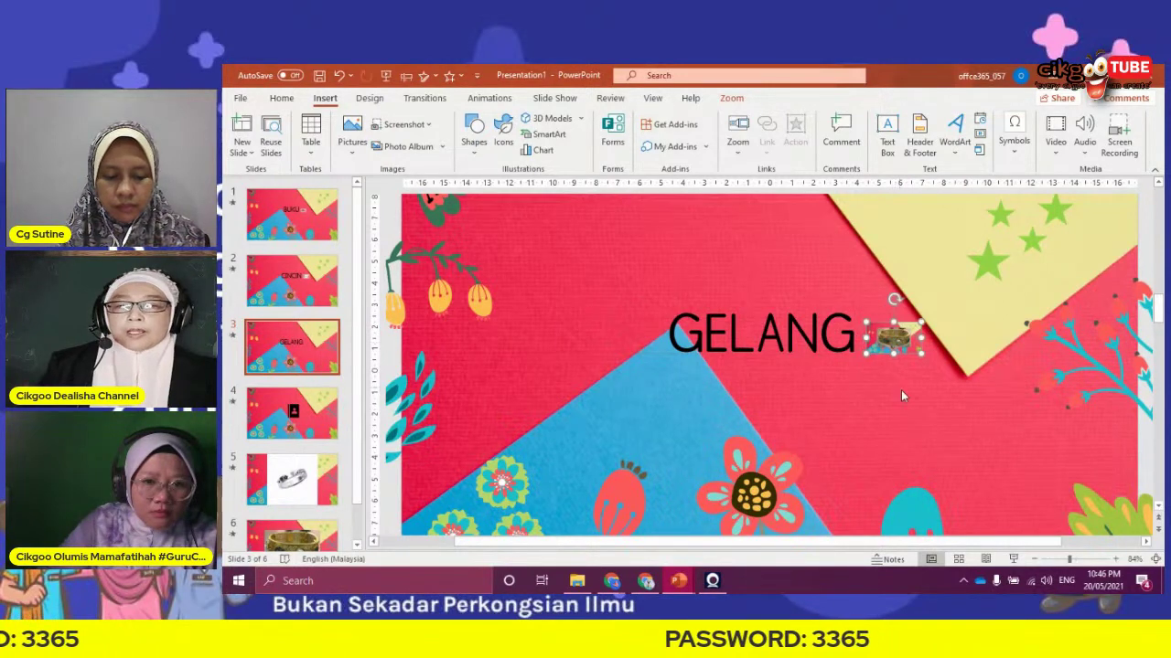
pyautogui.click(298, 236)
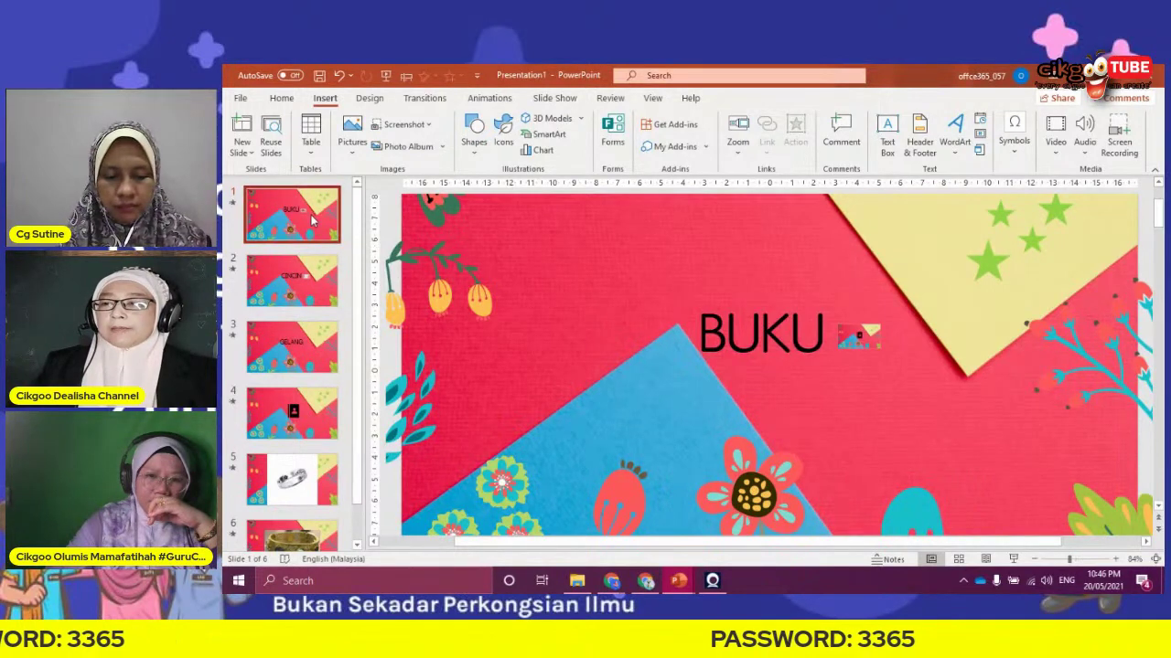
# Show the BUKU slide's transition settings, currently set to None
pyautogui.click(420, 100)
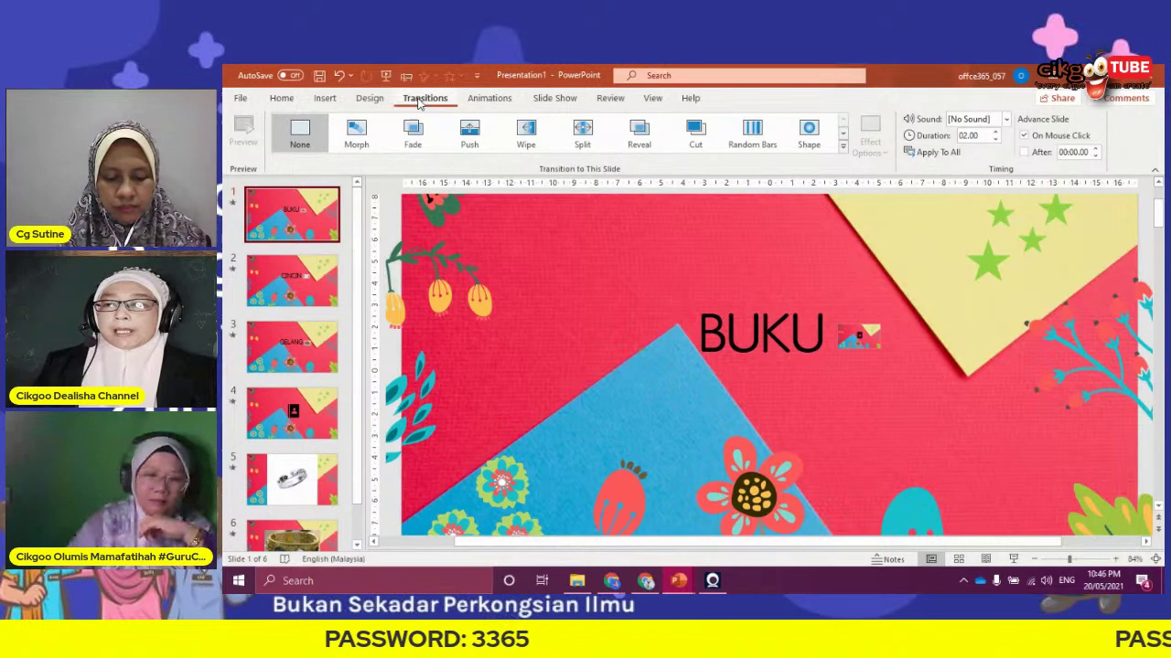
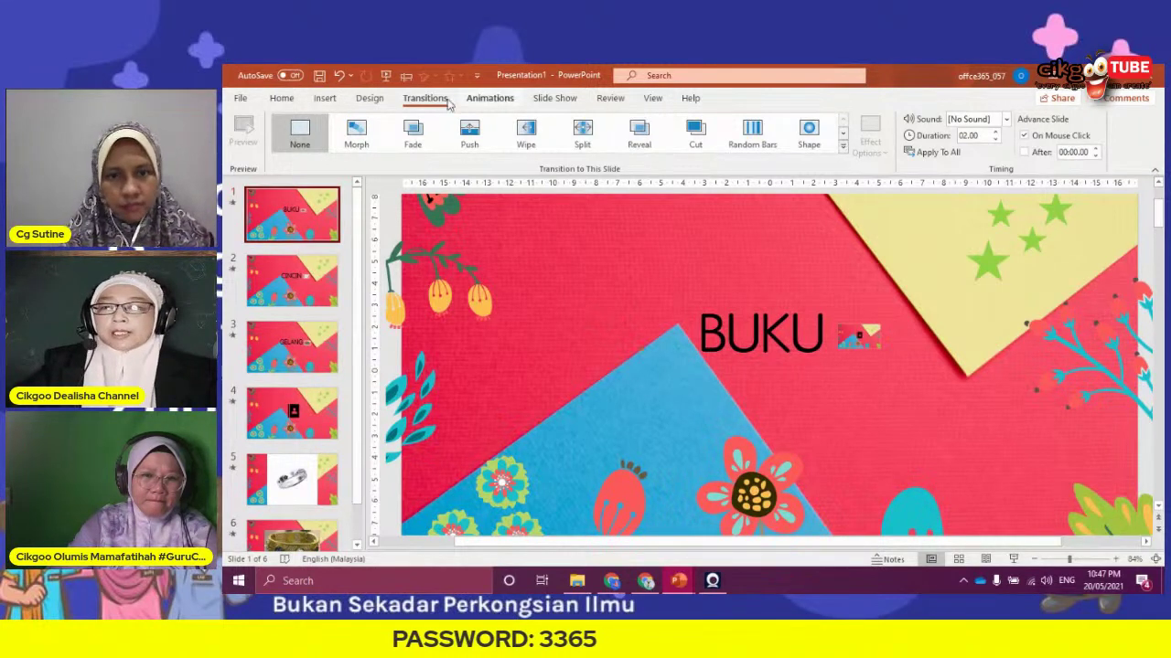
# Try the Curtains transition on the BUKU slide, then remove it again
pyautogui.click(843, 135)
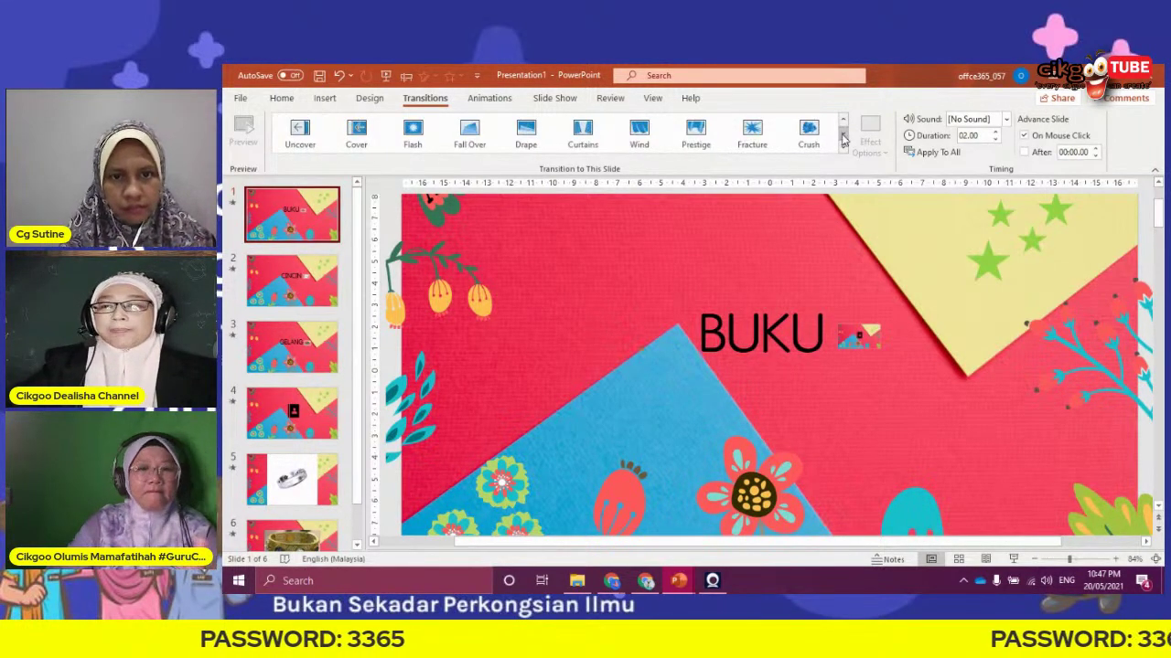
pyautogui.click(582, 134)
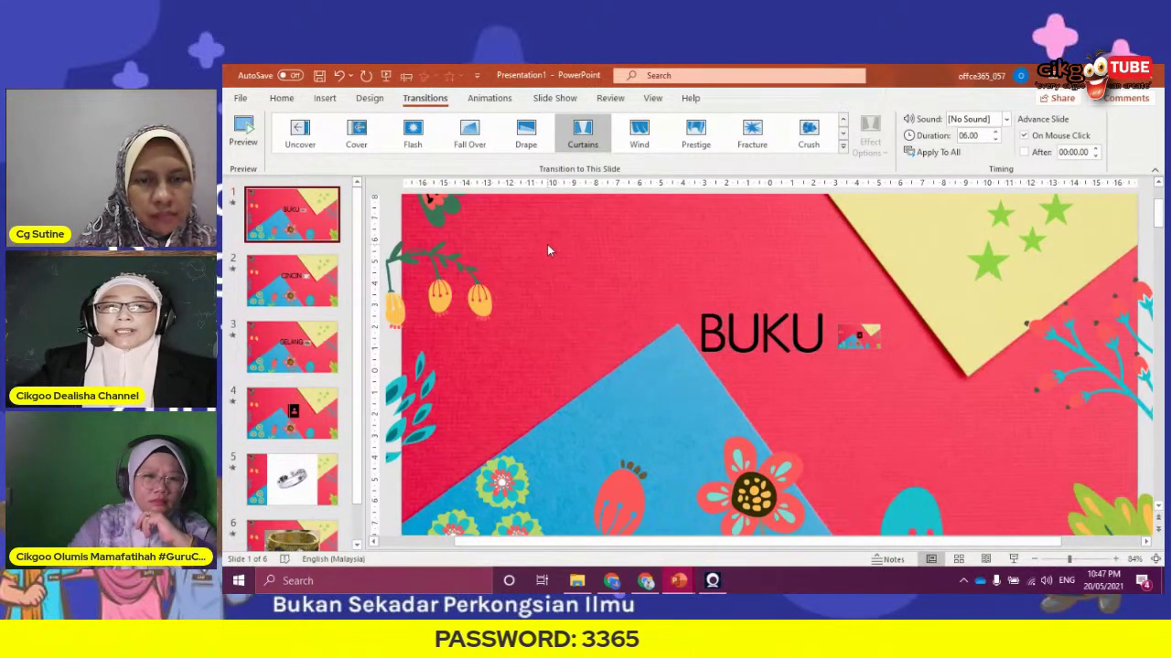
pyautogui.click(842, 120)
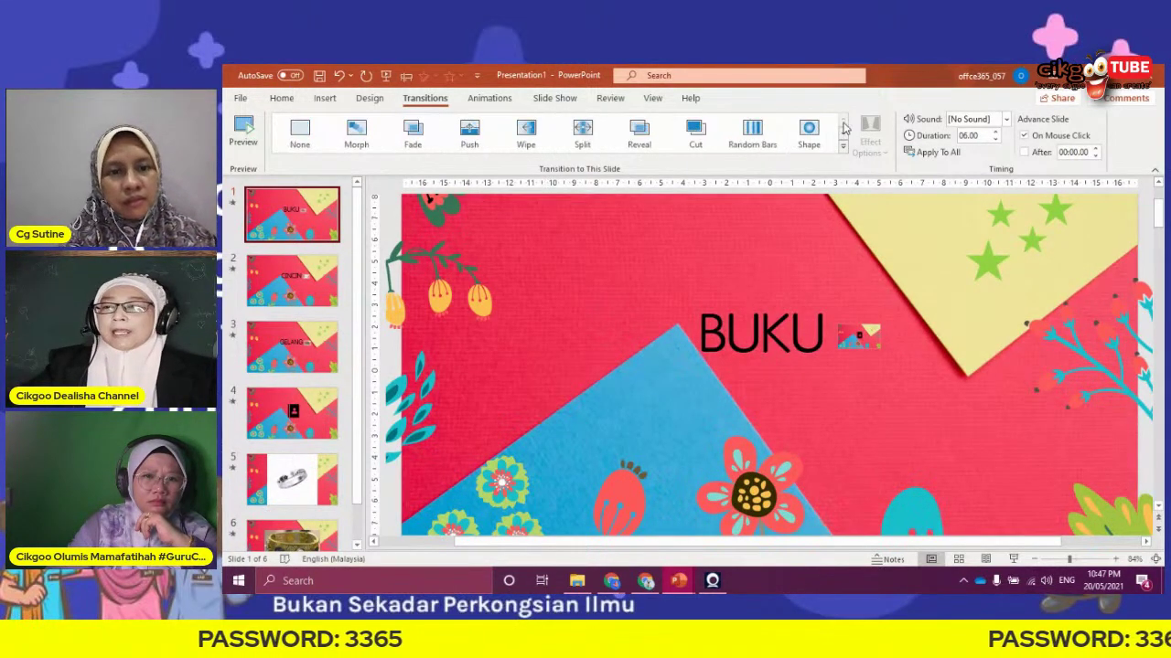
pyautogui.click(306, 130)
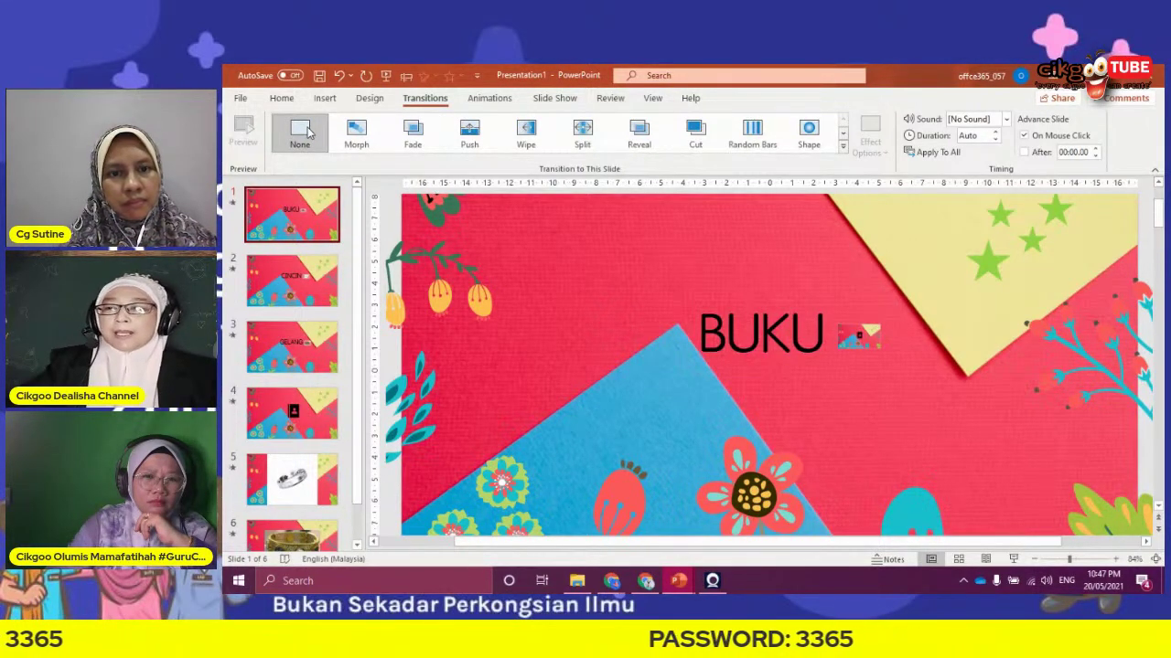
pyautogui.click(289, 281)
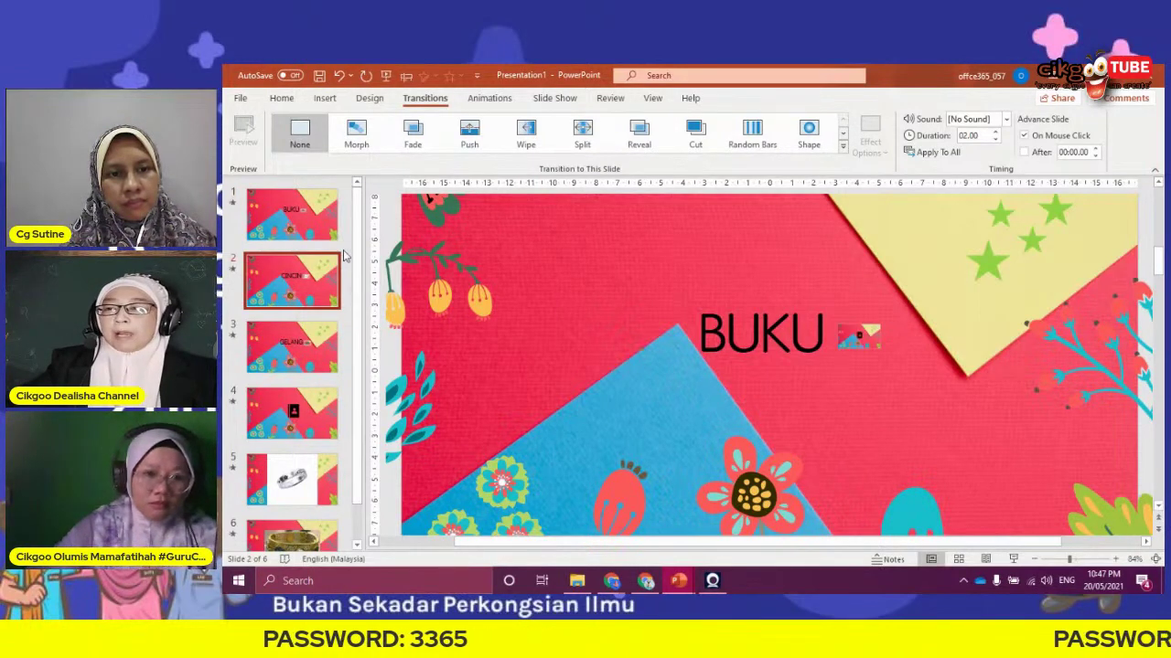
pyautogui.click(320, 215)
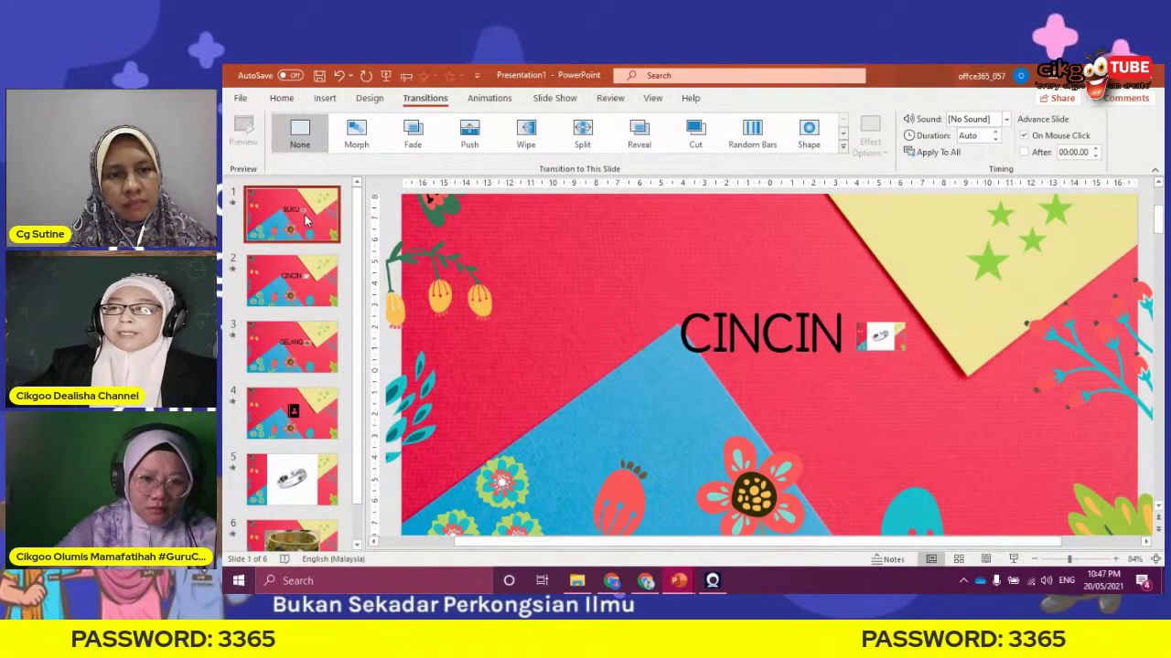
# Duplicate the BUKU slide with New Slide > Duplicate Selected Slides
pyautogui.click(282, 99)
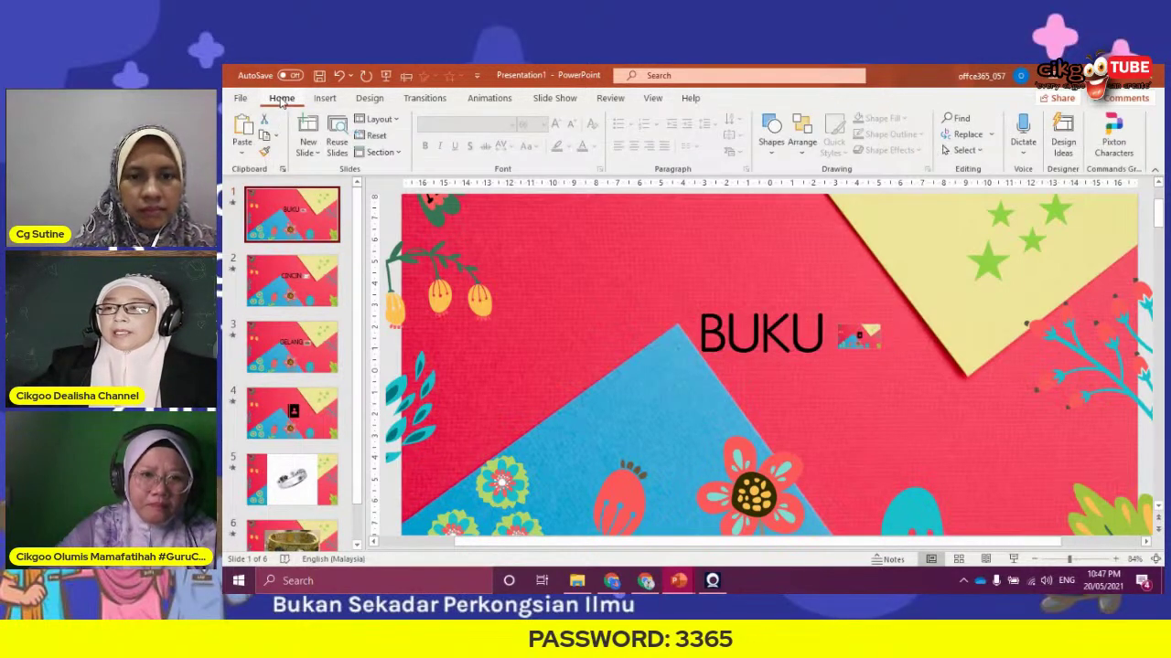
pyautogui.click(307, 152)
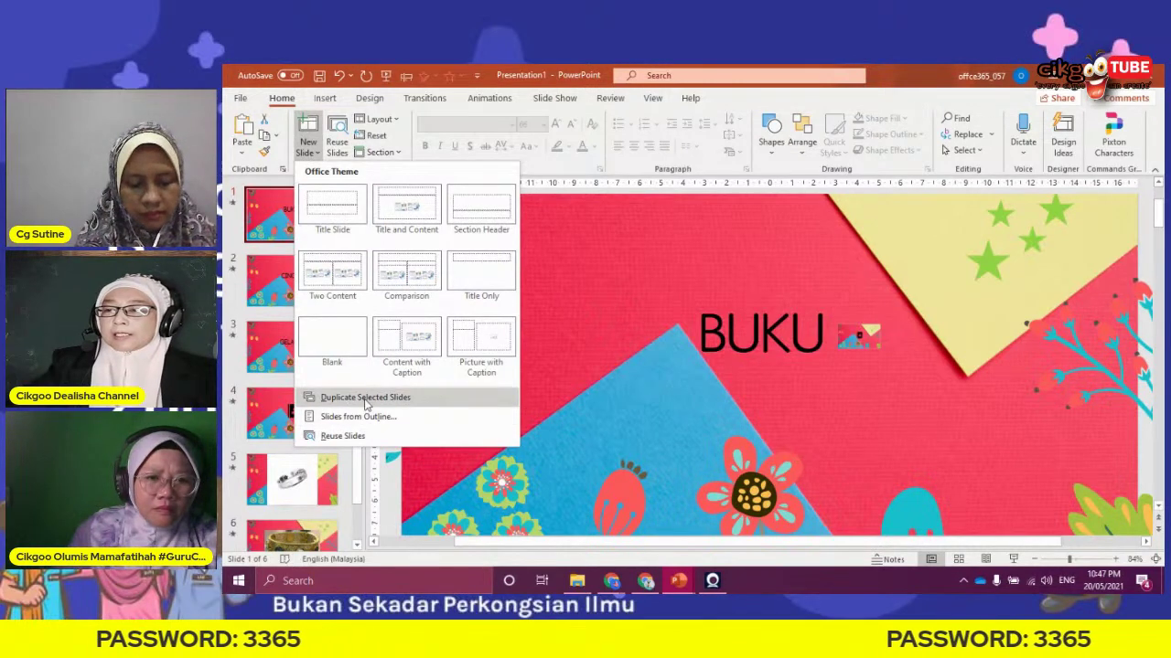
pyautogui.click(331, 340)
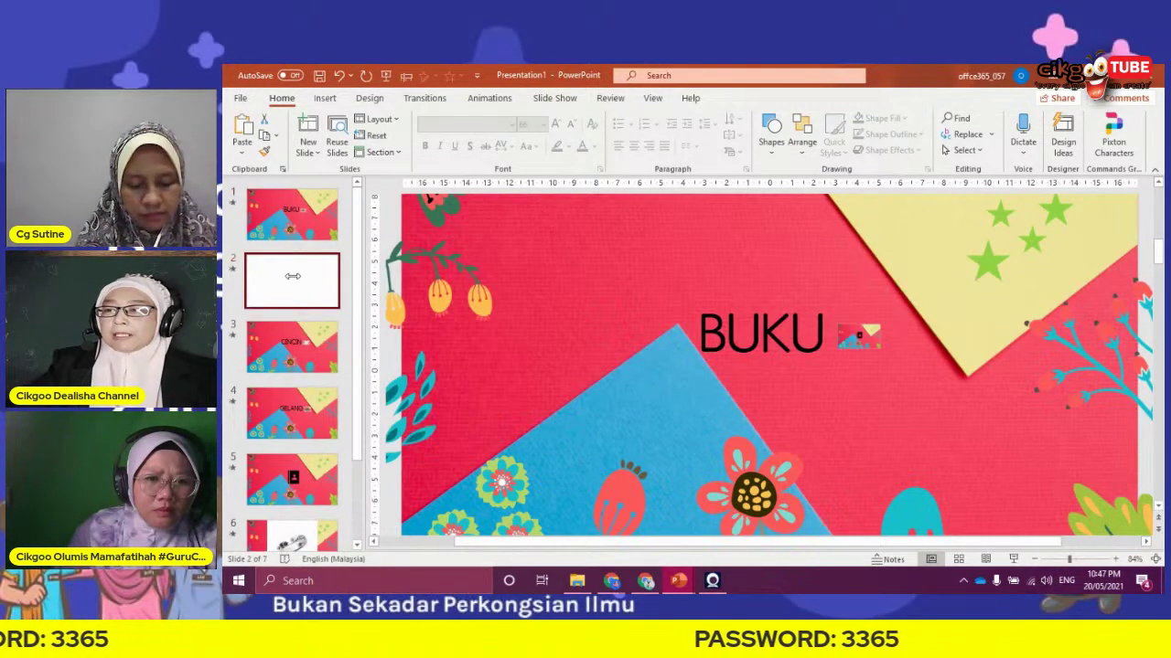
# Delete the BUKU text box from slide 1, leaving a plain background slide
pyautogui.click(298, 228)
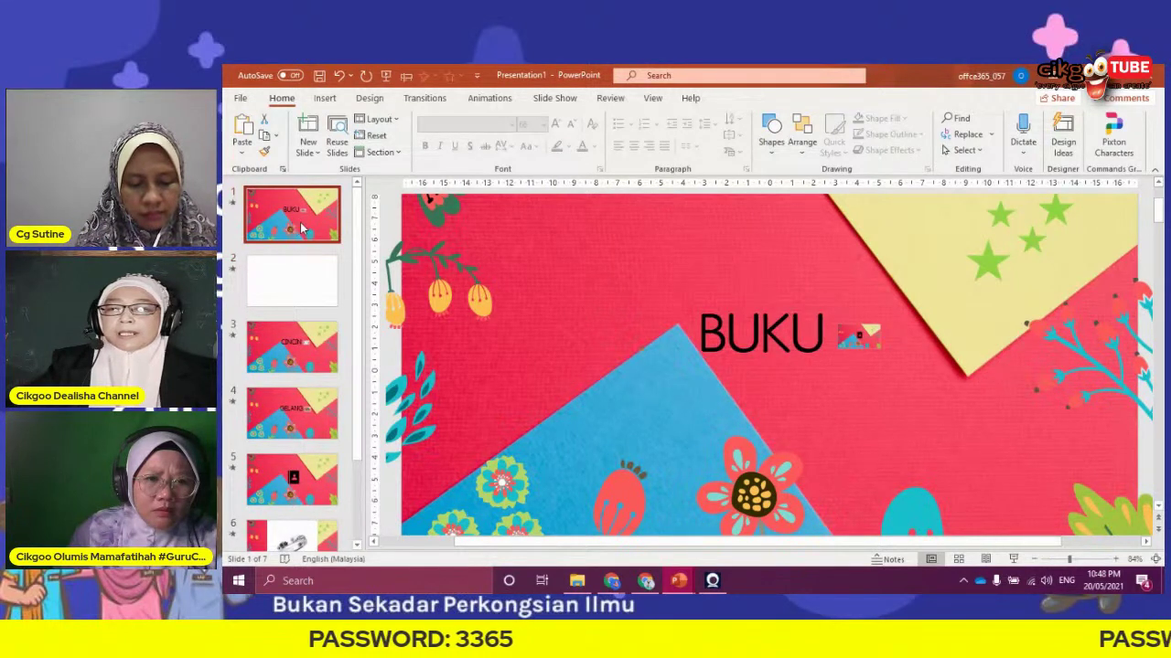
pyautogui.click(739, 336)
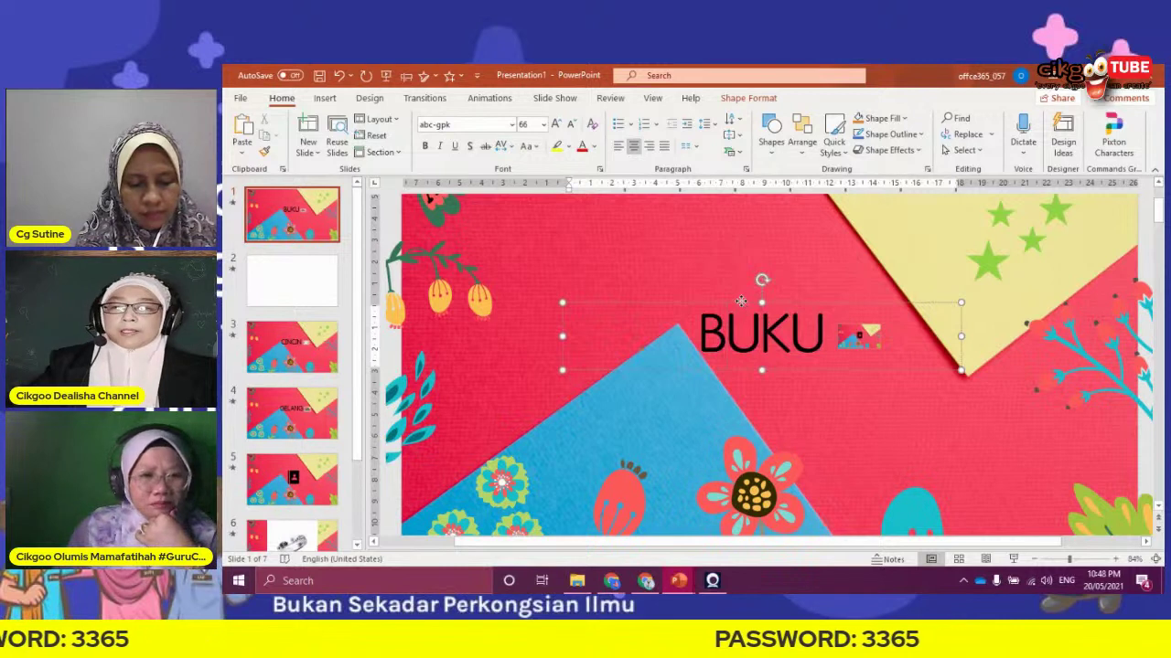
pyautogui.click(740, 302)
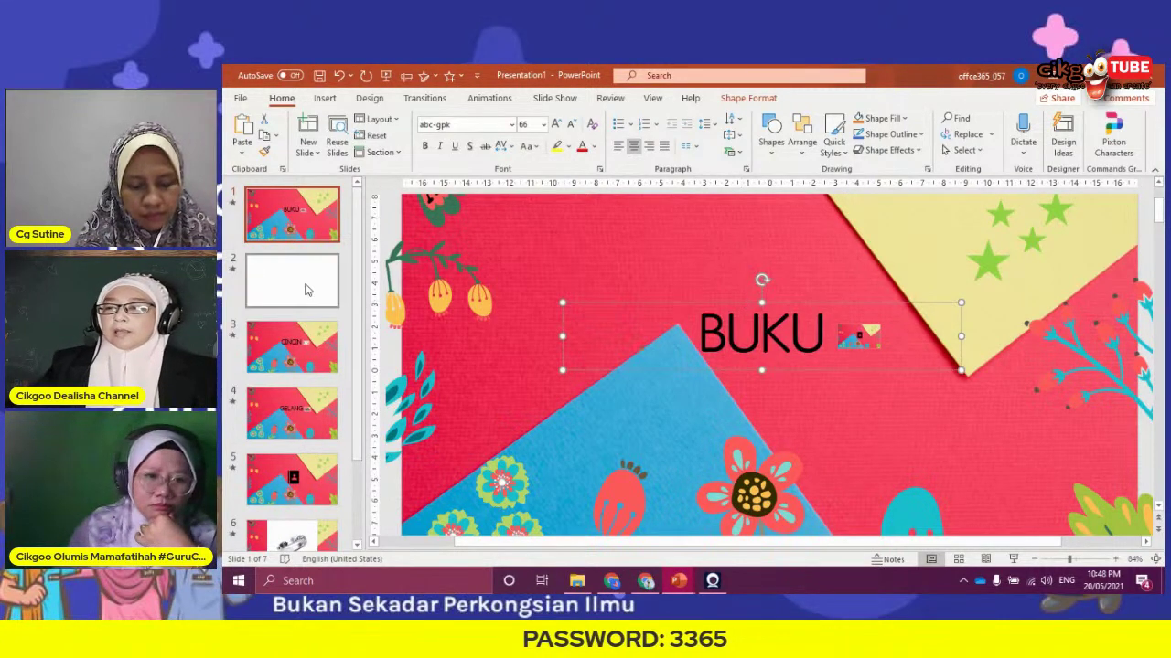
pyautogui.click(306, 284)
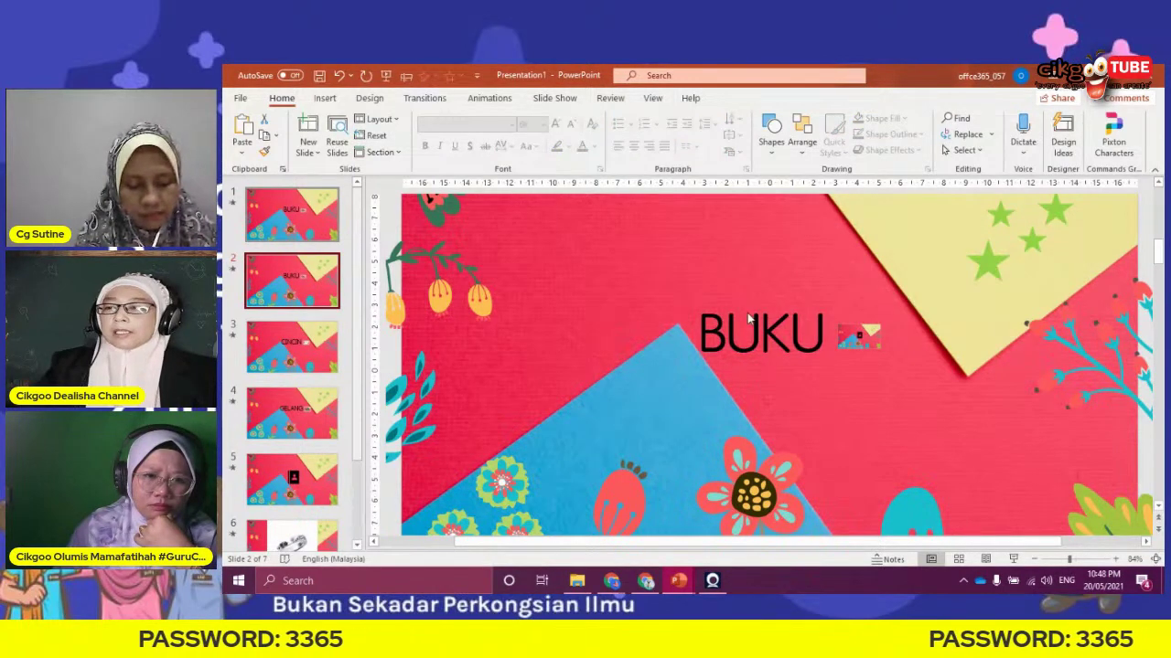
pyautogui.press('Up')
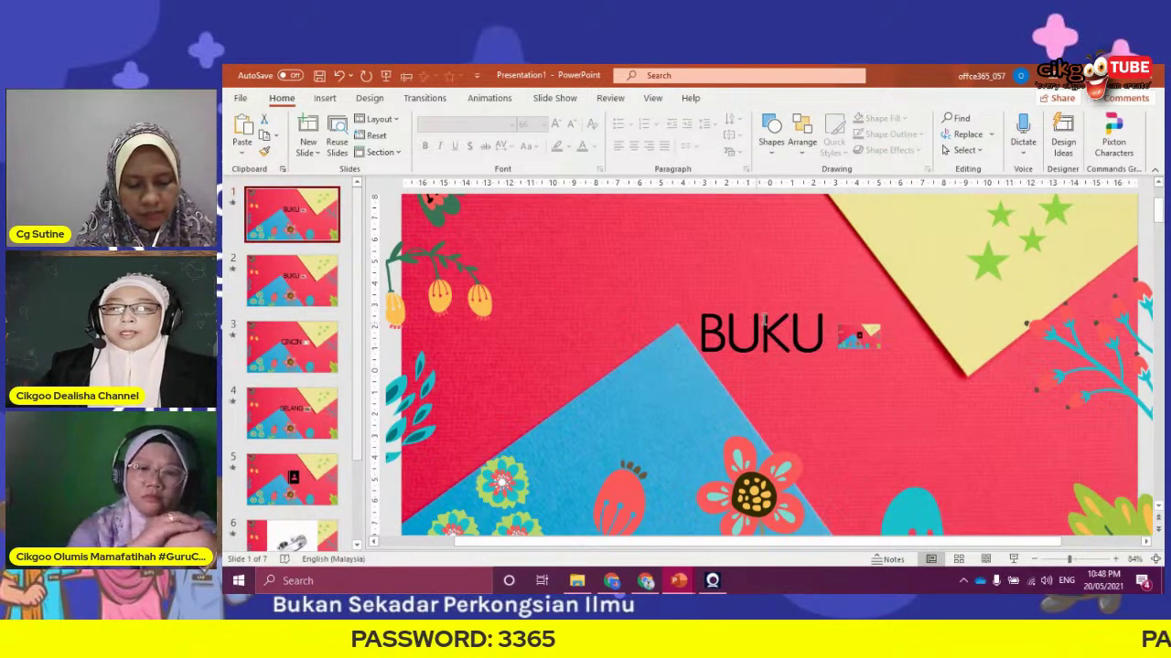
pyautogui.doubleClick(765, 320)
pyautogui.click(732, 302)
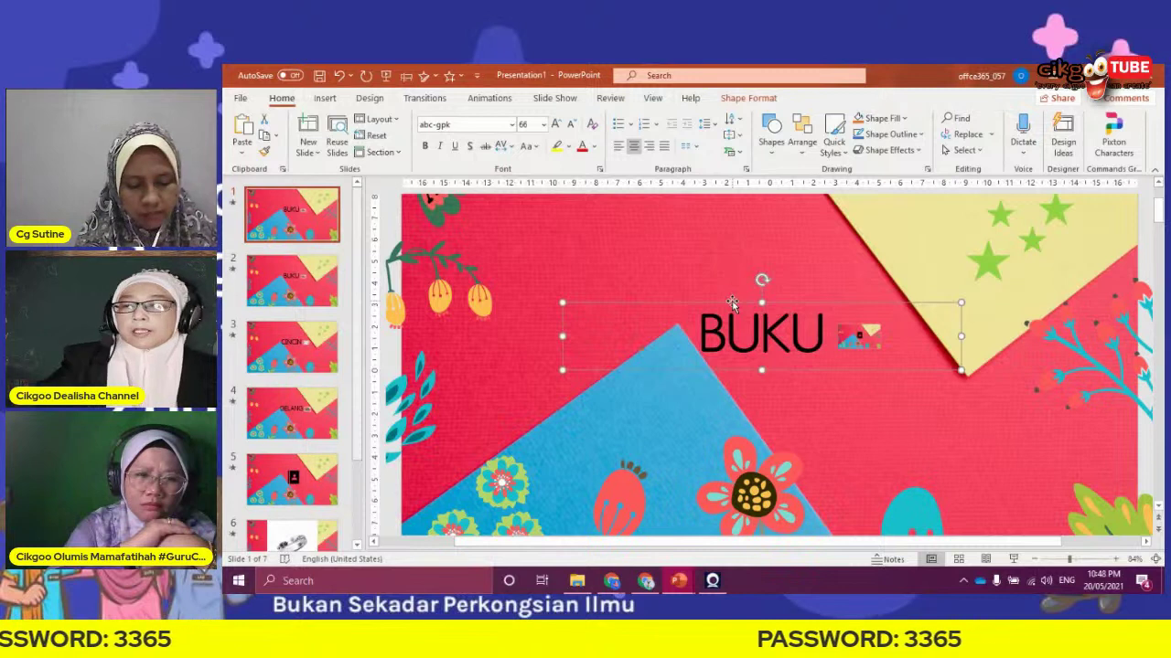
pyautogui.press('Delete')
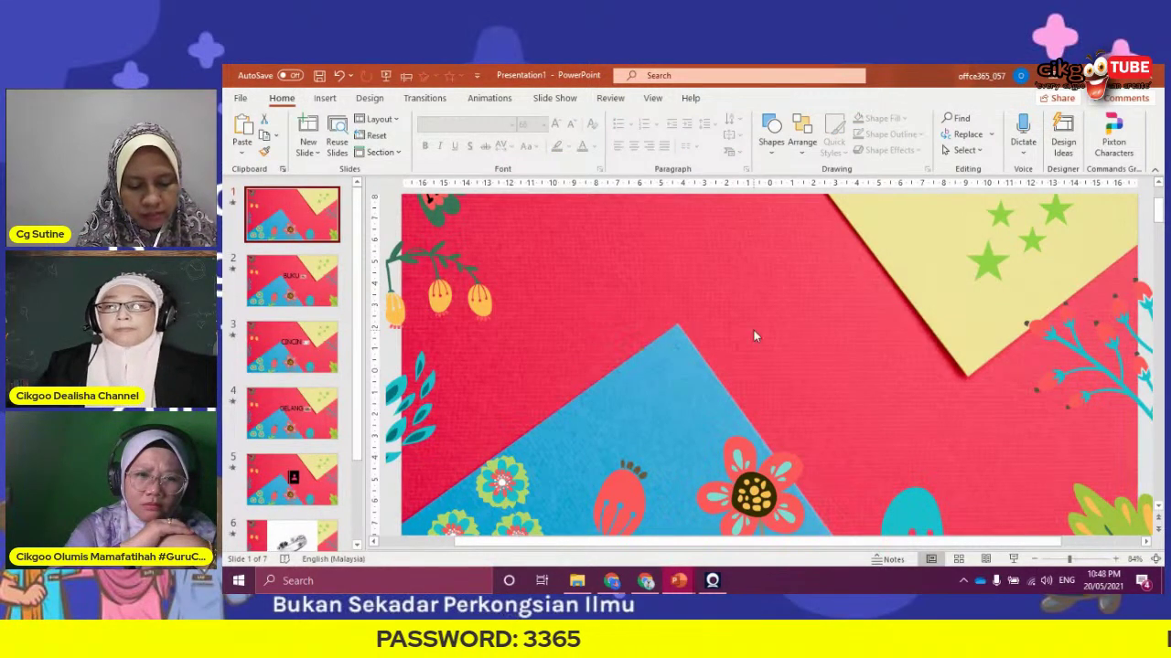
pyautogui.press('Down')
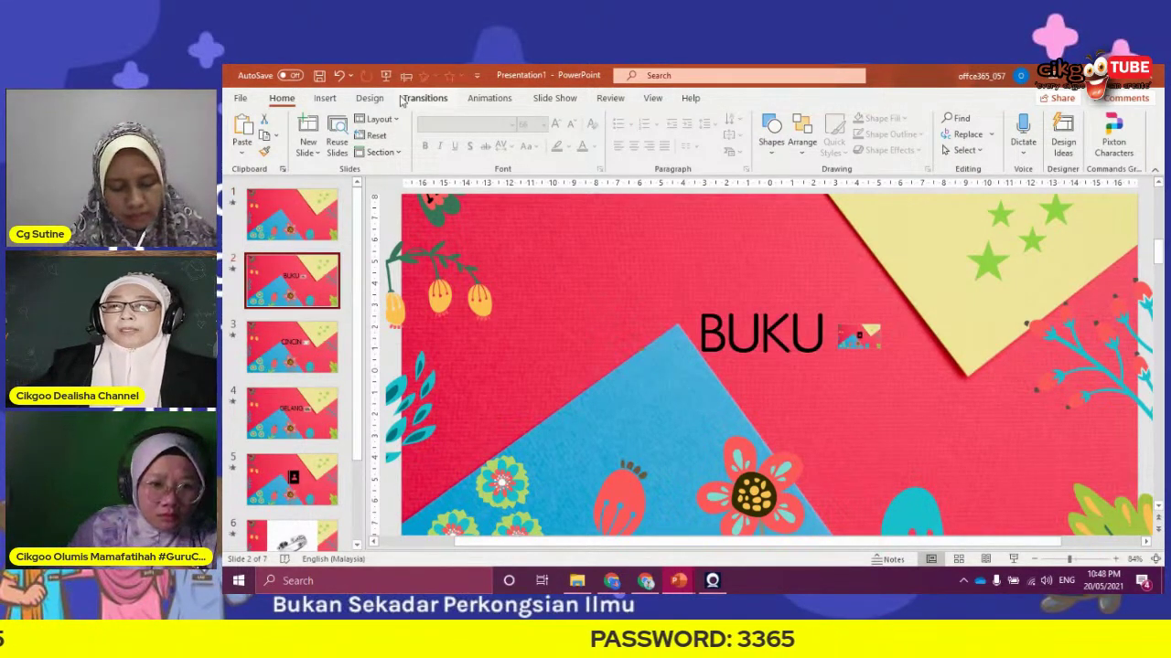
# Apply the Curtains transition to slide 2
pyautogui.click(403, 99)
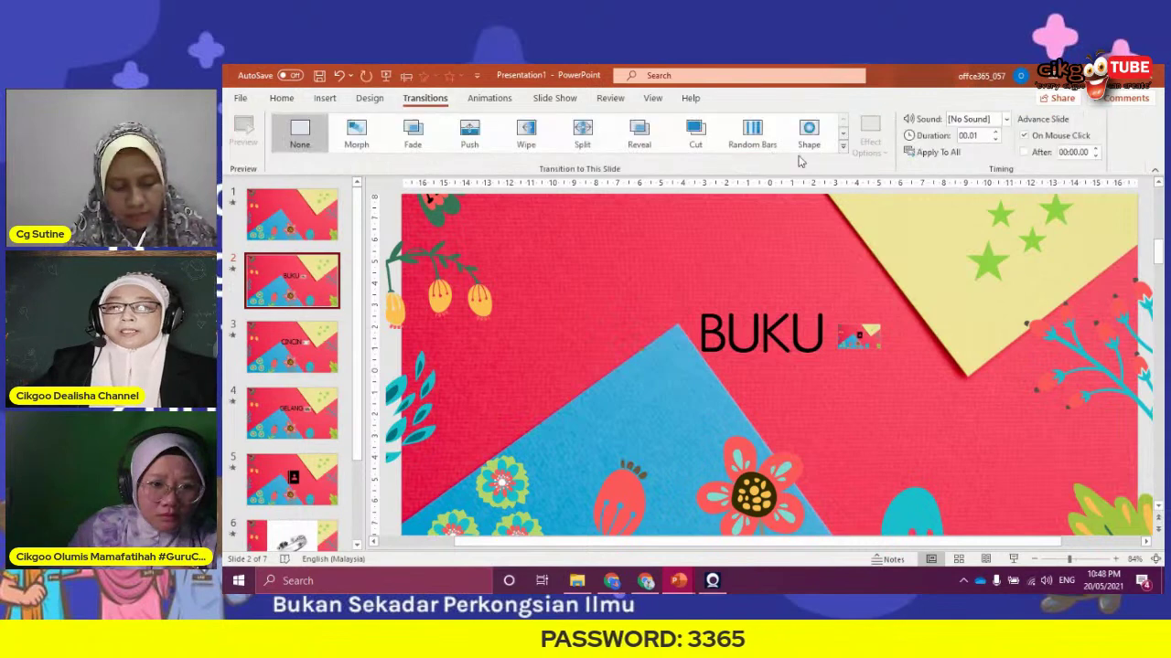
pyautogui.click(846, 137)
pyautogui.click(586, 130)
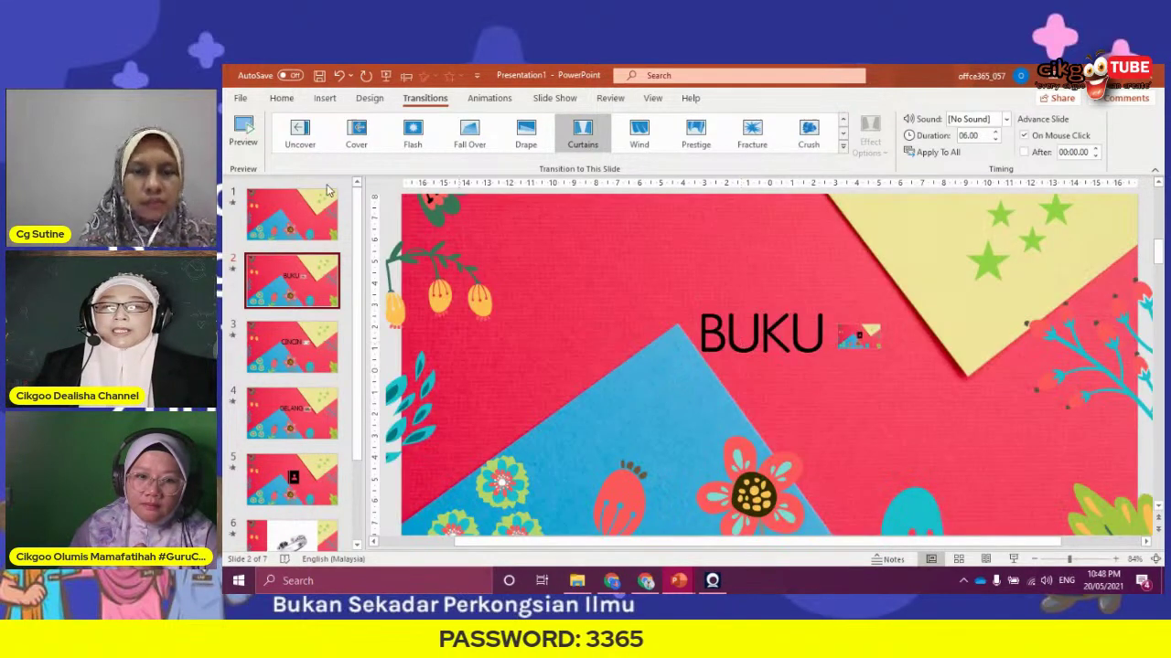
# Compare the transition settings of slide 1, slide 2 and the CINCIN slide
pyautogui.click(289, 211)
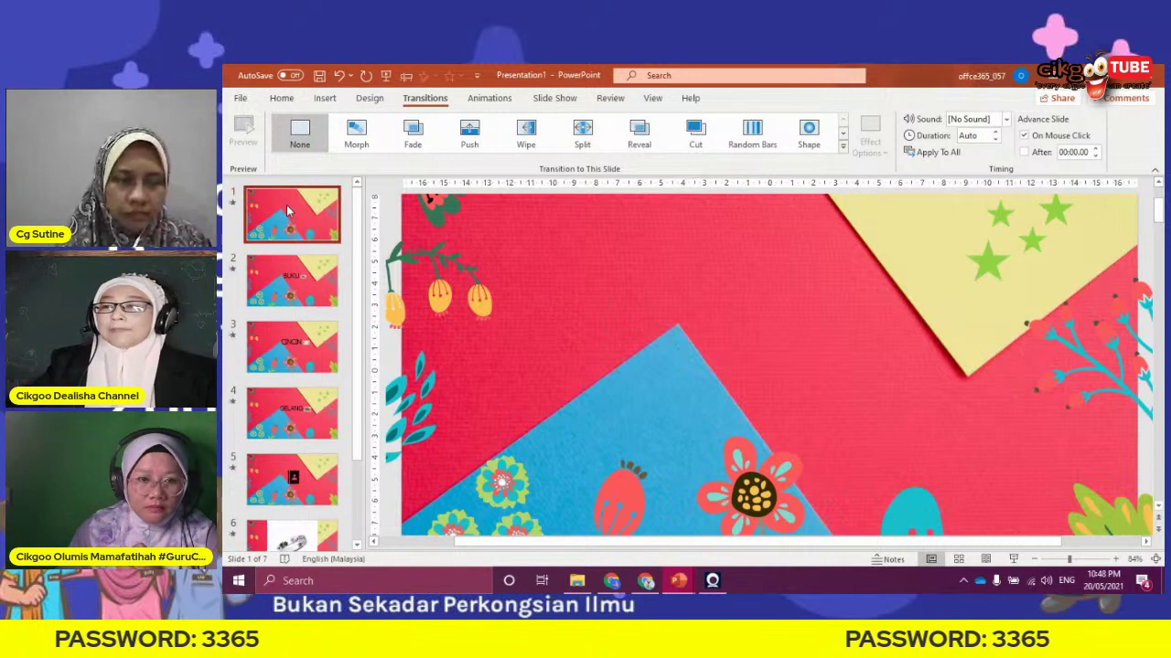
pyautogui.click(301, 270)
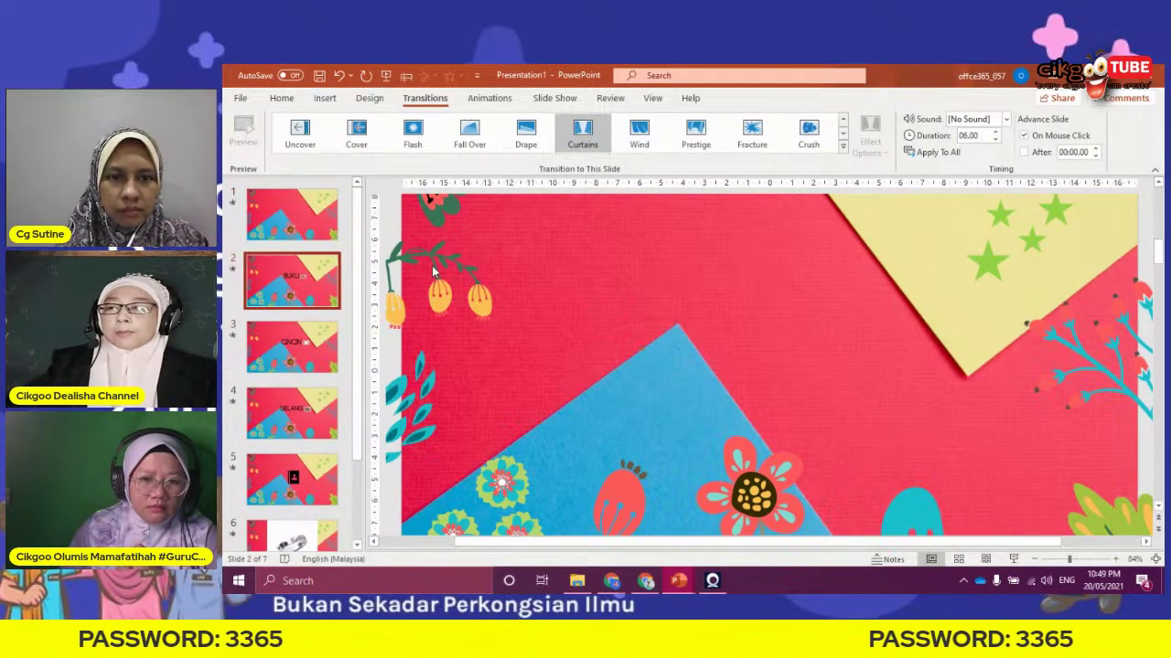
pyautogui.click(312, 217)
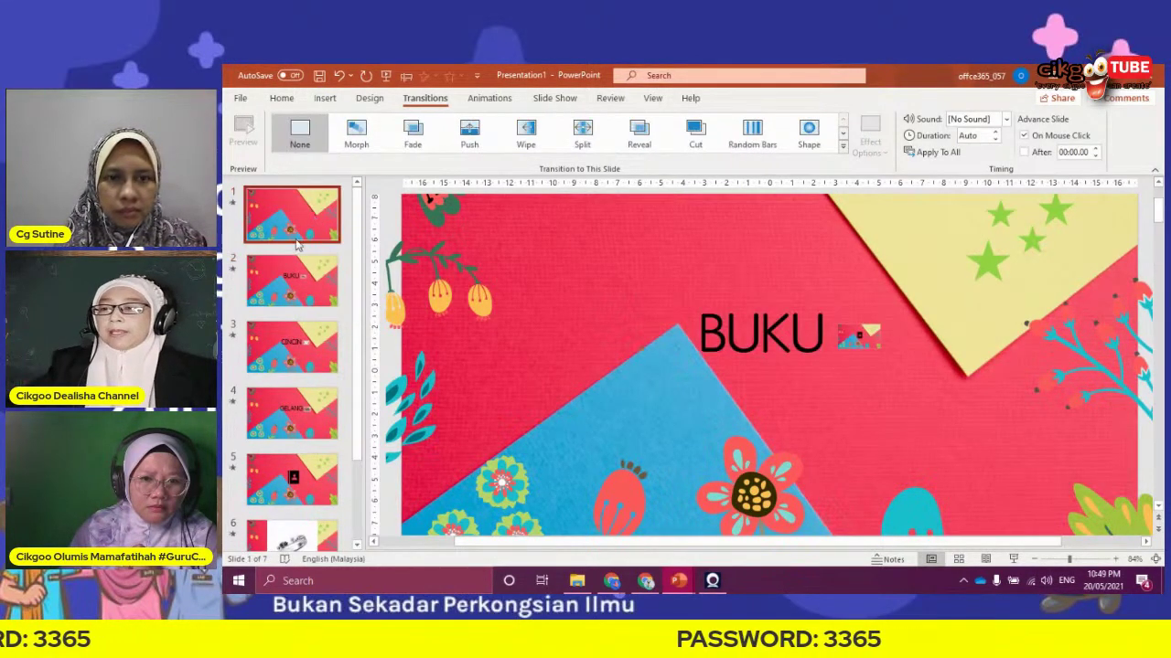
pyautogui.click(309, 353)
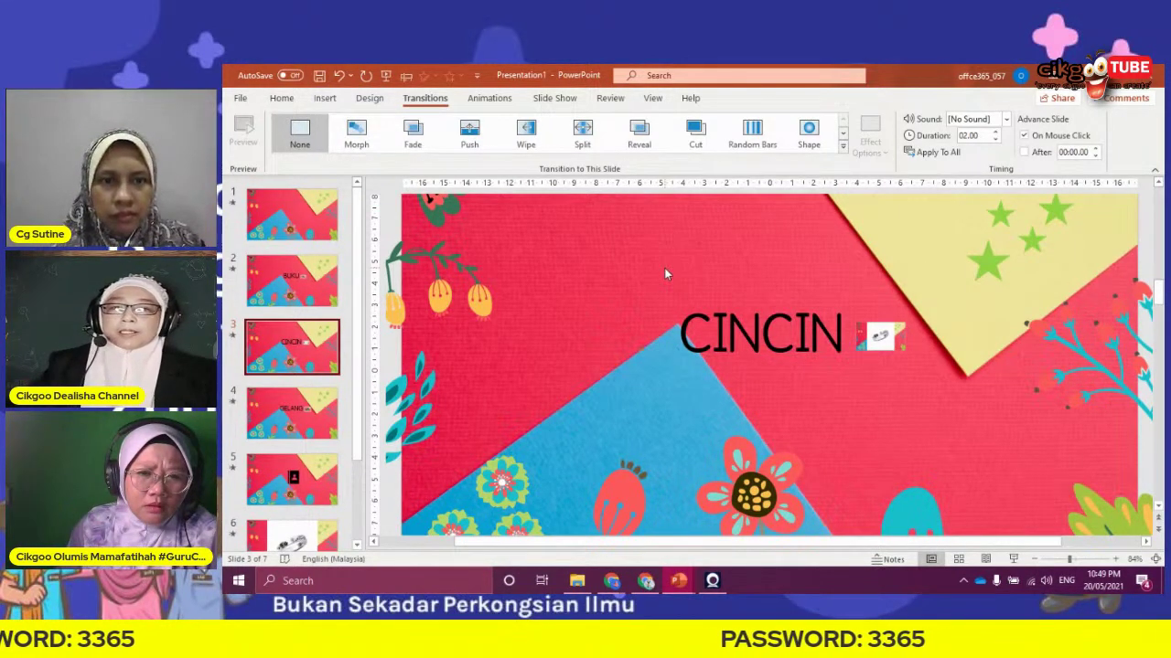
pyautogui.click(319, 227)
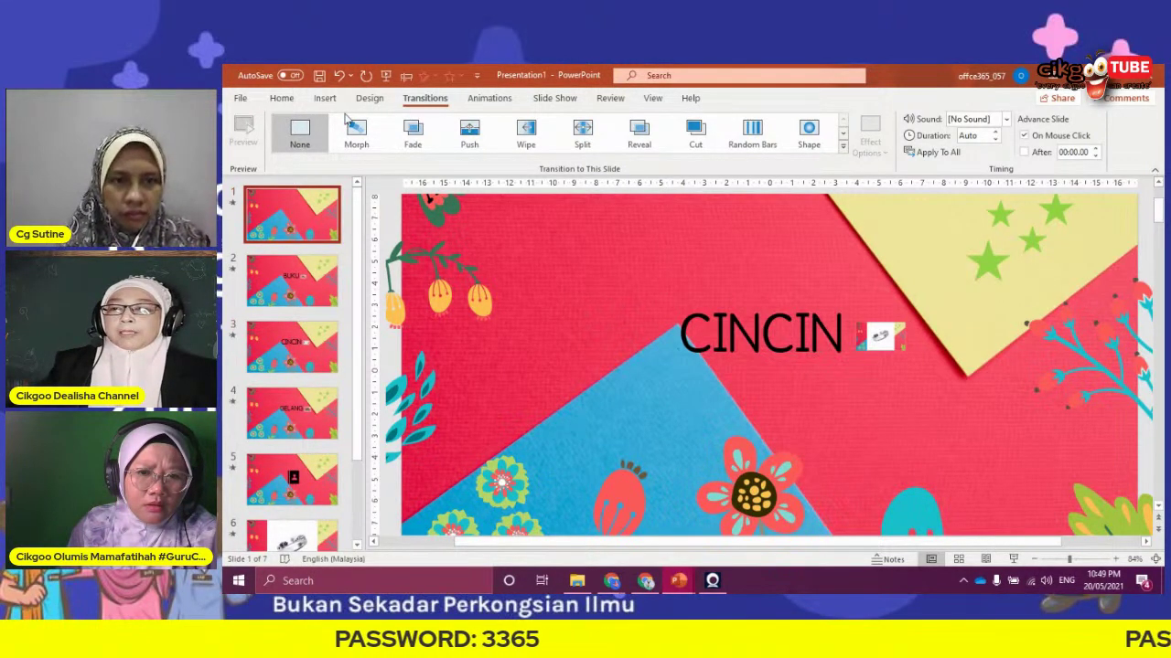
# Search online pictures for 'curtain' as slide 1's background fill, browse results, then back out
pyautogui.click(369, 100)
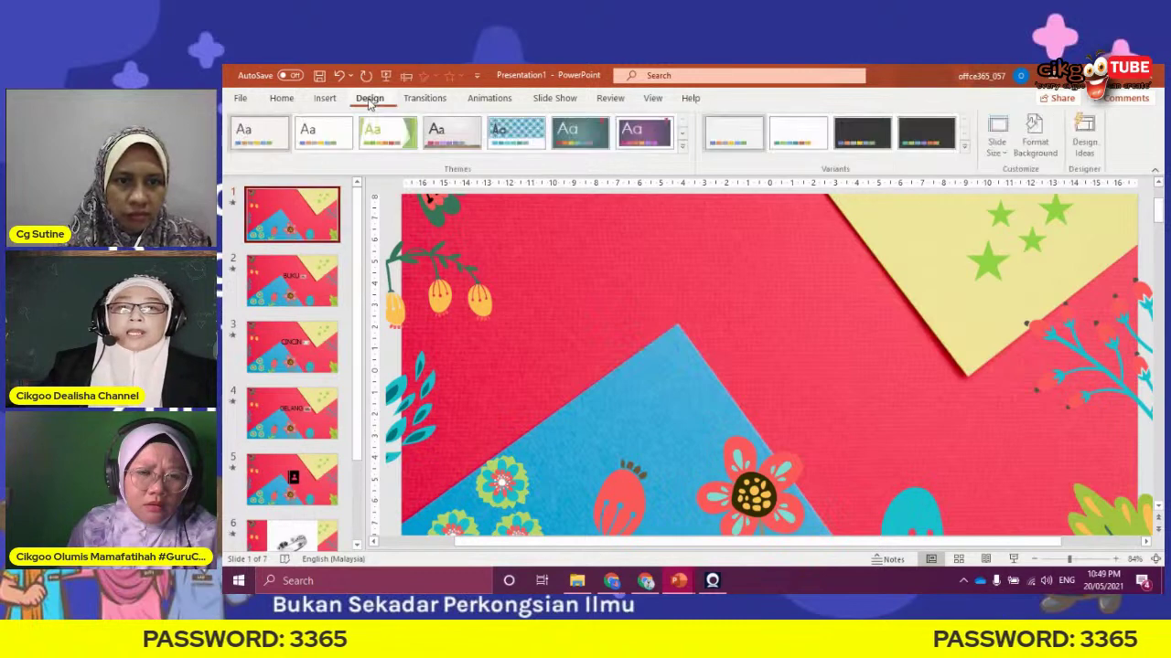
pyautogui.click(1041, 127)
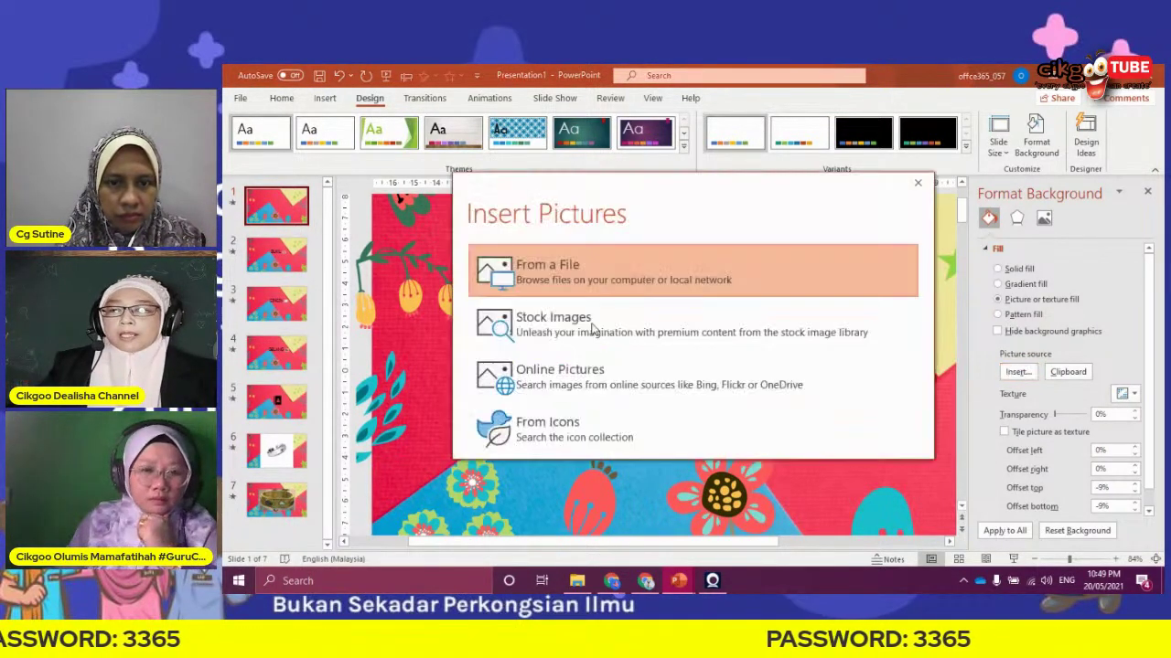
pyautogui.click(563, 377)
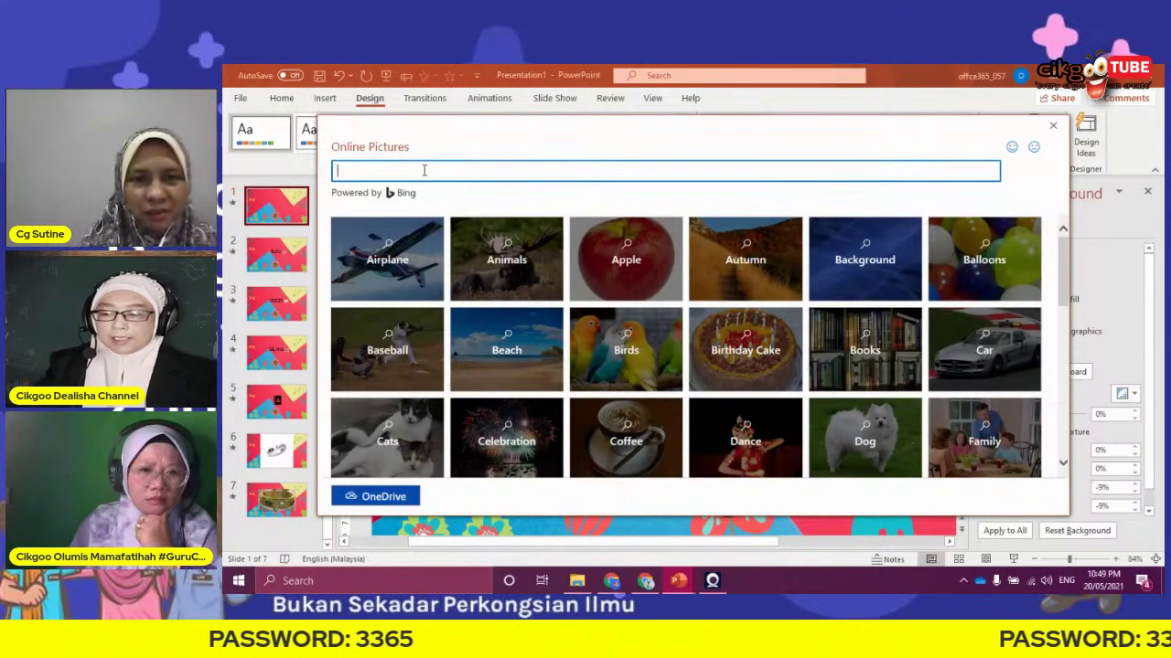
pyautogui.write('curtain')
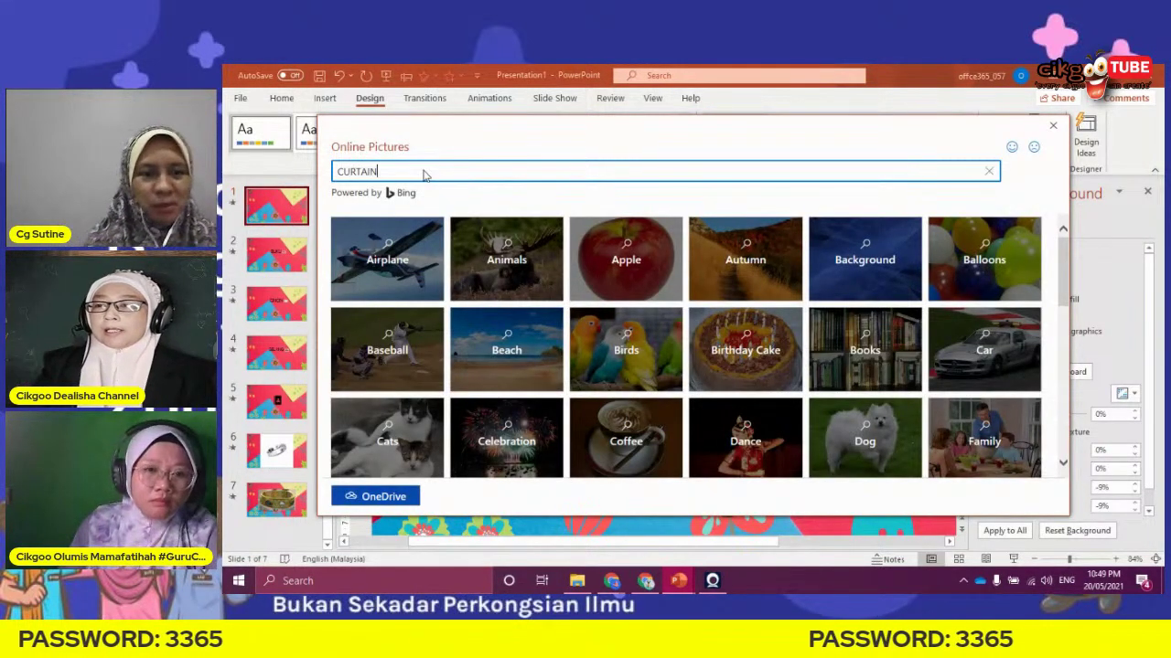
pyautogui.press('Return')
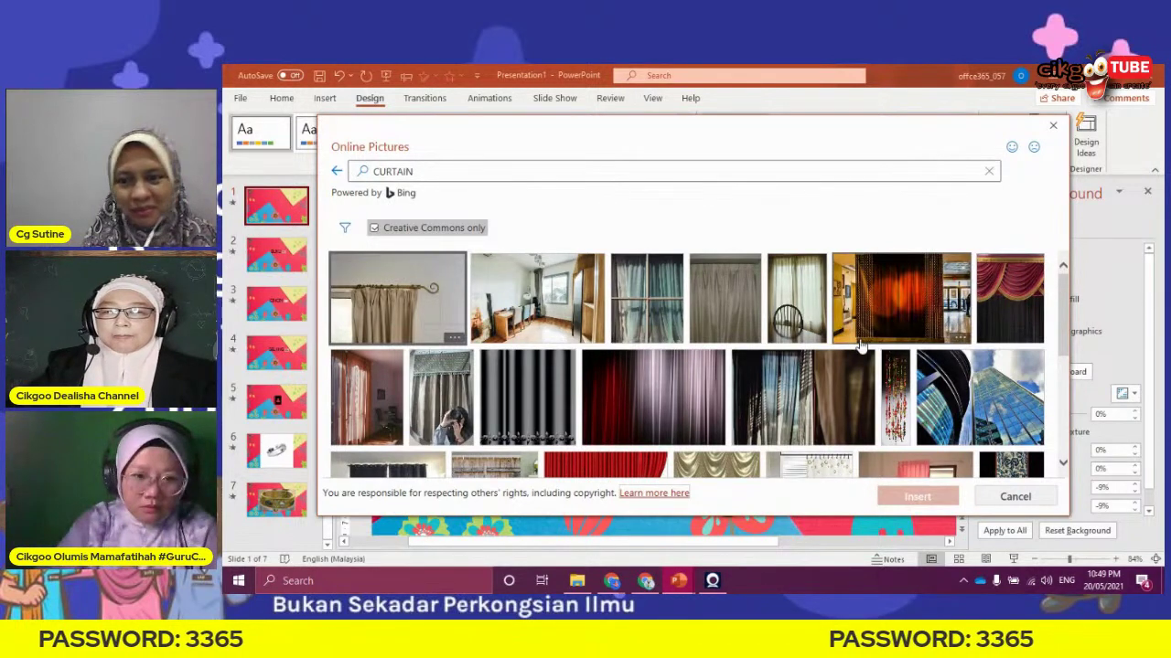
pyautogui.scroll(-3, 860, 346)
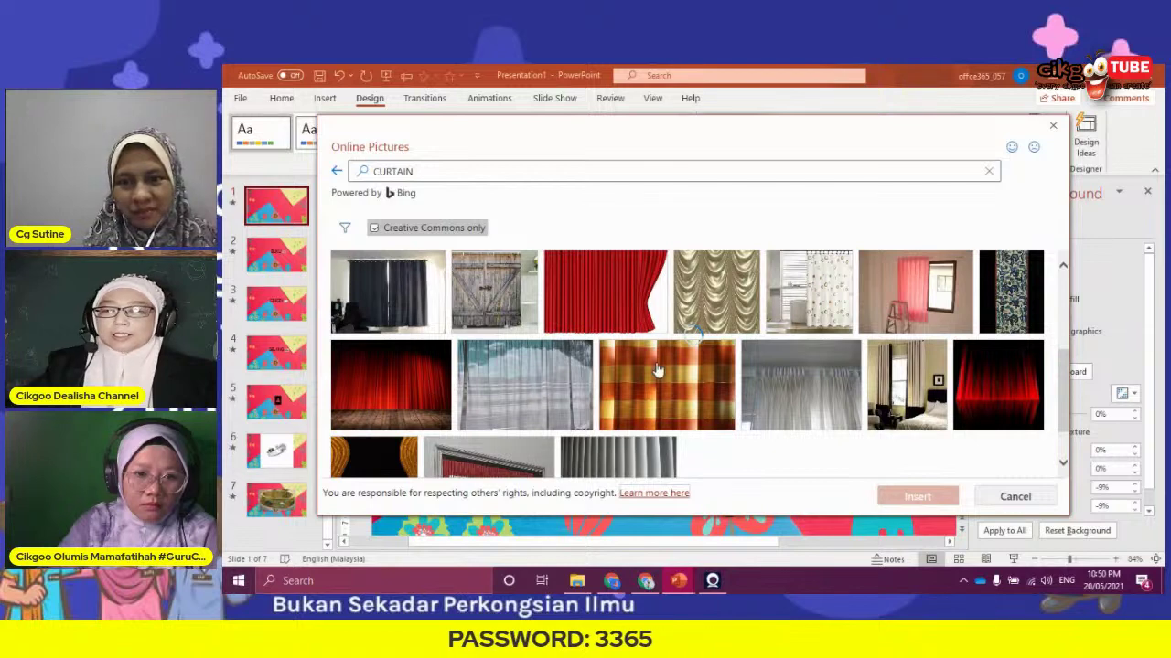
pyautogui.scroll(-3, 657, 368)
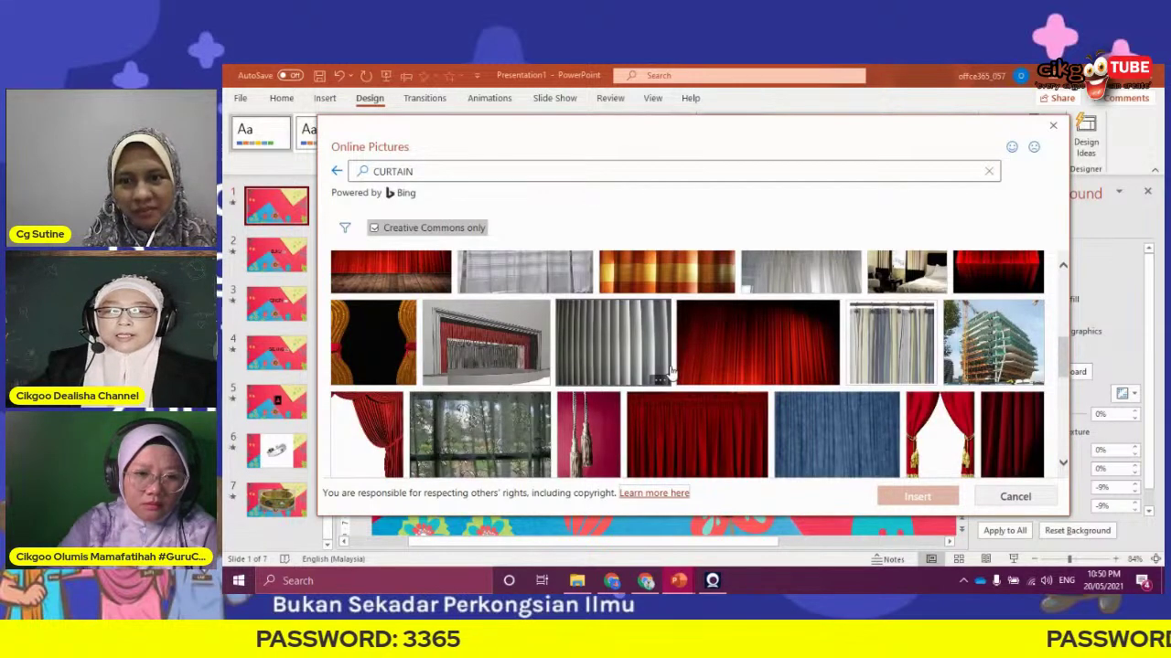
pyautogui.scroll(-2, 670, 369)
pyautogui.scroll(-2, 944, 356)
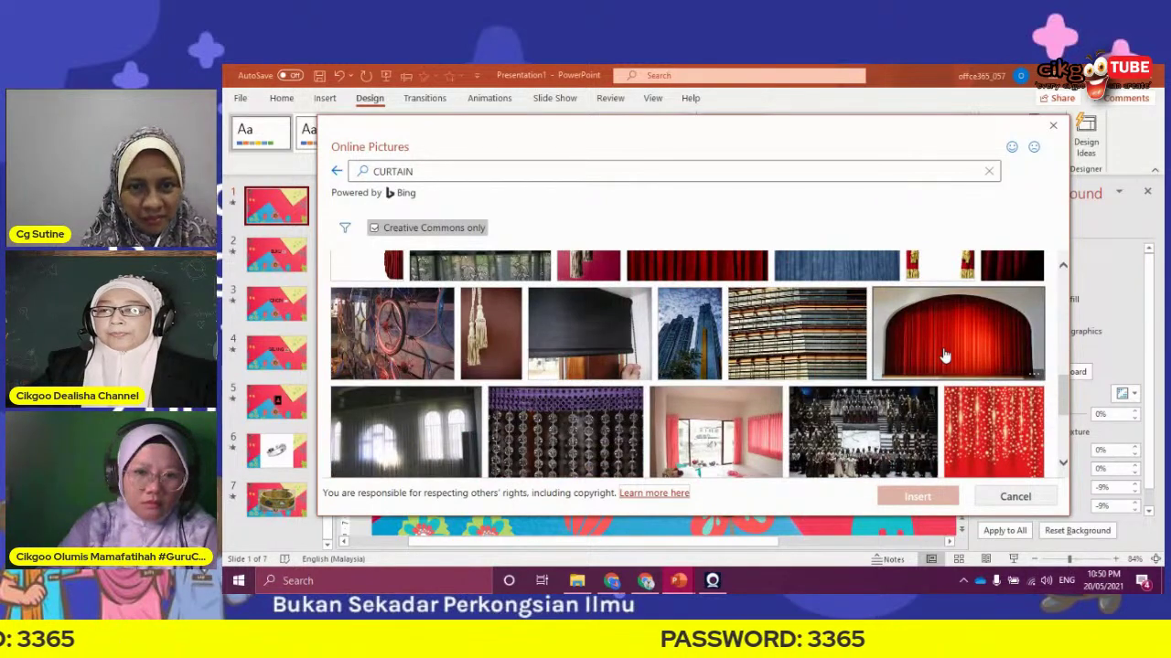
pyautogui.press('Escape')
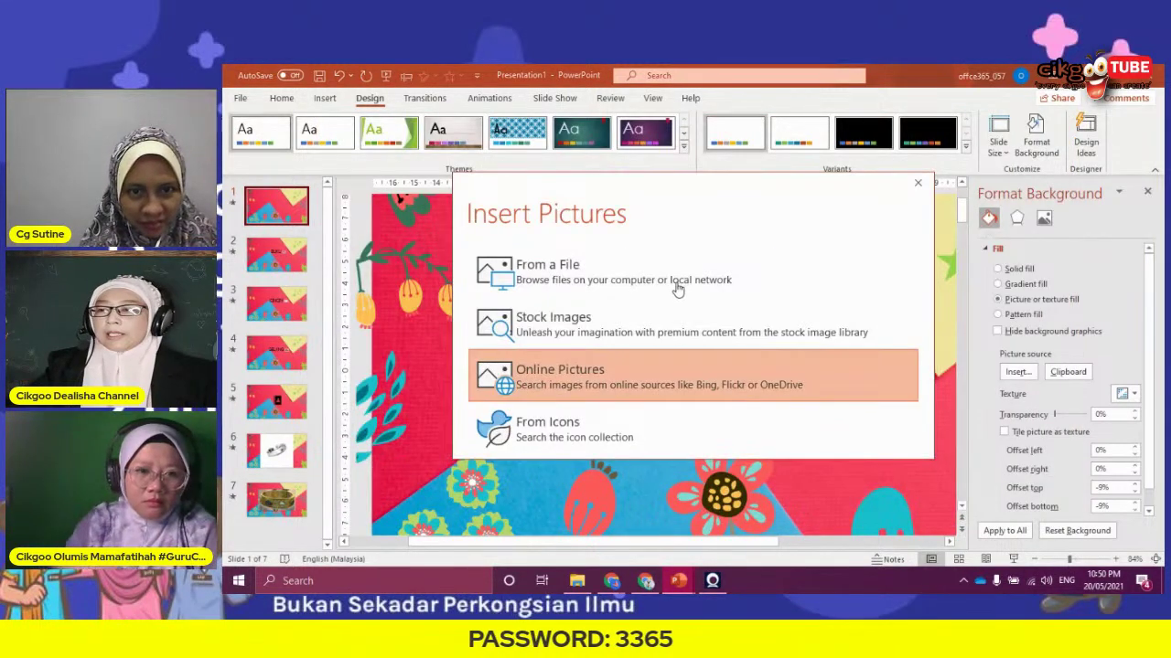
pyautogui.press('Escape')
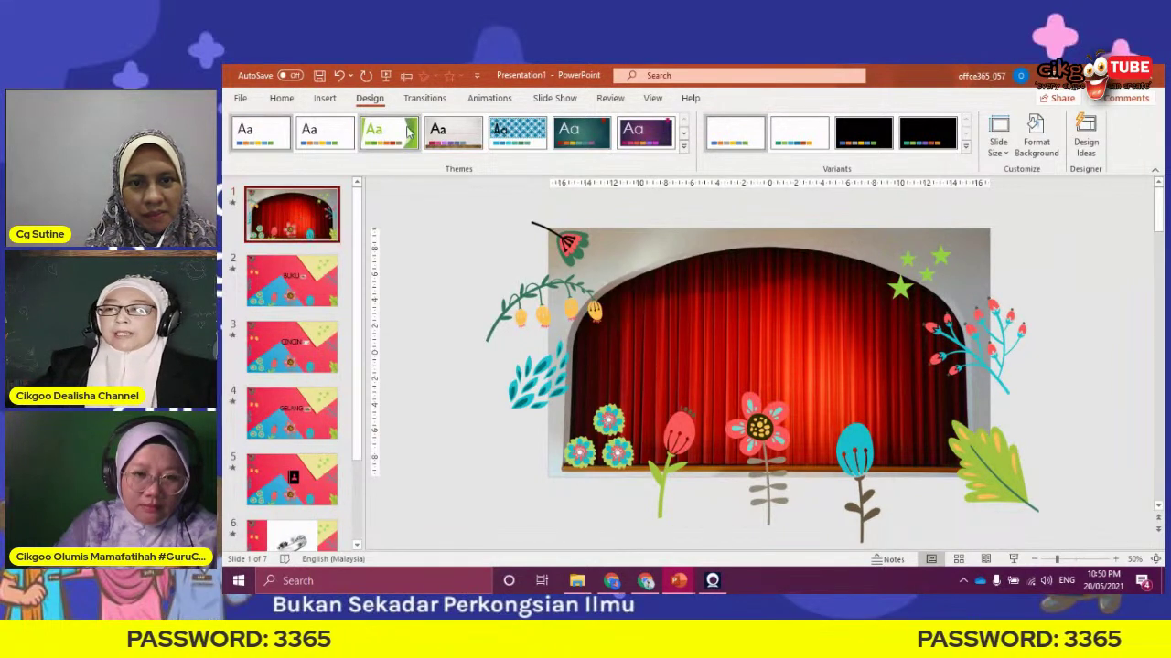
# Confirm slide 2 uses Curtains, then start the slide show from slide 1
pyautogui.click(426, 98)
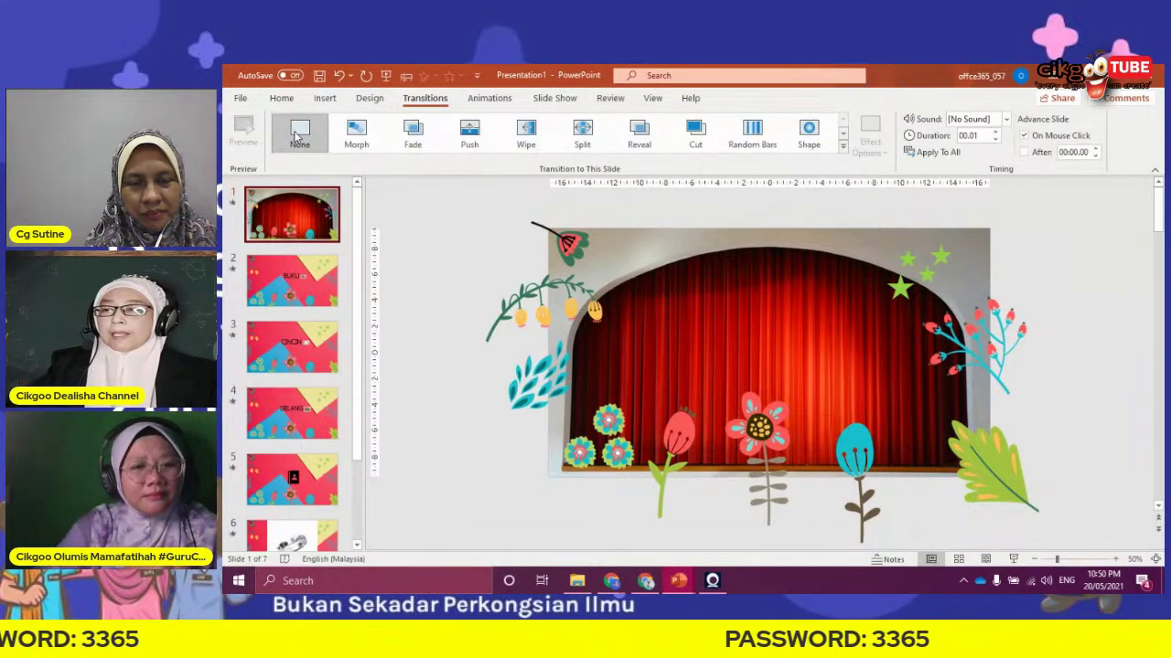
pyautogui.click(284, 273)
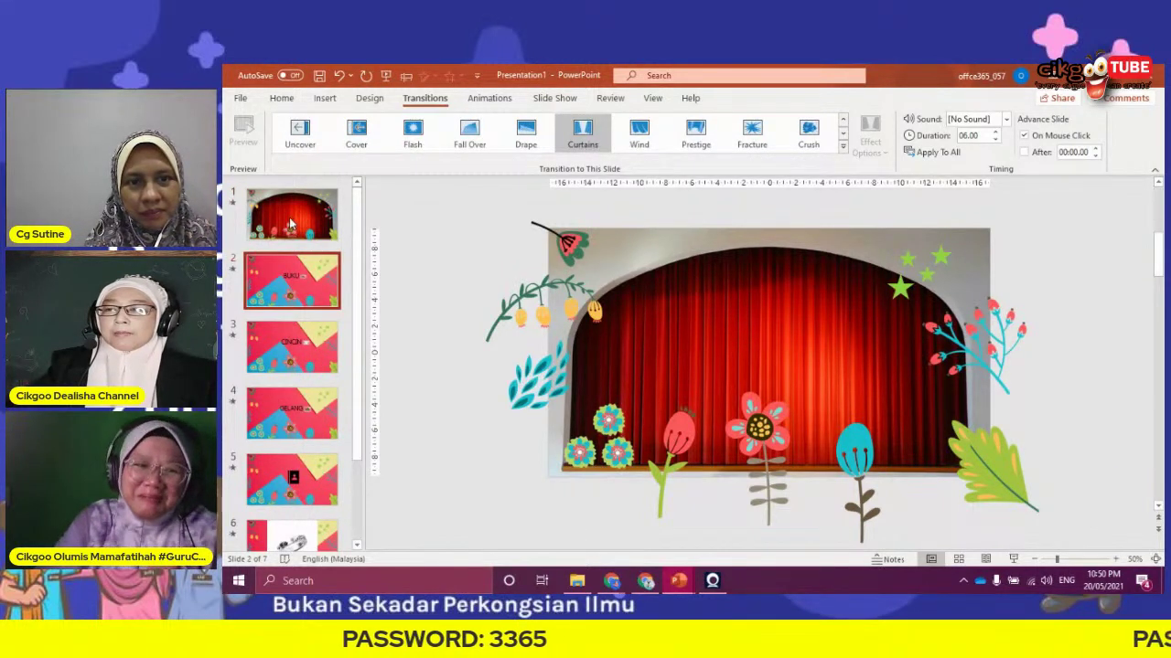
pyautogui.click(292, 220)
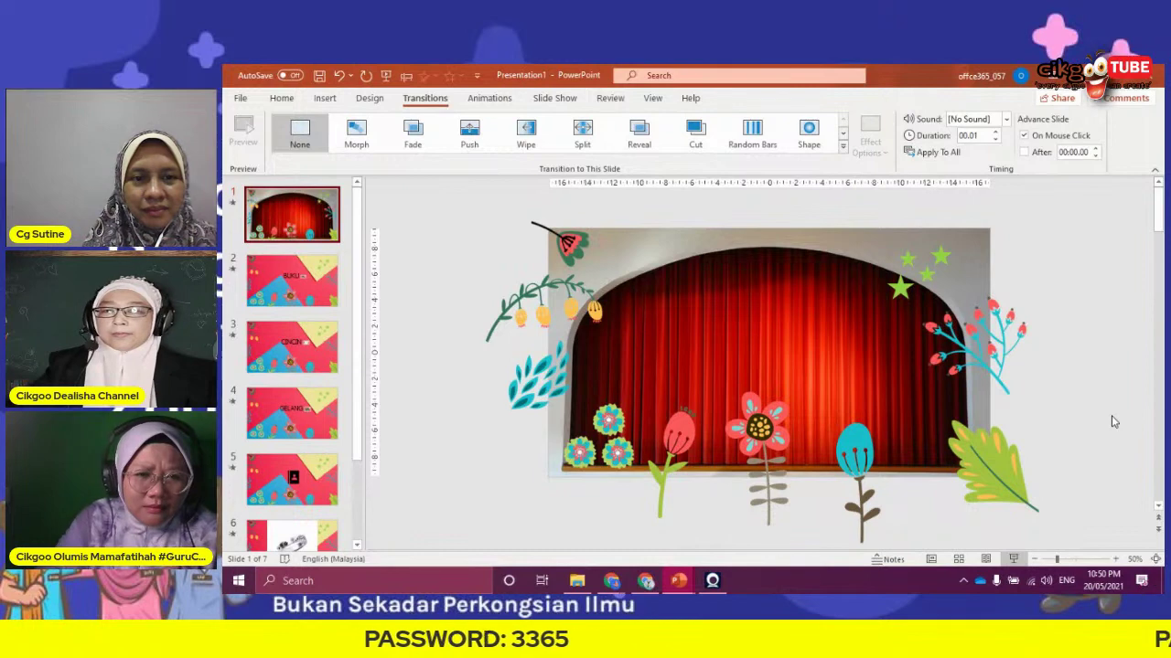
pyautogui.press('F5')
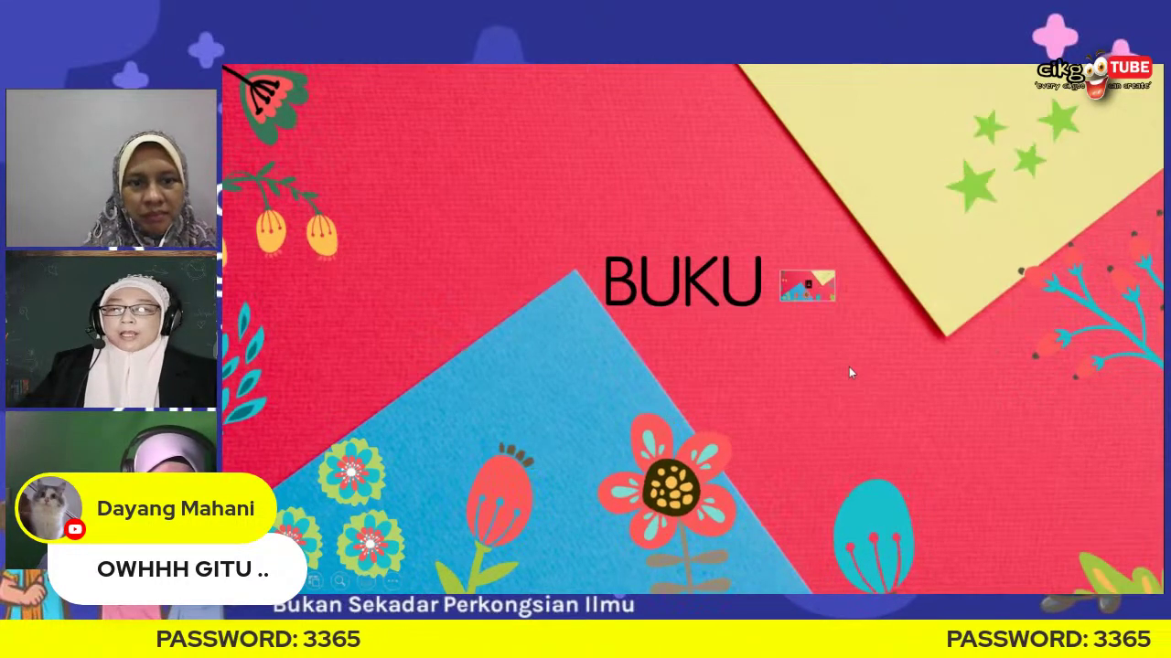
# Follow the zoom link beside BUKU in the slide show, then end the show
pyautogui.click(804, 289)
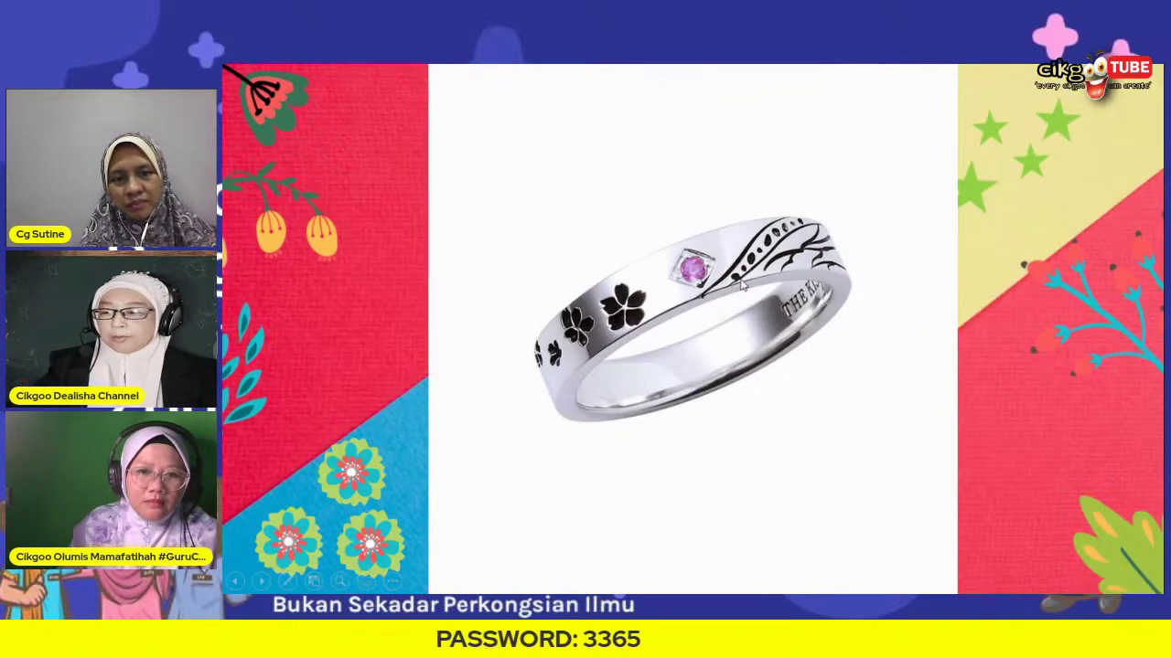
pyautogui.press('Escape')
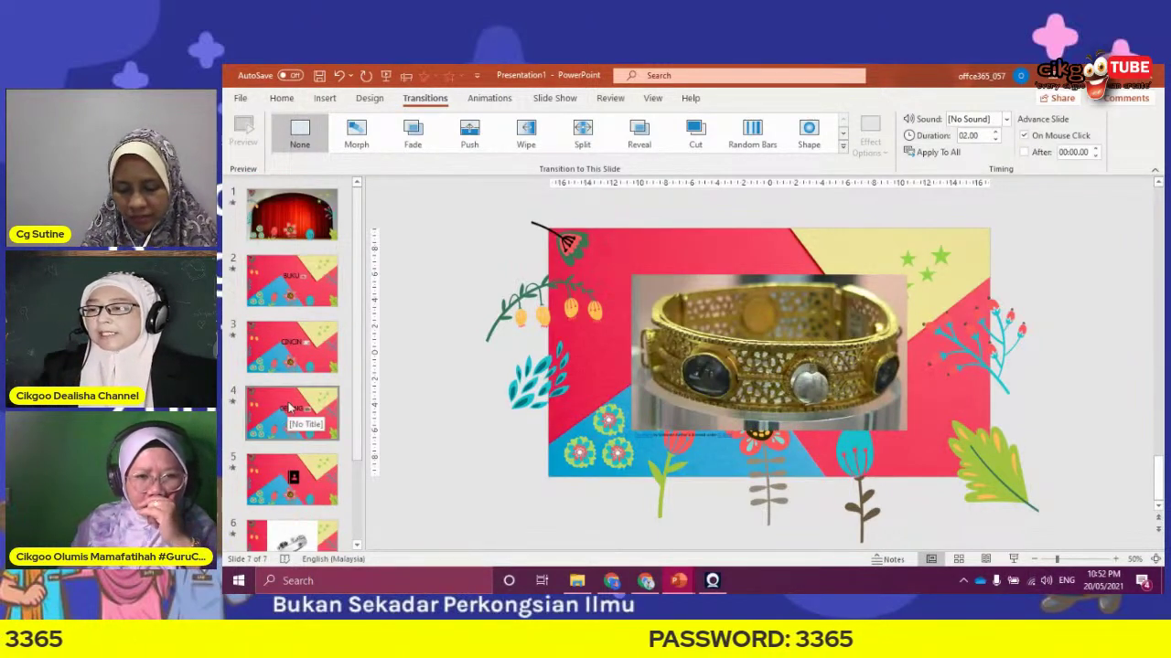
# Insert a Slide Zoom to slide 3 on slide 5 and shrink it beside the book icon
pyautogui.click(301, 290)
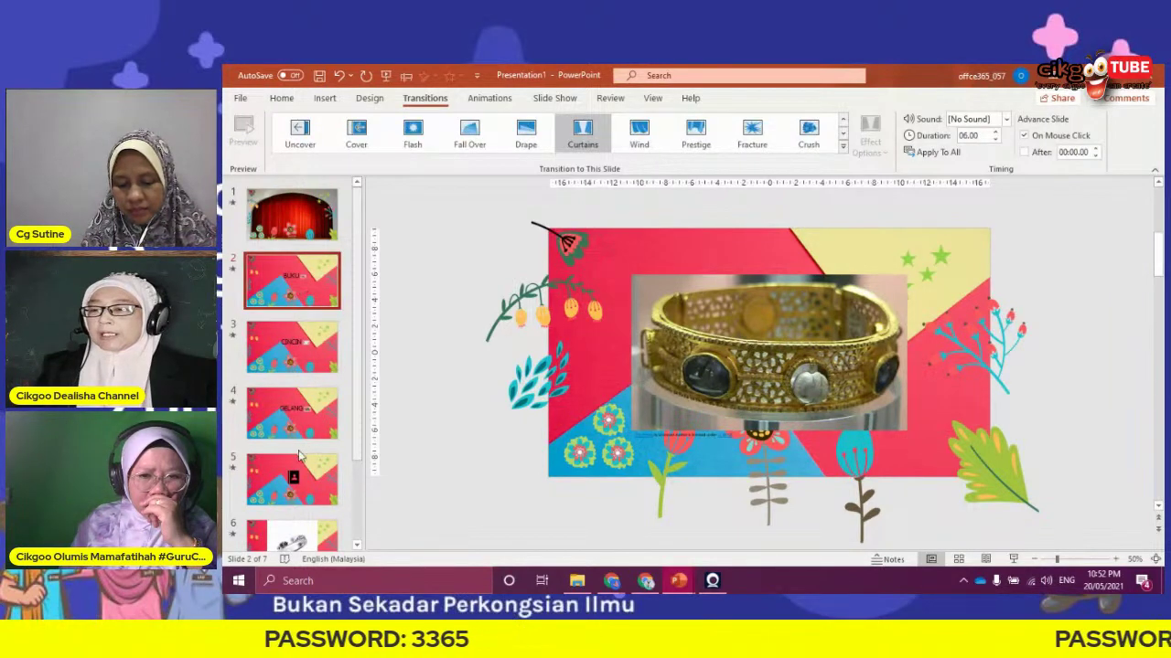
pyautogui.click(293, 484)
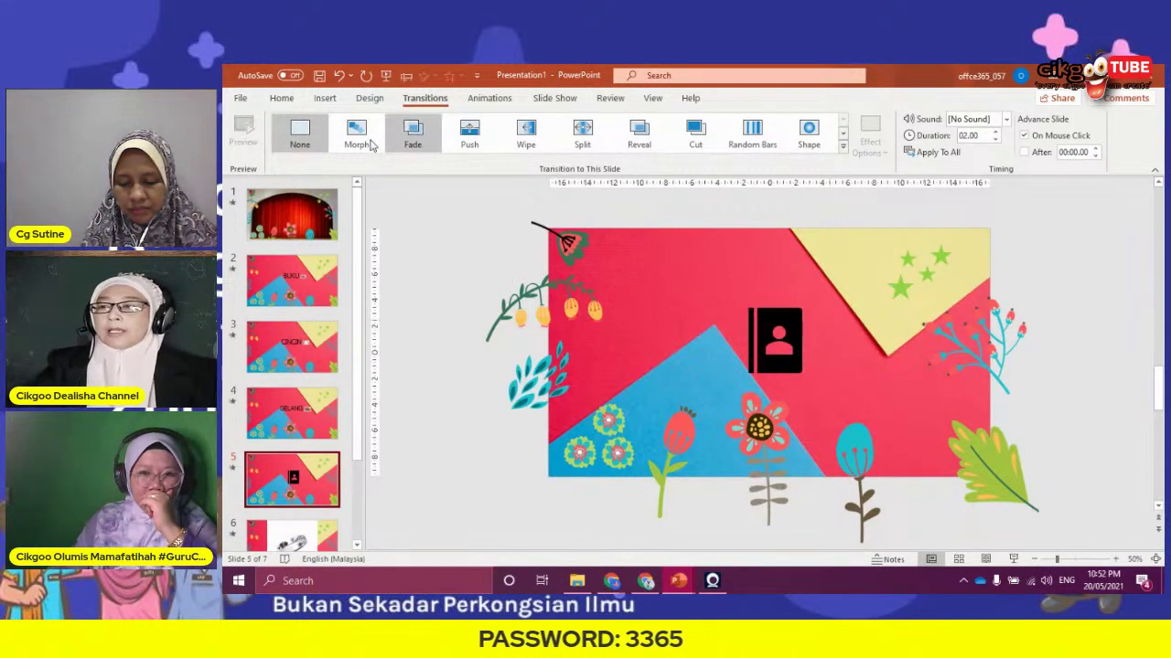
pyautogui.click(325, 98)
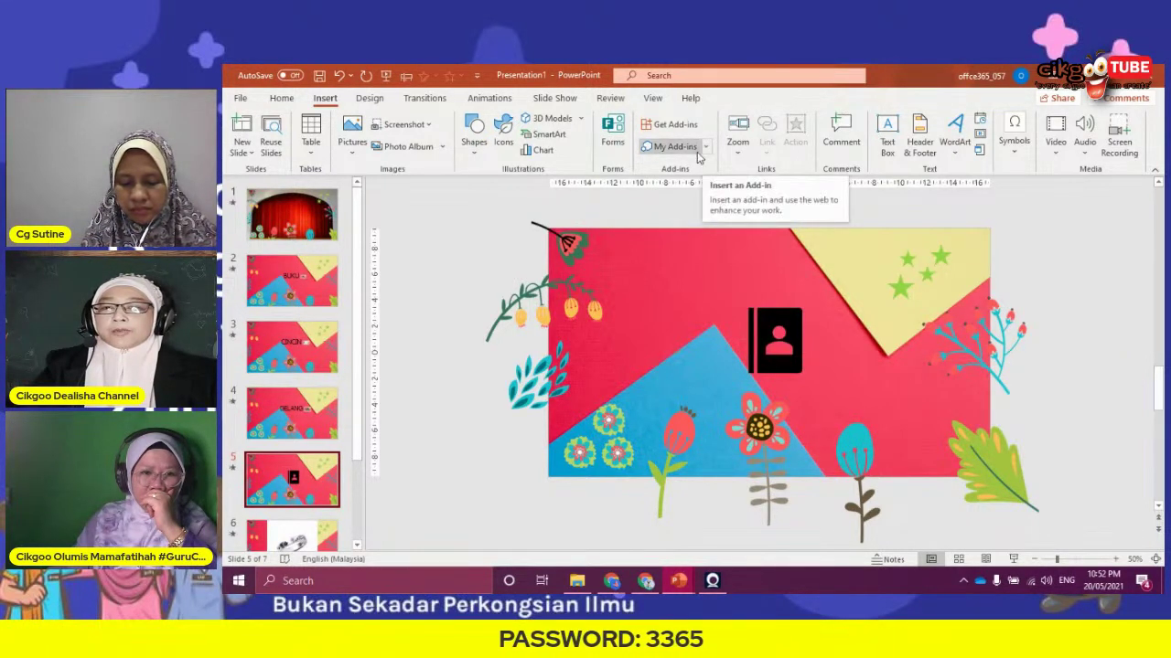
pyautogui.click(736, 147)
pyautogui.click(759, 209)
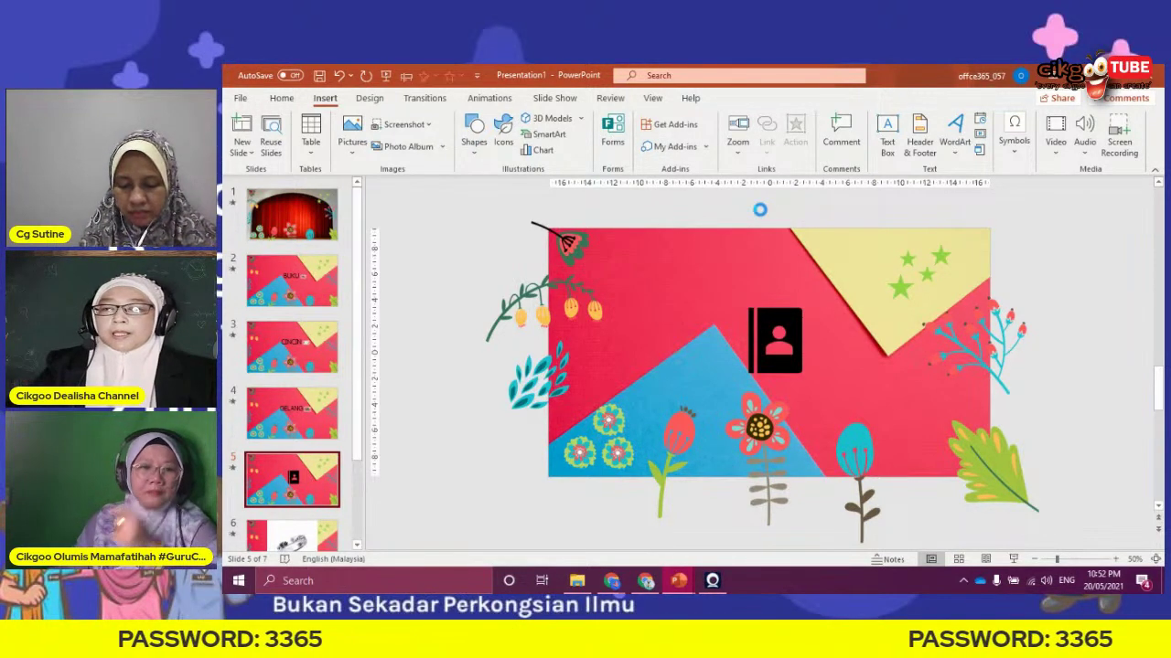
pyautogui.click(742, 241)
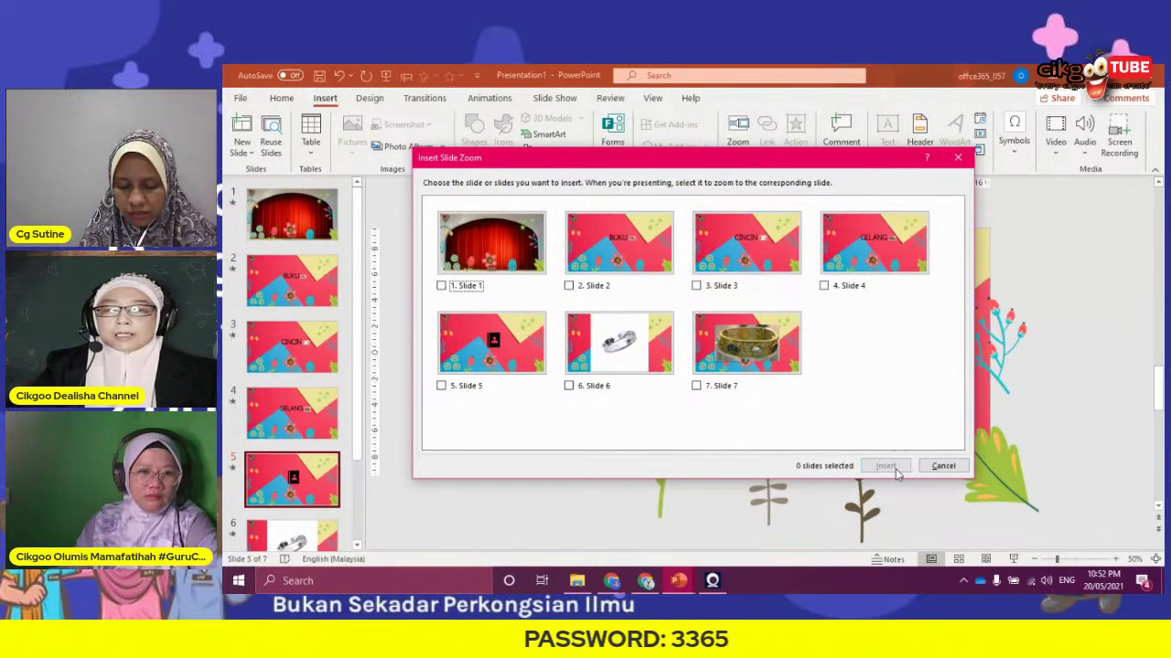
pyautogui.click(766, 266)
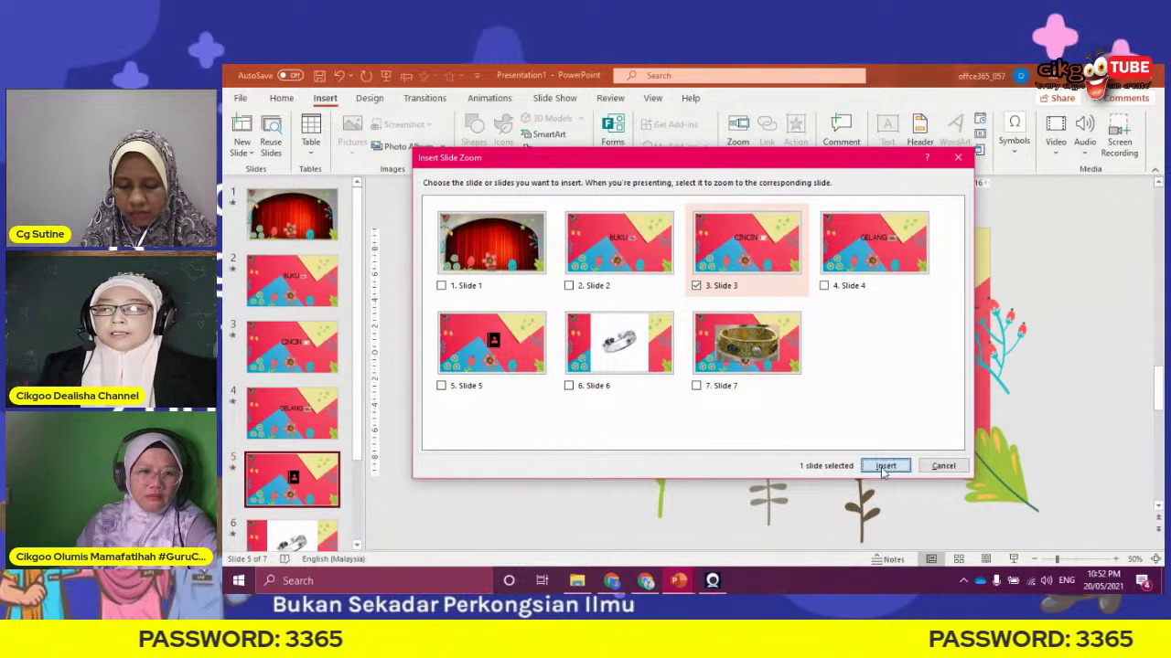
pyautogui.click(883, 467)
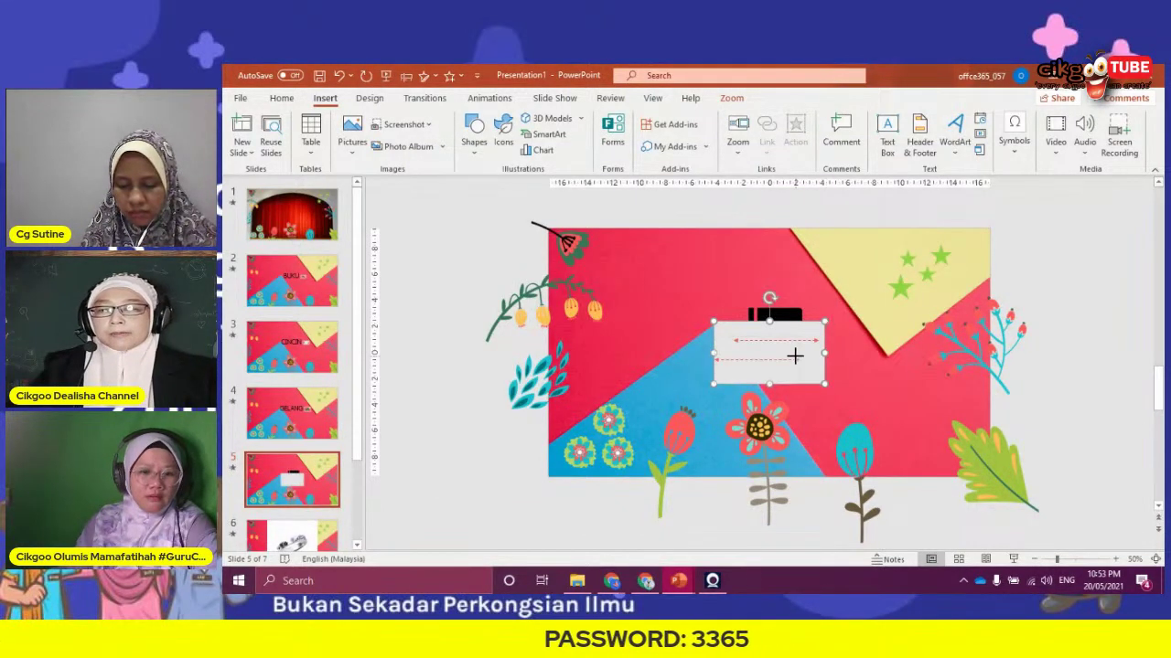
pyautogui.moveTo(795, 355); pyautogui.dragTo(886, 347)
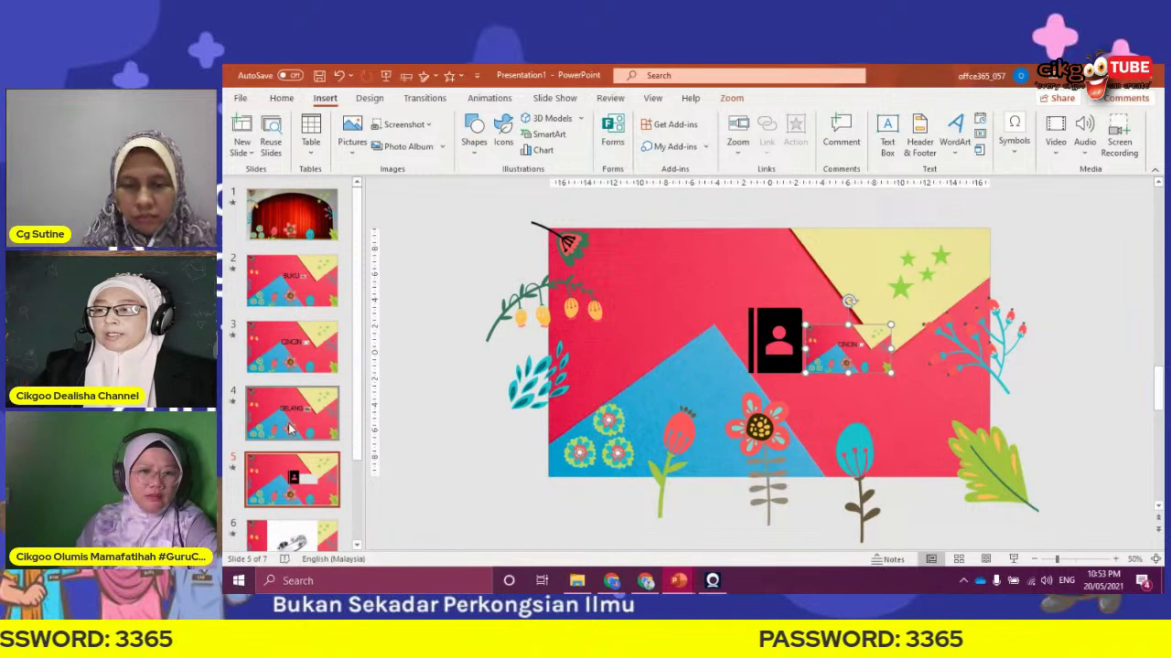
pyautogui.click(287, 361)
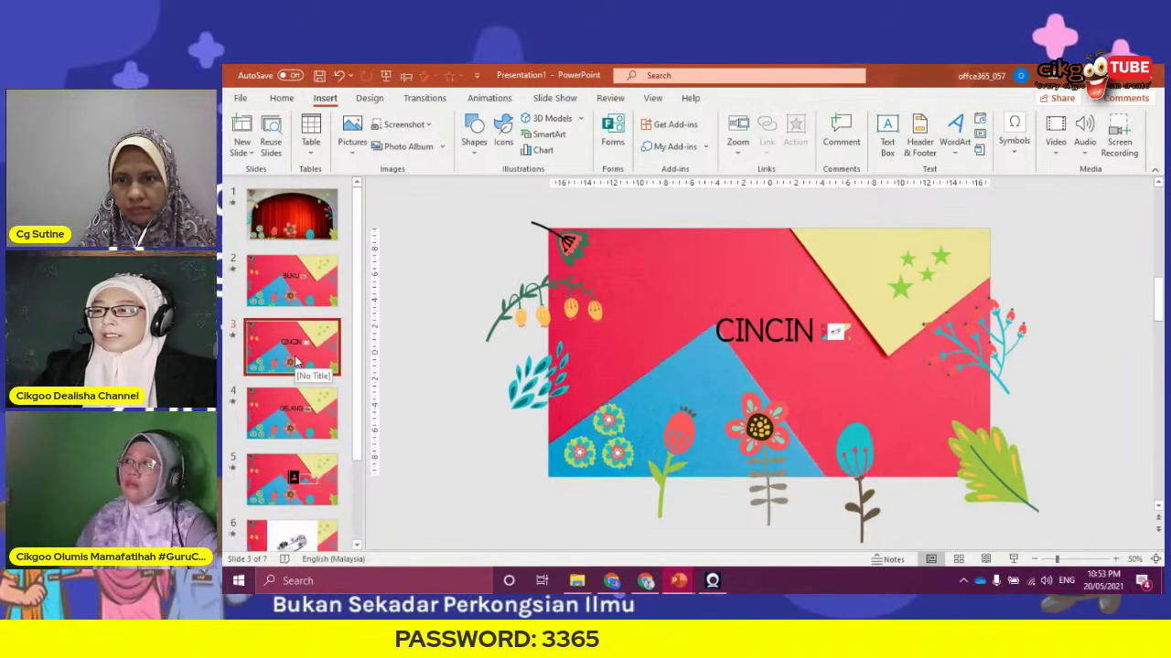
pyautogui.scroll(-1, 294, 430)
# Insert a Slide Zoom linking to slide 4 on the ring slide, slide 6
pyautogui.scroll(-1, 293, 440)
pyautogui.click(280, 462)
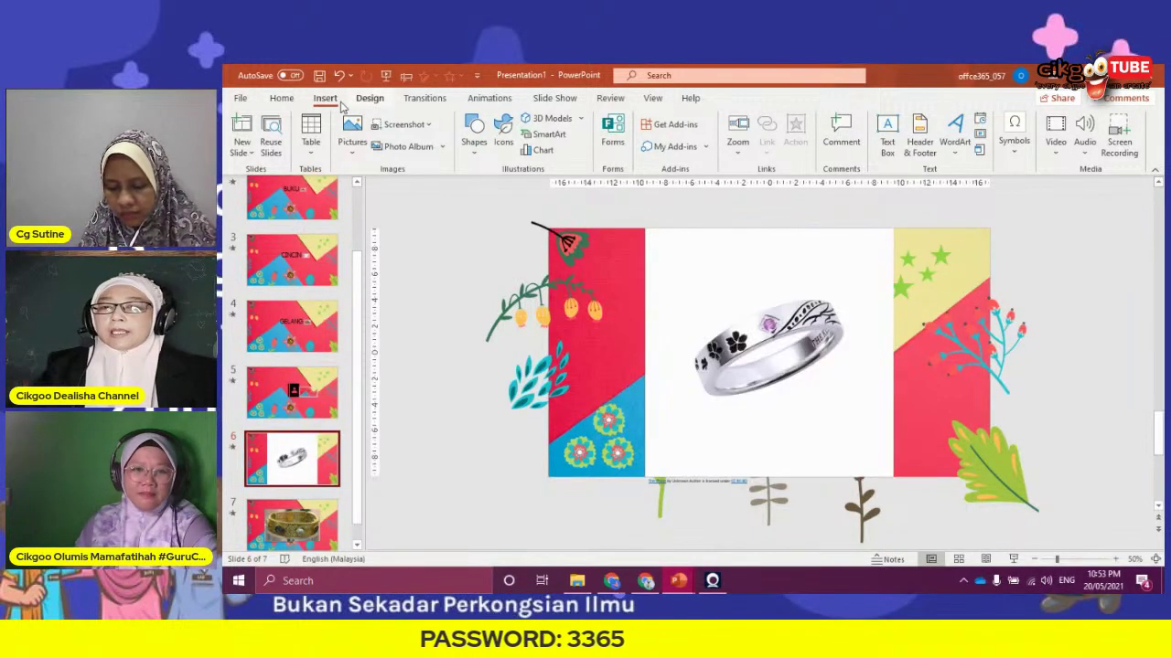
pyautogui.click(738, 147)
pyautogui.click(769, 209)
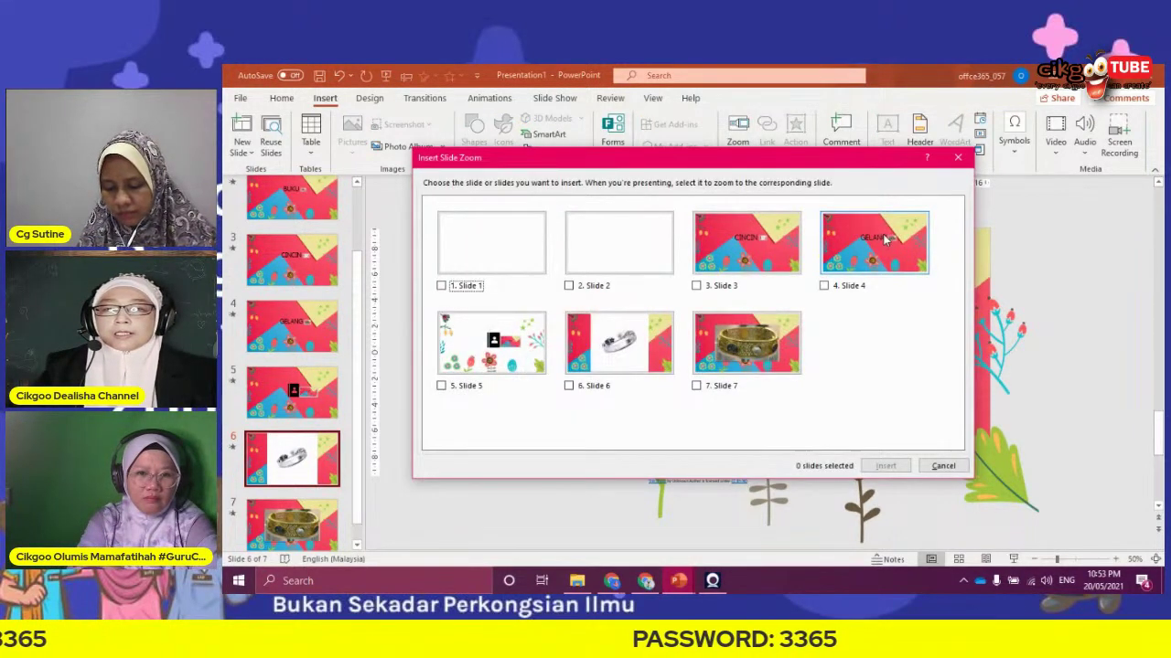
pyautogui.click(873, 233)
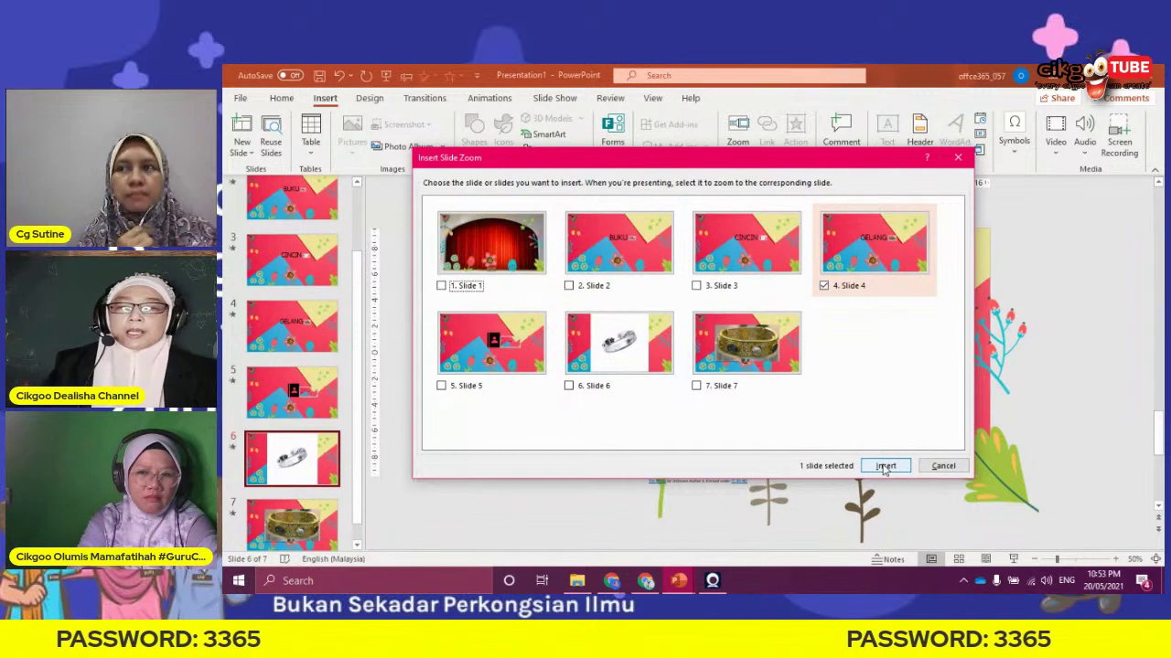
pyautogui.click(885, 466)
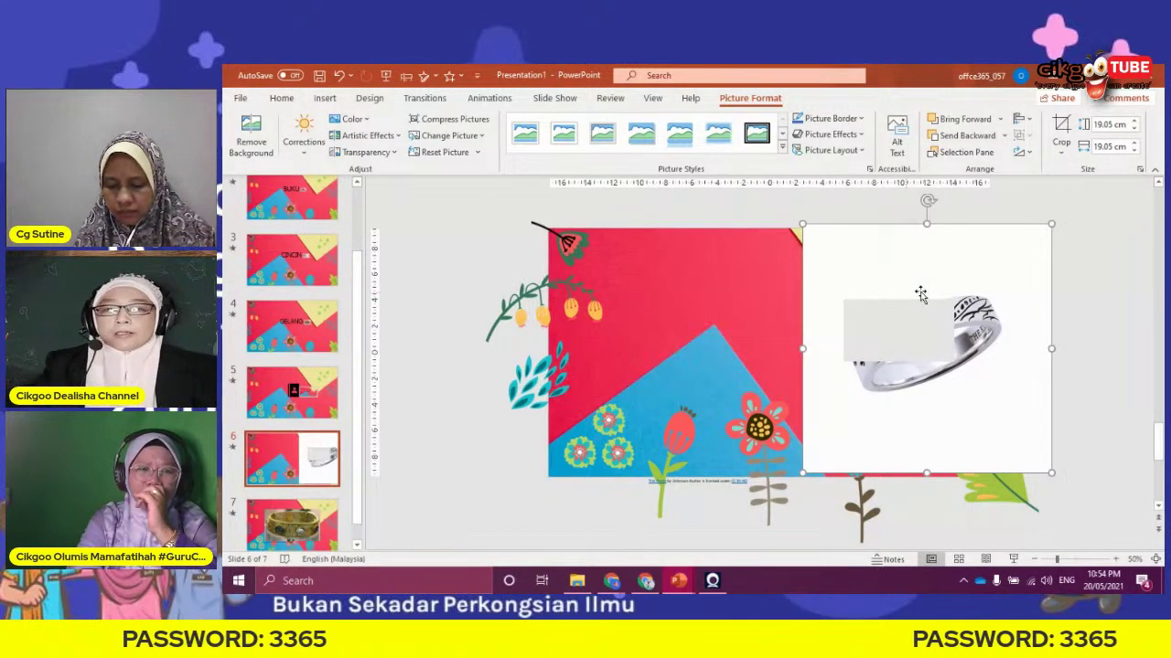
# Shrink and reposition the ring picture, then shrink the zoom box beside it
pyautogui.moveTo(920, 294)
pyautogui.mouseDown()
pyautogui.moveTo(889, 279)
pyautogui.moveTo(696, 279)
pyautogui.mouseUp()
pyautogui.moveTo(849, 224)
pyautogui.mouseDown()
pyautogui.moveTo(680, 364)
pyautogui.moveTo(746, 270)
pyautogui.mouseUp()
pyautogui.click(945, 312)
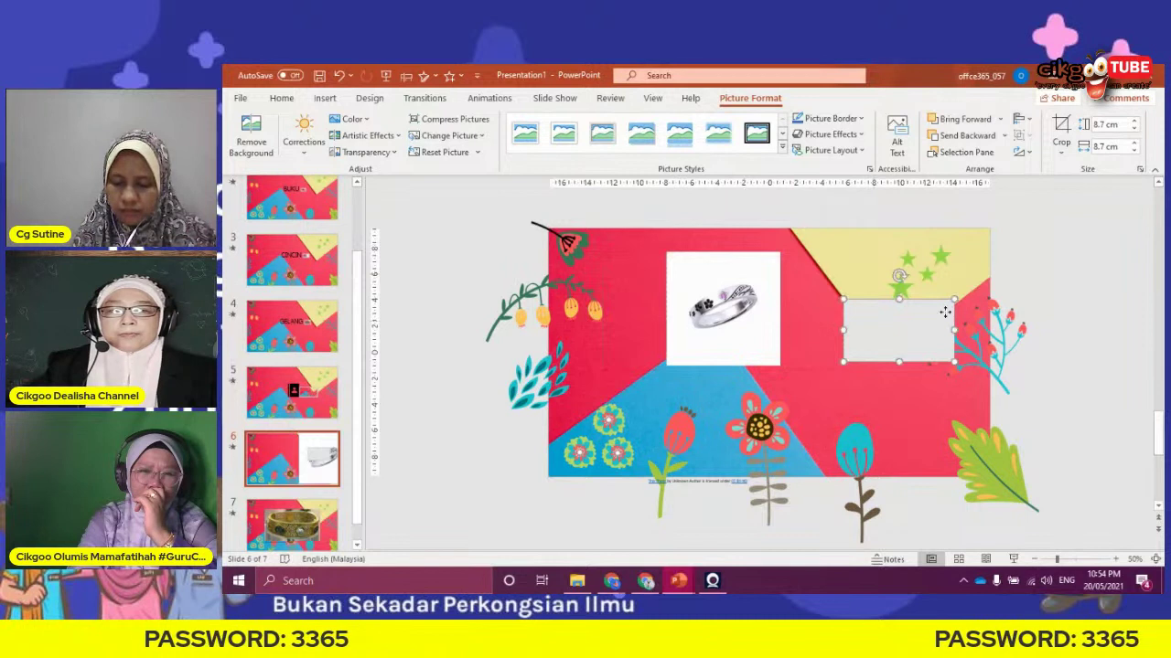
pyautogui.moveTo(954, 299)
pyautogui.mouseDown()
pyautogui.moveTo(901, 329)
pyautogui.moveTo(811, 321)
pyautogui.mouseUp()
pyautogui.click(468, 474)
pyautogui.scroll(-1, 292, 521)
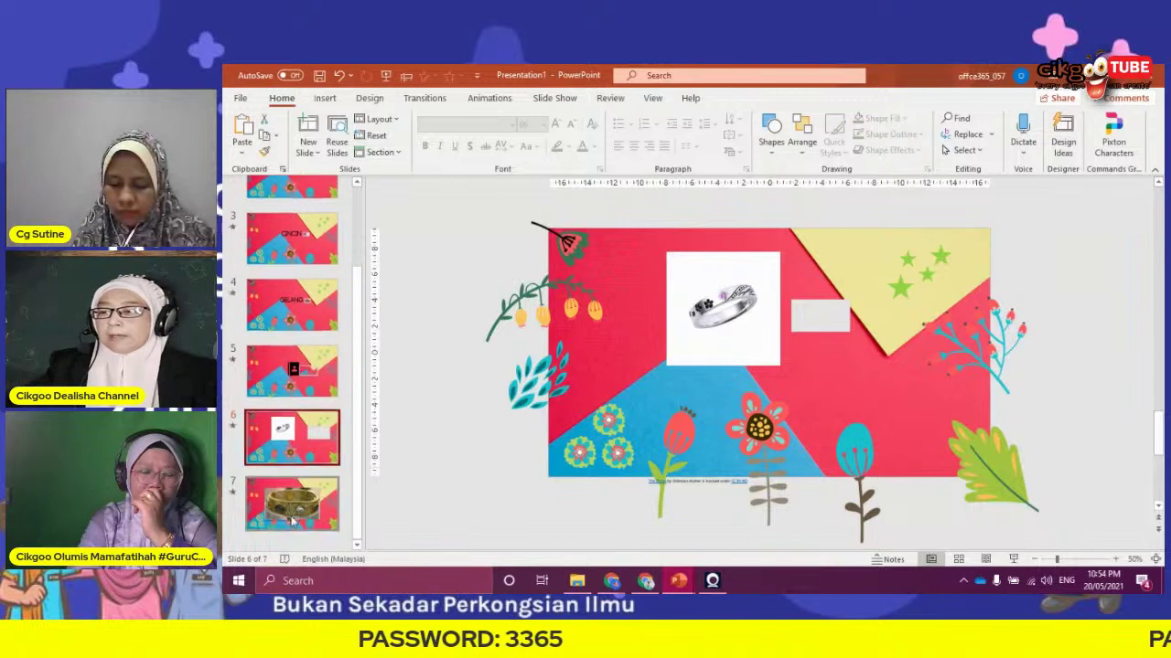
# Give slide 3 the Fracture transition
pyautogui.click(292, 521)
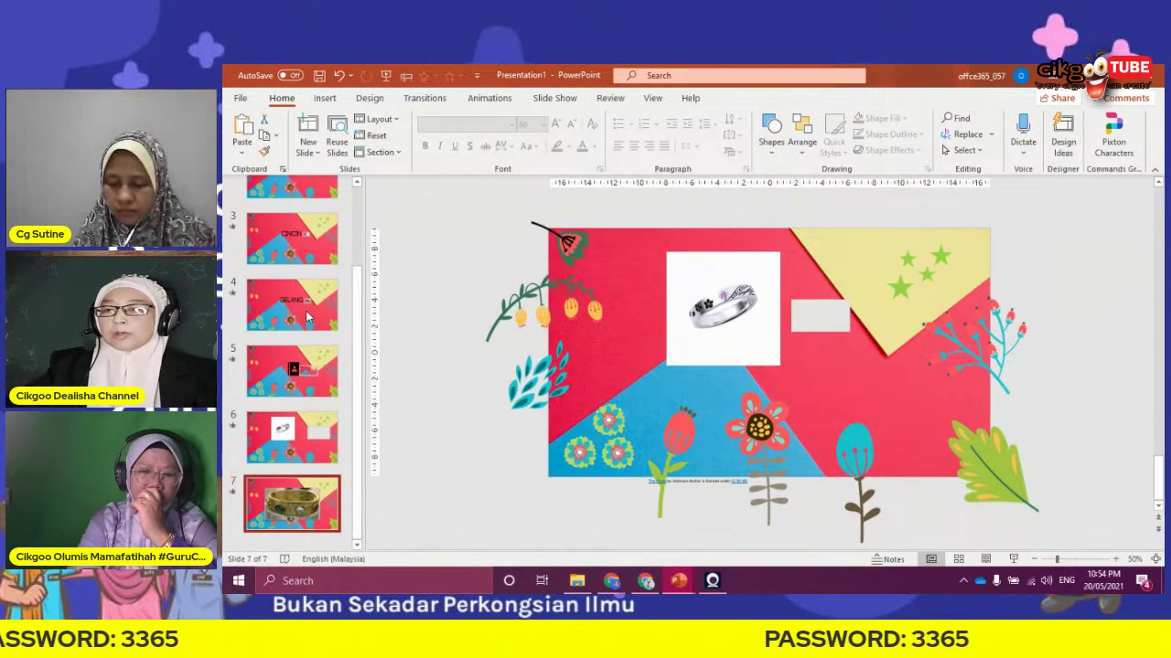
pyautogui.scroll(3, 286, 270)
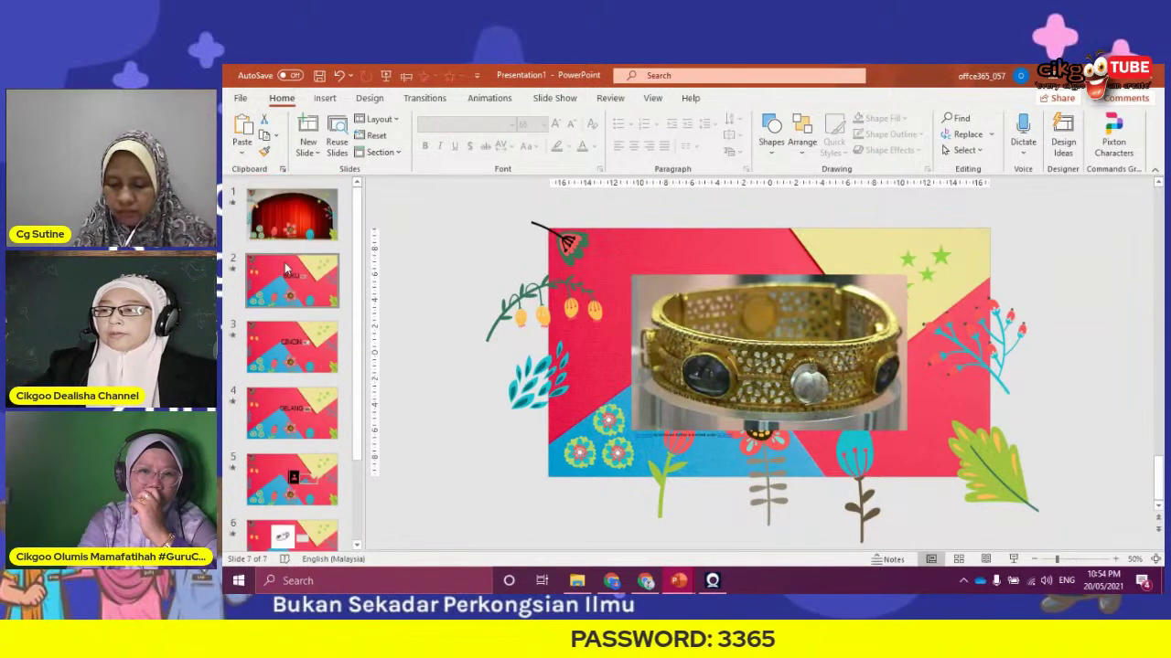
pyautogui.click(278, 290)
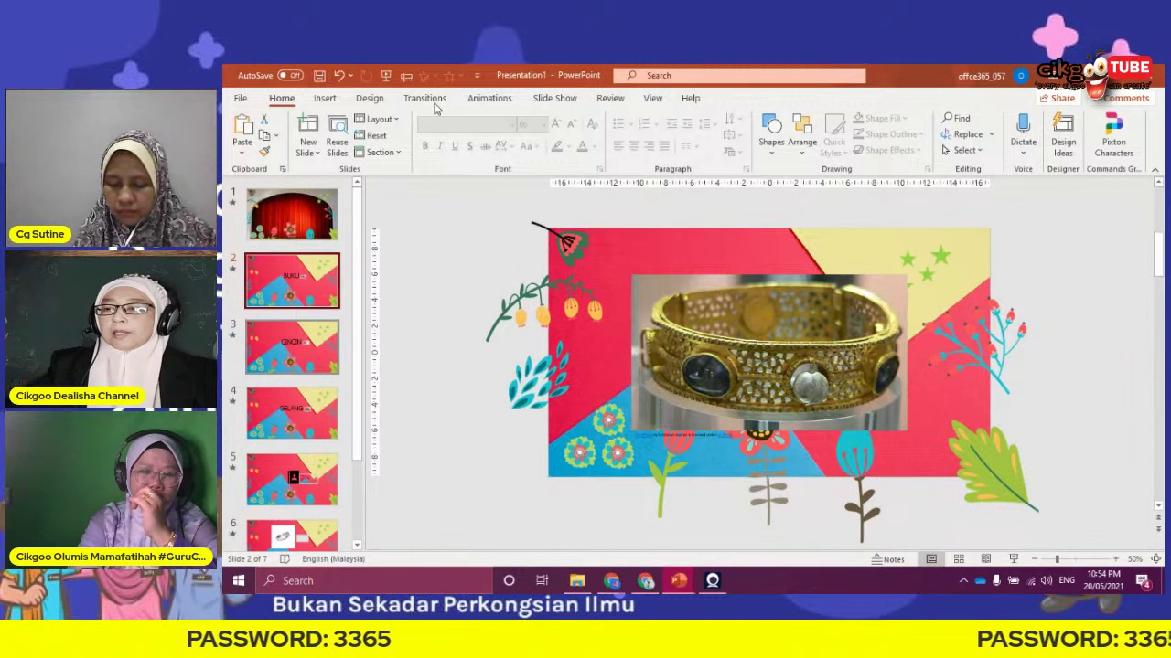
pyautogui.click(291, 341)
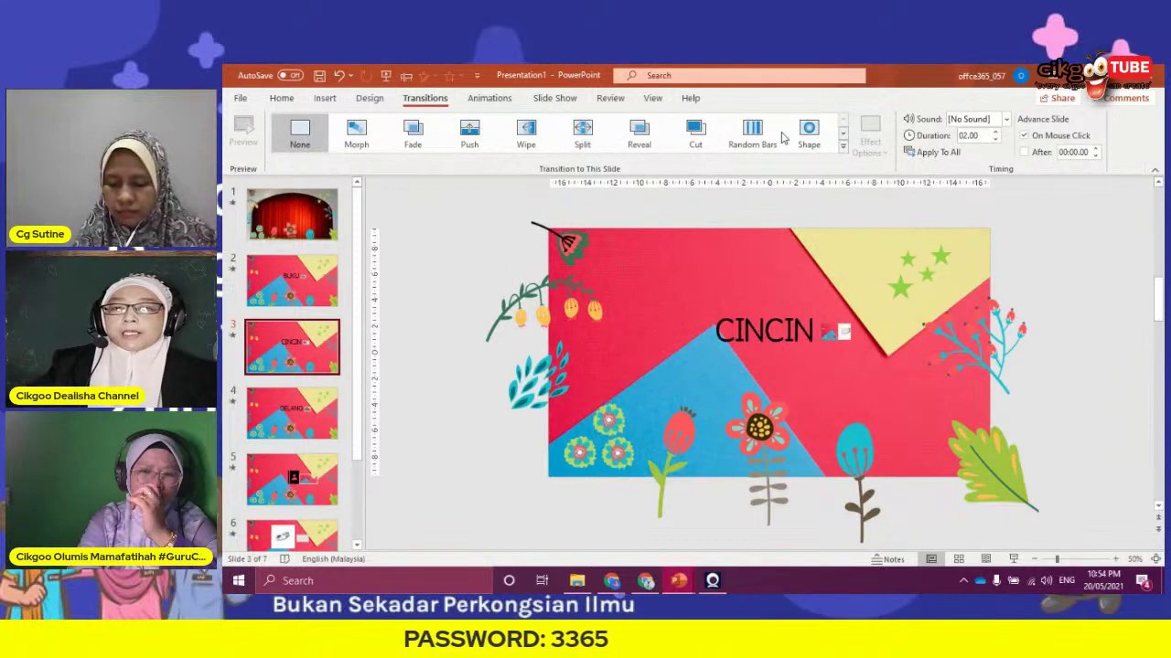
pyautogui.click(841, 135)
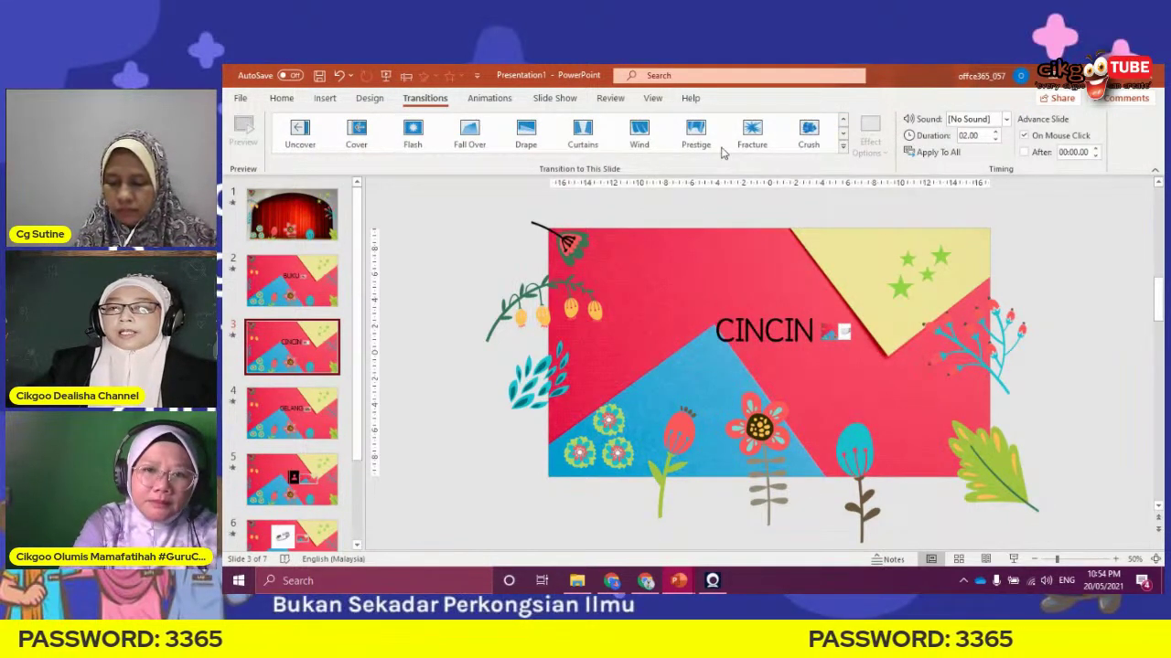
pyautogui.click(747, 137)
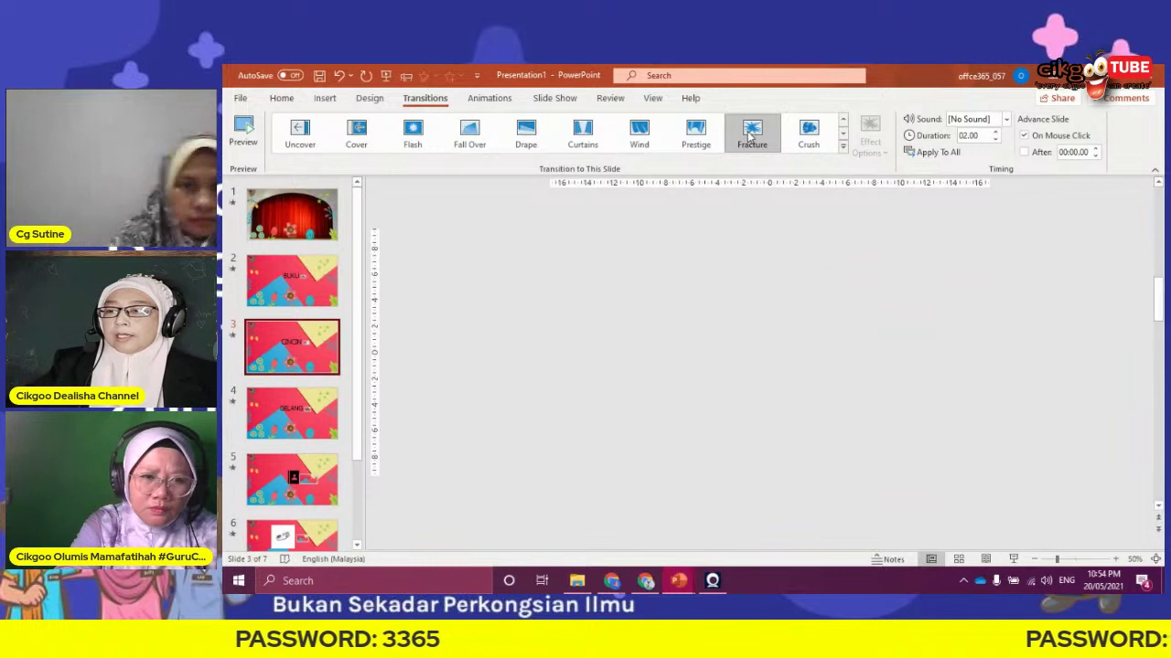
# Apply Honeycomb to slide 4 and Push to slide 5
pyautogui.click(271, 420)
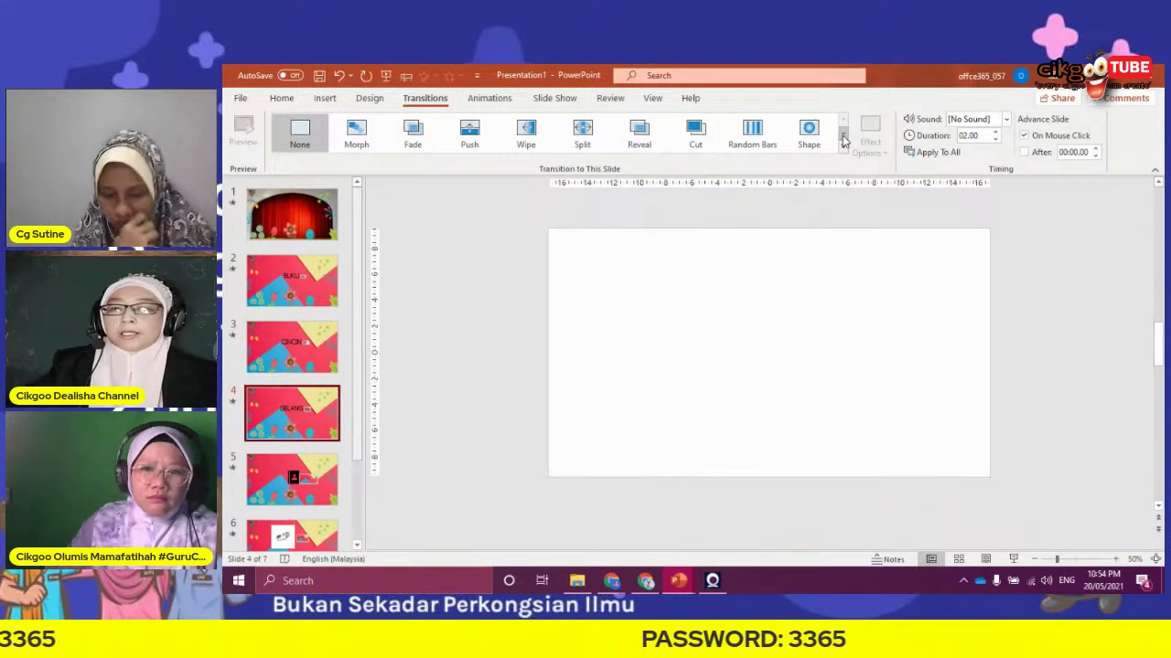
pyautogui.click(845, 139)
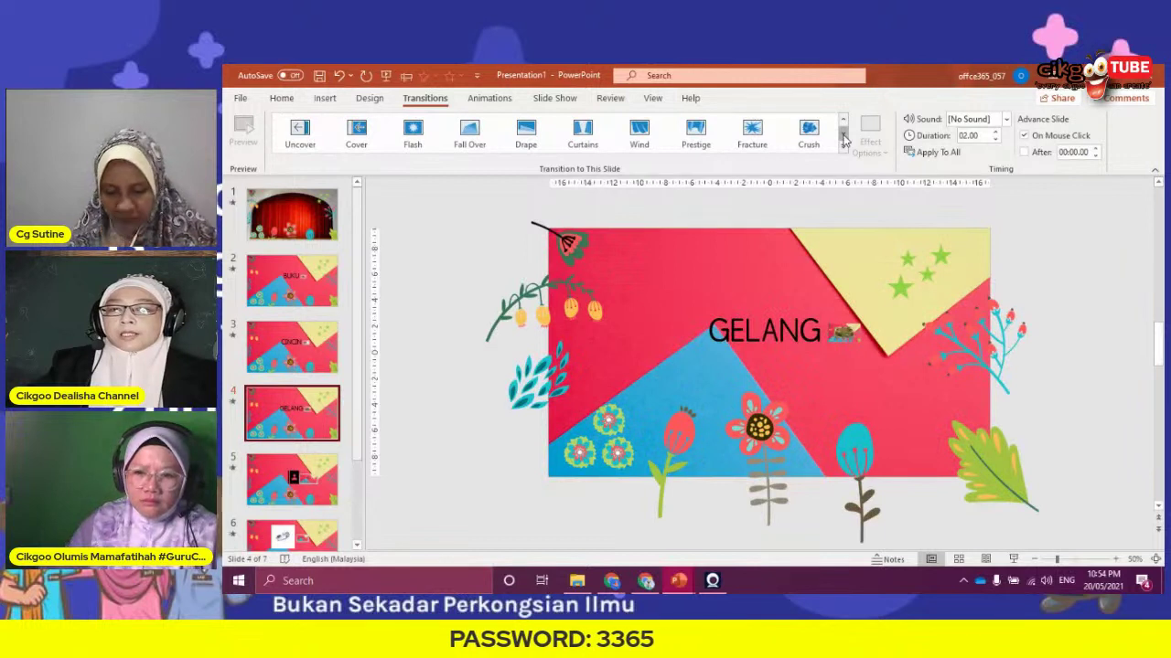
pyautogui.click(844, 139)
pyautogui.click(809, 132)
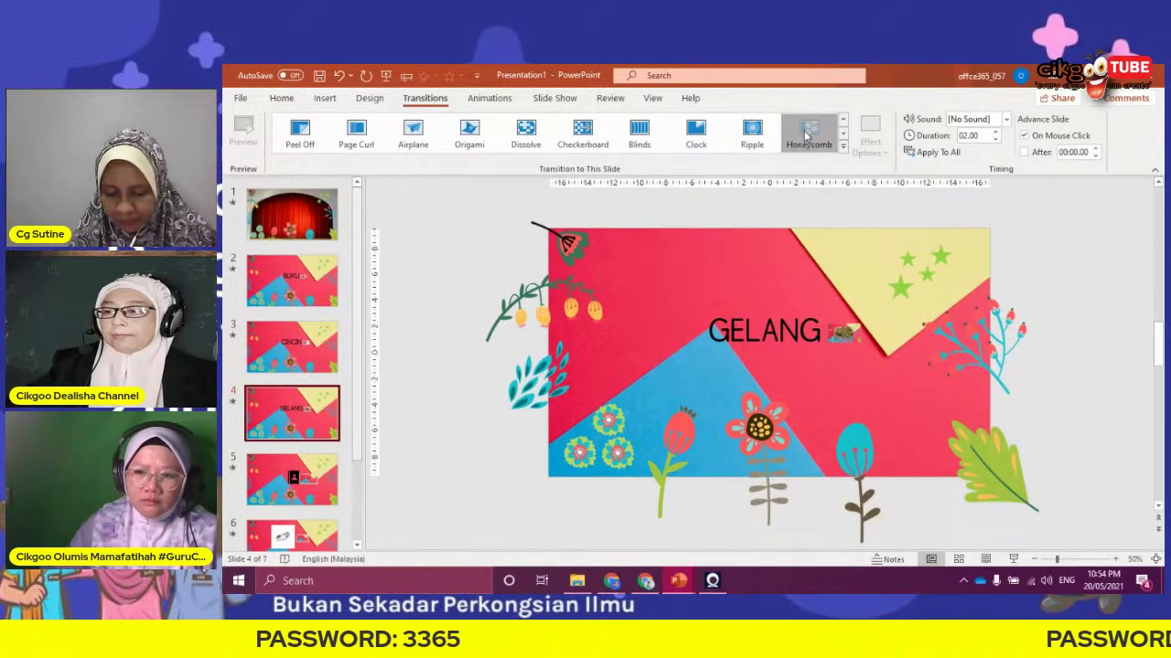
pyautogui.click(260, 485)
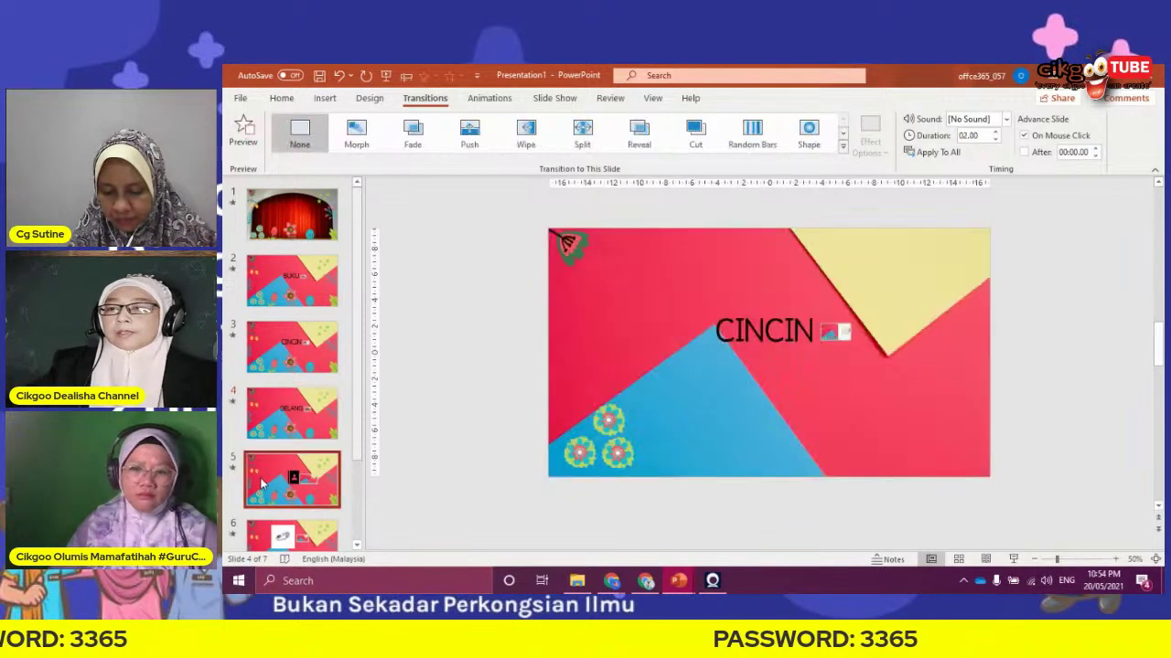
pyautogui.click(478, 137)
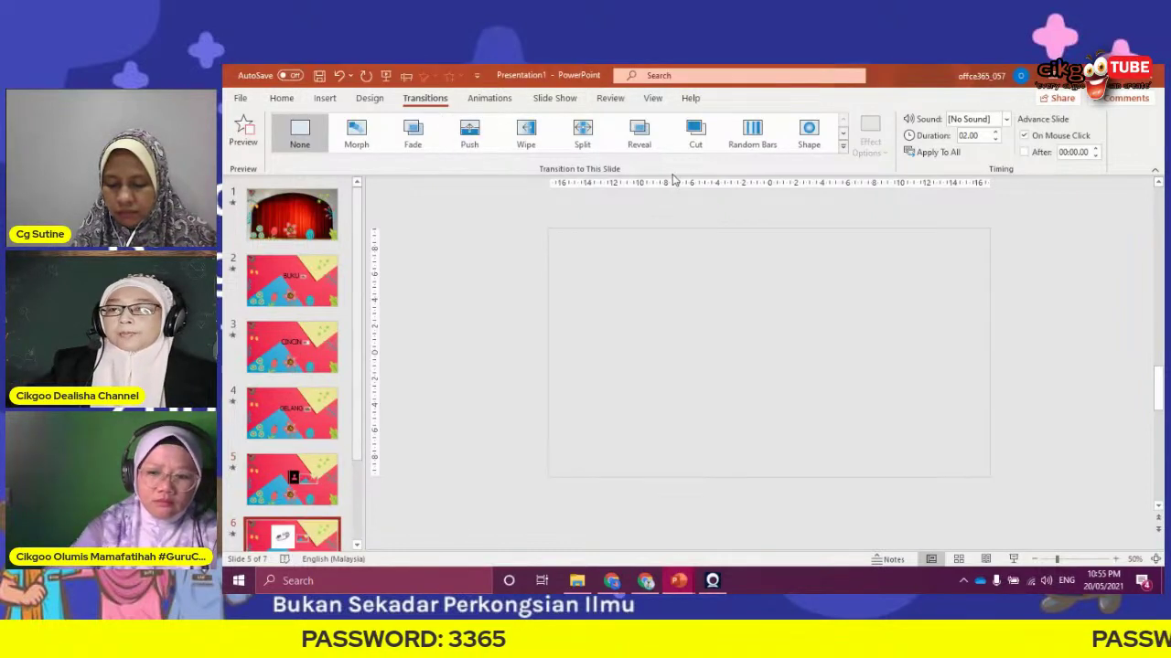
# Give slide 6 Split and slide 7 Fade, then start the show from the curtain slide
pyautogui.click(584, 130)
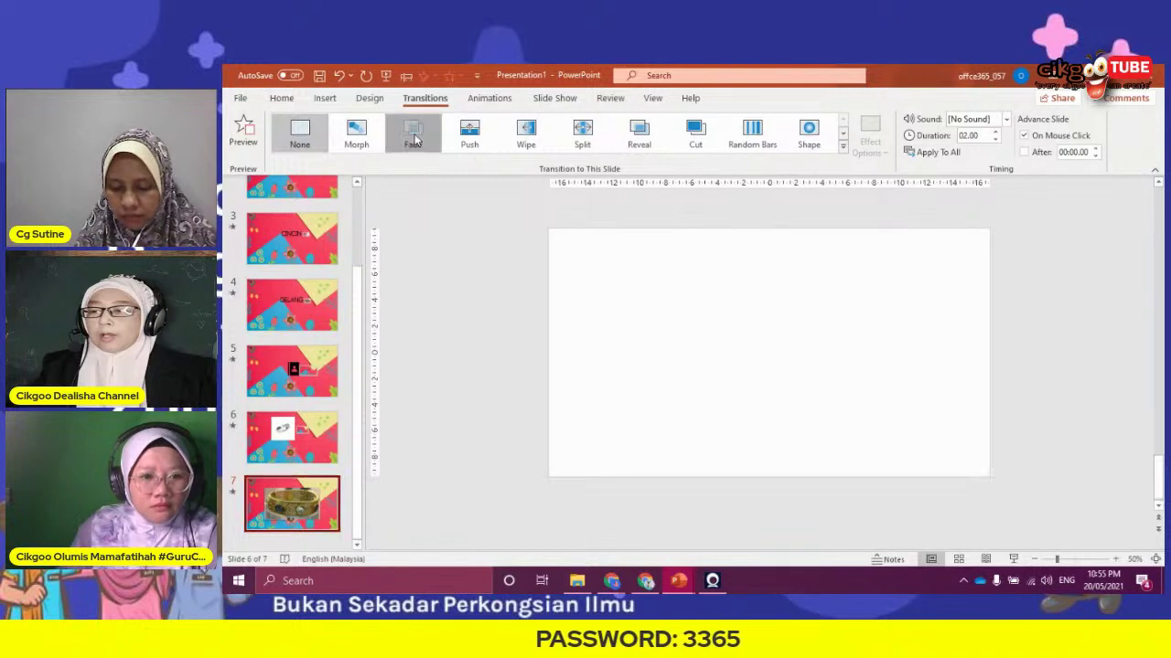
pyautogui.click(413, 135)
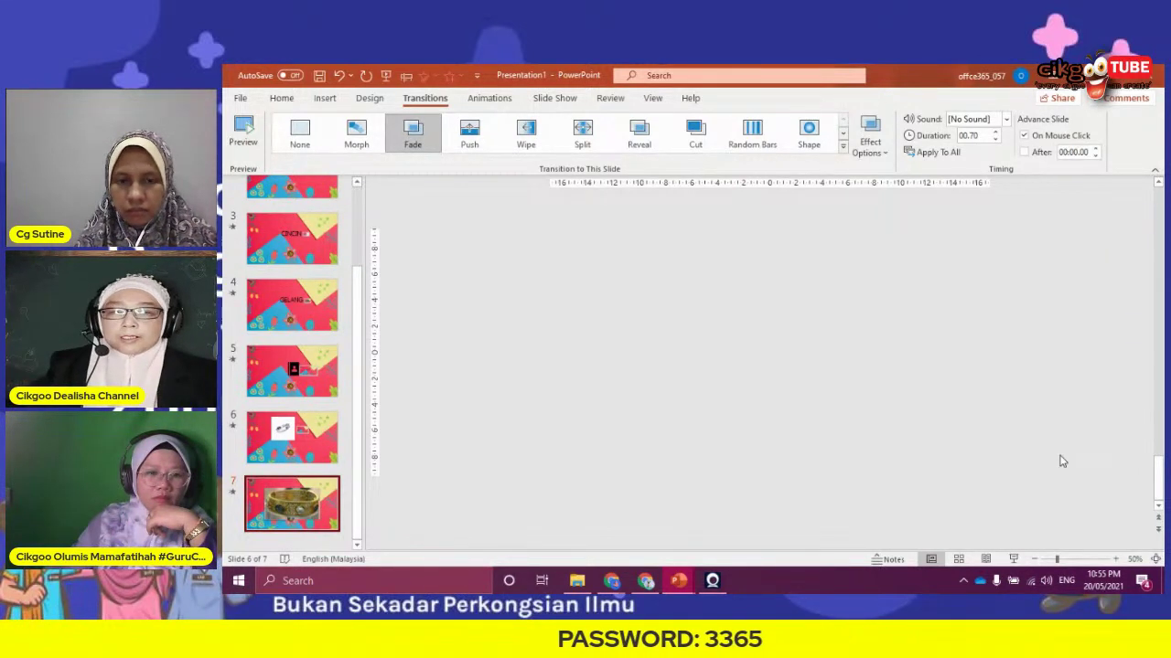
pyautogui.hotkey('ctrl', 'z')
pyautogui.click(1014, 559)
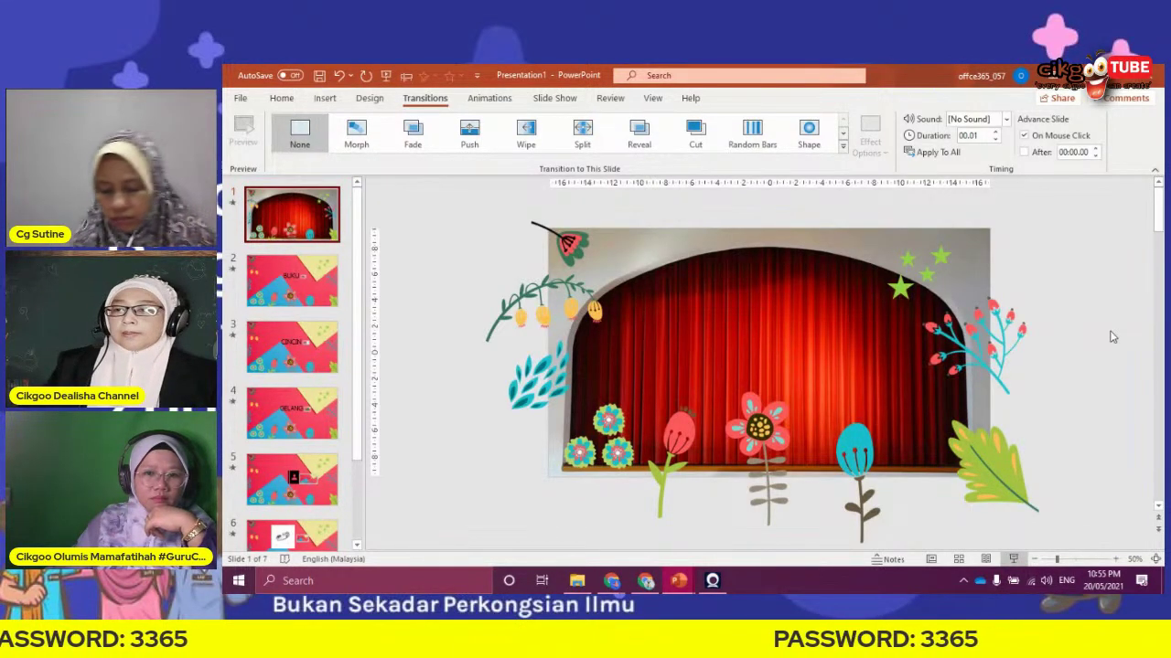
pyautogui.press('F5')
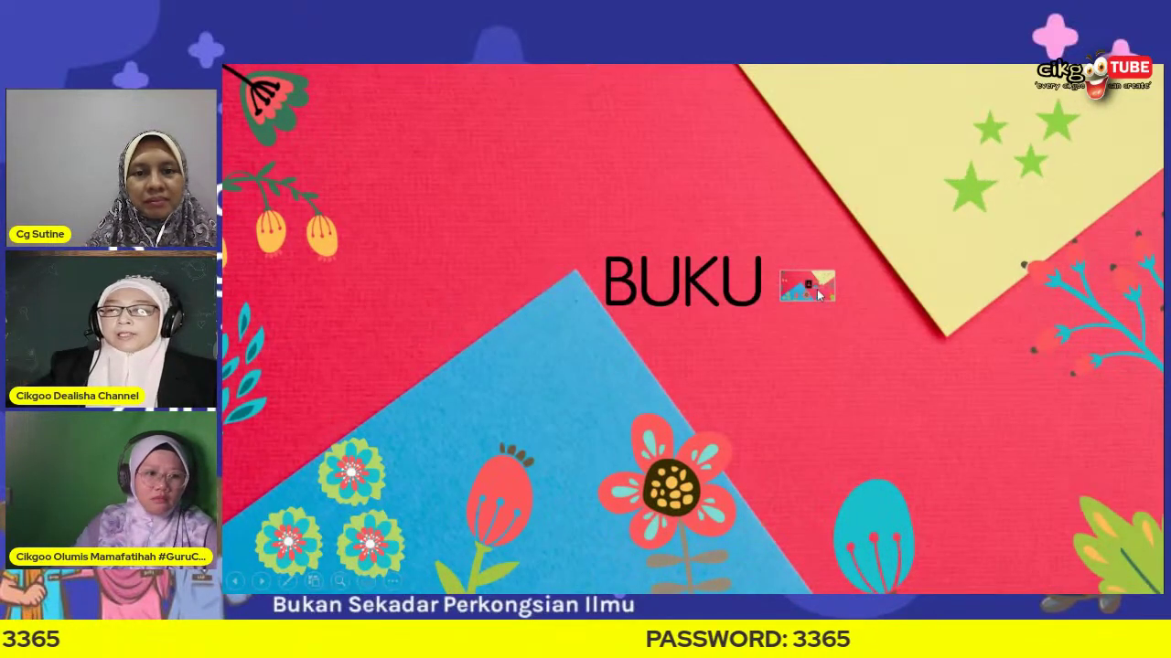
# Follow the zoom links from BUKU through CINCIN and GELANG to the bracelet, then end the show
pyautogui.click(816, 289)
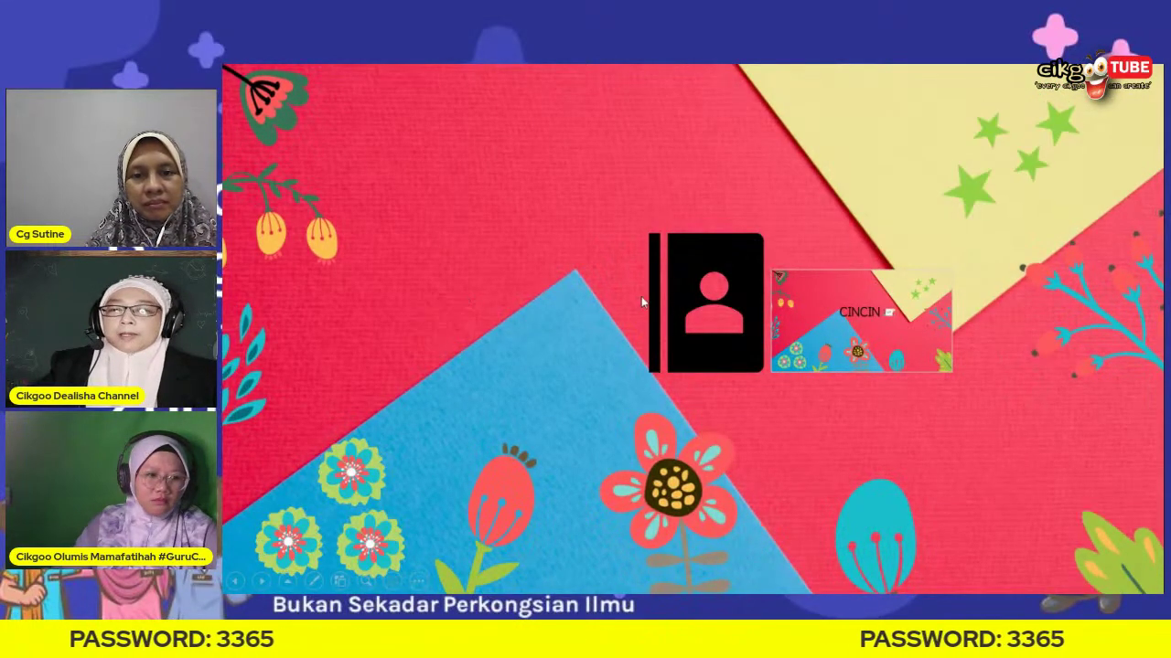
pyautogui.click(891, 337)
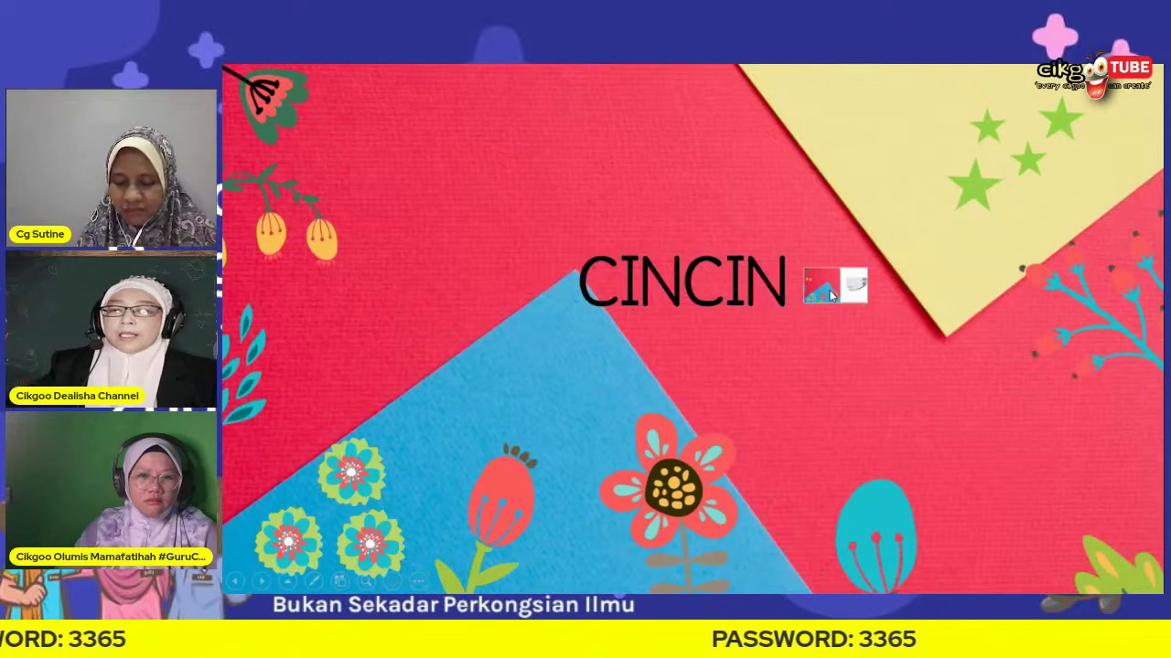
pyautogui.click(856, 291)
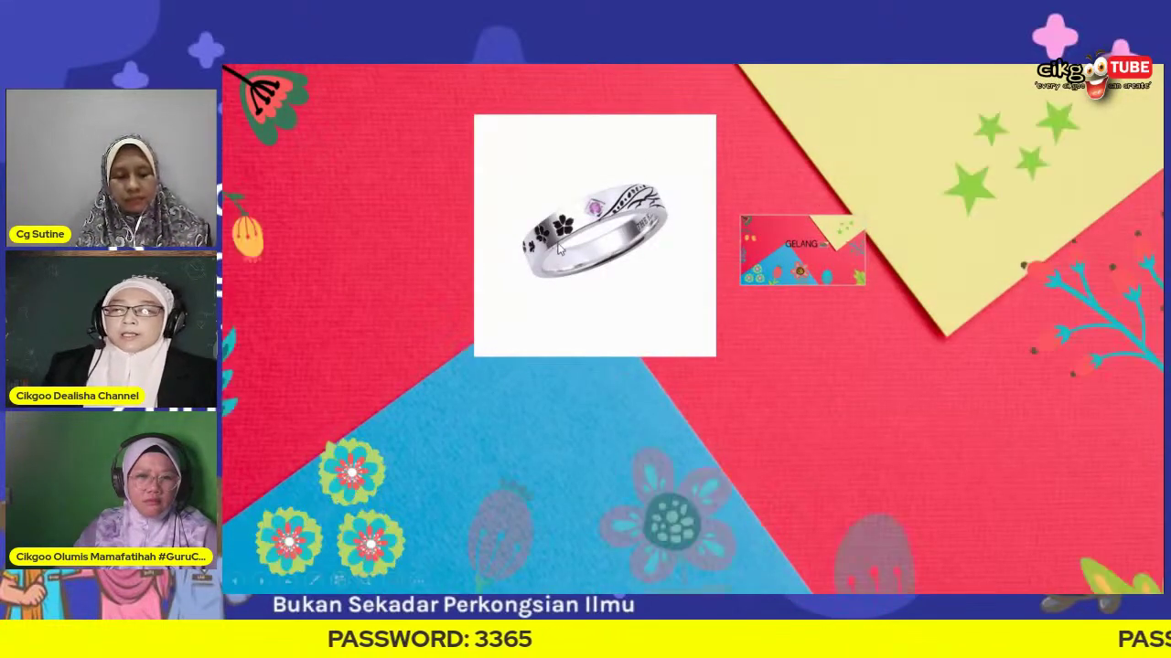
pyautogui.click(796, 258)
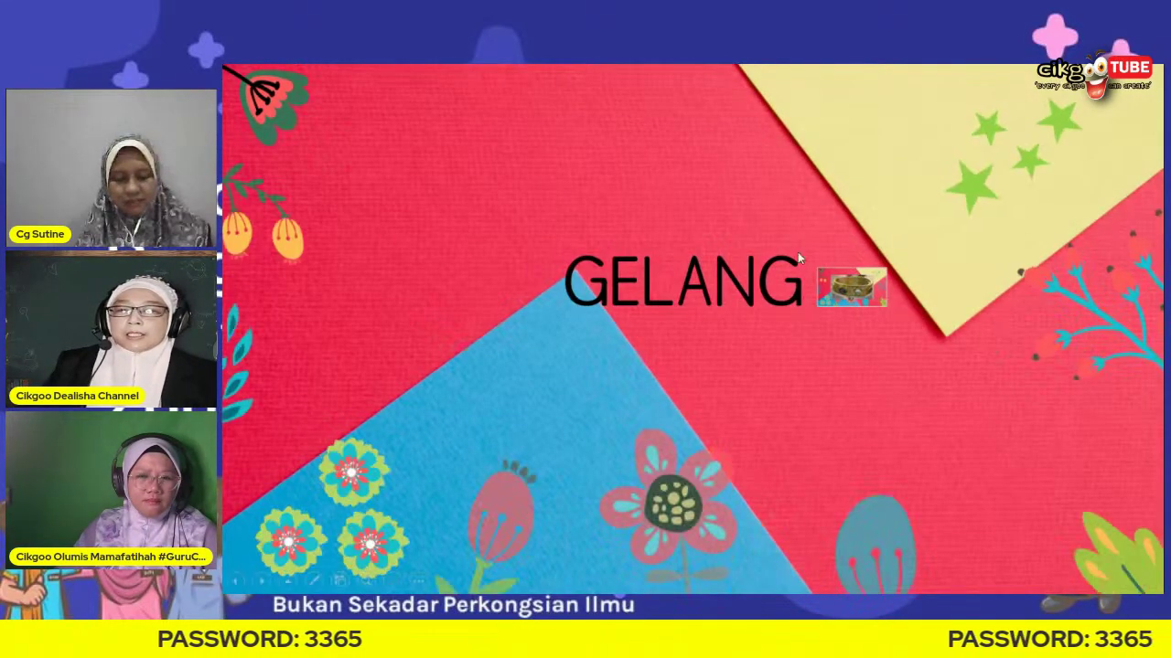
pyautogui.click(856, 288)
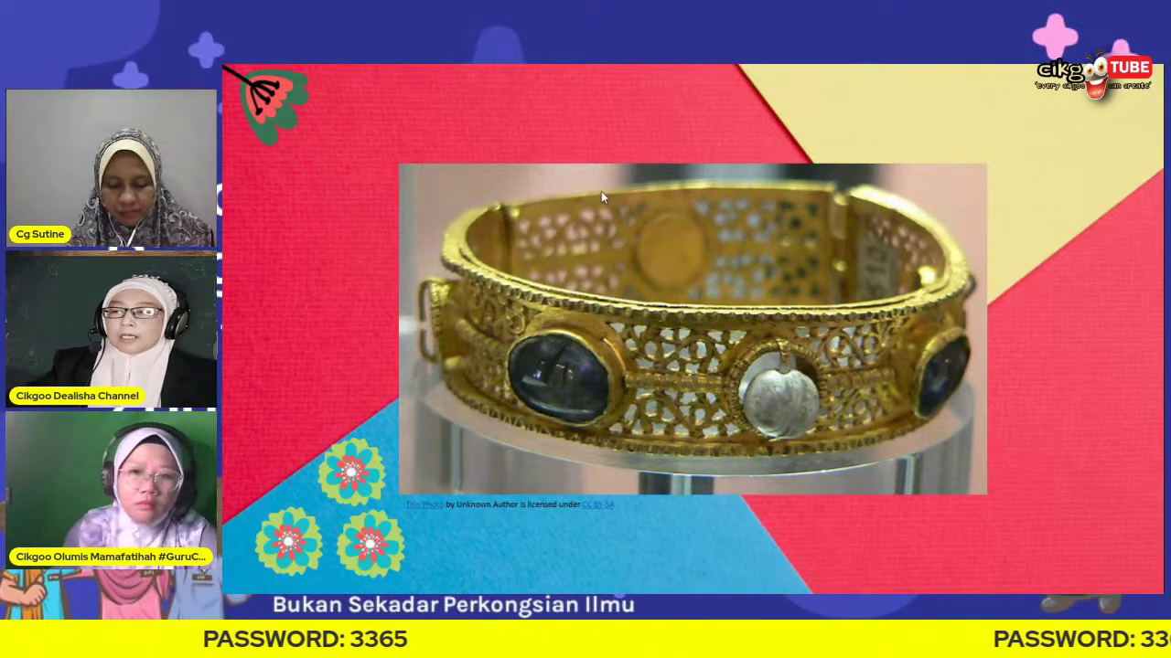
pyautogui.press('Escape')
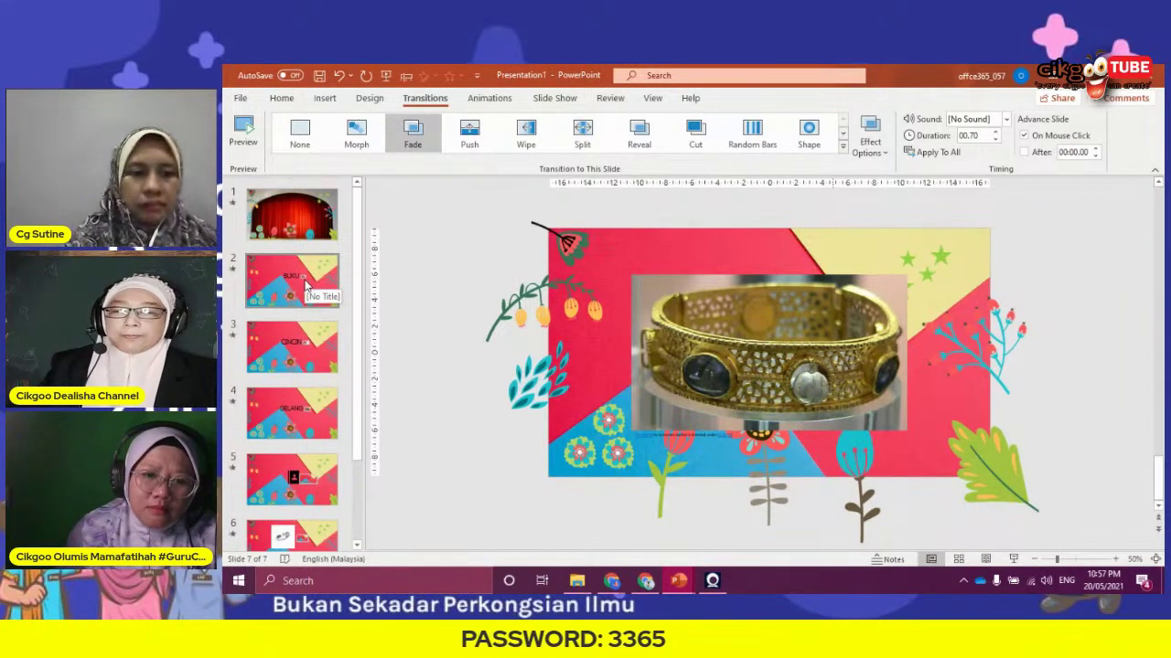
# Switch to the PBD presentation, adjust its zoom, and scroll the thumbnails to slide 5
pyautogui.moveTo(678, 581)
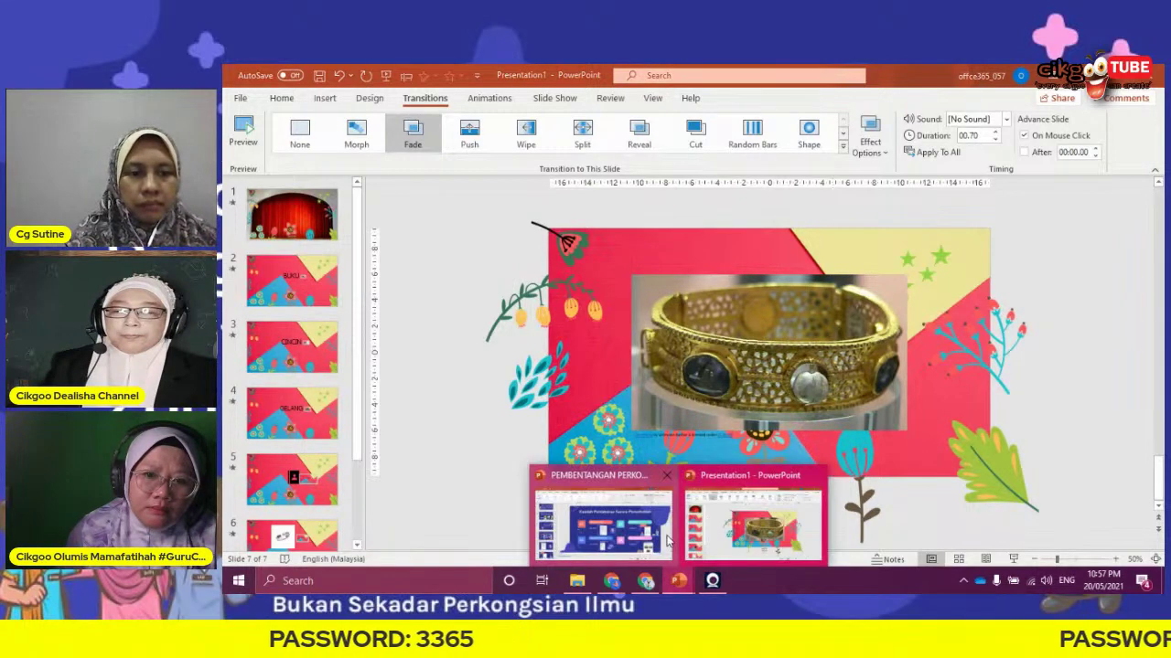
pyautogui.click(667, 542)
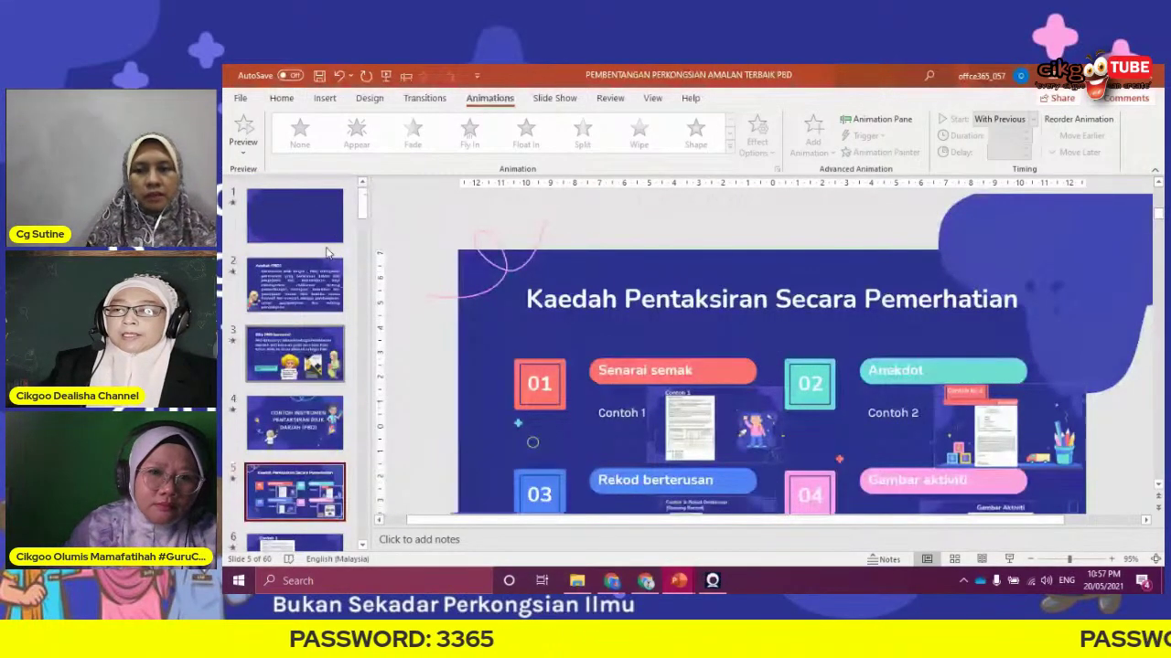
pyautogui.click(286, 221)
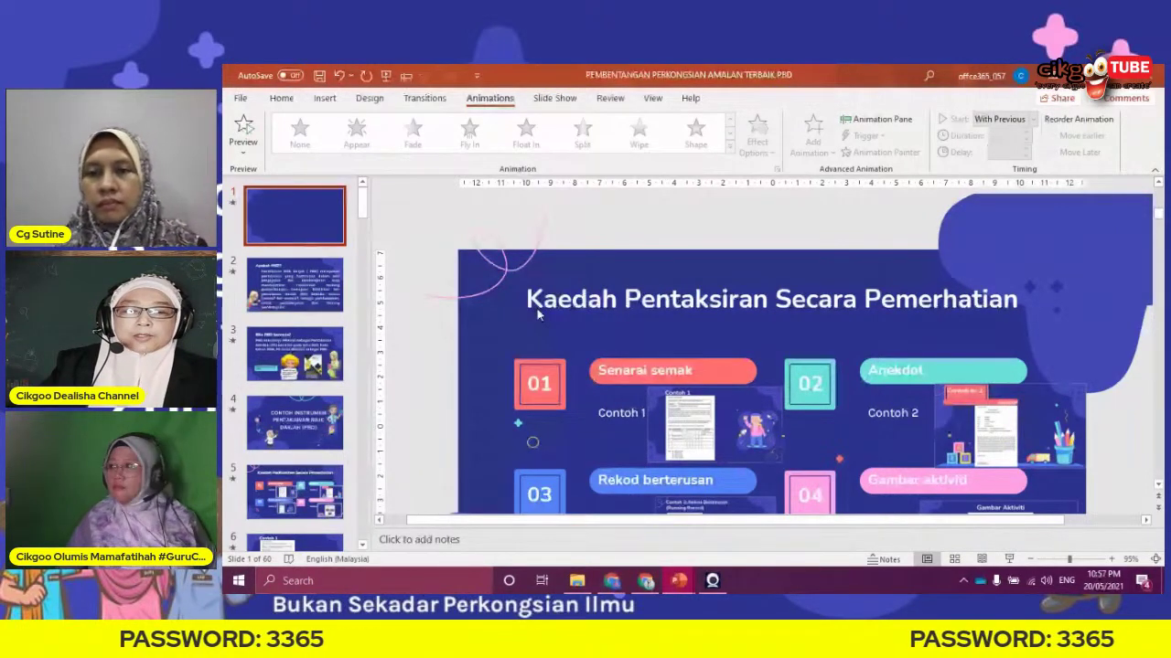
pyautogui.click(1058, 561)
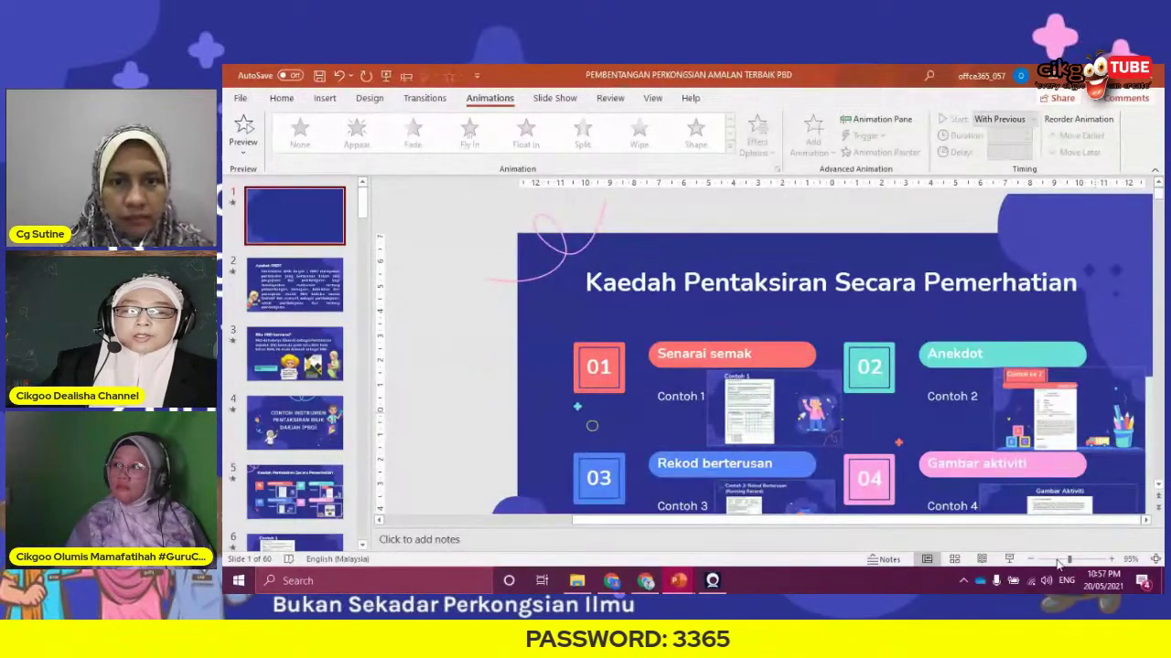
pyautogui.click(1058, 561)
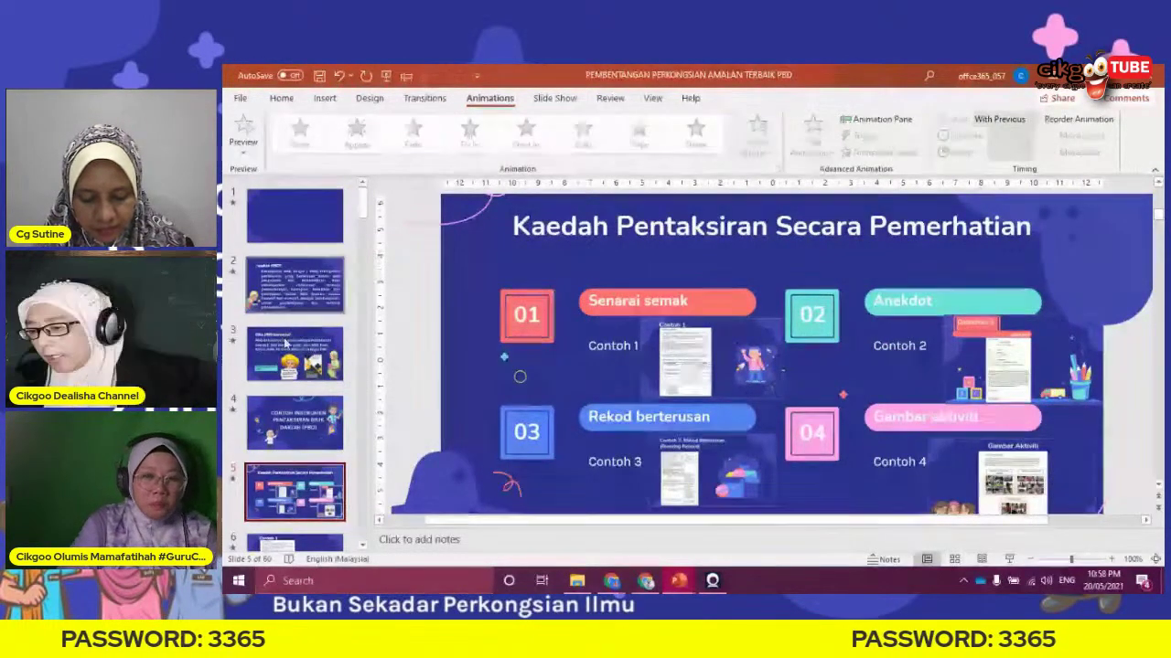
pyautogui.scroll(-2, 285, 343)
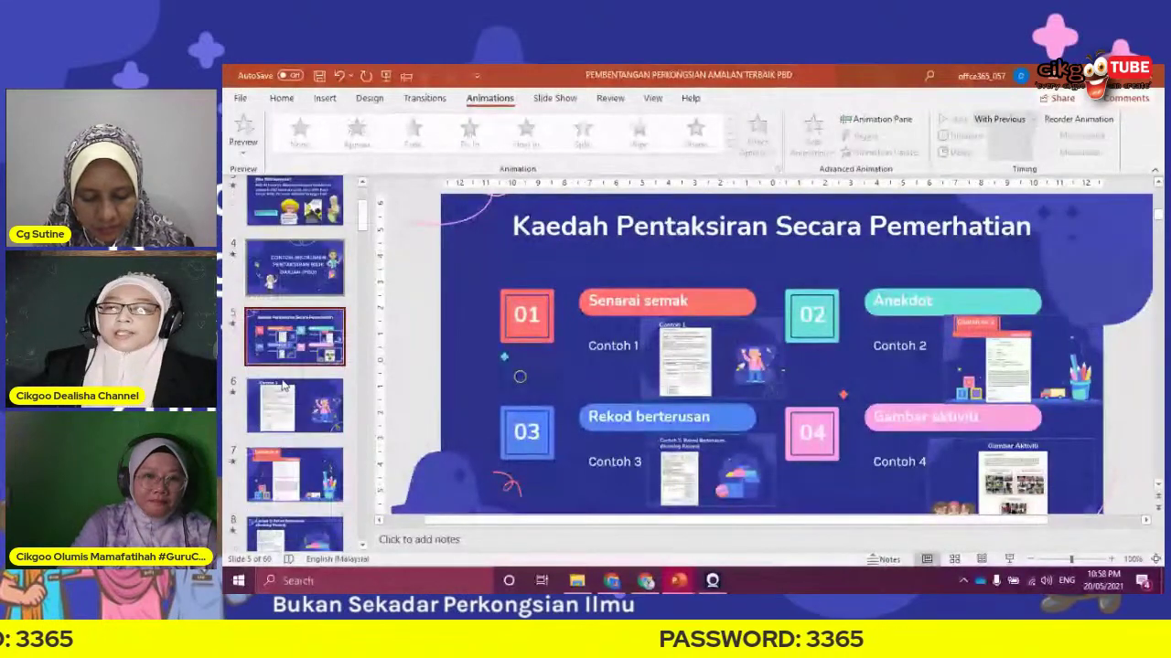
pyautogui.scroll(-1, 285, 343)
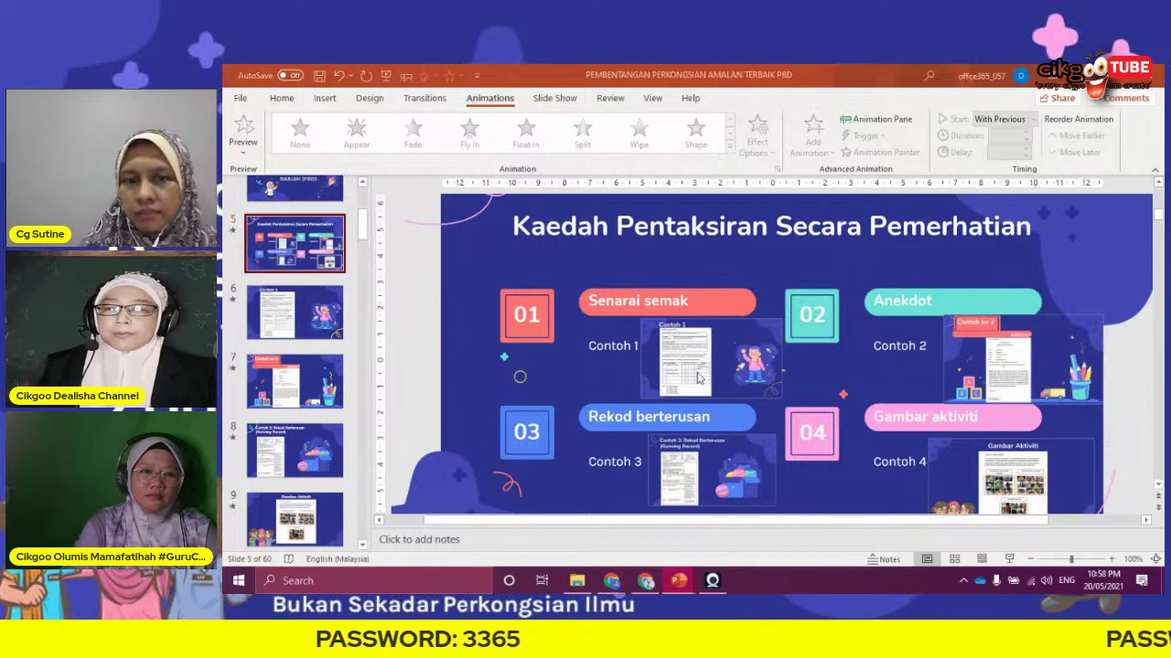
# Present from the observation-methods slide through the Contoh 1 and Contoh ke 2 zooms, then exit the show
pyautogui.hotkey('shift', 'F5')
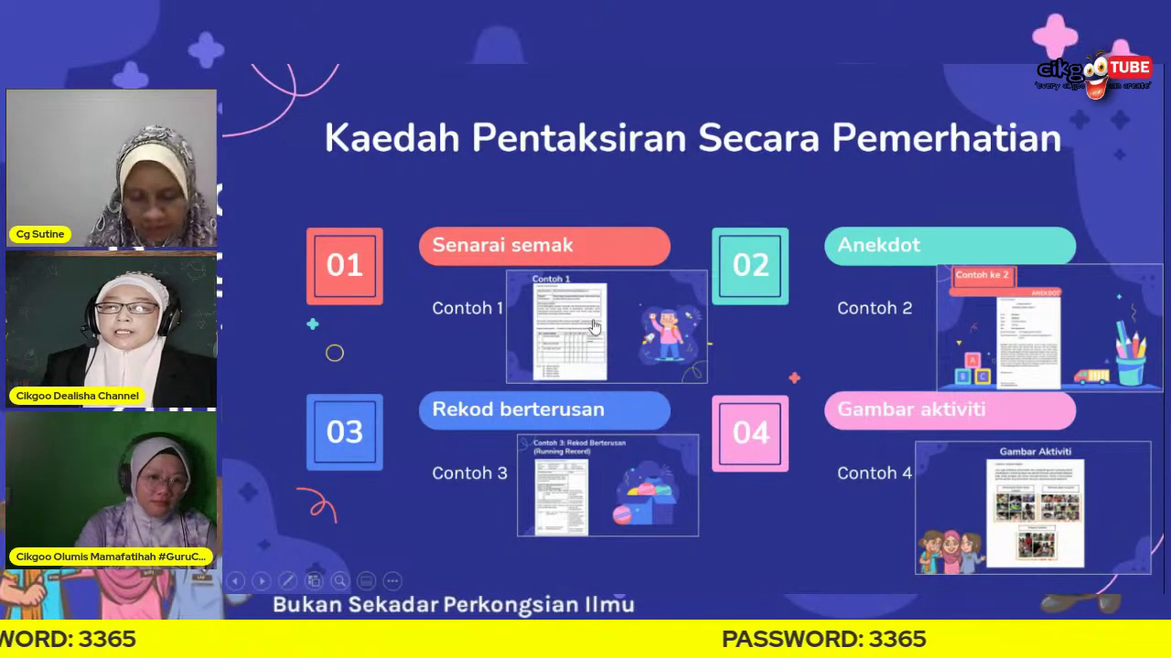
pyautogui.click(592, 326)
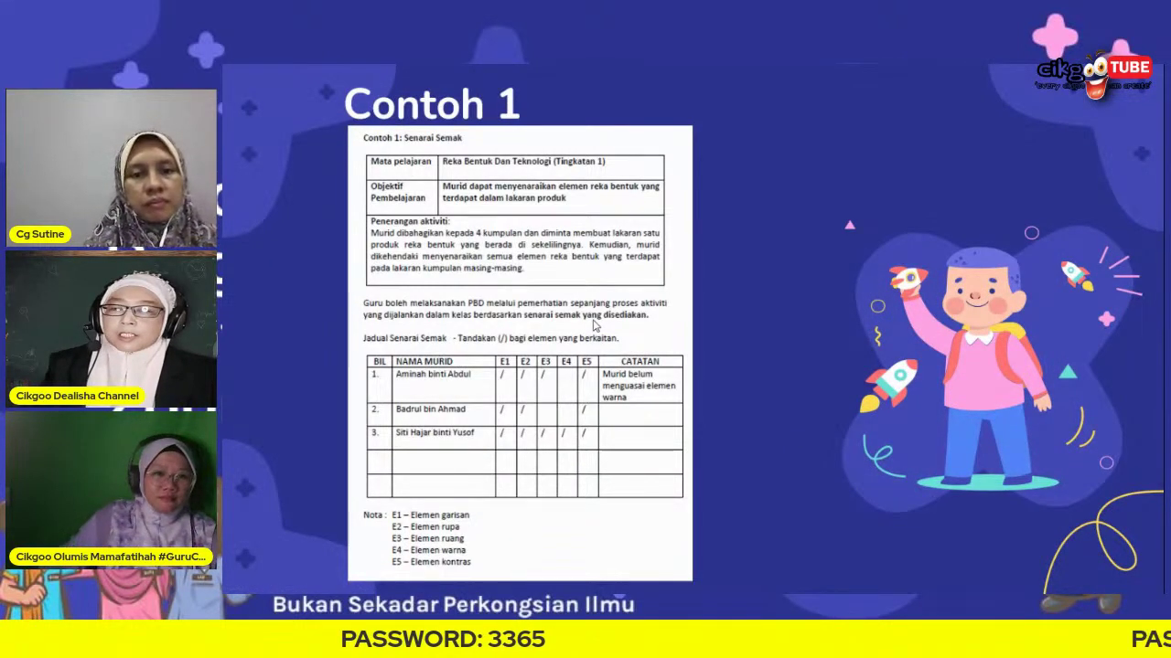
pyautogui.click(593, 325)
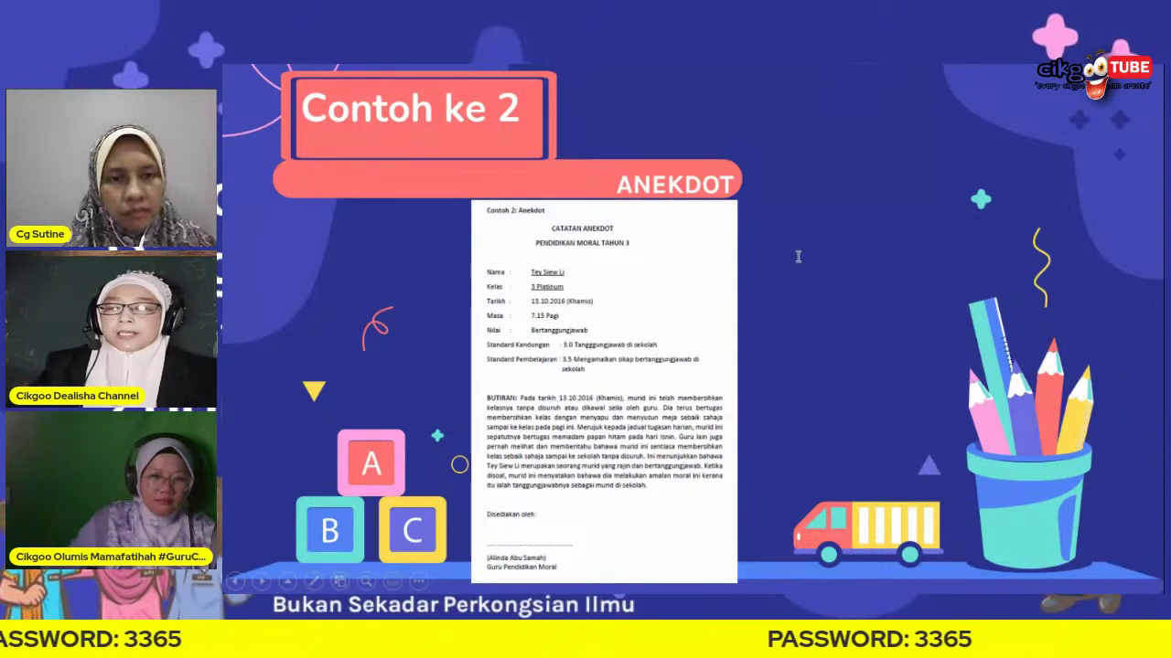
pyautogui.press('Escape')
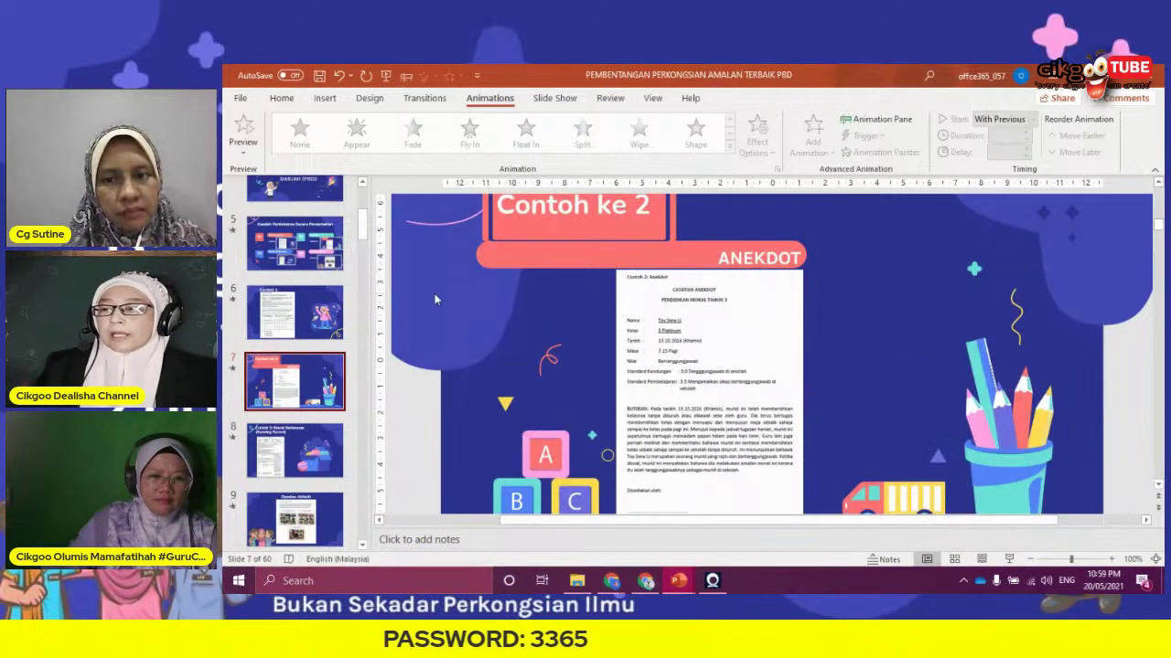
pyautogui.click(311, 264)
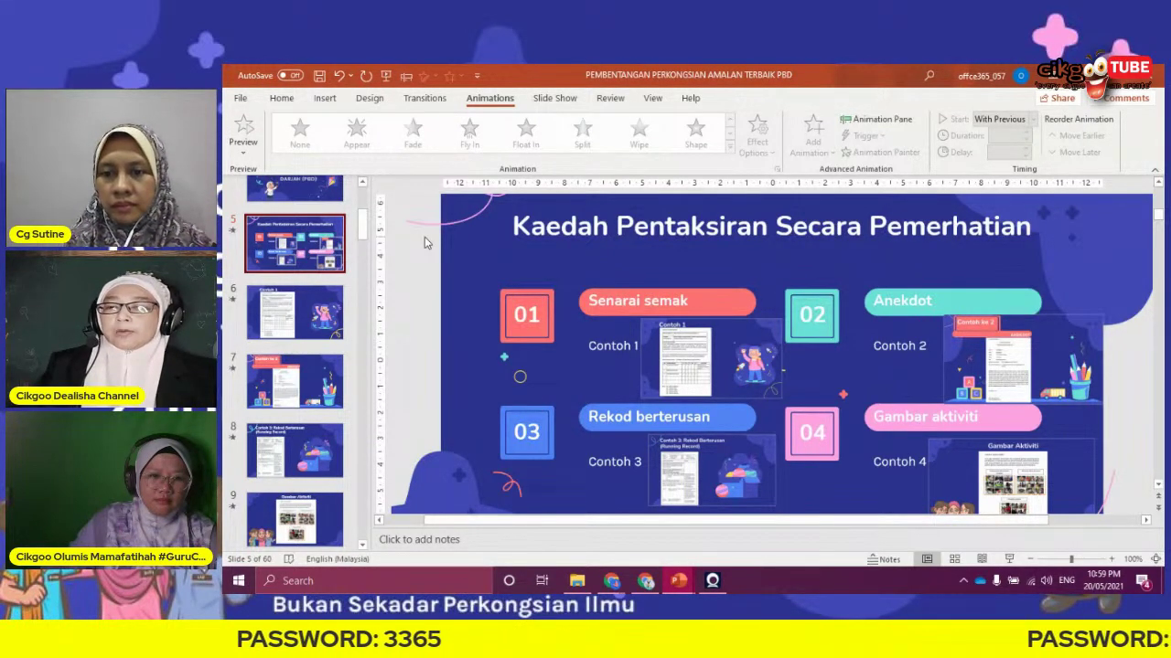
# Scroll the PBD slide thumbnails to the top and return to the Presentation1 flower deck
pyautogui.scroll(1, 577, 249)
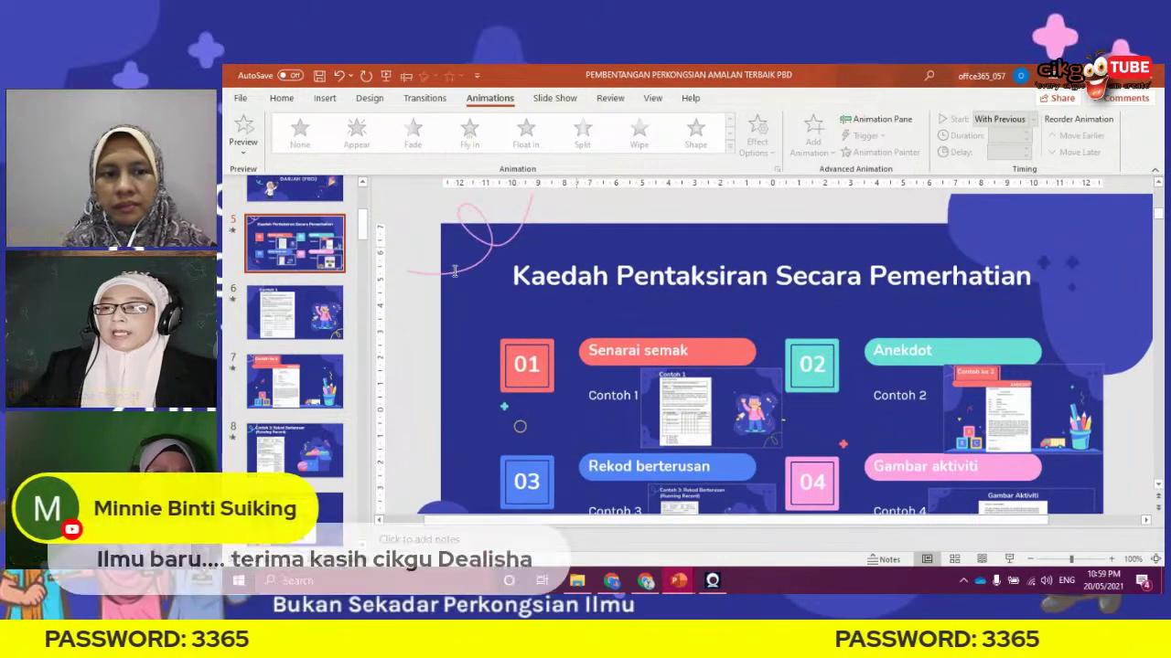
pyautogui.scroll(1, 390, 272)
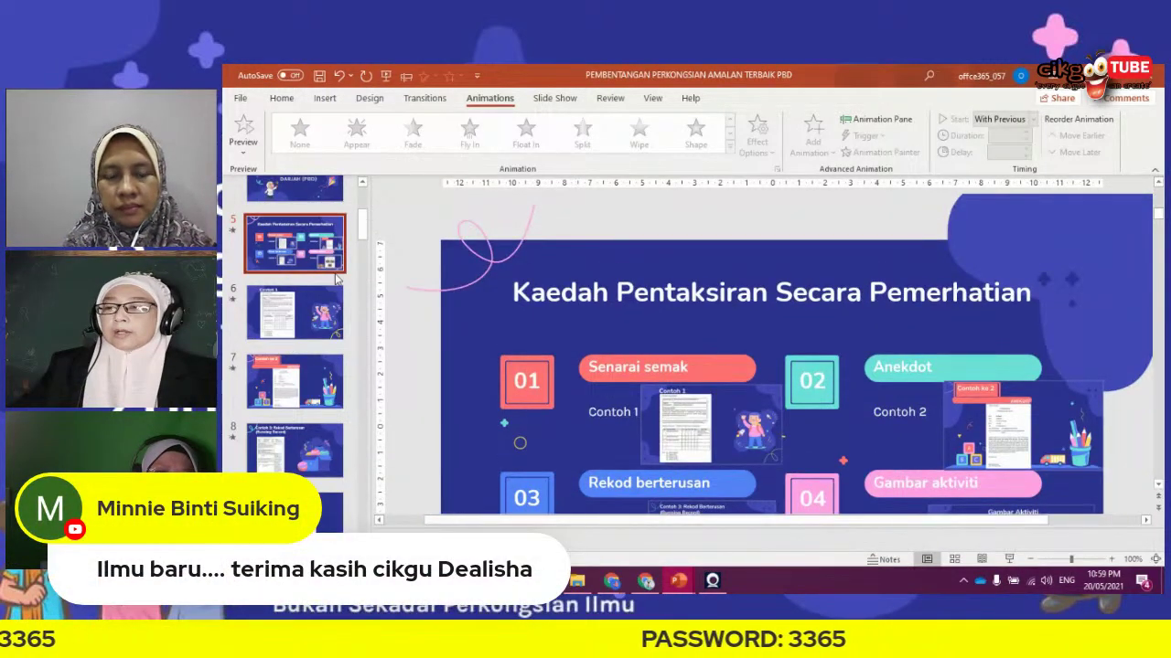
pyautogui.scroll(2, 352, 282)
pyautogui.scroll(2, 352, 282)
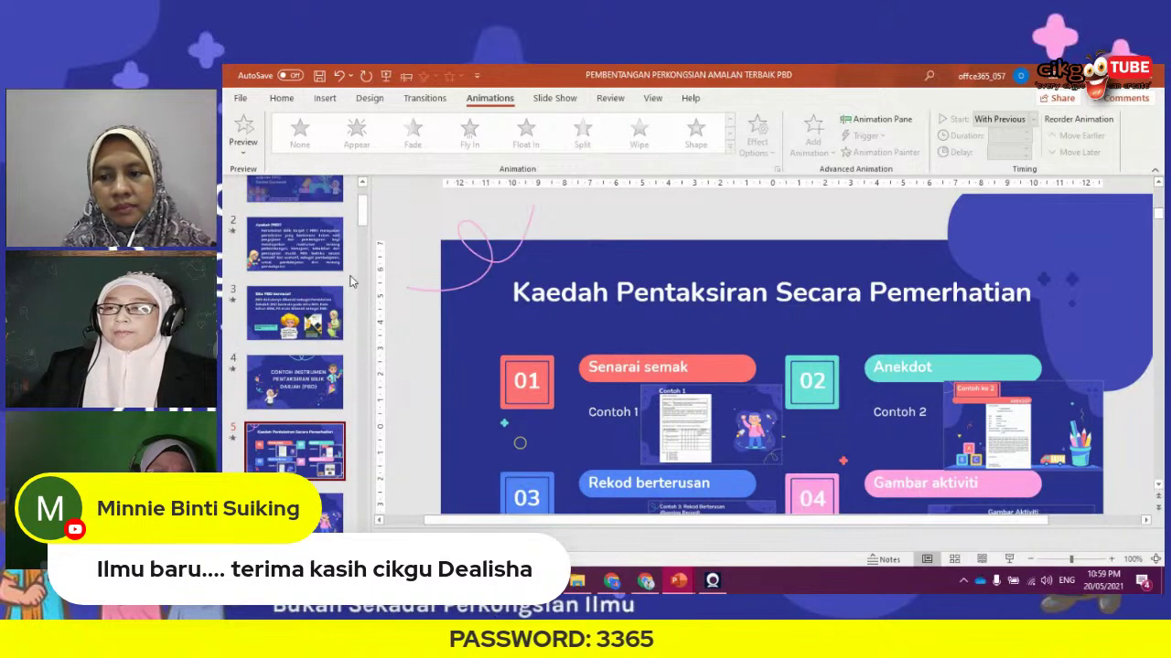
pyautogui.scroll(2, 352, 282)
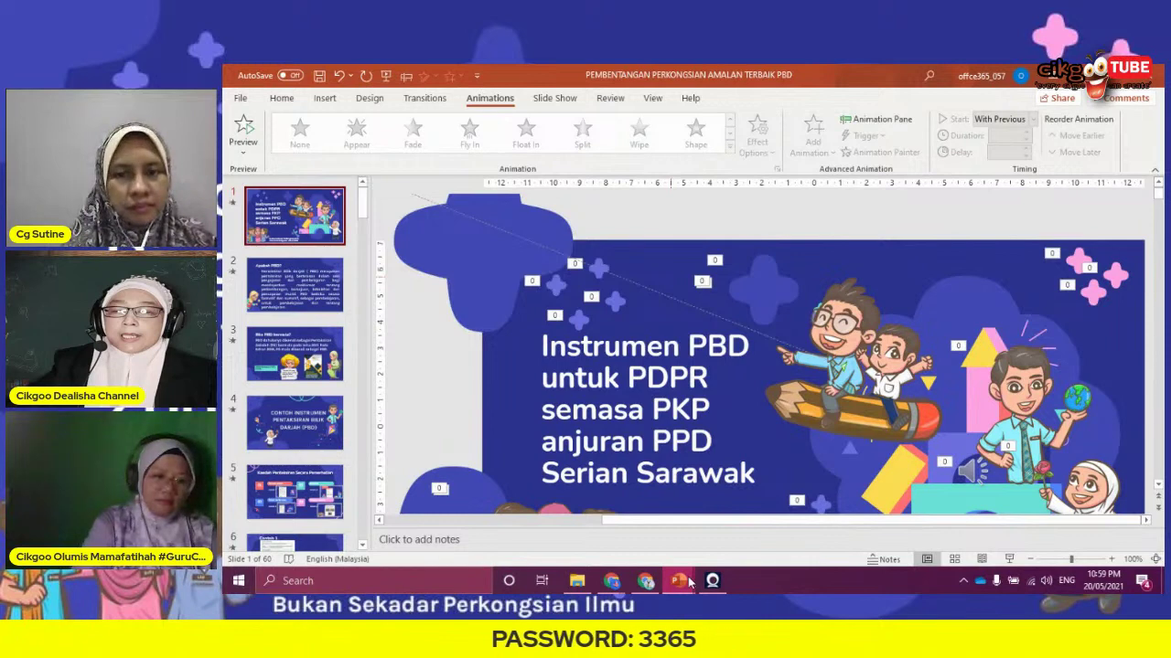
pyautogui.moveTo(678, 580)
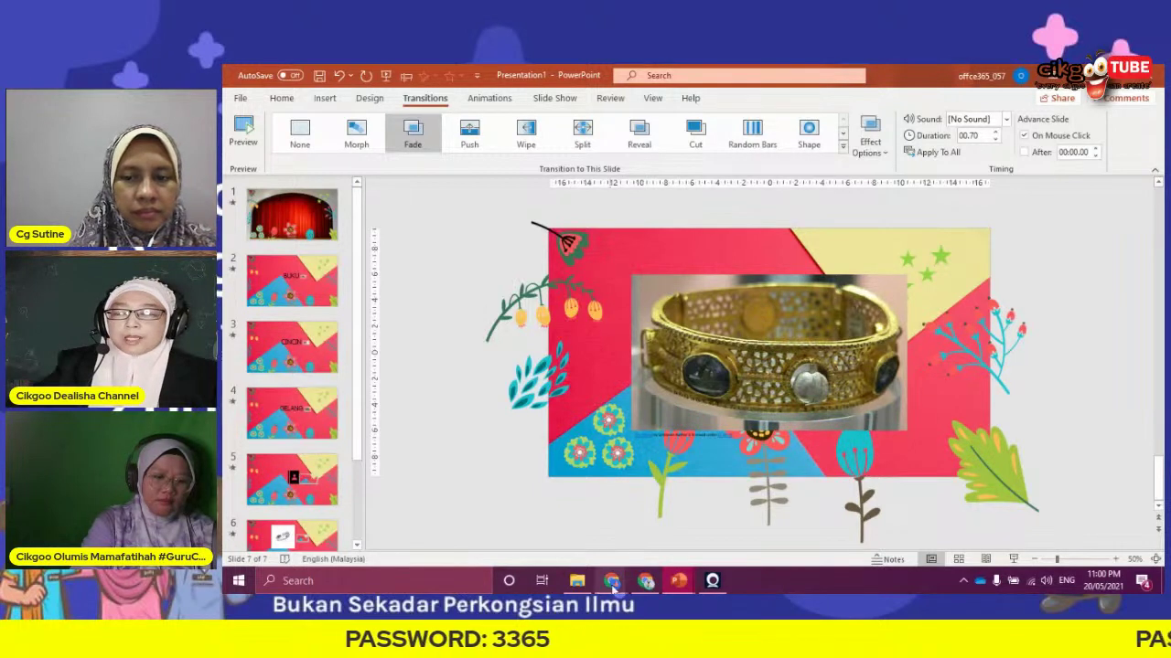
pyautogui.moveTo(613, 588)
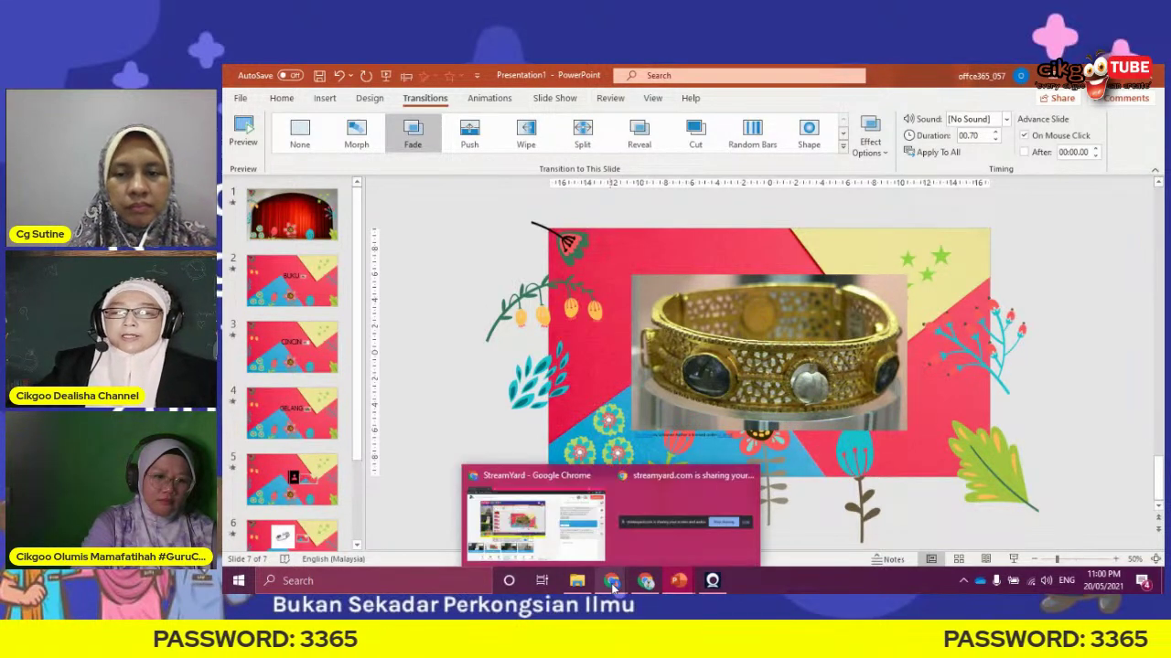